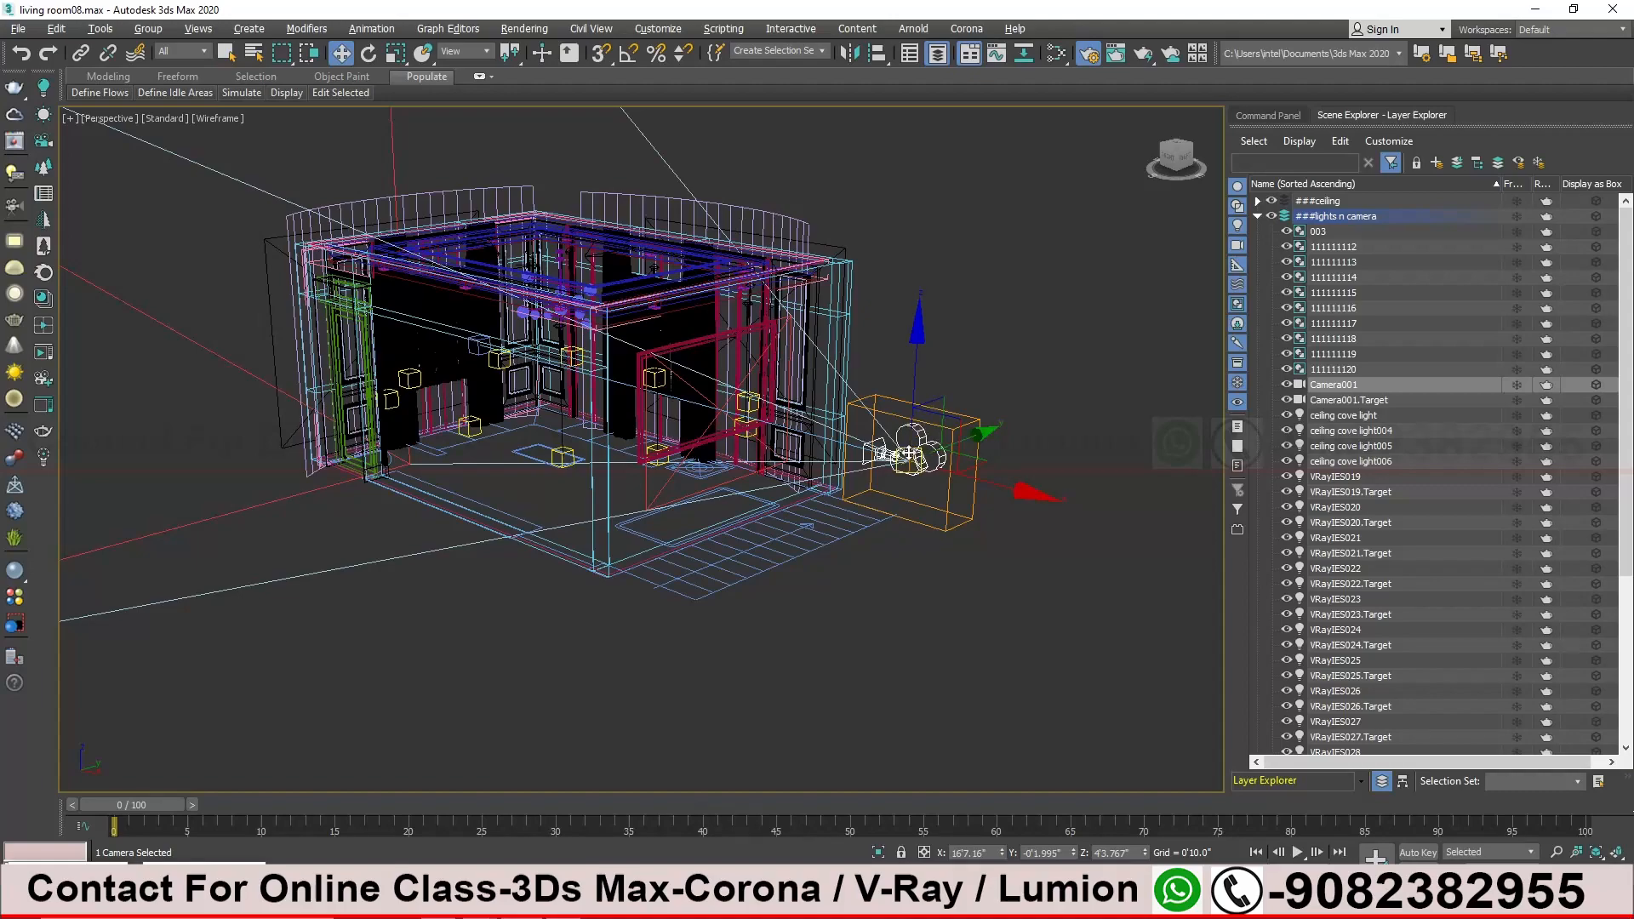
Switch the viewport to the Camera001 view and collapse the ###lights n camera layer
{"action": "middle_click_drag", "start_coordinate": [785, 398], "coordinate": [830, 551]}
{"action": "middle_click_drag", "start_coordinate": [940, 606], "coordinate": [896, 442], "text": "alt"}
{"action": "middle_click_drag", "start_coordinate": [987, 507], "coordinate": [835, 544], "text": "alt"}
{"action": "middle_click_drag", "start_coordinate": [795, 621], "coordinate": [730, 523], "text": "alt"}
{"action": "key", "text": "c"}
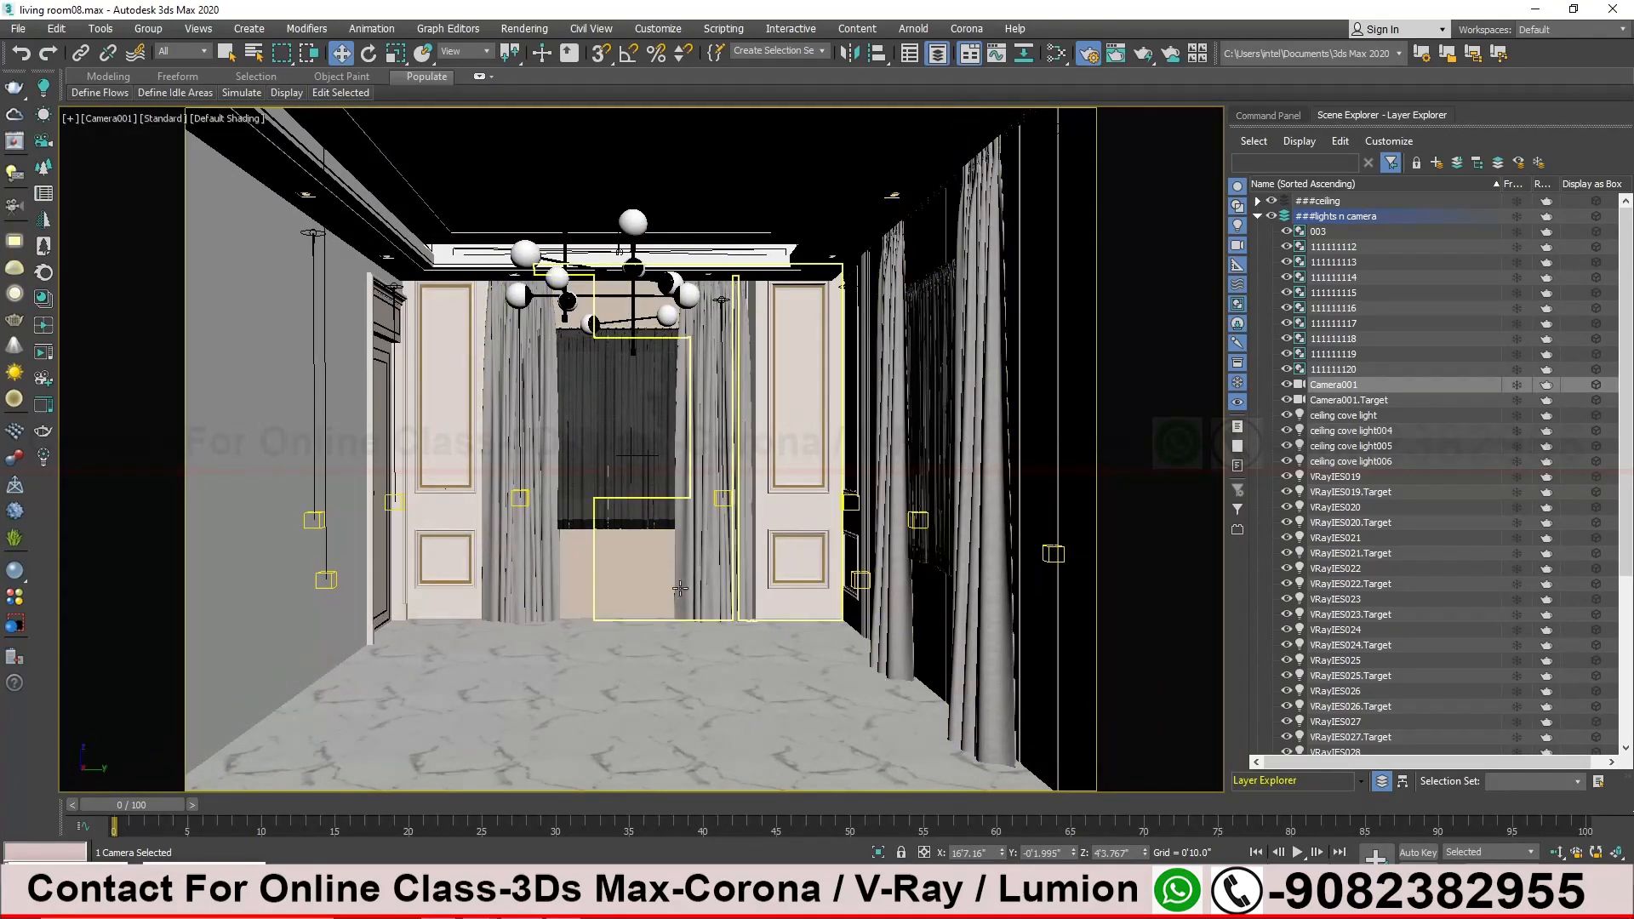
{"action": "left_click", "coordinate": [1258, 217]}
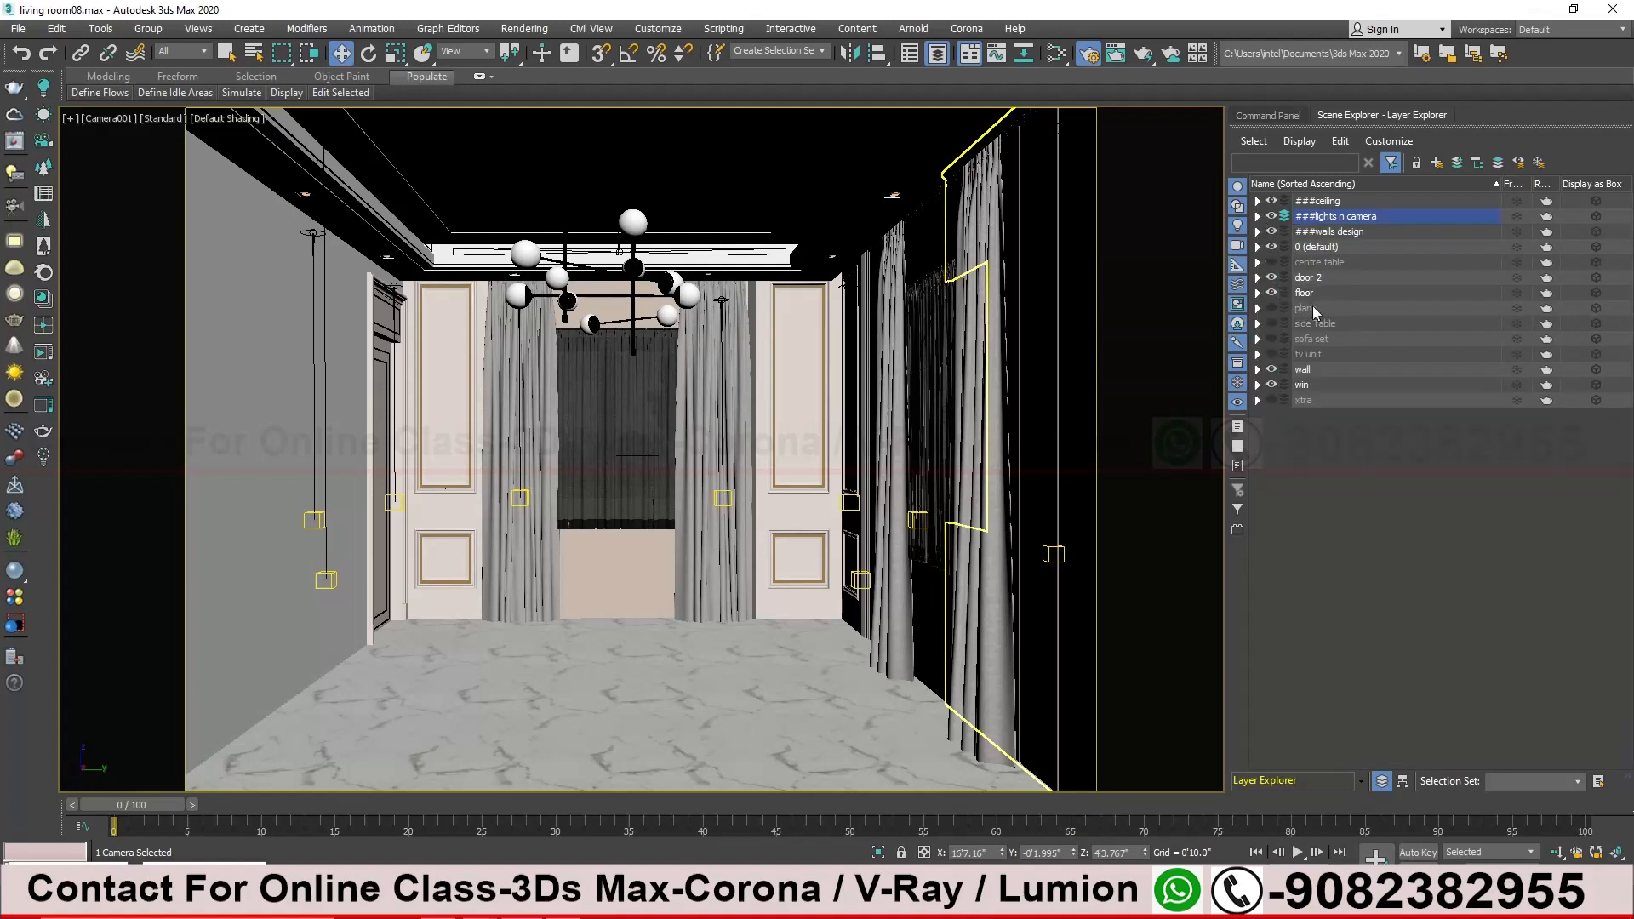
Show the sofa set and tv unit layers in the camera view and hide them again
{"action": "left_click", "coordinate": [1272, 339]}
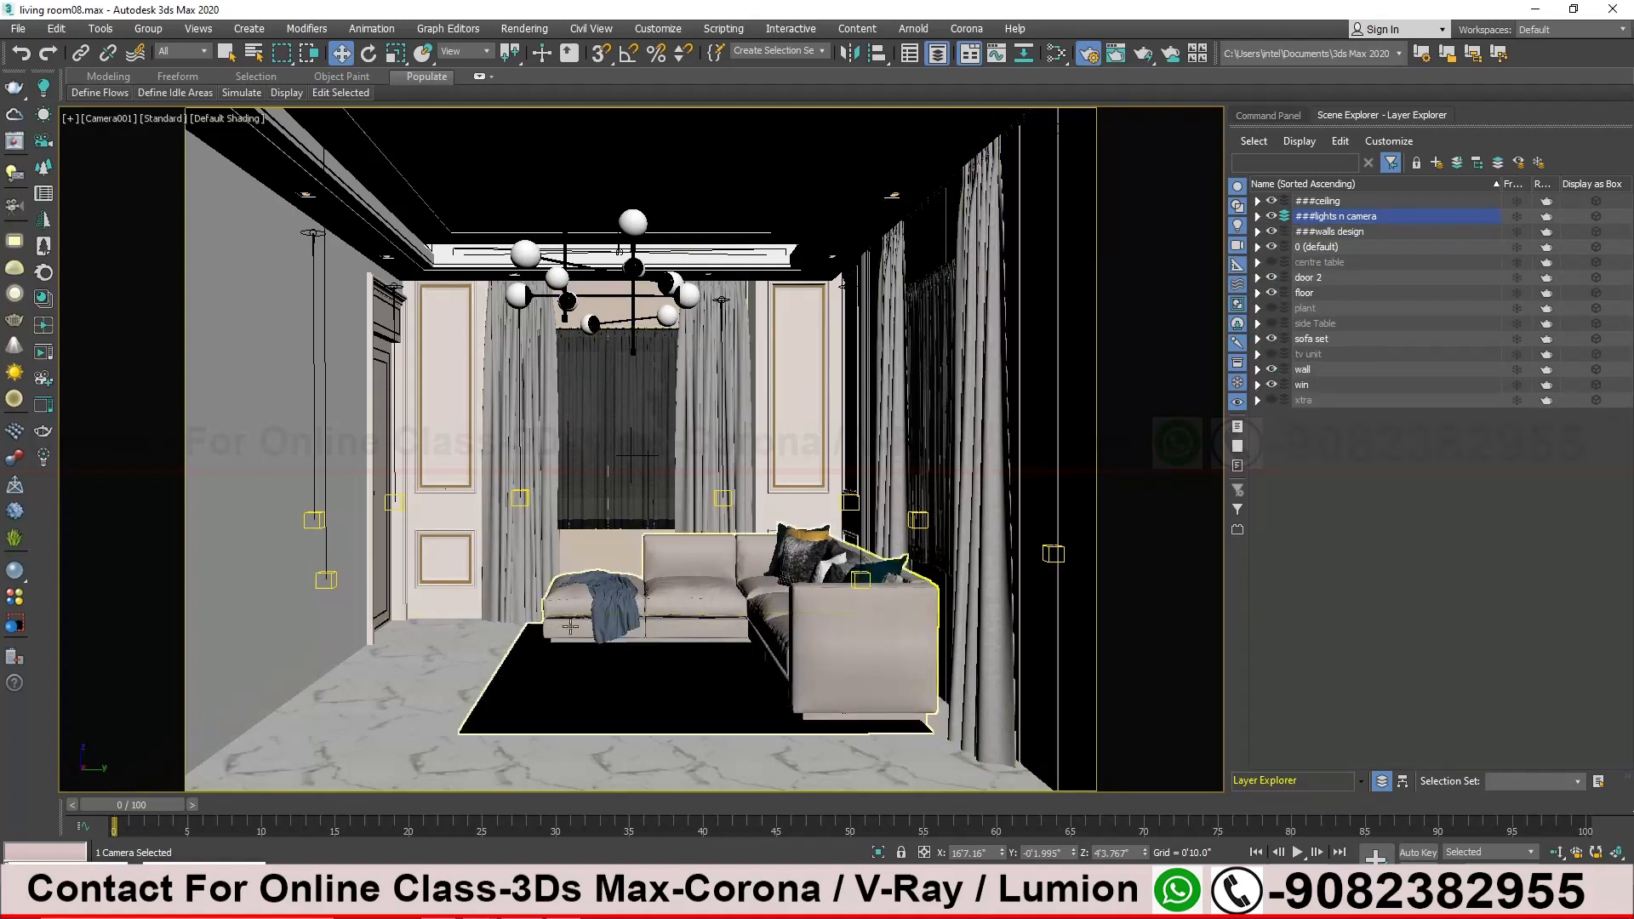
{"action": "left_click", "coordinate": [1272, 354]}
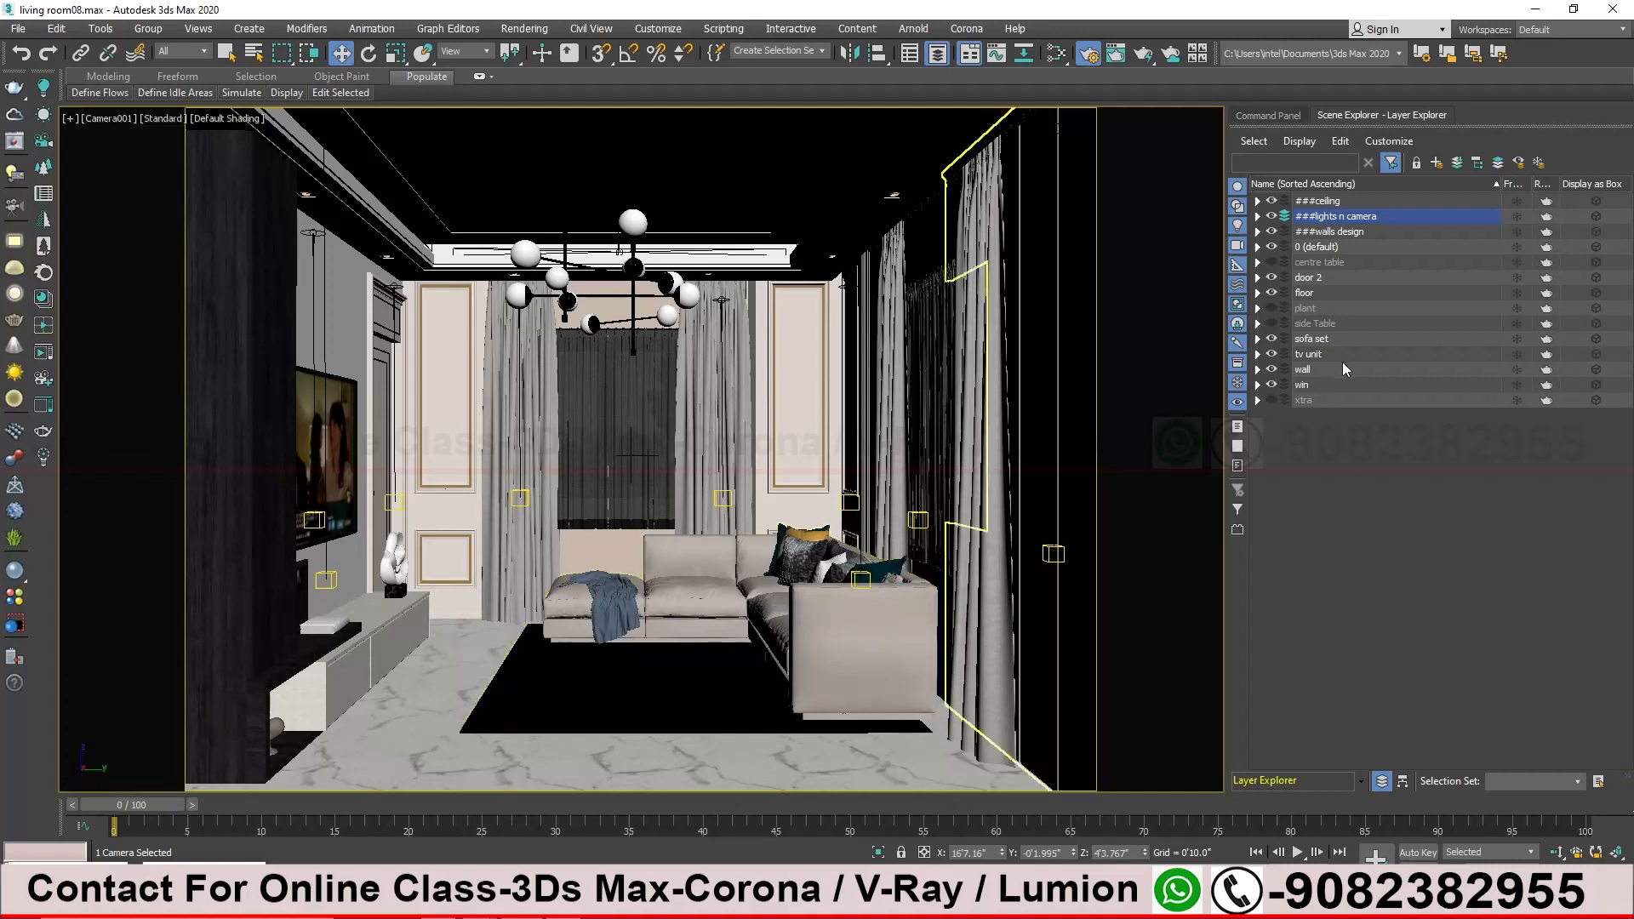
{"action": "left_click", "coordinate": [1353, 462]}
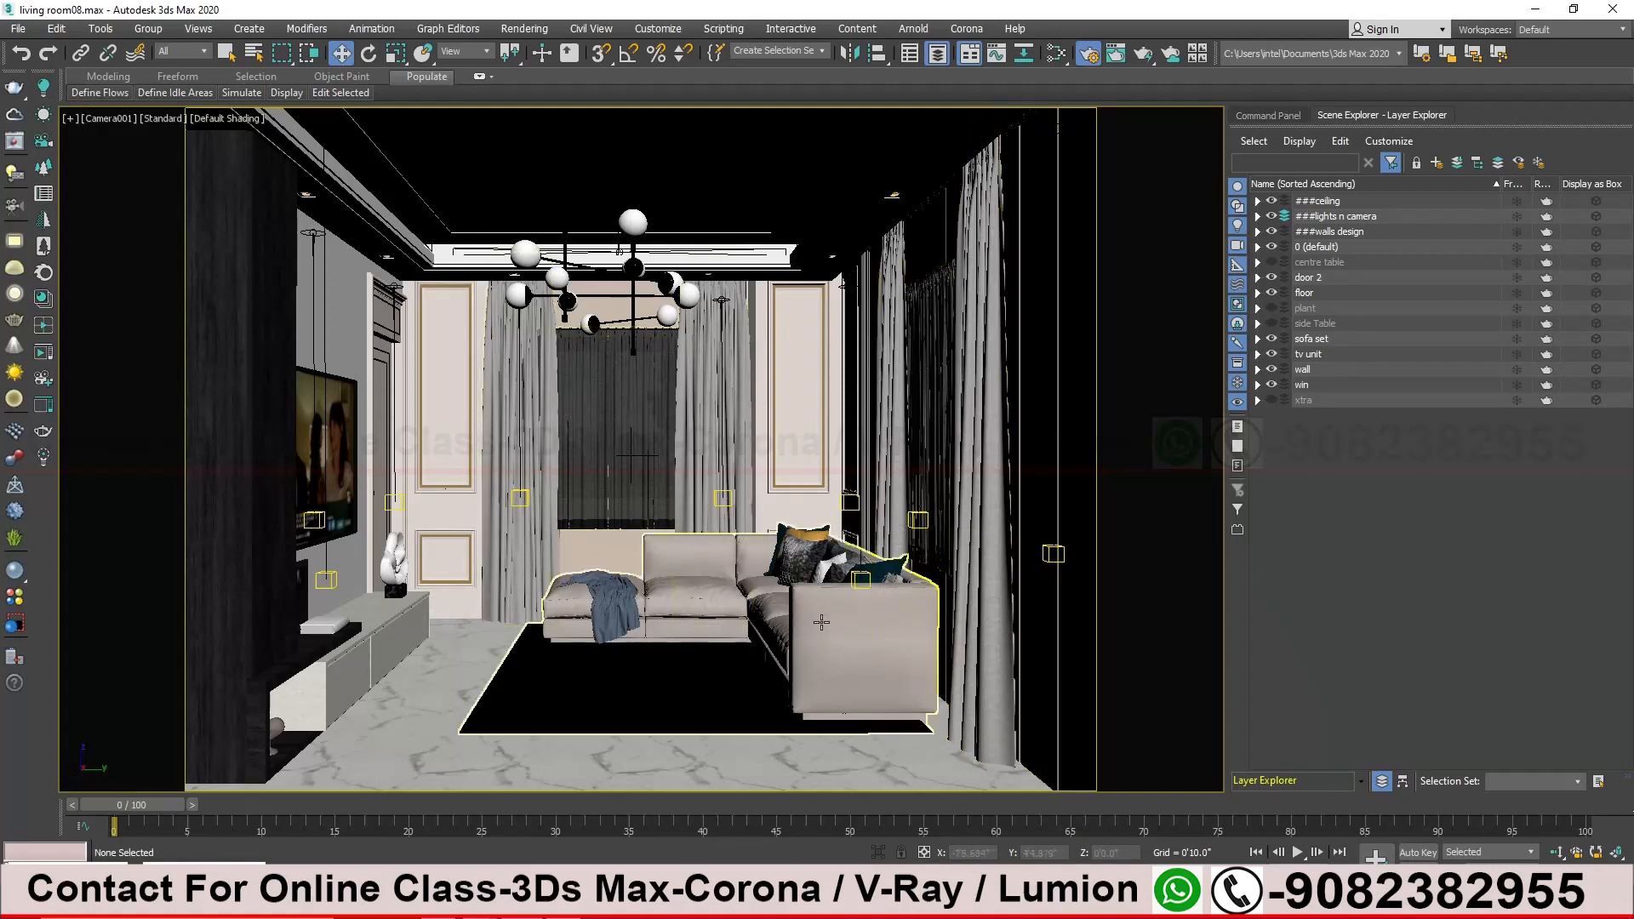
{"action": "left_click", "coordinate": [1272, 339]}
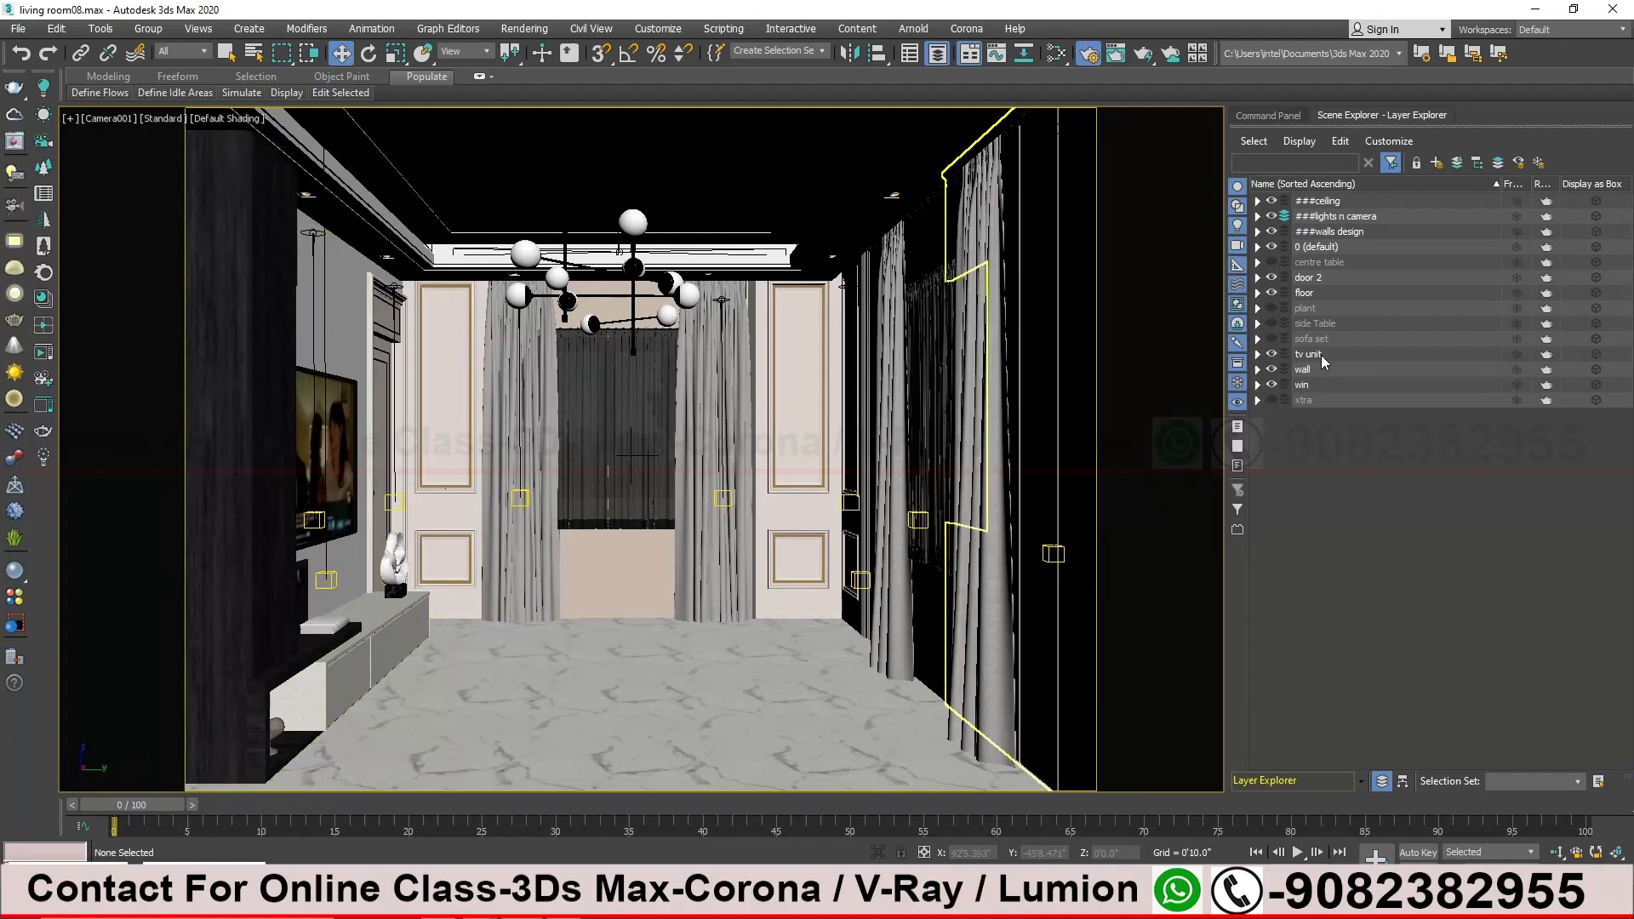
{"action": "left_click", "coordinate": [1271, 354]}
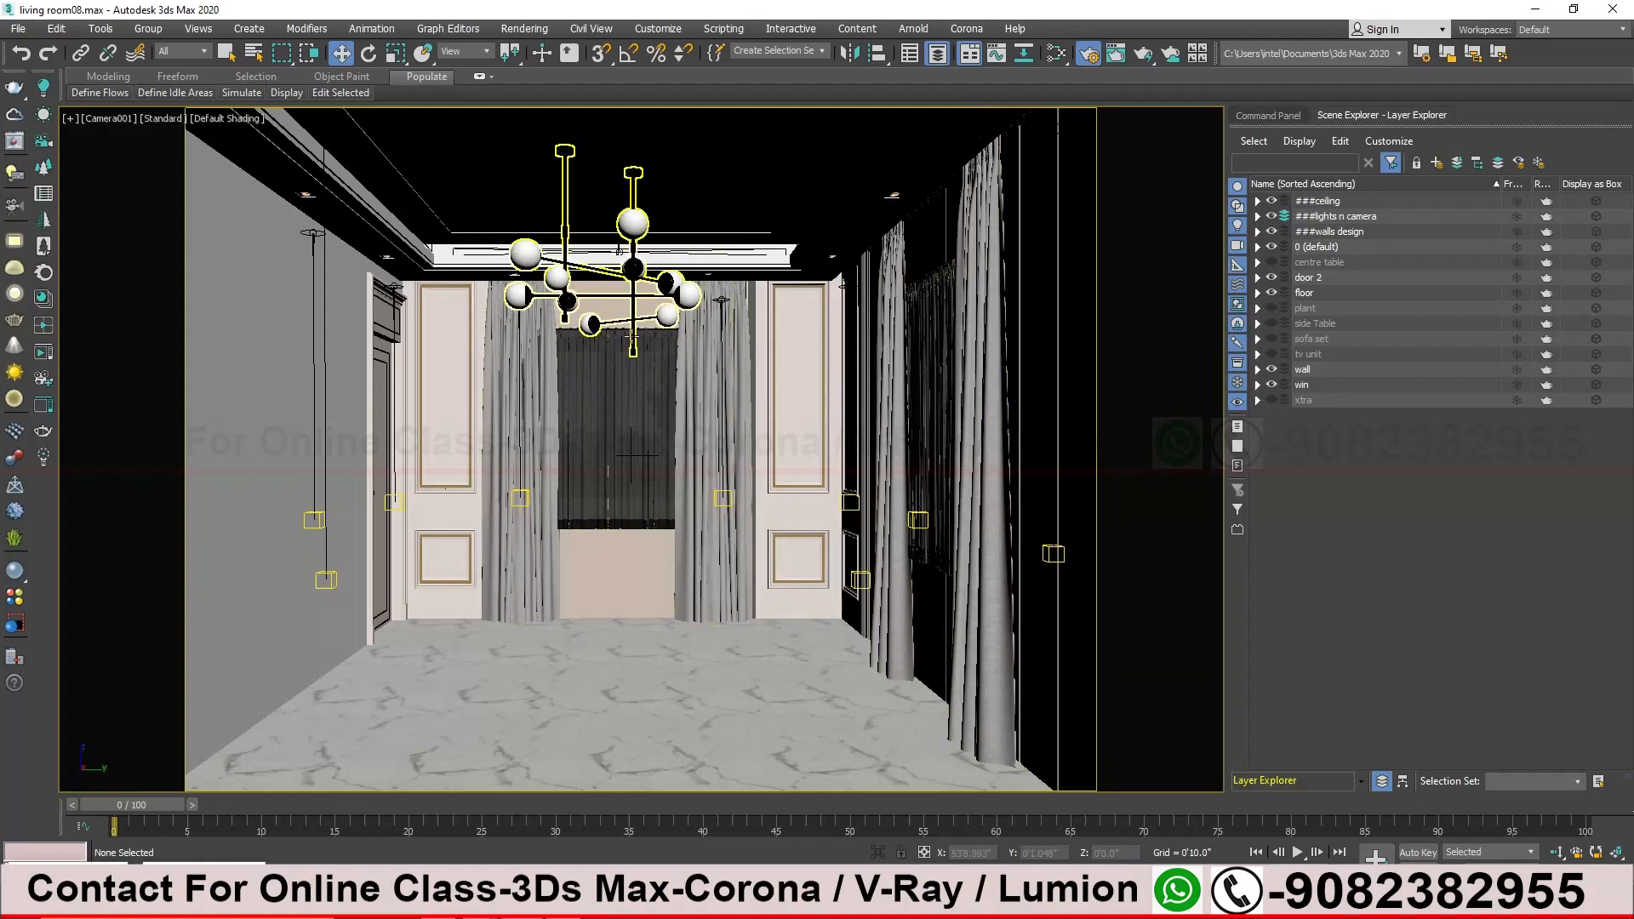
Toggle the ###ceiling and ###walls design layers off and back on to check which objects they contain
{"action": "left_click", "coordinate": [1272, 200]}
{"action": "left_click", "coordinate": [1272, 201]}
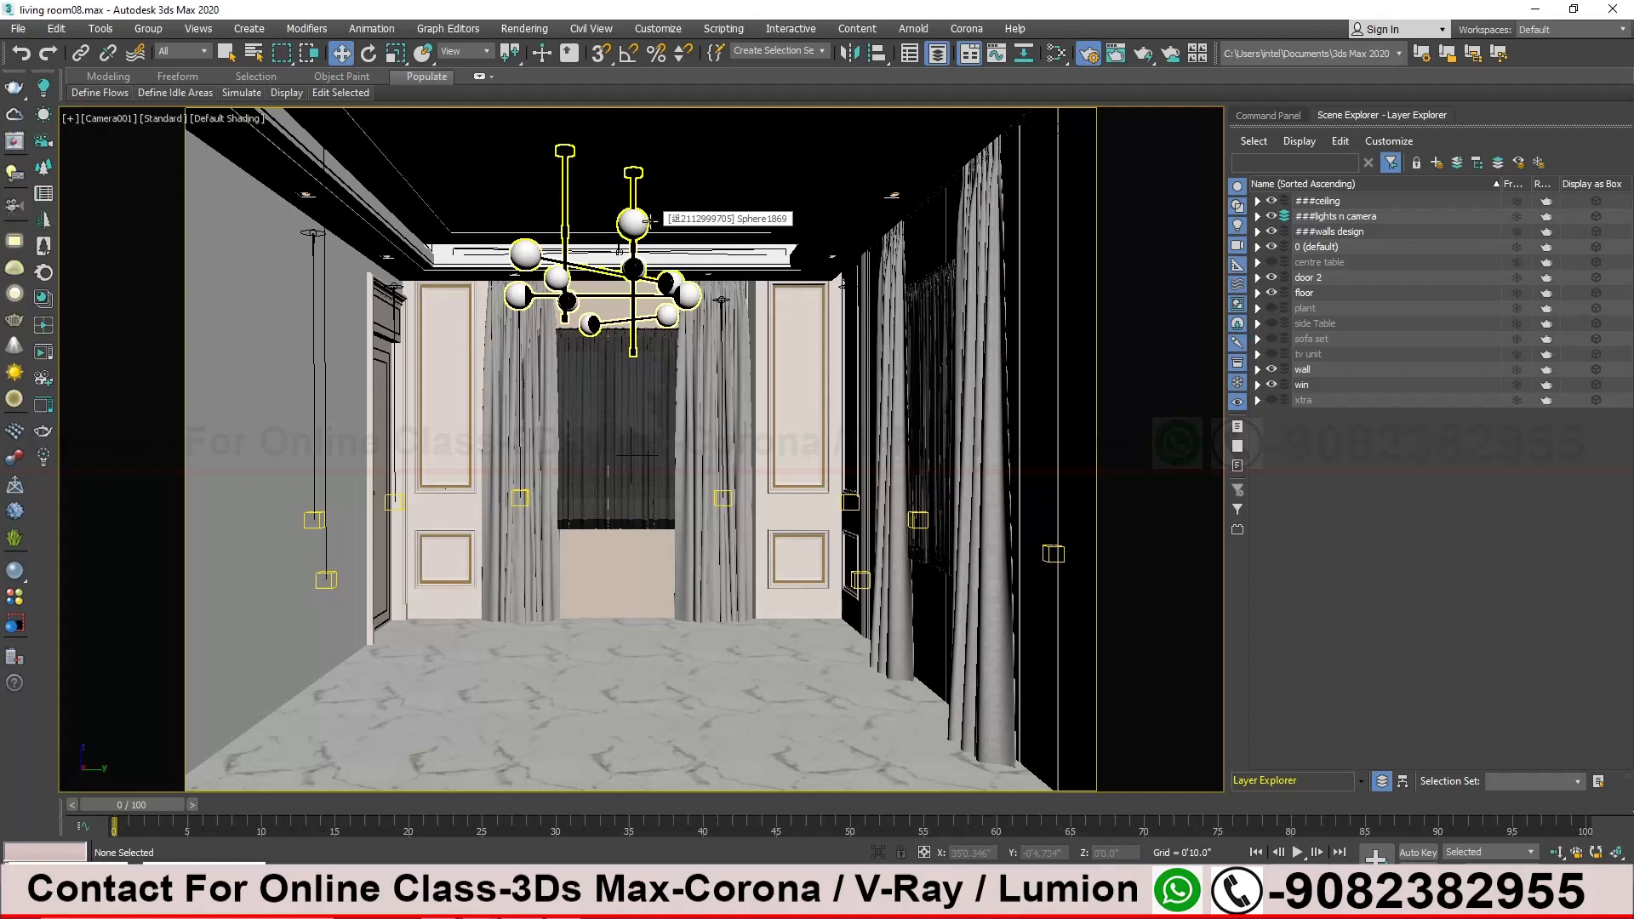
{"action": "left_click", "coordinate": [1272, 231]}
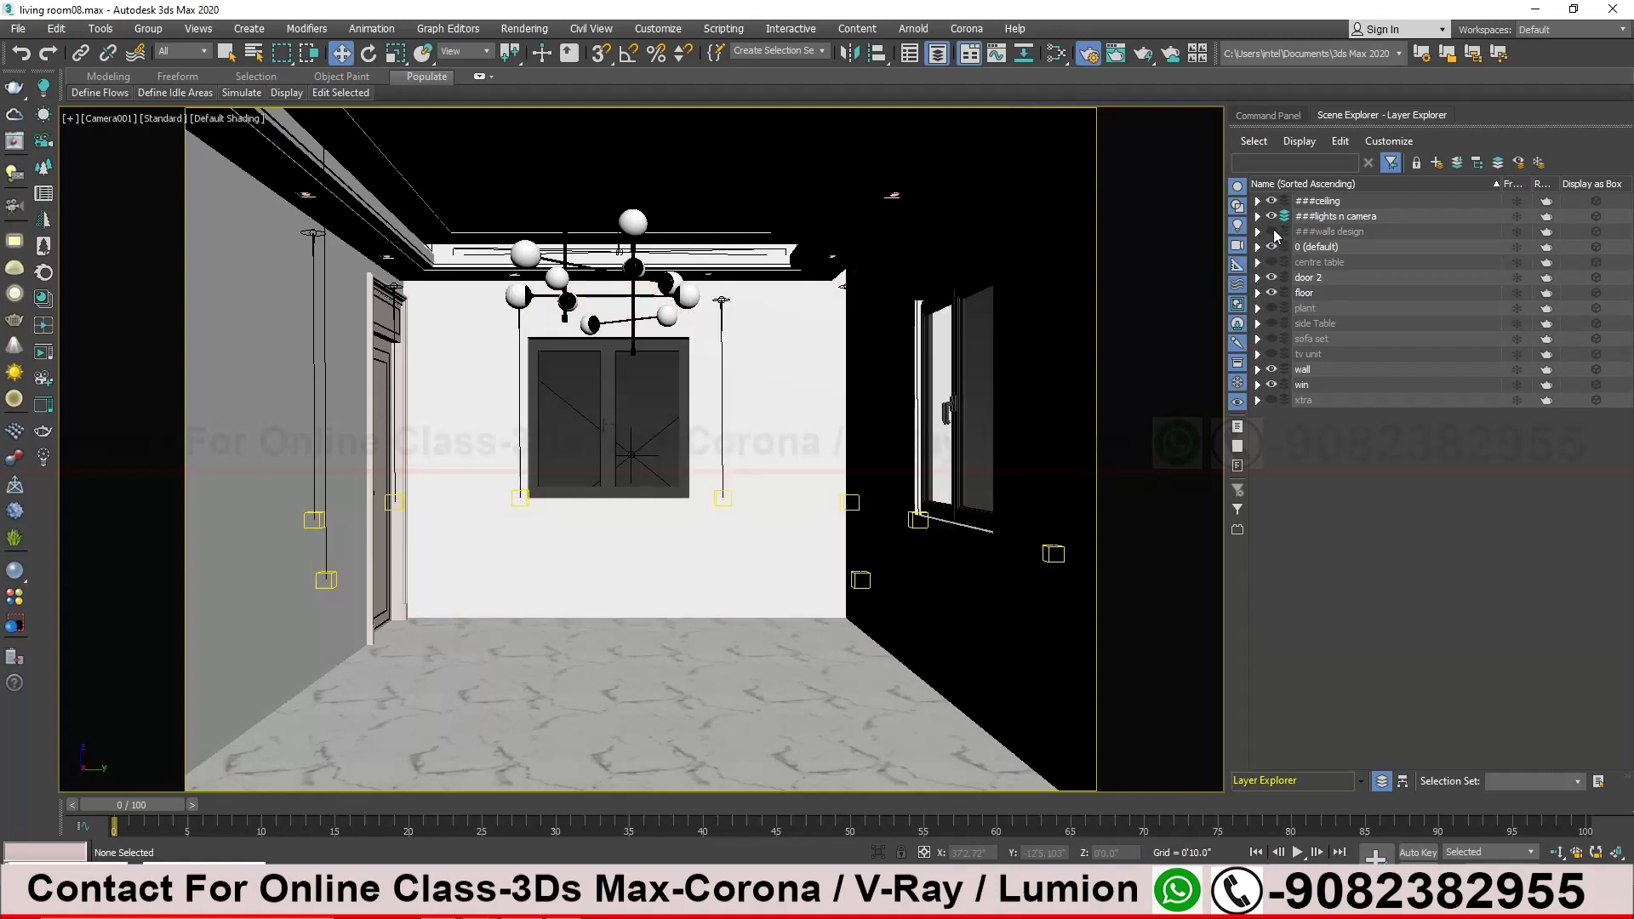
{"action": "left_click", "coordinate": [1273, 234]}
{"action": "left_click", "coordinate": [1273, 233]}
{"action": "left_click", "coordinate": [1274, 234]}
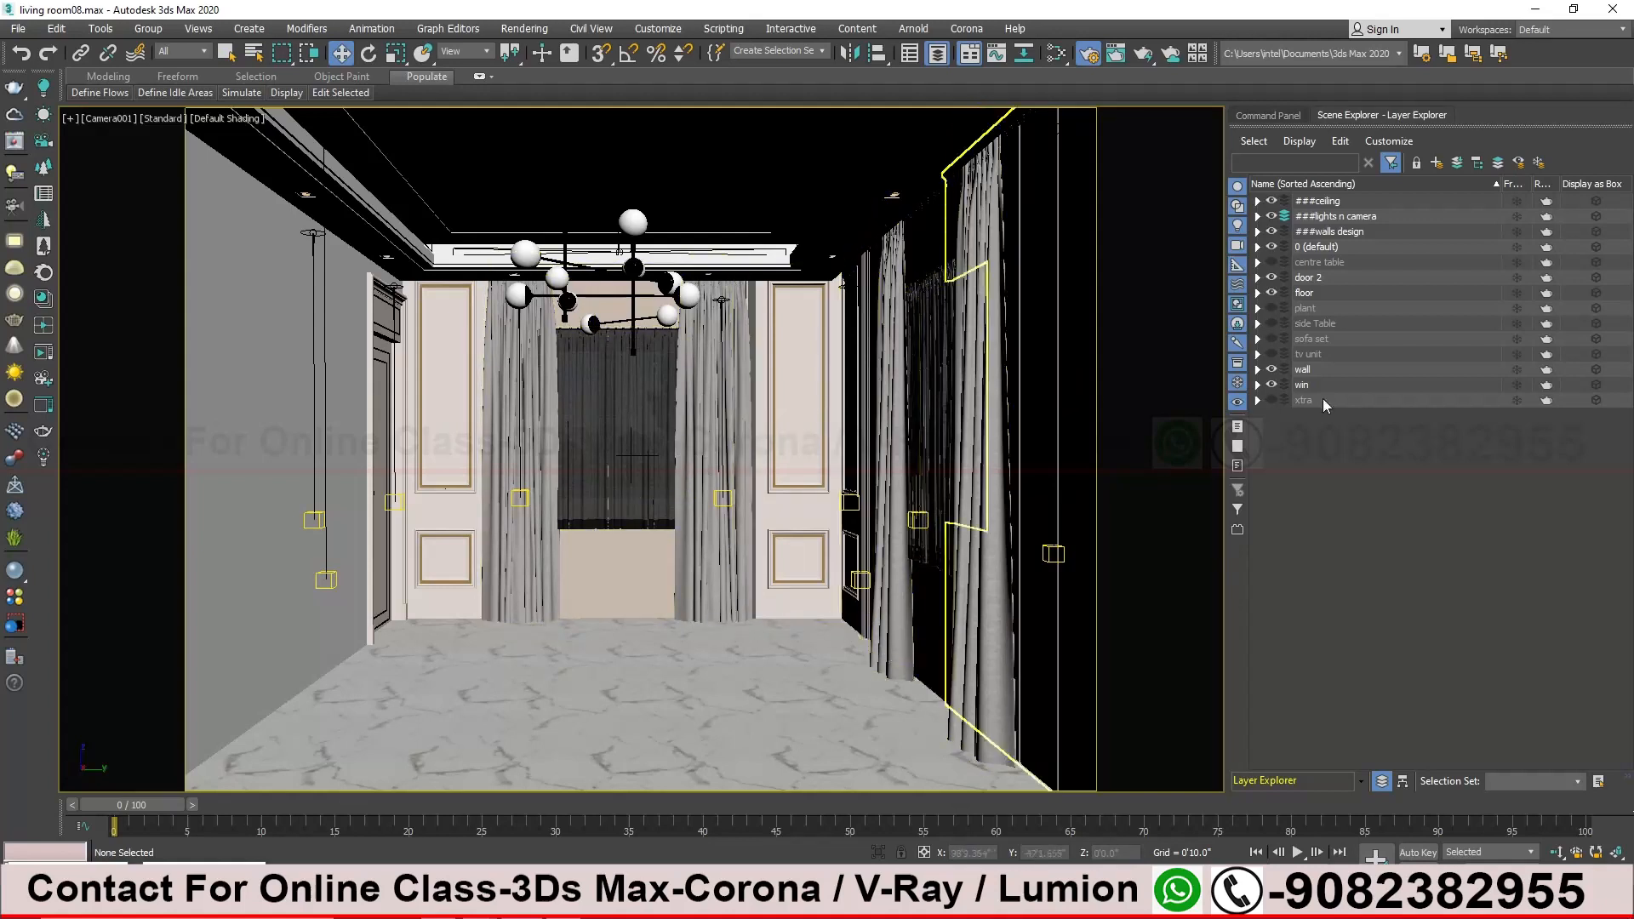
Hide the ###walls design and win layers, and toggle the door 2 layer off and back on
{"action": "left_click", "coordinate": [1271, 232]}
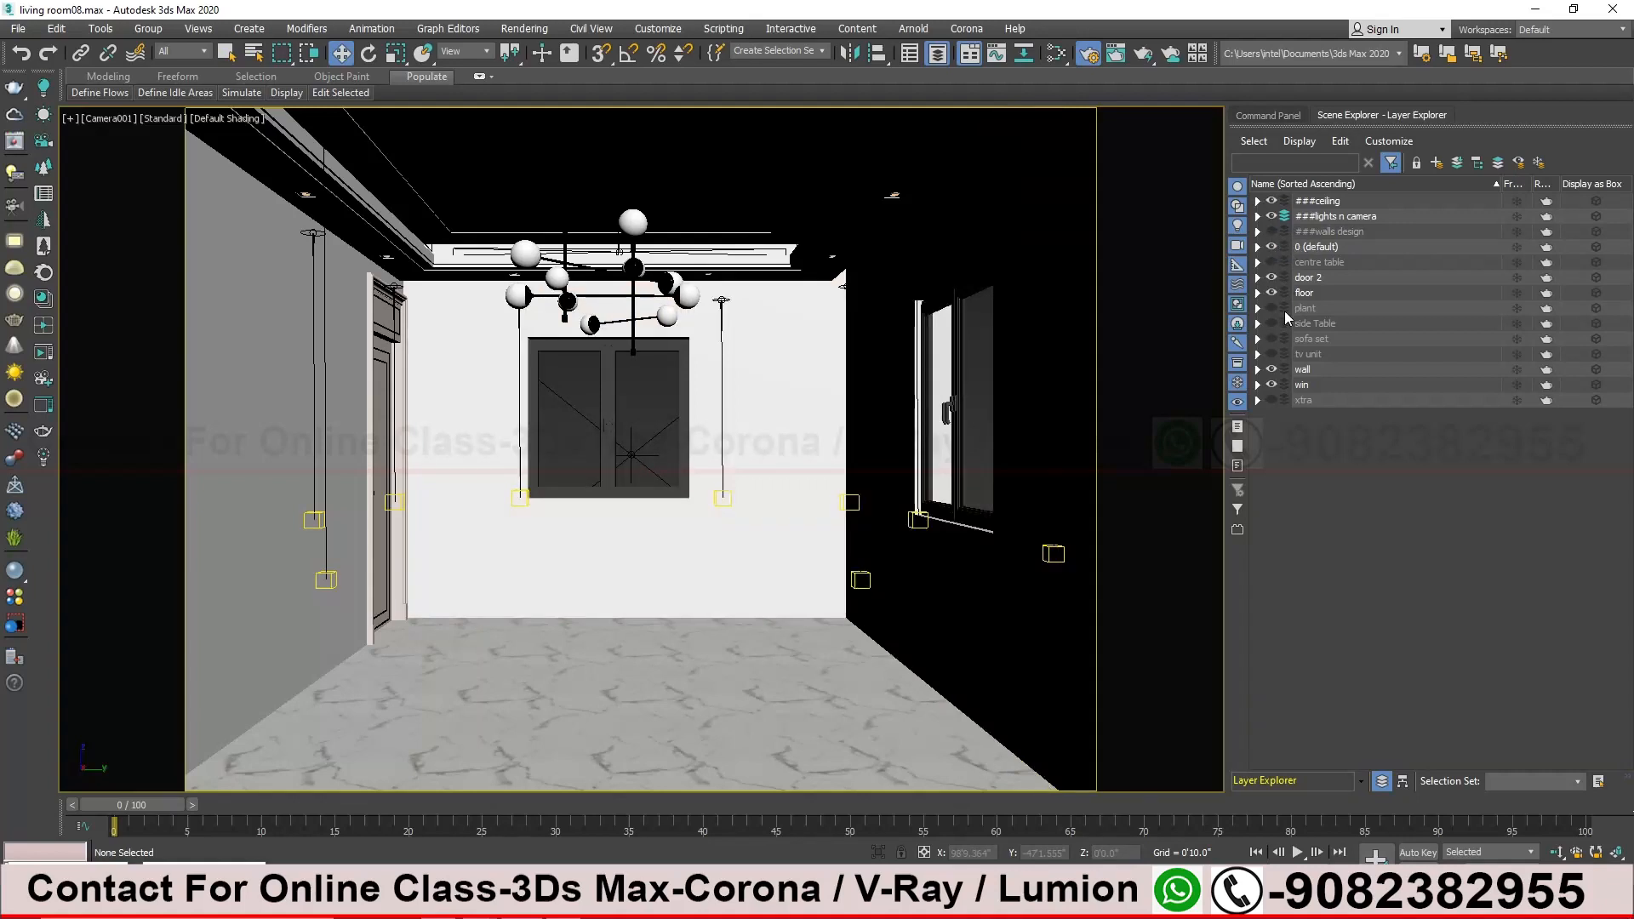
{"action": "left_click", "coordinate": [1271, 277]}
{"action": "left_click", "coordinate": [1271, 278]}
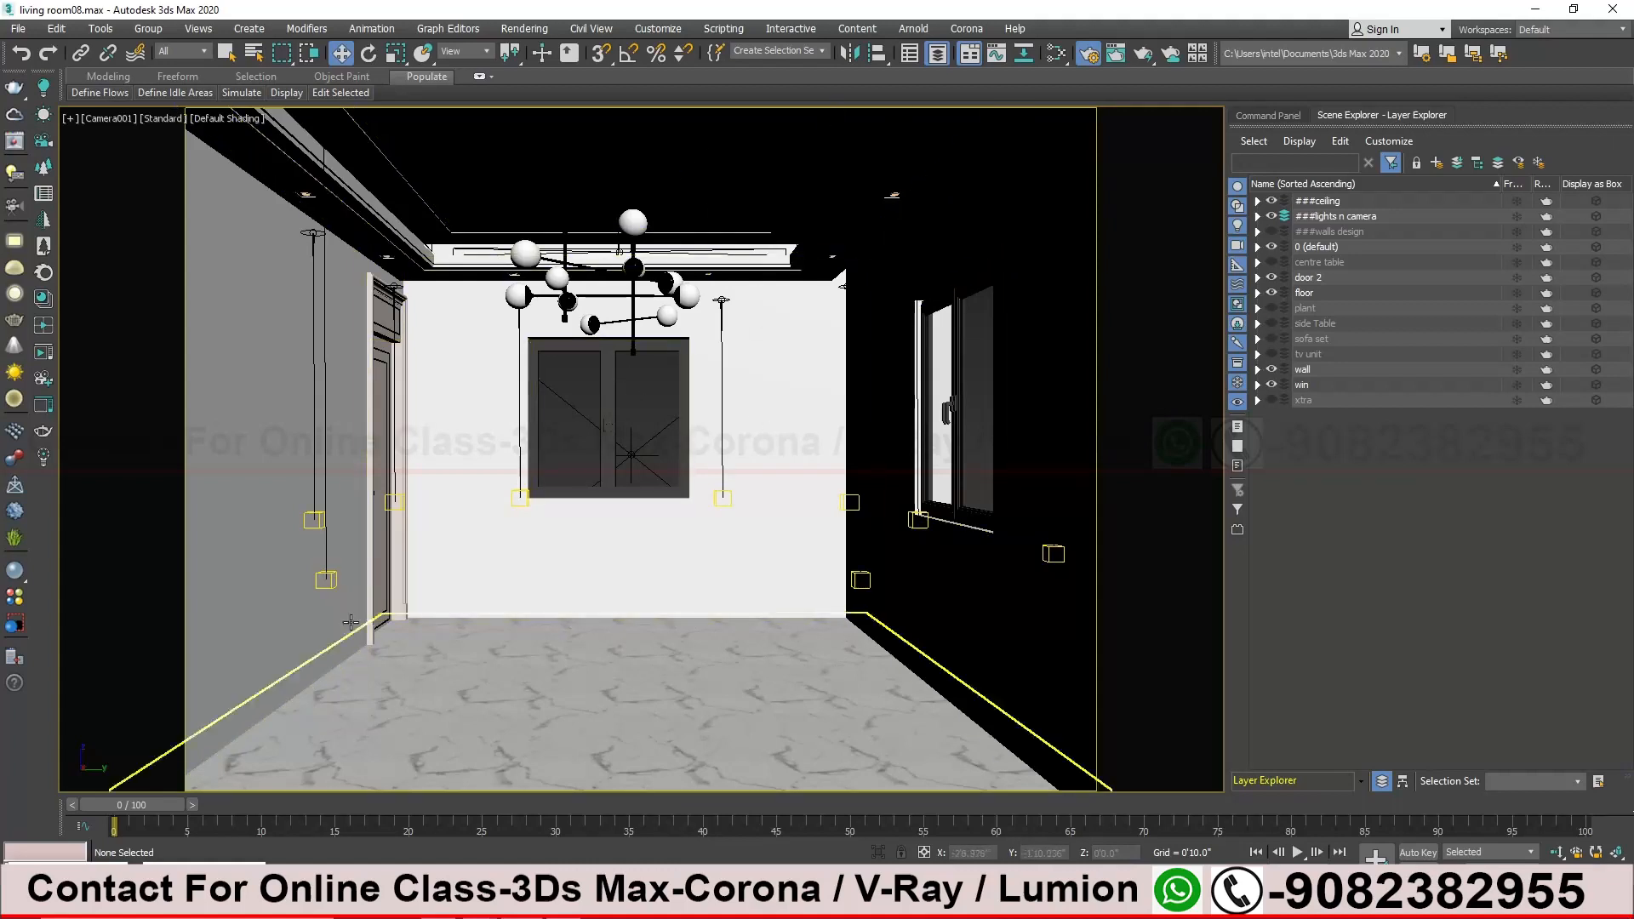
{"action": "left_click", "coordinate": [1272, 384]}
{"action": "left_click", "coordinate": [1272, 385]}
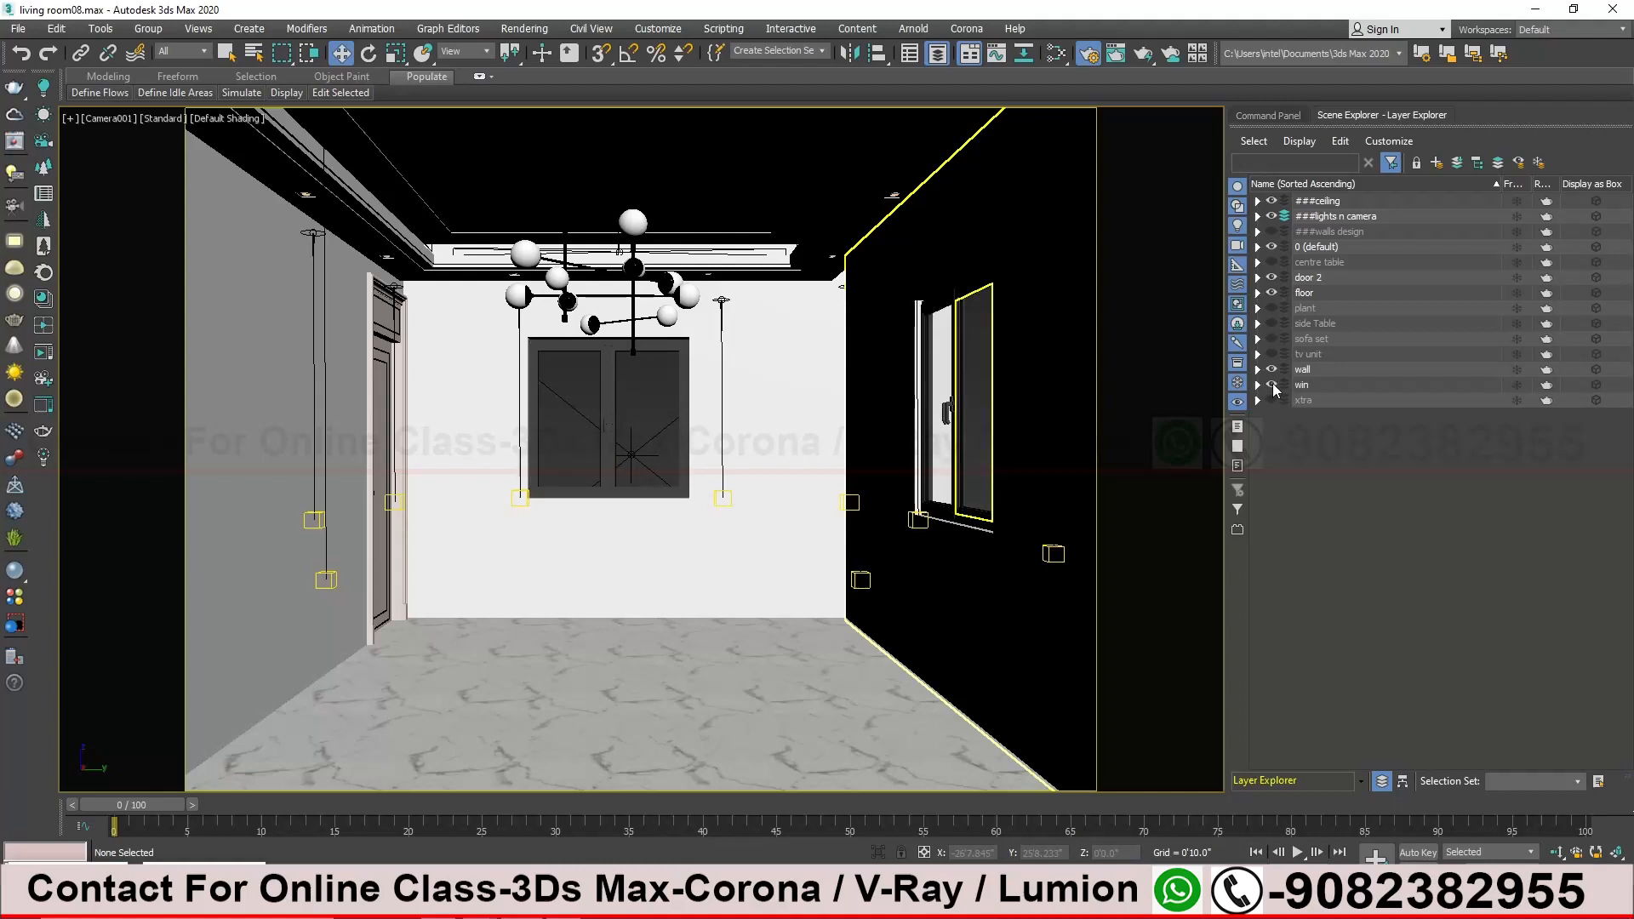
{"action": "left_click", "coordinate": [1272, 385]}
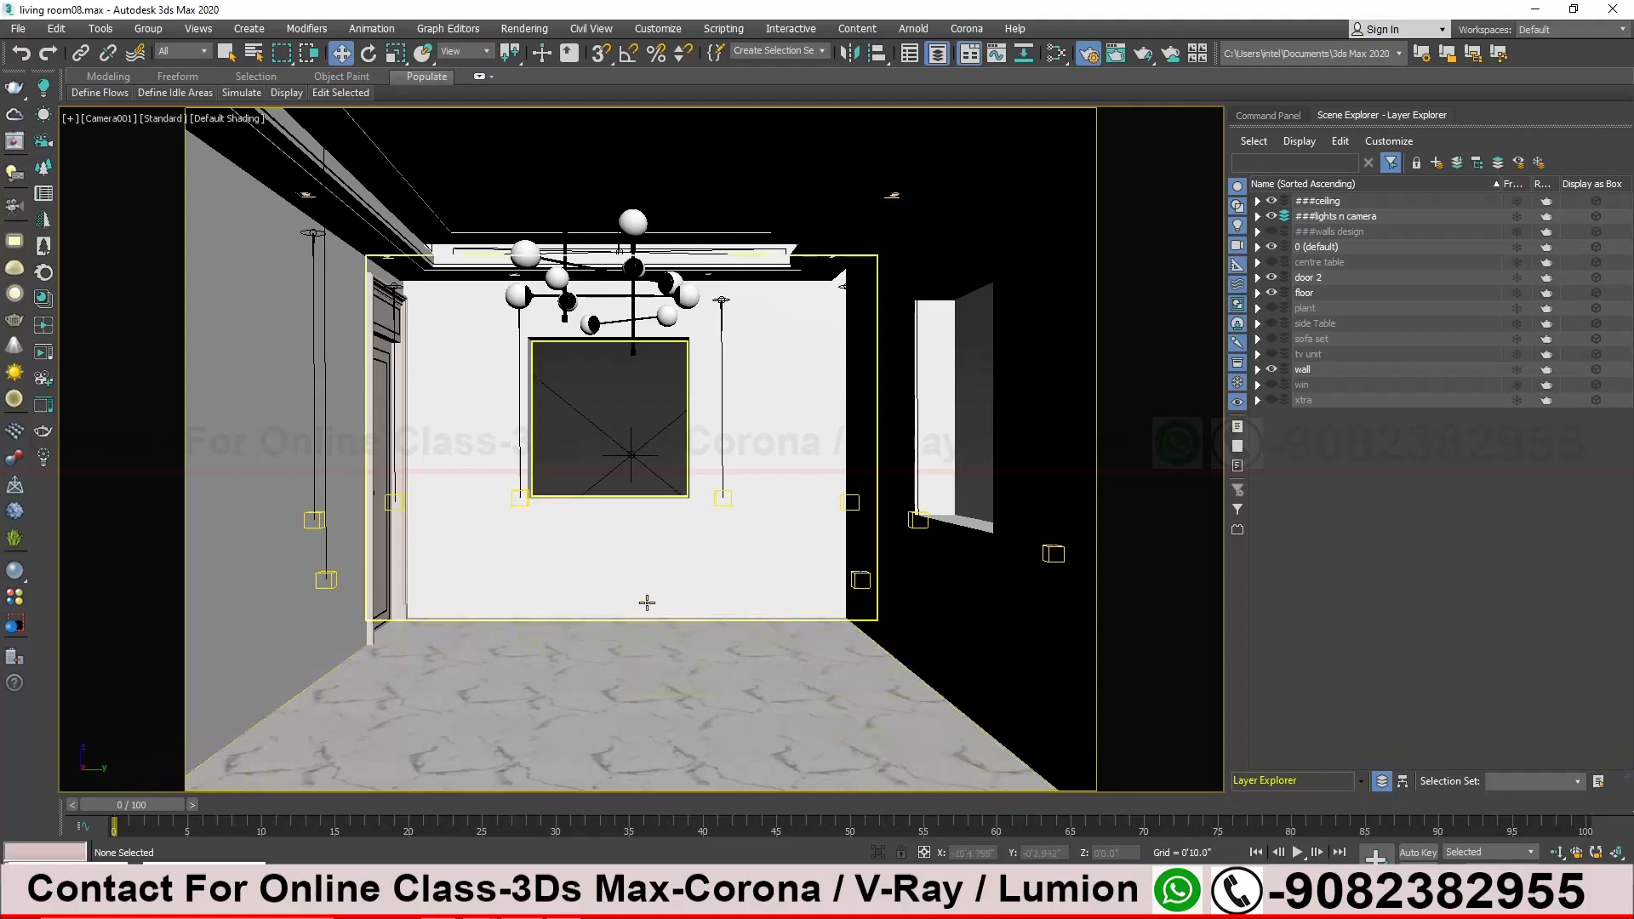
Switch to the perspective view, change its display from wireframe to default shading, and inspect the room shell from outside
{"action": "key", "text": "alt+w"}
{"action": "middle_click", "coordinate": [793, 336]}
{"action": "key", "text": "alt+w"}
{"action": "middle_click_drag", "start_coordinate": [744, 430], "coordinate": [837, 471], "text": "alt"}
{"action": "middle_click_drag", "start_coordinate": [502, 381], "coordinate": [533, 429]}
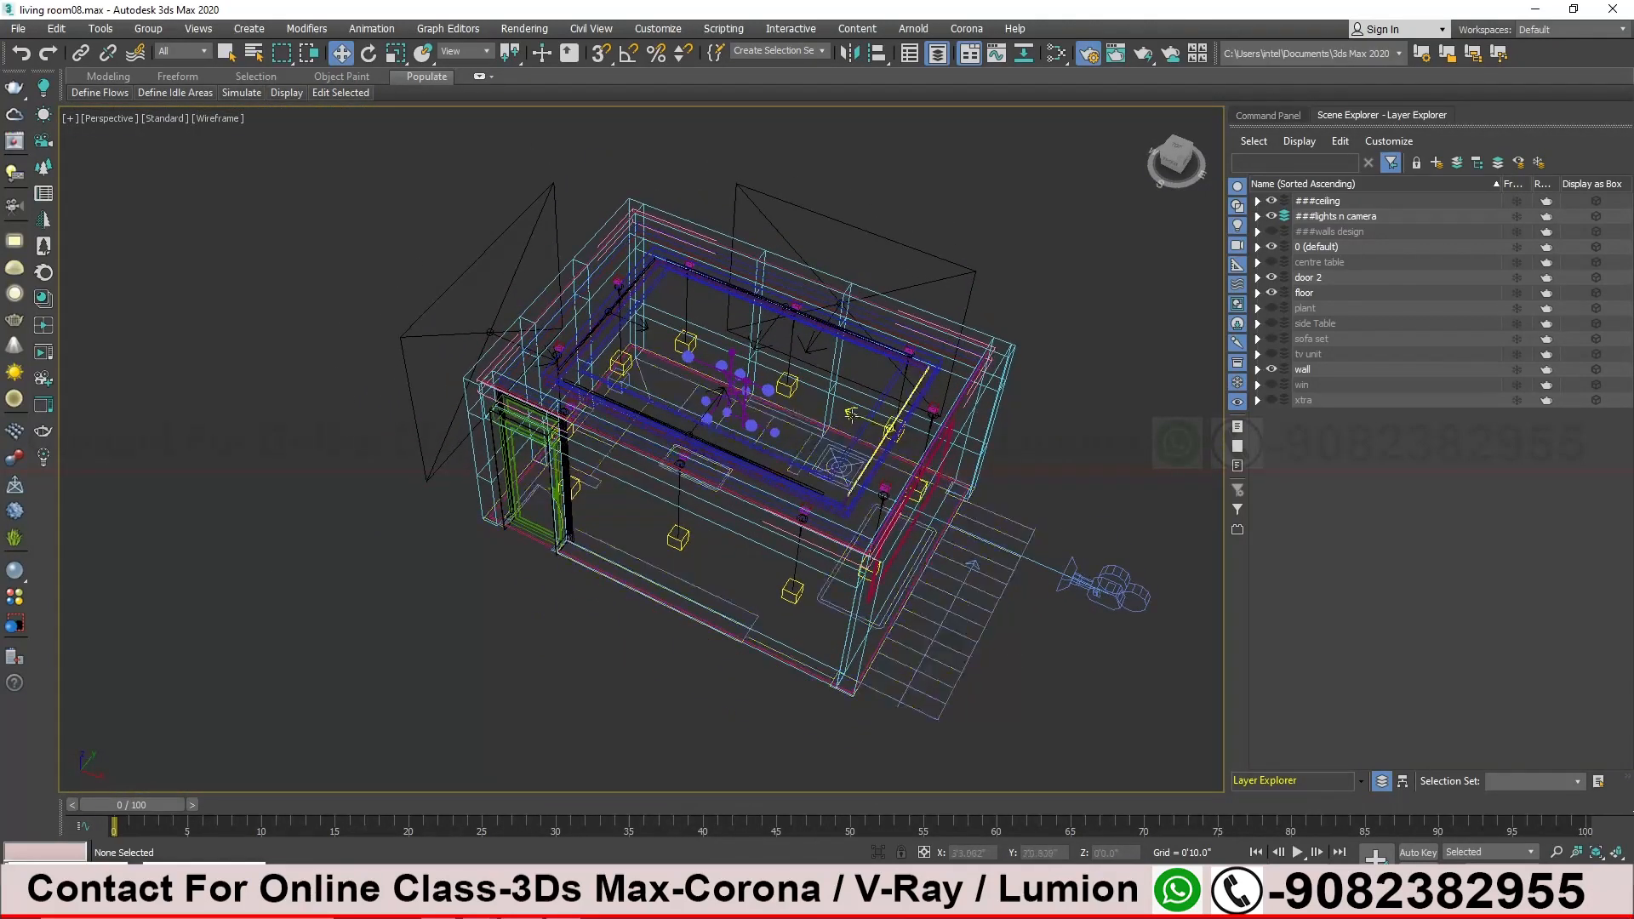
{"action": "middle_click_drag", "start_coordinate": [813, 439], "coordinate": [739, 430]}
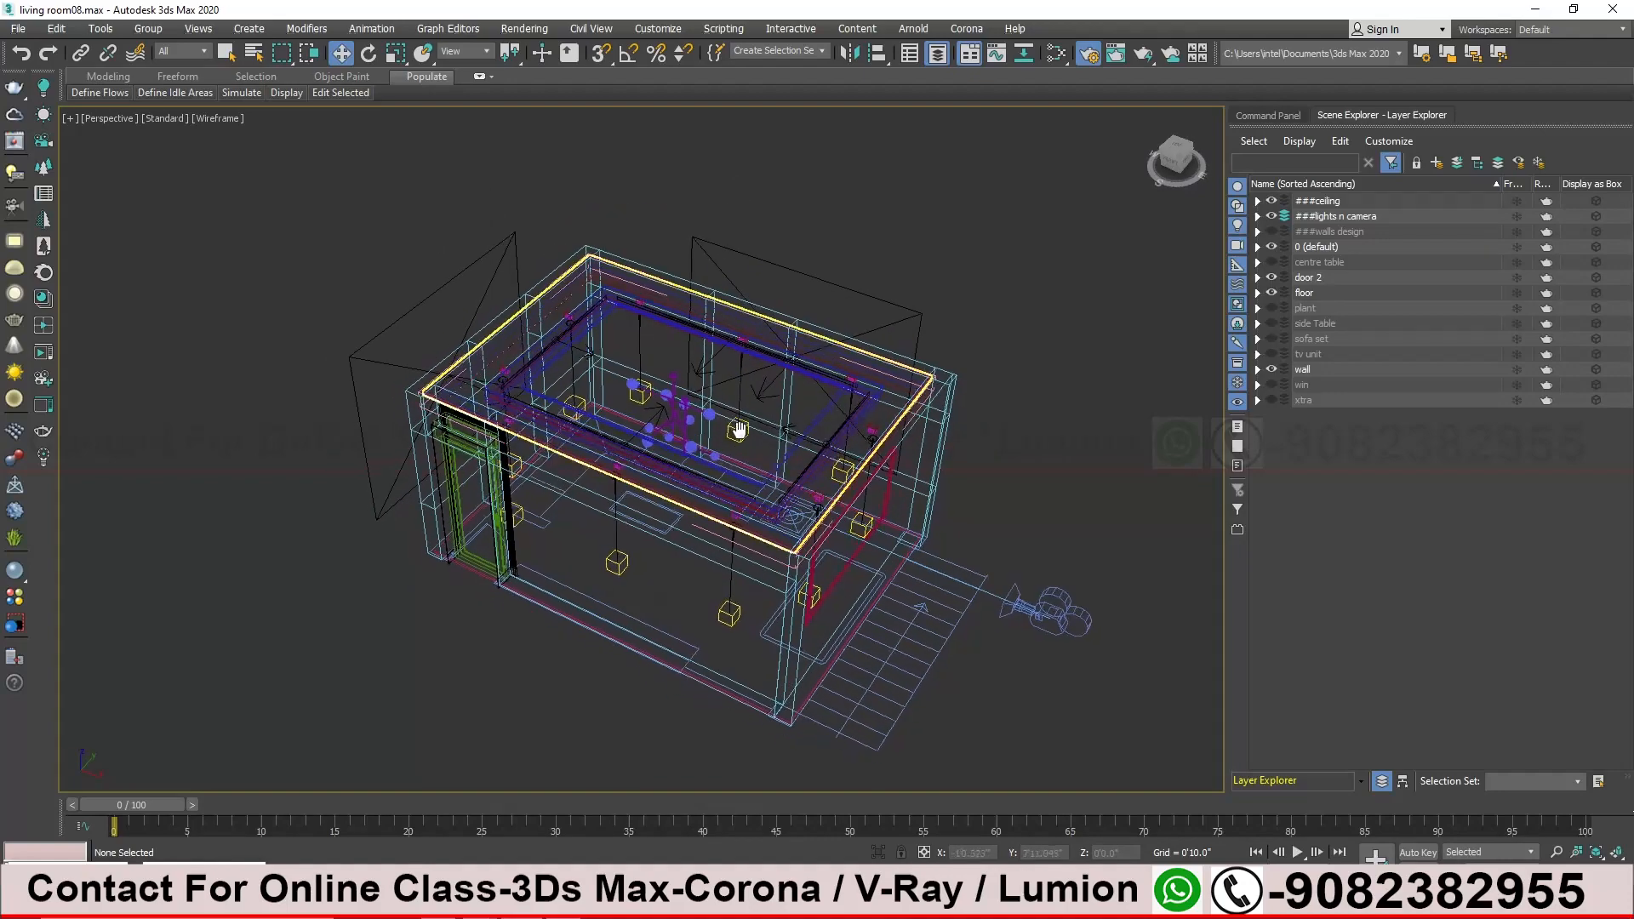
{"action": "middle_click_drag", "start_coordinate": [604, 414], "coordinate": [732, 508]}
{"action": "scroll", "coordinate": [468, 525], "scroll_direction": "up", "scroll_amount": 1}
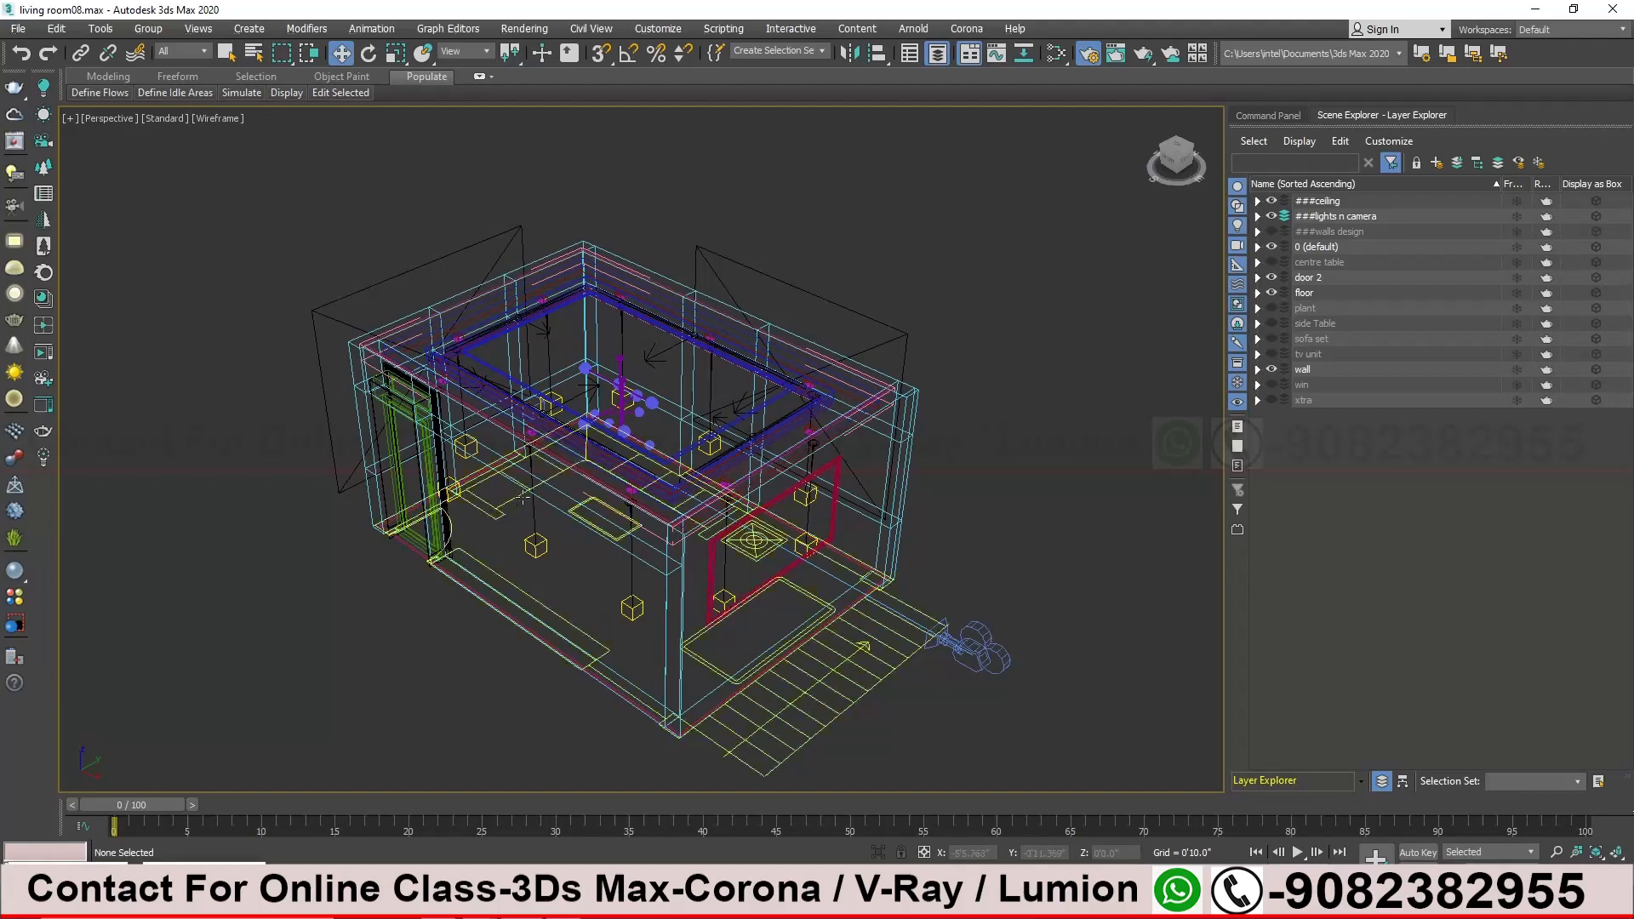
{"action": "middle_click_drag", "start_coordinate": [547, 425], "coordinate": [682, 486]}
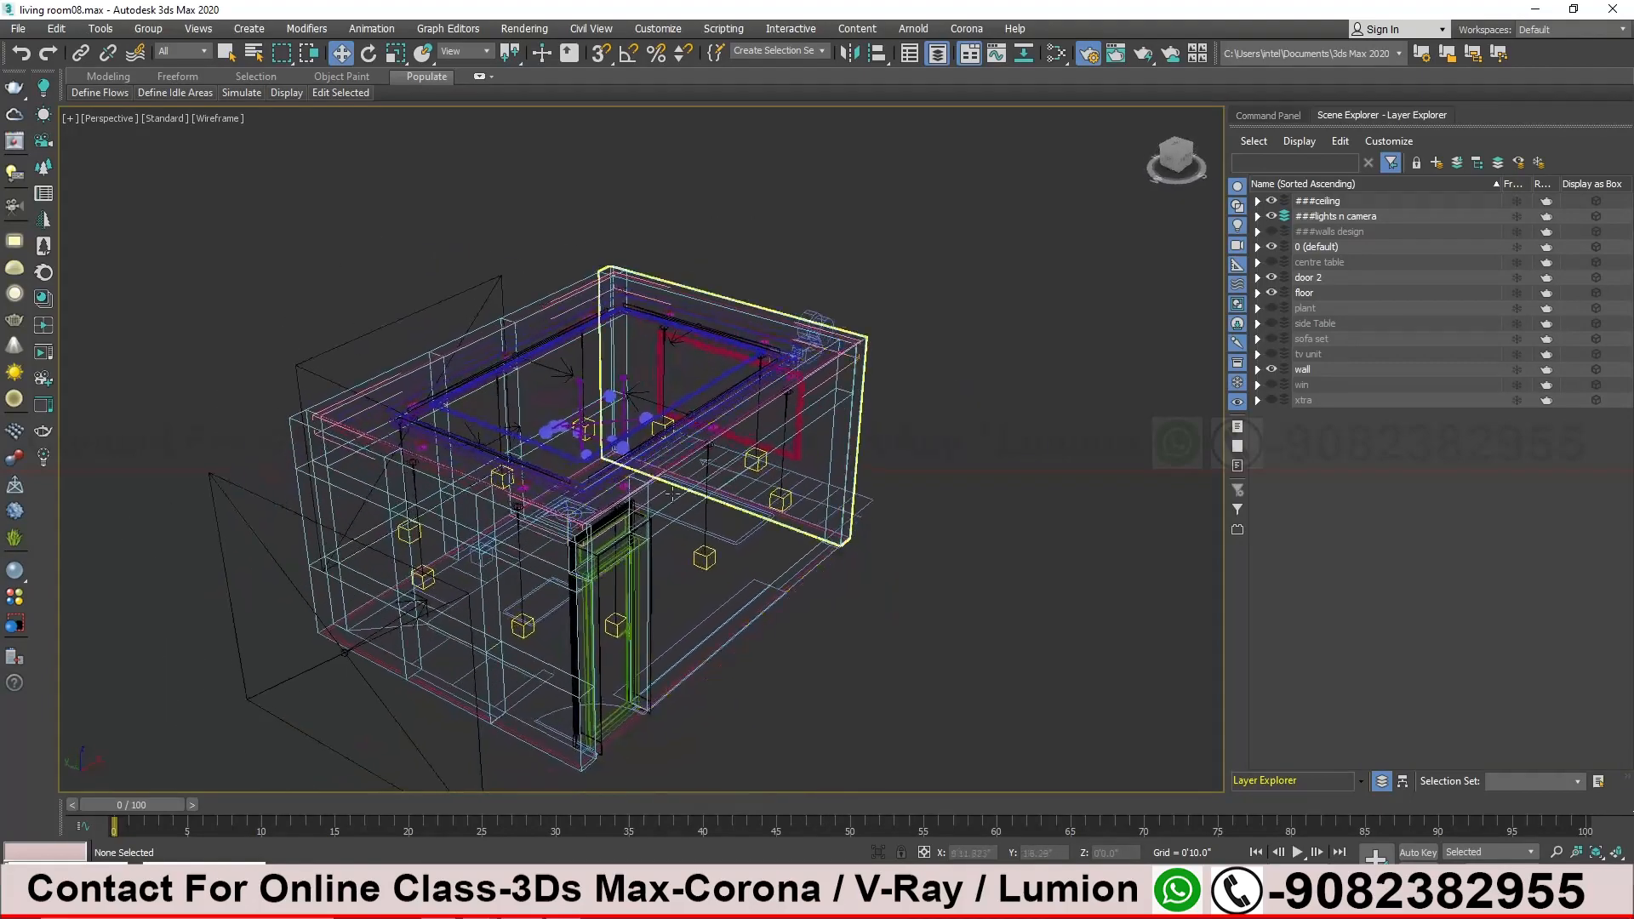
{"action": "key", "text": "F3"}
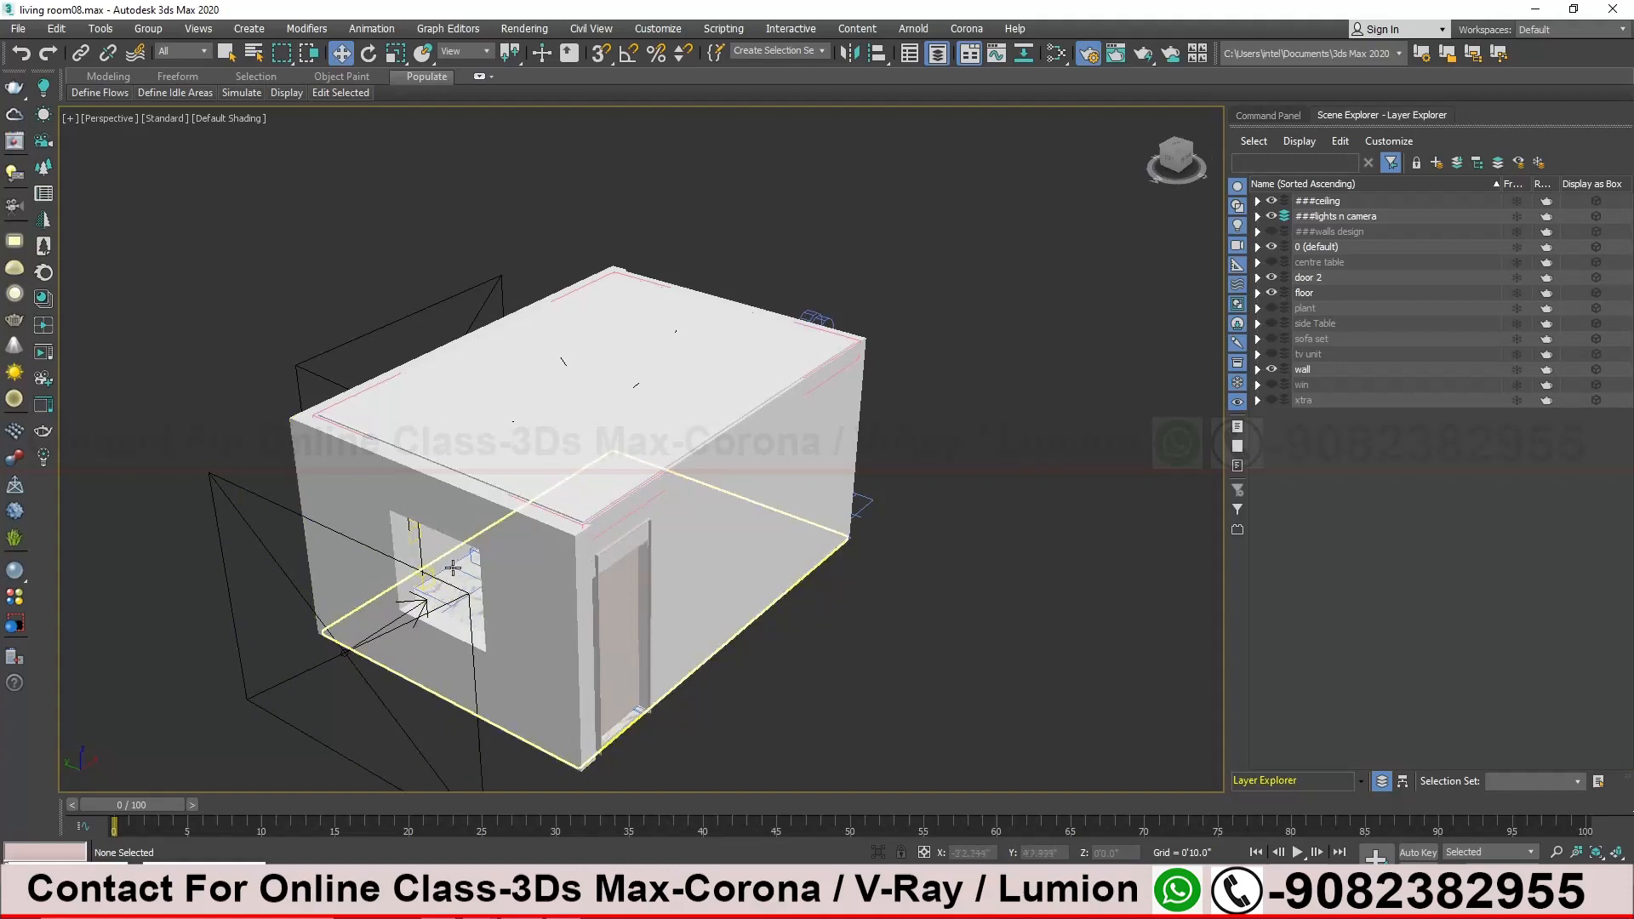
{"action": "middle_click_drag", "start_coordinate": [548, 561], "coordinate": [581, 541]}
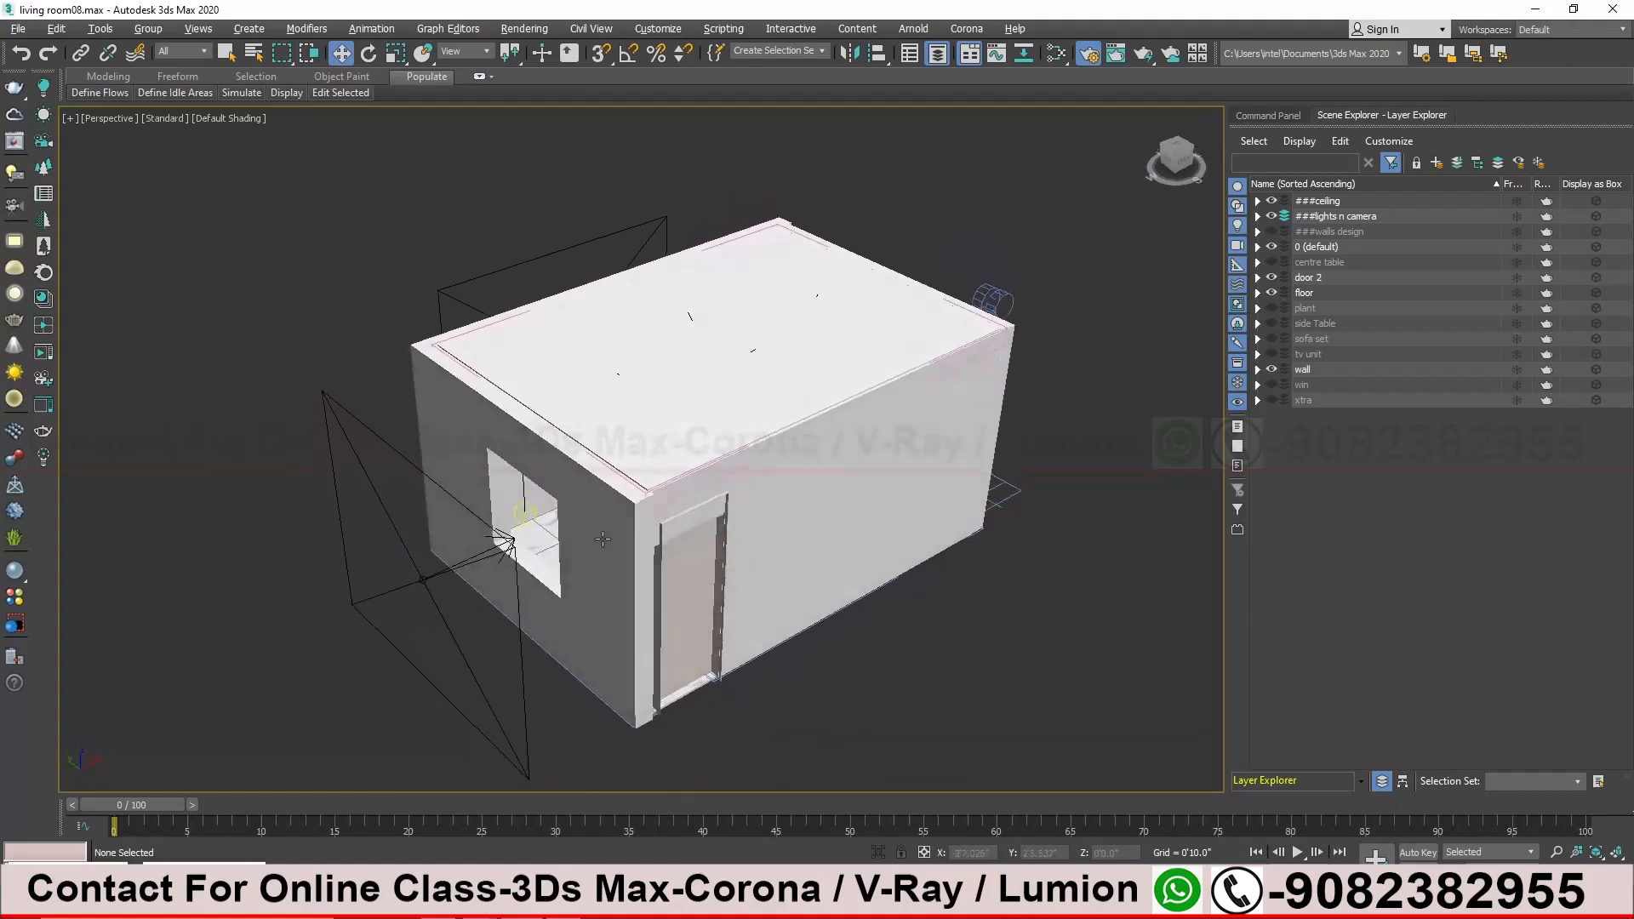
{"action": "middle_click_drag", "start_coordinate": [582, 541], "coordinate": [507, 497]}
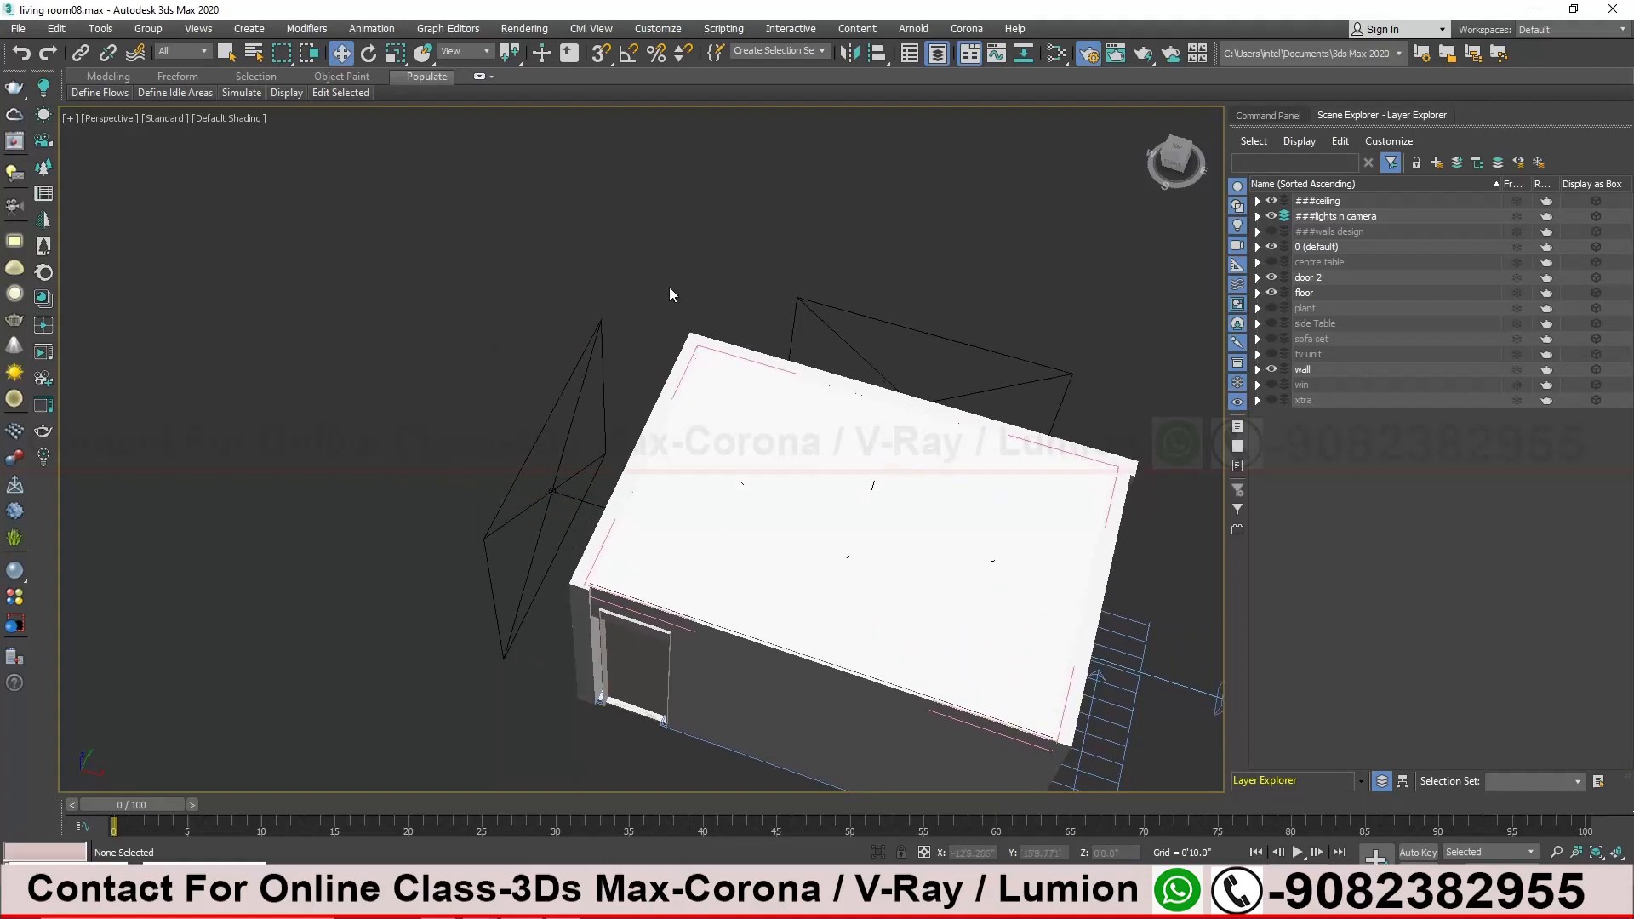
{"action": "middle_click_drag", "start_coordinate": [727, 350], "coordinate": [702, 306]}
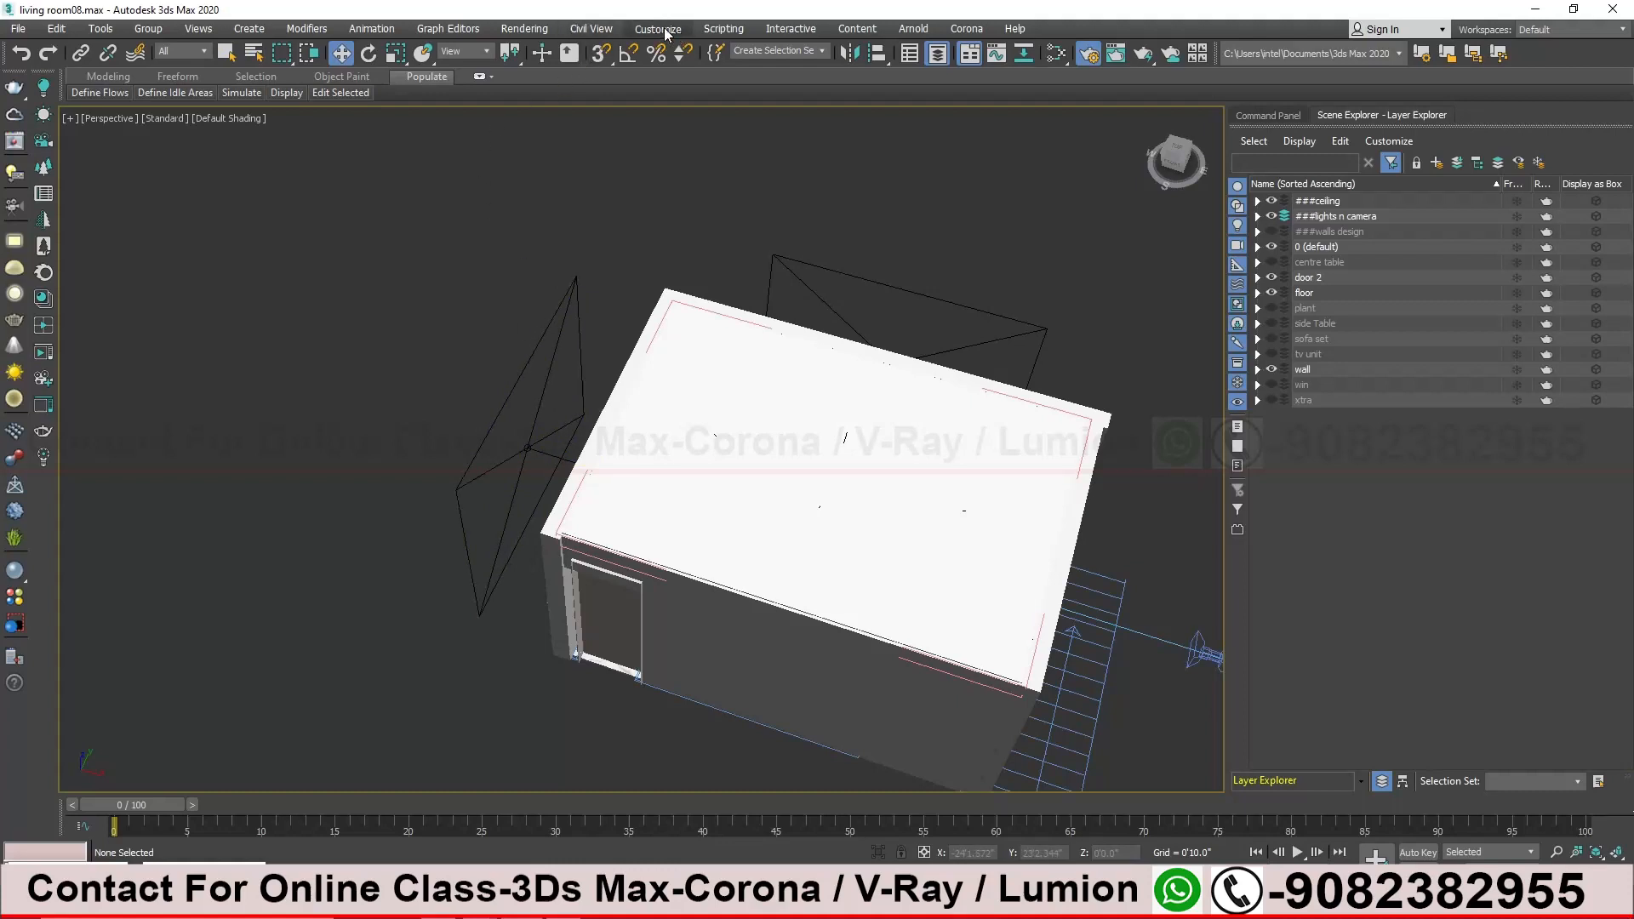
Clear the VRayBitmap environment map from the scene's background settings
{"action": "left_click", "coordinate": [538, 32]}
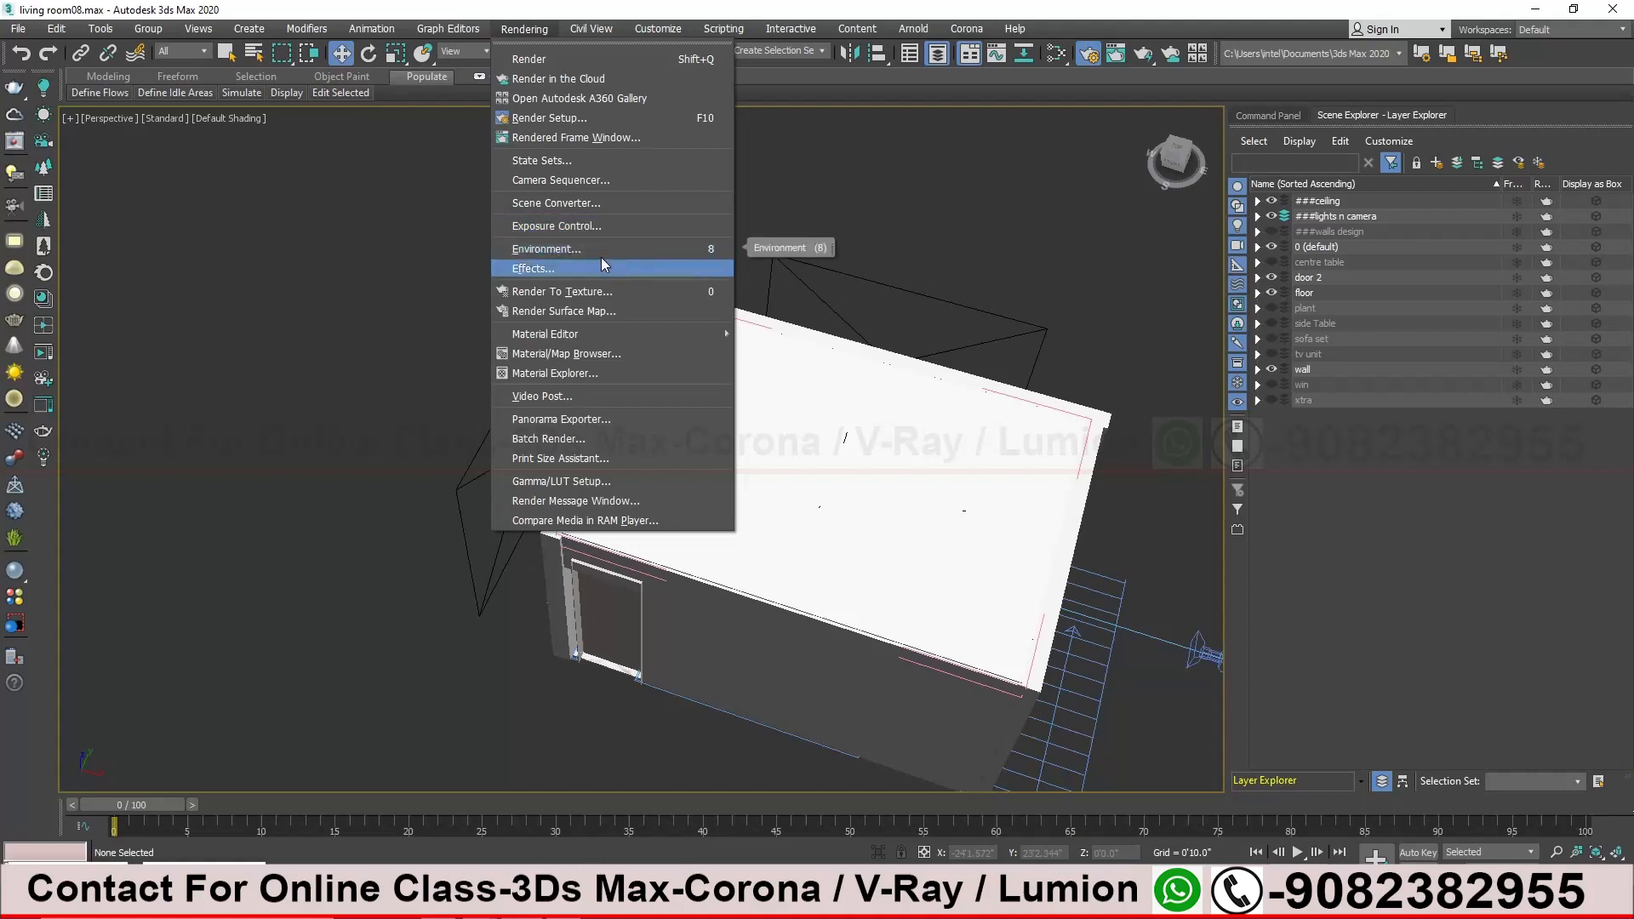
{"action": "left_click", "coordinate": [710, 249]}
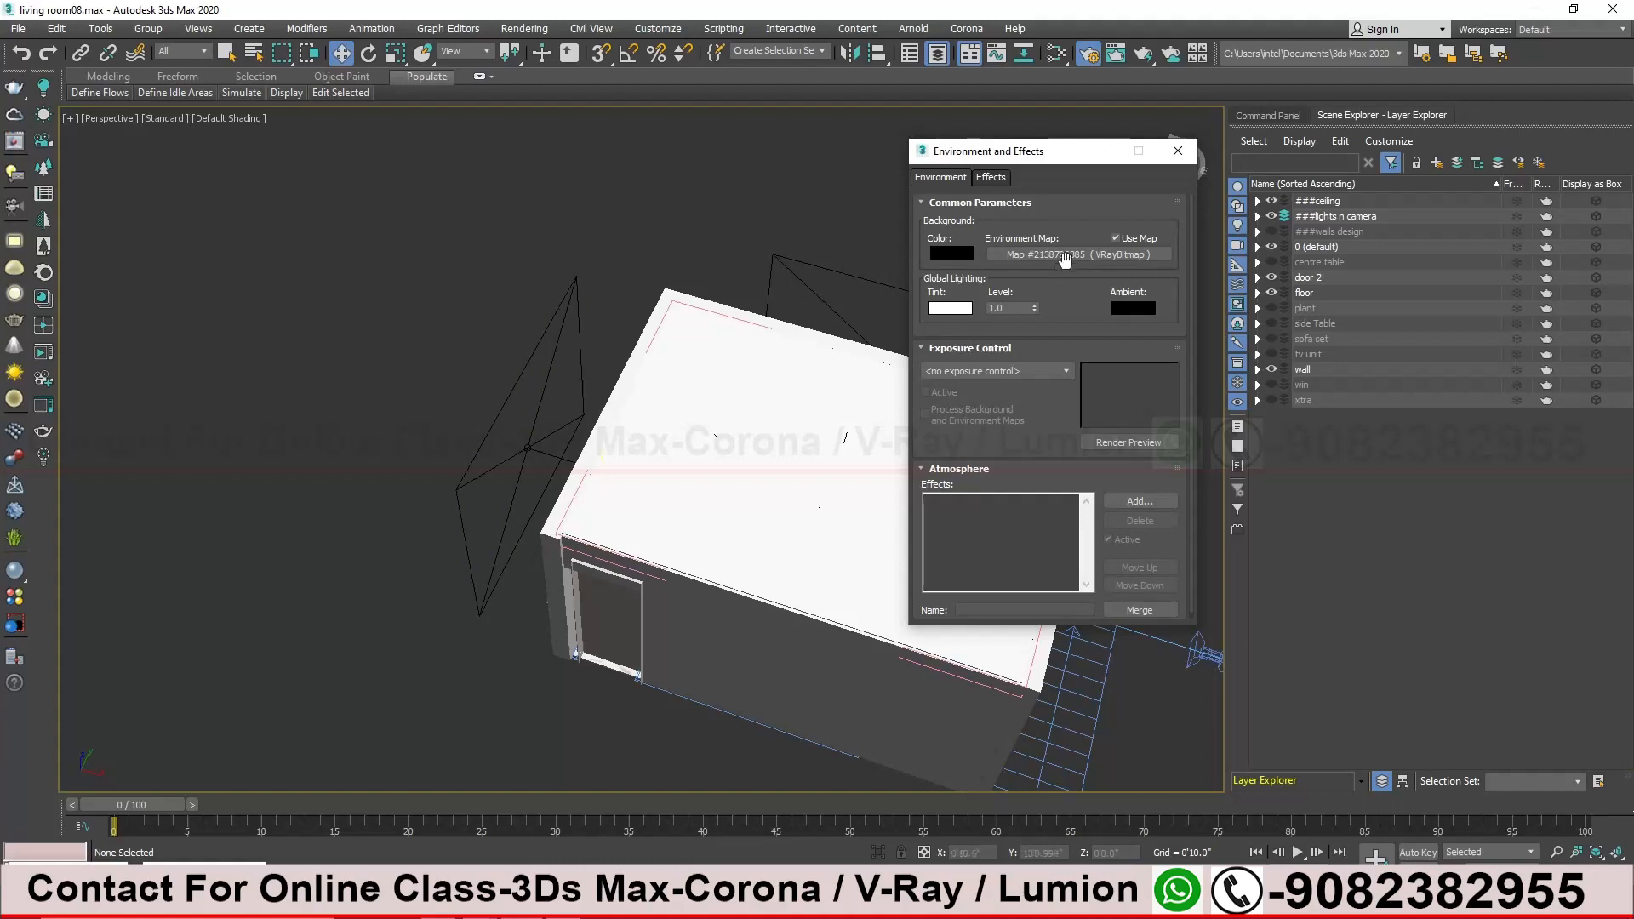
{"action": "right_click", "coordinate": [1128, 254]}
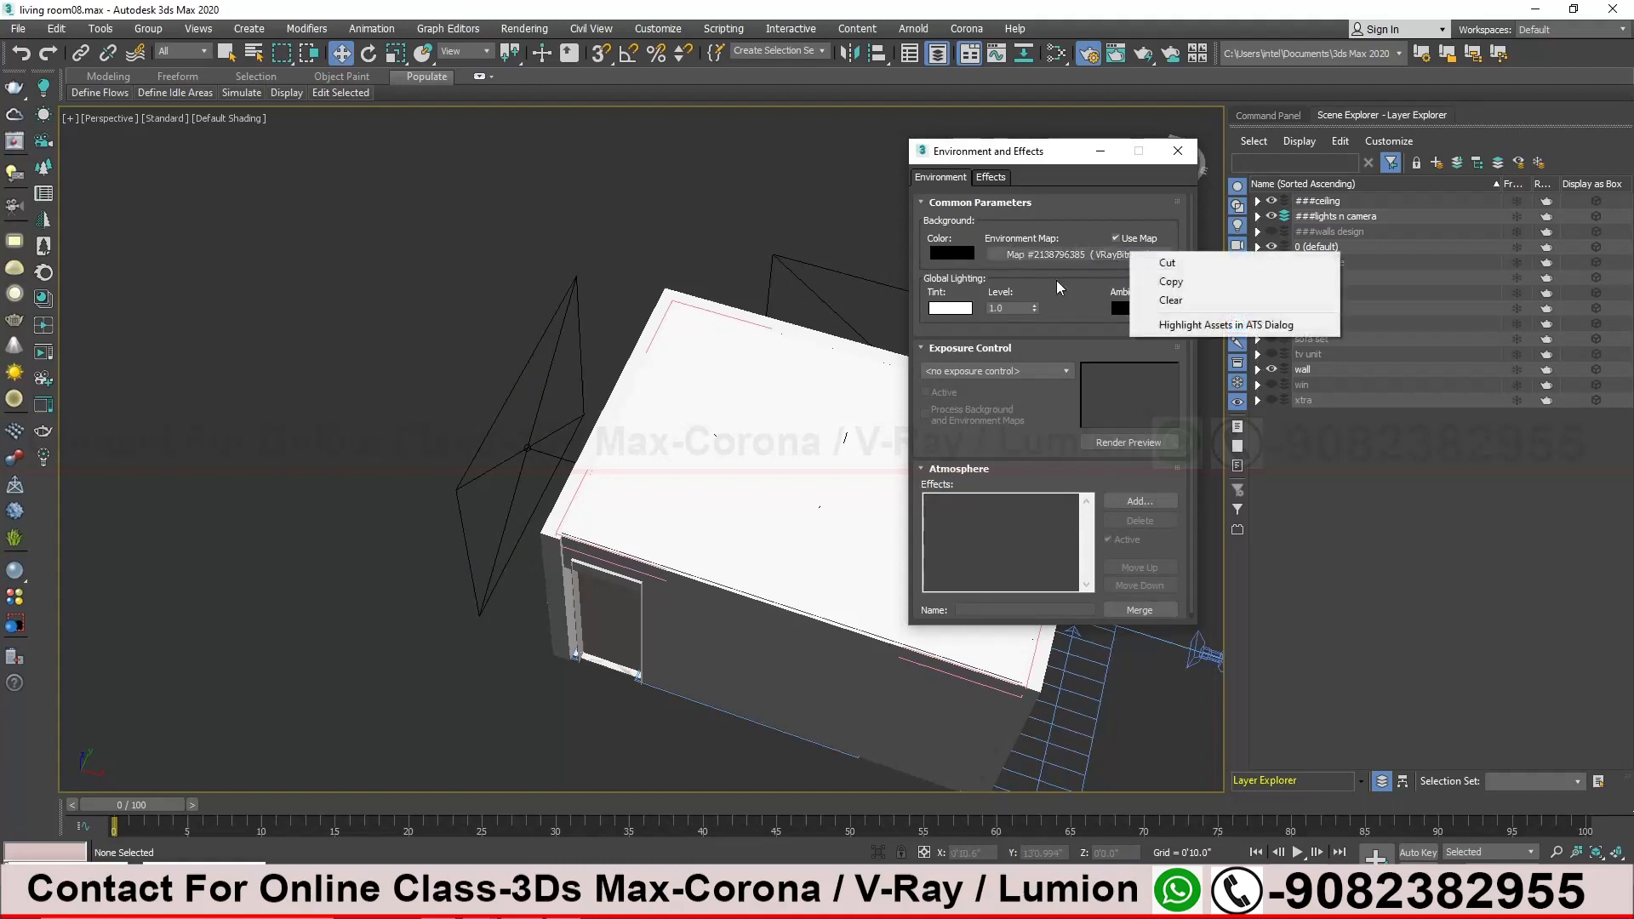
{"action": "left_click", "coordinate": [1177, 303]}
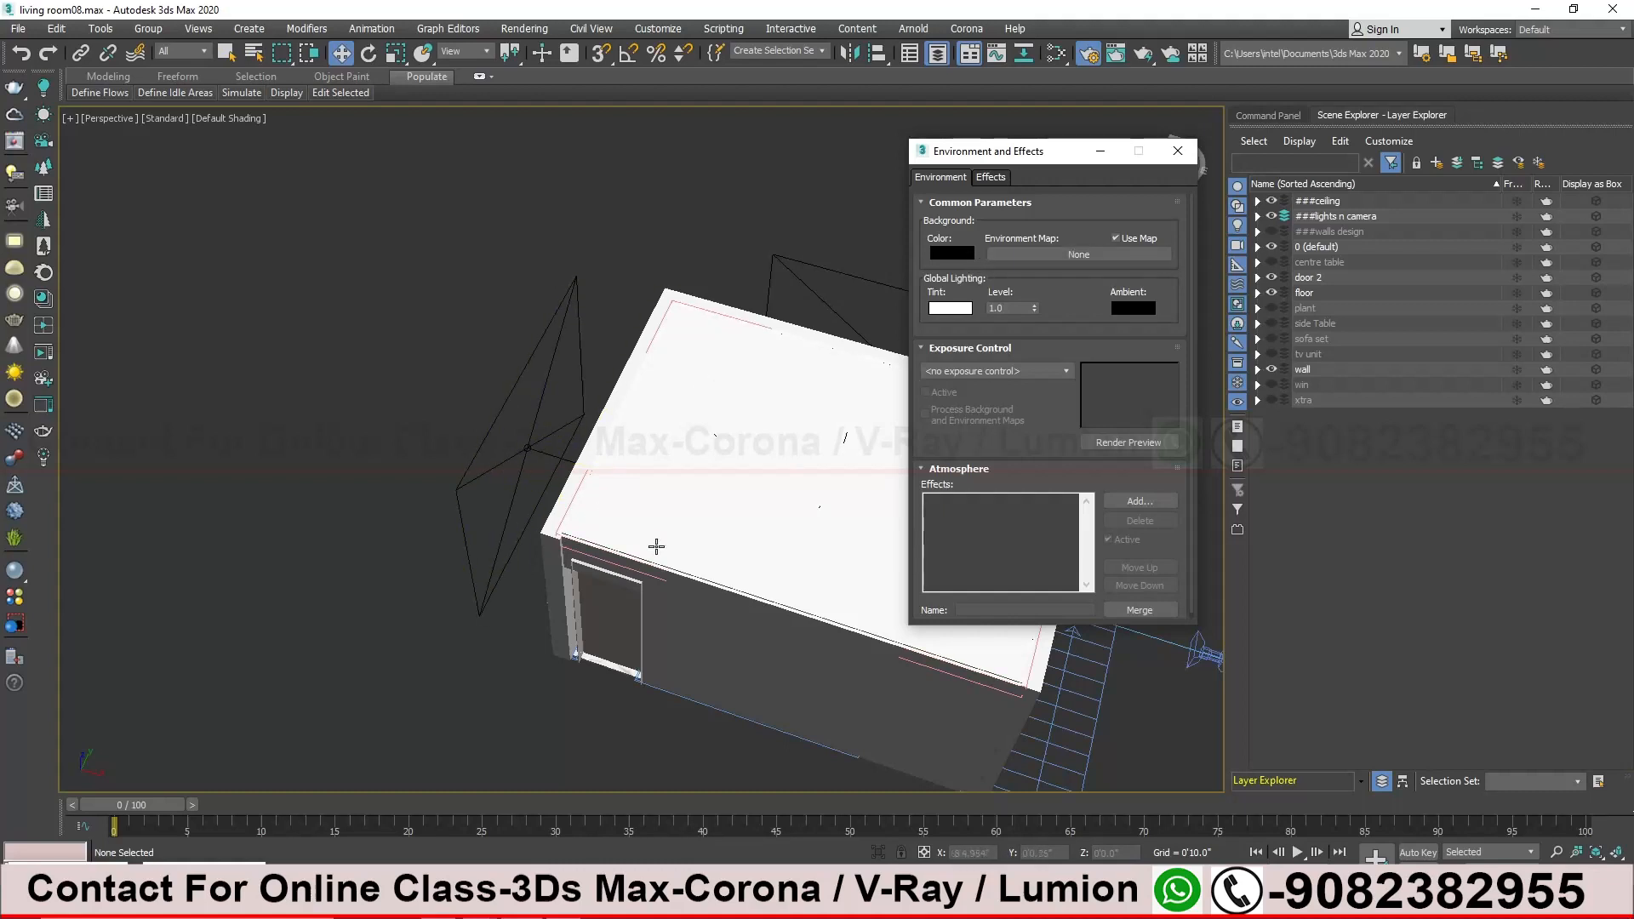
{"action": "left_click_drag", "start_coordinate": [1027, 157], "coordinate": [1110, 126]}
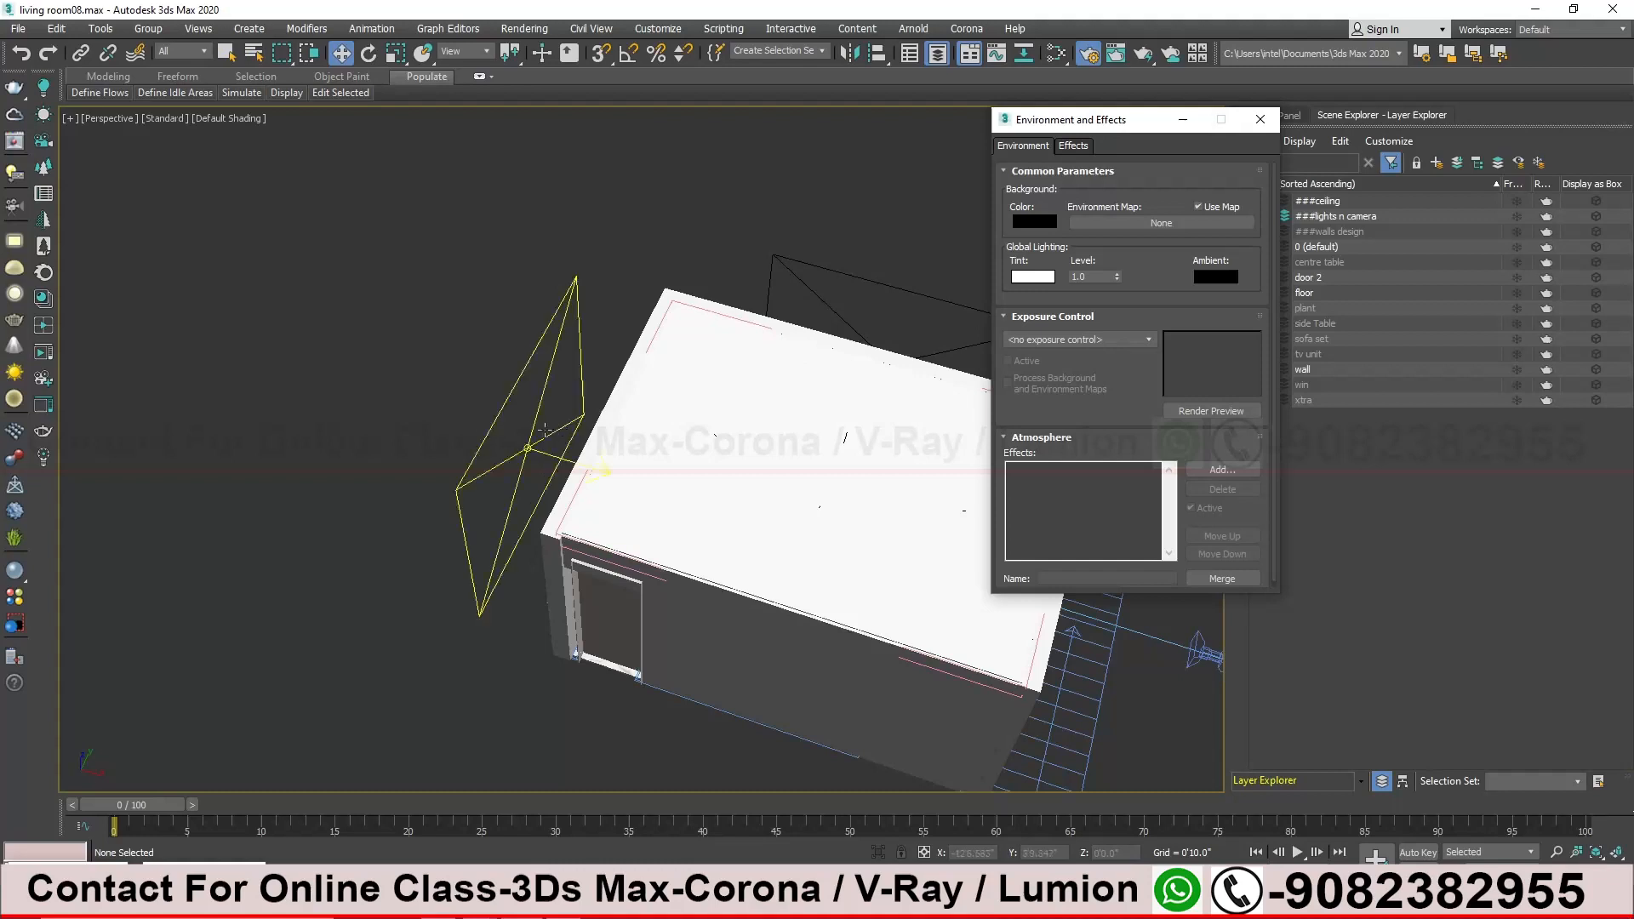
{"action": "middle_click_drag", "start_coordinate": [797, 442], "coordinate": [670, 435]}
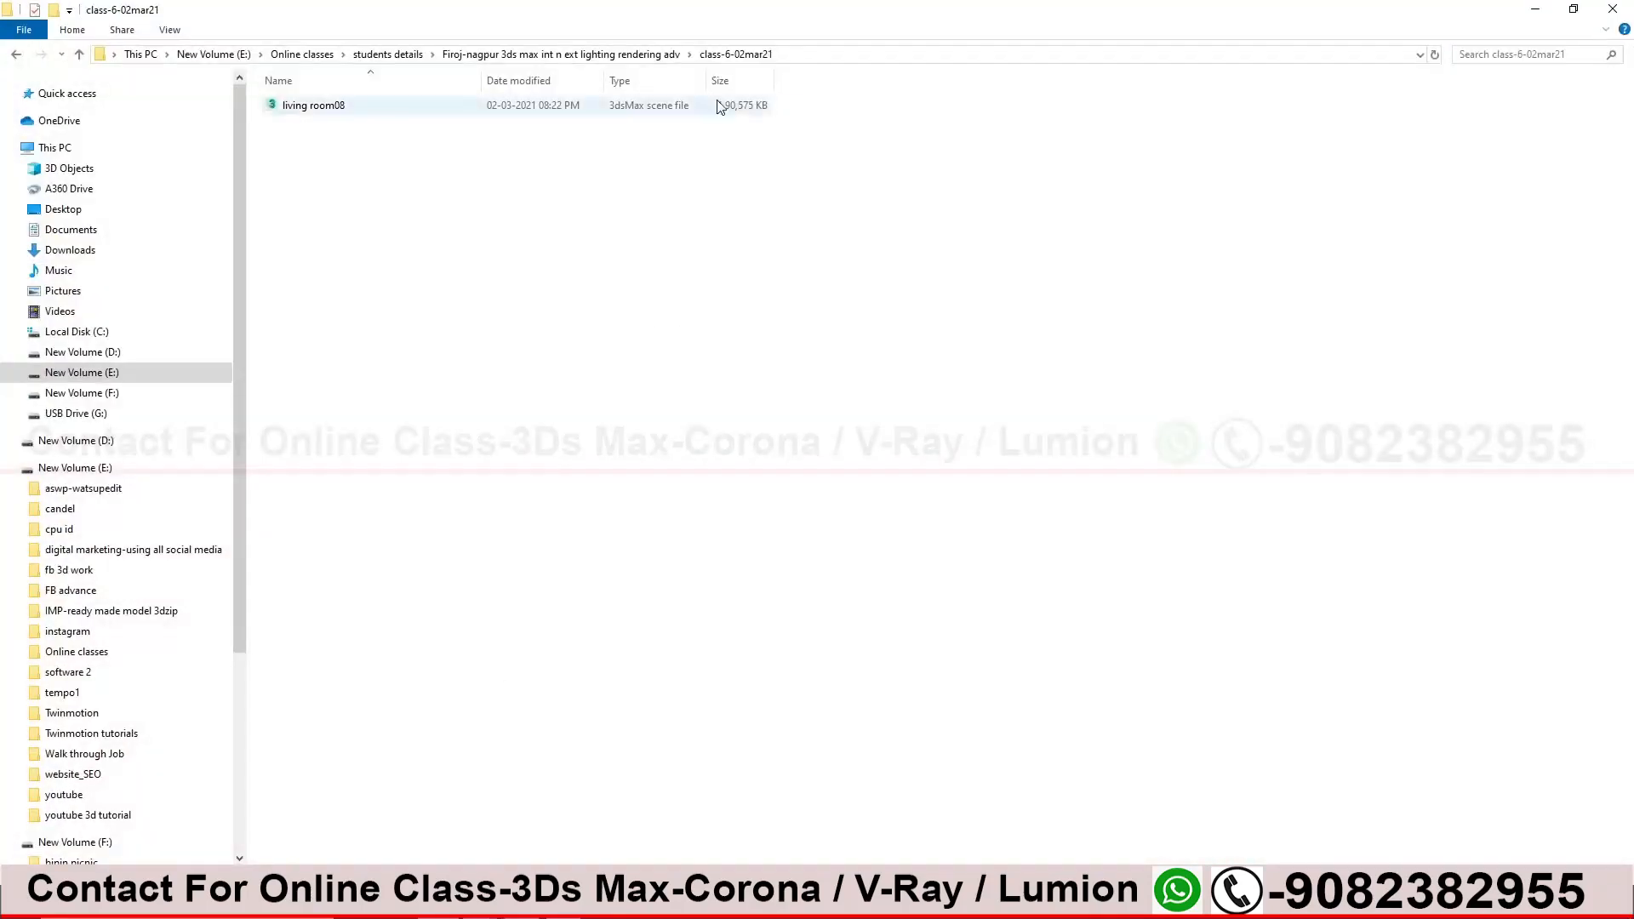
Check the class5-13feb21 folder, and open the tex folder inside raw files and Livinng room
{"action": "left_click", "coordinate": [553, 54]}
{"action": "double_click", "coordinate": [319, 177]}
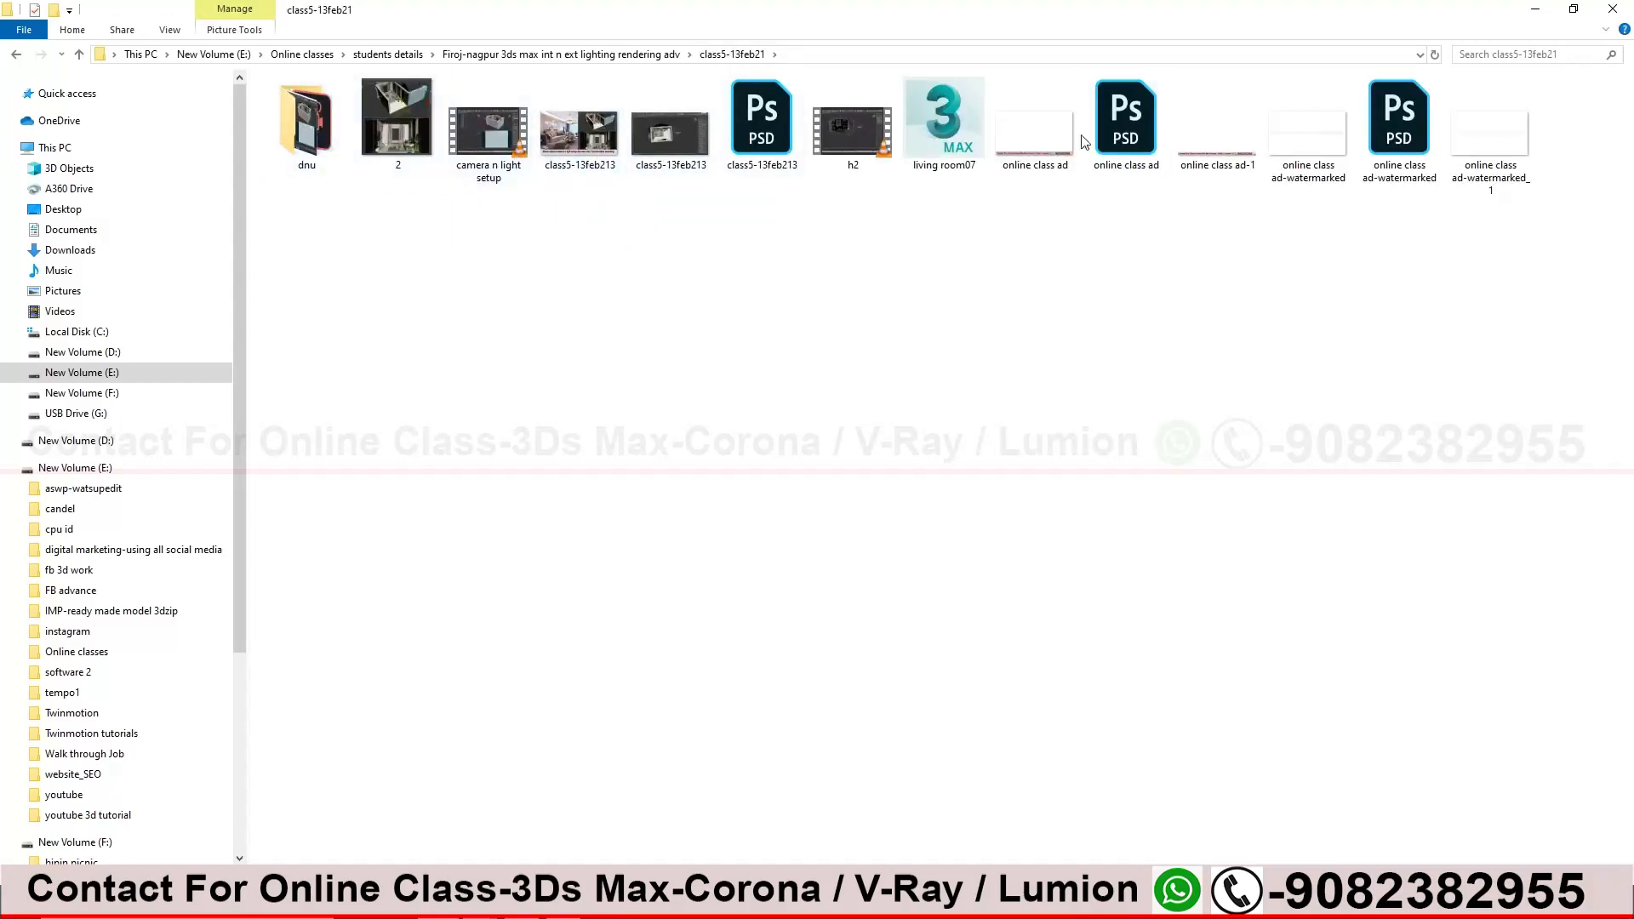
{"action": "left_click", "coordinate": [597, 55]}
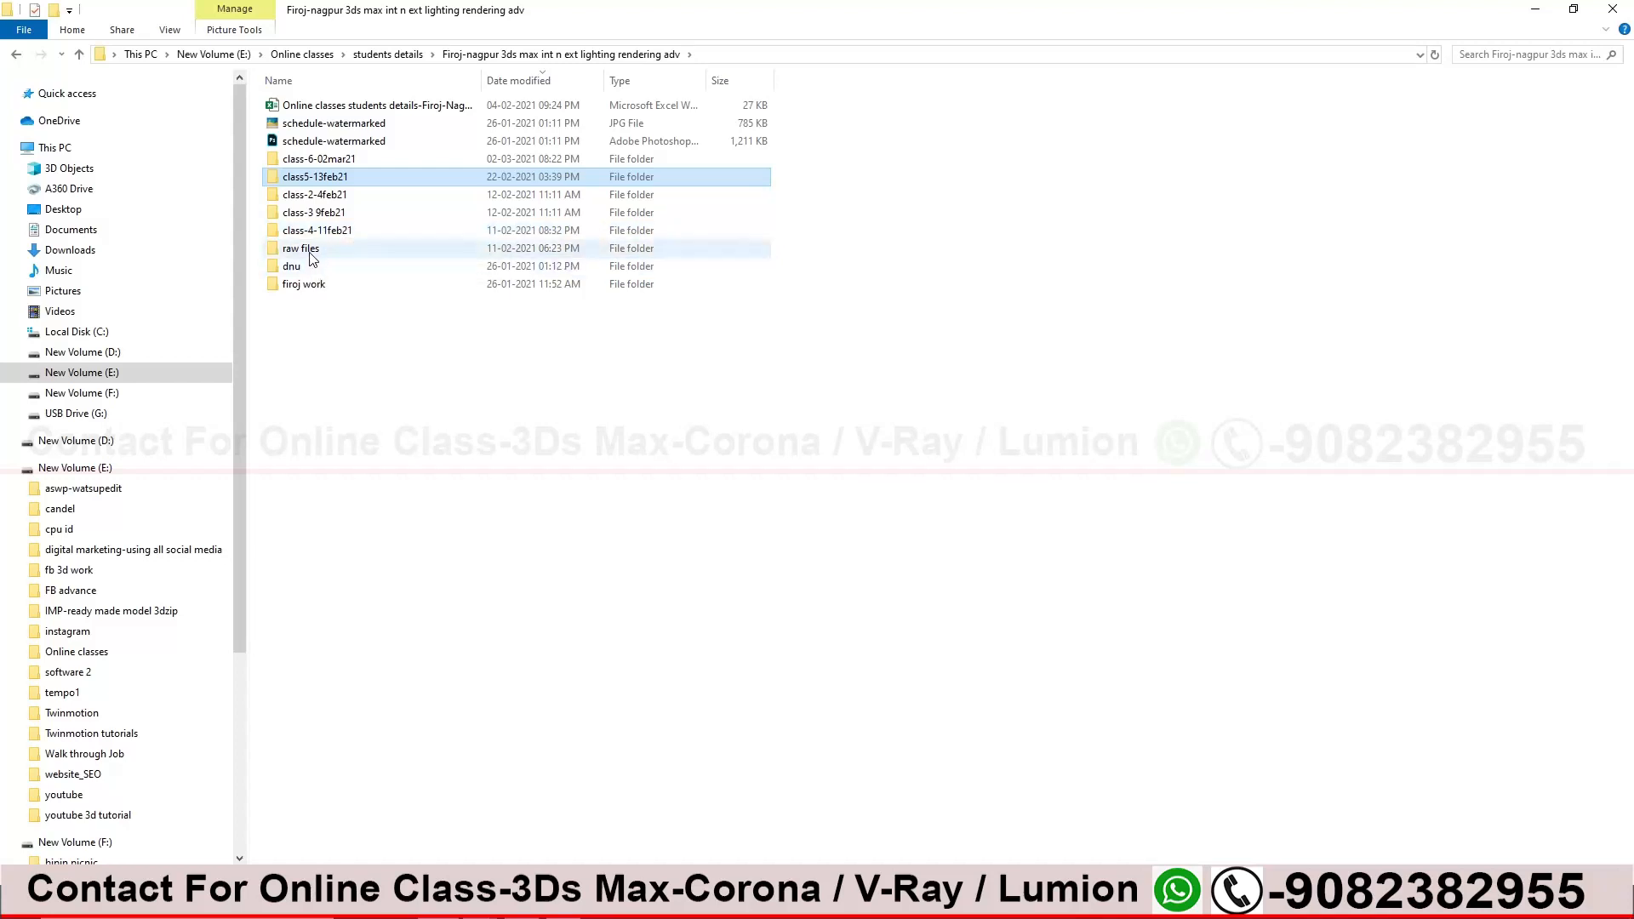
{"action": "double_click", "coordinate": [312, 250]}
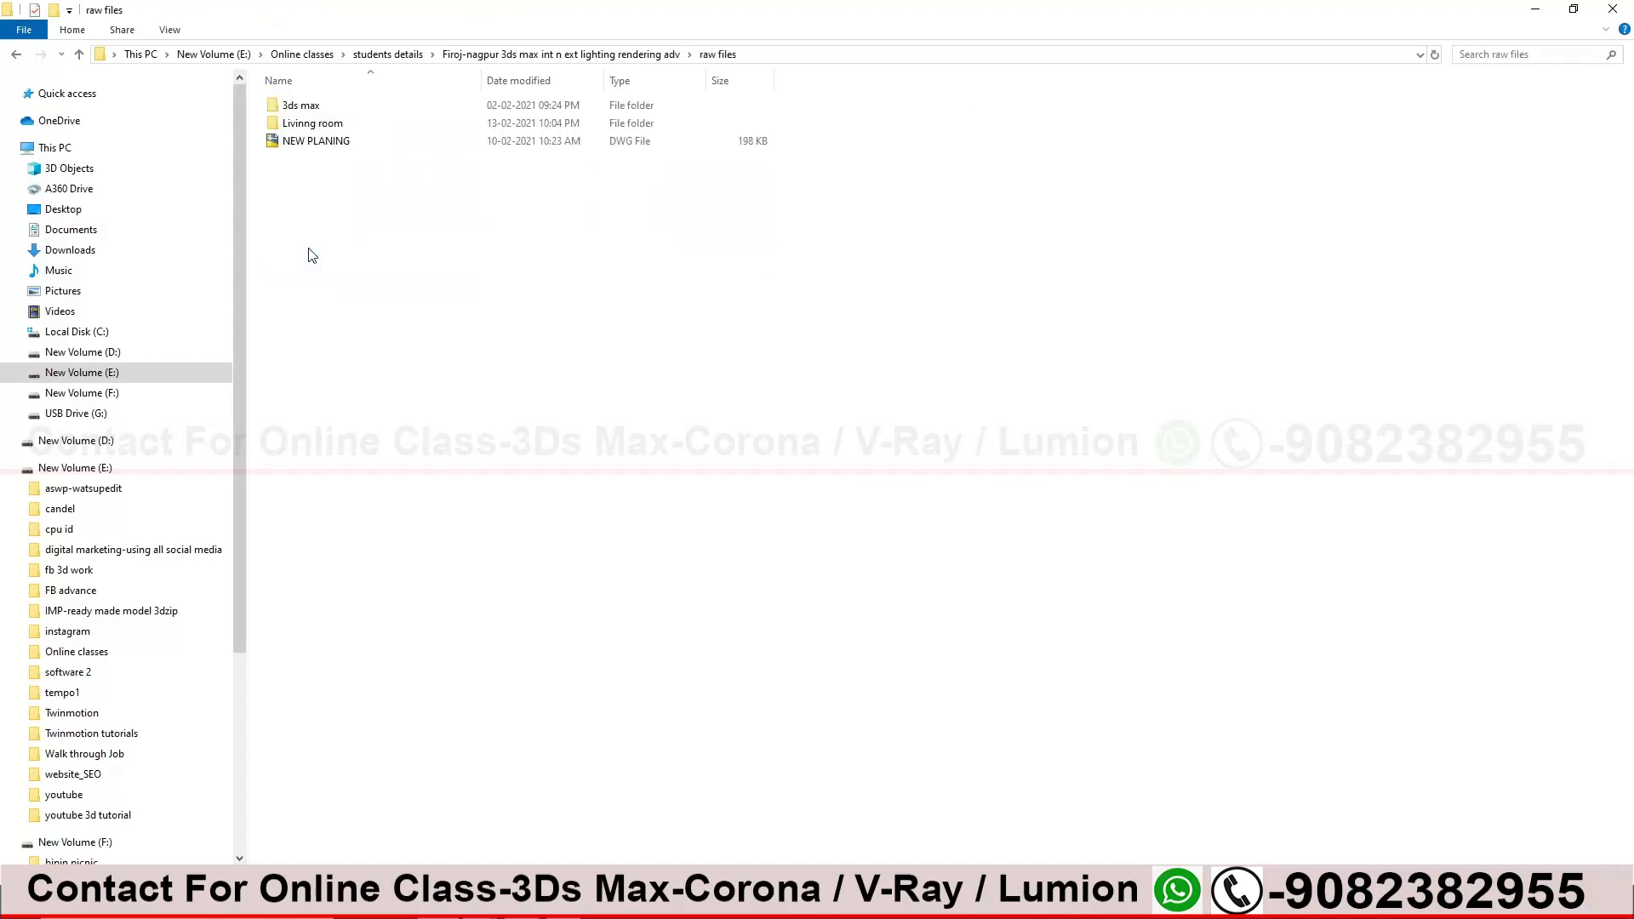
{"action": "double_click", "coordinate": [313, 124]}
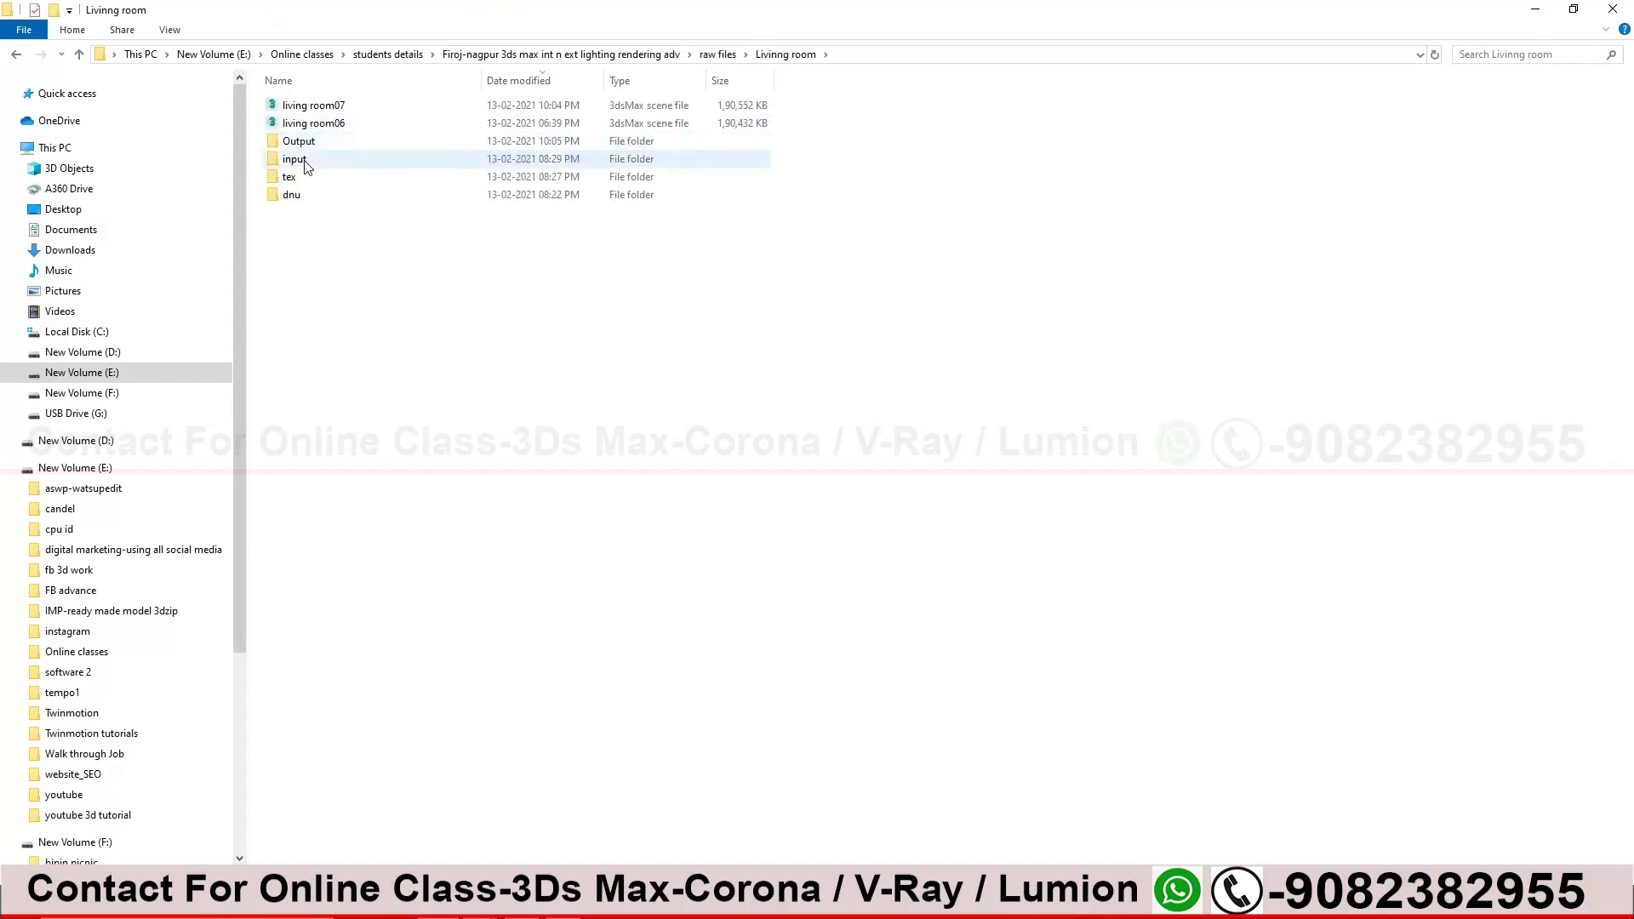
{"action": "double_click", "coordinate": [298, 176]}
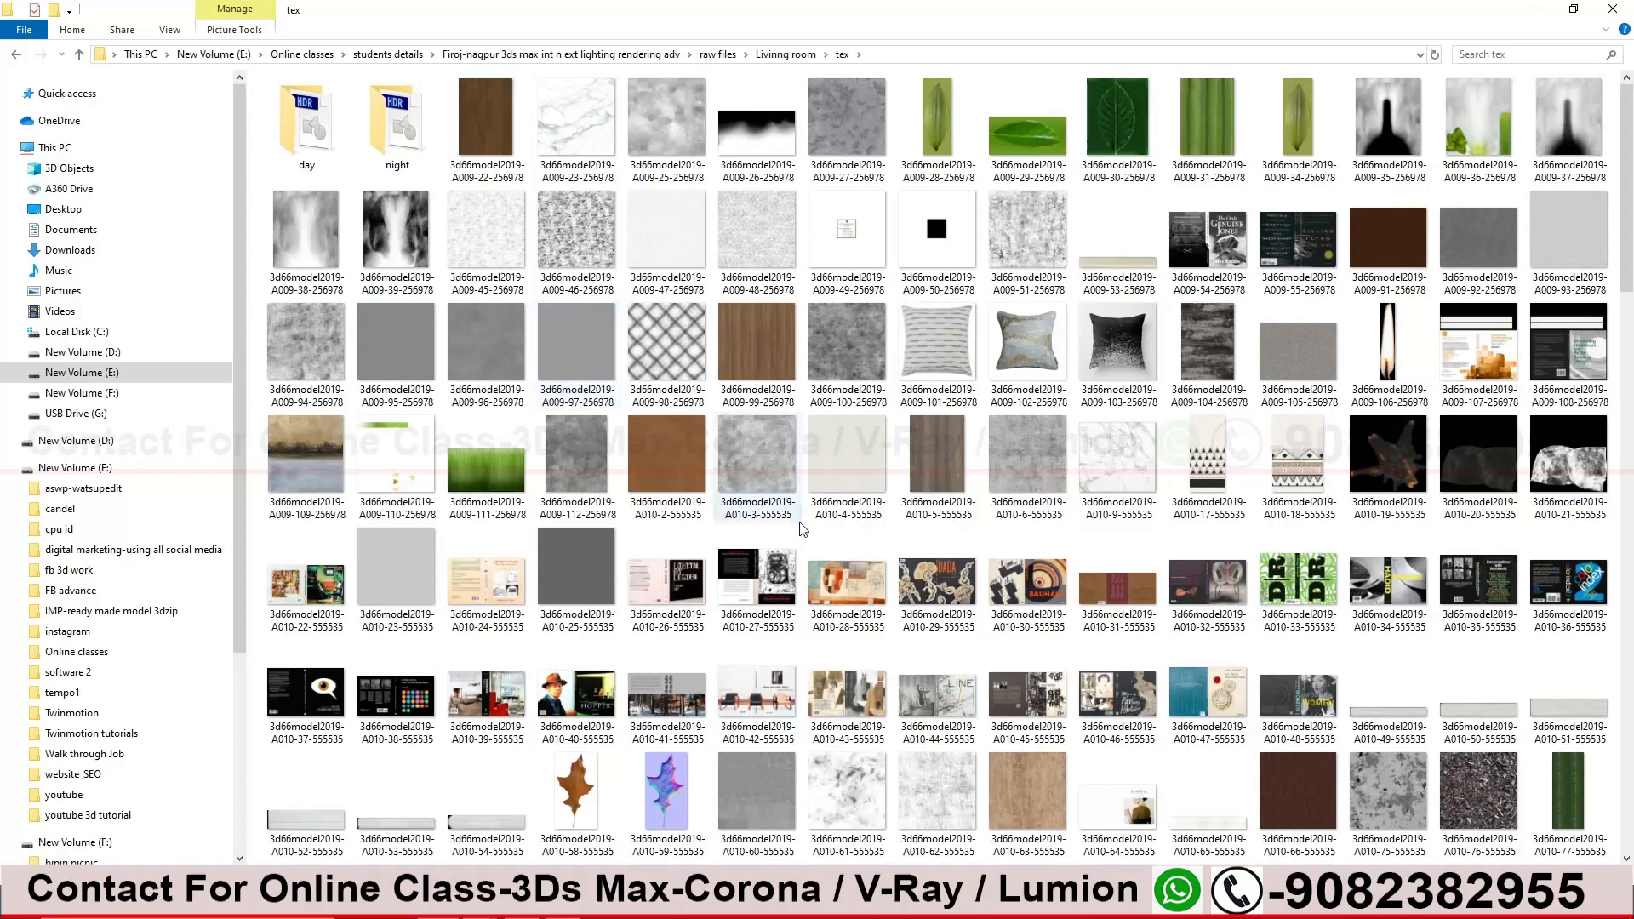
Browse the texture files in the tex folder and preview the garden background image
{"action": "scroll", "coordinate": [804, 523], "scroll_direction": "down", "scroll_amount": 15}
{"action": "scroll", "coordinate": [1102, 509], "scroll_direction": "down", "scroll_amount": 4}
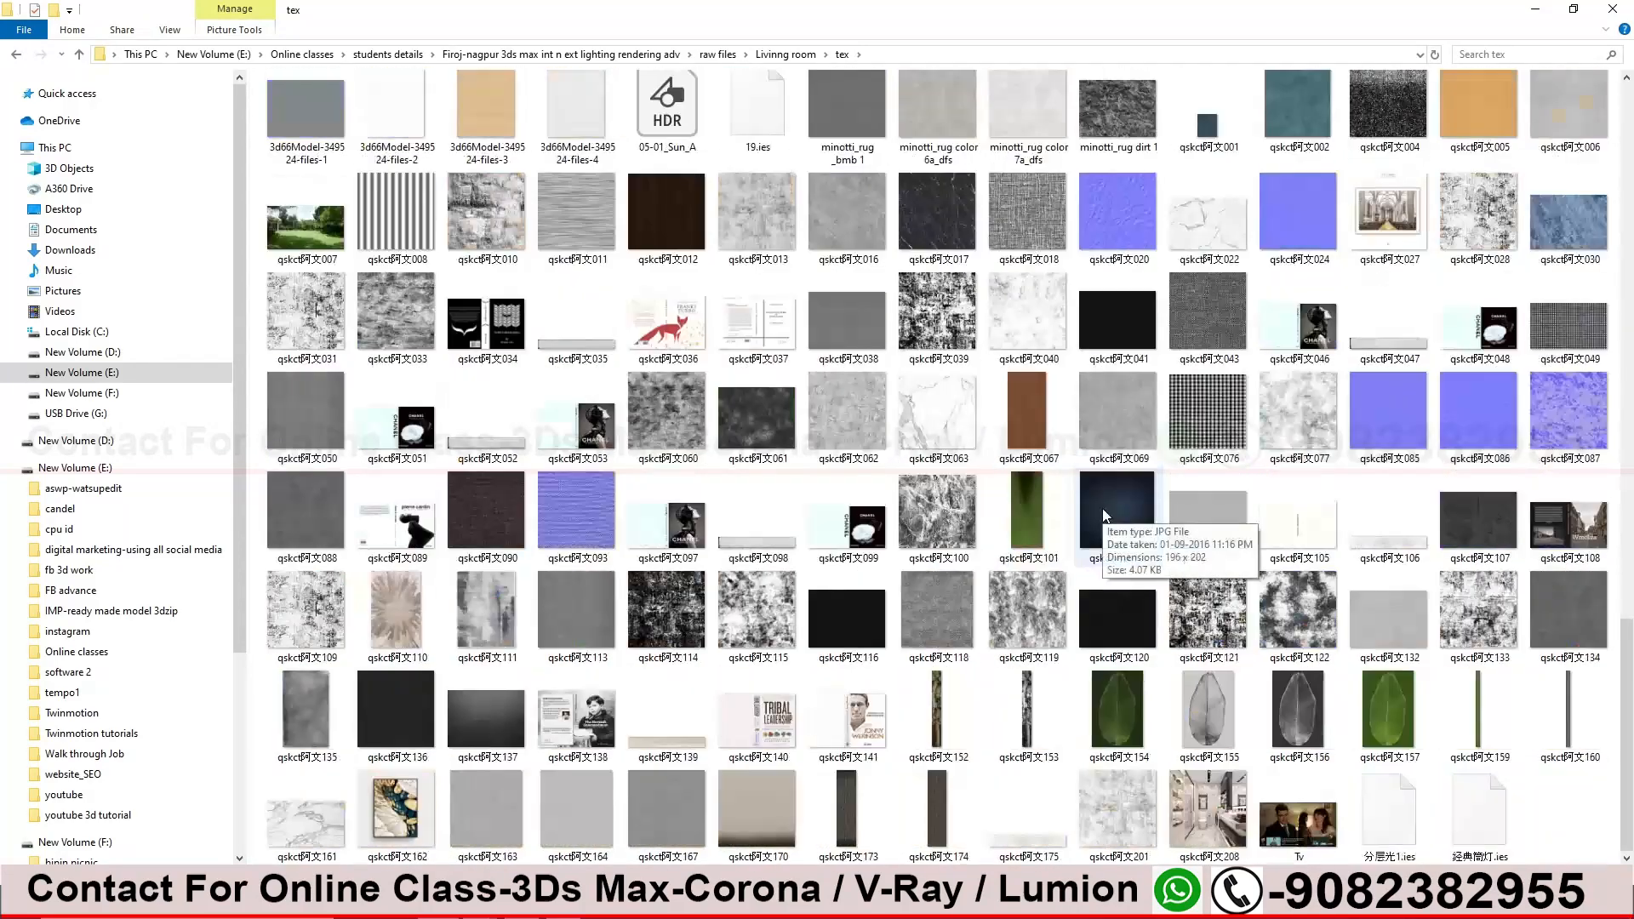
{"action": "scroll", "coordinate": [1102, 514], "scroll_direction": "up", "scroll_amount": 5}
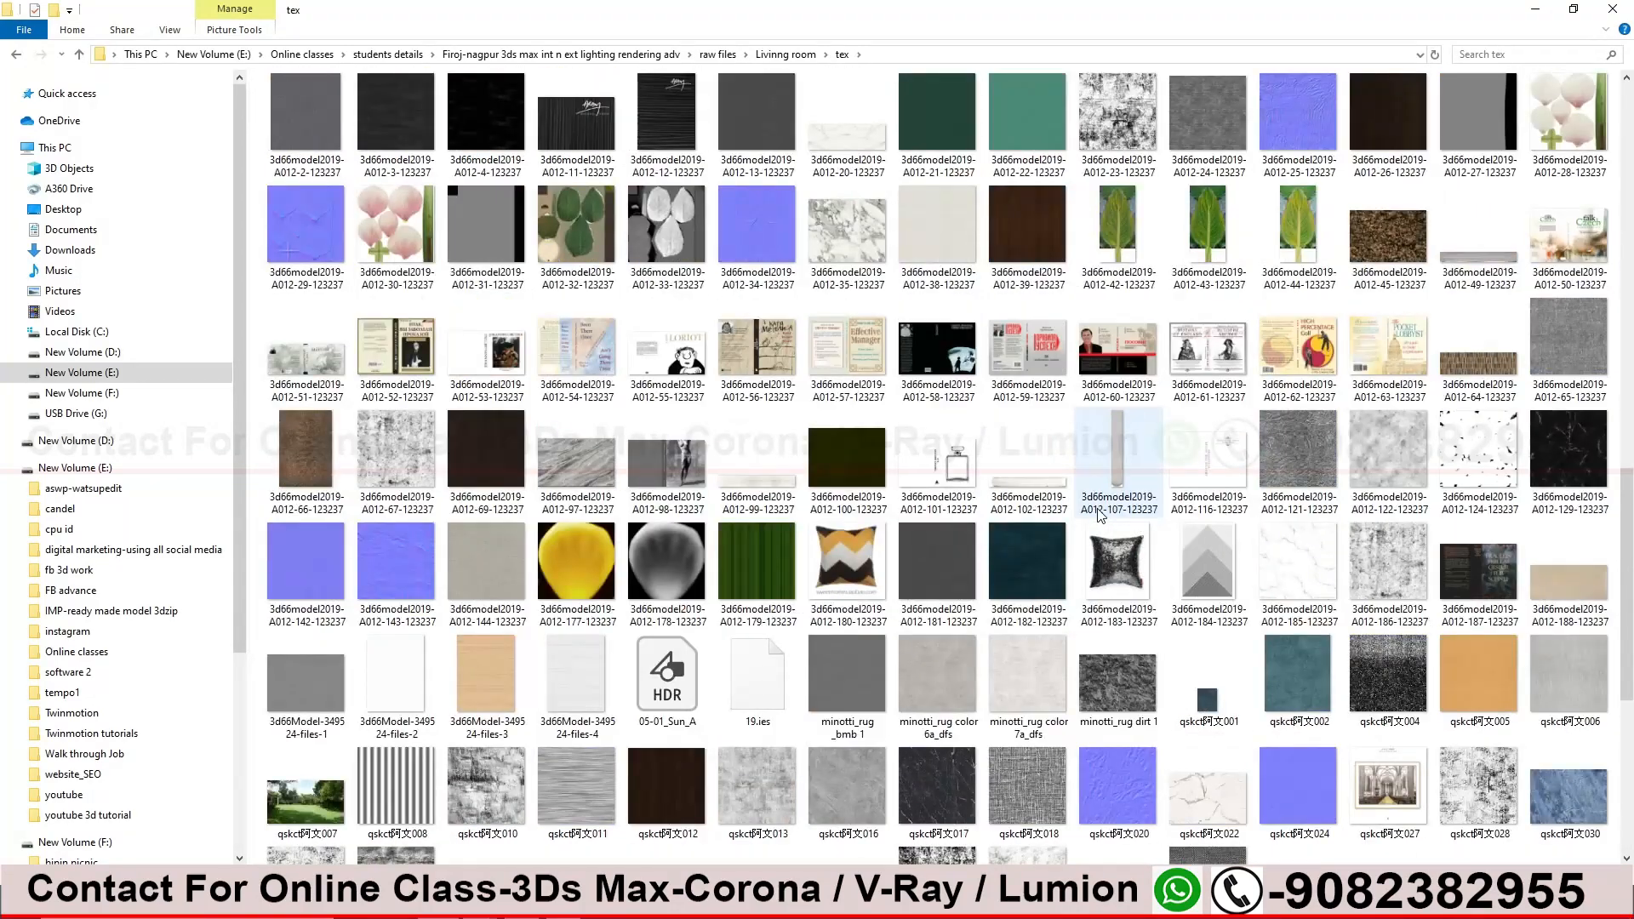
{"action": "double_click", "coordinate": [324, 798]}
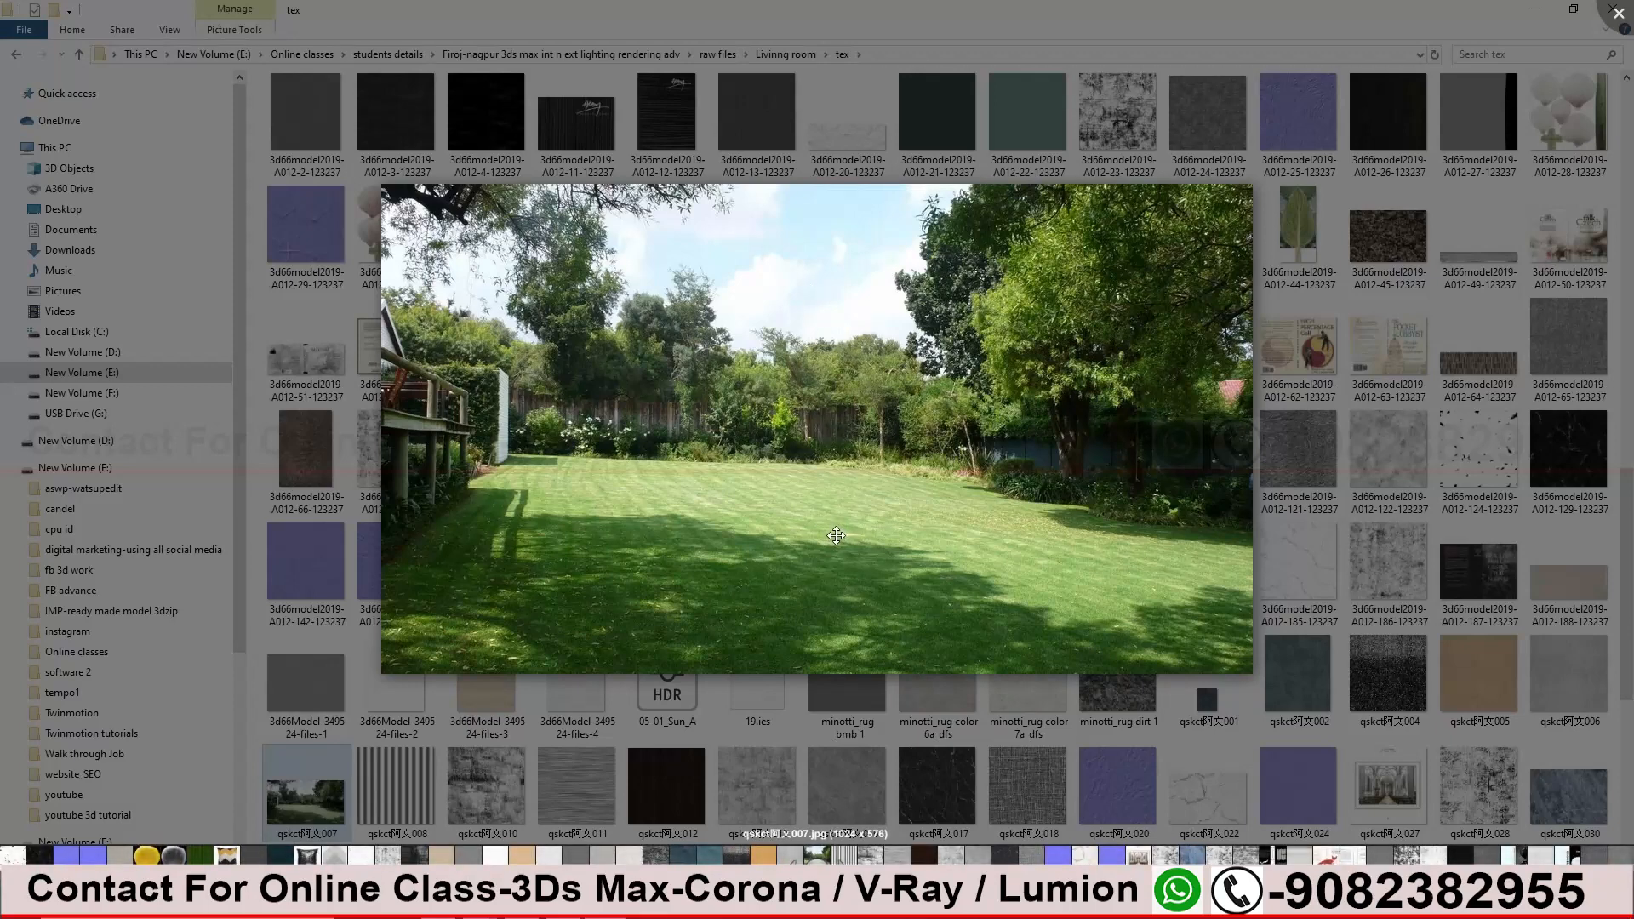
{"action": "left_click", "coordinate": [1346, 421]}
{"action": "left_click", "coordinate": [1233, 170]}
{"action": "scroll", "coordinate": [910, 427], "scroll_direction": "up", "scroll_amount": 10}
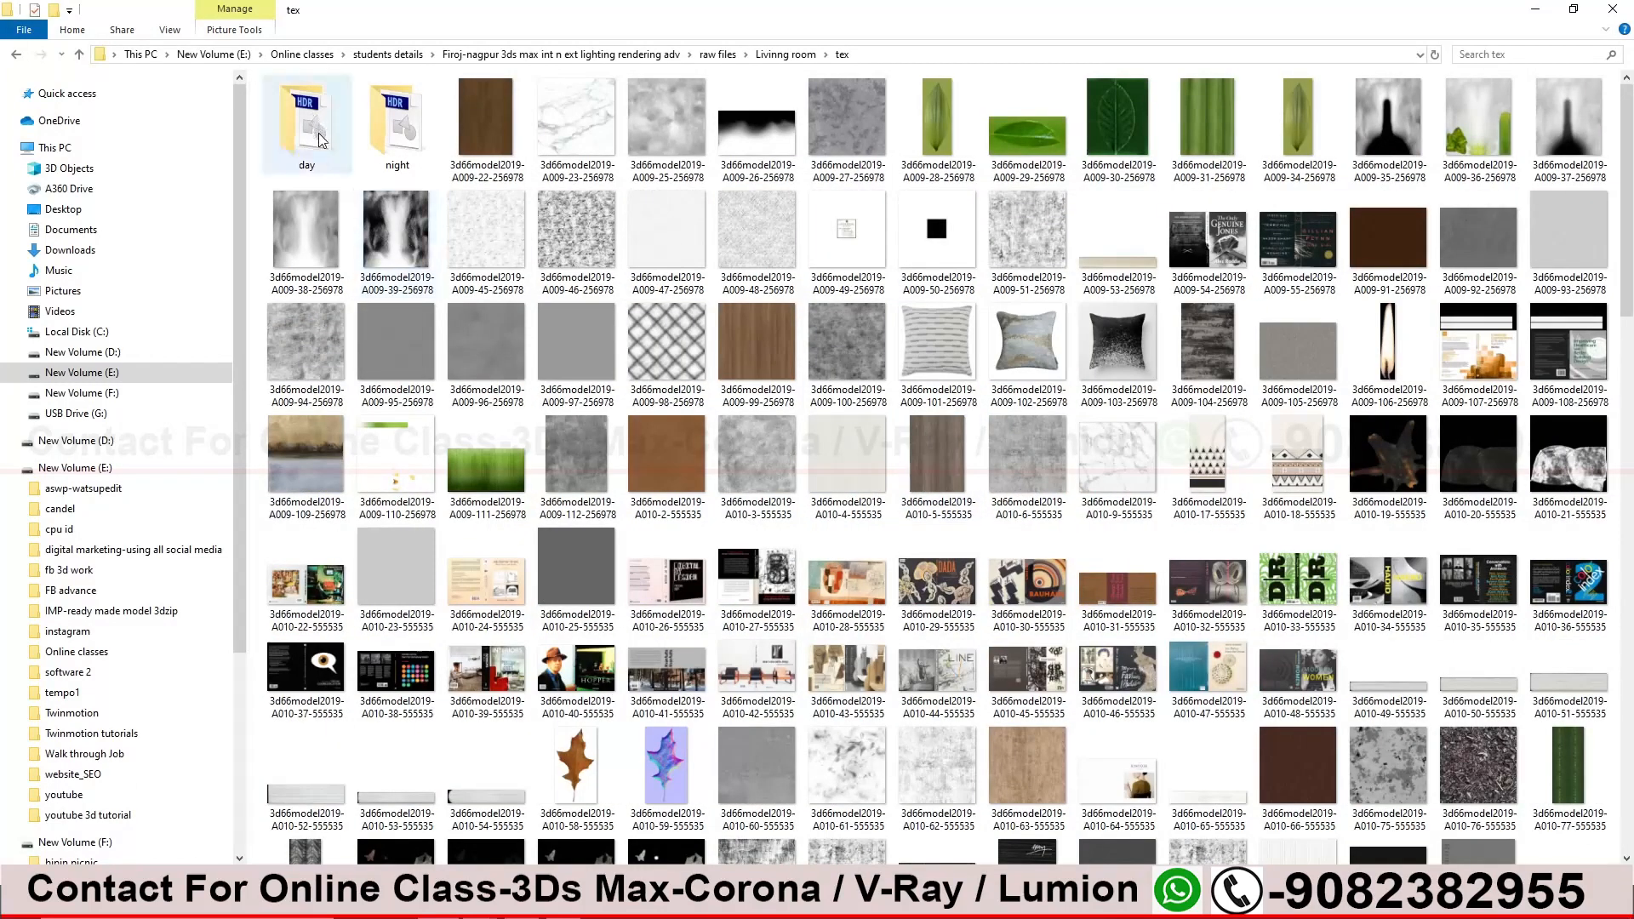
Open the day folder to locate the 05-01_Sun_A HDR file and its folder path, and switch back to 3ds Max
{"action": "left_click", "coordinate": [322, 175]}
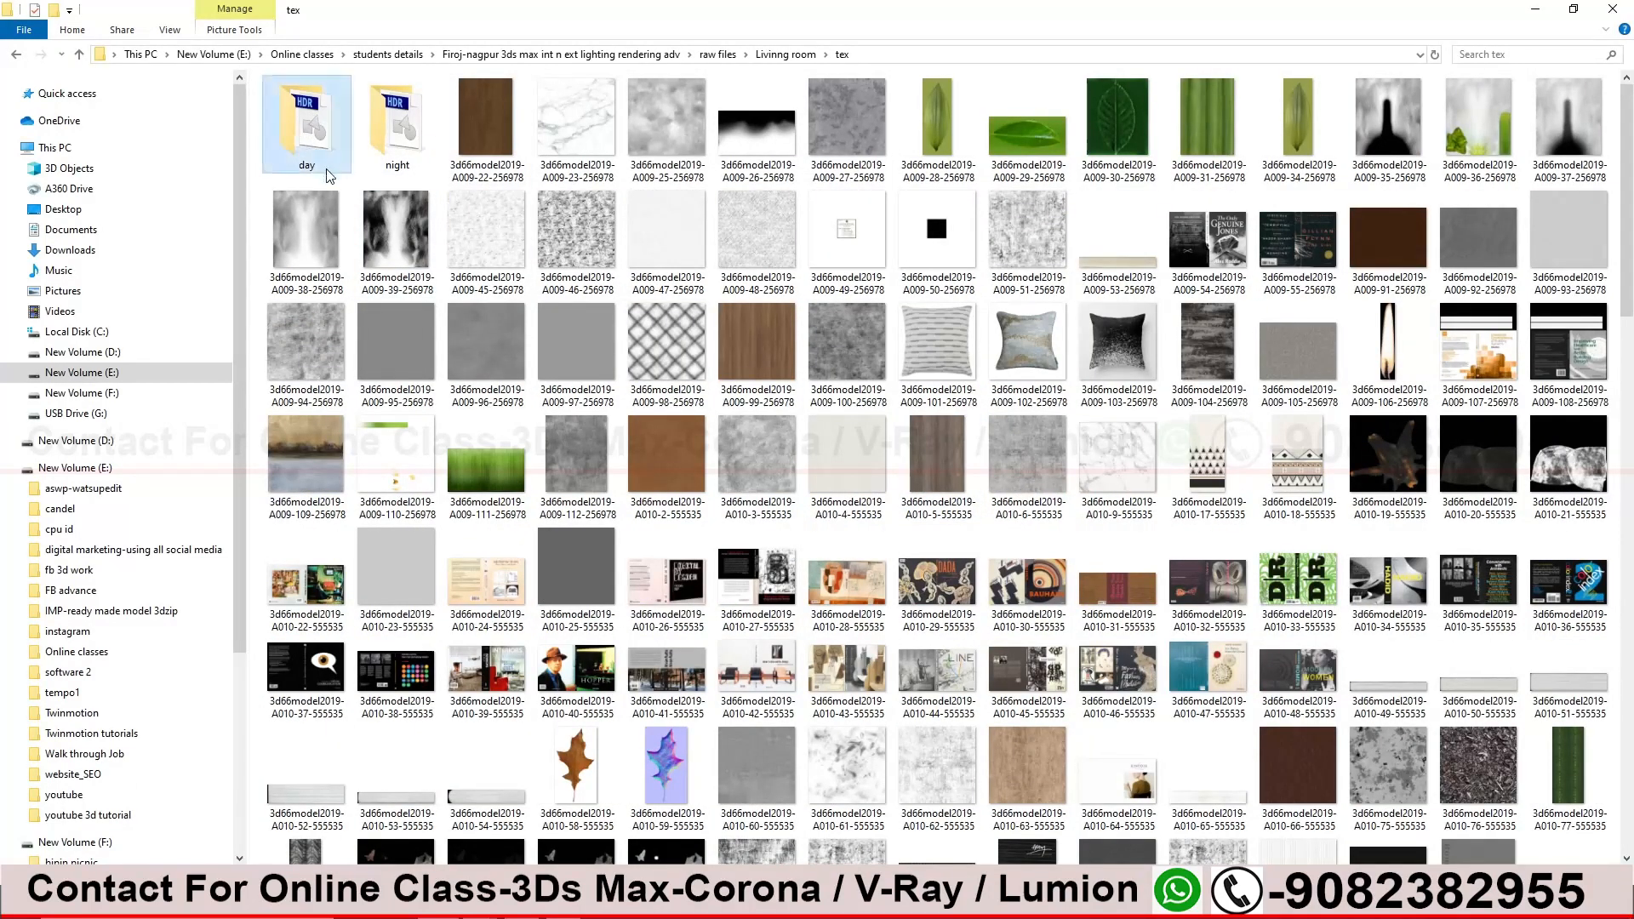
{"action": "left_click", "coordinate": [396, 136]}
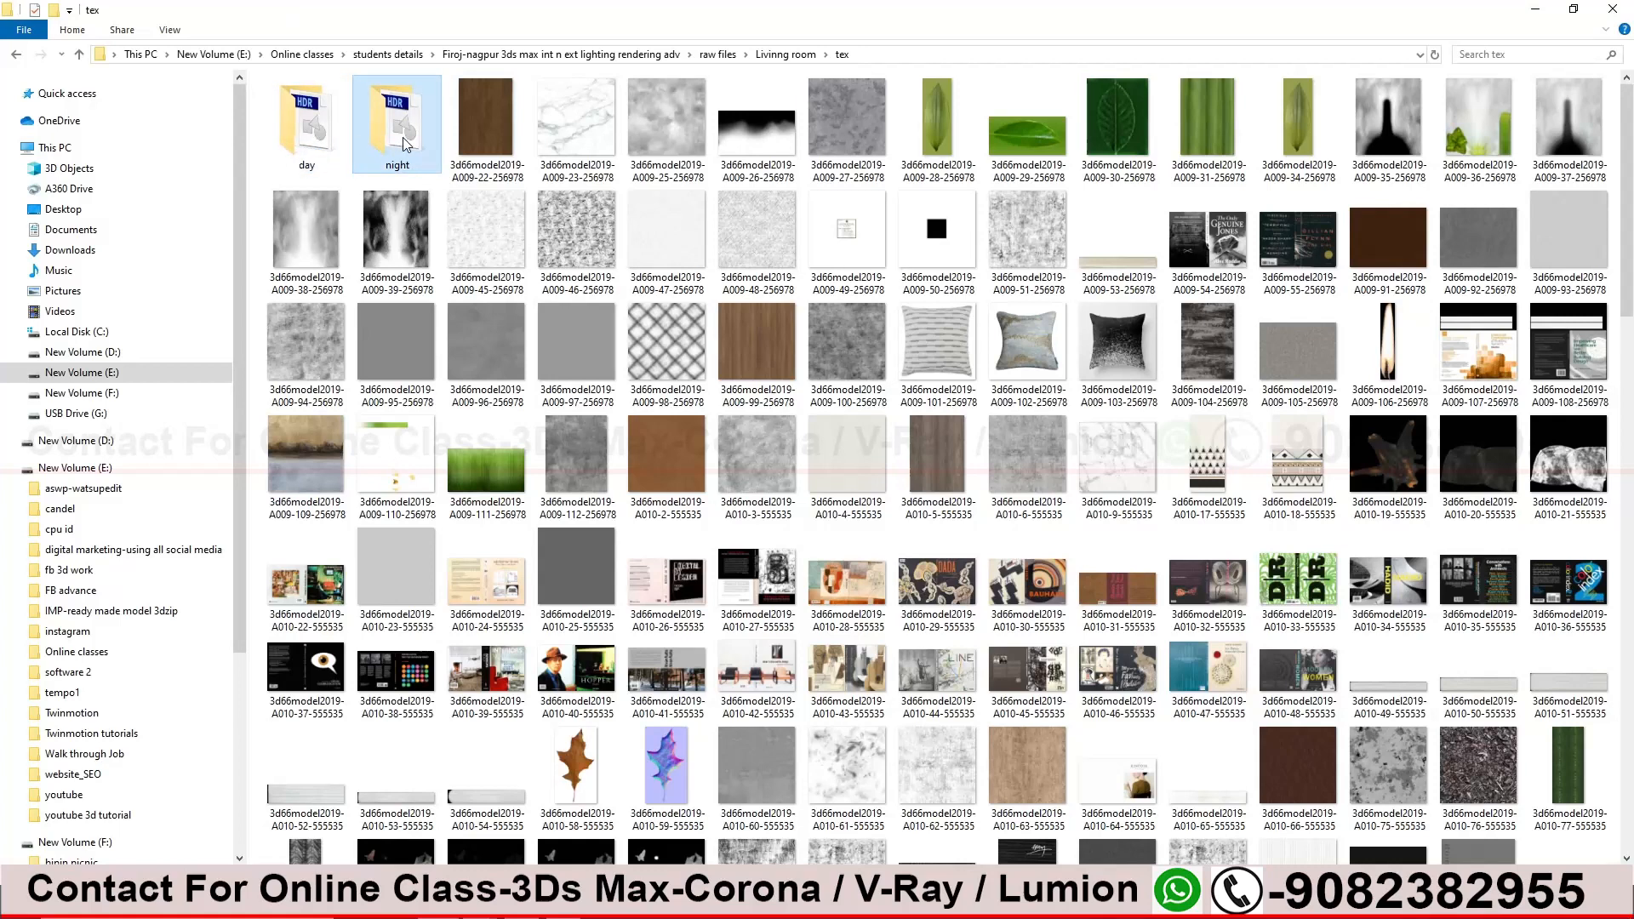
{"action": "double_click", "coordinate": [313, 138]}
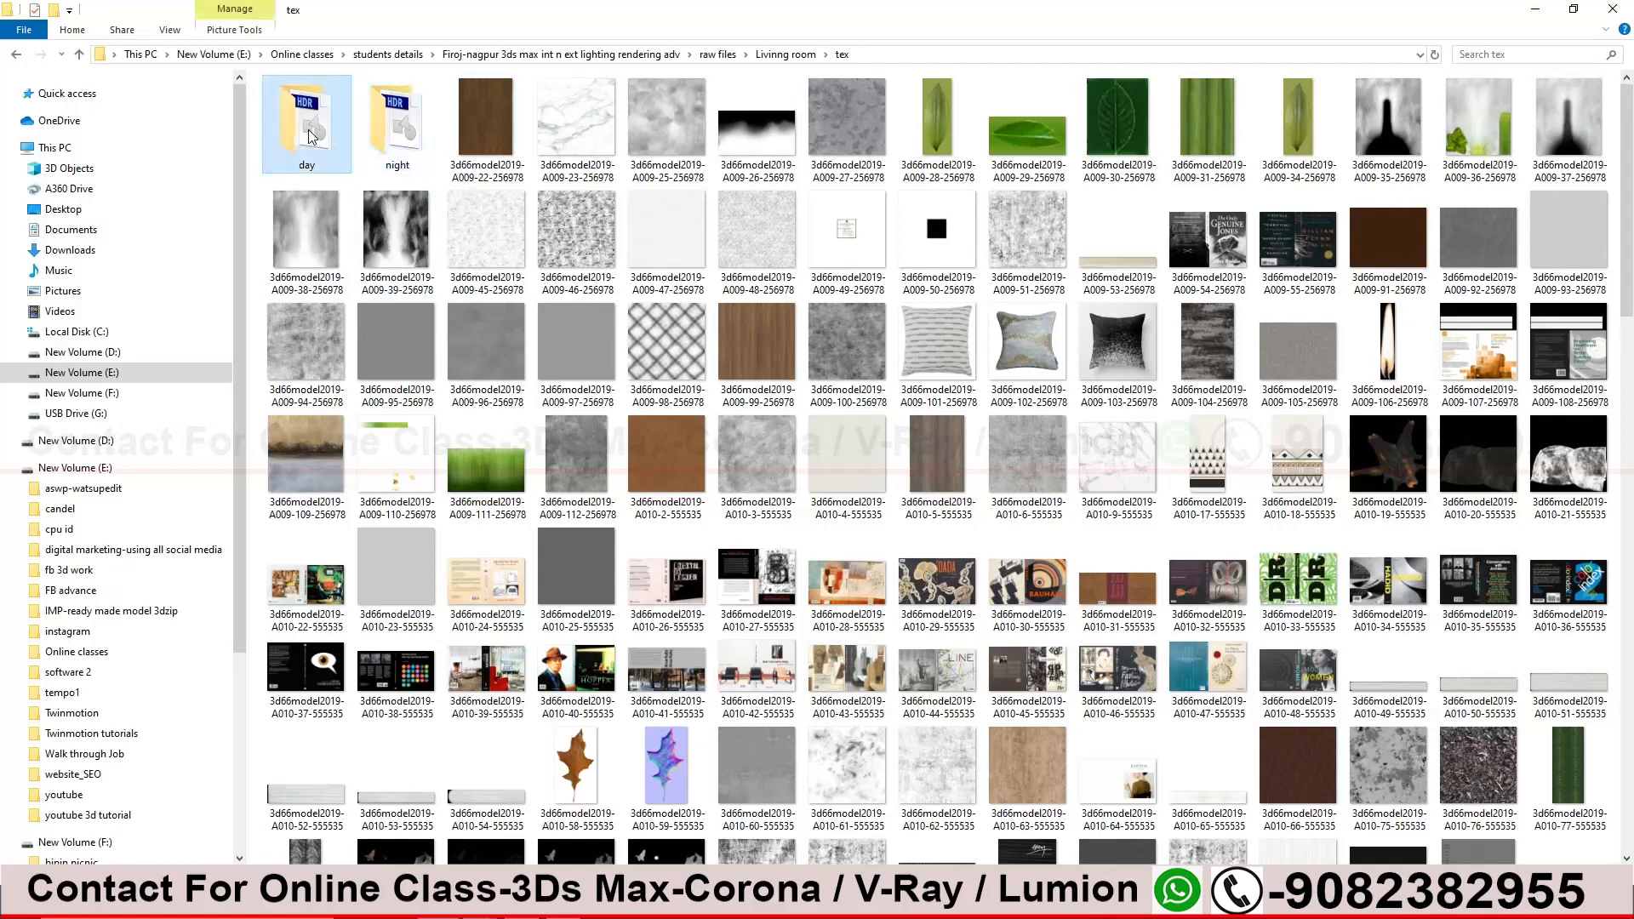
{"action": "mouse_move", "coordinate": [328, 149]}
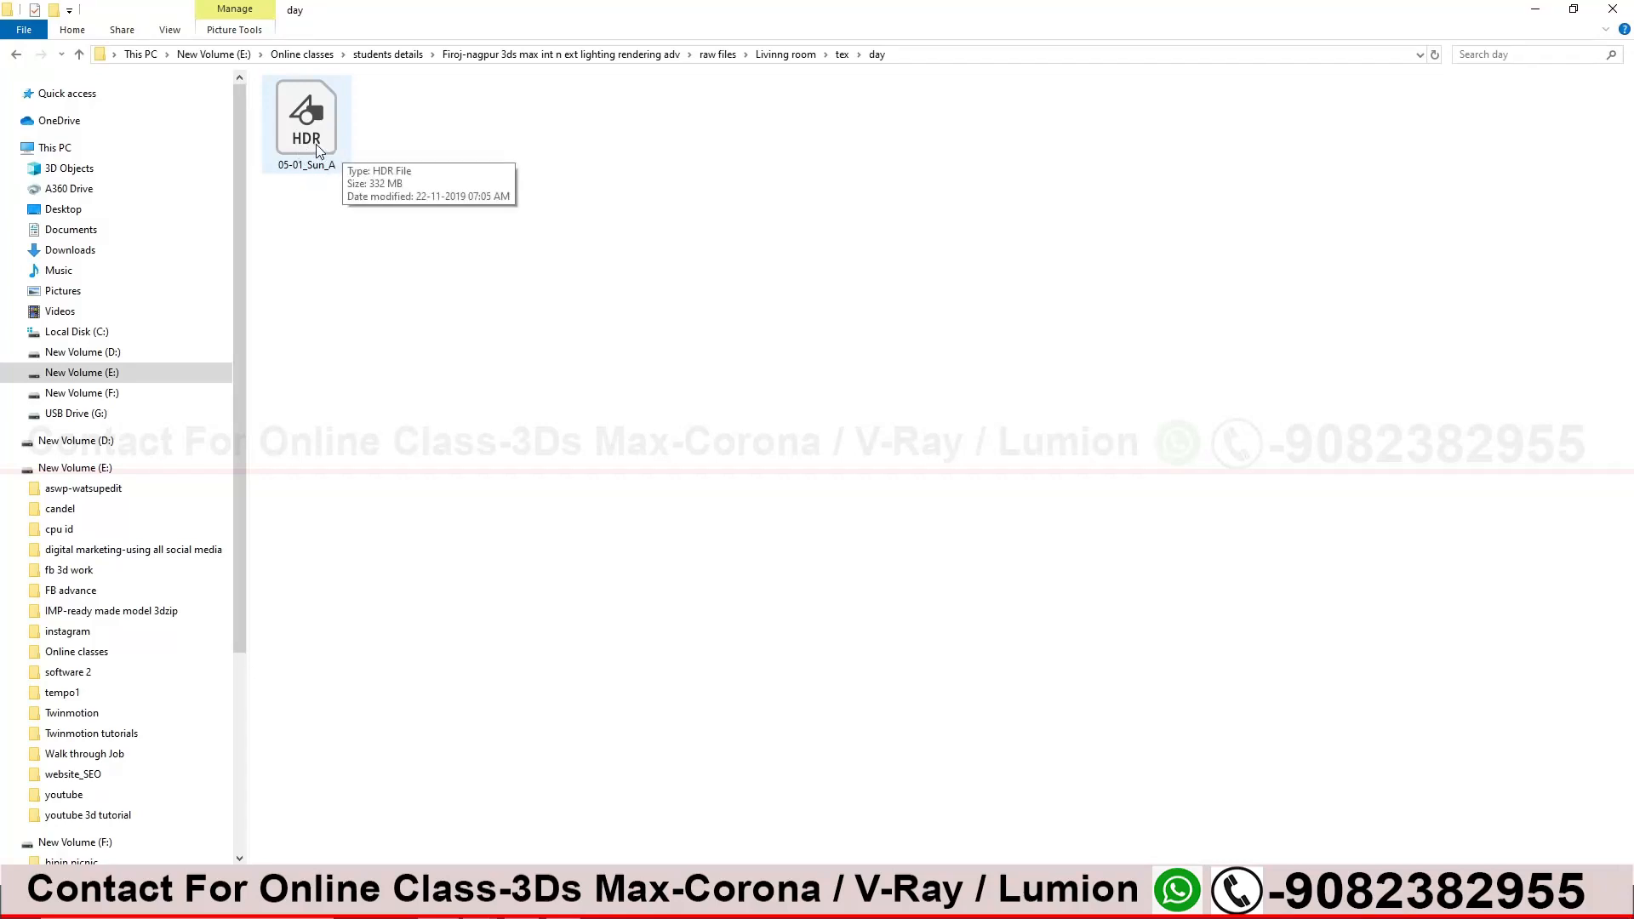
{"action": "left_click", "coordinate": [908, 54]}
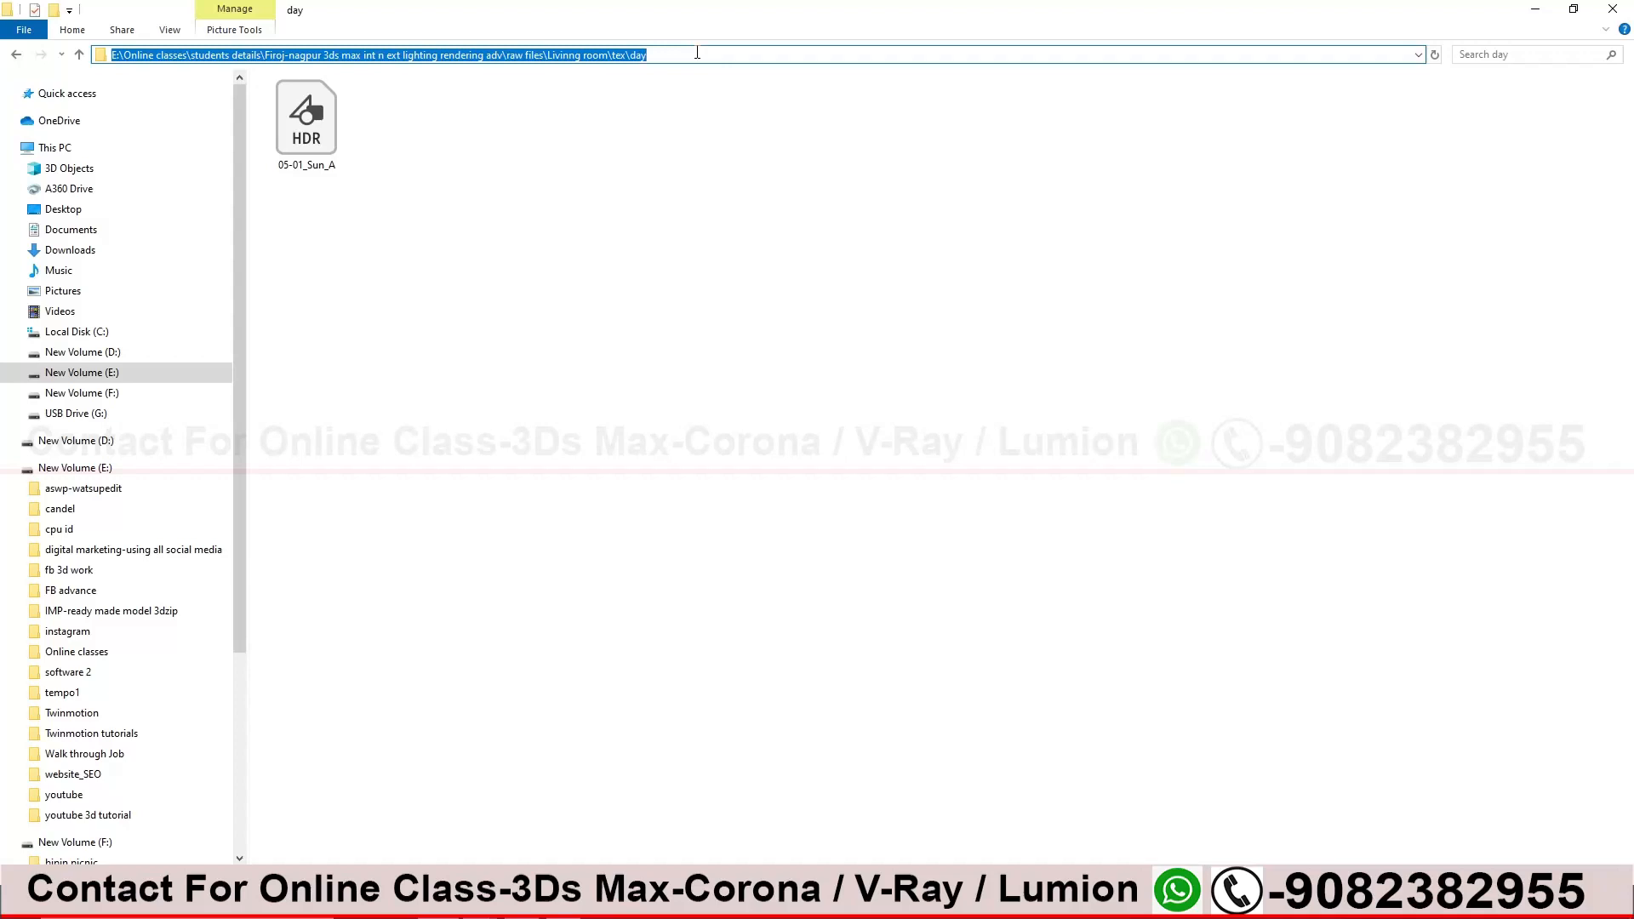
{"action": "left_click", "coordinate": [1534, 9]}
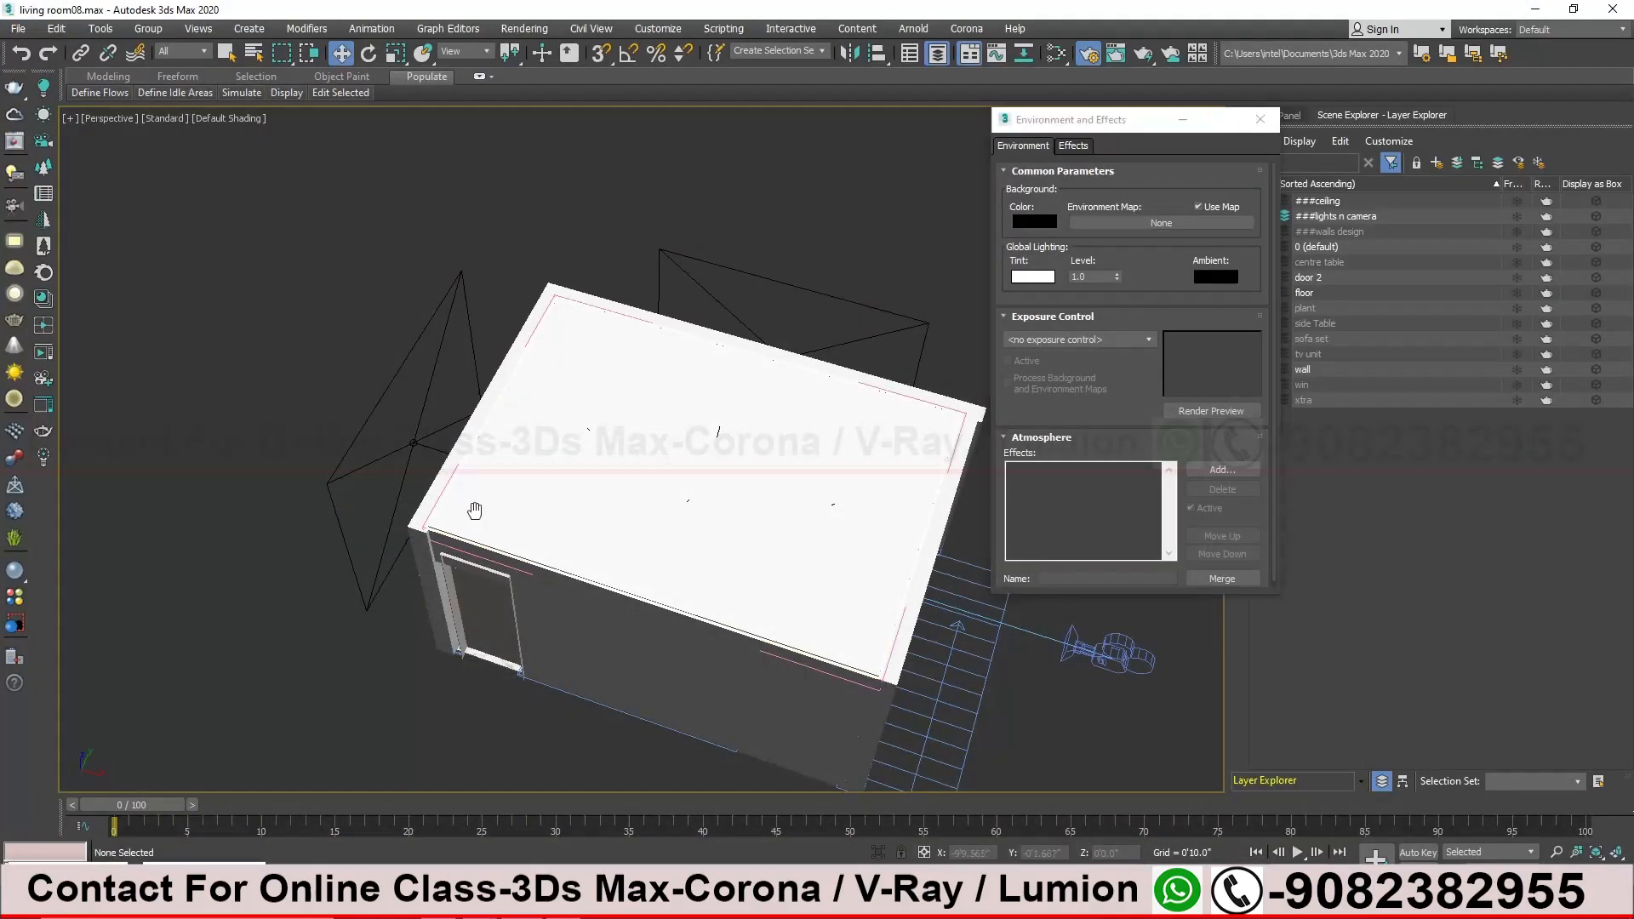
Place a V-Ray dome light on the ground outside the room and raise it to a height of about 0'3.3"
{"action": "middle_click_drag", "start_coordinate": [547, 503], "coordinate": [511, 533]}
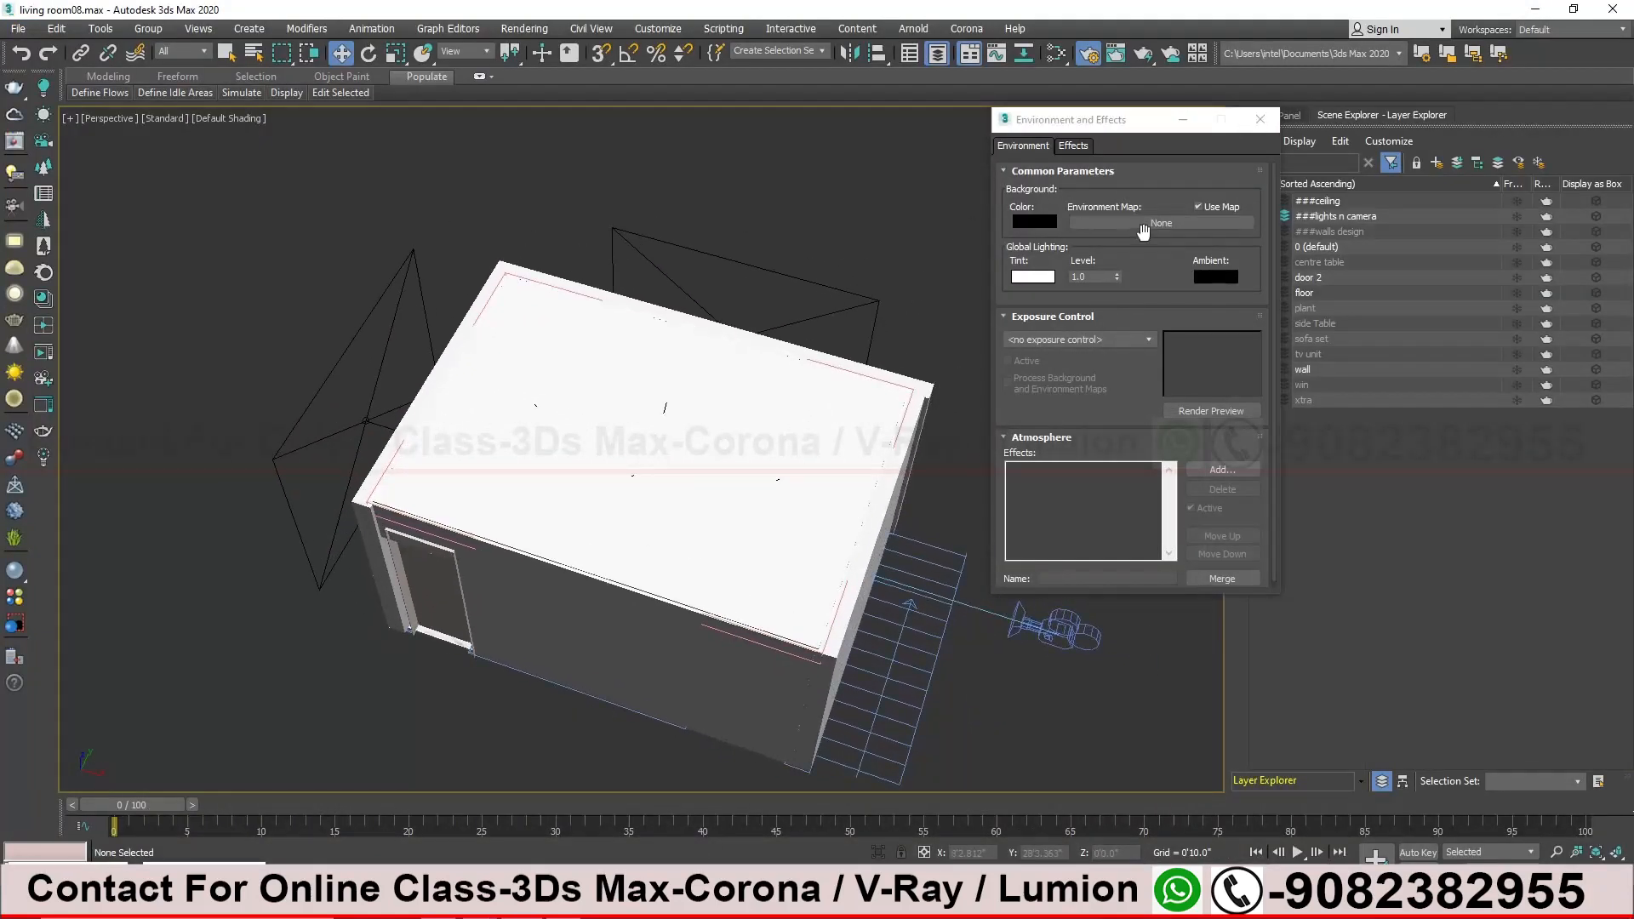
{"action": "middle_click_drag", "start_coordinate": [331, 546], "coordinate": [390, 536]}
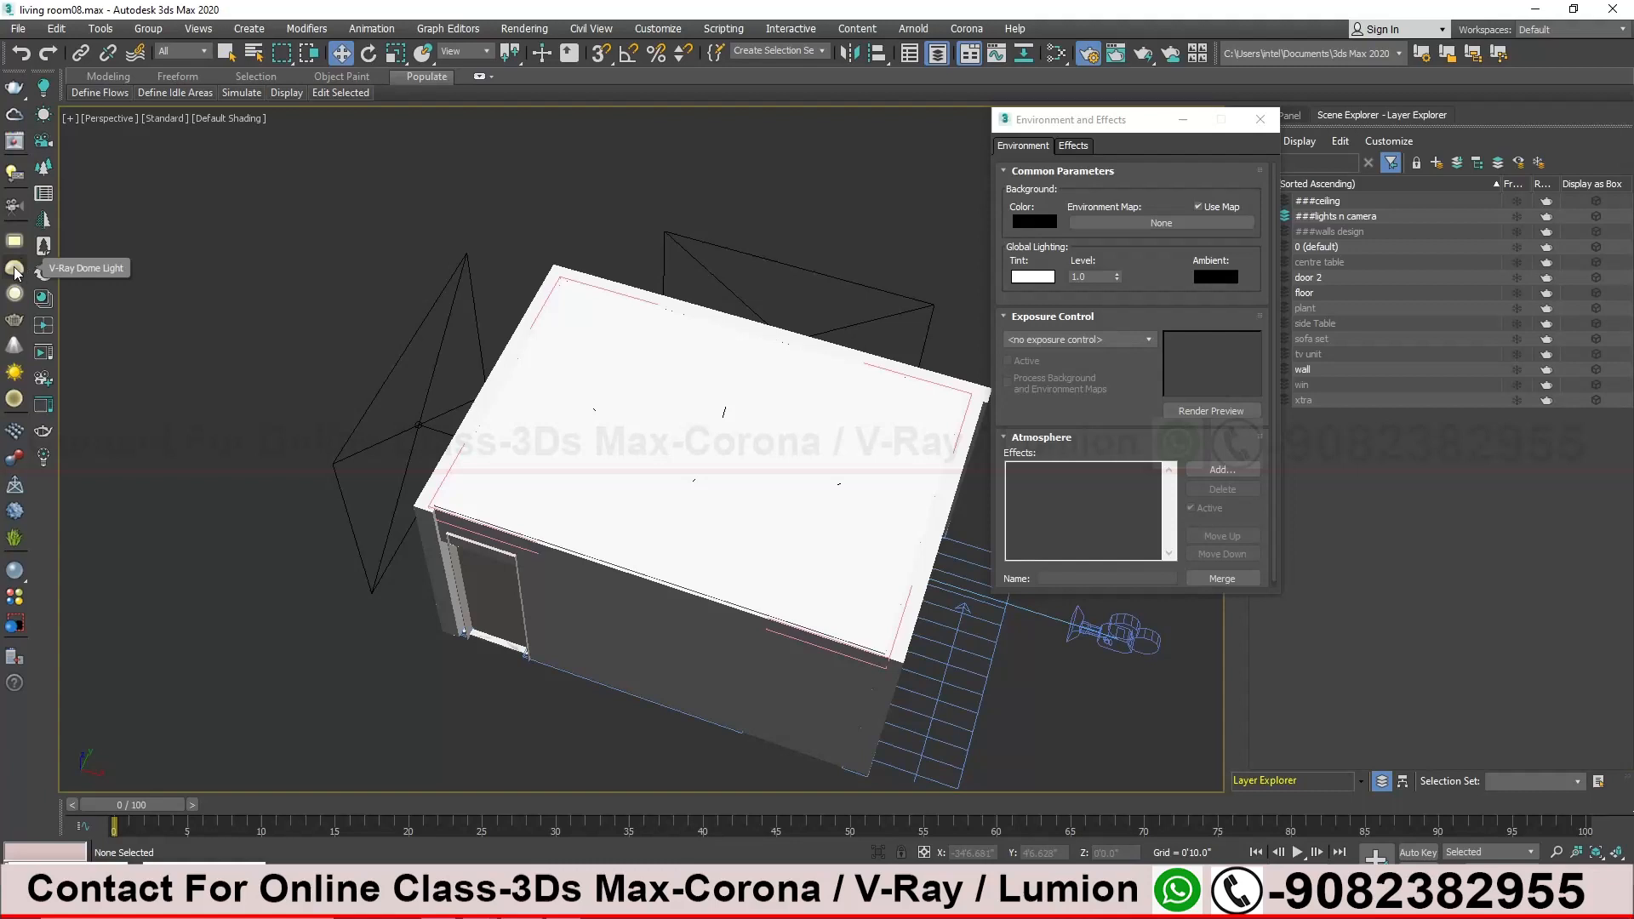
{"action": "middle_click_drag", "start_coordinate": [327, 383], "coordinate": [454, 385]}
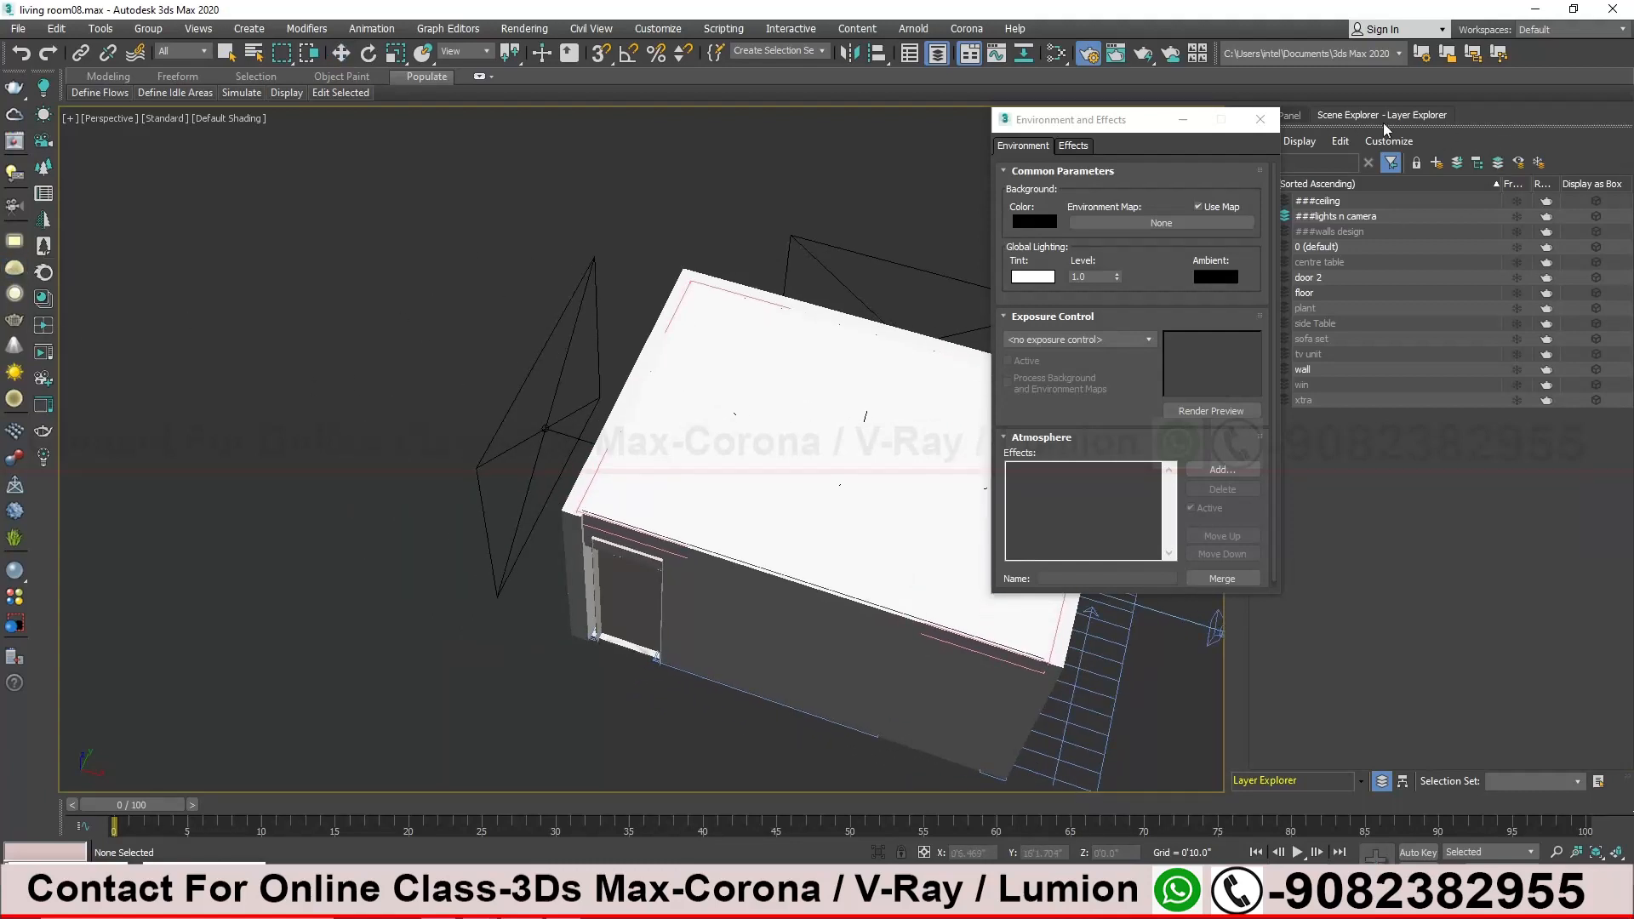
{"action": "left_click_drag", "start_coordinate": [1152, 128], "coordinate": [1091, 123]}
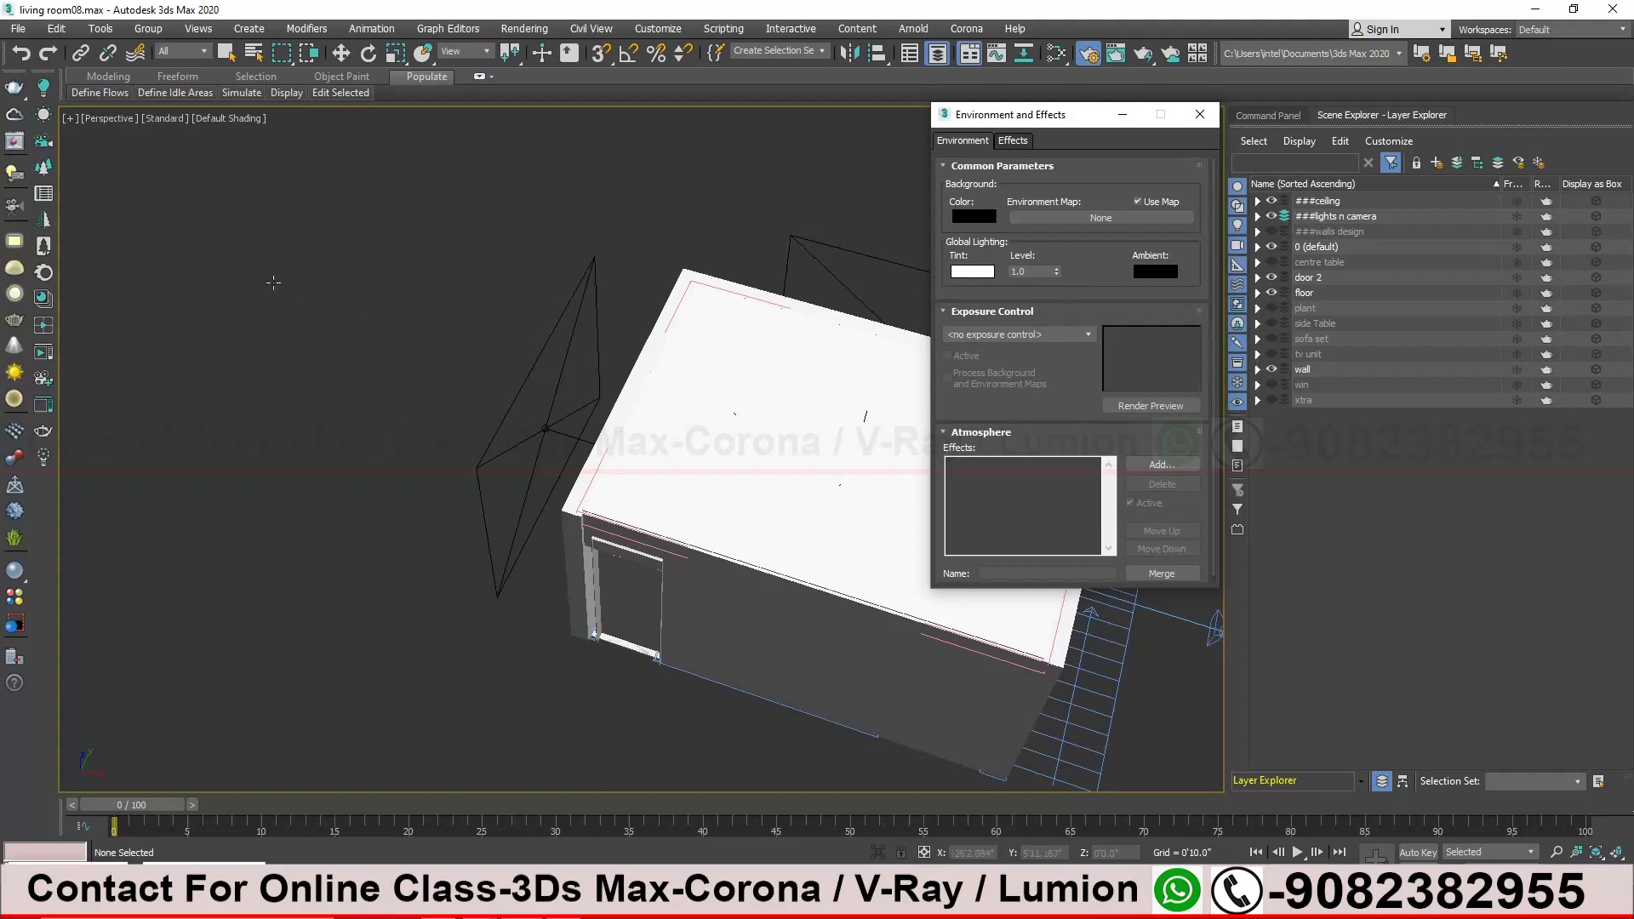
{"action": "left_click", "coordinate": [15, 270]}
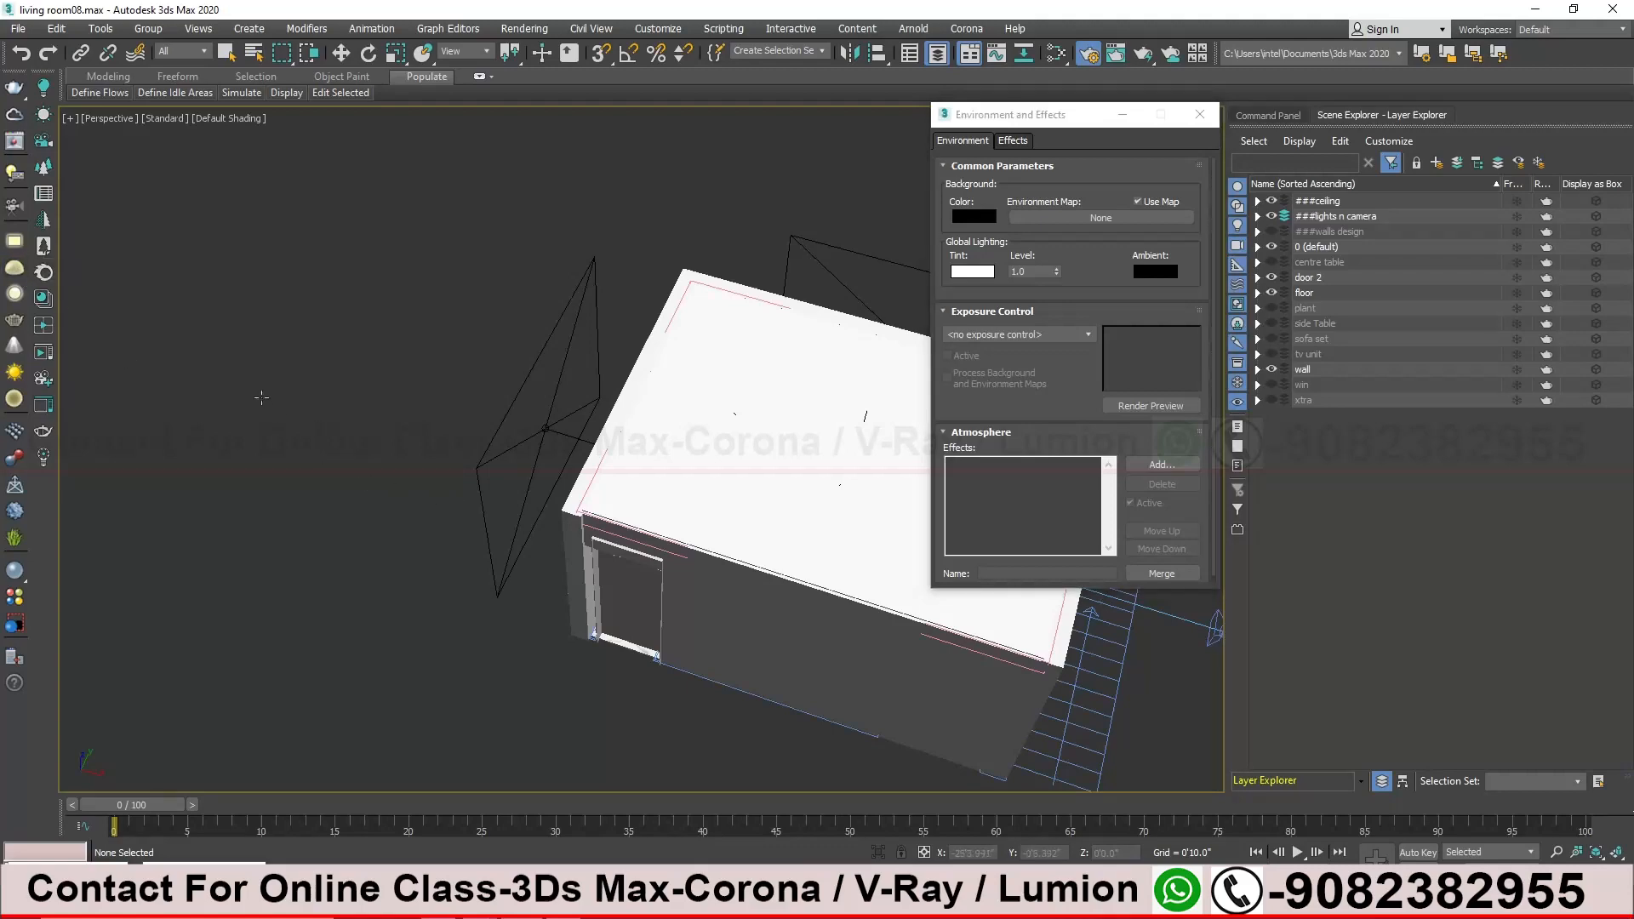
{"action": "left_click", "coordinate": [261, 397]}
{"action": "key", "text": "w"}
{"action": "middle_click_drag", "start_coordinate": [304, 448], "coordinate": [288, 403], "text": "alt"}
{"action": "left_click_drag", "start_coordinate": [234, 330], "coordinate": [241, 304]}
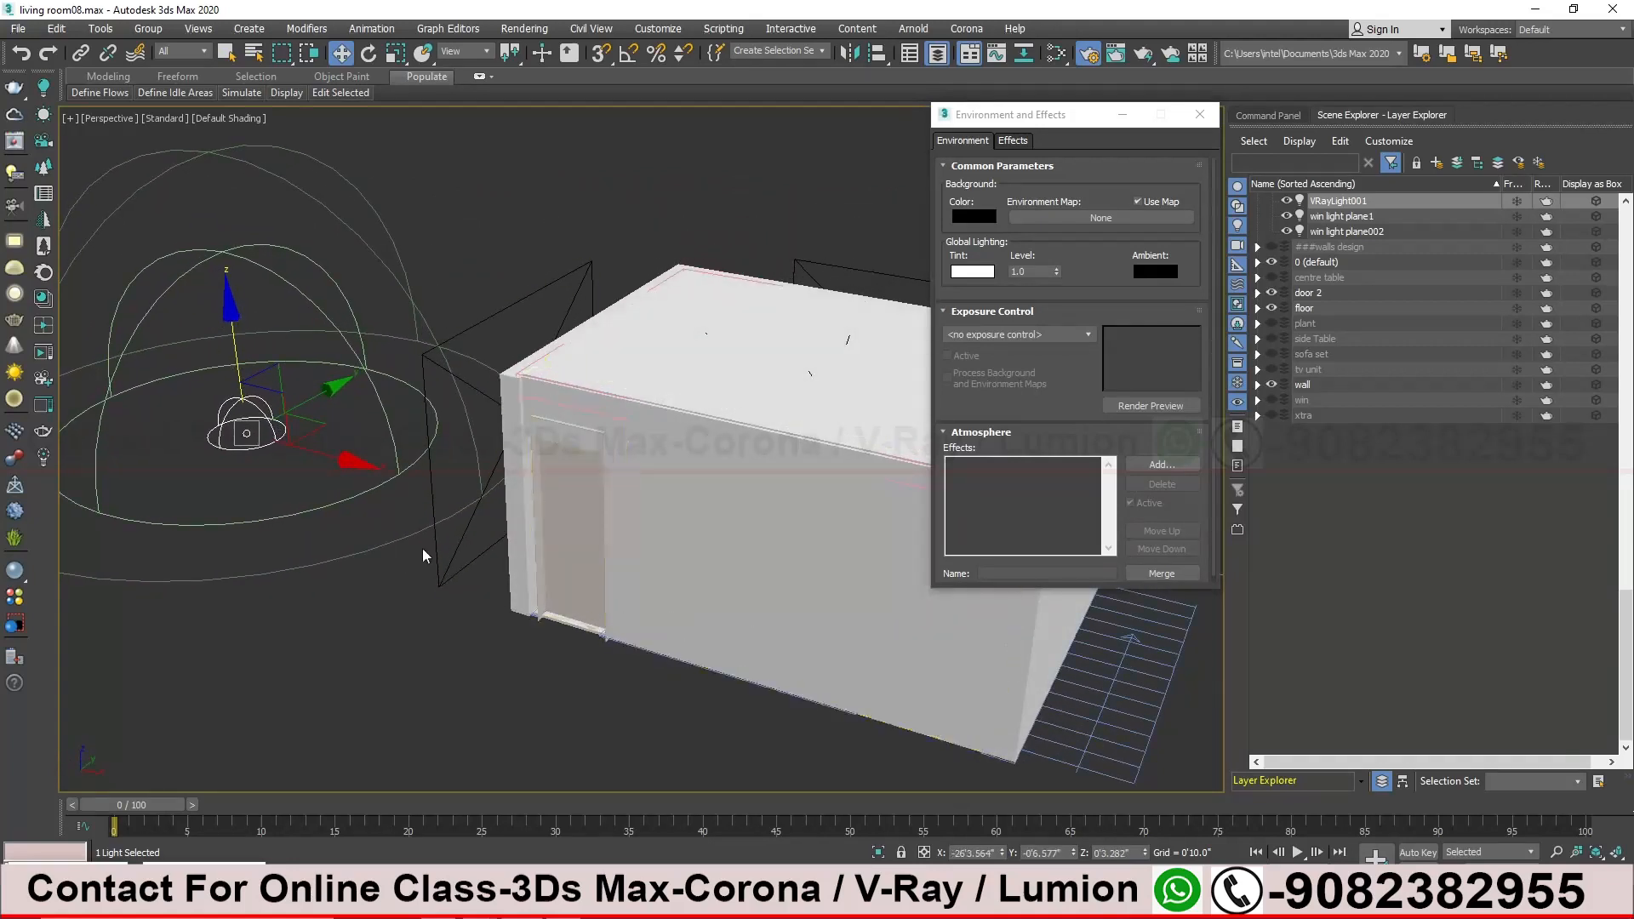
Adjust the dome light's height to about 0'4.24", keeping the Environment and Effects window clear of it
{"action": "mouse_move", "coordinate": [288, 488]}
{"action": "middle_mouse_down", "text": "alt"}
{"action": "mouse_move", "coordinate": [292, 506]}
{"action": "mouse_move", "coordinate": [313, 498]}
{"action": "middle_mouse_up", "text": "alt"}
{"action": "mouse_move", "coordinate": [334, 430]}
{"action": "middle_mouse_down", "text": "alt"}
{"action": "mouse_move", "coordinate": [312, 437]}
{"action": "mouse_move", "coordinate": [325, 445]}
{"action": "middle_mouse_up", "text": "alt"}
{"action": "left_click_drag", "start_coordinate": [1045, 114], "coordinate": [710, 220]}
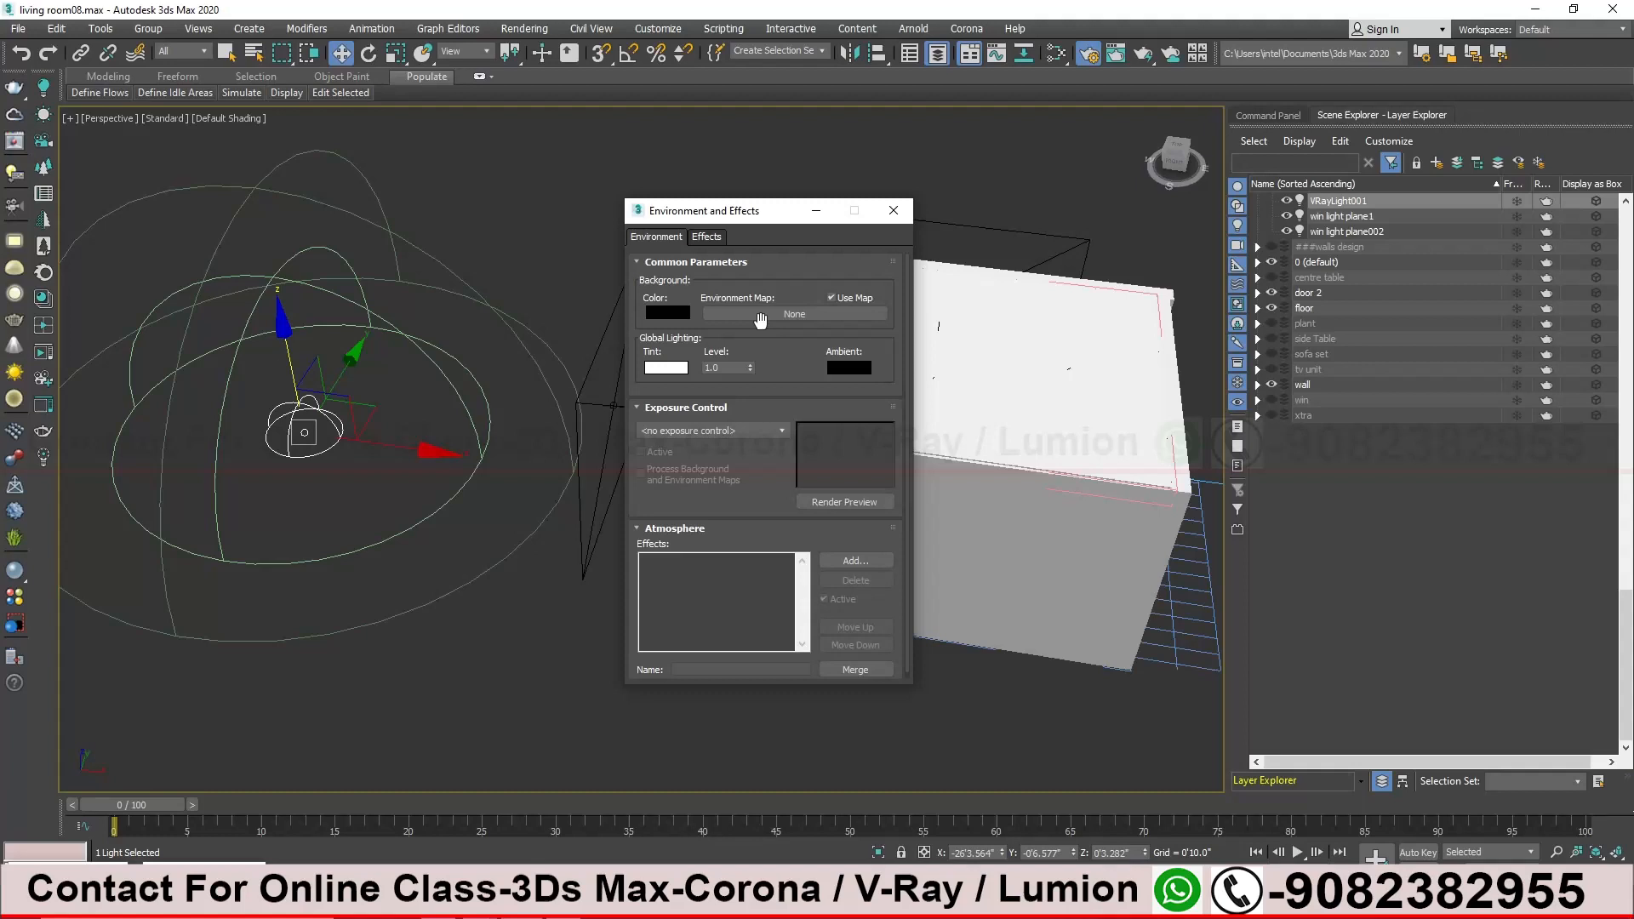
{"action": "middle_click_drag", "start_coordinate": [338, 446], "coordinate": [346, 456], "text": "alt"}
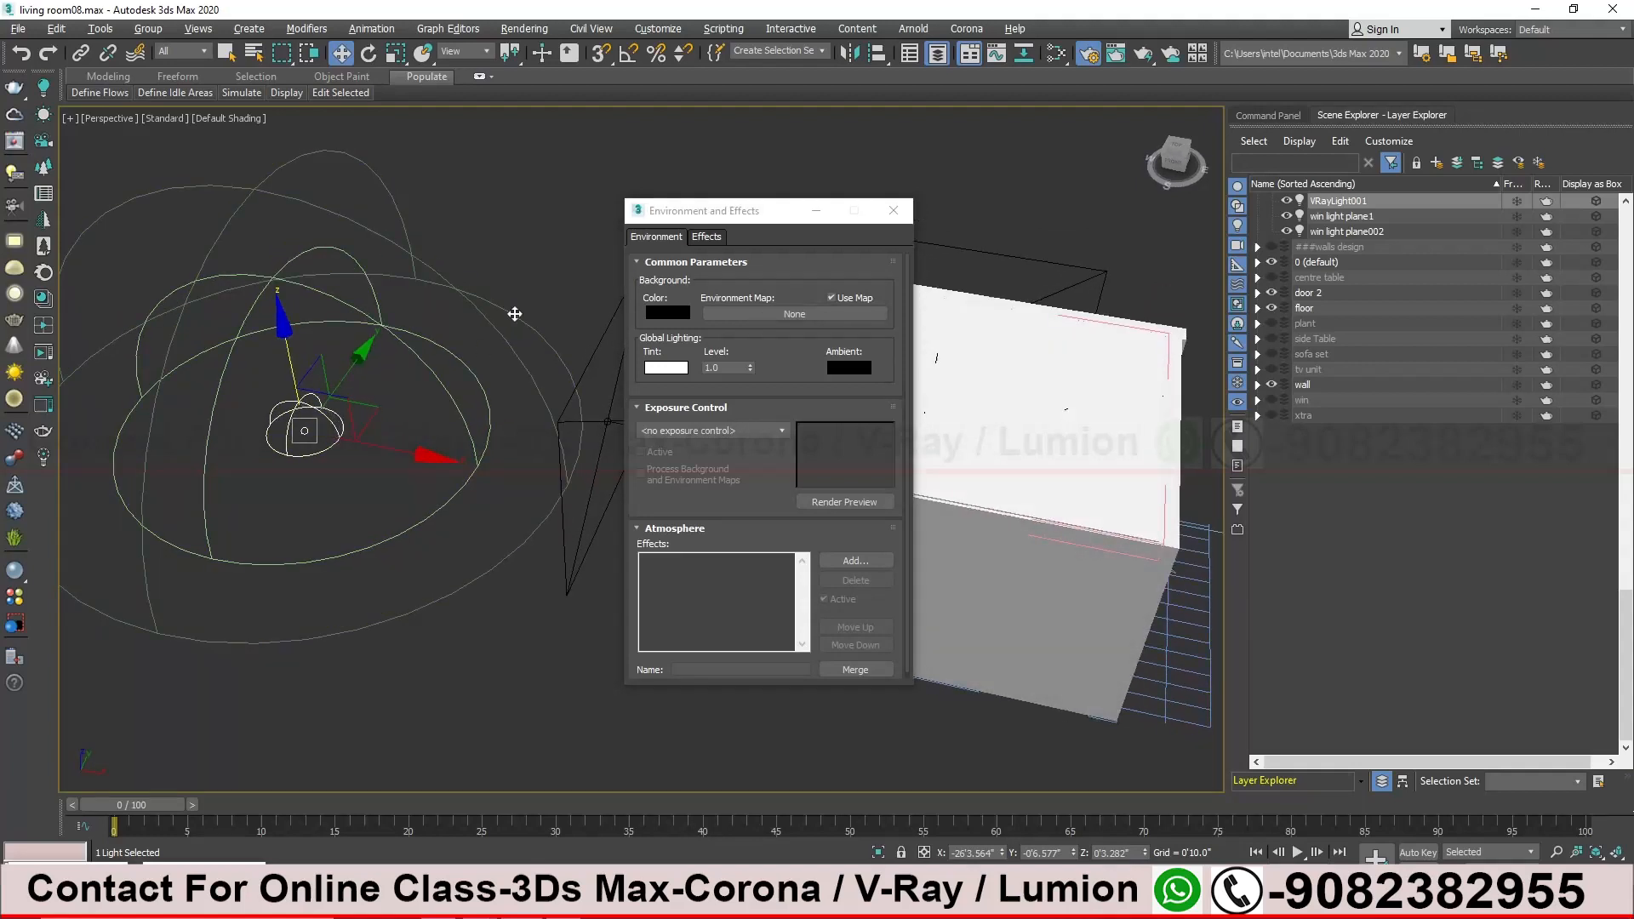
{"action": "left_click_drag", "start_coordinate": [678, 219], "coordinate": [670, 207]}
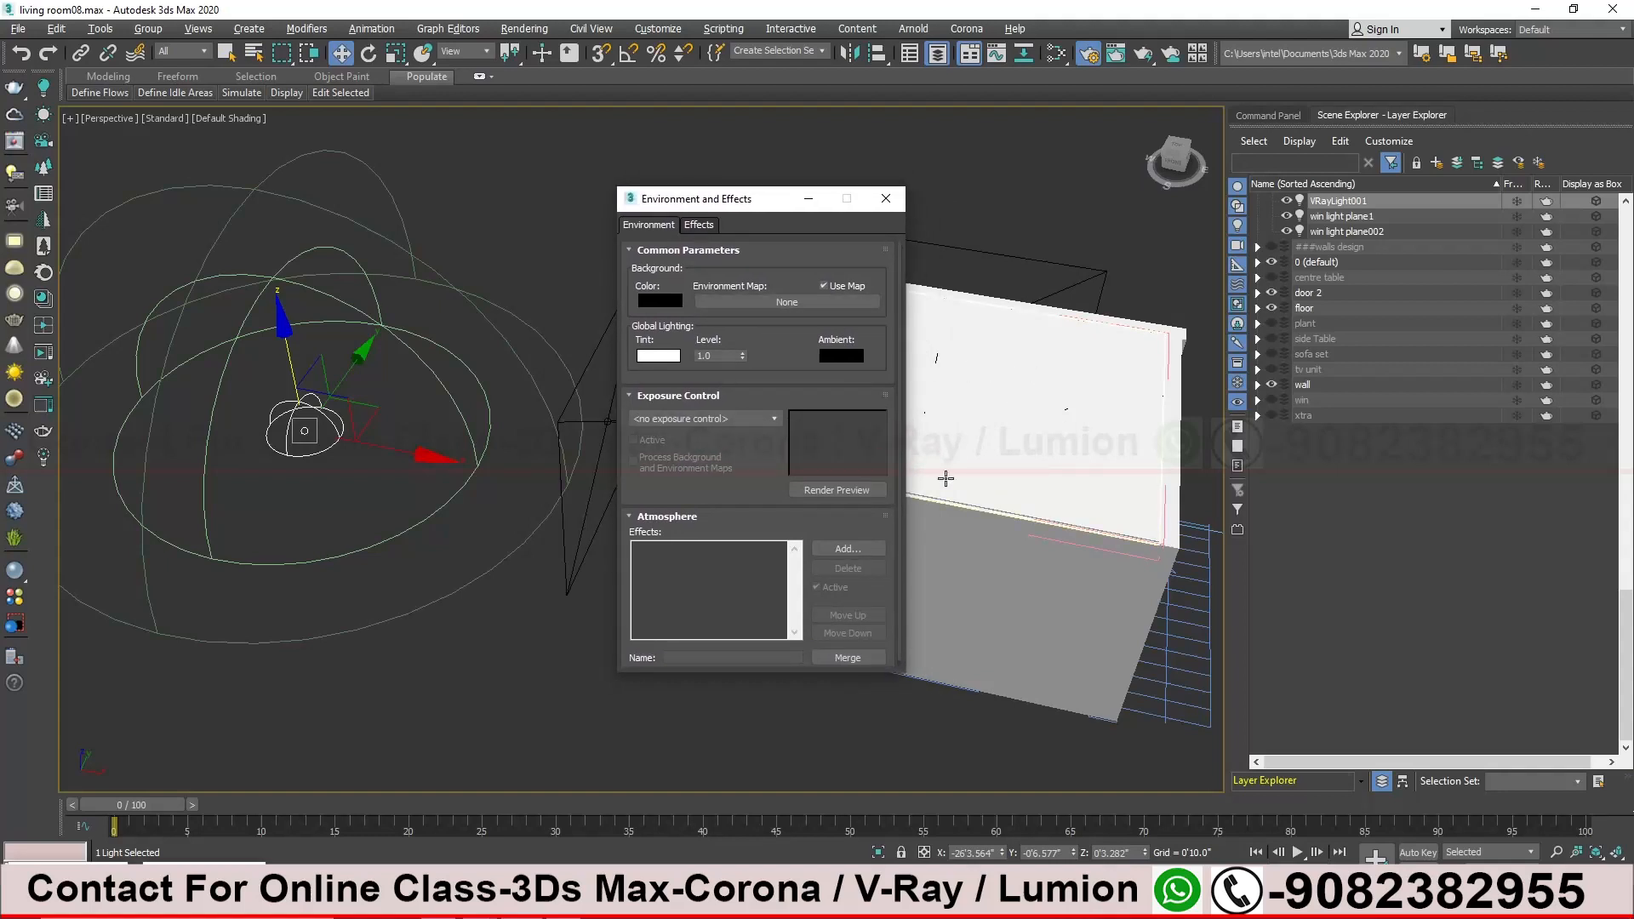
{"action": "left_click_drag", "start_coordinate": [287, 343], "coordinate": [285, 335]}
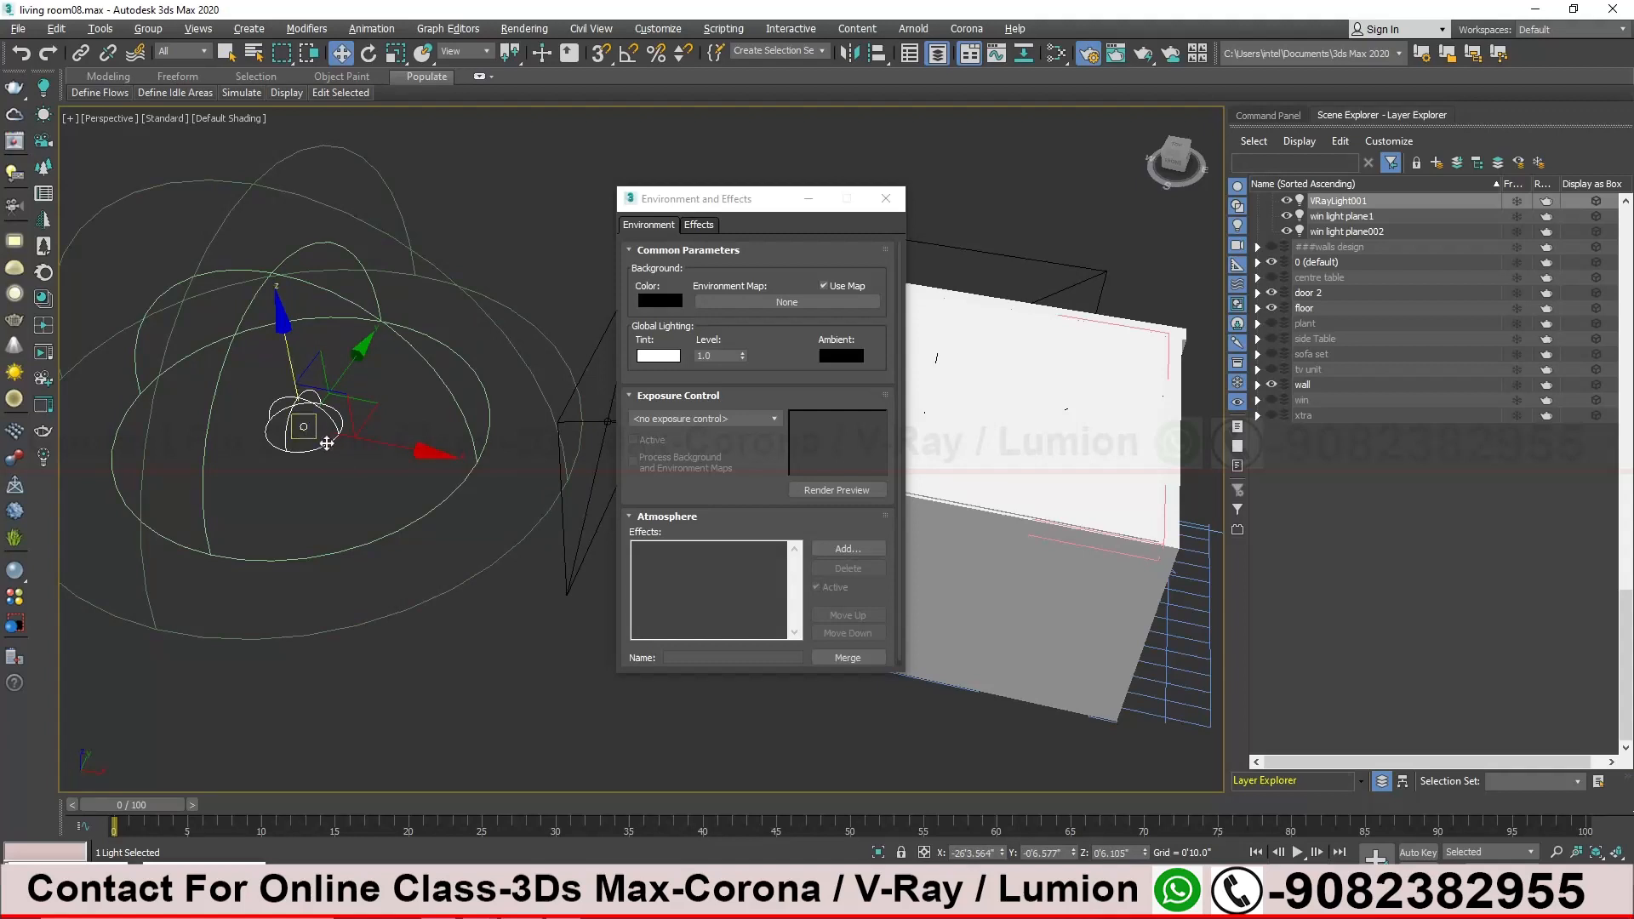
{"action": "left_click_drag", "start_coordinate": [700, 205], "coordinate": [753, 198]}
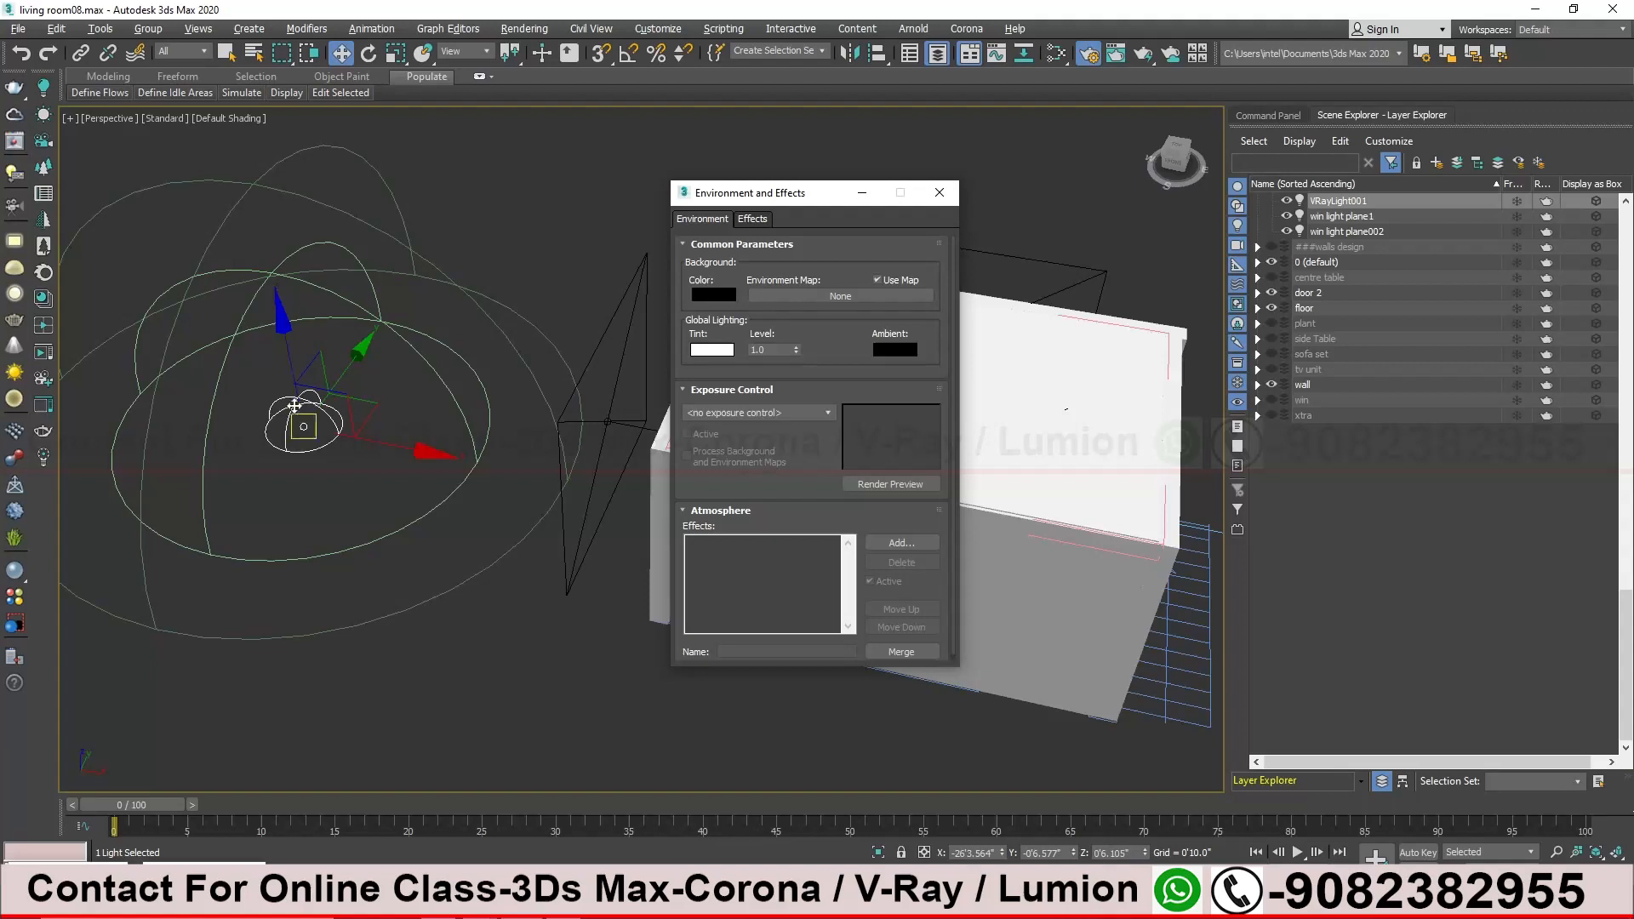
{"action": "left_click_drag", "start_coordinate": [285, 339], "coordinate": [283, 330]}
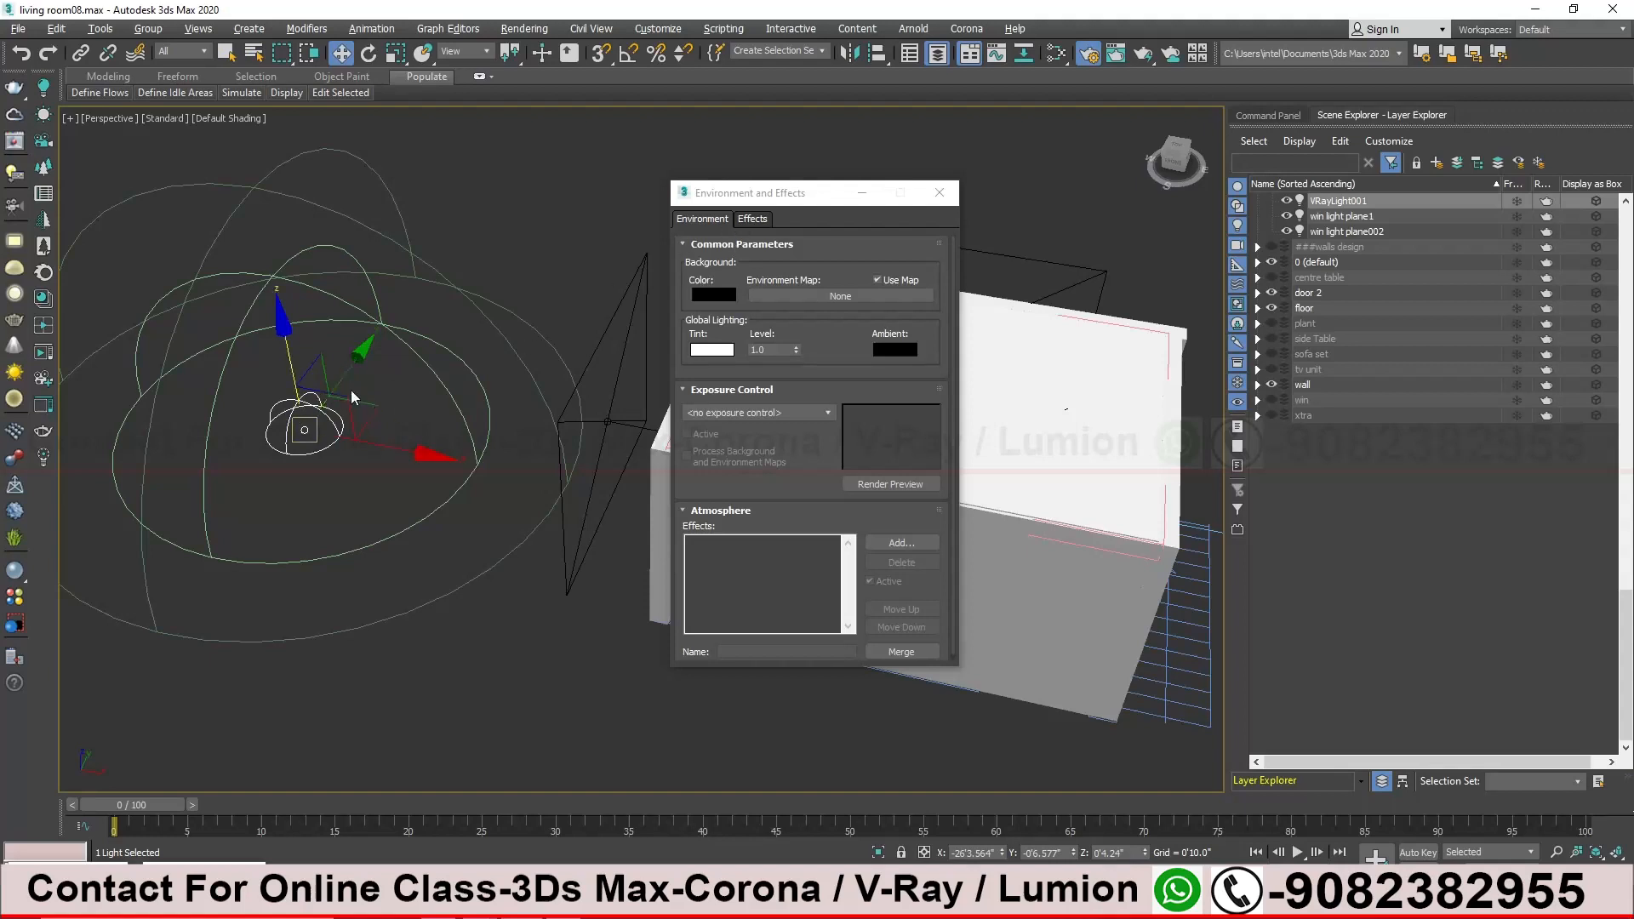
Move the Environment and Effects window away from the dome light, view the light beside the room, and deselect it
{"action": "left_click_drag", "start_coordinate": [749, 204], "coordinate": [1023, 212]}
{"action": "scroll", "coordinate": [537, 430], "scroll_direction": "up", "scroll_amount": 4}
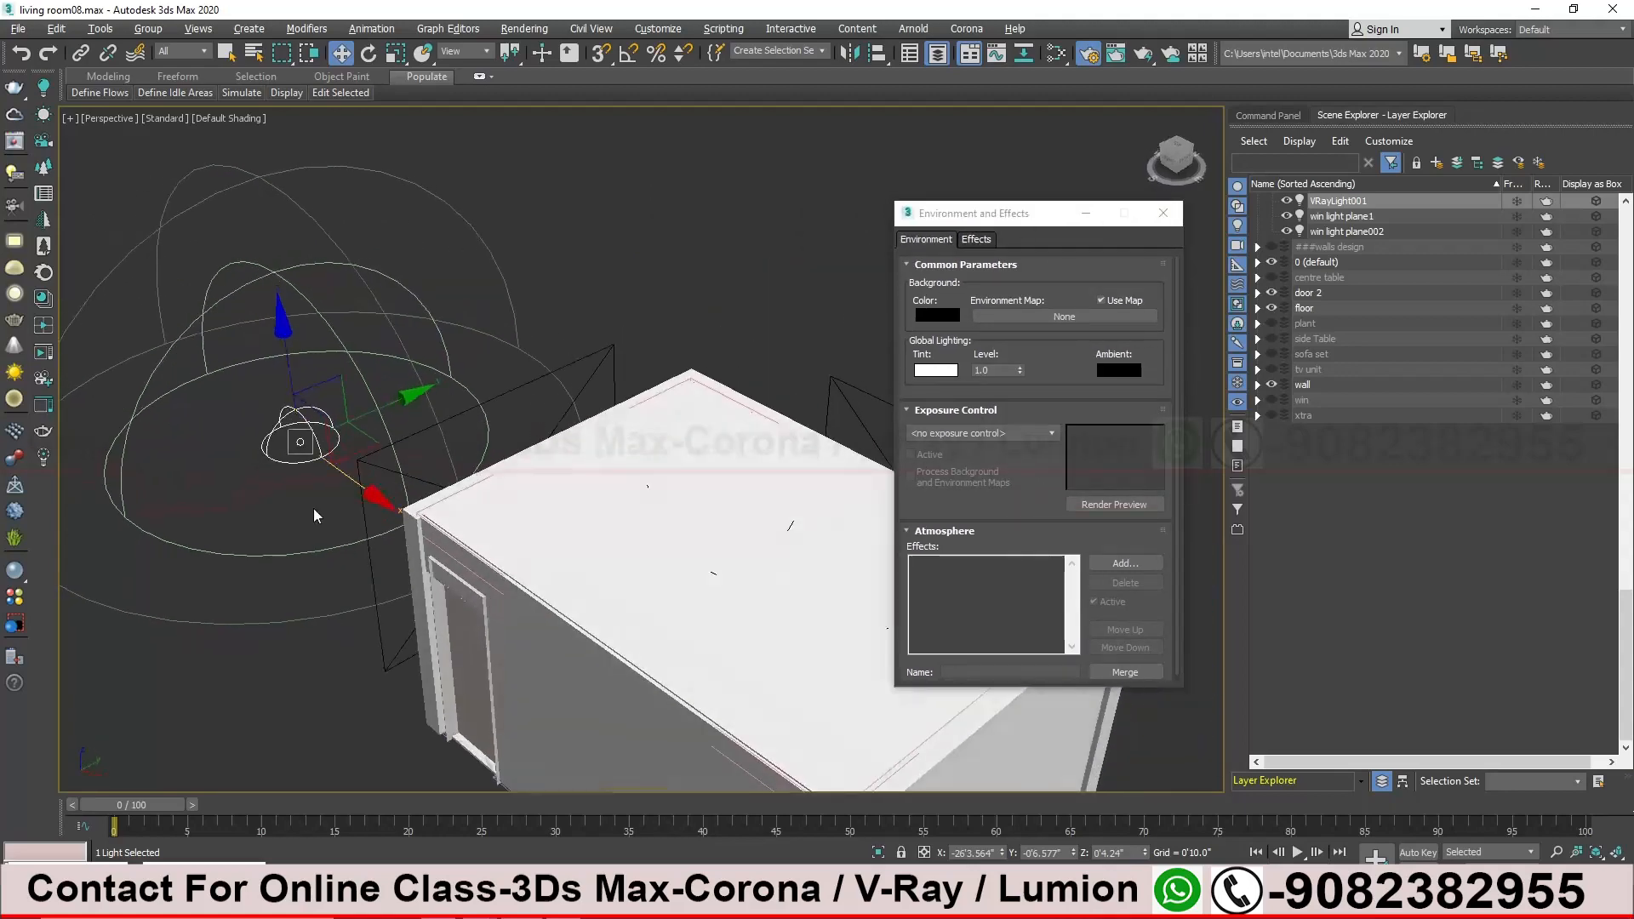
{"action": "middle_click_drag", "start_coordinate": [323, 477], "coordinate": [443, 578], "text": "alt"}
{"action": "middle_click_drag", "start_coordinate": [671, 358], "coordinate": [628, 415]}
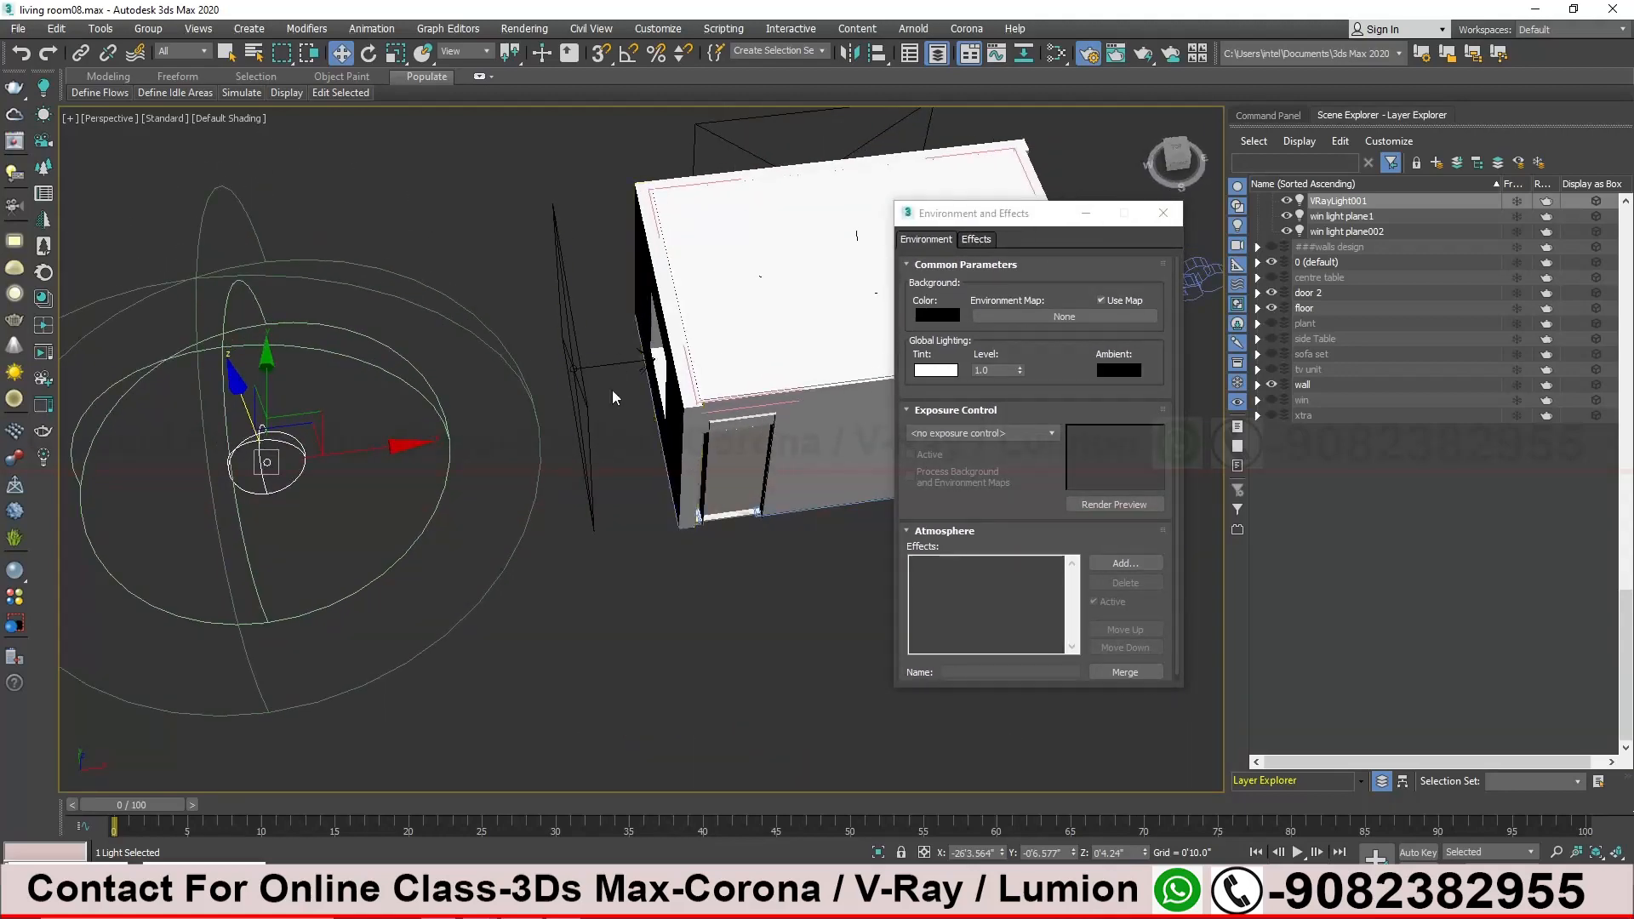
{"action": "left_click", "coordinate": [1295, 116]}
{"action": "left_click", "coordinate": [1348, 117]}
{"action": "left_click", "coordinate": [719, 593]}
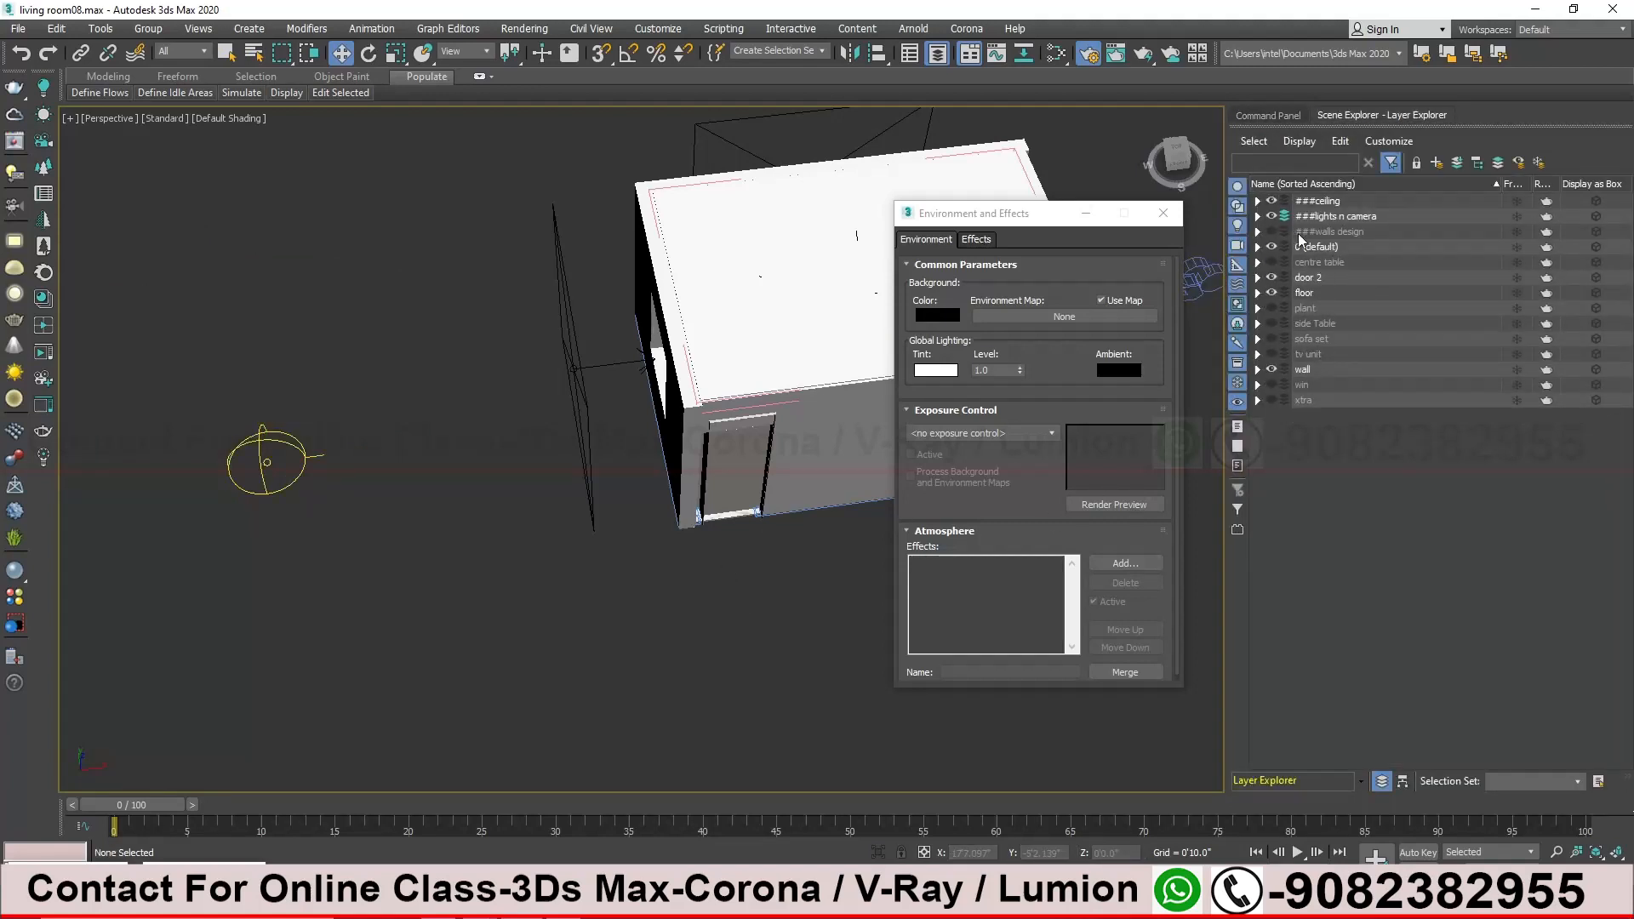
Unhide the ###walls design layer, and isolate the curved bg image group to inspect its garden picture
{"action": "left_click", "coordinate": [1272, 232]}
{"action": "middle_click_drag", "start_coordinate": [667, 358], "coordinate": [591, 313], "text": "alt"}
{"action": "left_click", "coordinate": [746, 388]}
{"action": "middle_click_drag", "start_coordinate": [781, 397], "coordinate": [515, 356]}
{"action": "key", "text": "alt+q"}
{"action": "scroll", "coordinate": [515, 356], "scroll_direction": "up", "scroll_amount": 5}
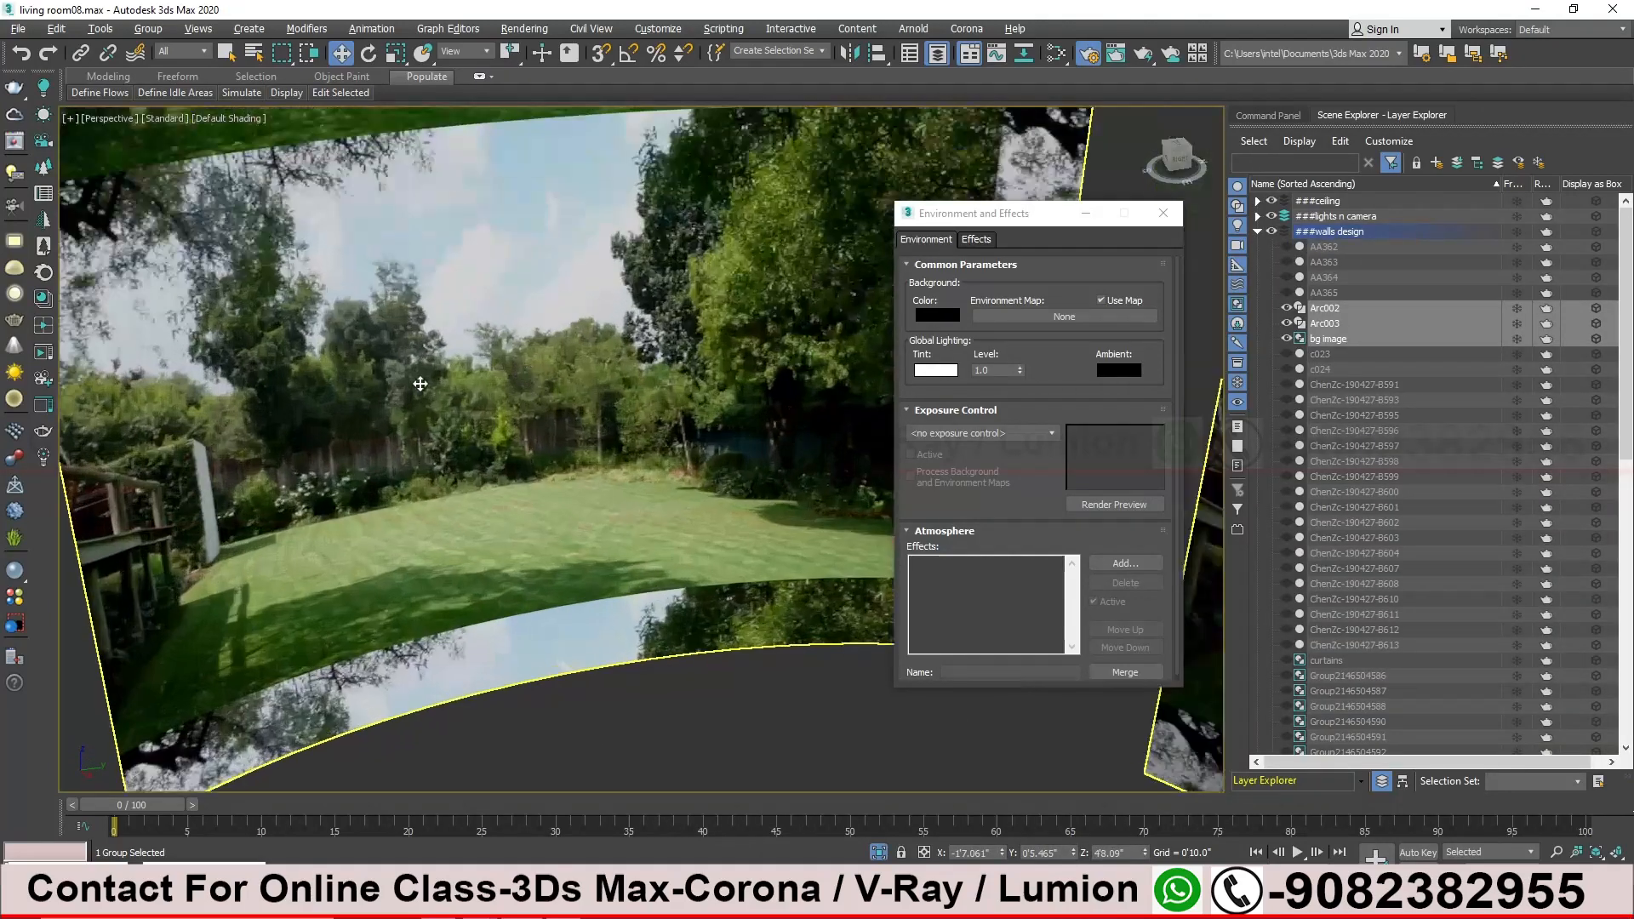
{"action": "middle_click_drag", "start_coordinate": [553, 400], "coordinate": [467, 390], "text": "alt"}
{"action": "scroll", "coordinate": [603, 356], "scroll_direction": "down", "scroll_amount": 6}
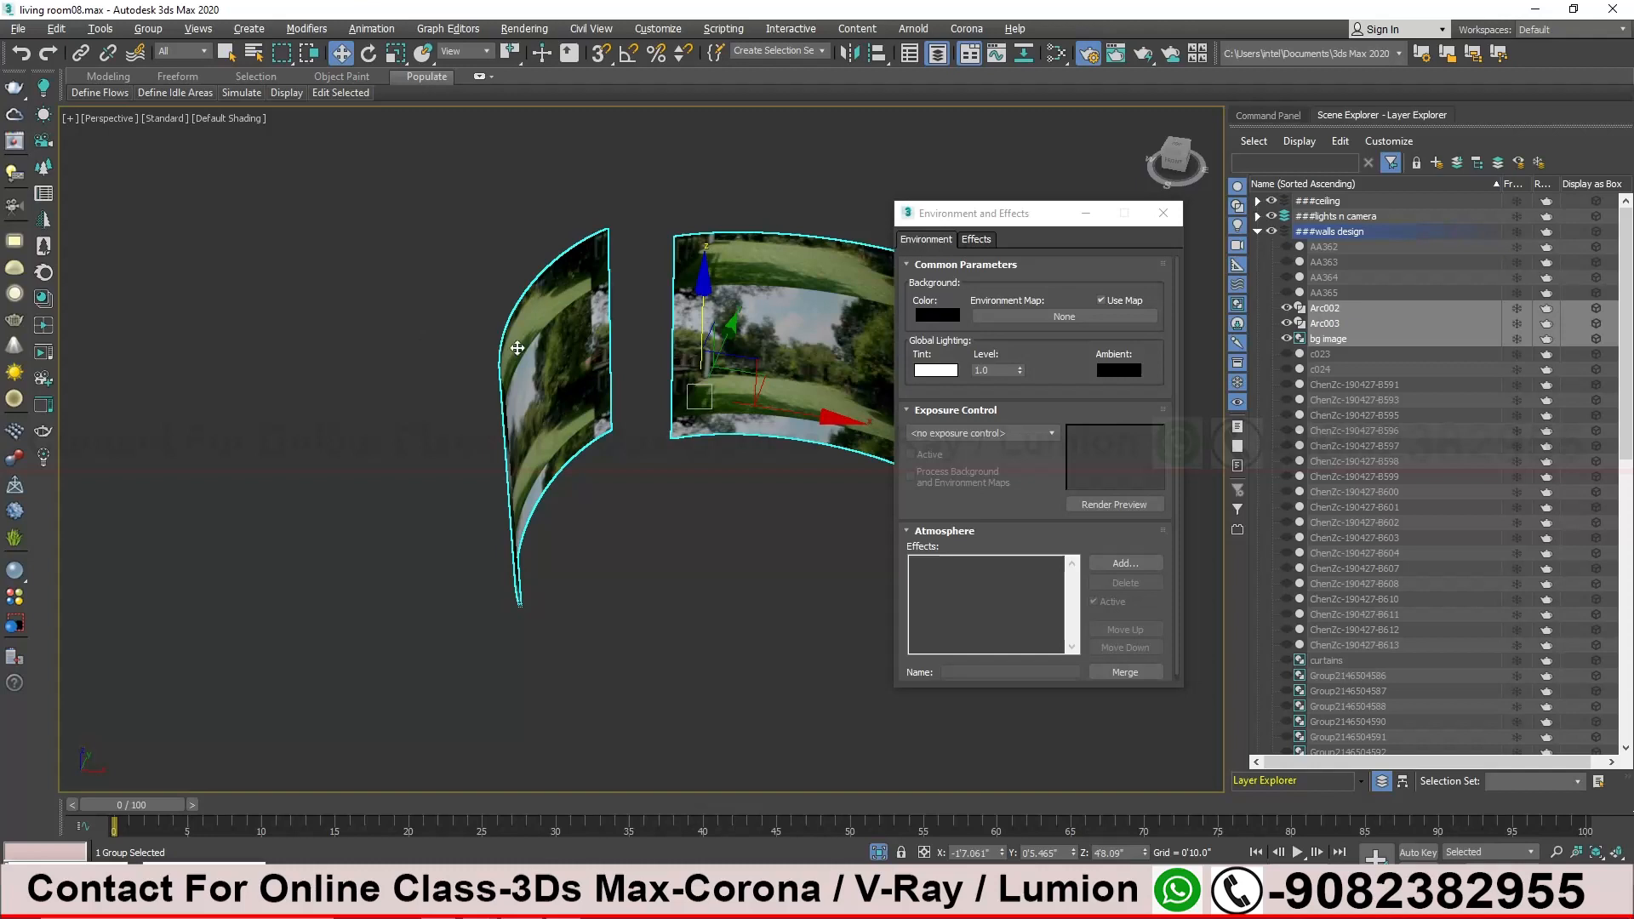
Exit isolation to bring back the whole scene, and select the bg image group around the room
{"action": "left_click", "coordinate": [728, 538]}
{"action": "left_click_drag", "start_coordinate": [992, 223], "coordinate": [946, 189]}
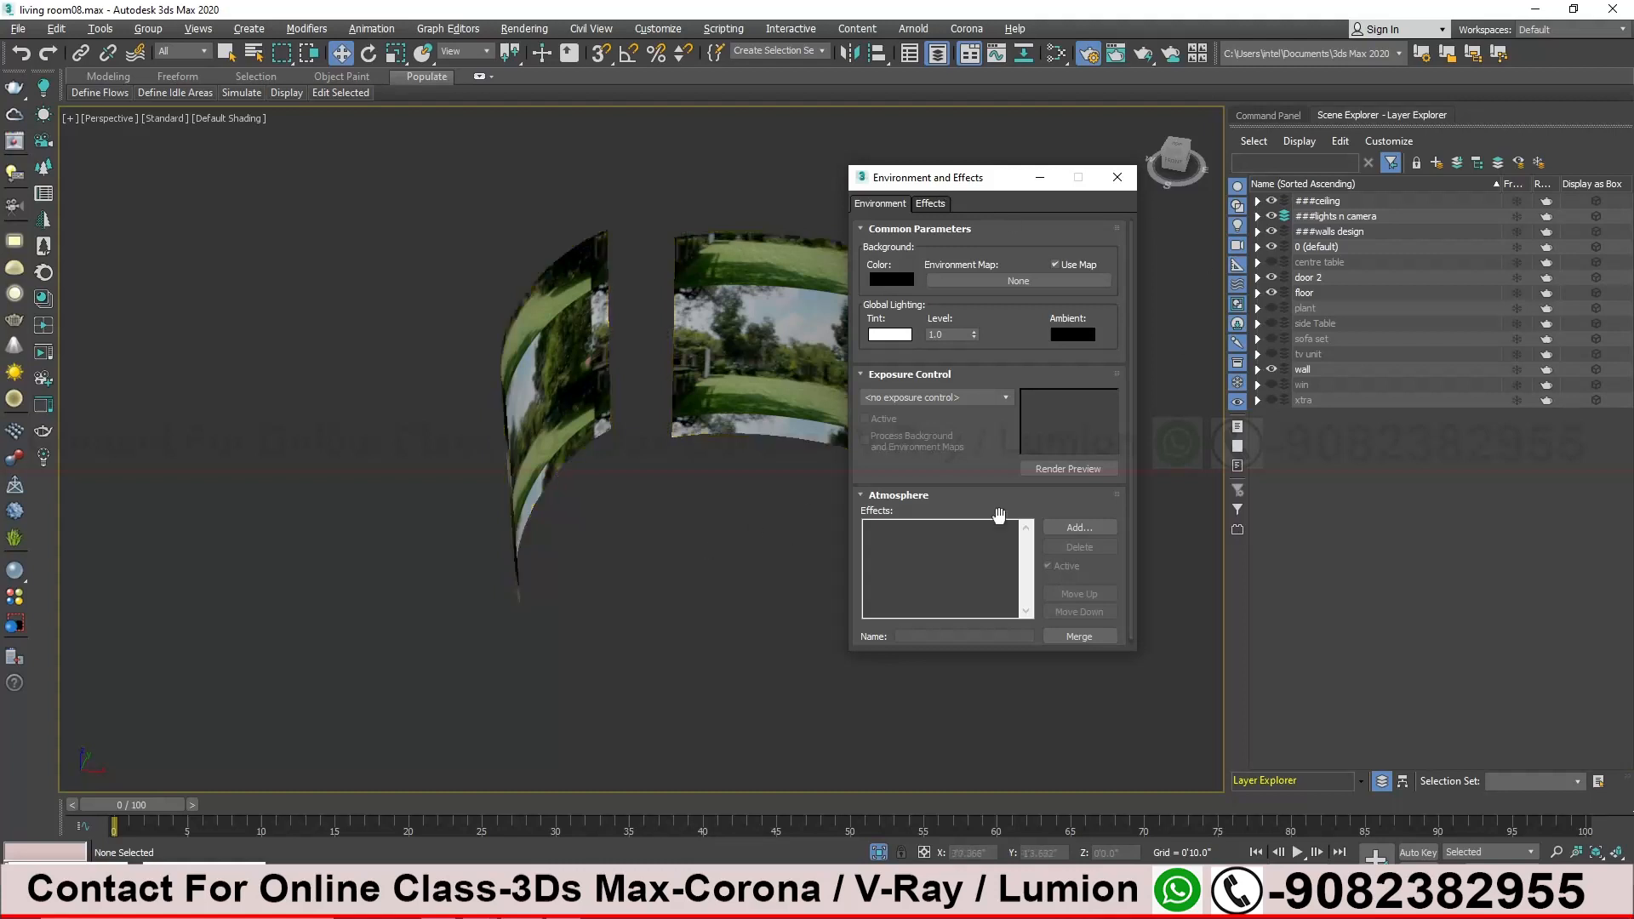
{"action": "left_click", "coordinate": [878, 852]}
{"action": "middle_click_drag", "start_coordinate": [535, 542], "coordinate": [510, 578], "text": "alt"}
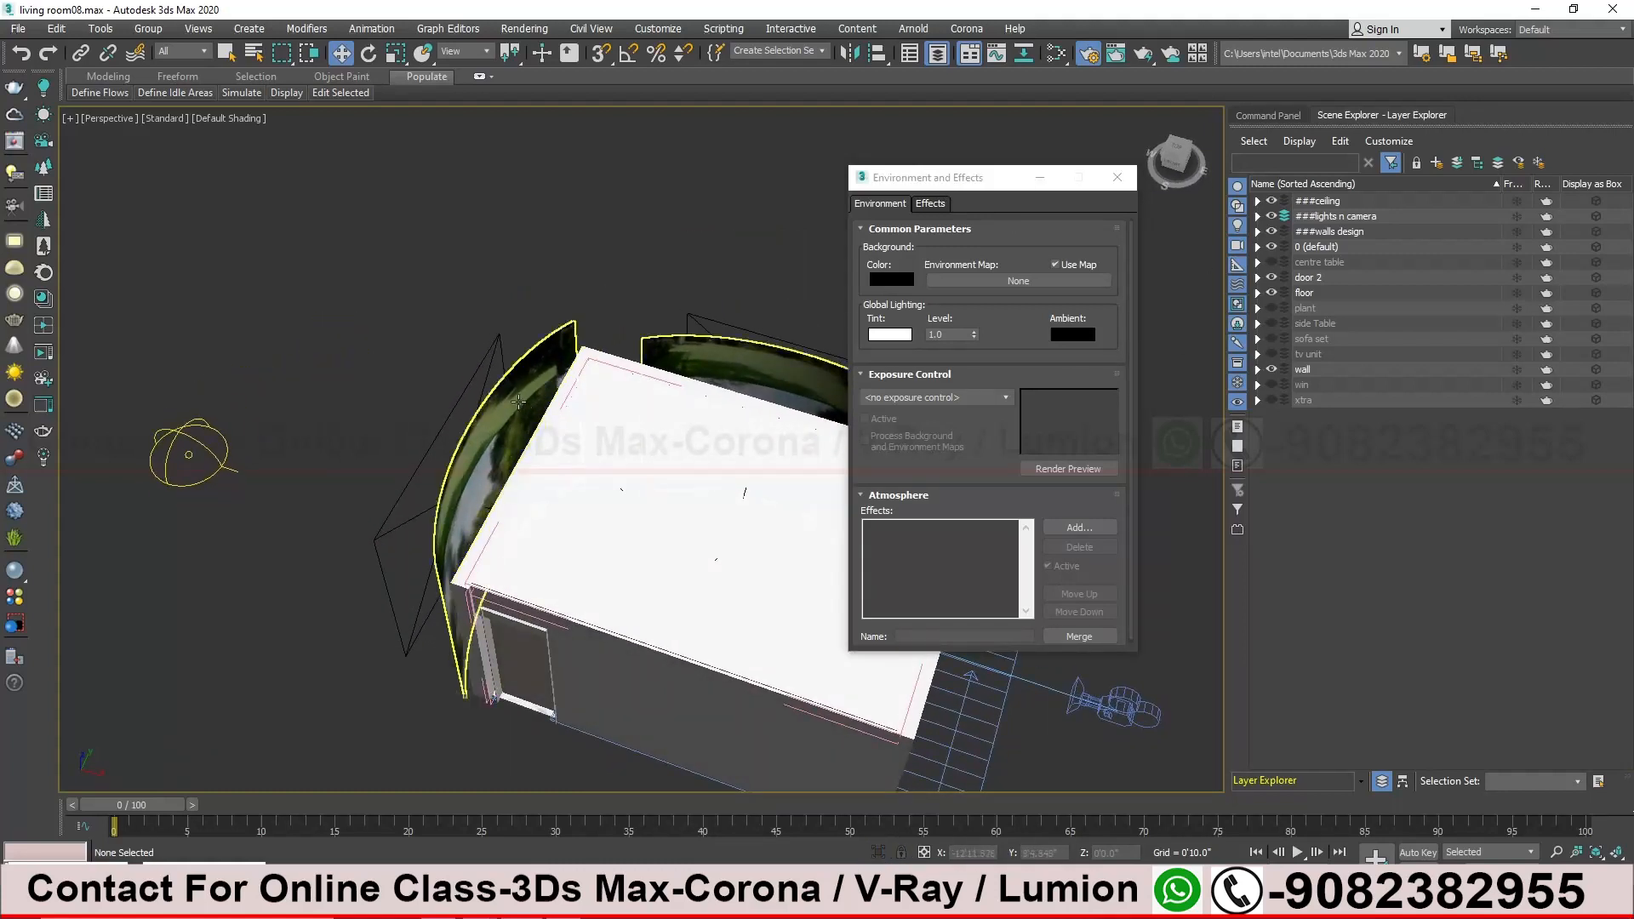
{"action": "left_click", "coordinate": [517, 400]}
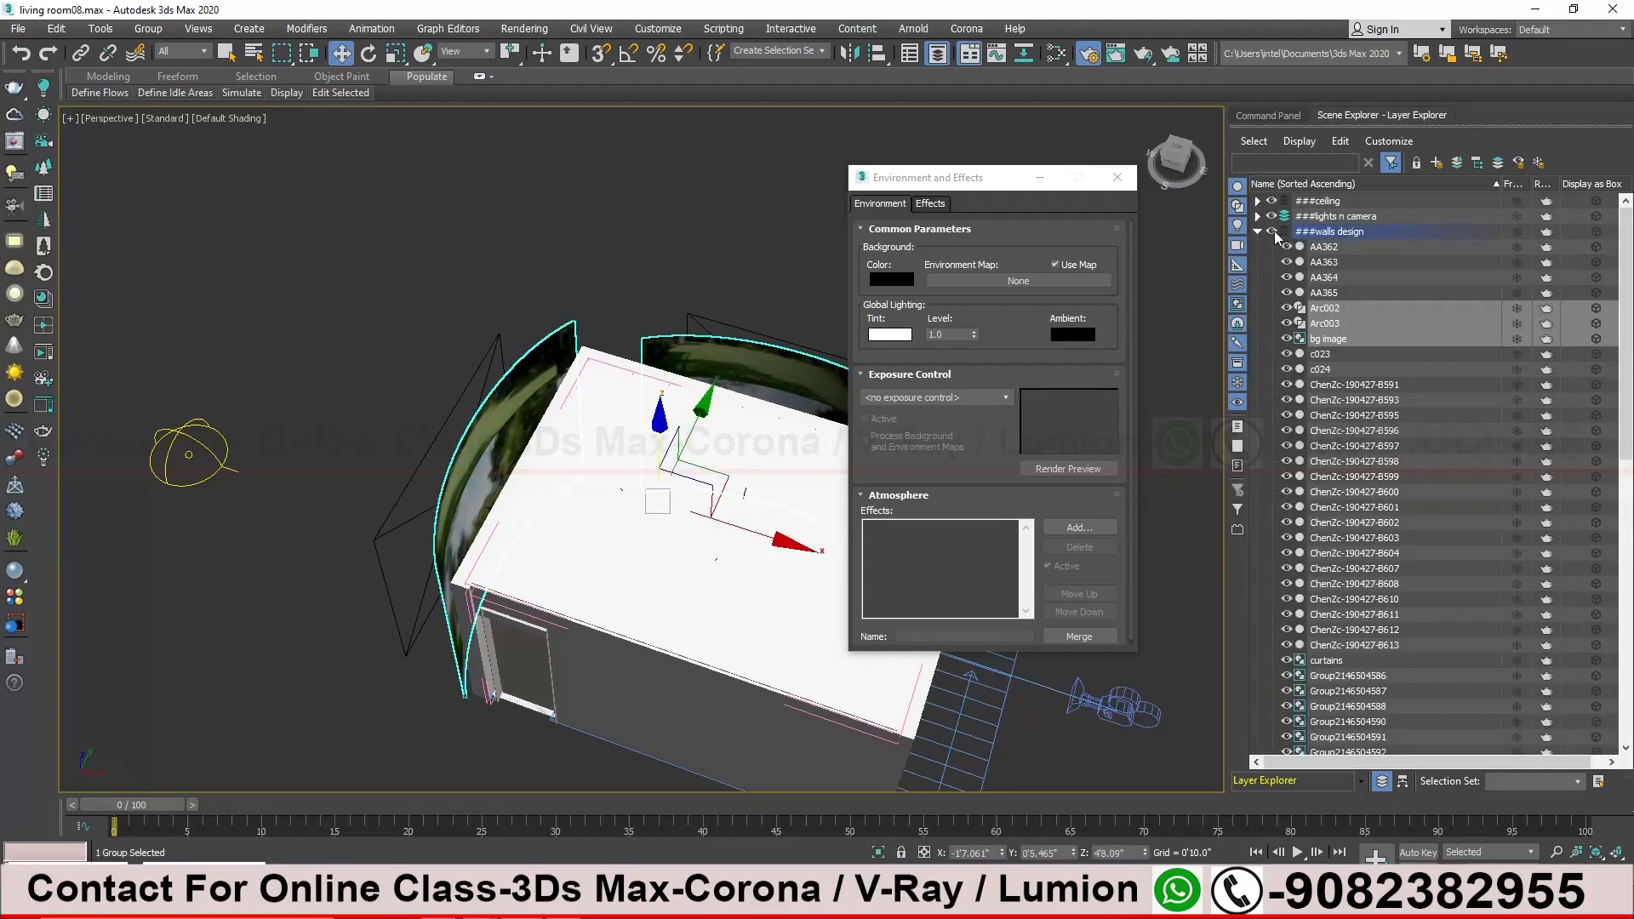
Hide the ###walls design layer, move the Environment and Effects window clear of the dome light, and select that light
{"action": "left_click", "coordinate": [1272, 231]}
{"action": "middle_click_drag", "start_coordinate": [547, 474], "coordinate": [860, 229], "text": "alt"}
{"action": "left_click_drag", "start_coordinate": [919, 192], "coordinate": [750, 252]}
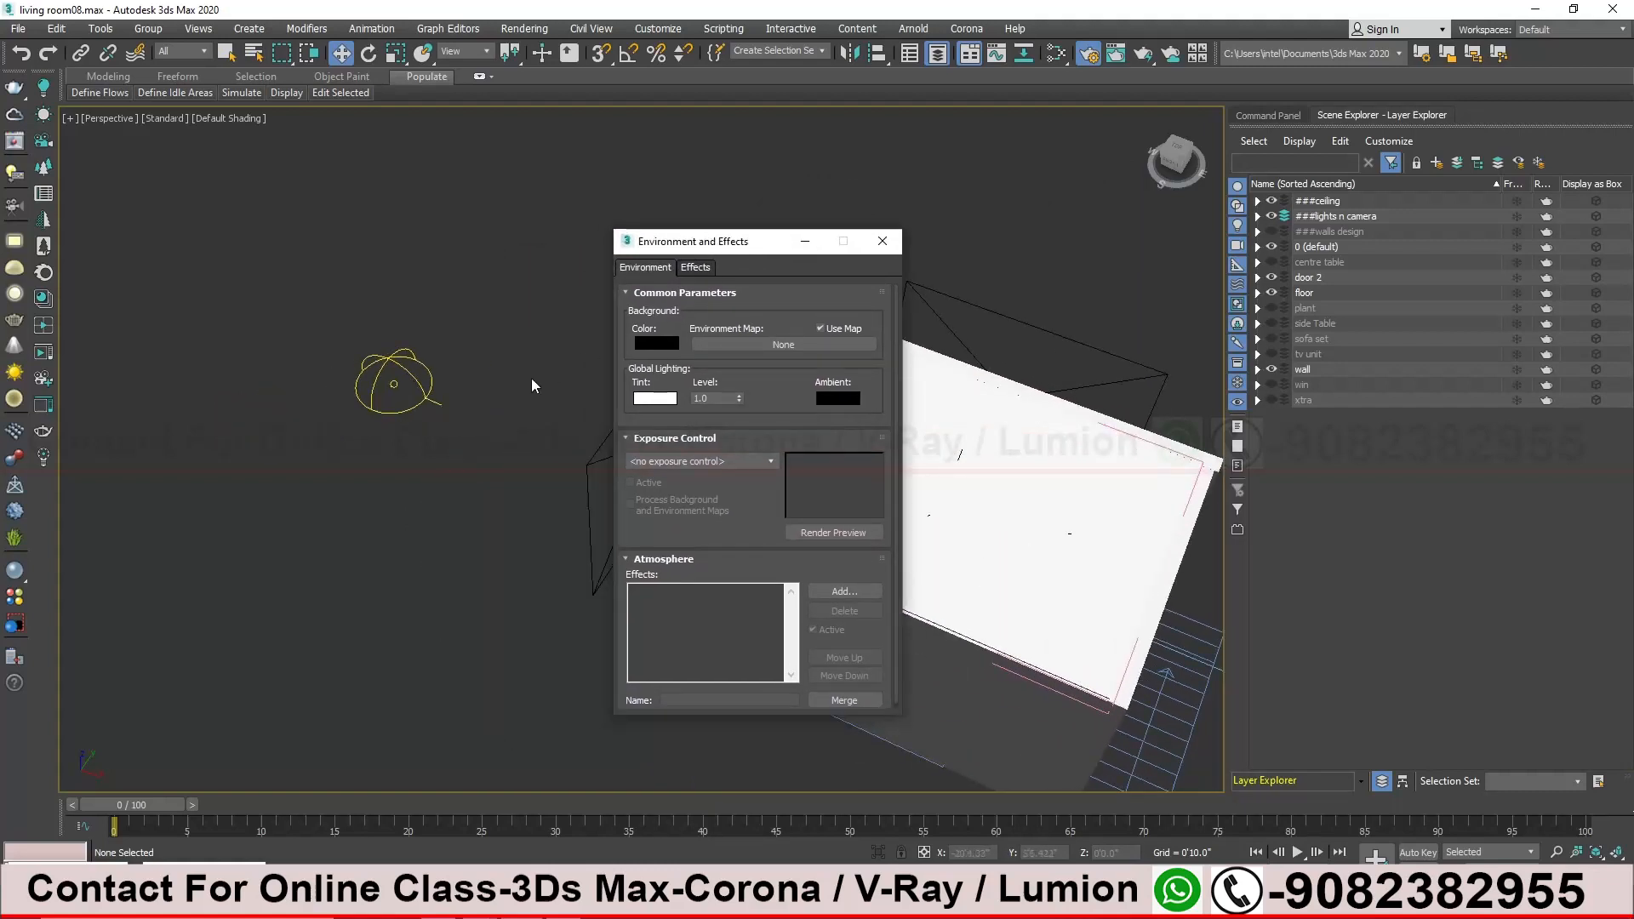
{"action": "left_click", "coordinate": [410, 375]}
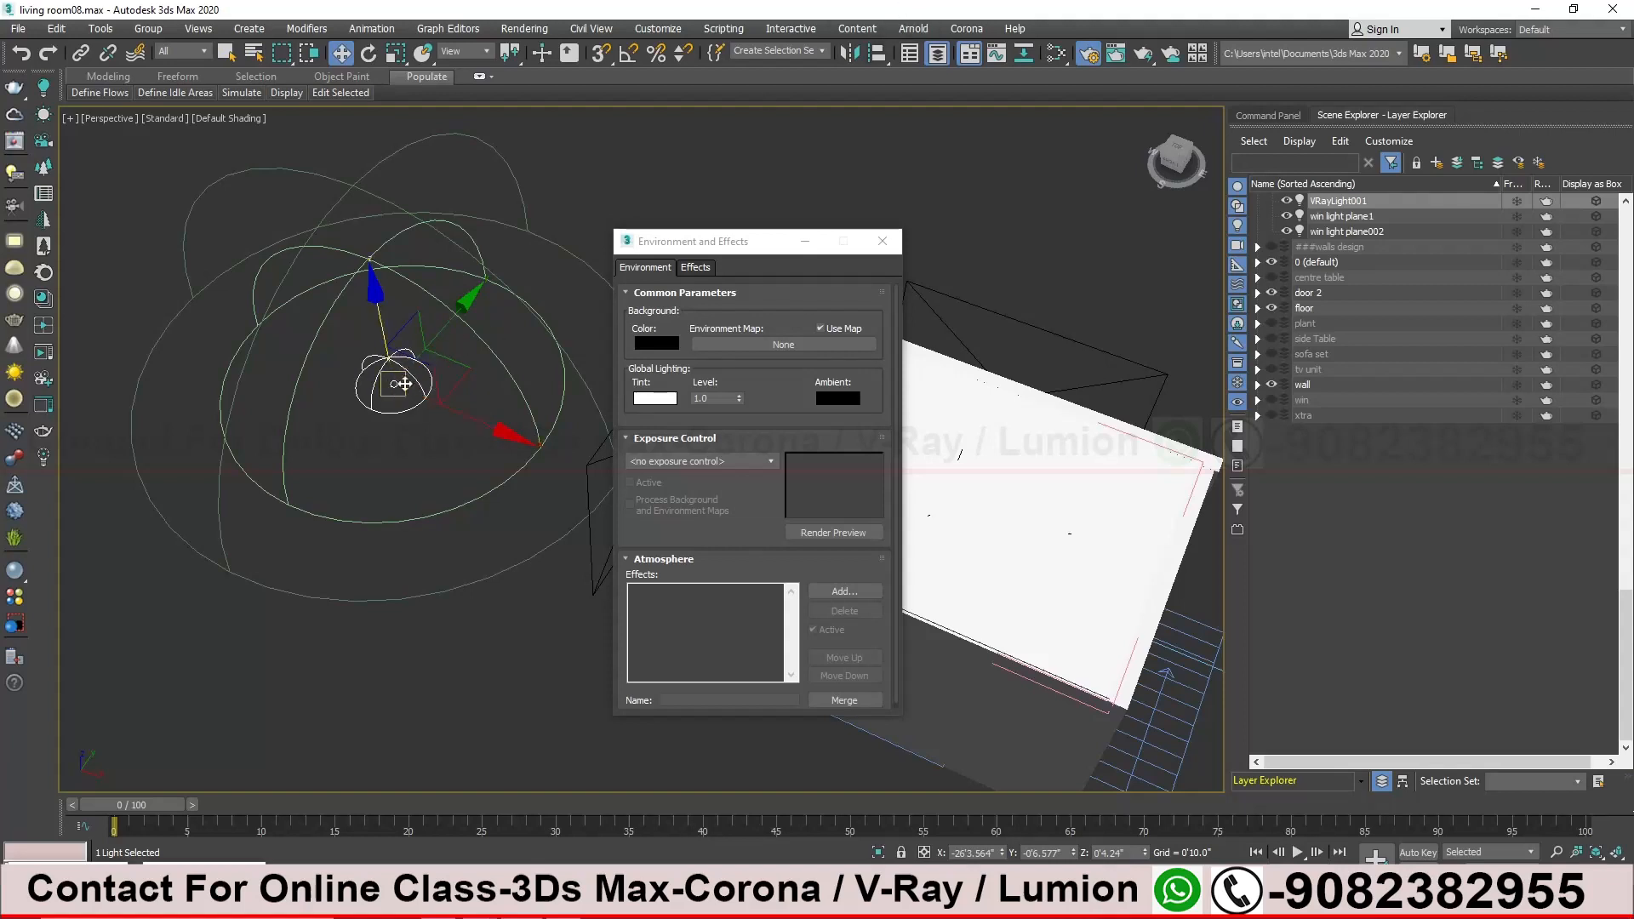
Open the Slate Material Editor, place it over the scene, and search its map browser for vrayhdri
{"action": "left_click", "coordinate": [1058, 54]}
{"action": "left_click_drag", "start_coordinate": [321, 155], "coordinate": [773, 168]}
{"action": "mouse_move", "coordinate": [806, 385]}
{"action": "left_mouse_down"}
{"action": "mouse_move", "coordinate": [797, 372]}
{"action": "mouse_move", "coordinate": [822, 371]}
{"action": "left_mouse_up"}
{"action": "key", "text": "Delete"}
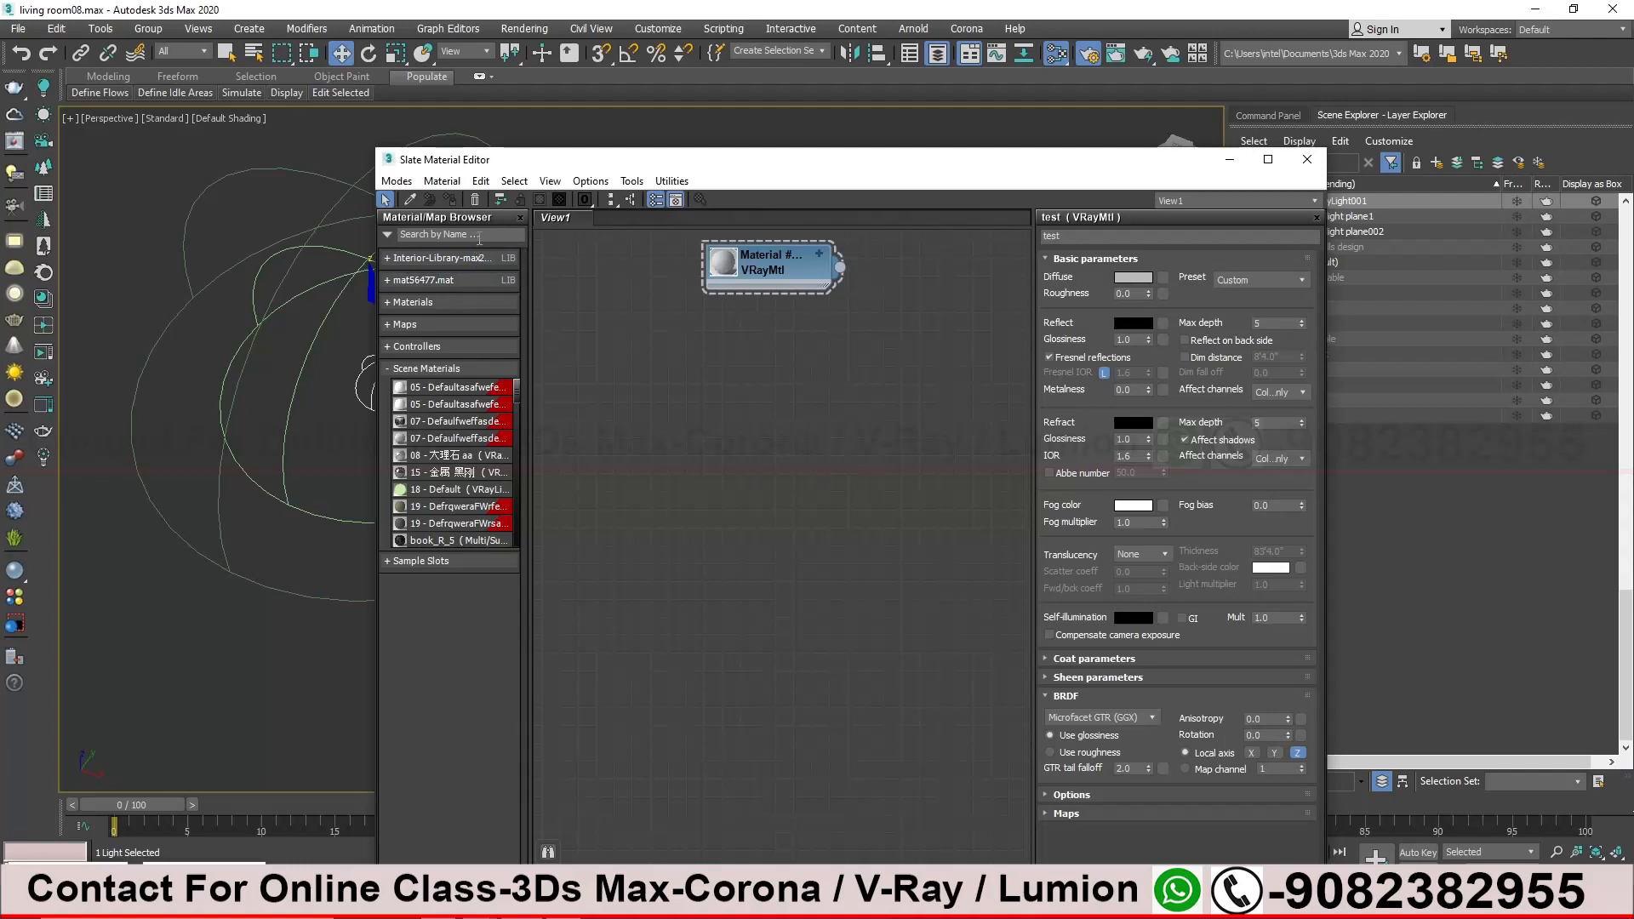
{"action": "left_click_drag", "start_coordinate": [515, 162], "coordinate": [529, 165]}
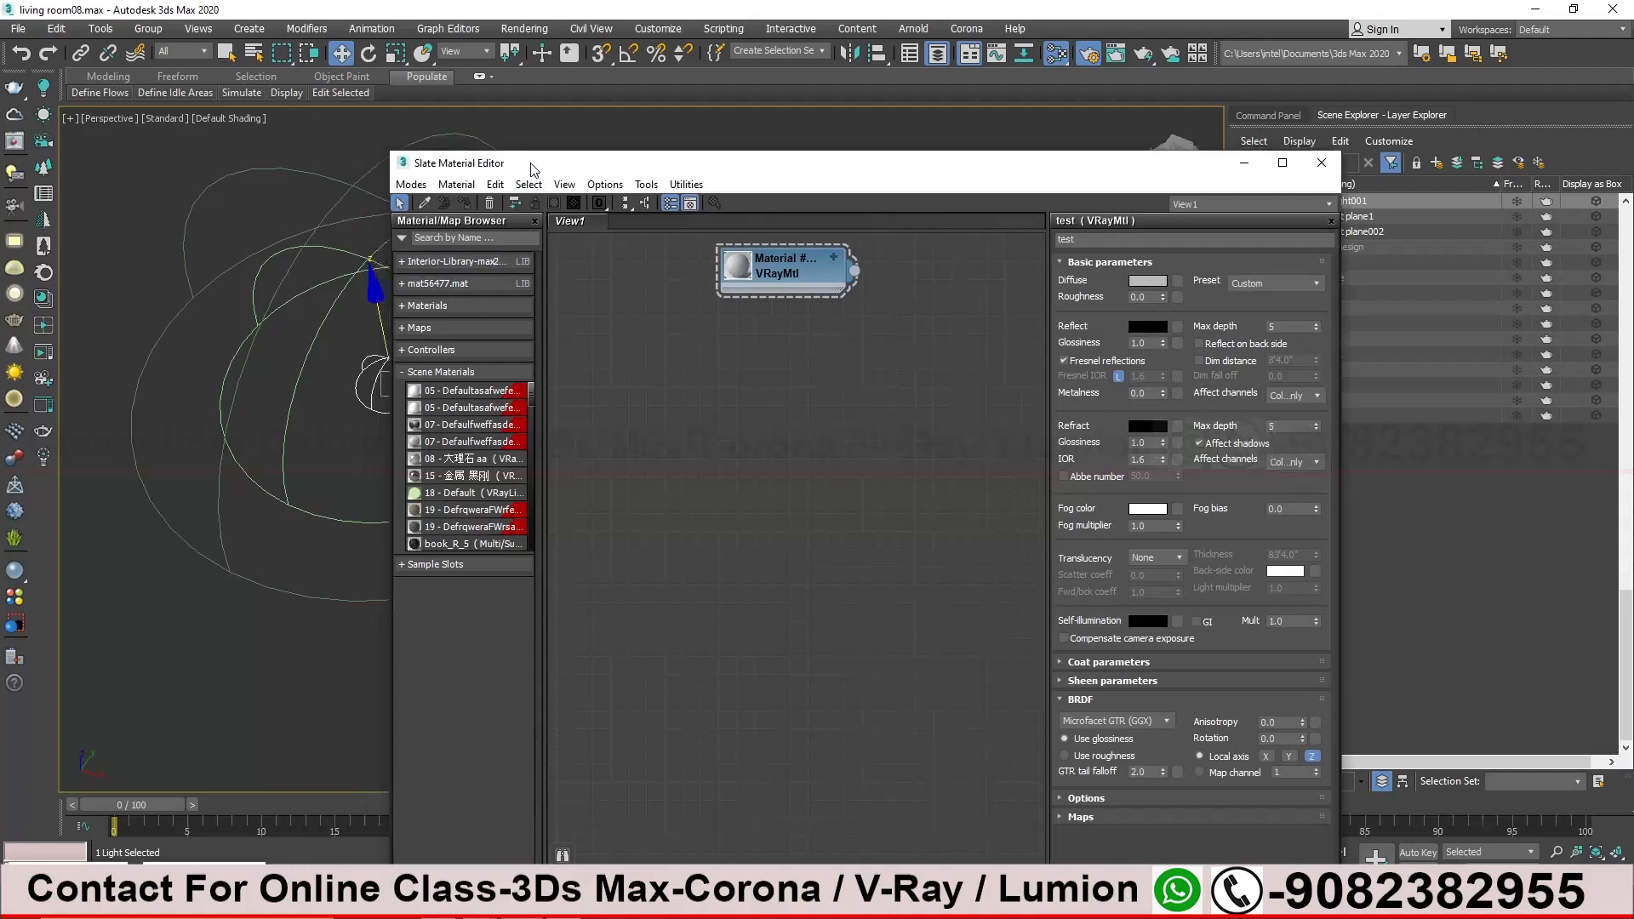
{"action": "left_click", "coordinate": [514, 234]}
{"action": "type", "text": "vrayhdi"}
Switch to Word, start a blank document, and write the note "HDRI MAP- material- Vrayhdri"
{"action": "key", "text": "super"}
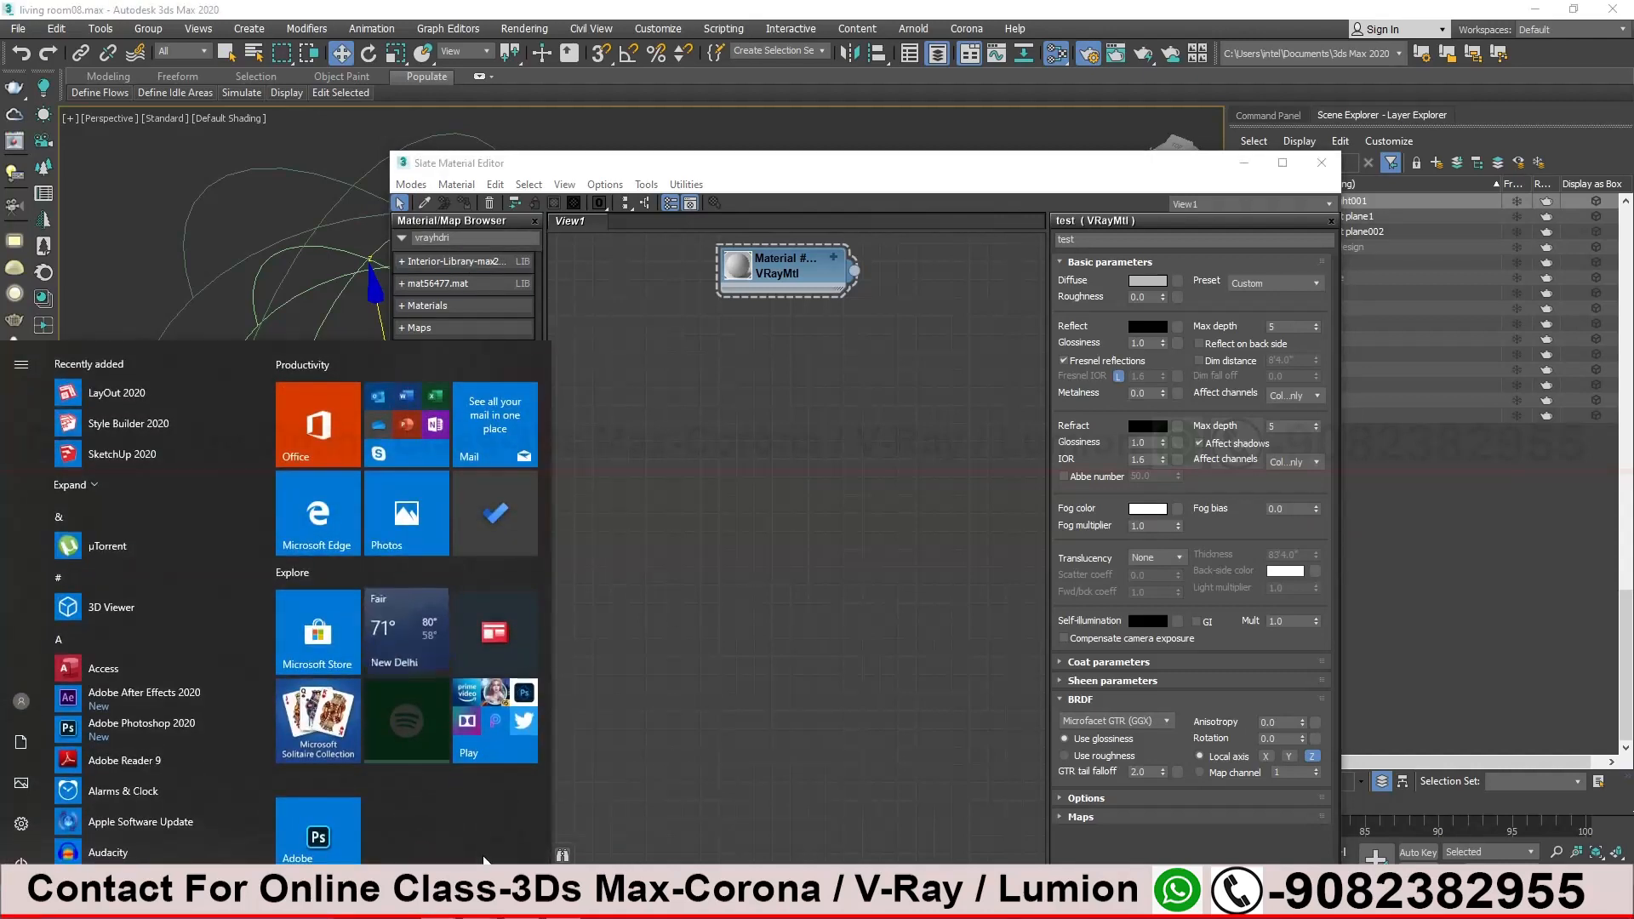
{"action": "type", "text": "word"}
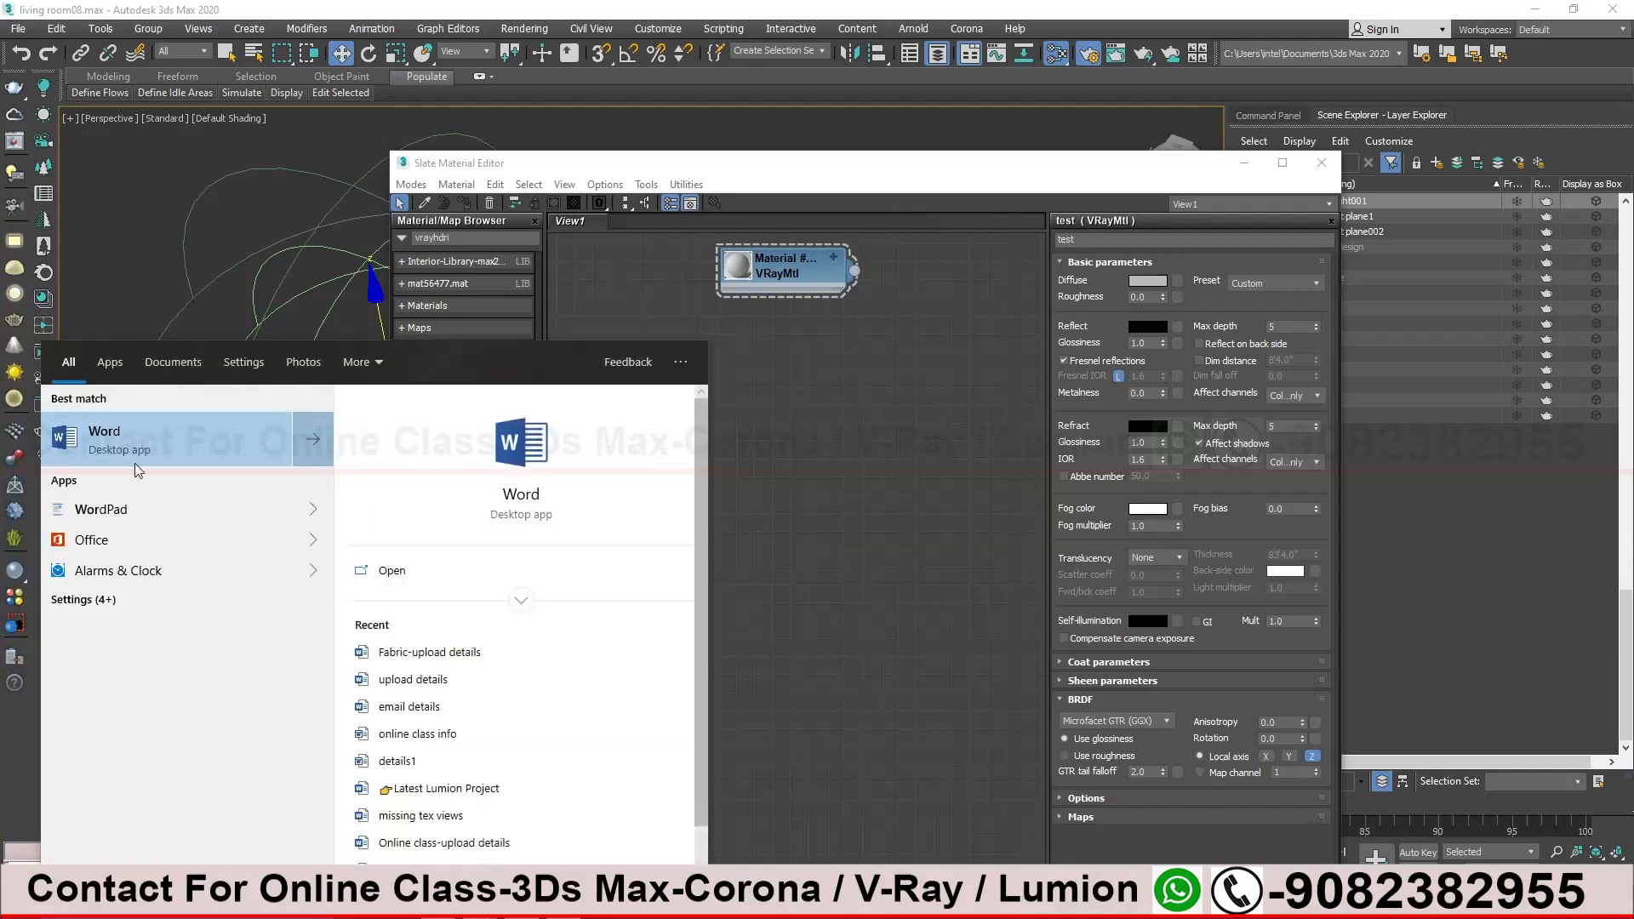
{"action": "left_click", "coordinate": [115, 427]}
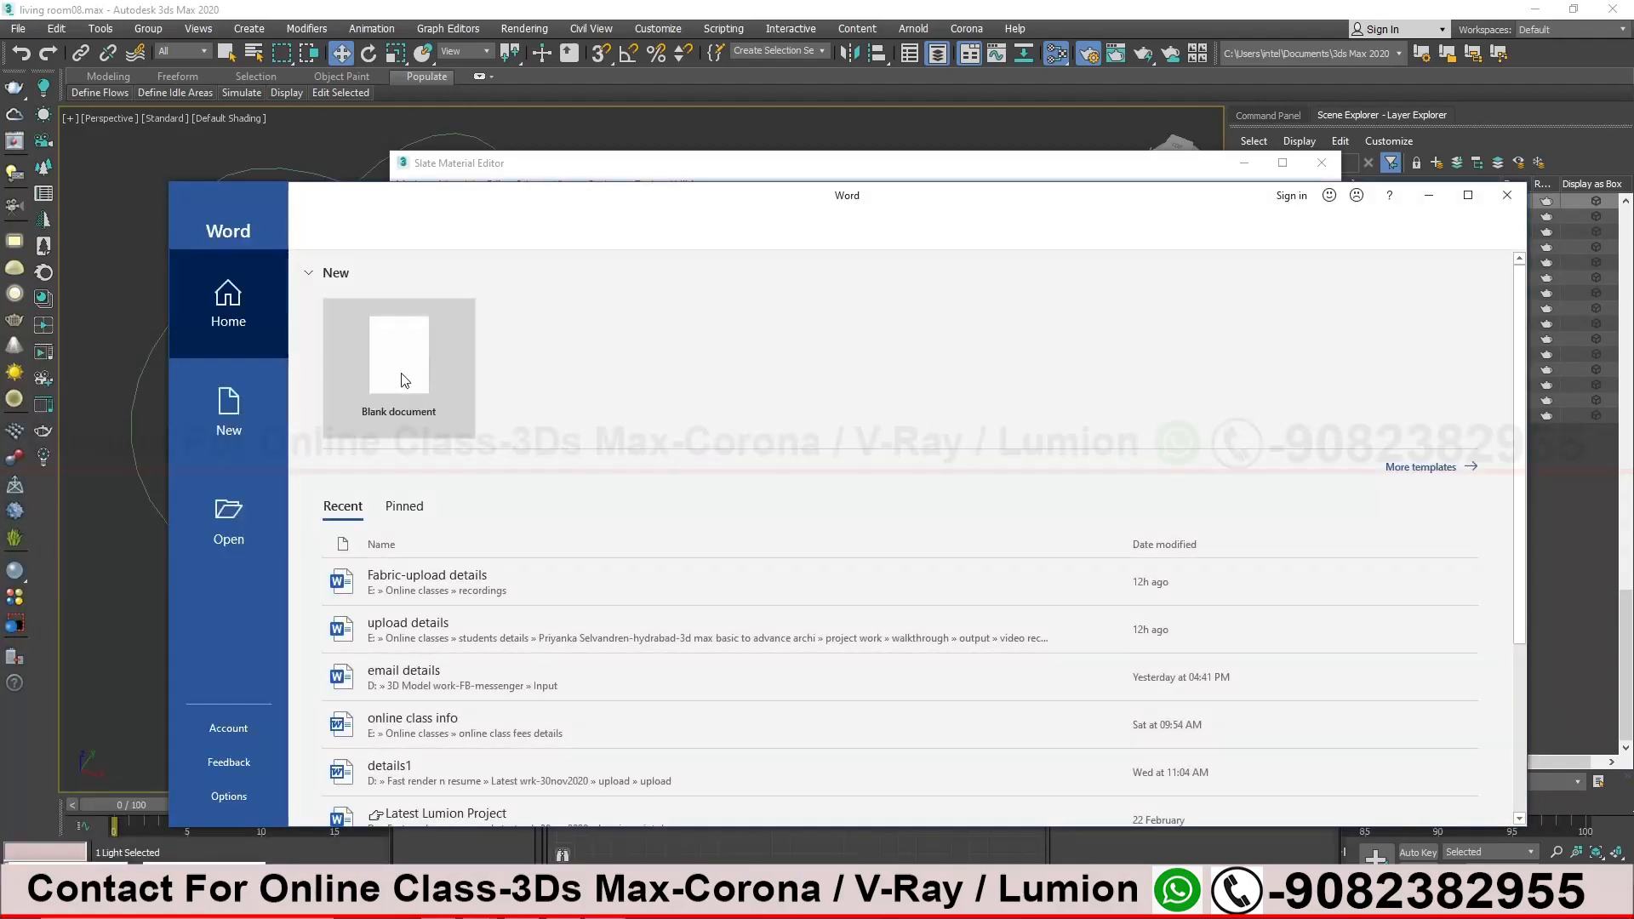
{"action": "left_click", "coordinate": [402, 377]}
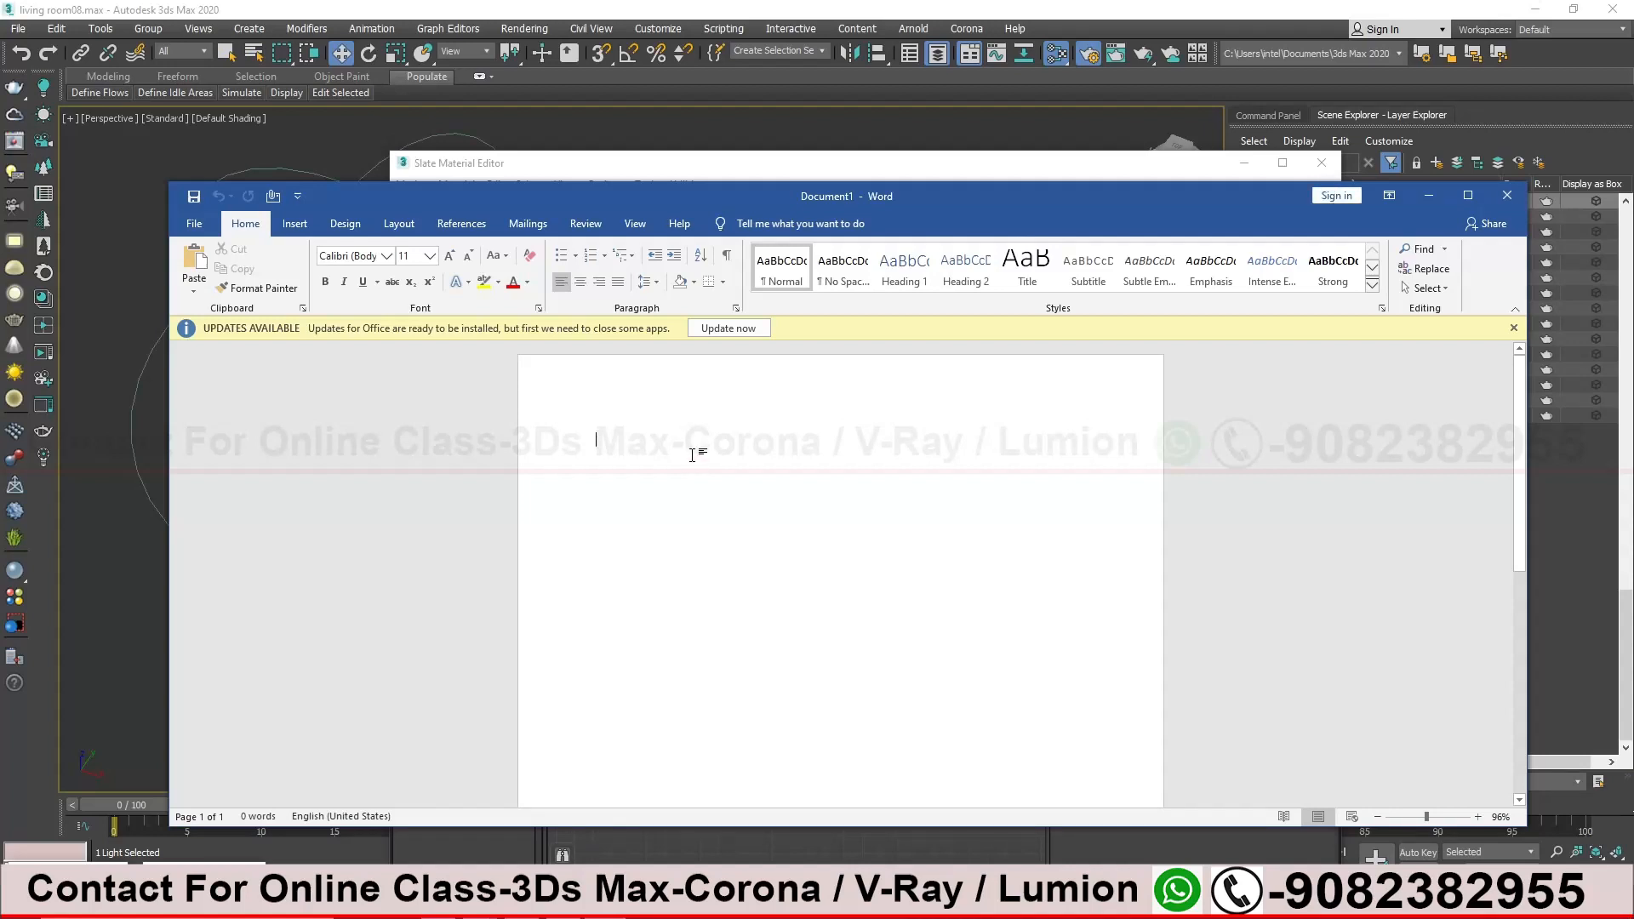
{"action": "type", "text": "HDRI"}
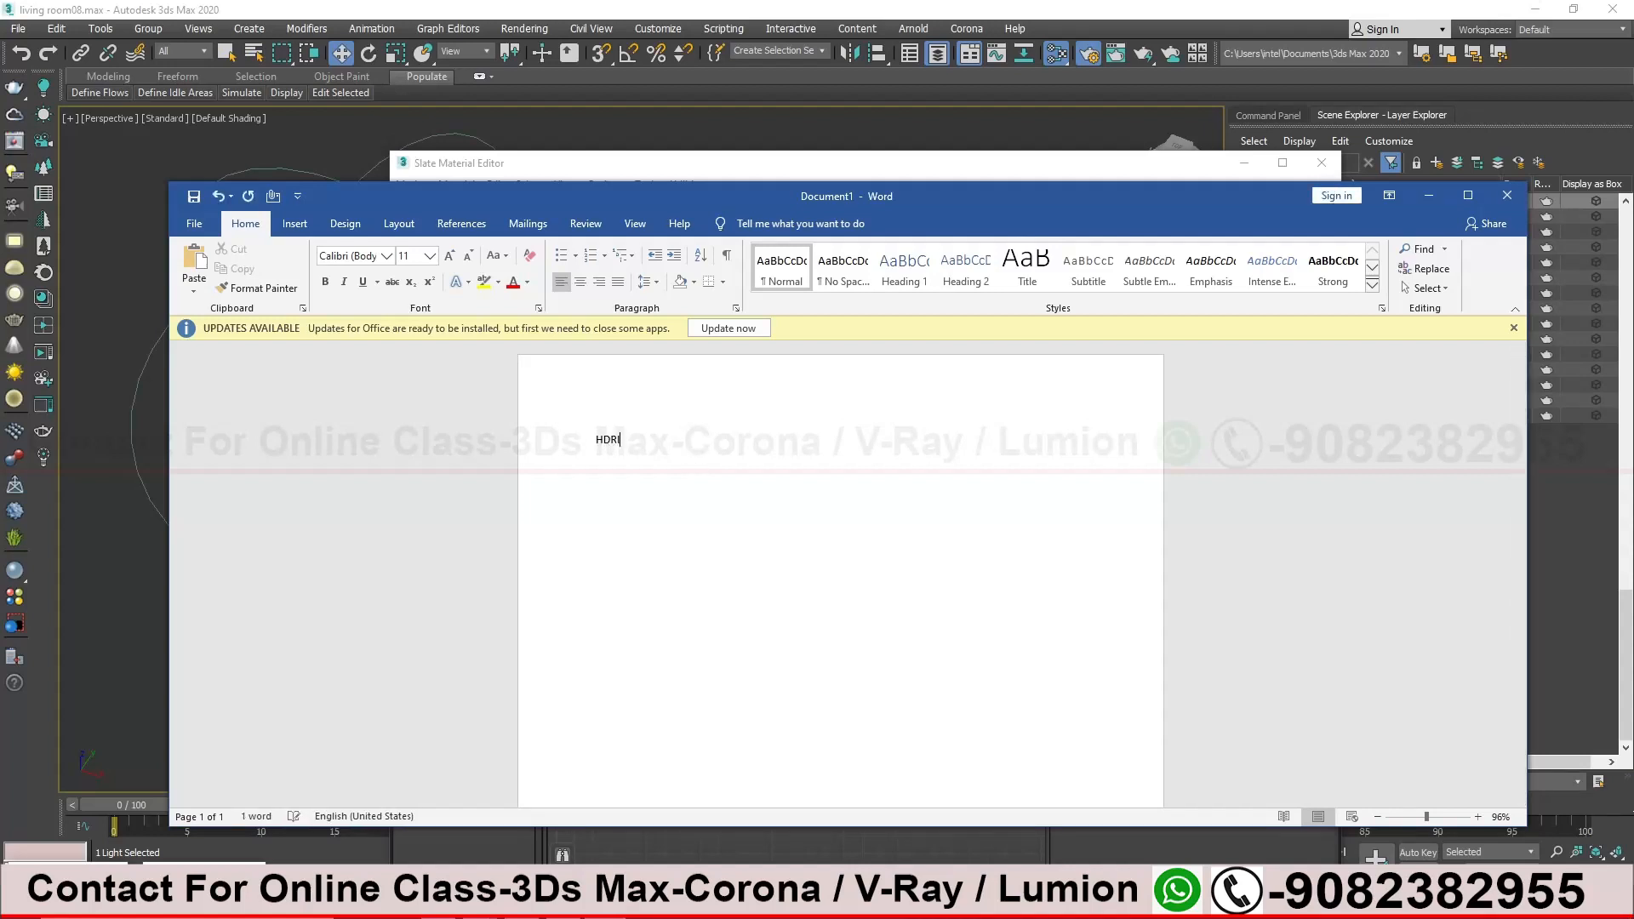
{"action": "type", "text": " MAP- material- Vray"}
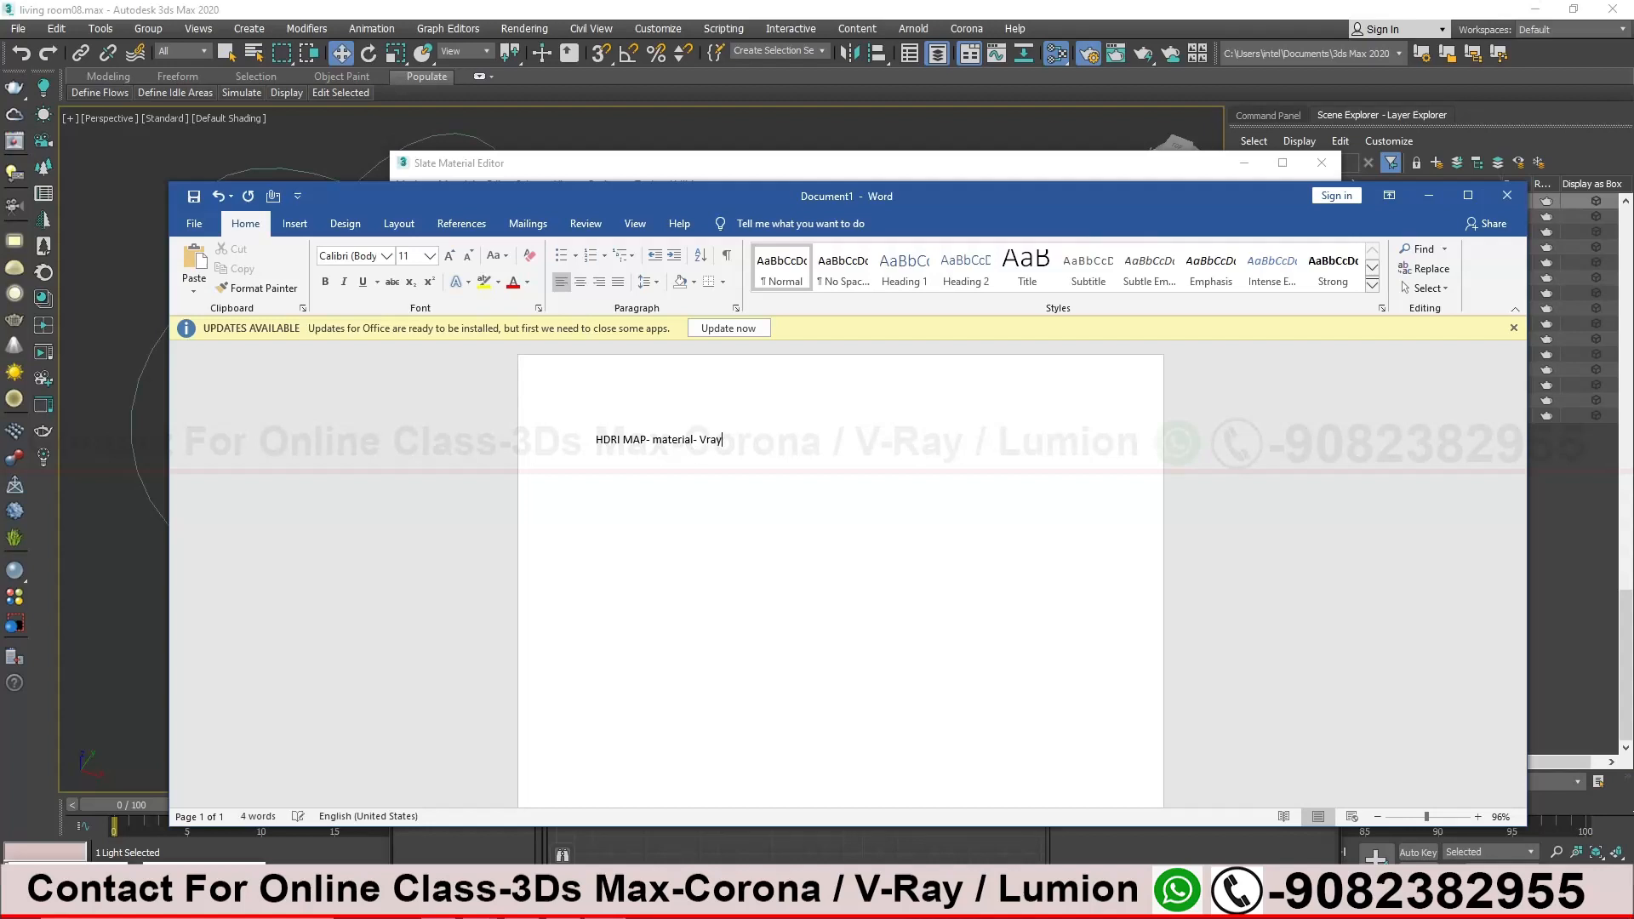
{"action": "type", "text": "hdri"}
{"action": "left_click_drag", "start_coordinate": [749, 184], "coordinate": [1119, 461]}
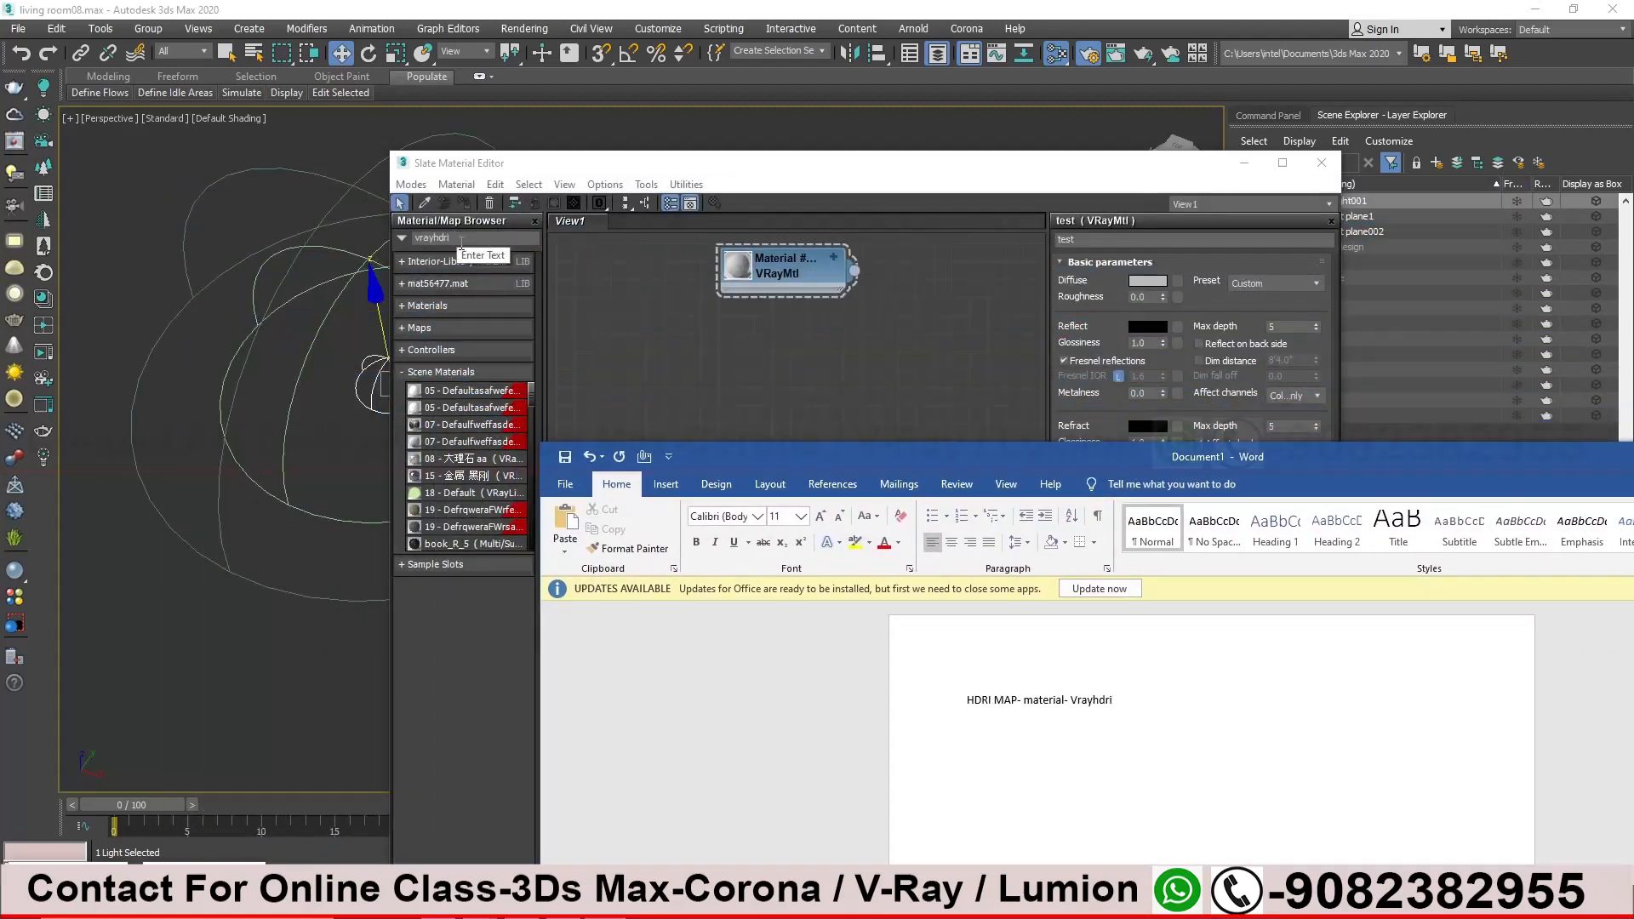
Reposition the material editor and the notes document, and add the line "Max 2017 n lower" above the HDRI note
{"action": "left_click_drag", "start_coordinate": [558, 167], "coordinate": [395, 140]}
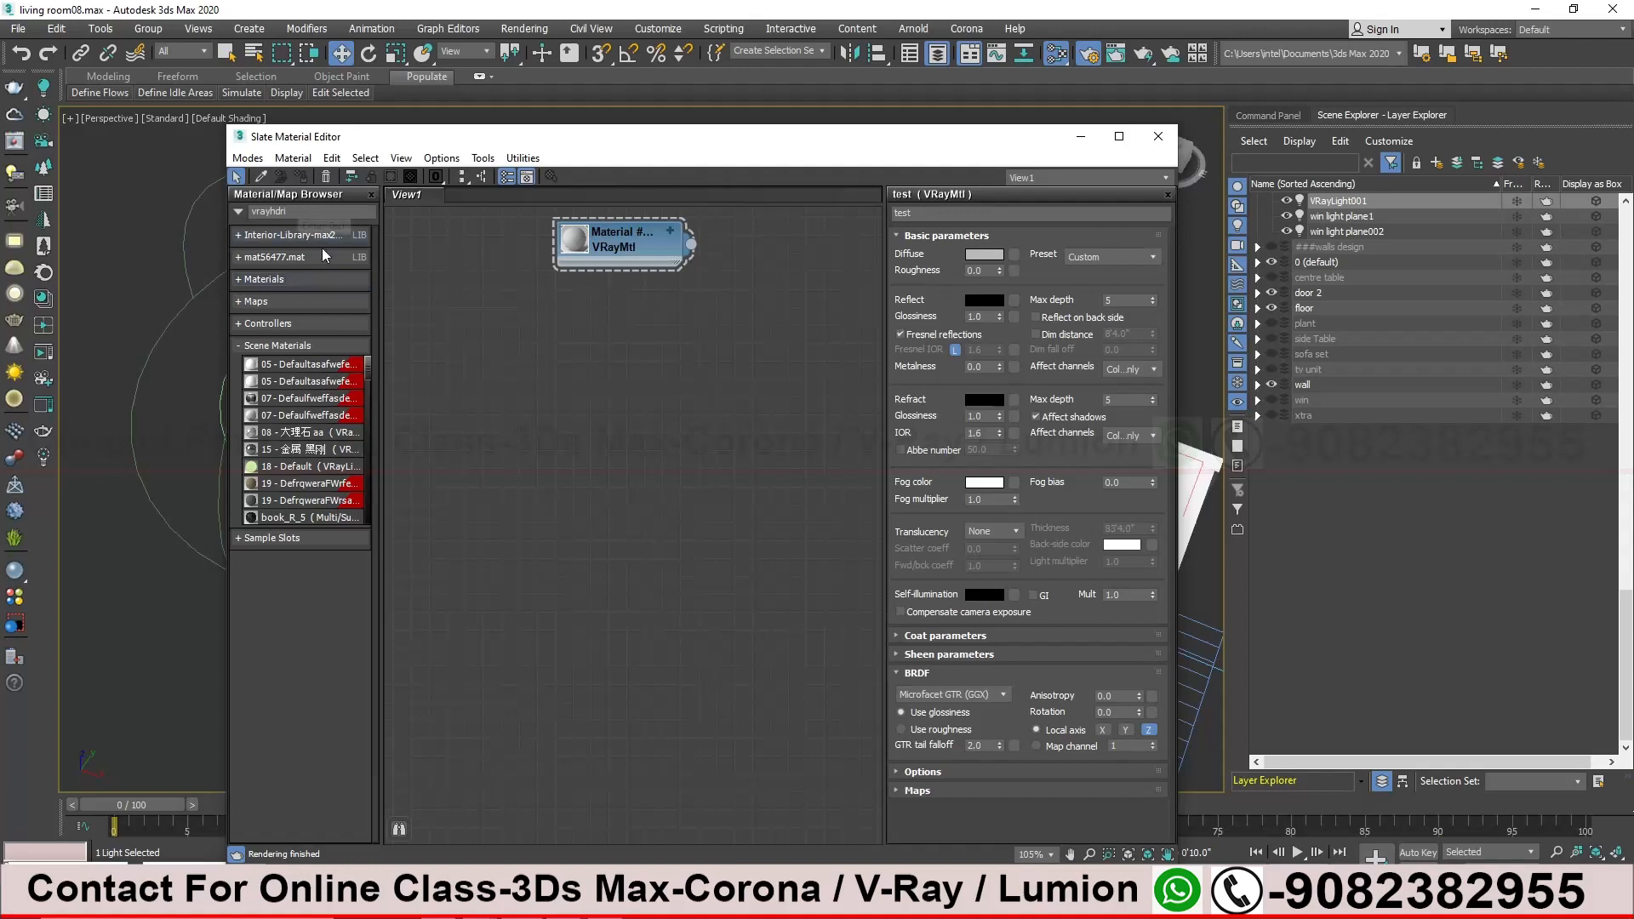
{"action": "left_click", "coordinate": [626, 898]}
{"action": "left_click_drag", "start_coordinate": [973, 463], "coordinate": [794, 312]}
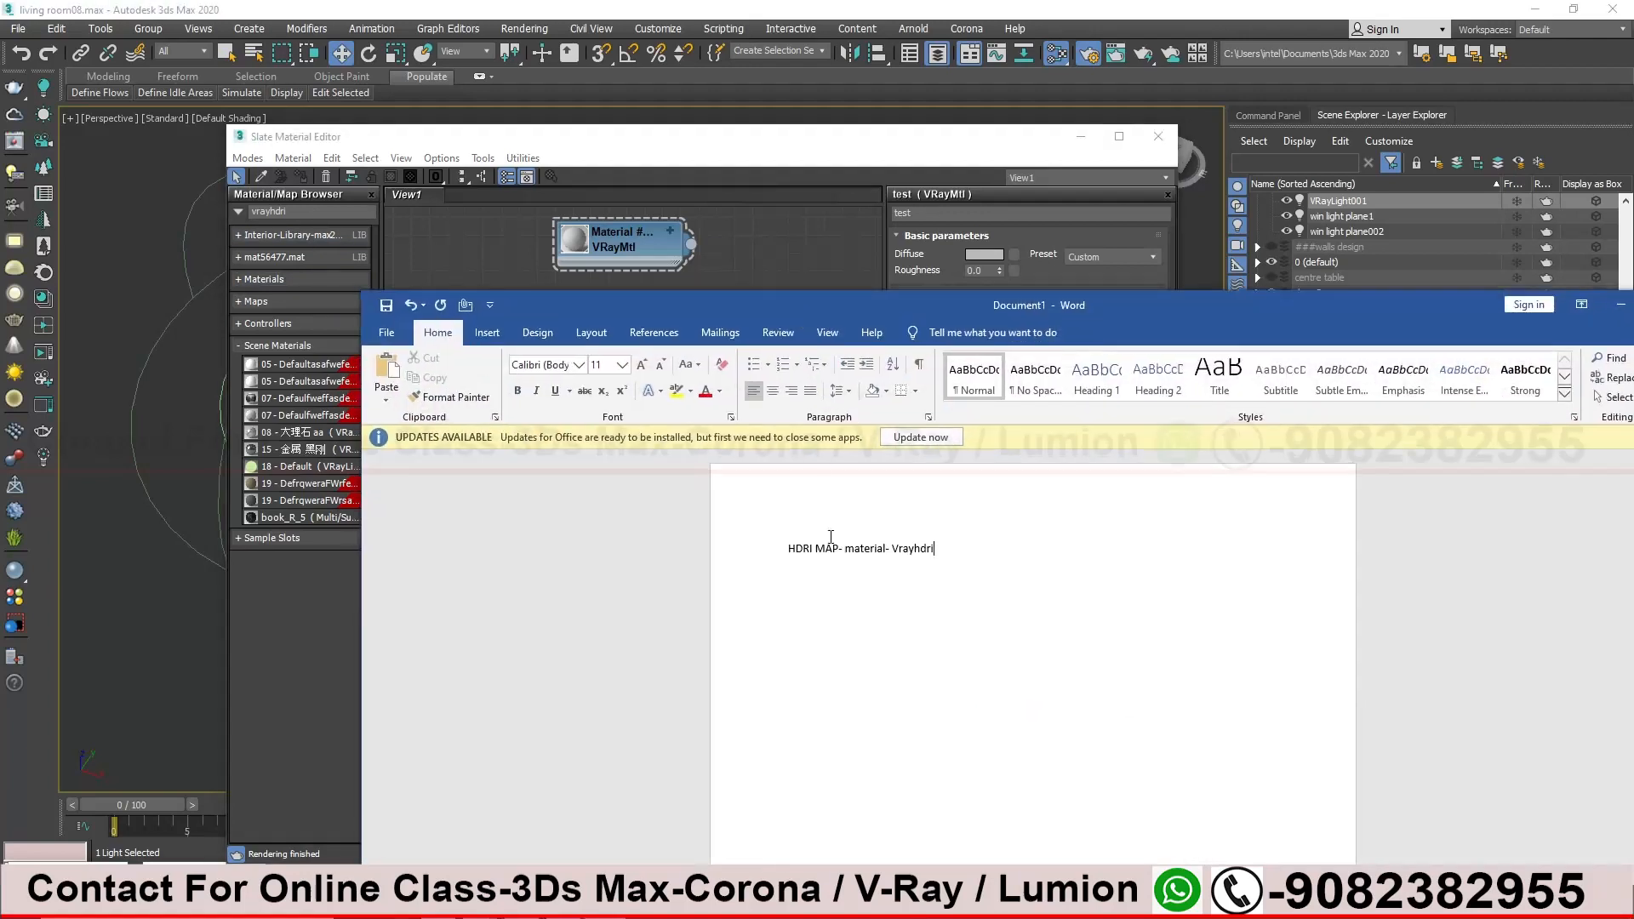
{"action": "key", "text": "Home"}
{"action": "key", "text": "Return"}
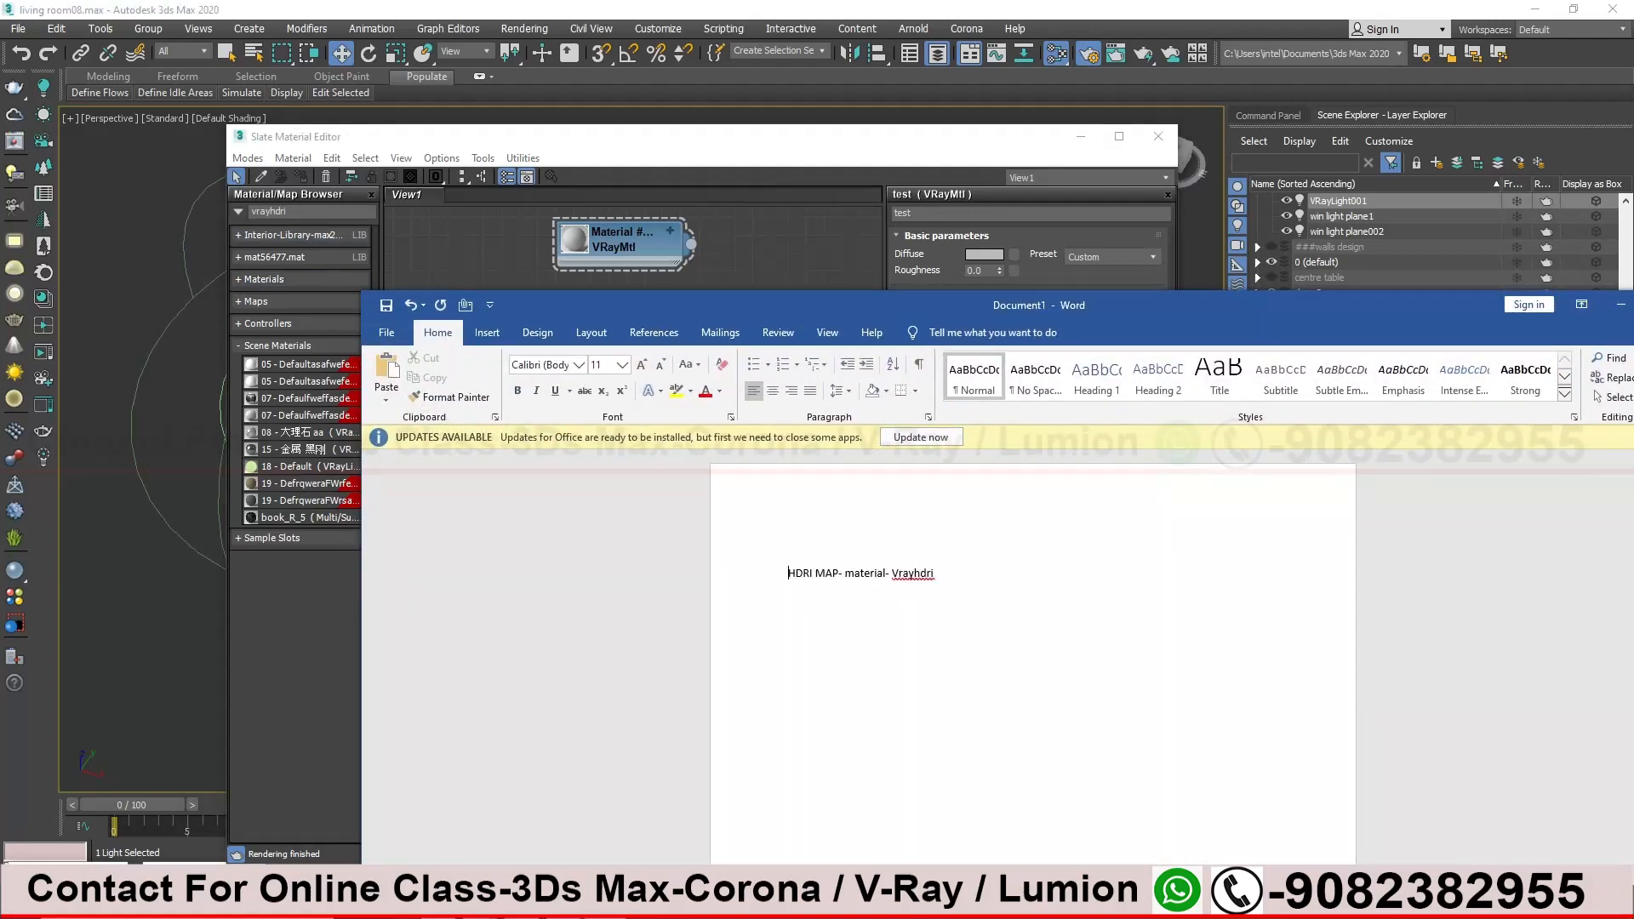
{"action": "type", "text": "Max 2017 n loewe"}
{"action": "key", "text": "BackSpace"}
{"action": "key", "text": "BackSpace"}
{"action": "key", "text": "BackSpace"}
{"action": "type", "text": "we"}
Duplicate the "Max 2017 n lower" line below the HDRI note, leaving a blank line between them
{"action": "left_click", "coordinate": [755, 547]}
{"action": "key", "text": "ctrl+c"}
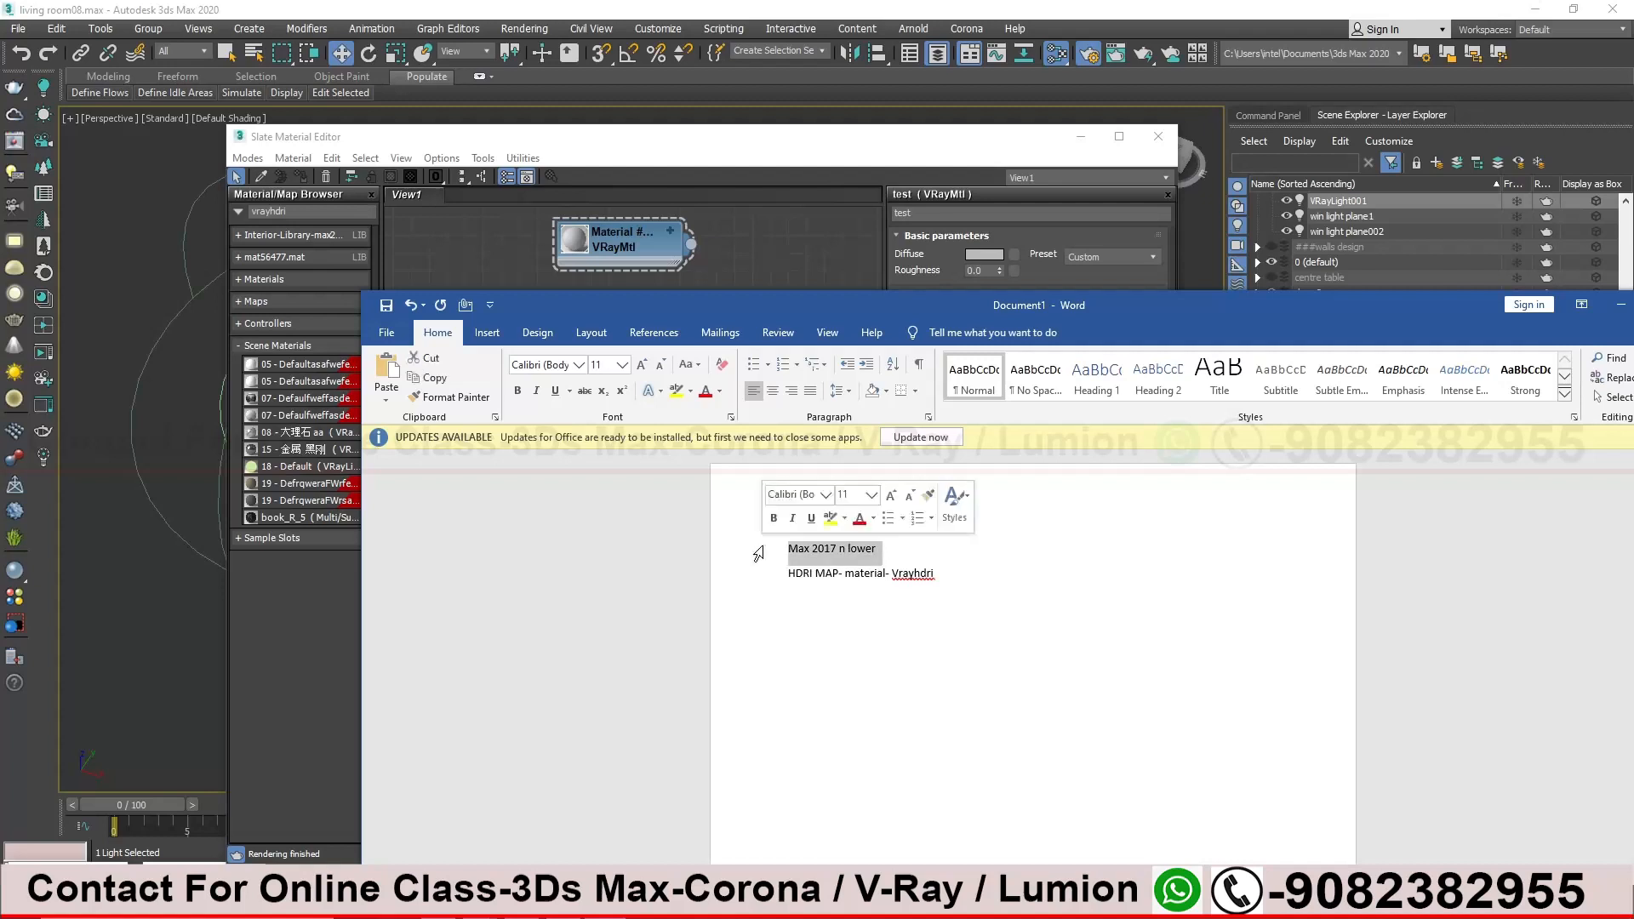
{"action": "left_click", "coordinate": [986, 572]}
{"action": "left_click_drag", "start_coordinate": [1334, 302], "coordinate": [1139, 162]}
{"action": "left_click", "coordinate": [1473, 787]}
{"action": "left_click", "coordinate": [1473, 786]}
{"action": "left_click", "coordinate": [1473, 786]}
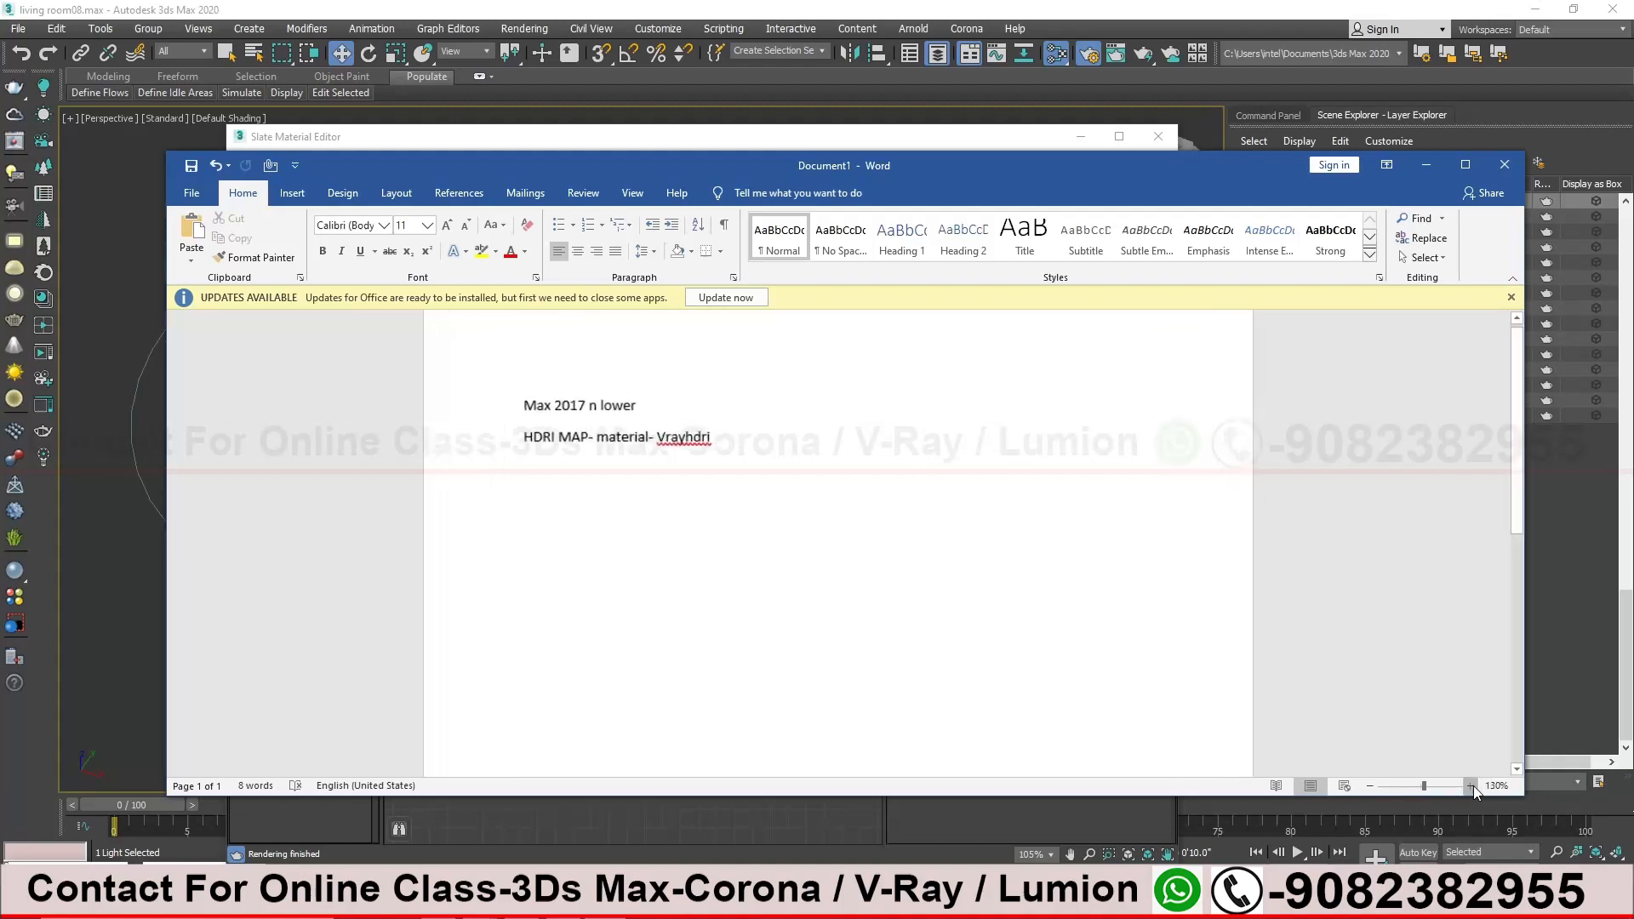
{"action": "left_click", "coordinate": [1473, 786]}
{"action": "left_click", "coordinate": [1473, 786]}
{"action": "left_click", "coordinate": [1472, 786]}
{"action": "left_click", "coordinate": [1473, 786]}
{"action": "left_click", "coordinate": [1472, 786]}
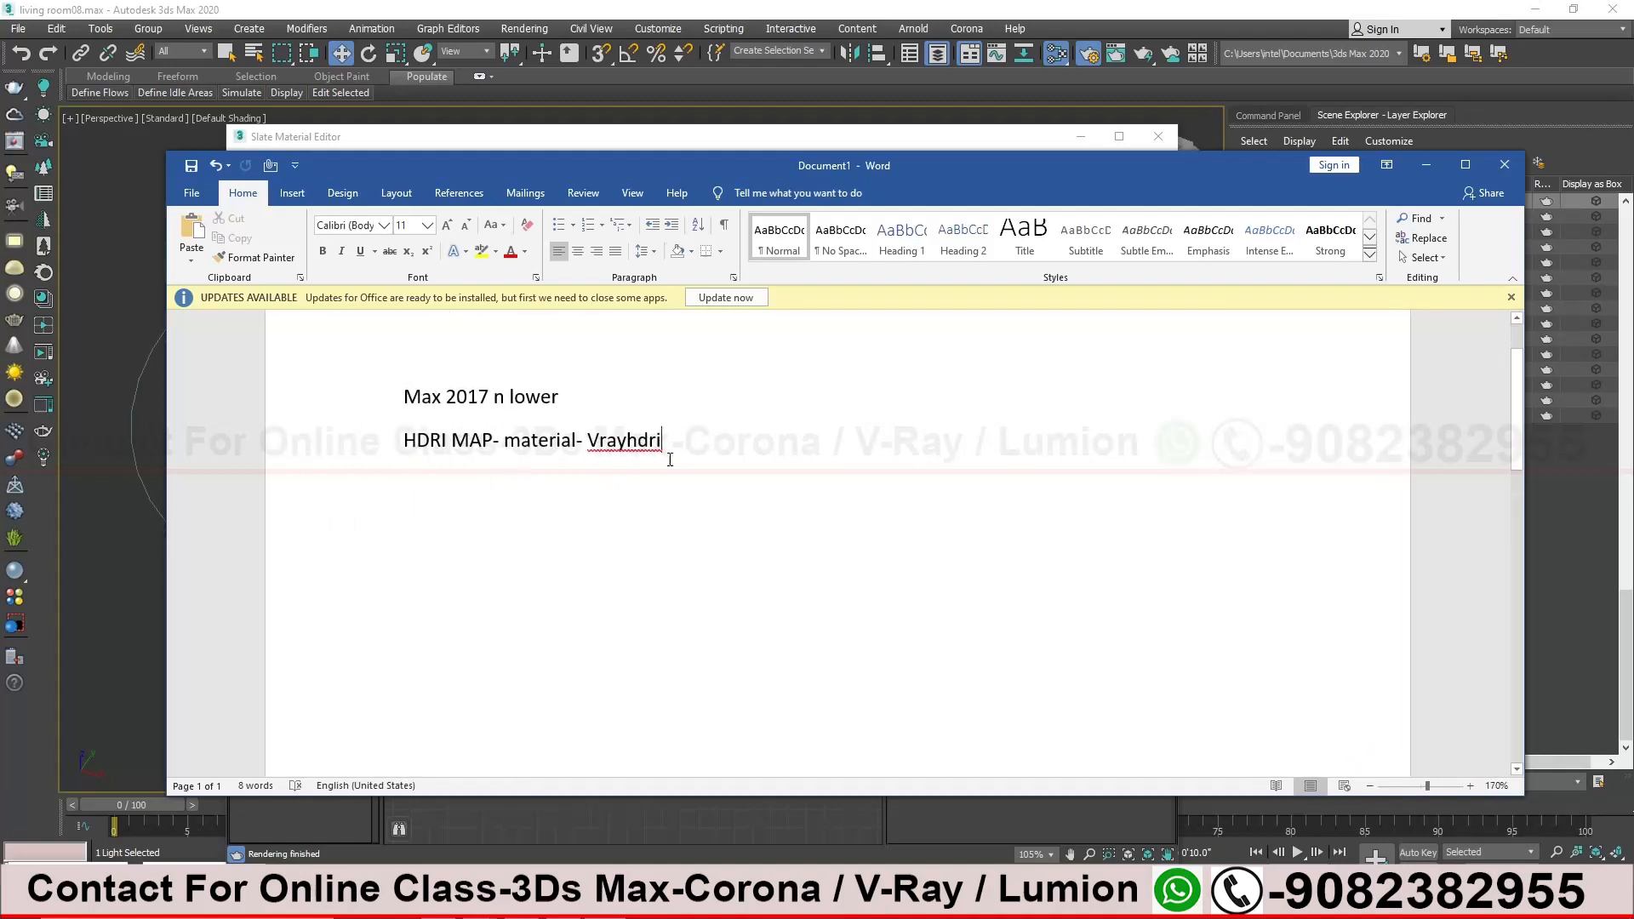
{"action": "key", "text": "Return"}
{"action": "key", "text": "Return"}
{"action": "key", "text": "Return"}
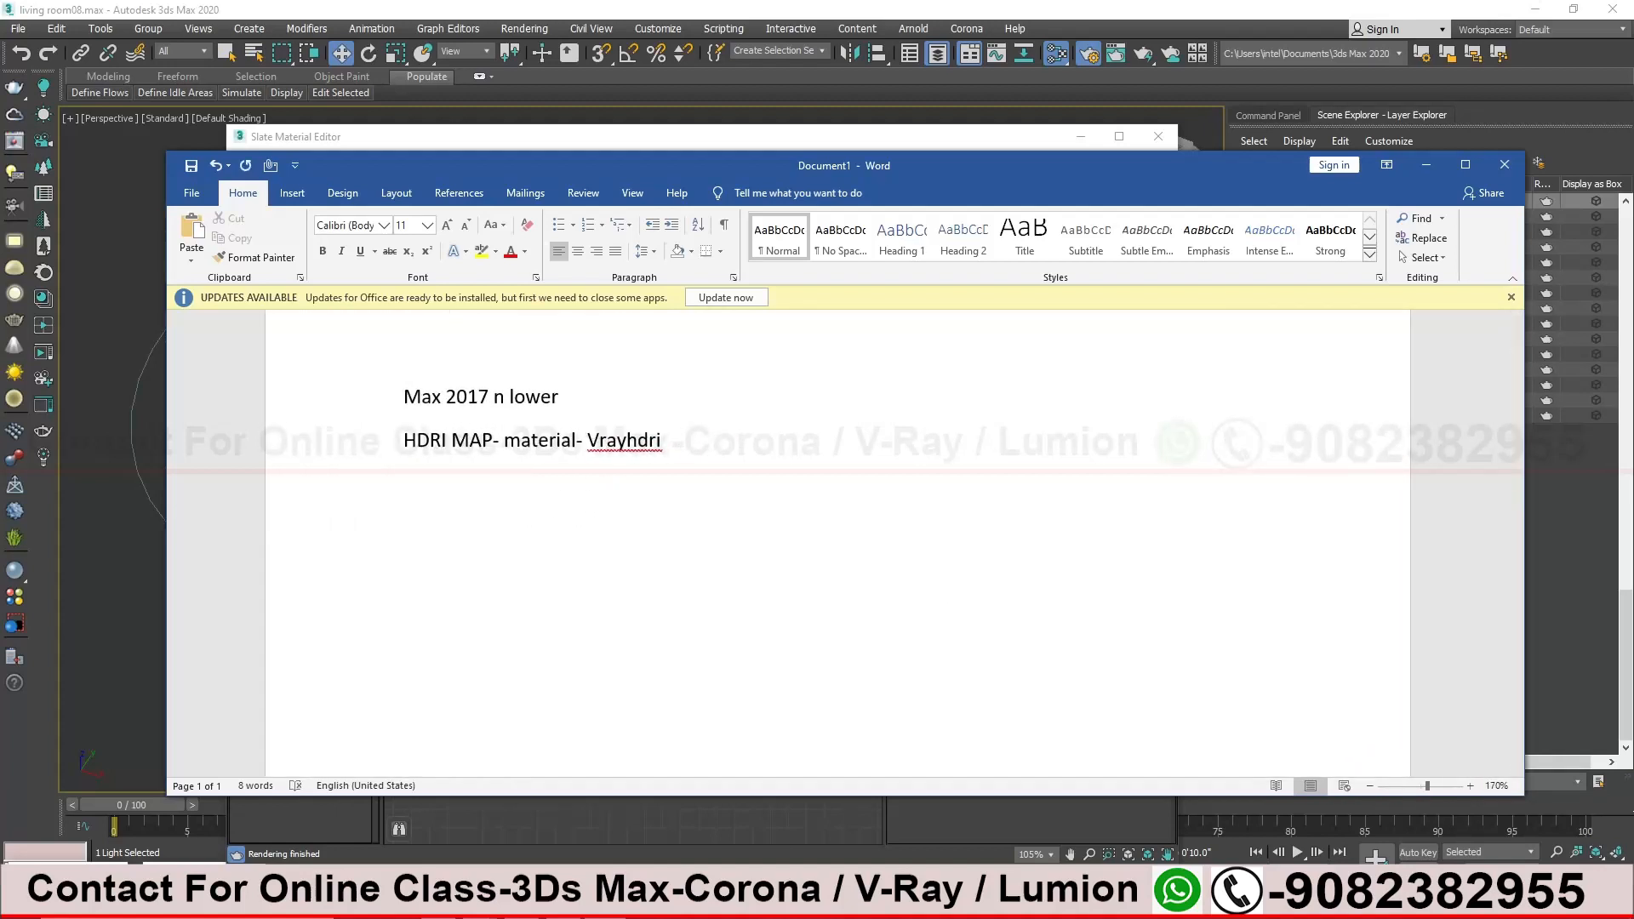
{"action": "key", "text": "ctrl+v"}
Change the duplicated heading to read "Max 2018 n higher"
{"action": "left_click", "coordinate": [488, 528]}
{"action": "key", "text": "BackSpace"}
{"action": "key", "text": "BackSpace"}
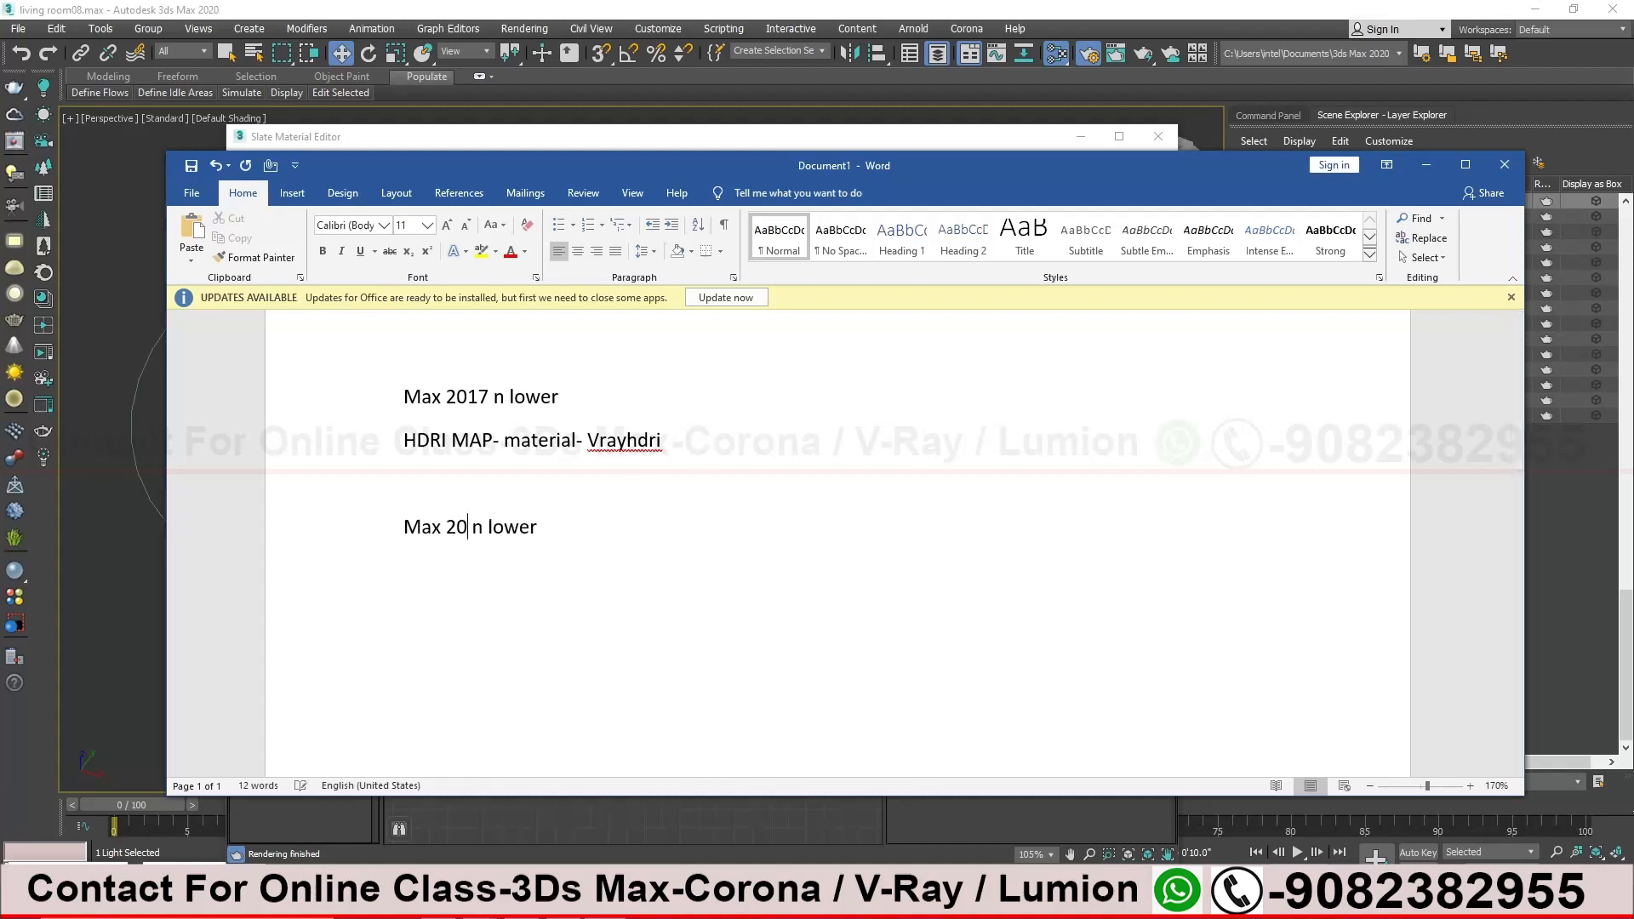
{"action": "type", "text": "20"}
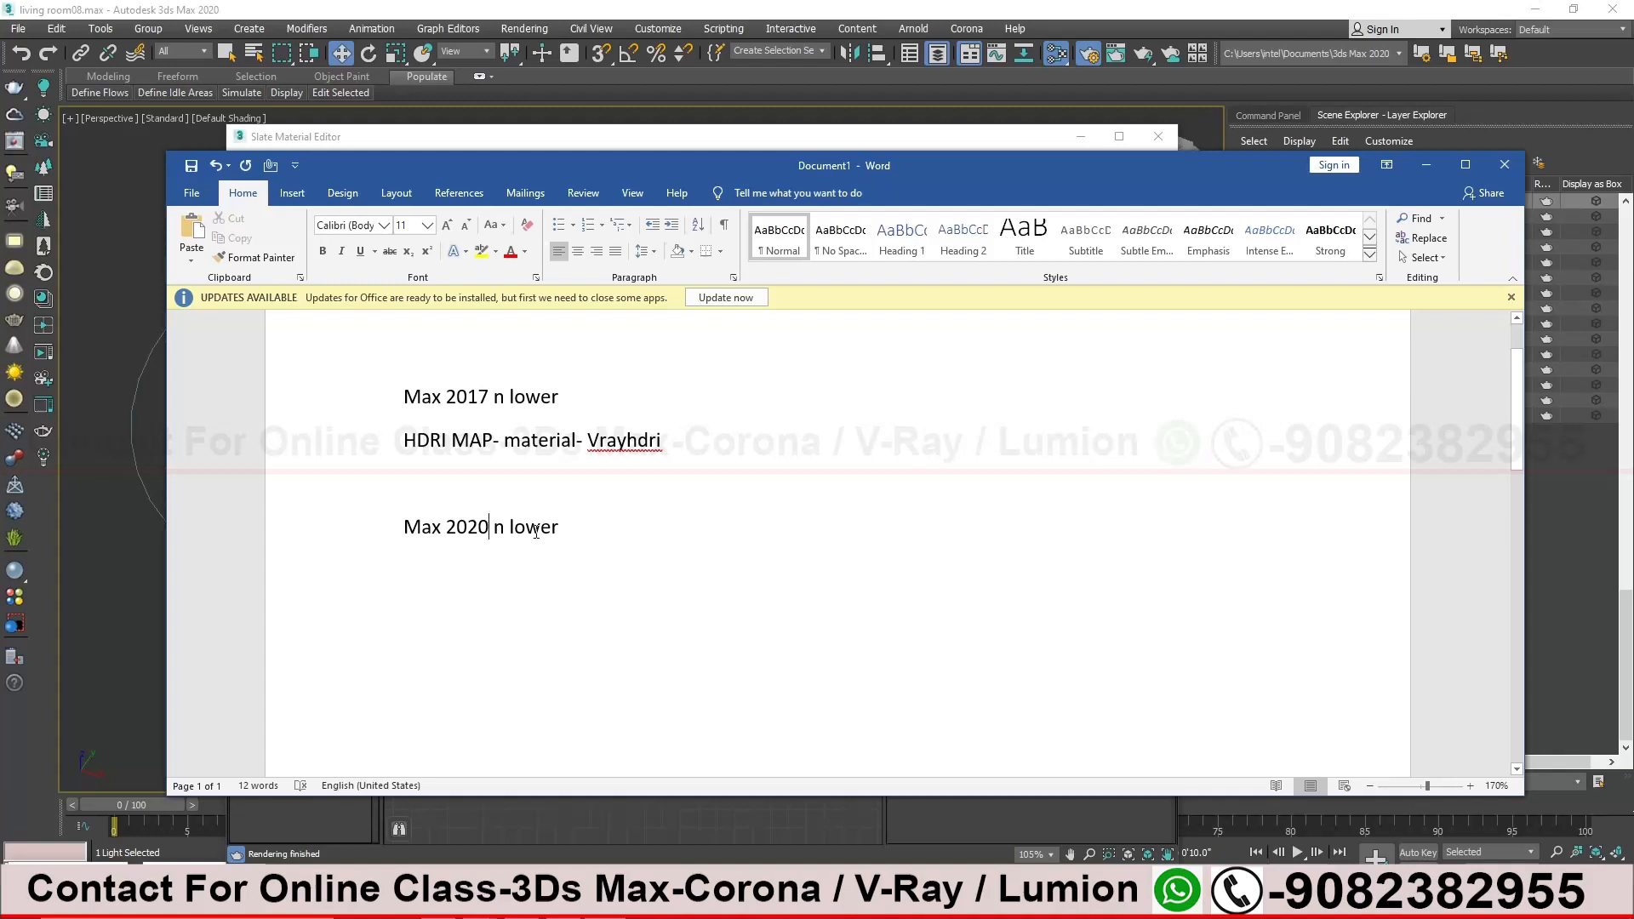
{"action": "left_click_drag", "start_coordinate": [509, 528], "coordinate": [570, 529]}
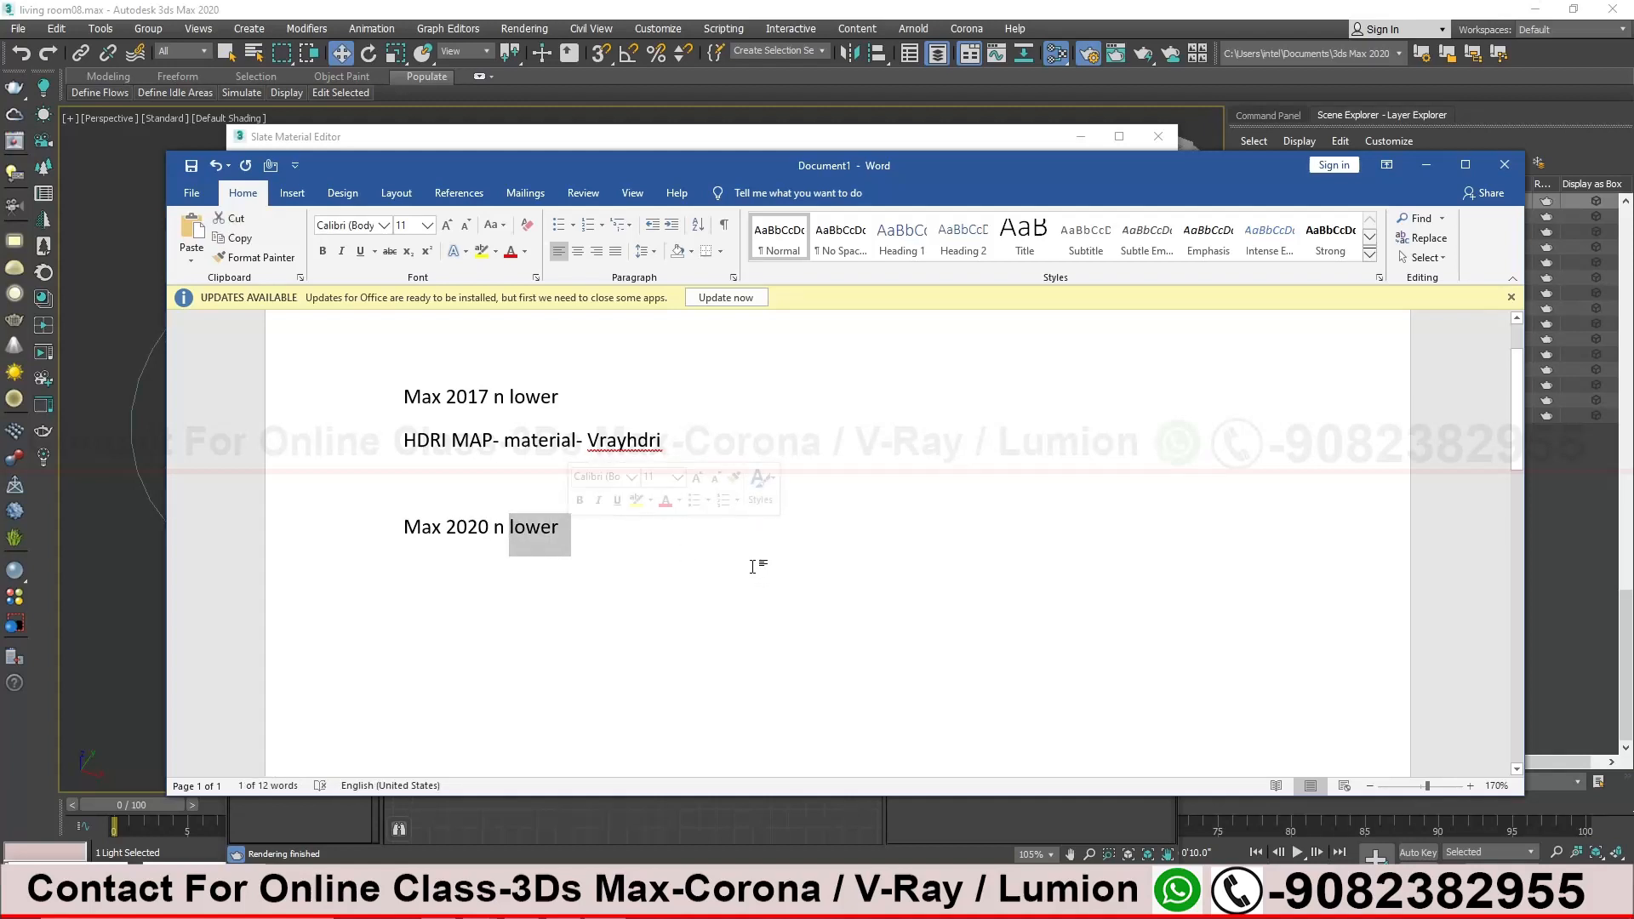
{"action": "type", "text": "higher"}
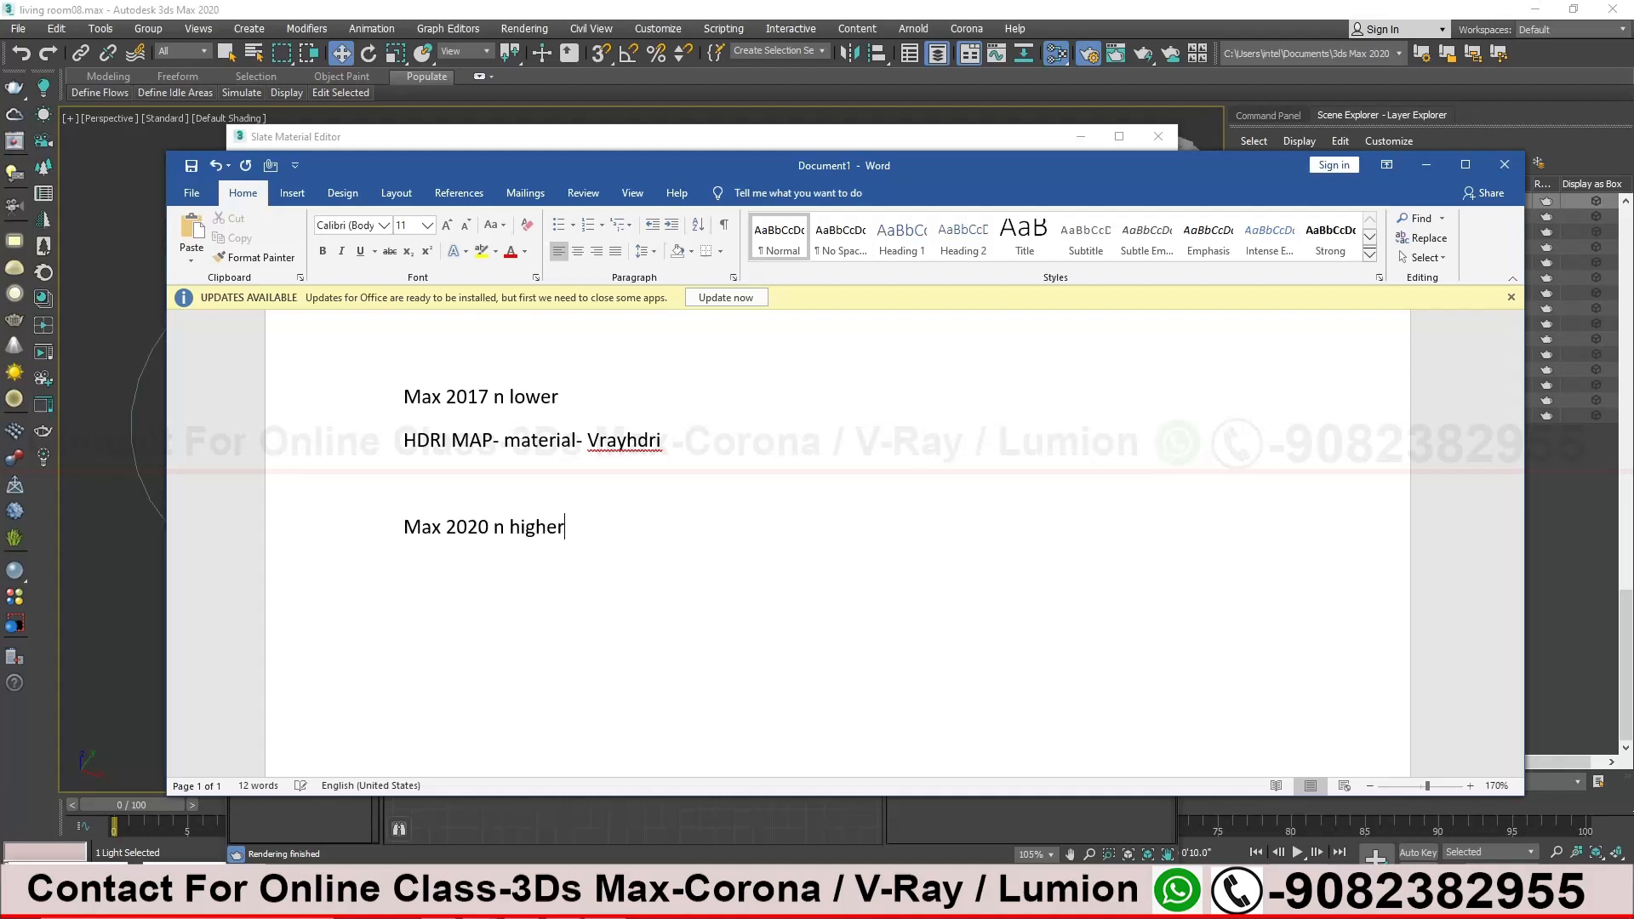
{"action": "left_click_drag", "start_coordinate": [490, 523], "coordinate": [467, 523]}
{"action": "type", "text": "18"}
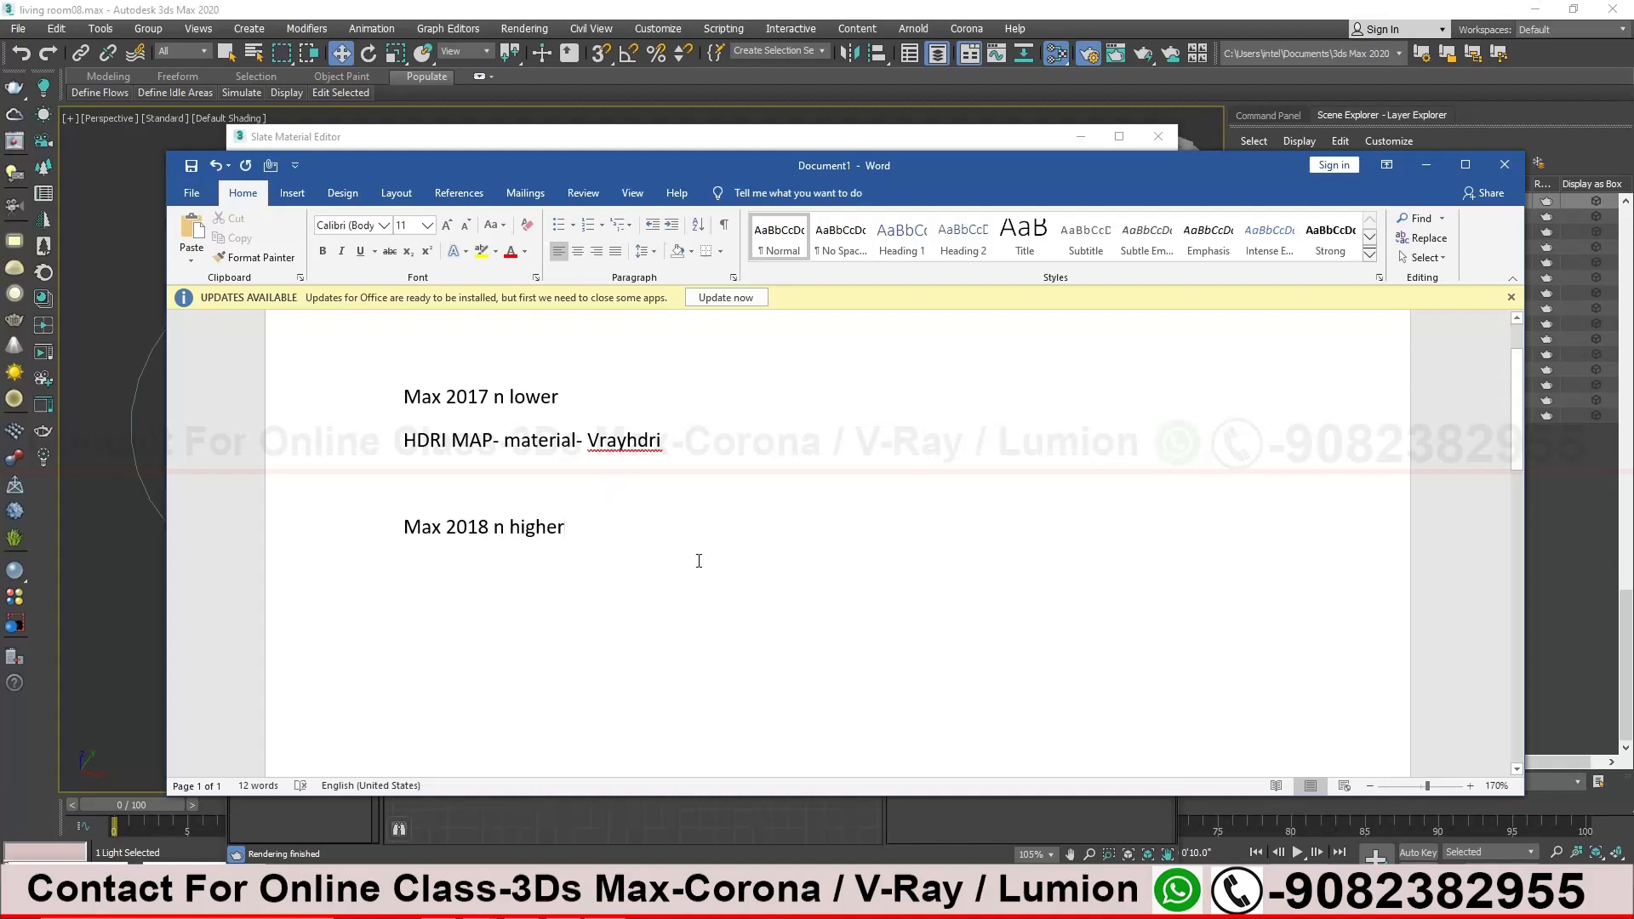
Copy the "HDRI MAP- material- Vrayhdri" line and paste it under the "Max 2018 n higher" heading
{"action": "left_click_drag", "start_coordinate": [673, 437], "coordinate": [401, 440]}
{"action": "key", "text": "ctrl+c"}
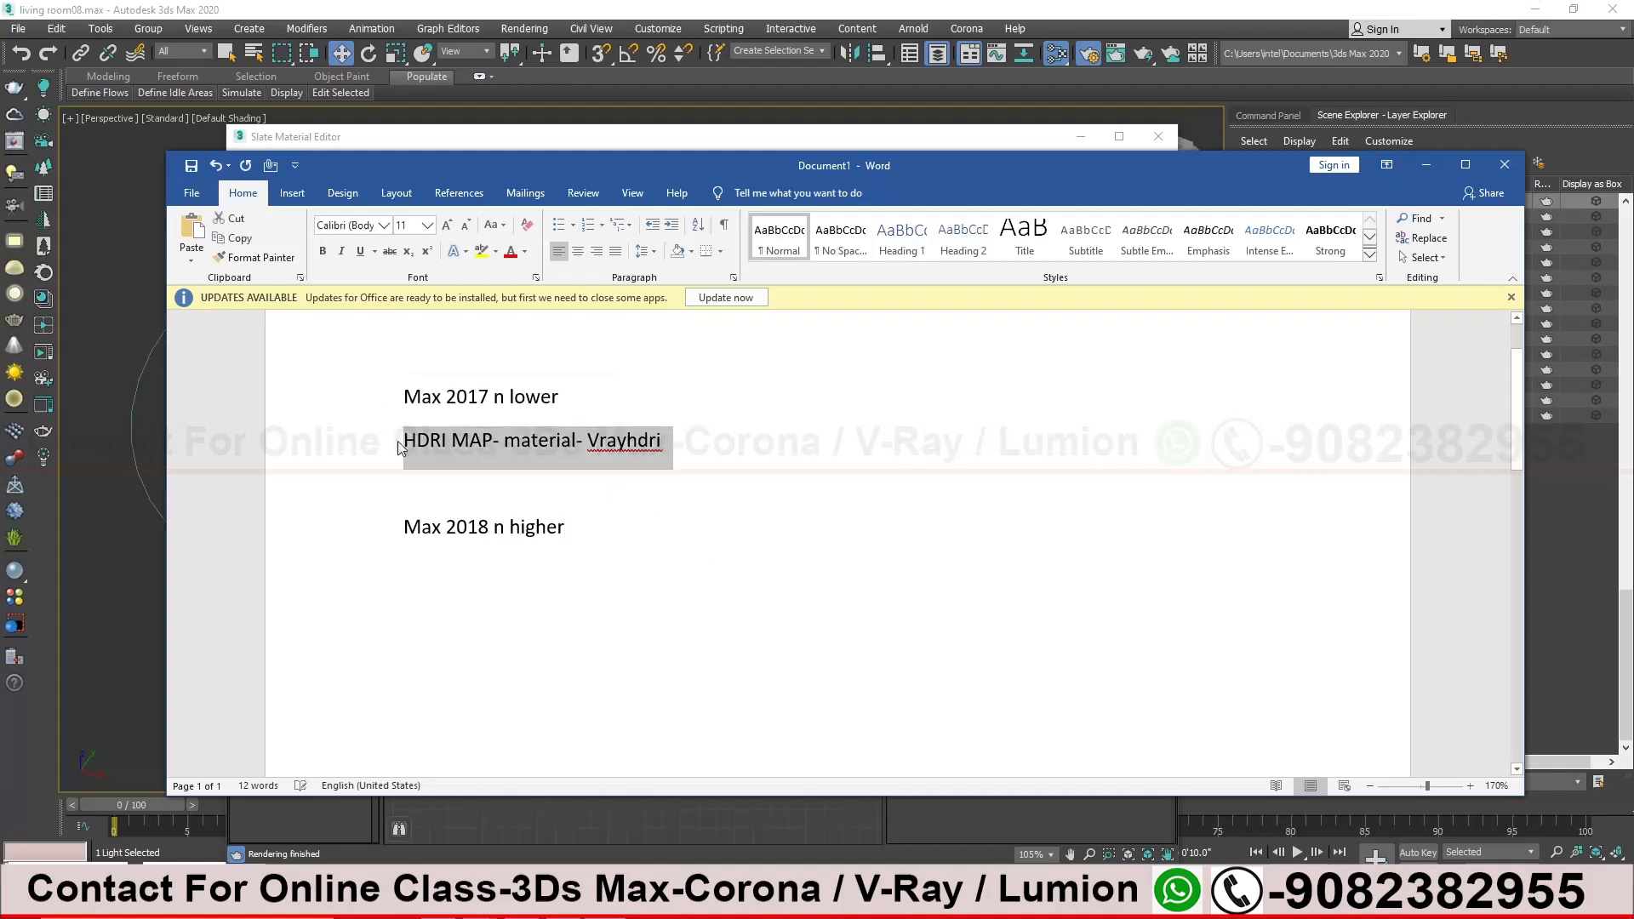
{"action": "left_click", "coordinate": [511, 579]}
{"action": "key", "text": "ctrl+v"}
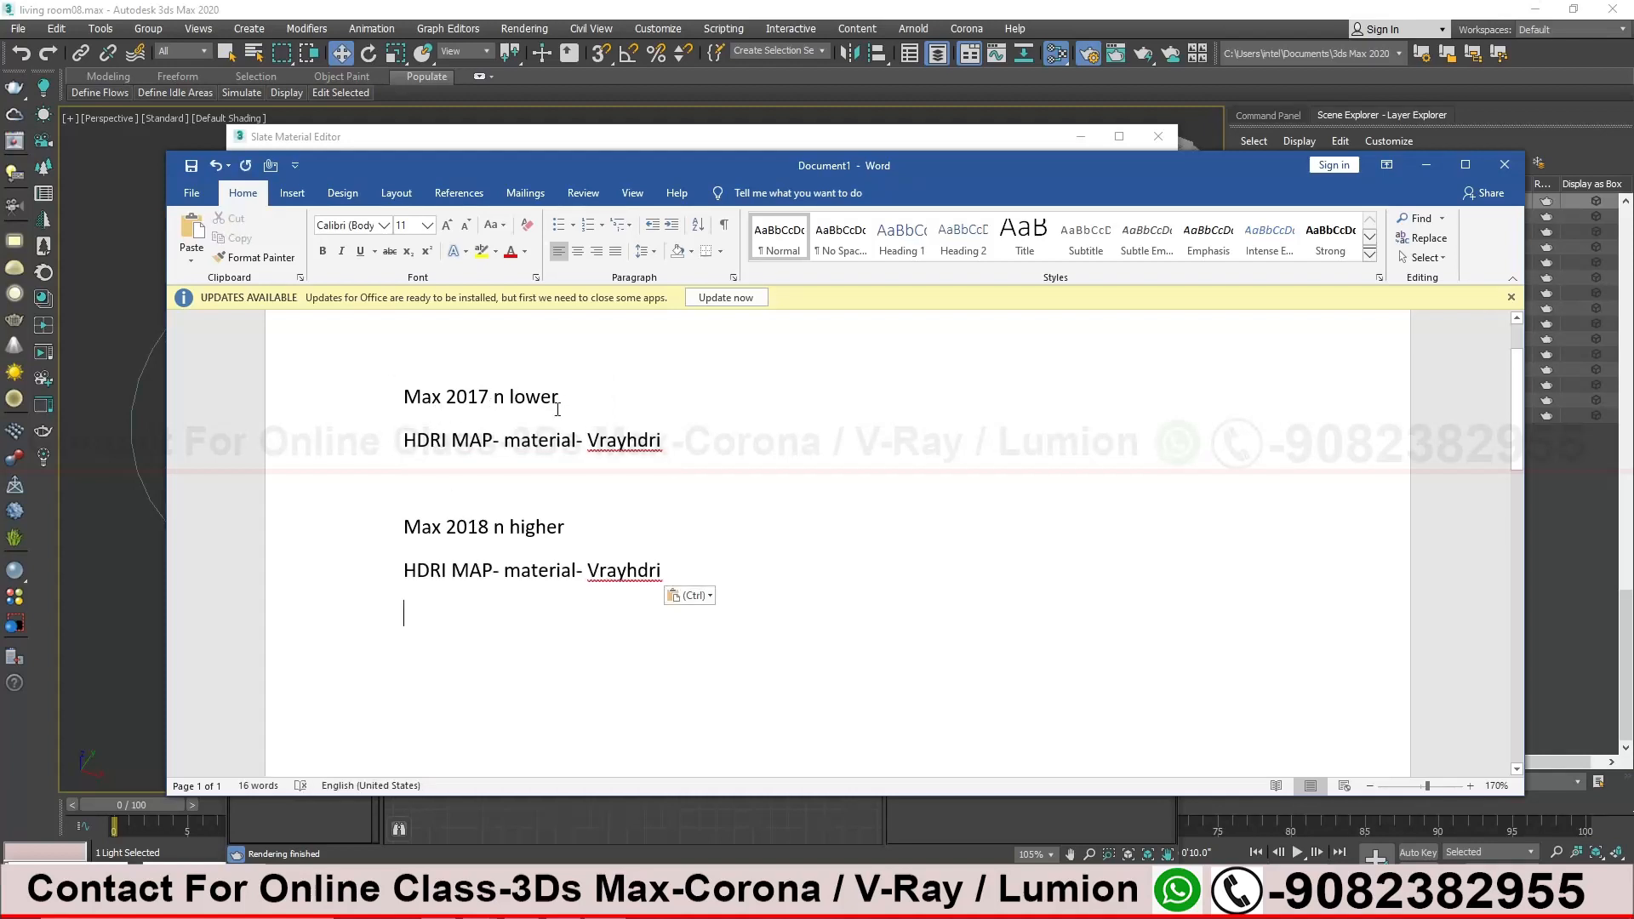
Highlight Vrayhdri in the 2017 note and place the document beside the Slate Material Editor's map search for comparison
{"action": "left_click_drag", "start_coordinate": [589, 440], "coordinate": [664, 441]}
{"action": "left_click_drag", "start_coordinate": [436, 167], "coordinate": [944, 250]}
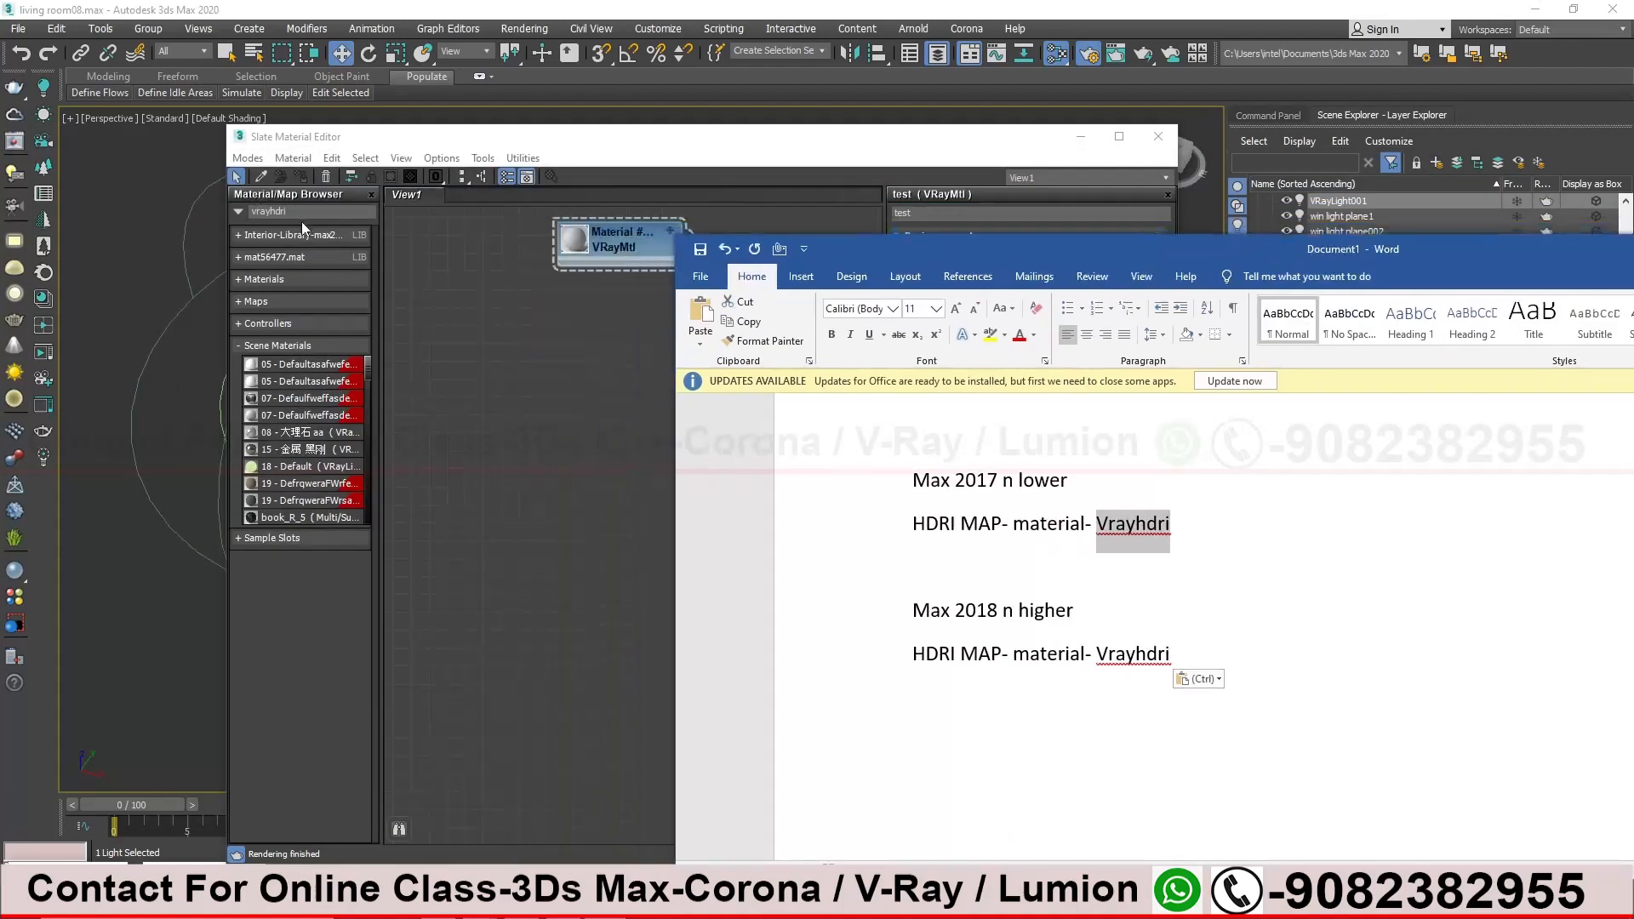
{"action": "left_click_drag", "start_coordinate": [1067, 246], "coordinate": [975, 162]}
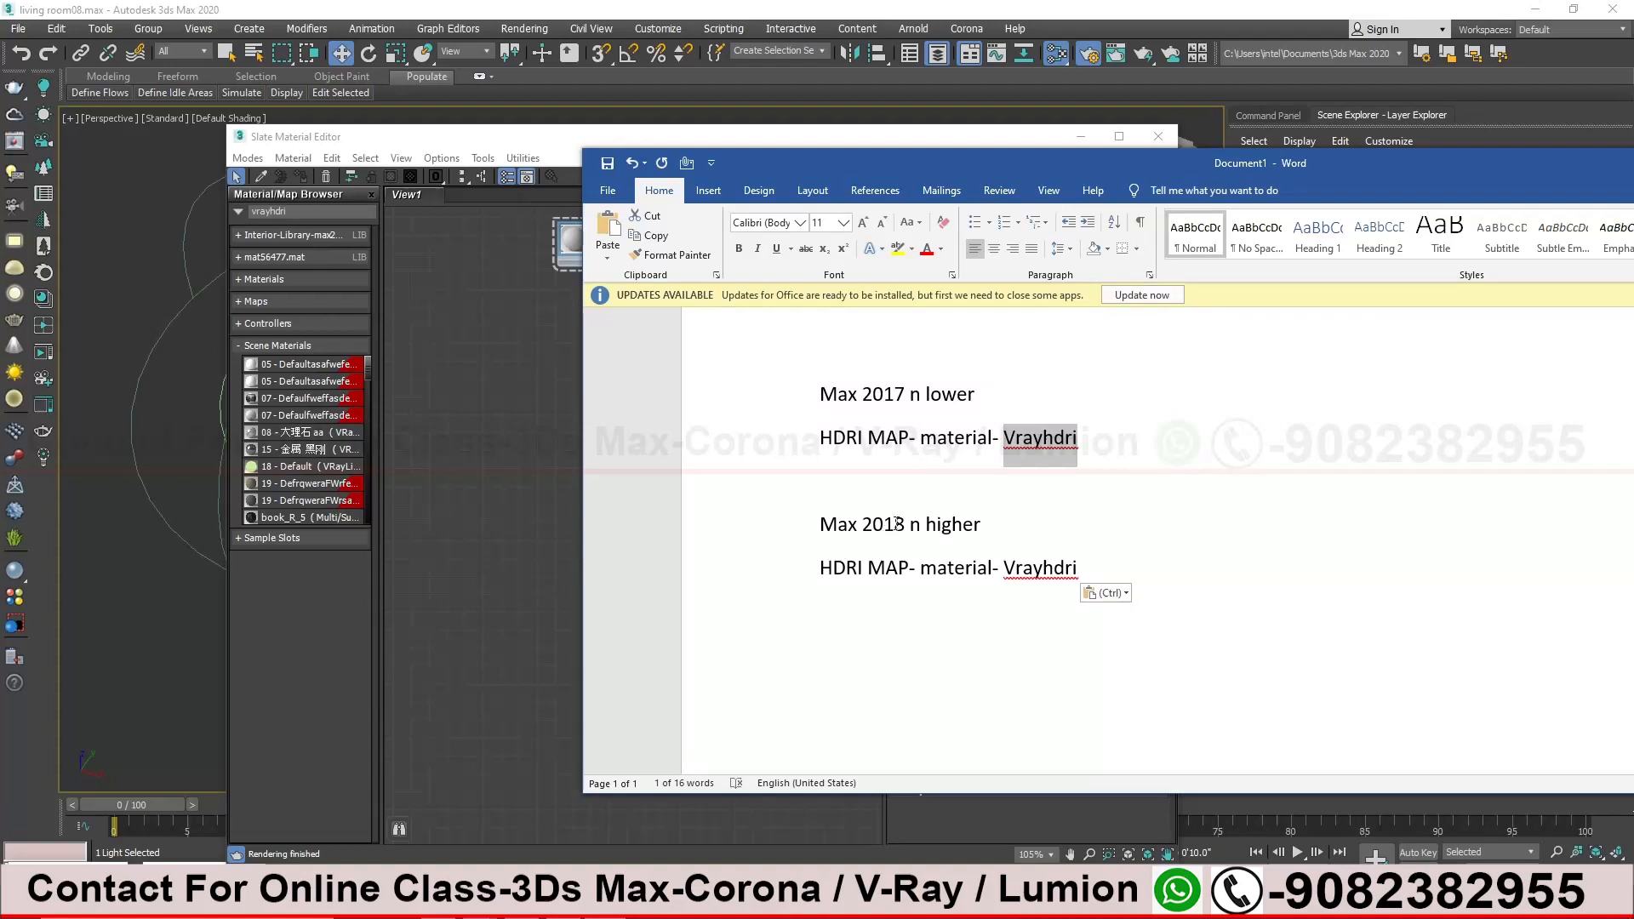
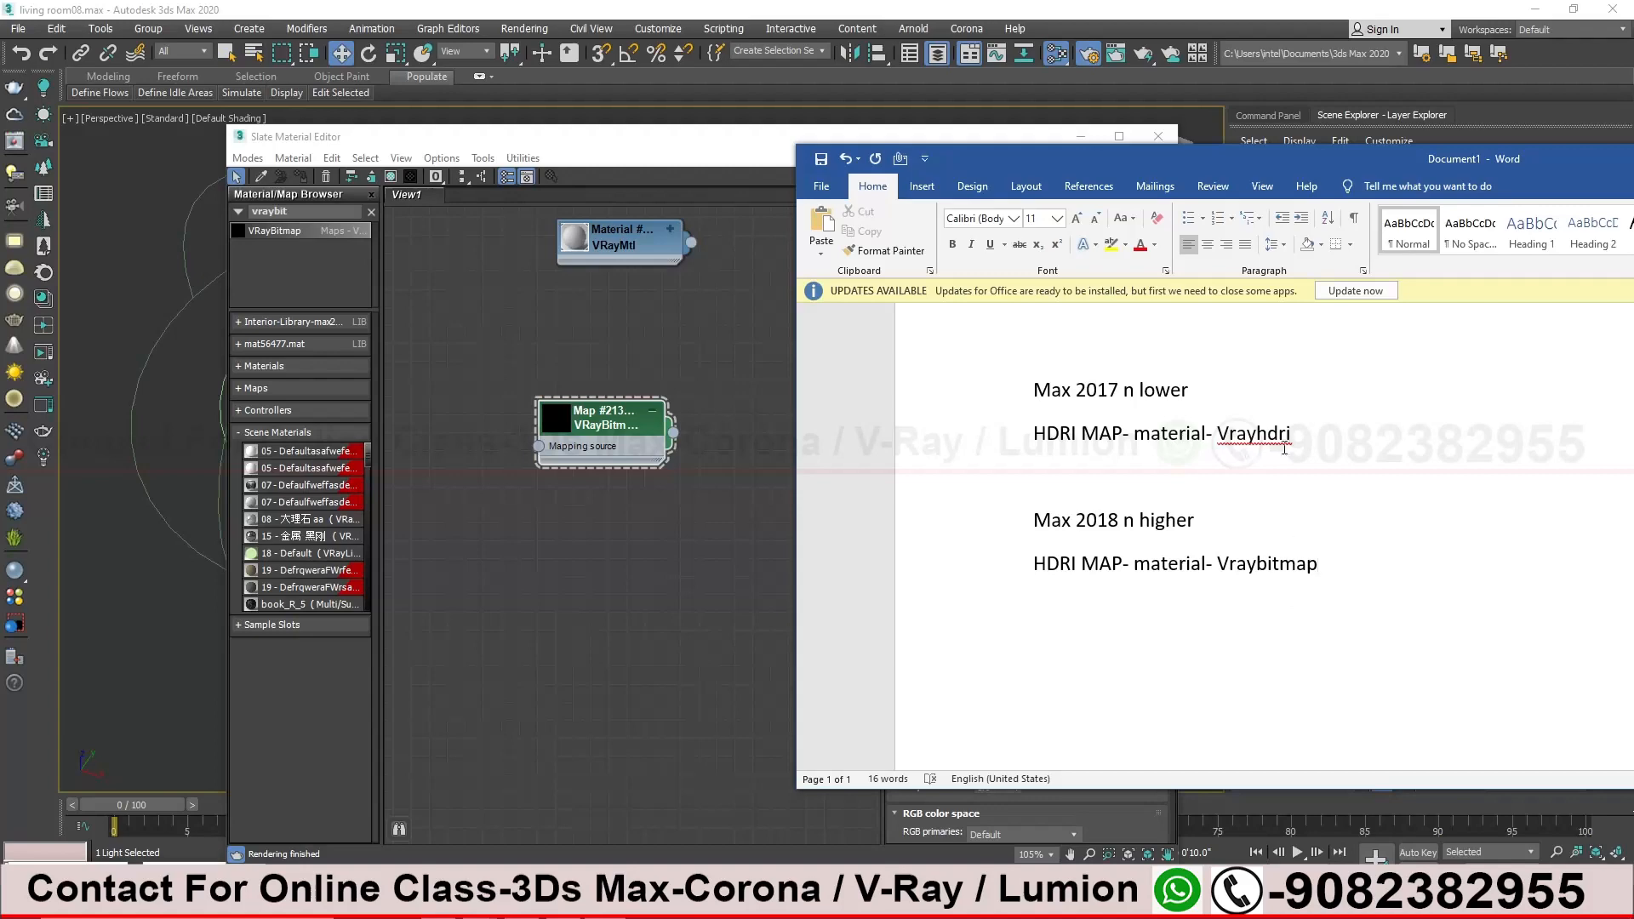
Bring the notes for both Max versions fully into view, and minimize the document to return to the Slate Material Editor
{"action": "left_click_drag", "start_coordinate": [1434, 166], "coordinate": [1084, 179]}
{"action": "left_click_drag", "start_coordinate": [1538, 190], "coordinate": [1212, 242]}
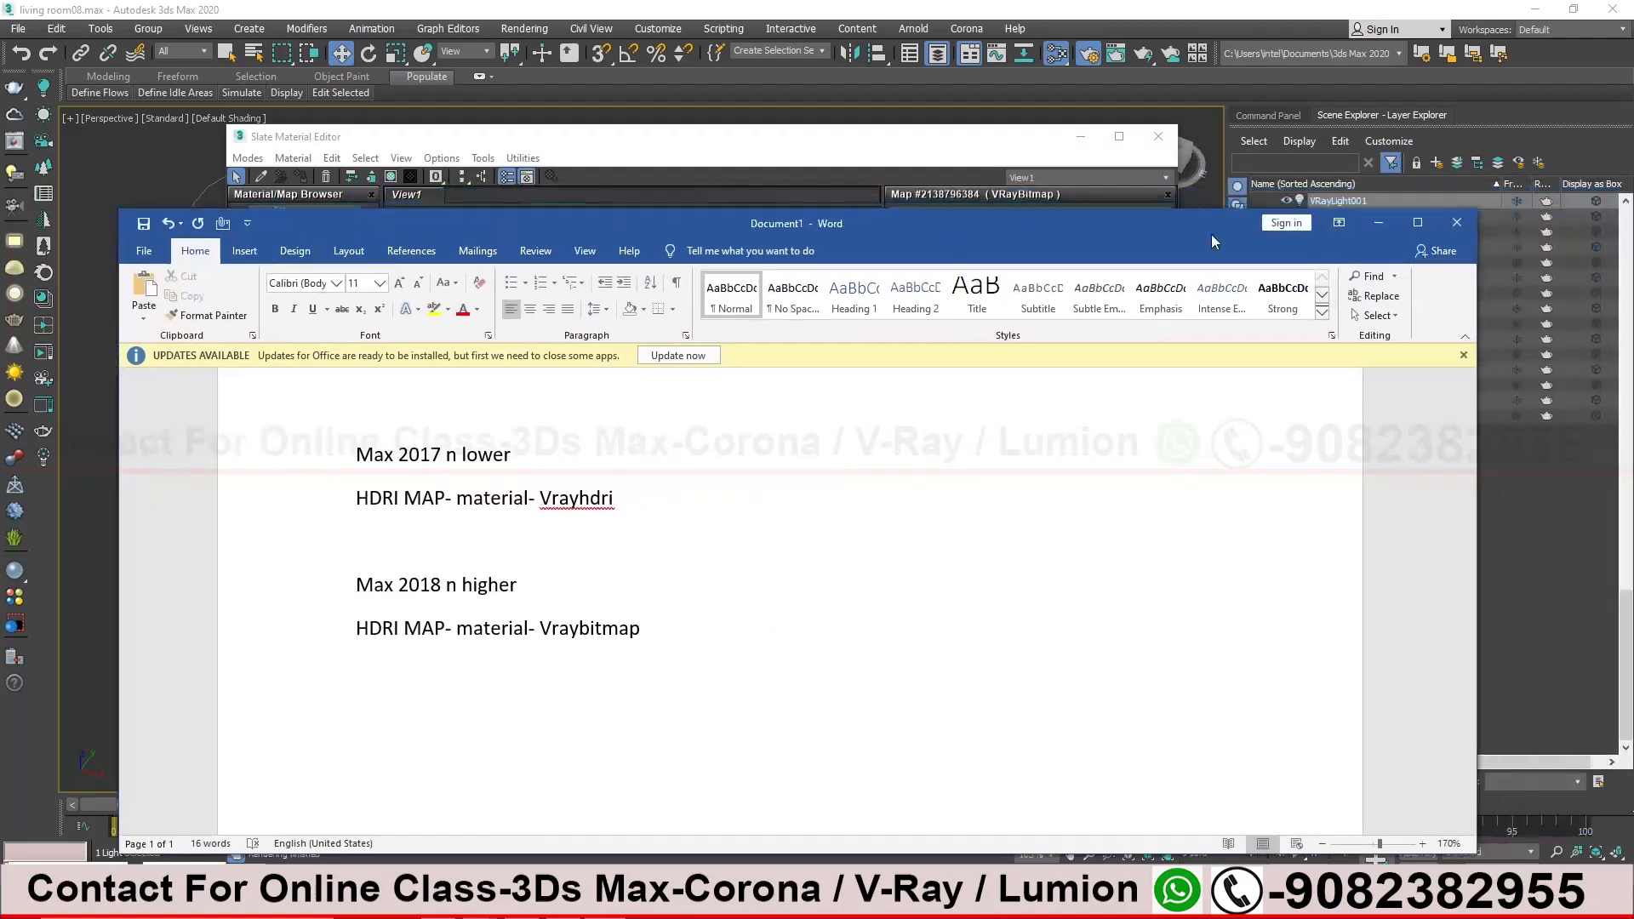
{"action": "left_click", "coordinate": [1378, 222]}
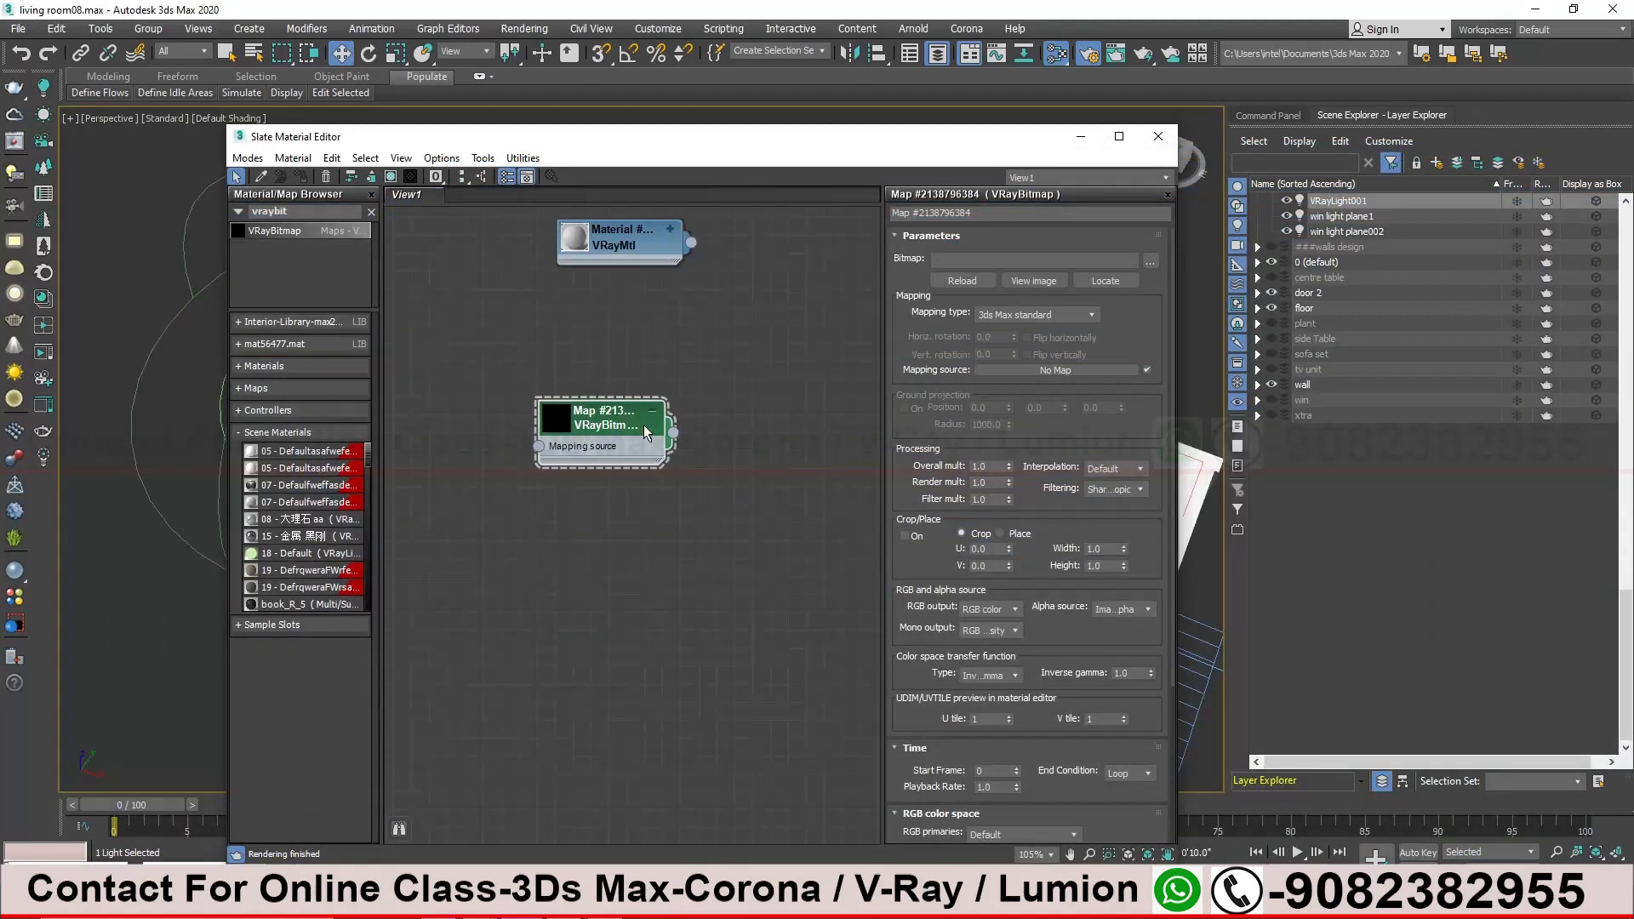
Load the 05-01_Sun_A HDR image from the day texture folder into the VRayBitmap map
{"action": "left_click", "coordinate": [1150, 260]}
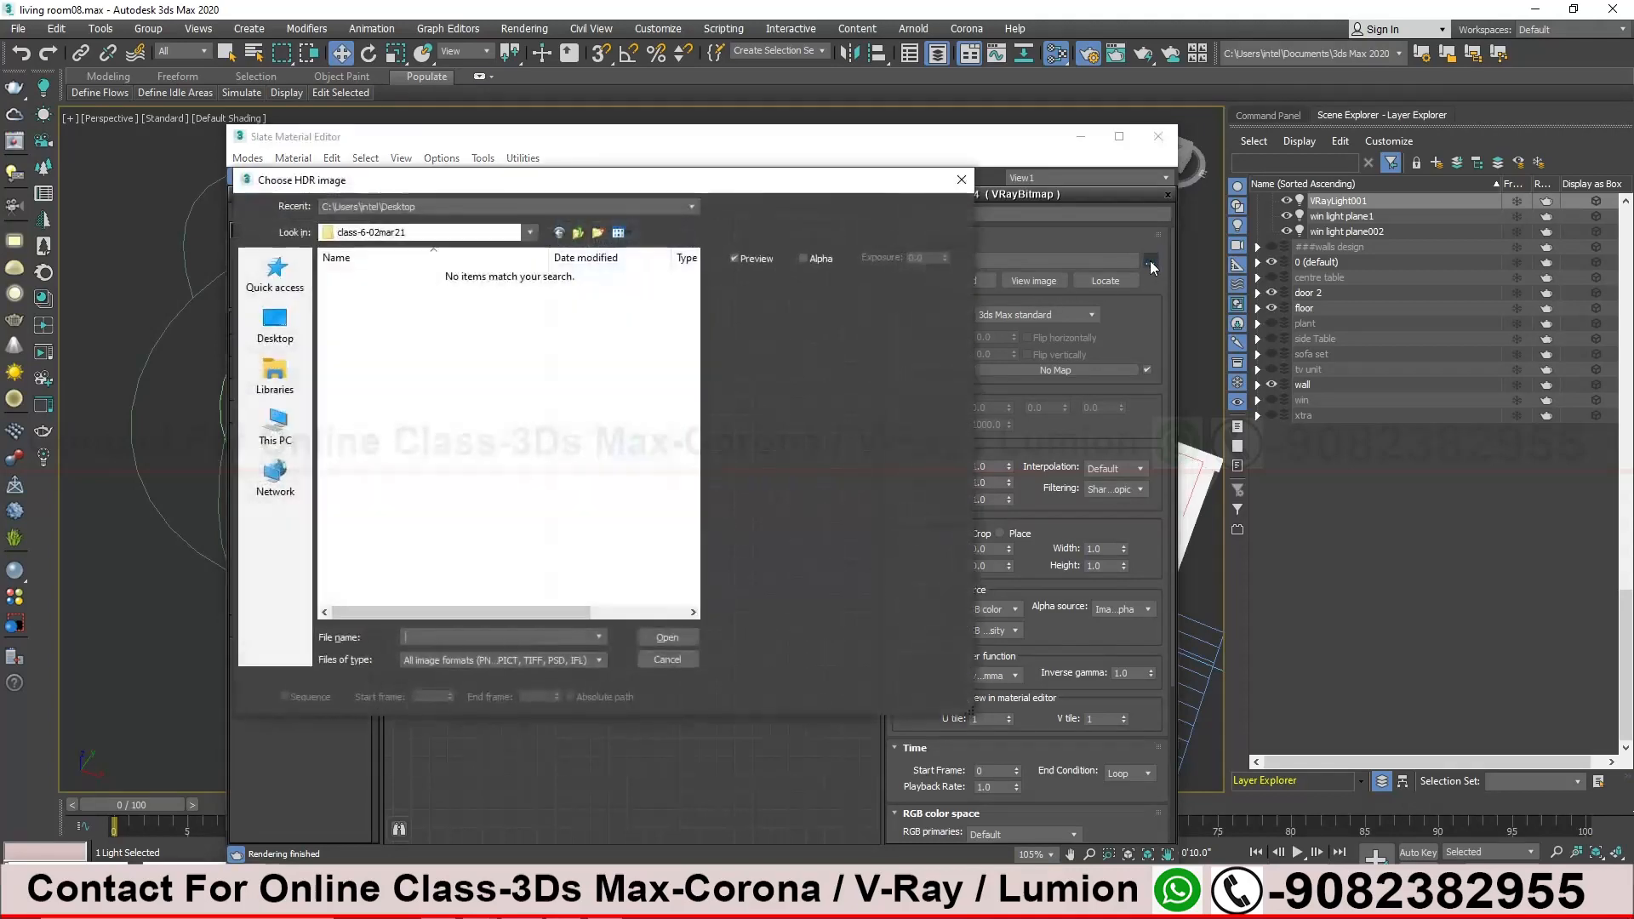
{"action": "type", "text": "HDRI MAP- material- Vrayhdri"}
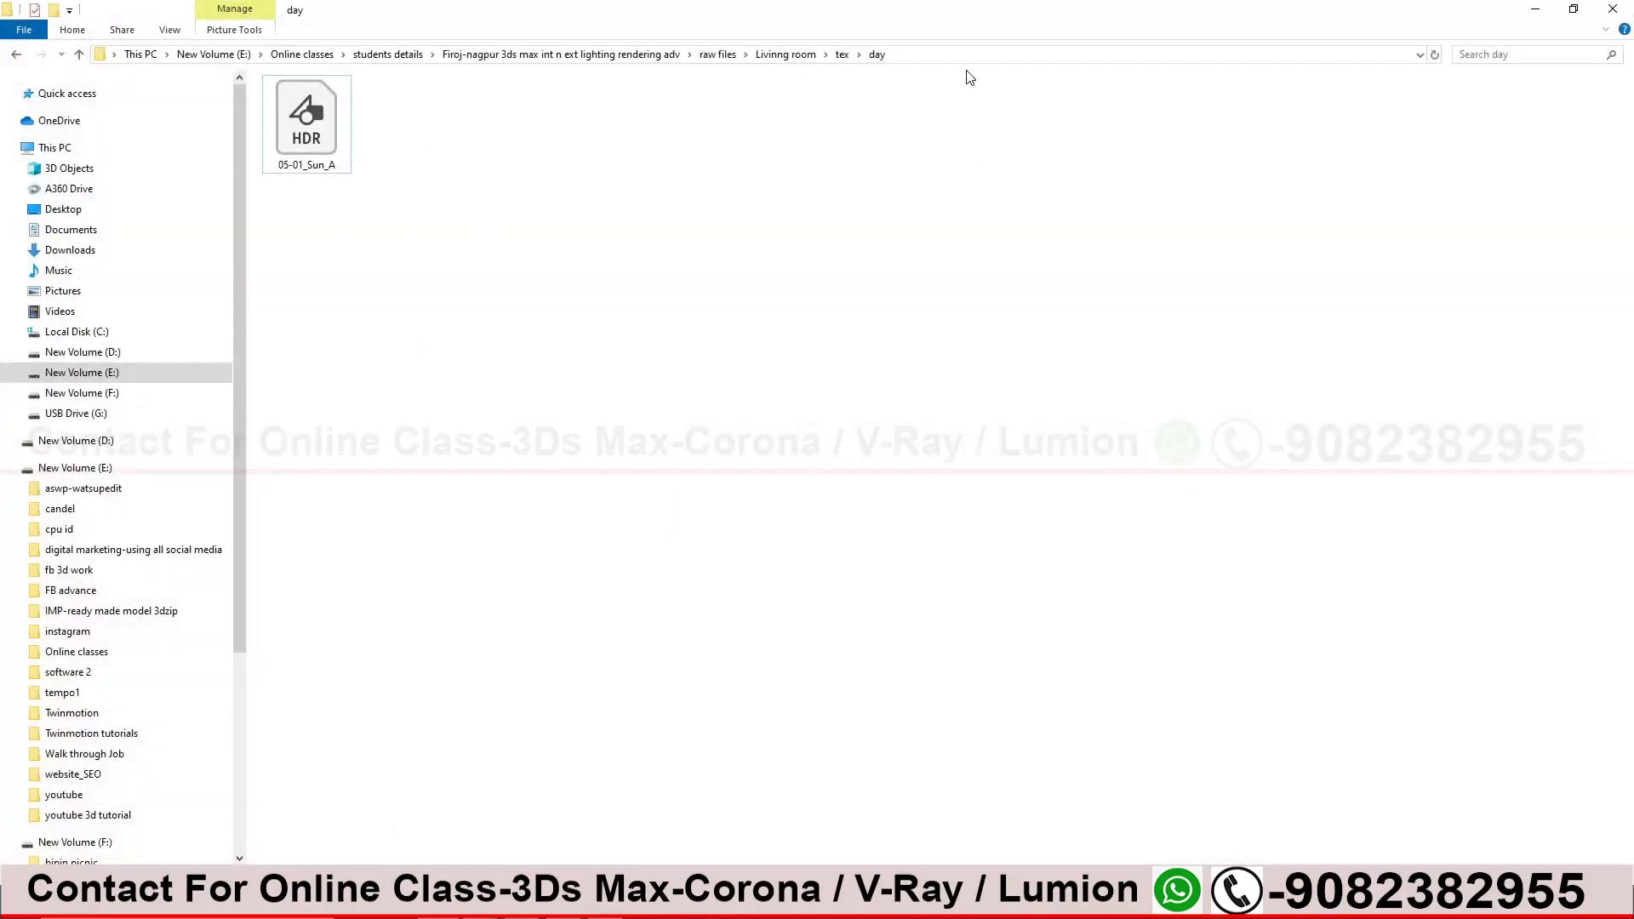
{"action": "left_click", "coordinate": [958, 55]}
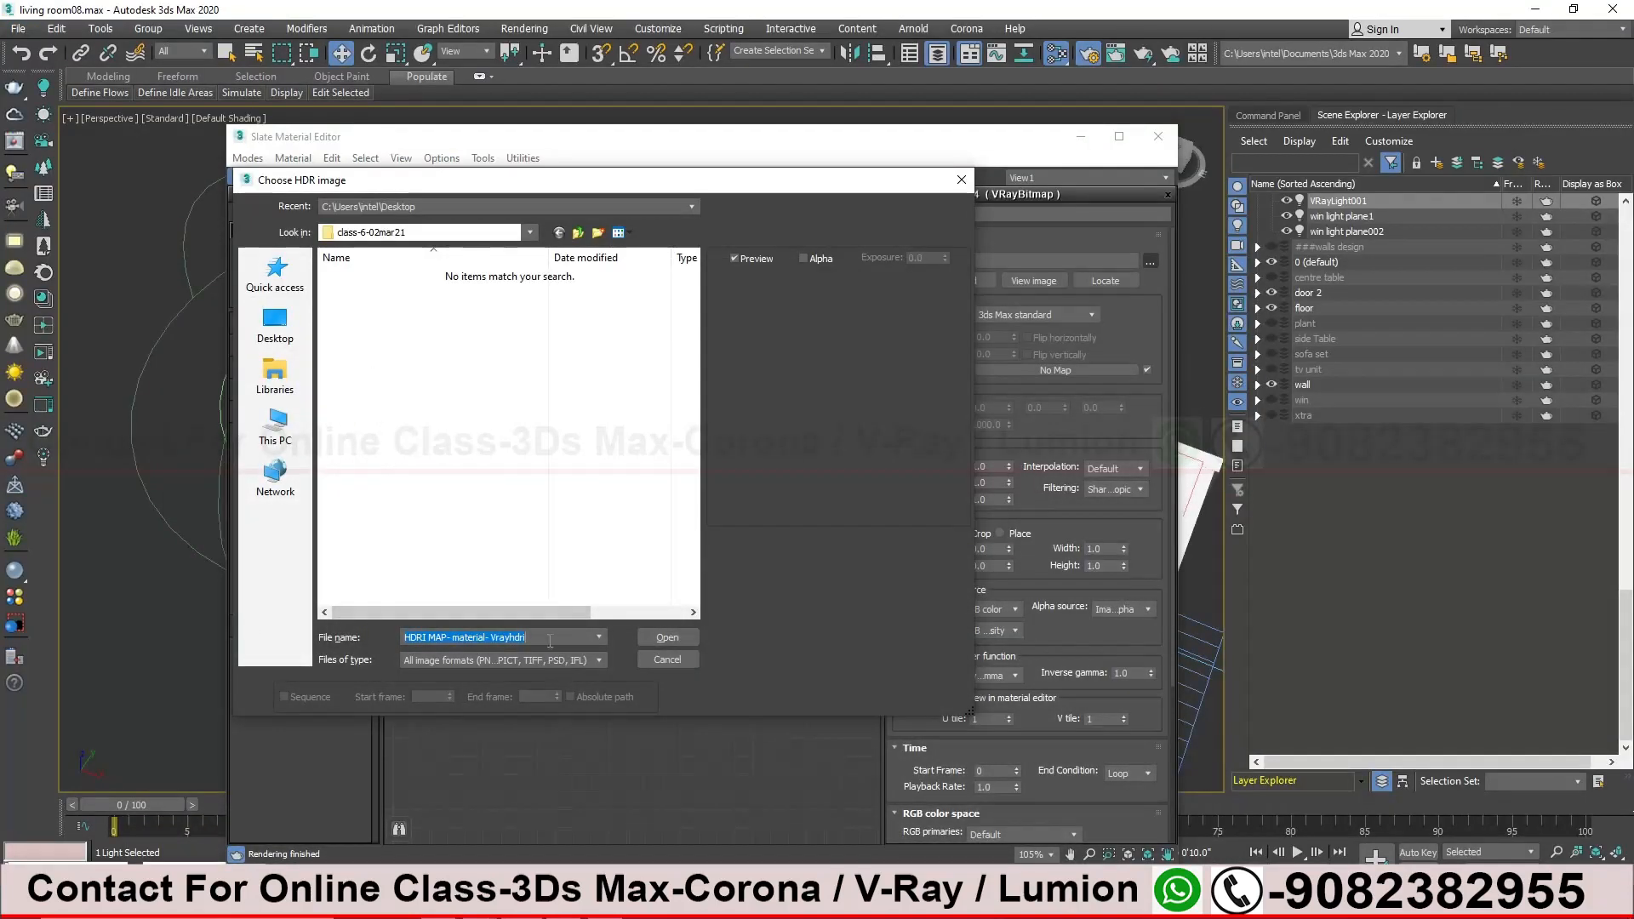
{"action": "key", "text": "ctrl+v"}
{"action": "key", "text": "Return"}
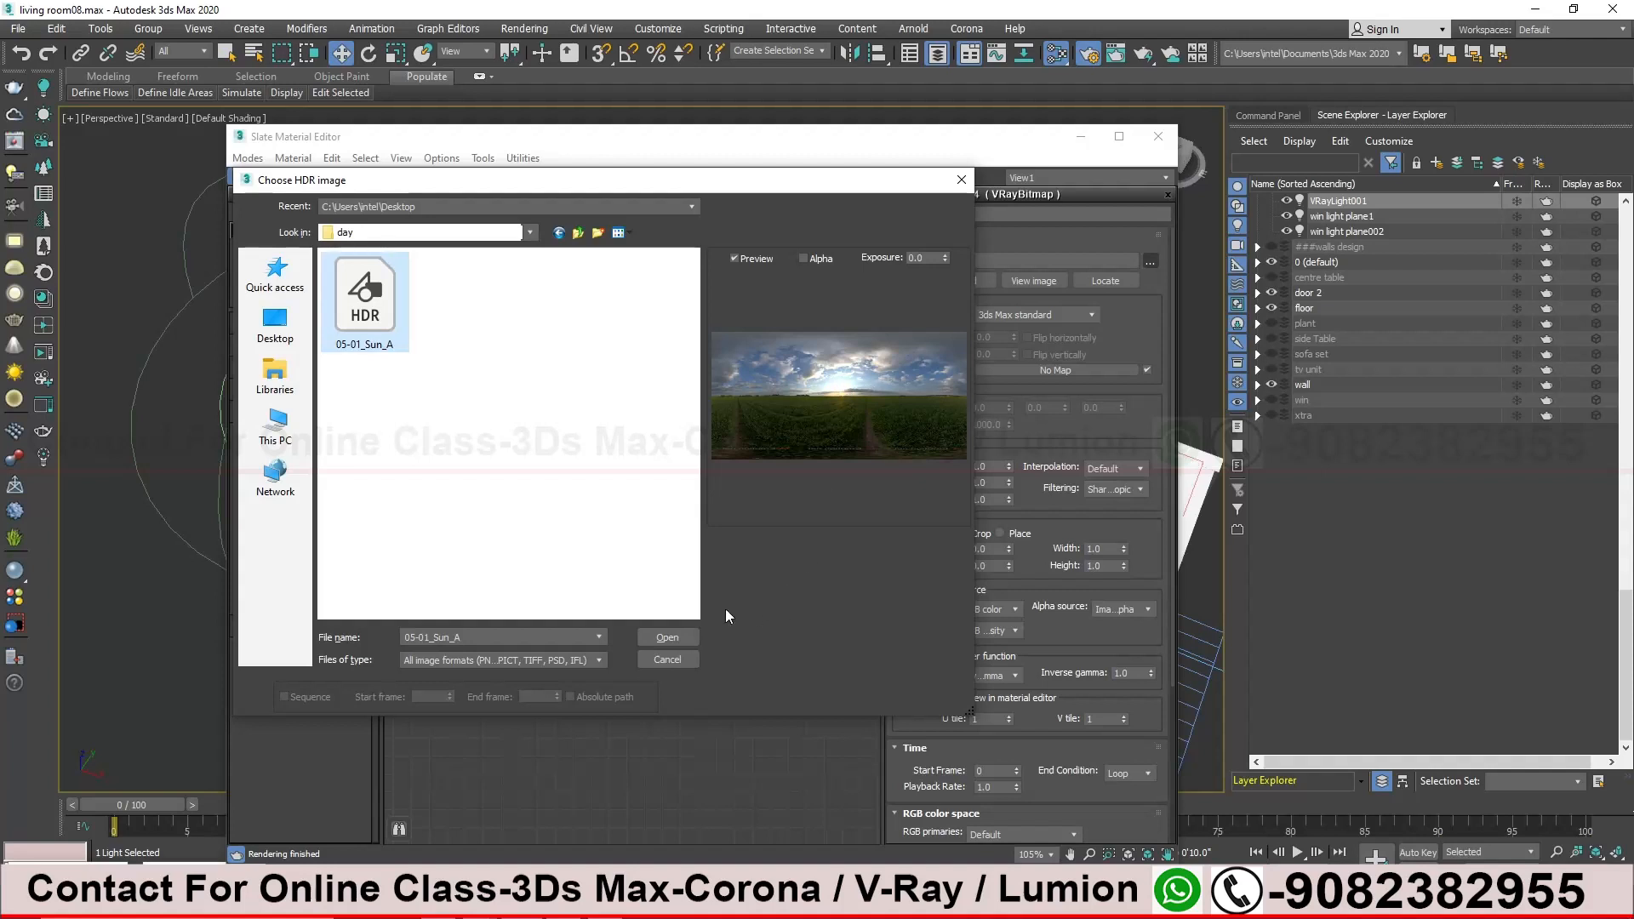
{"action": "left_click", "coordinate": [667, 638]}
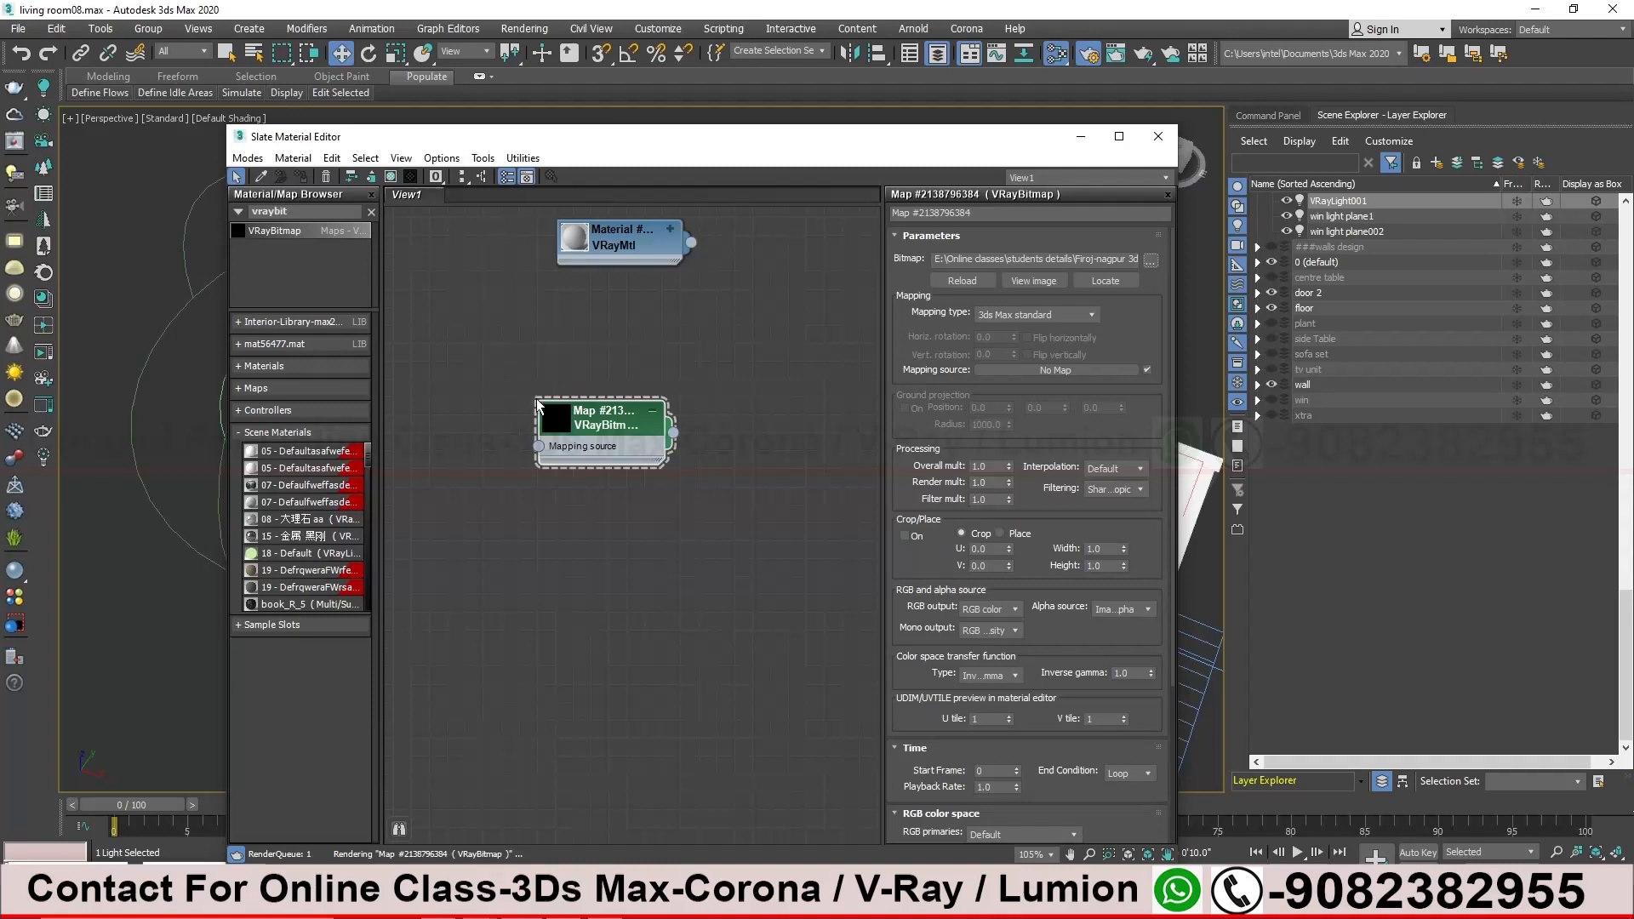
Move the Slate Material Editor and the Environment and Effects window clear of the dome light in the viewport
{"action": "left_click_drag", "start_coordinate": [600, 424], "coordinate": [599, 389]}
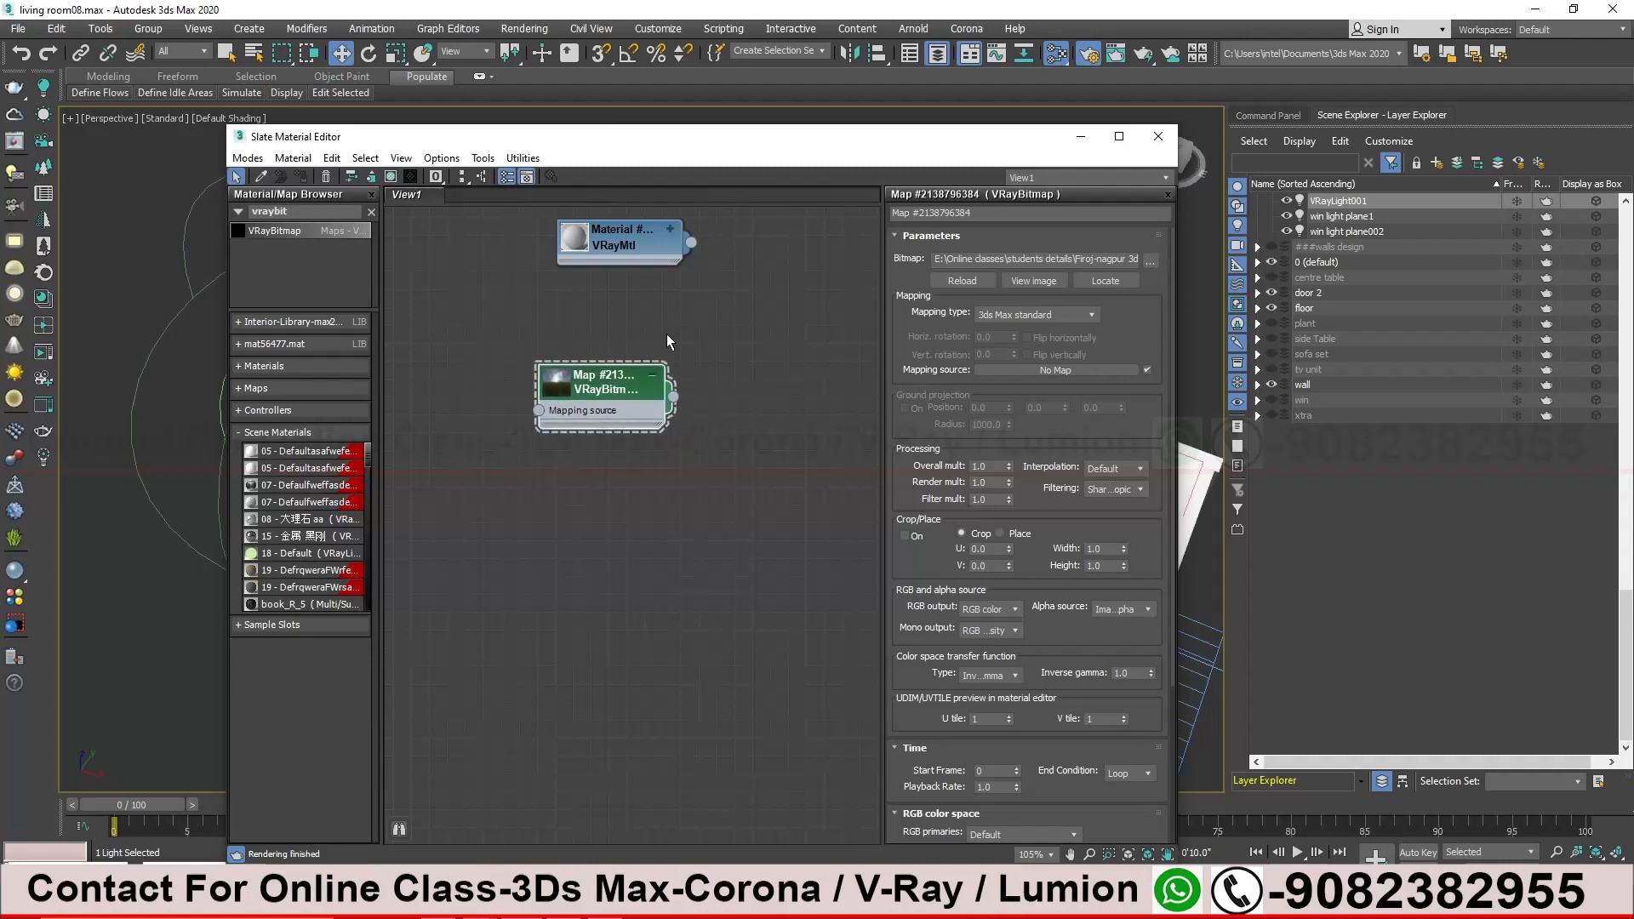
{"action": "left_click_drag", "start_coordinate": [750, 147], "coordinate": [1160, 255]}
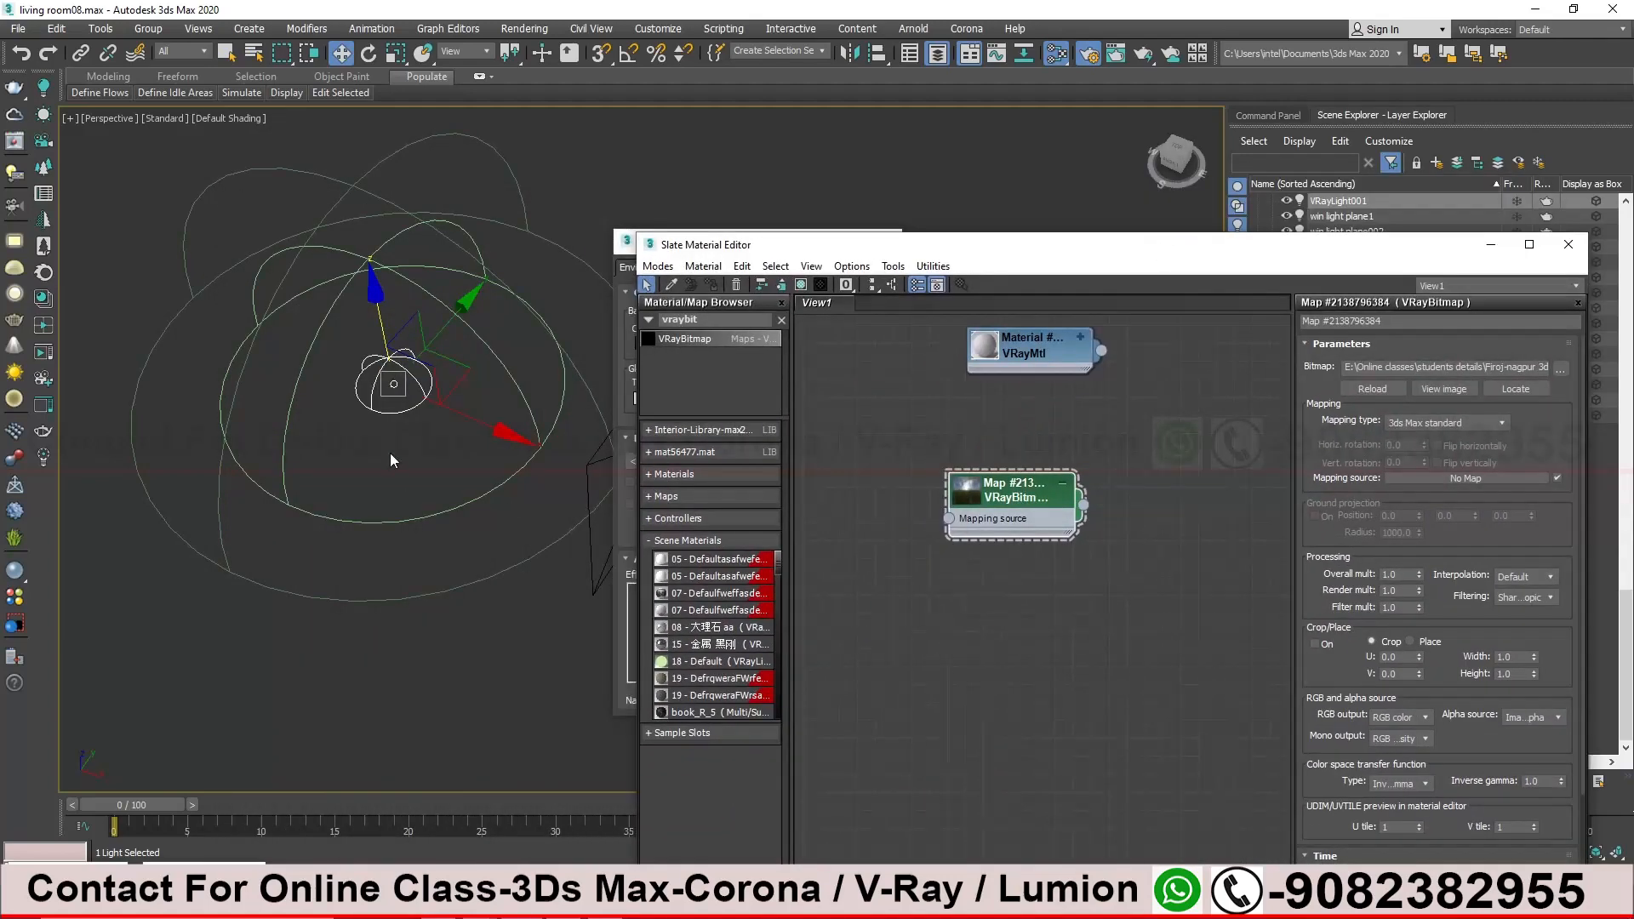
{"action": "left_click_drag", "start_coordinate": [778, 244], "coordinate": [1015, 281]}
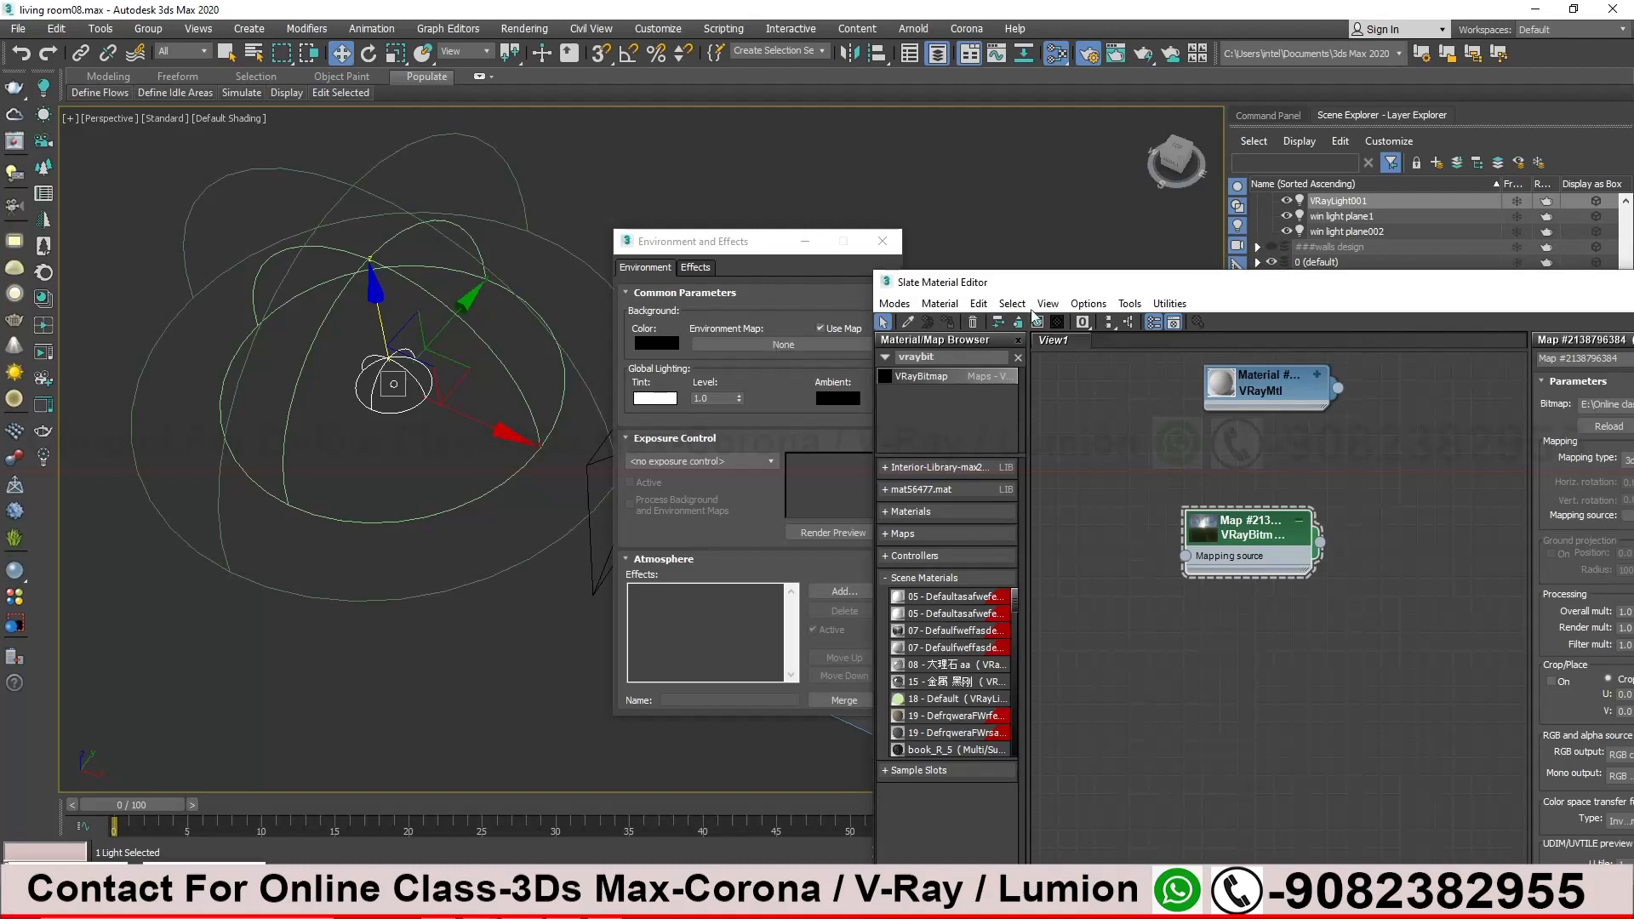
{"action": "left_click_drag", "start_coordinate": [1015, 281], "coordinate": [970, 277]}
{"action": "left_click_drag", "start_coordinate": [745, 243], "coordinate": [981, 264]}
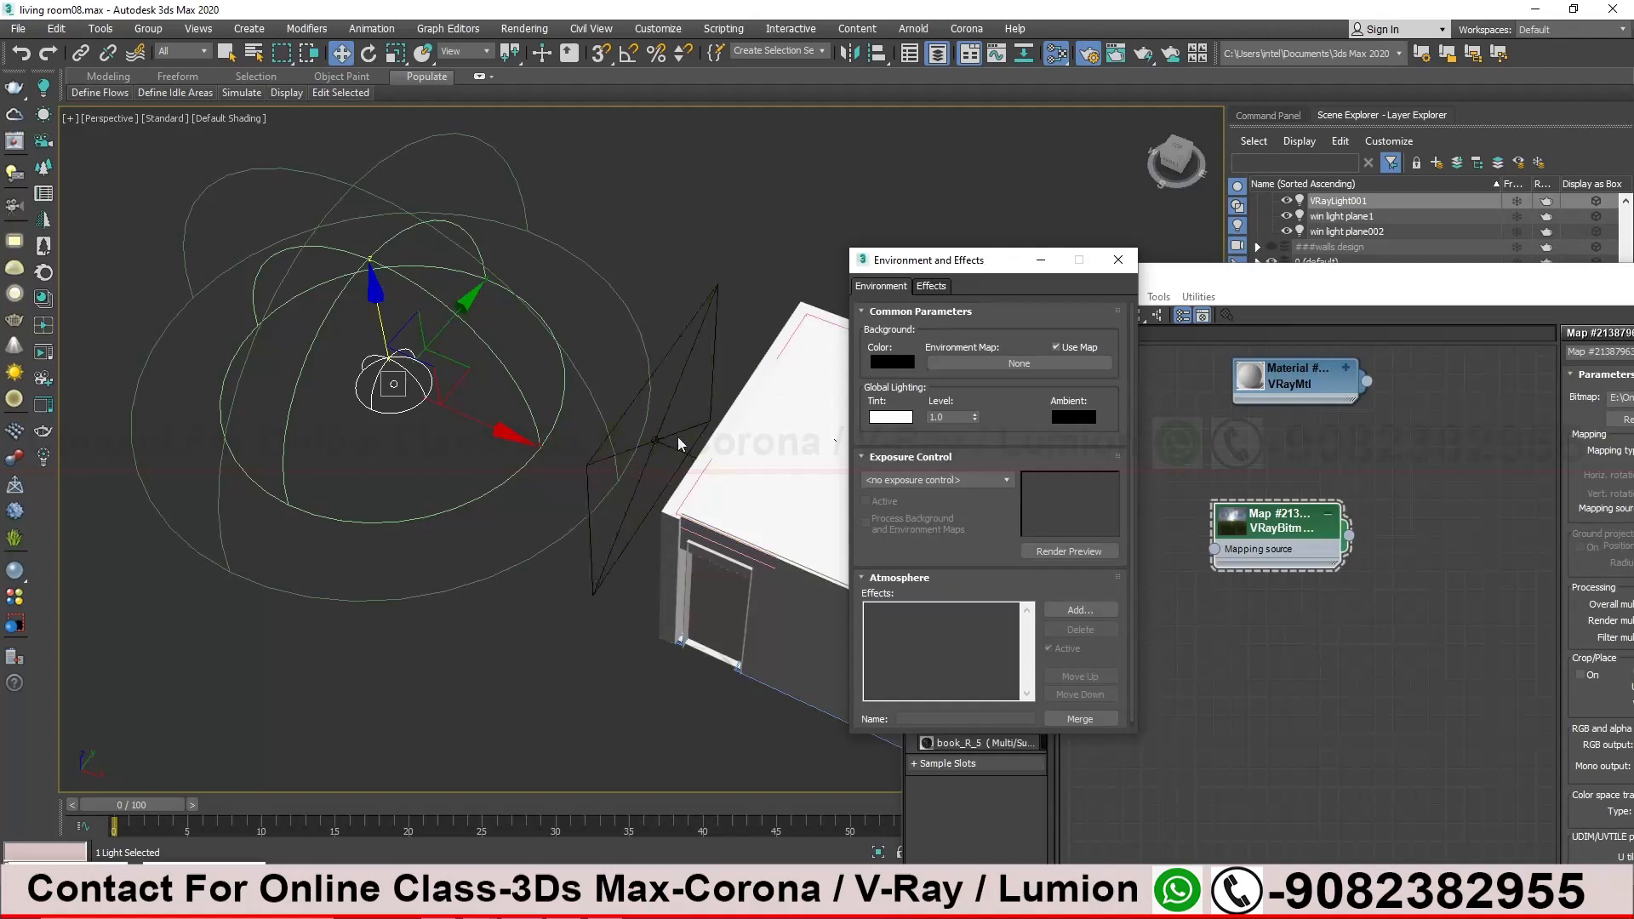
{"action": "left_click_drag", "start_coordinate": [936, 261], "coordinate": [815, 240]}
{"action": "left_click_drag", "start_coordinate": [1281, 536], "coordinate": [1252, 481]}
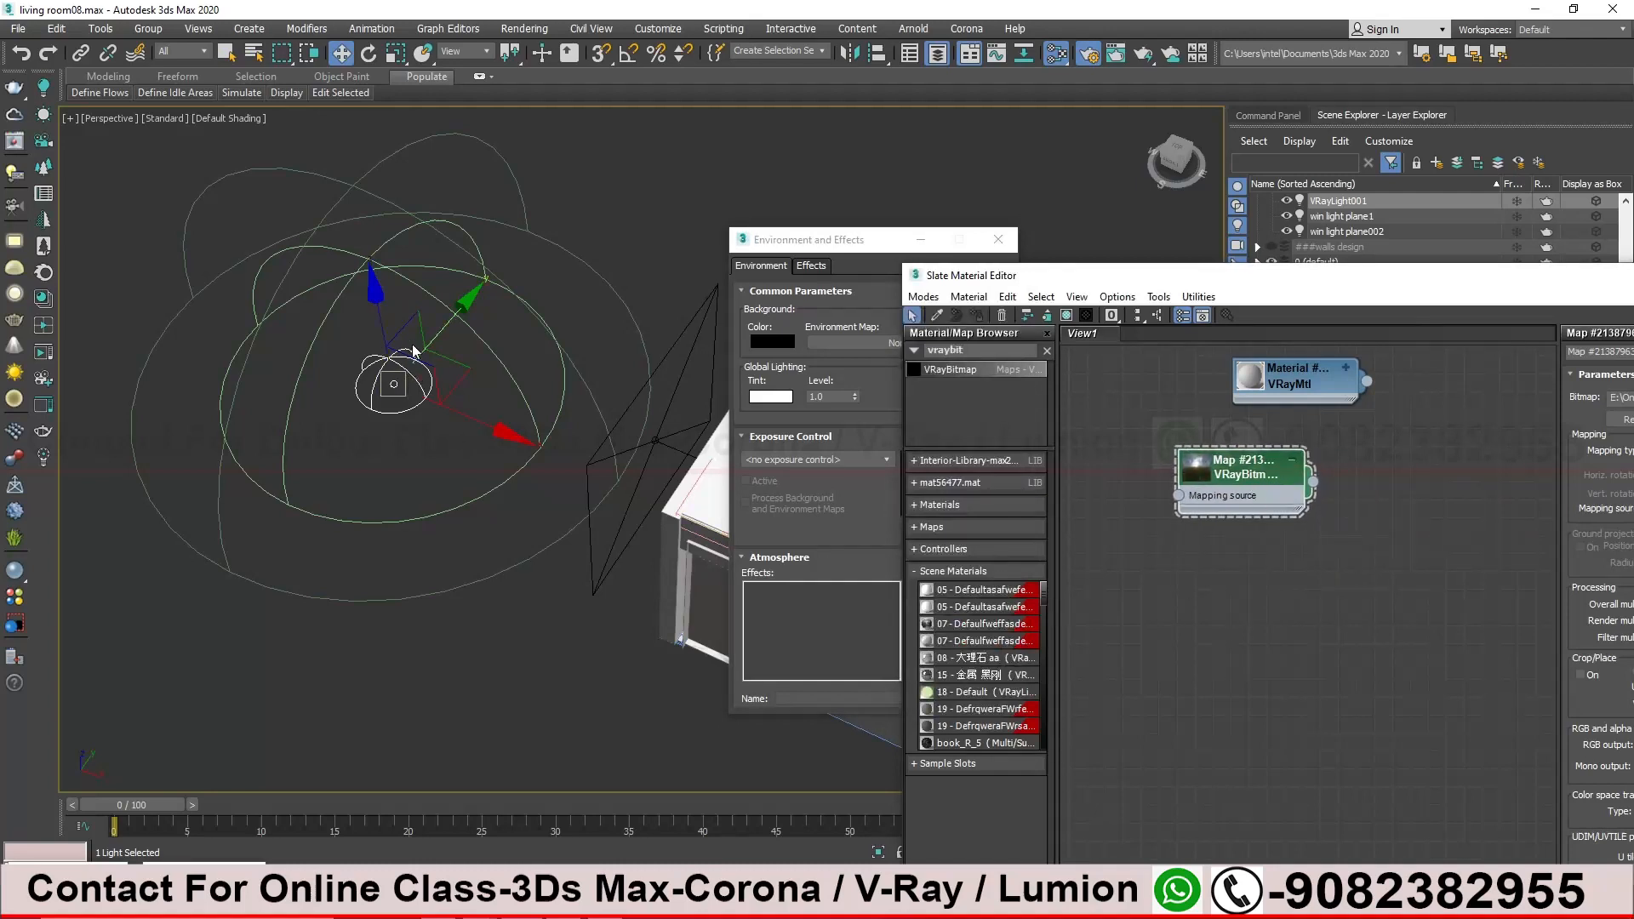
{"action": "left_click_drag", "start_coordinate": [378, 299], "coordinate": [377, 300]}
{"action": "left_click_drag", "start_coordinate": [1215, 487], "coordinate": [1232, 504]}
{"action": "left_click_drag", "start_coordinate": [978, 275], "coordinate": [998, 289]}
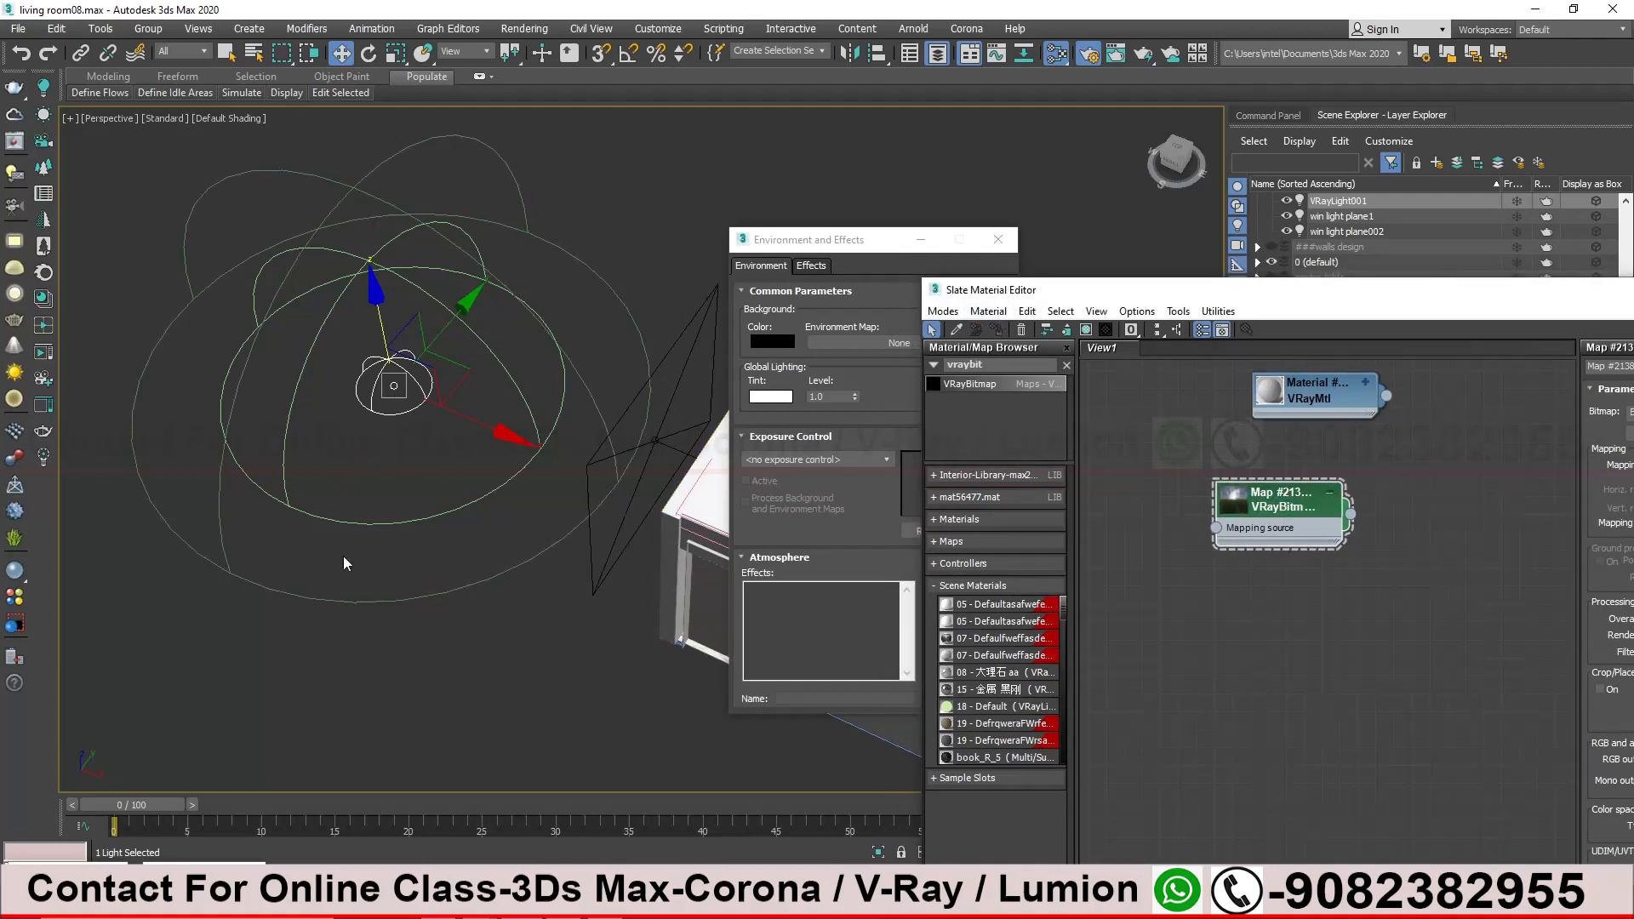
Place both windows side by side, assign the VRayBitmap map to the environment map as an instance, and close Environment and Effects
{"action": "left_click_drag", "start_coordinate": [1222, 291], "coordinate": [262, 112]}
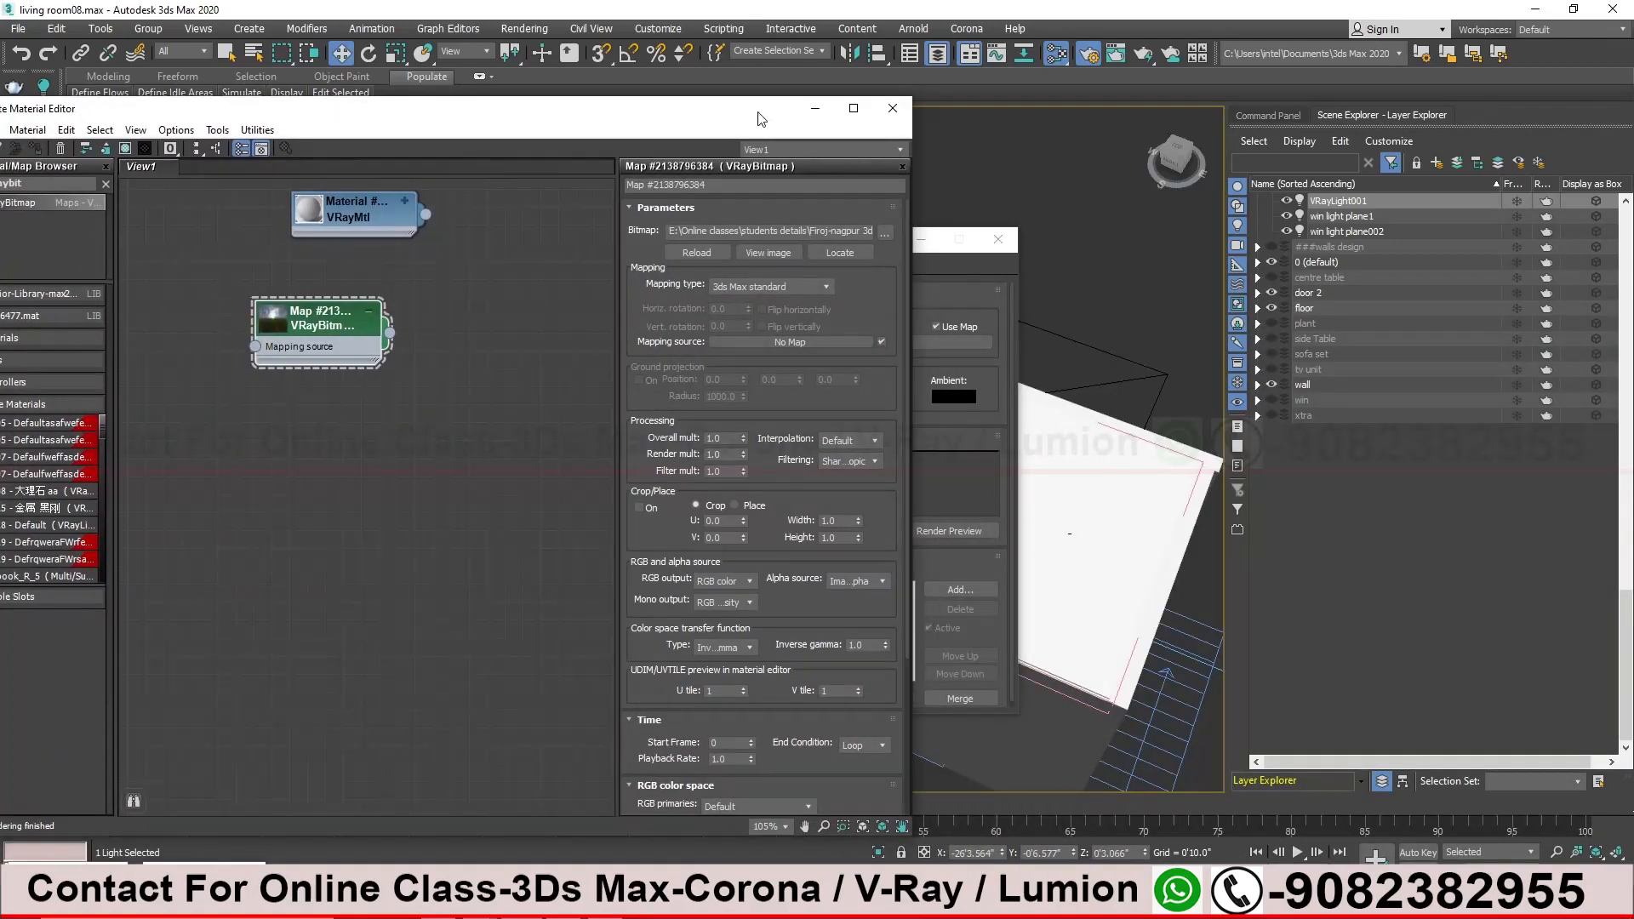
{"action": "left_click_drag", "start_coordinate": [761, 112], "coordinate": [593, 99]}
{"action": "left_click_drag", "start_coordinate": [862, 242], "coordinate": [1037, 237]}
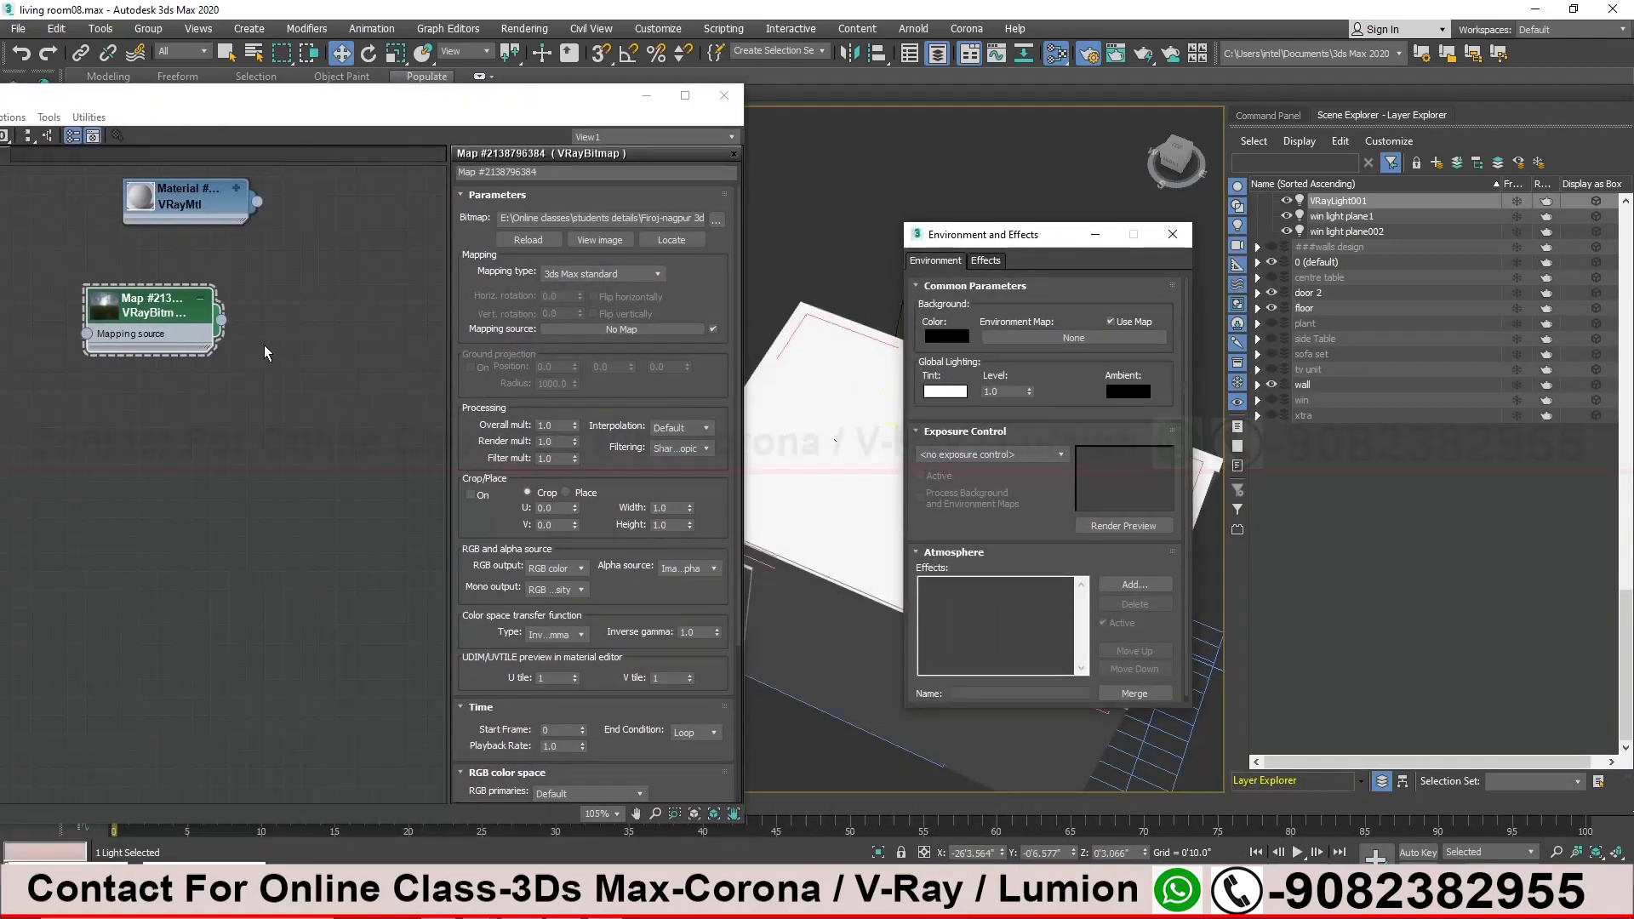
{"action": "left_click_drag", "start_coordinate": [220, 321], "coordinate": [1083, 338]}
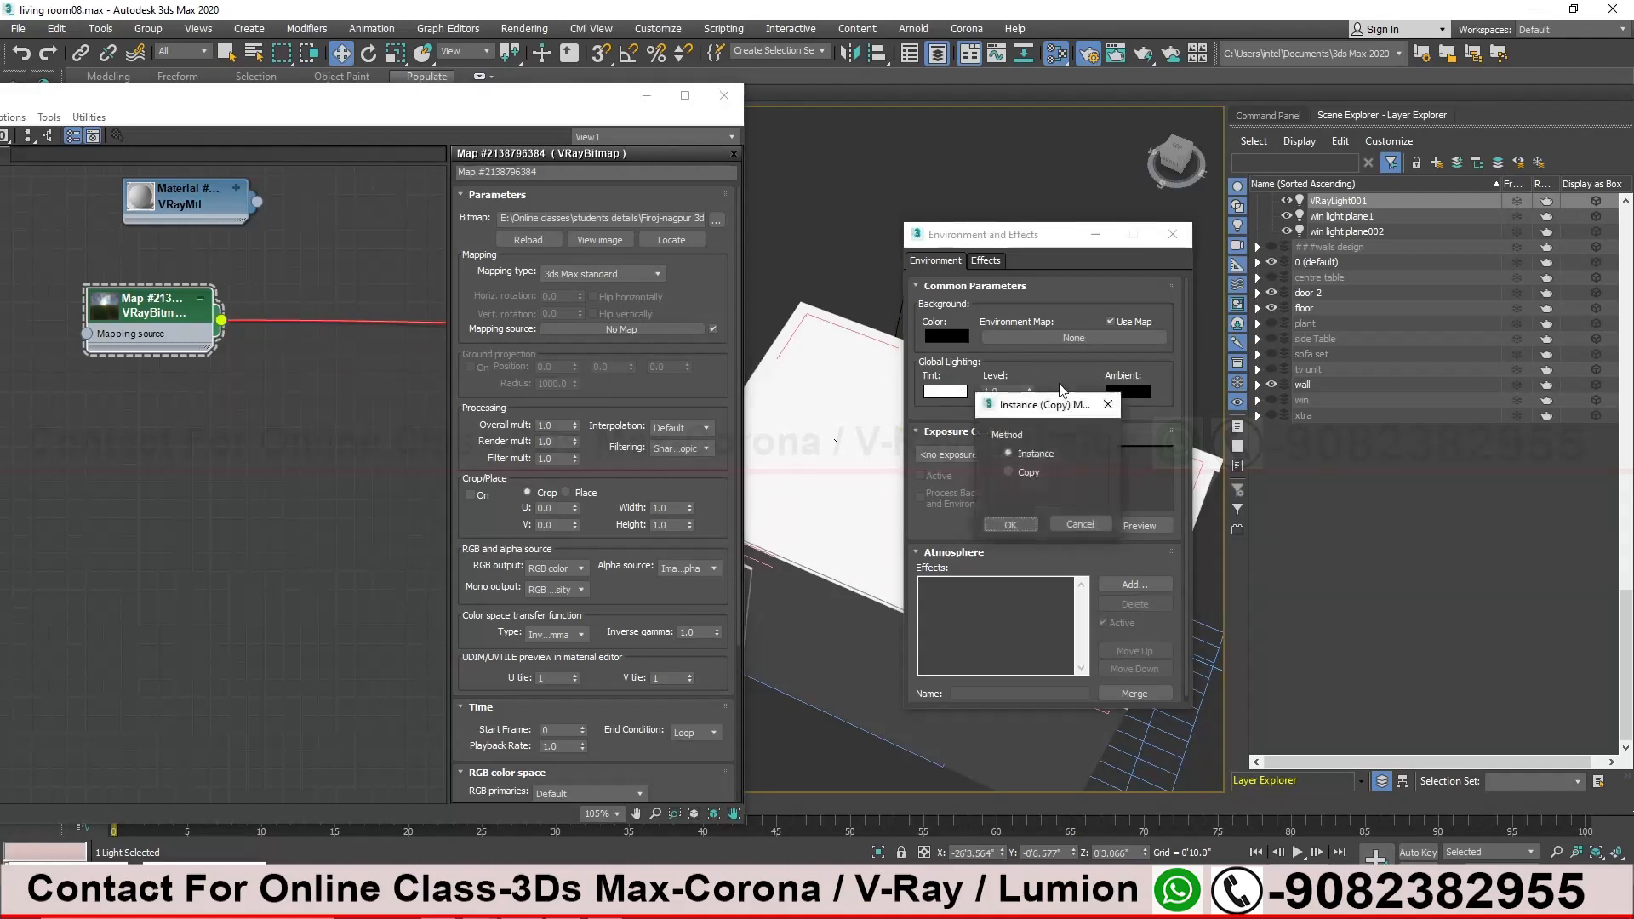
{"action": "left_click", "coordinate": [1026, 525]}
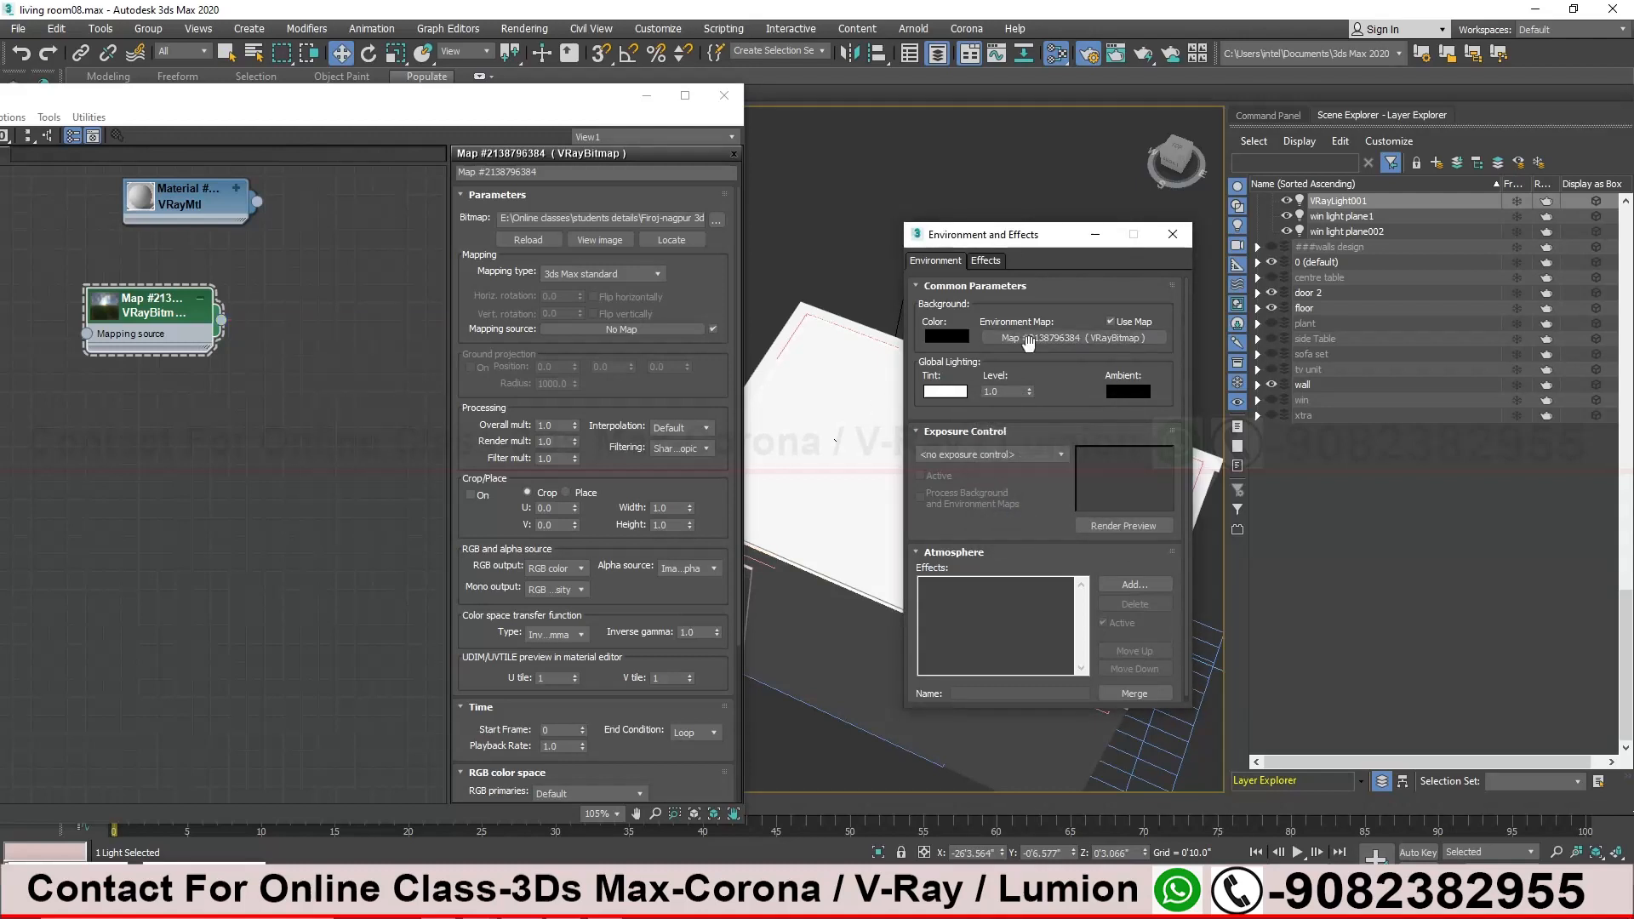
{"action": "left_click", "coordinate": [1173, 235]}
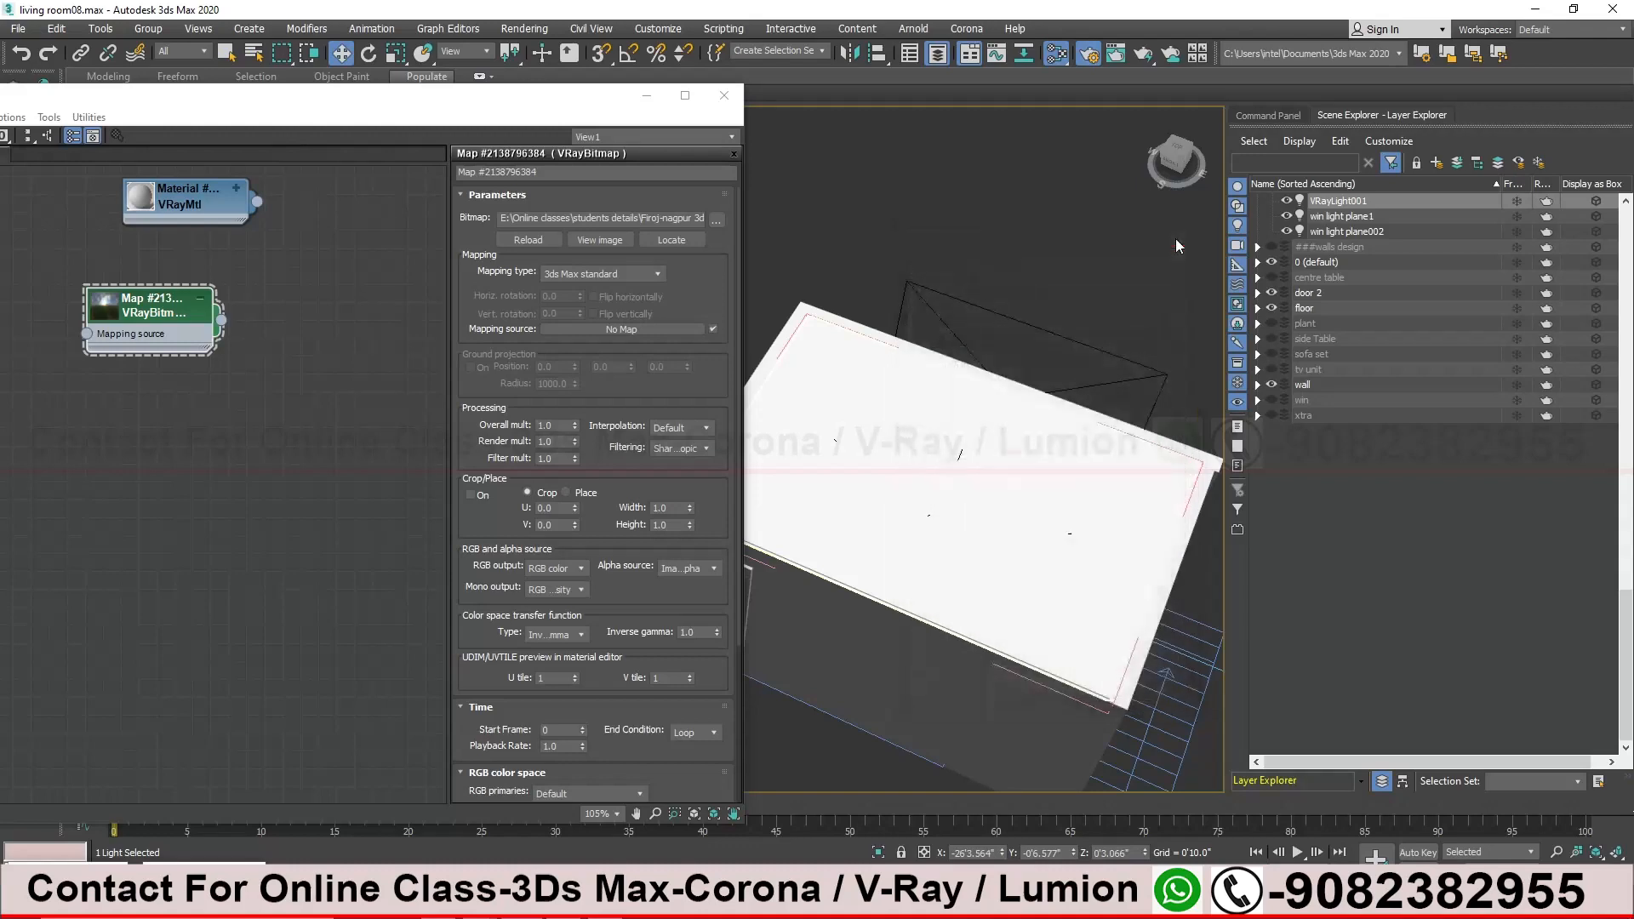
Show the dome light's modify settings and assign the VRayBitmap map to its texture slot as an instance
{"action": "left_click_drag", "start_coordinate": [331, 103], "coordinate": [1114, 272]}
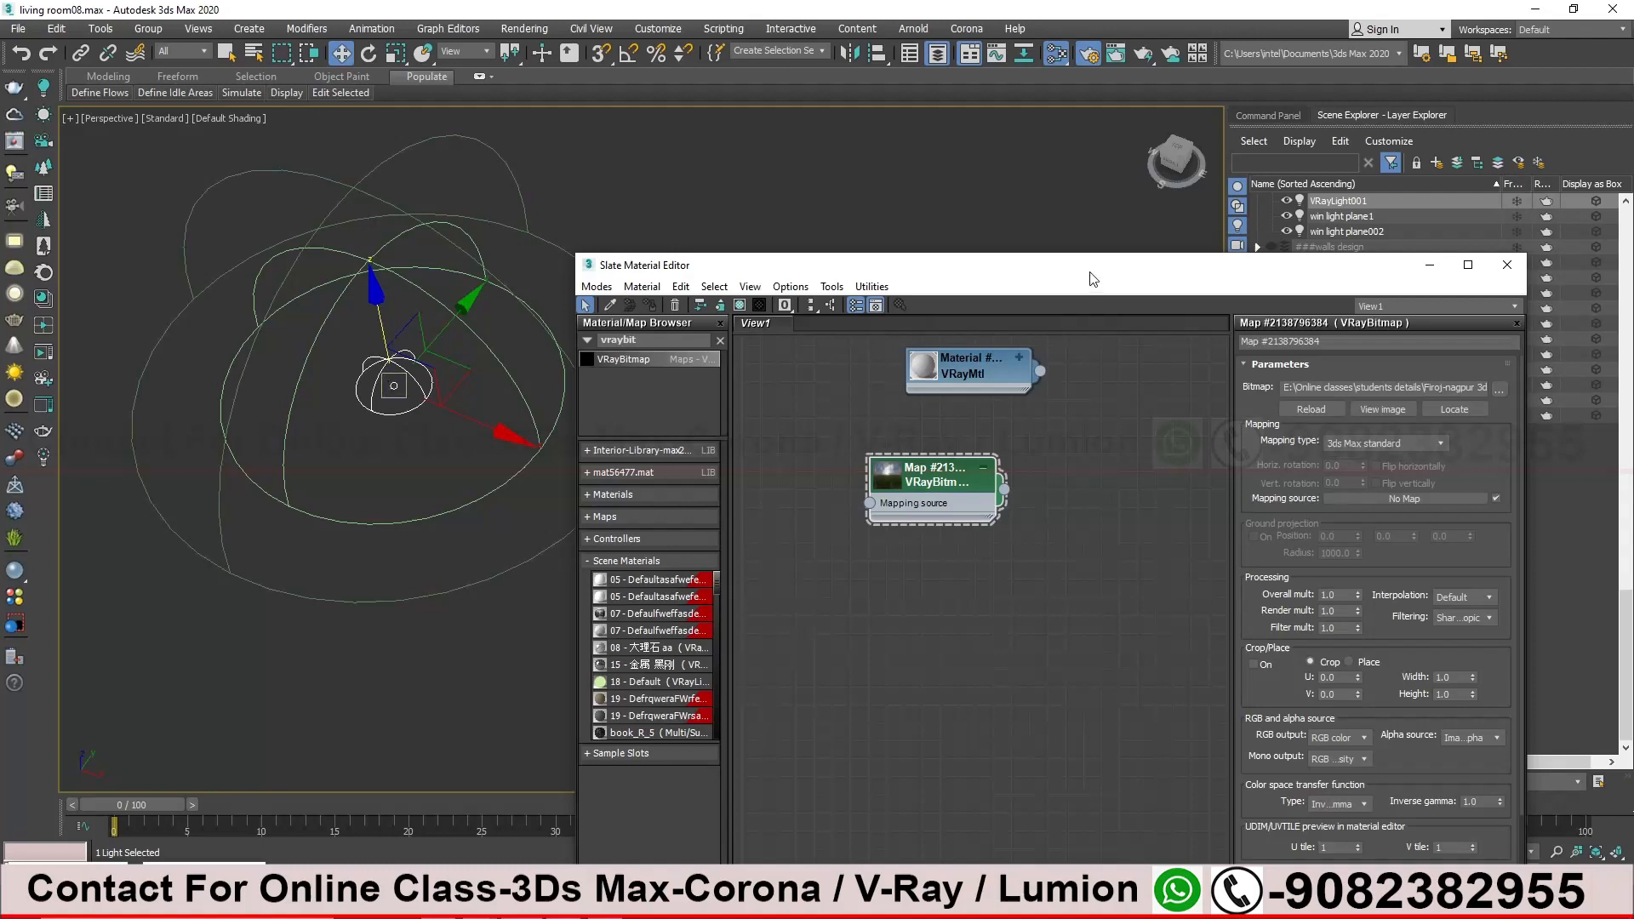
{"action": "left_click_drag", "start_coordinate": [1085, 270], "coordinate": [552, 181]}
{"action": "left_click", "coordinate": [1265, 115]}
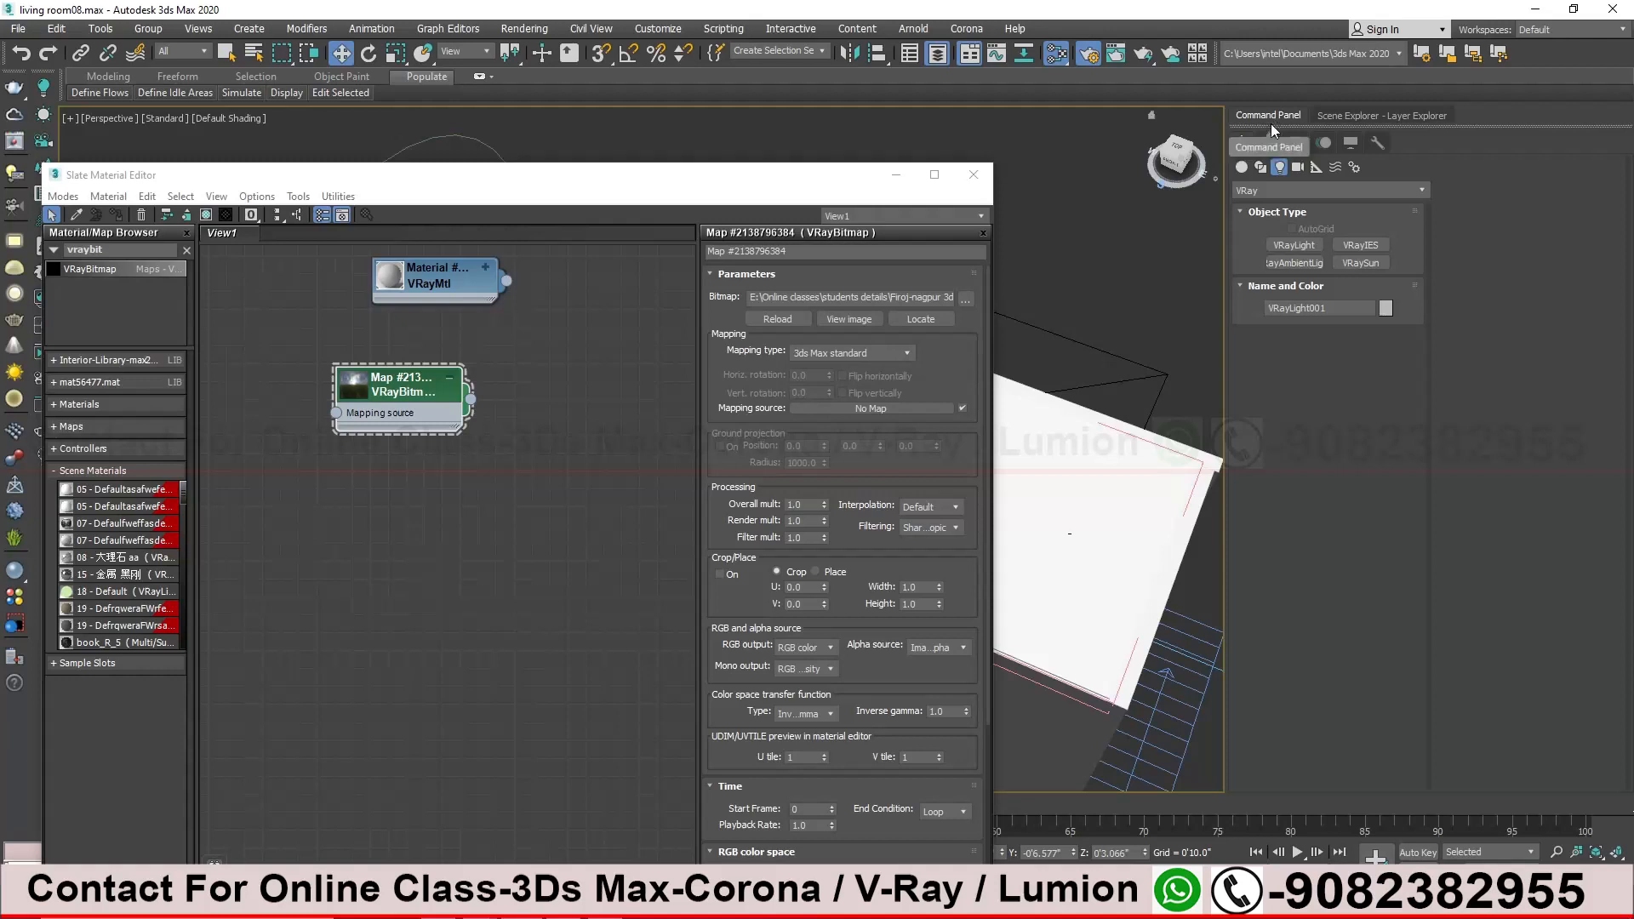
{"action": "left_click", "coordinate": [1262, 167]}
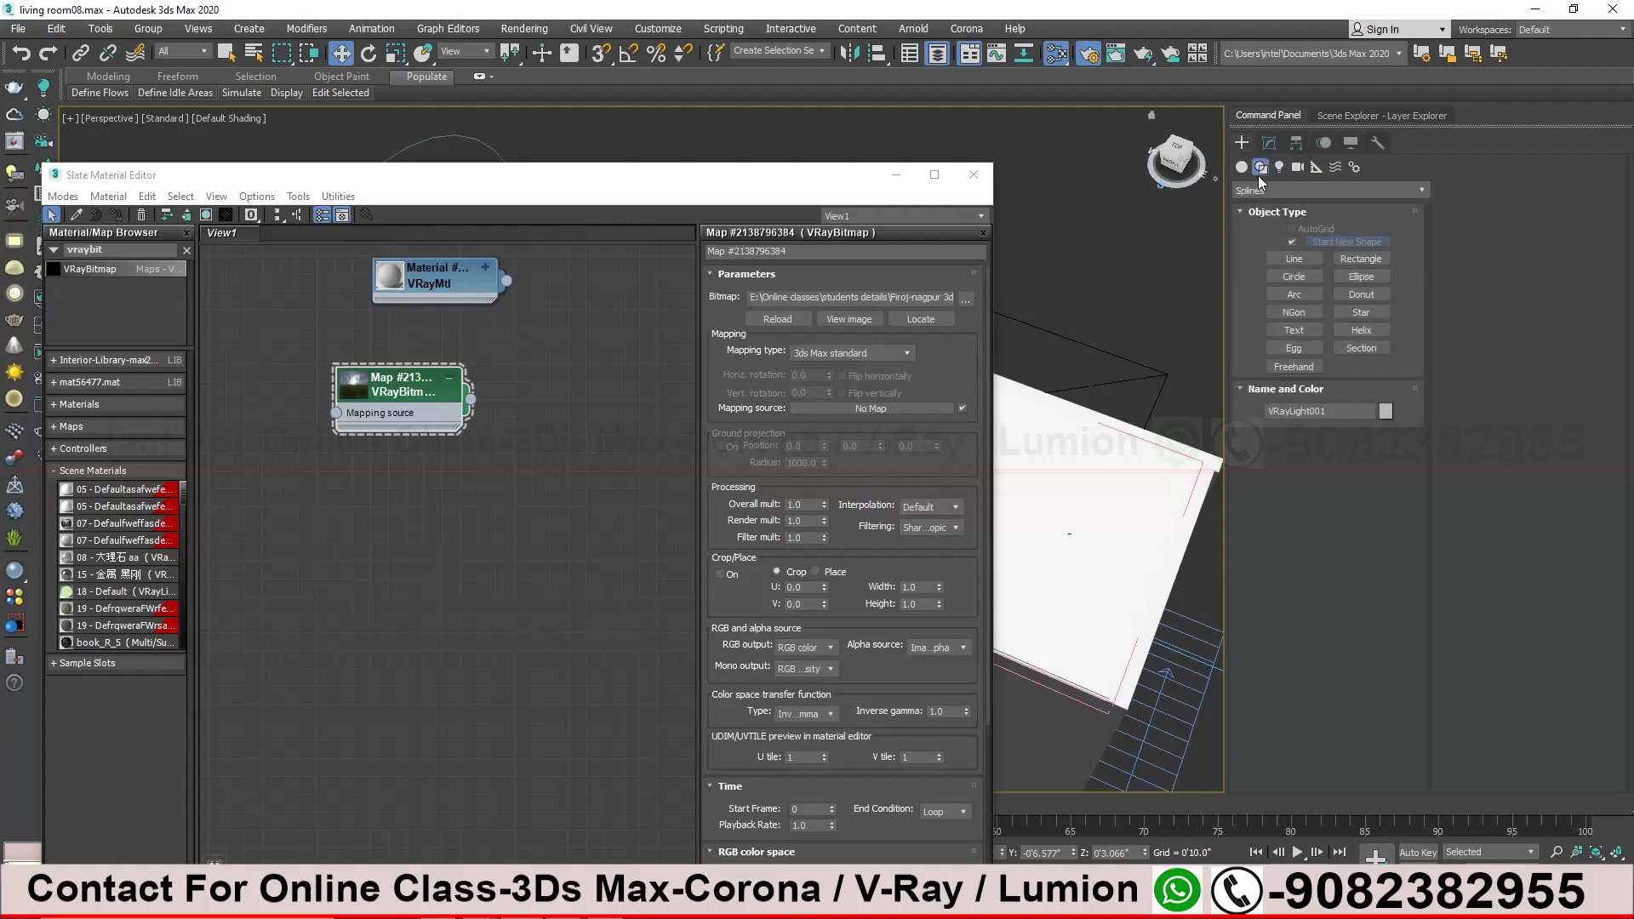
{"action": "left_click", "coordinate": [1268, 144]}
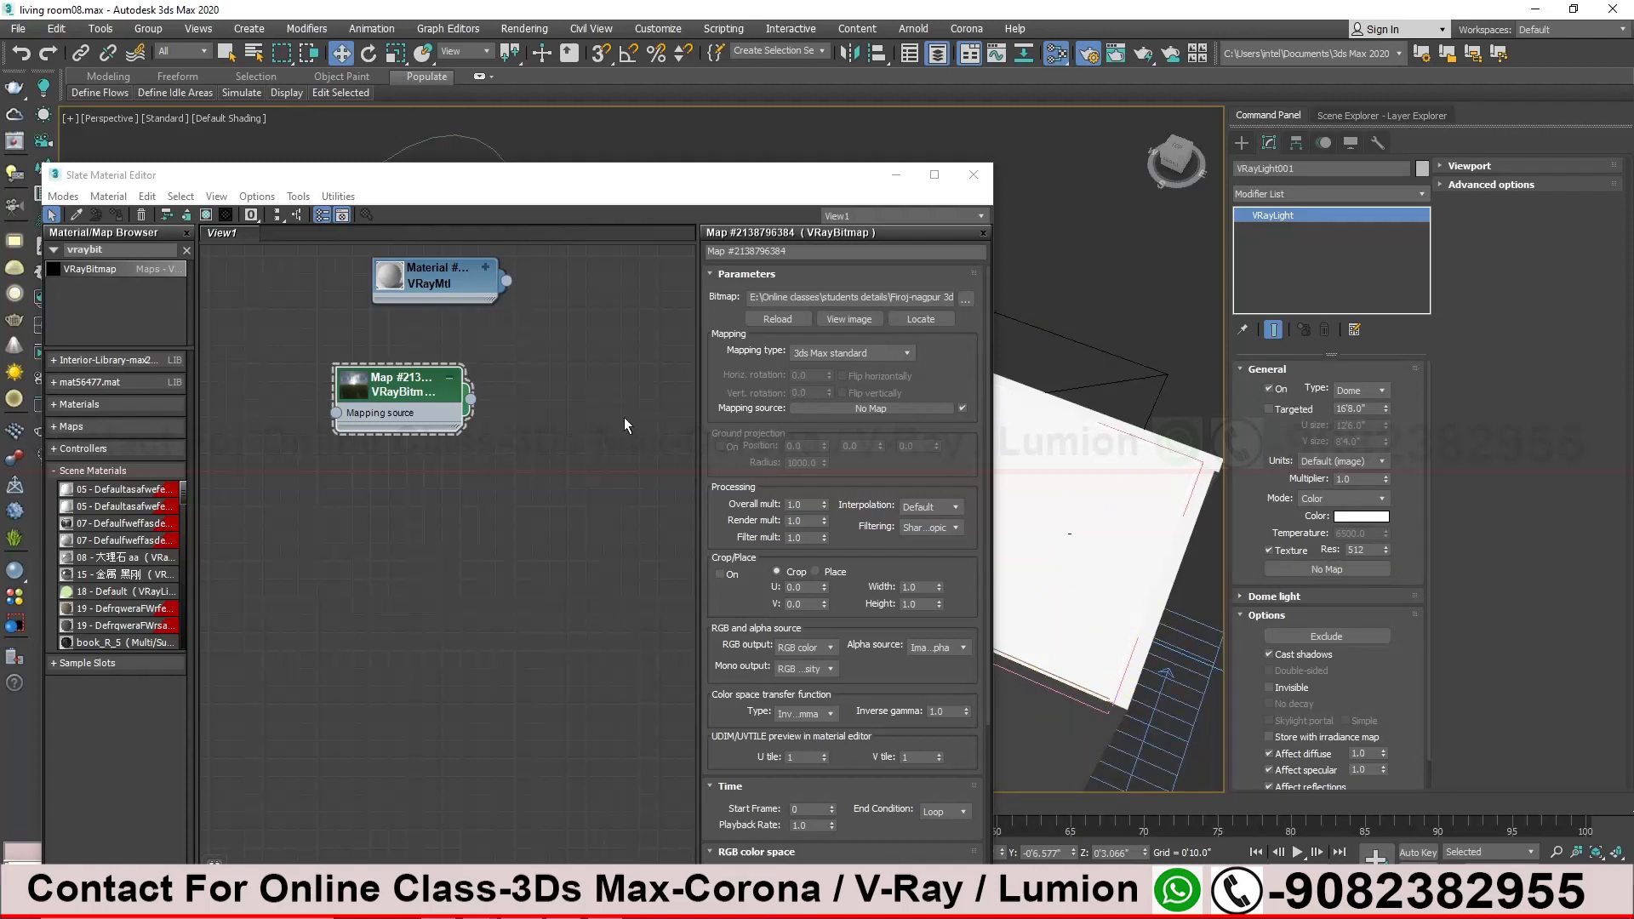
{"action": "left_click_drag", "start_coordinate": [470, 398], "coordinate": [1332, 581]}
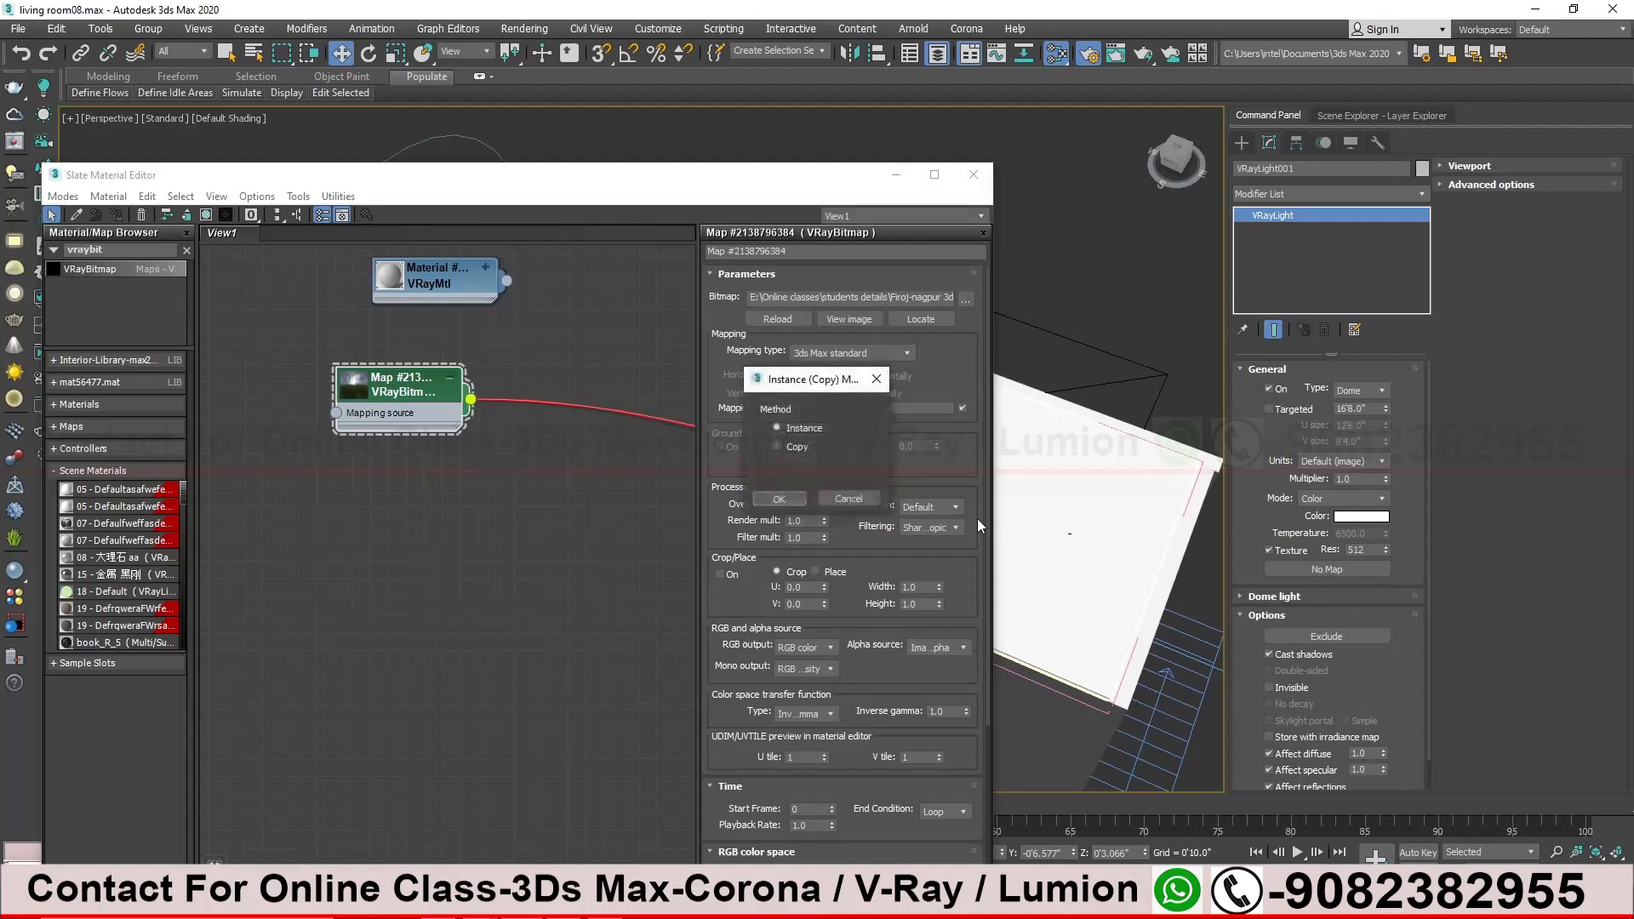
{"action": "left_click", "coordinate": [784, 498]}
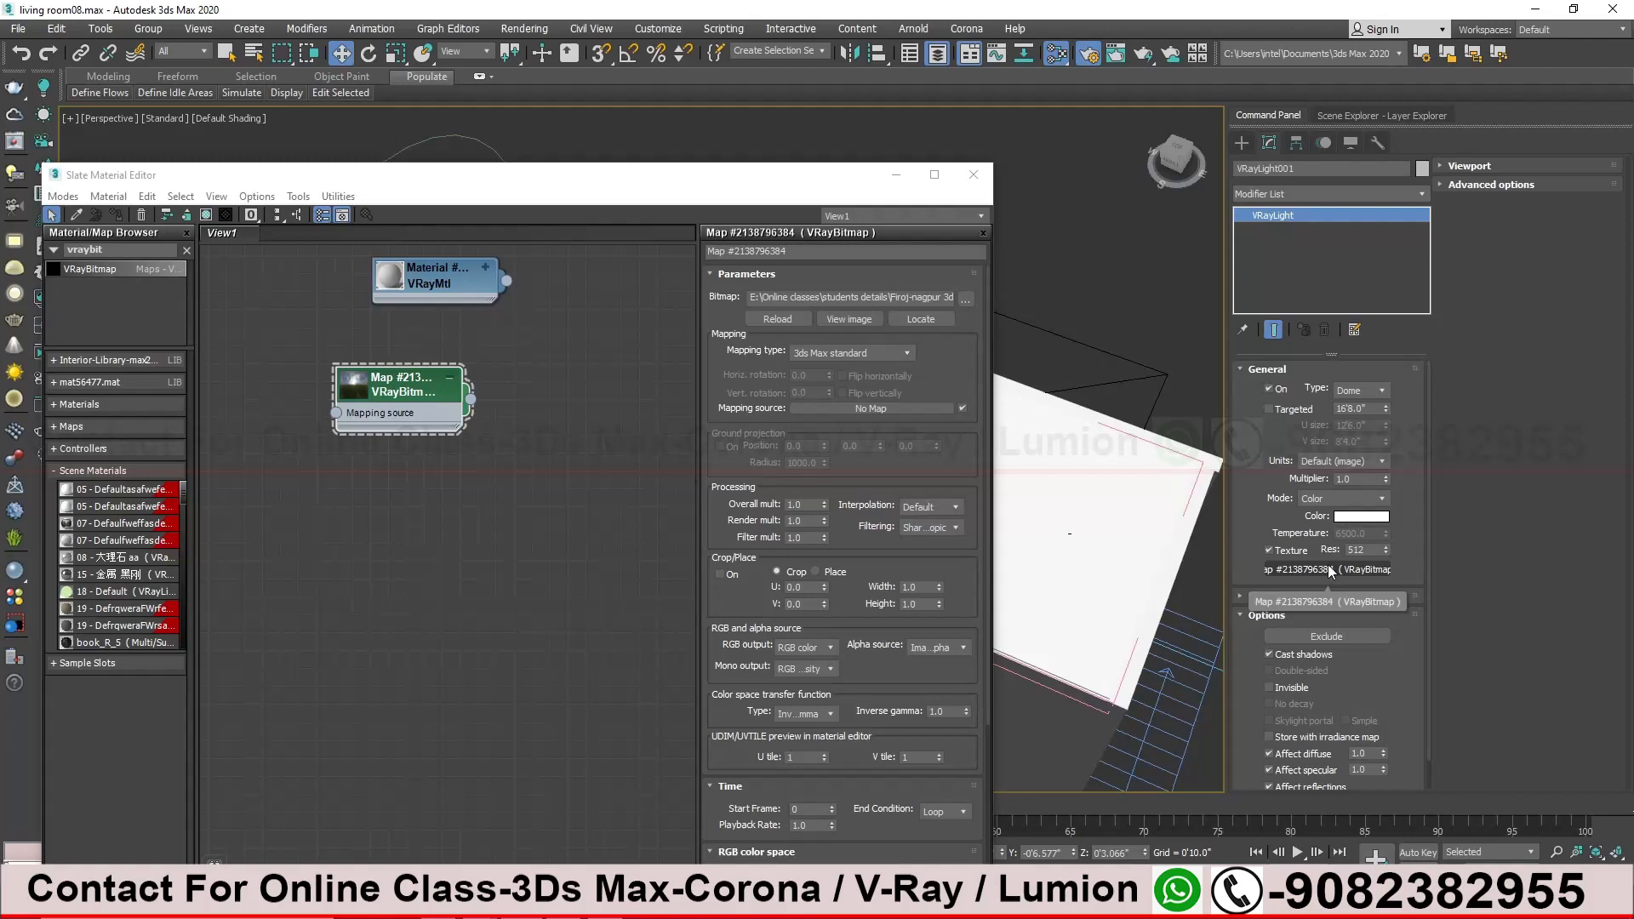
Set the VRayBitmap's mapping type to Spherical and enlarge the node's preview
{"action": "mouse_move", "coordinate": [409, 389]}
{"action": "left_mouse_down"}
{"action": "mouse_move", "coordinate": [431, 407]}
{"action": "mouse_move", "coordinate": [408, 407]}
{"action": "left_mouse_up"}
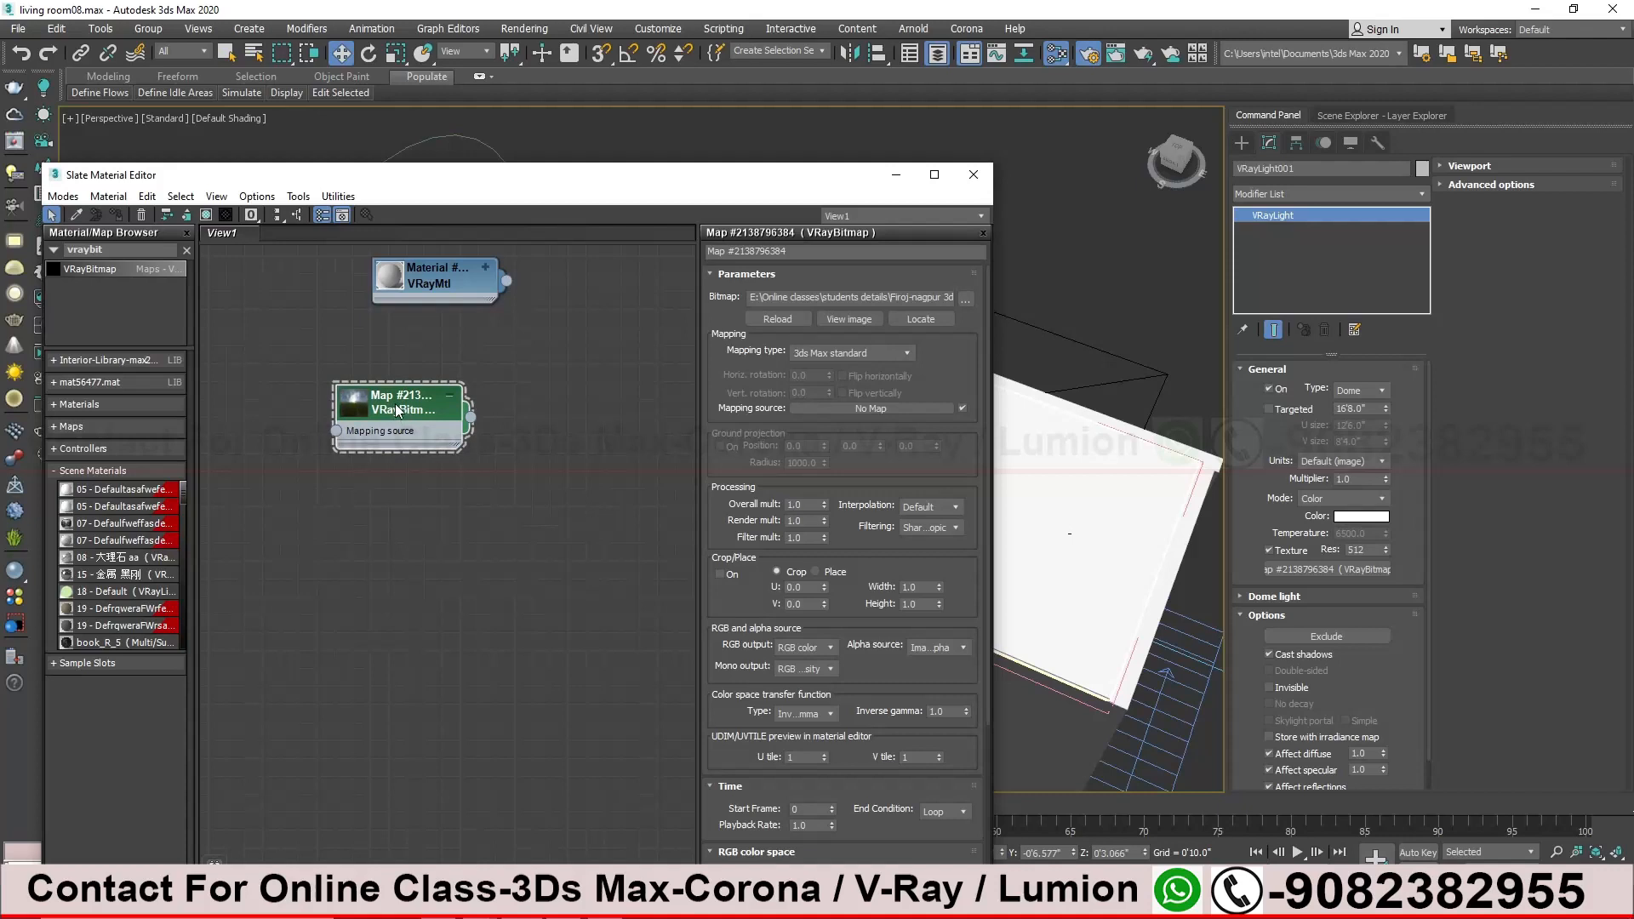
{"action": "left_click_drag", "start_coordinate": [561, 177], "coordinate": [538, 148]}
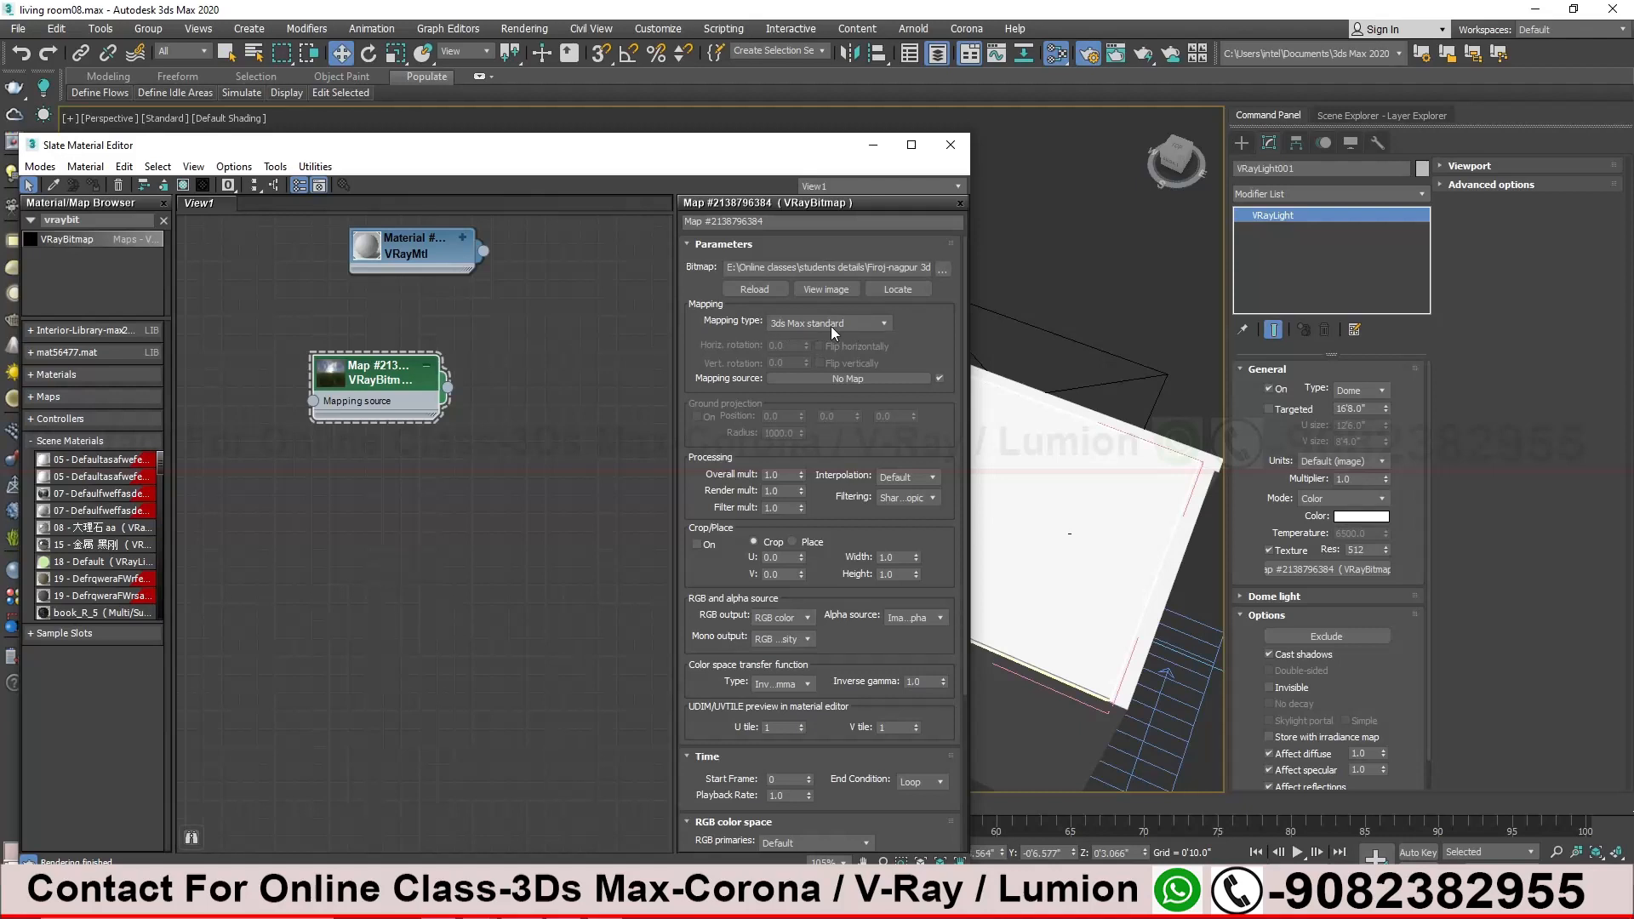
{"action": "left_click", "coordinate": [873, 323]}
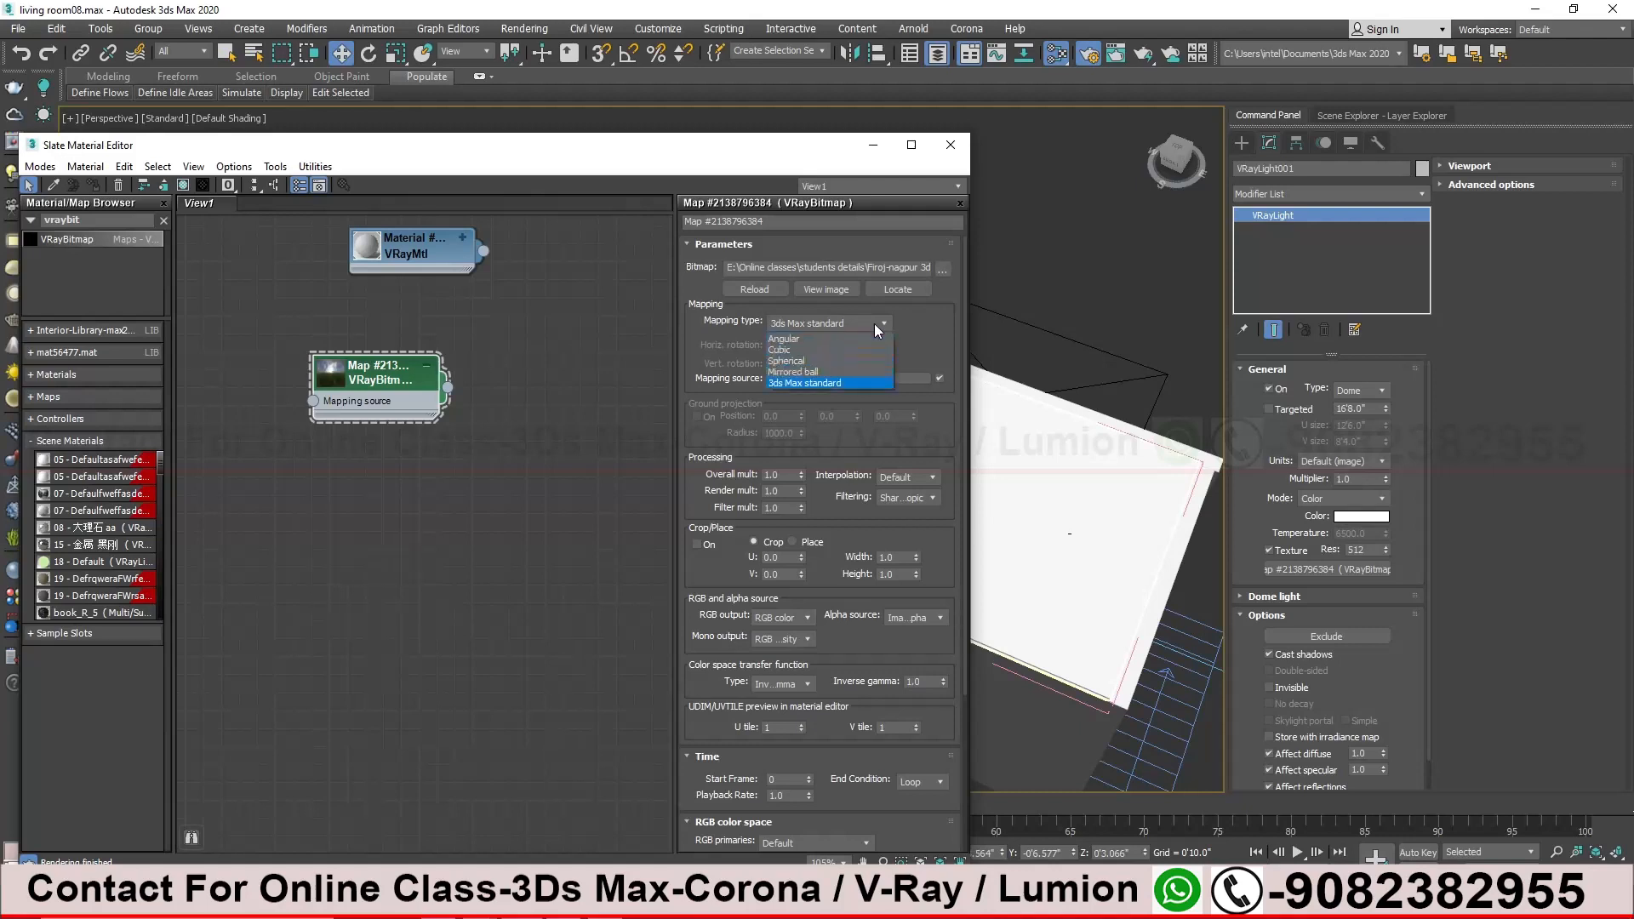
{"action": "left_click", "coordinate": [801, 368]}
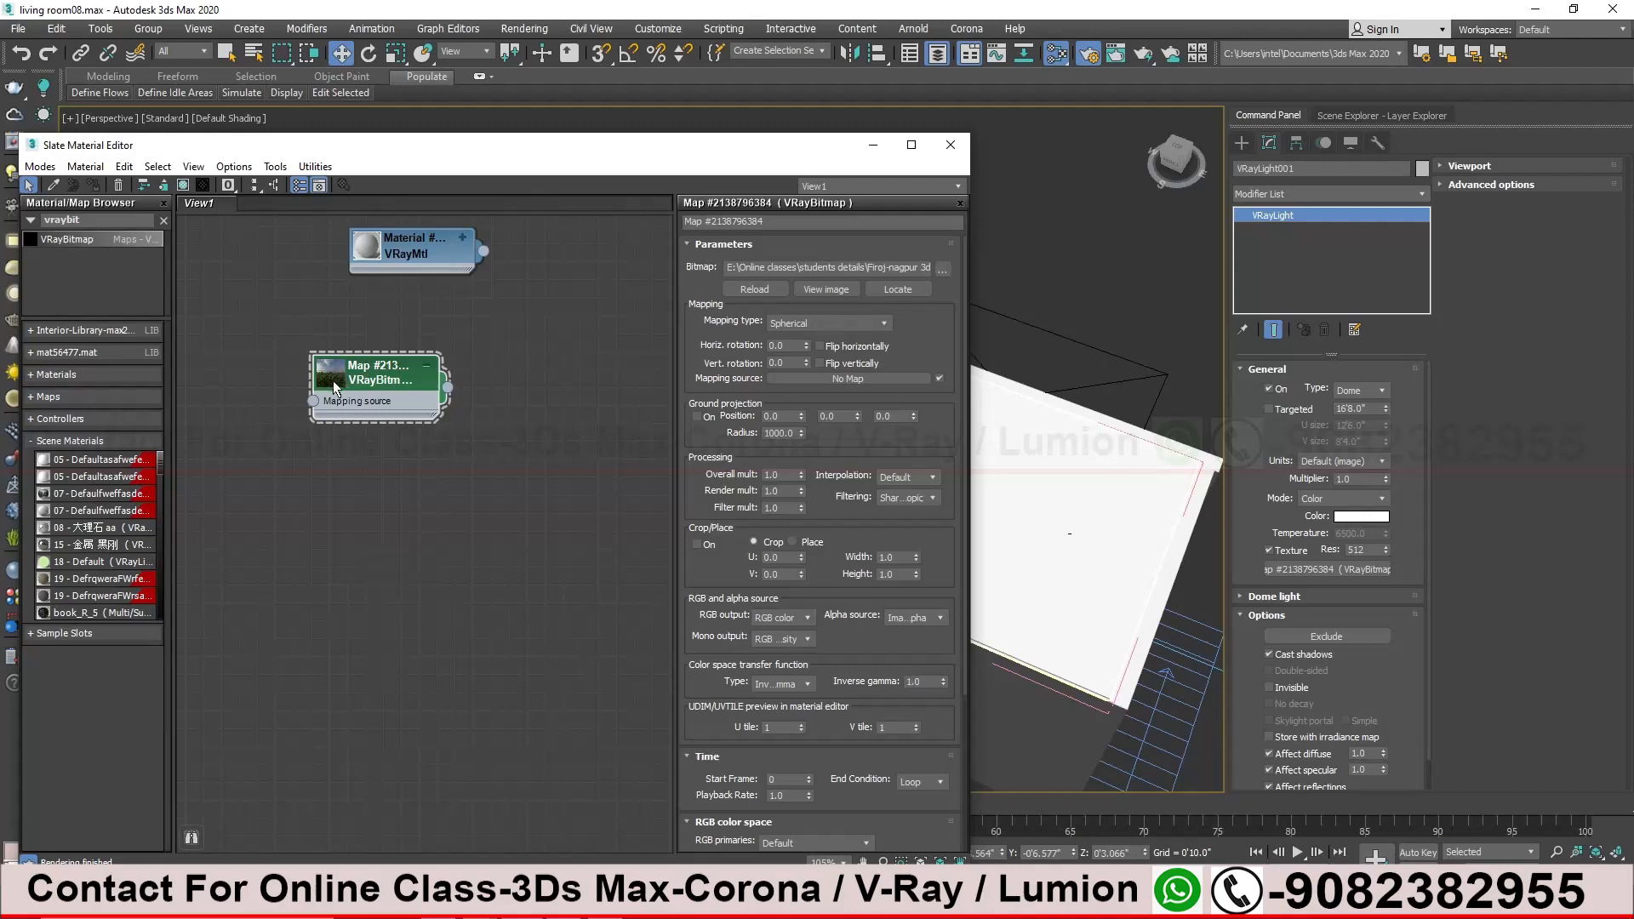
{"action": "double_click", "coordinate": [334, 380]}
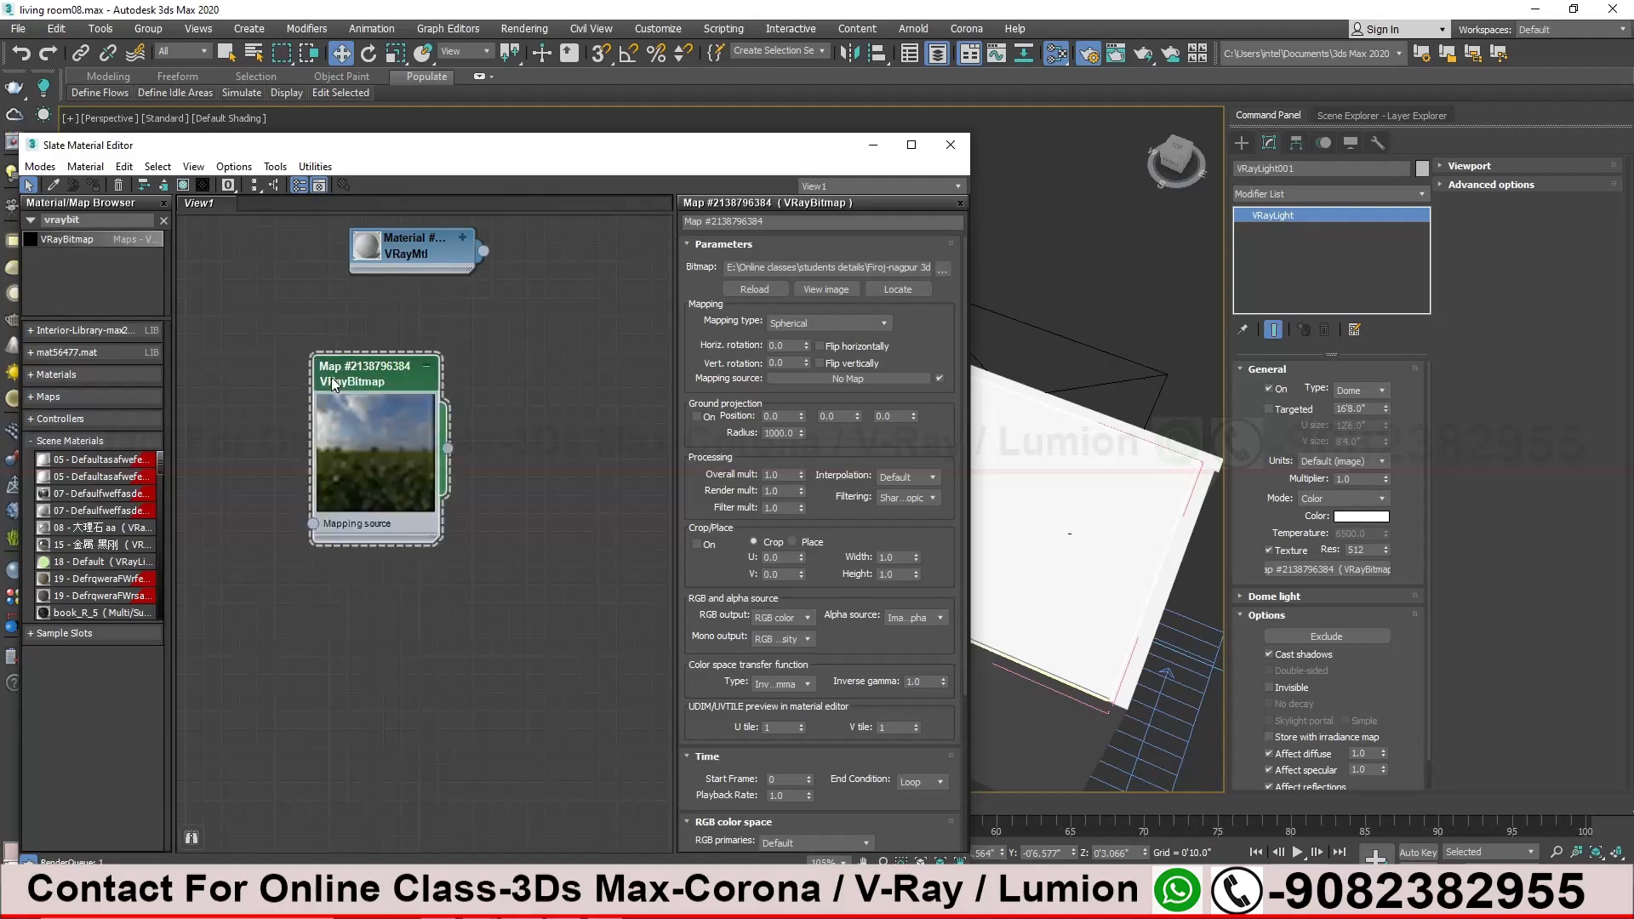
Compare the map preview with 3ds Max standard mapping, and return the mapping type to Spherical
{"action": "left_click", "coordinate": [849, 324]}
{"action": "left_click", "coordinate": [802, 384]}
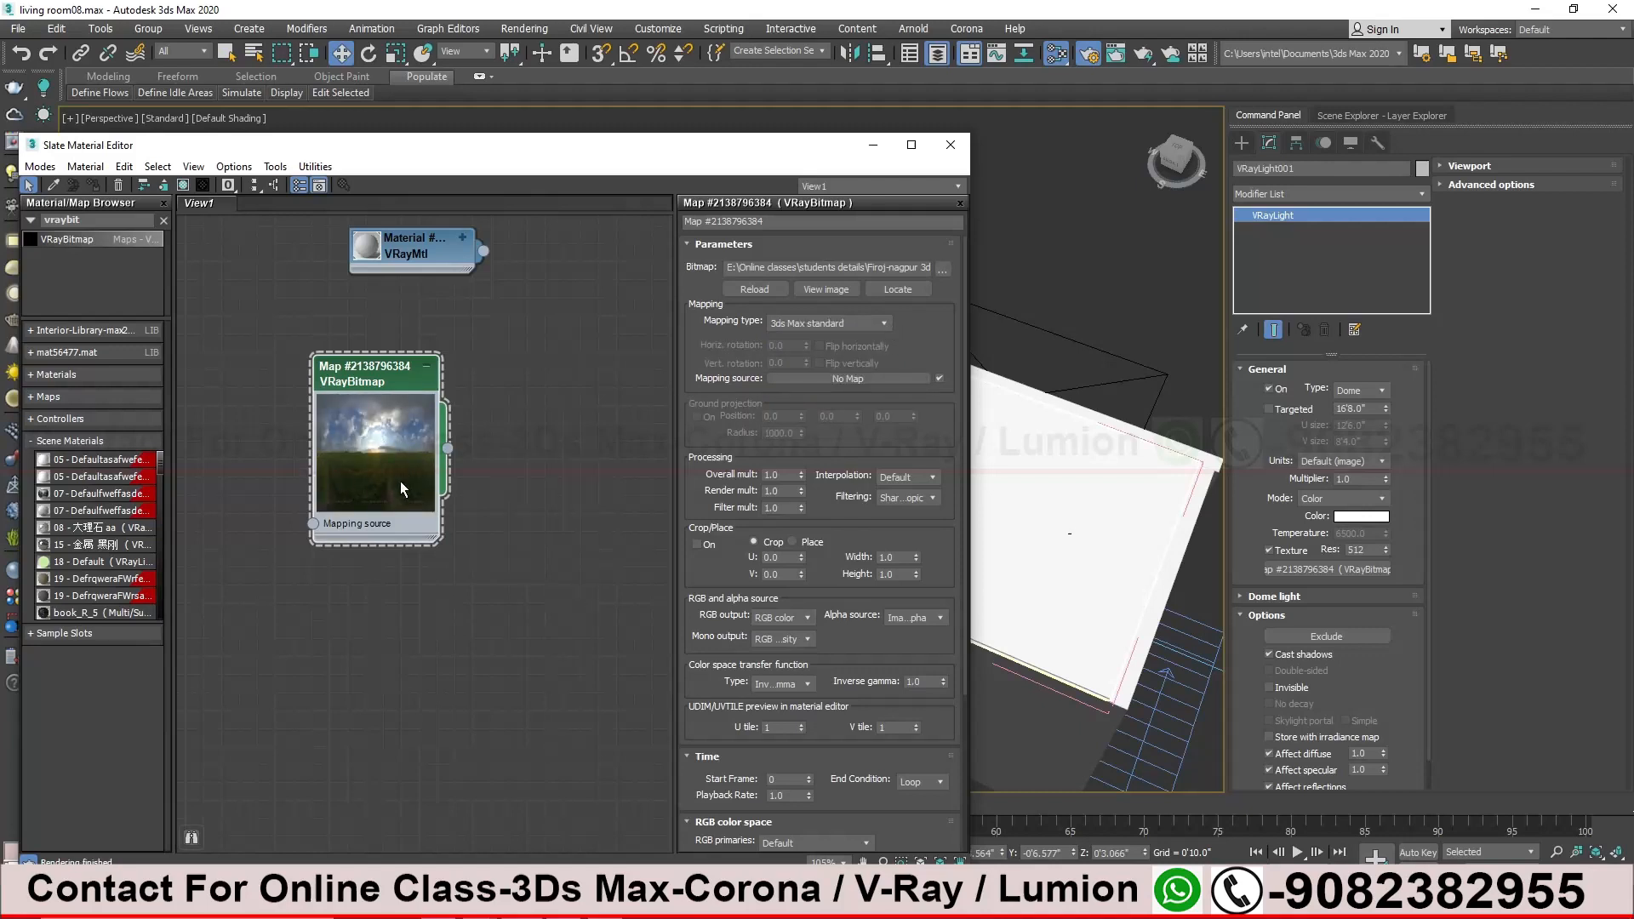
{"action": "left_click", "coordinate": [800, 326]}
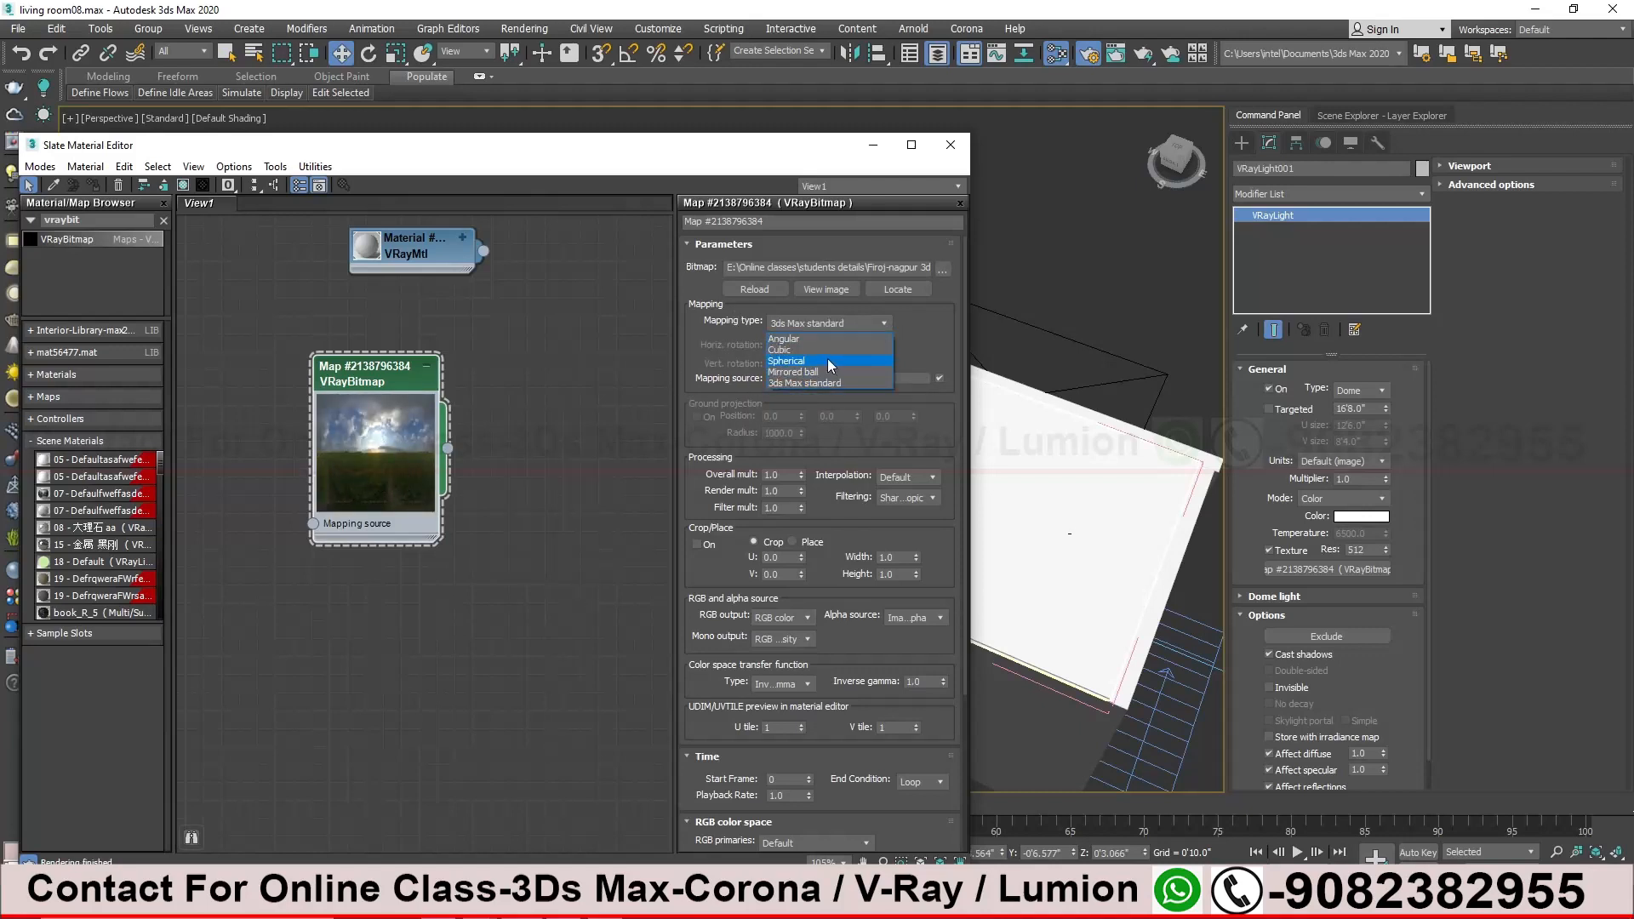
{"action": "left_click", "coordinate": [828, 361]}
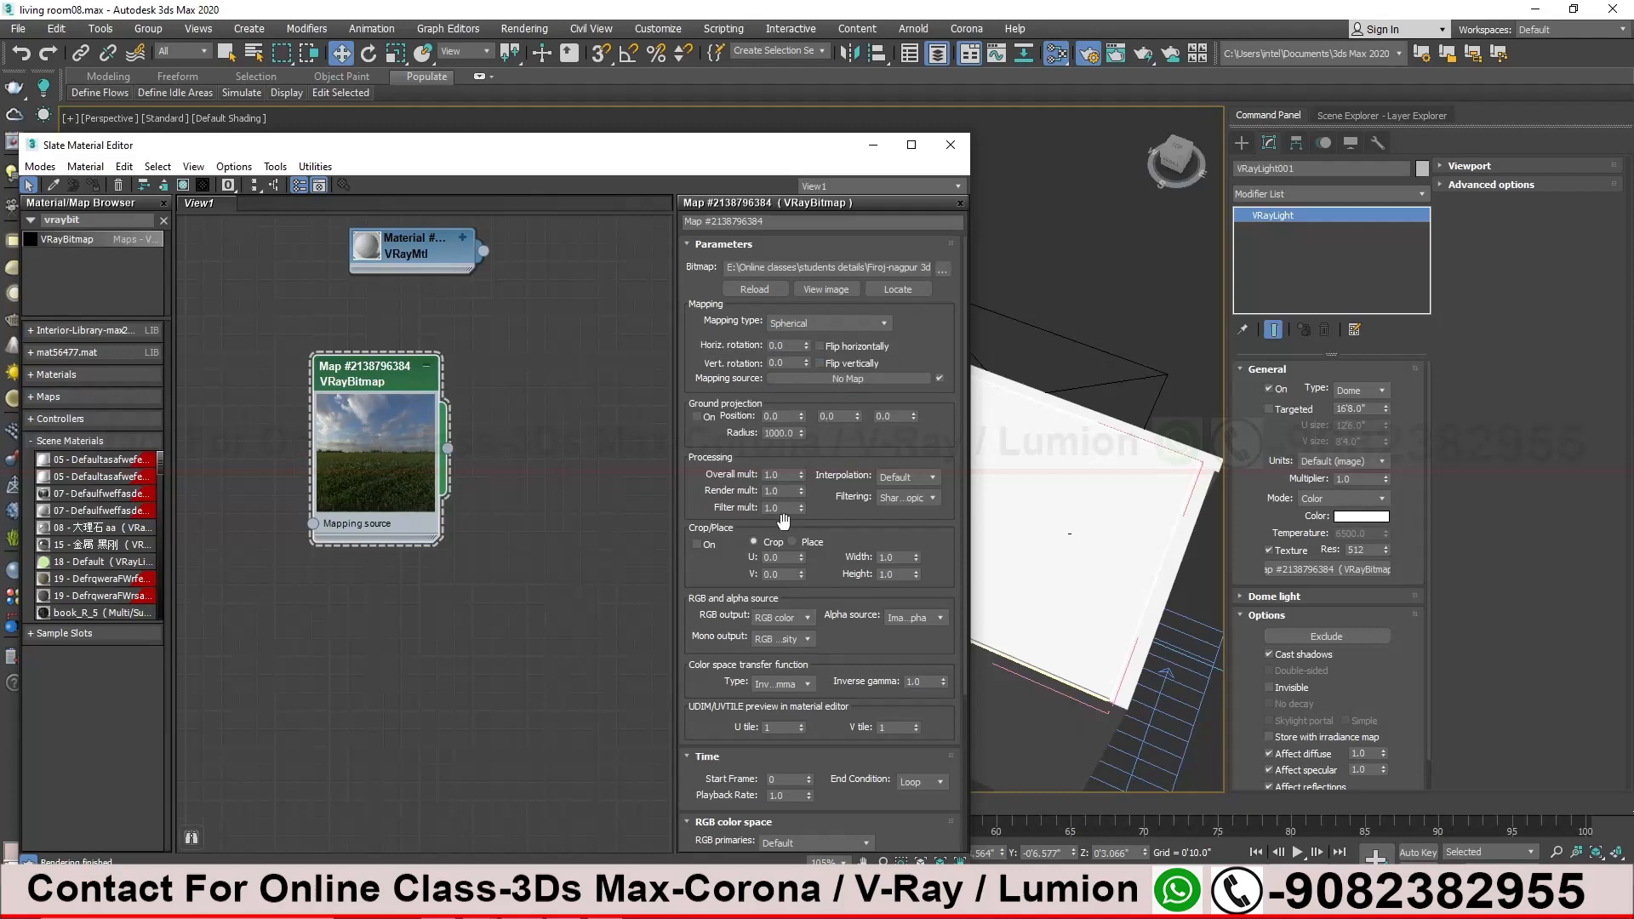
{"action": "left_click_drag", "start_coordinate": [373, 369], "coordinate": [363, 340]}
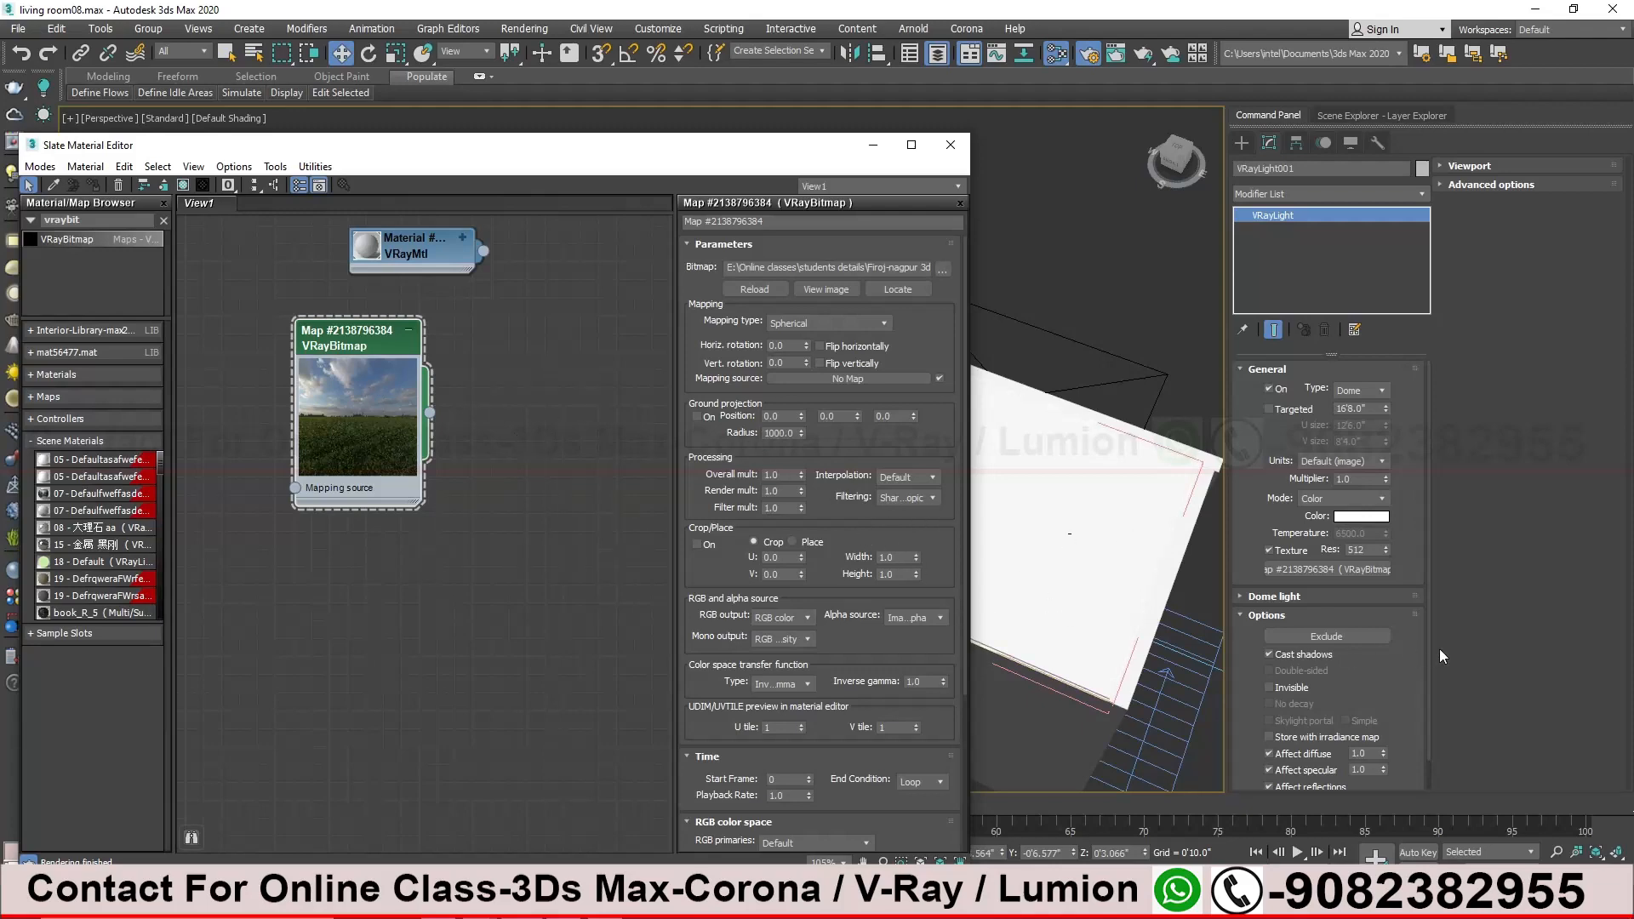
Close the Slate Material Editor and rename the selected V-Ray light as dome light
{"action": "left_click_drag", "start_coordinate": [818, 152], "coordinate": [724, 428]}
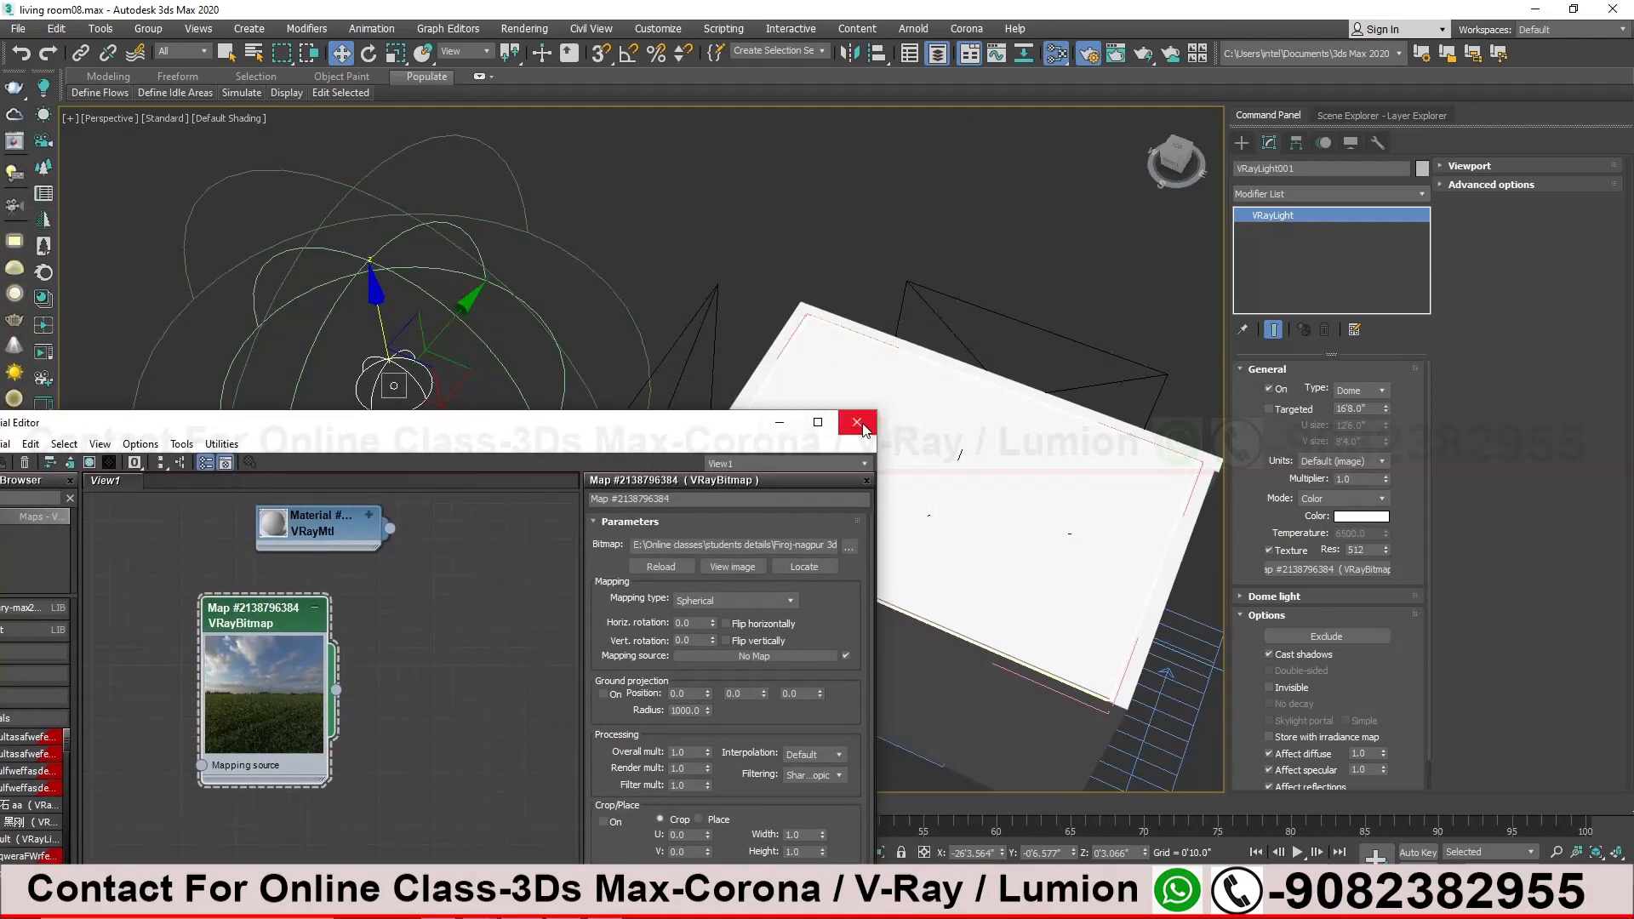
{"action": "left_click", "coordinate": [859, 423]}
{"action": "mouse_move", "coordinate": [1403, 679]}
{"action": "left_mouse_down"}
{"action": "mouse_move", "coordinate": [1401, 646]}
{"action": "mouse_move", "coordinate": [1404, 694]}
{"action": "left_mouse_up"}
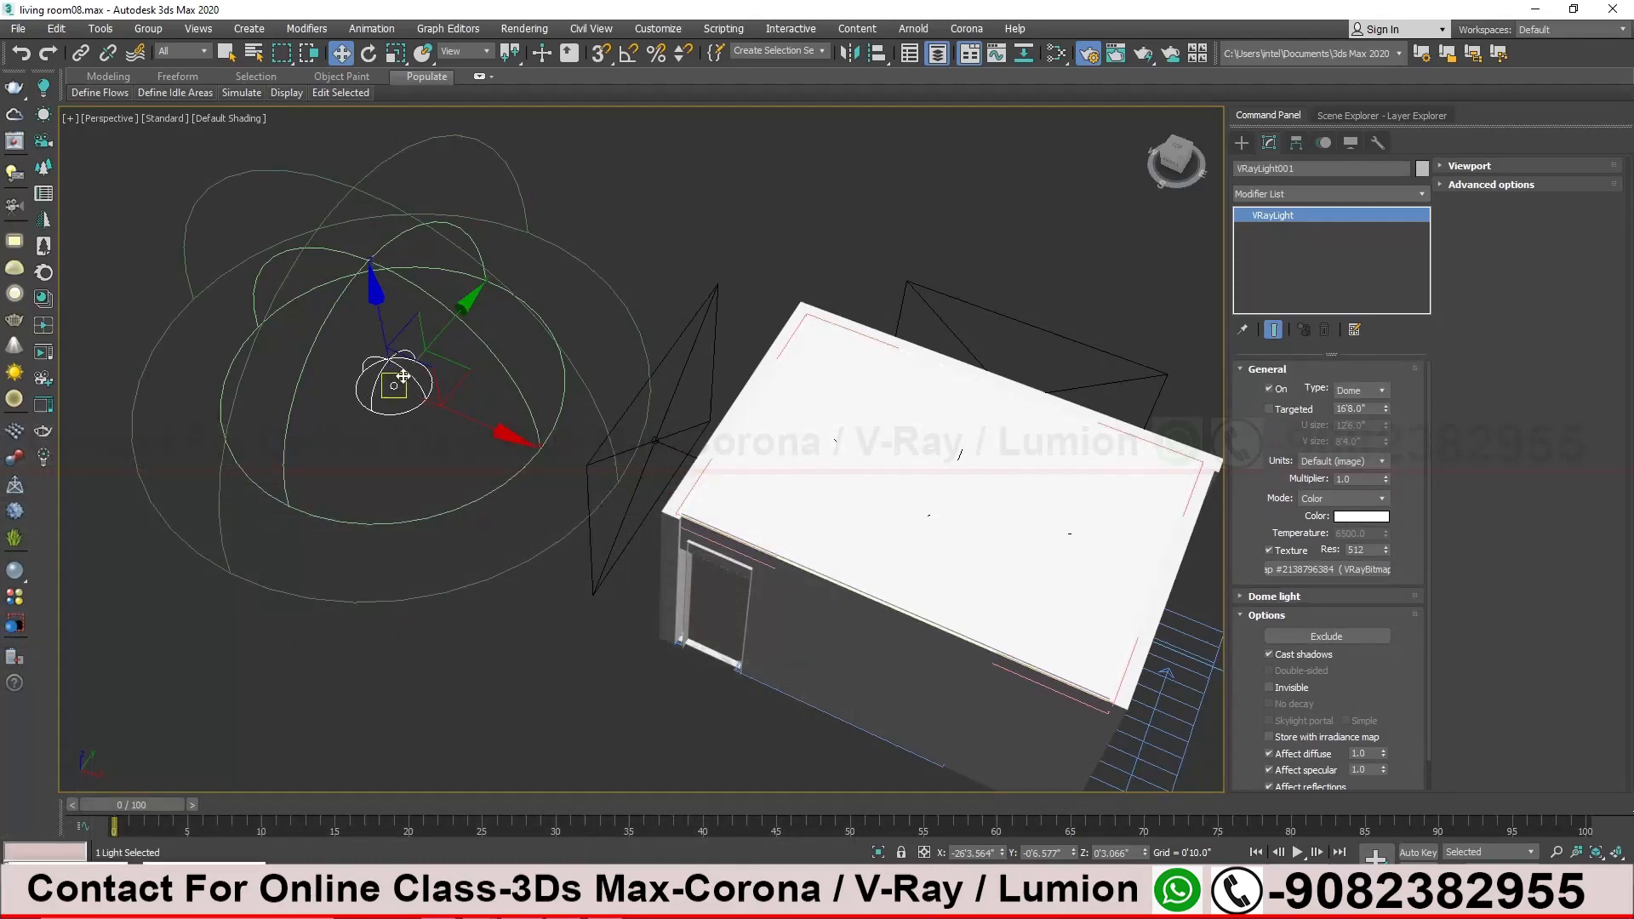
{"action": "left_click", "coordinate": [1285, 168]}
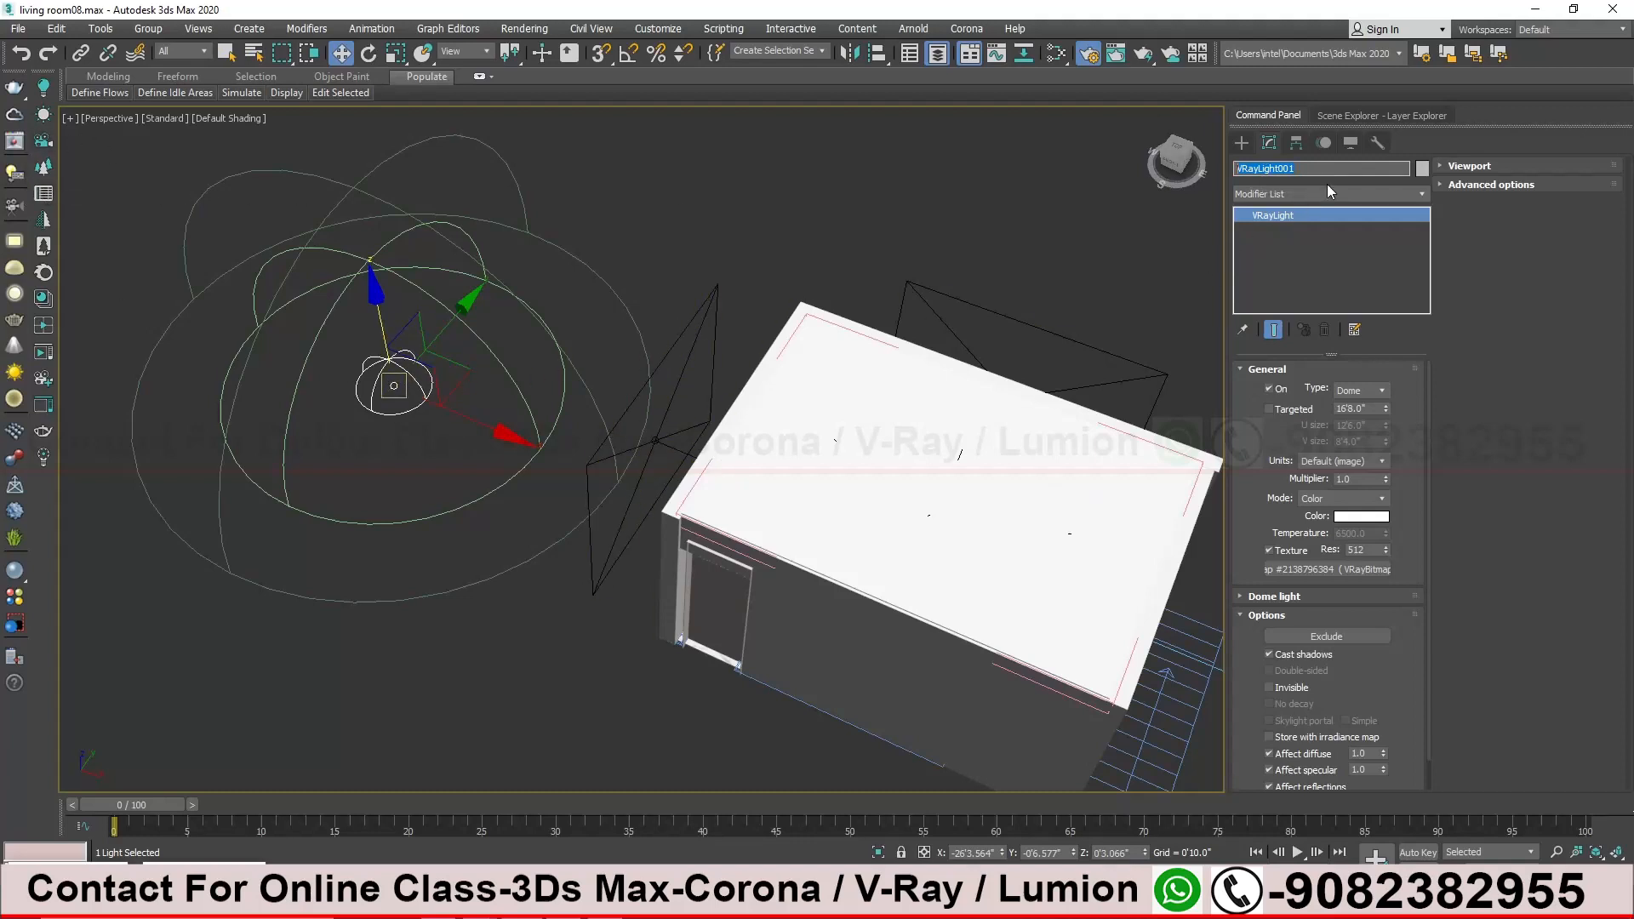
{"action": "type", "text": "dome light"}
{"action": "key", "text": "Return"}
Set the dome light's multiplier to 5
{"action": "scroll", "coordinate": [1259, 450], "scroll_direction": "down", "scroll_amount": 1}
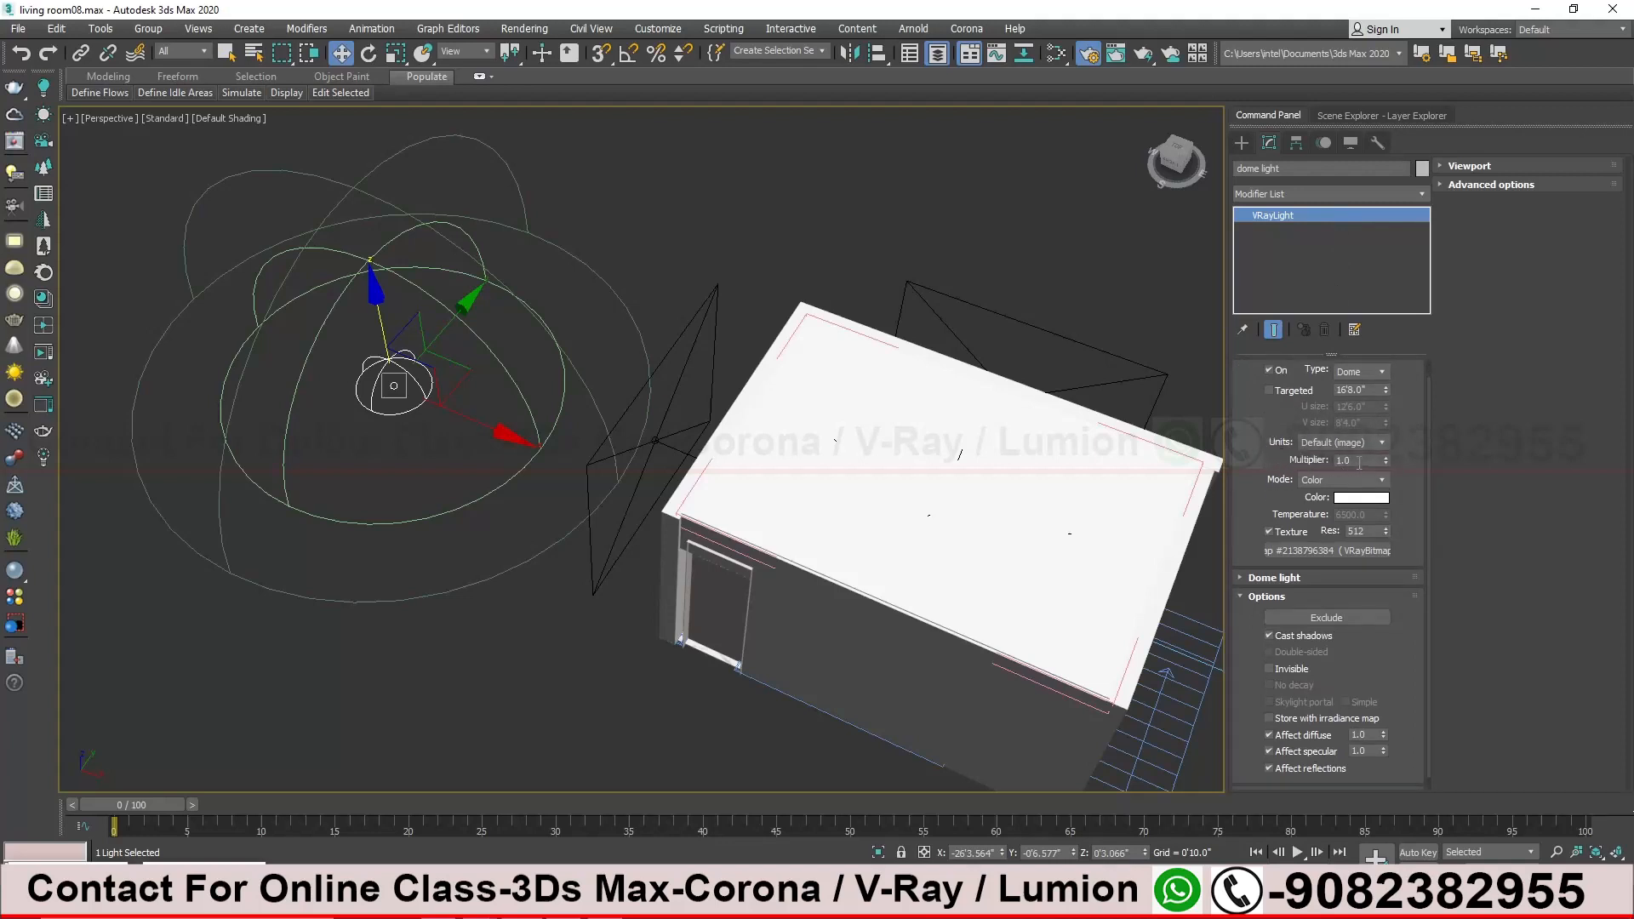
{"action": "double_click", "coordinate": [1359, 461]}
{"action": "type", "text": "5"}
{"action": "key", "text": "Return"}
{"action": "scroll", "coordinate": [1263, 400], "scroll_direction": "down", "scroll_amount": 1}
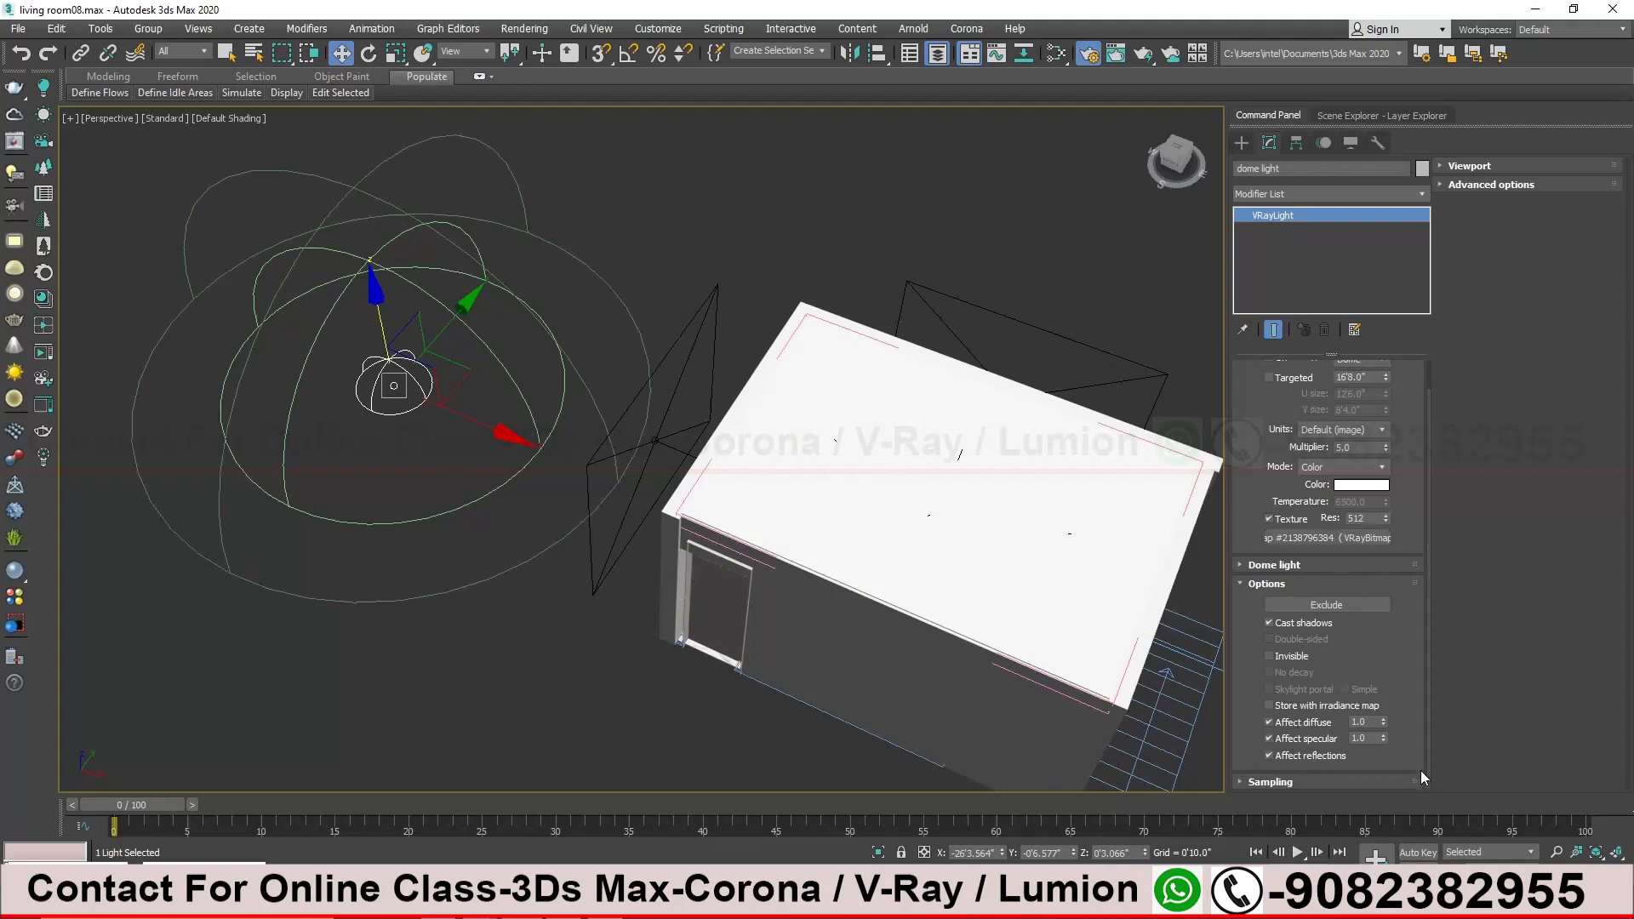
Open the render setup beside the model and show its common output parameters
{"action": "middle_click_drag", "start_coordinate": [677, 383], "coordinate": [824, 467], "text": "alt"}
{"action": "middle_click_drag", "start_coordinate": [629, 350], "coordinate": [668, 313], "text": "alt"}
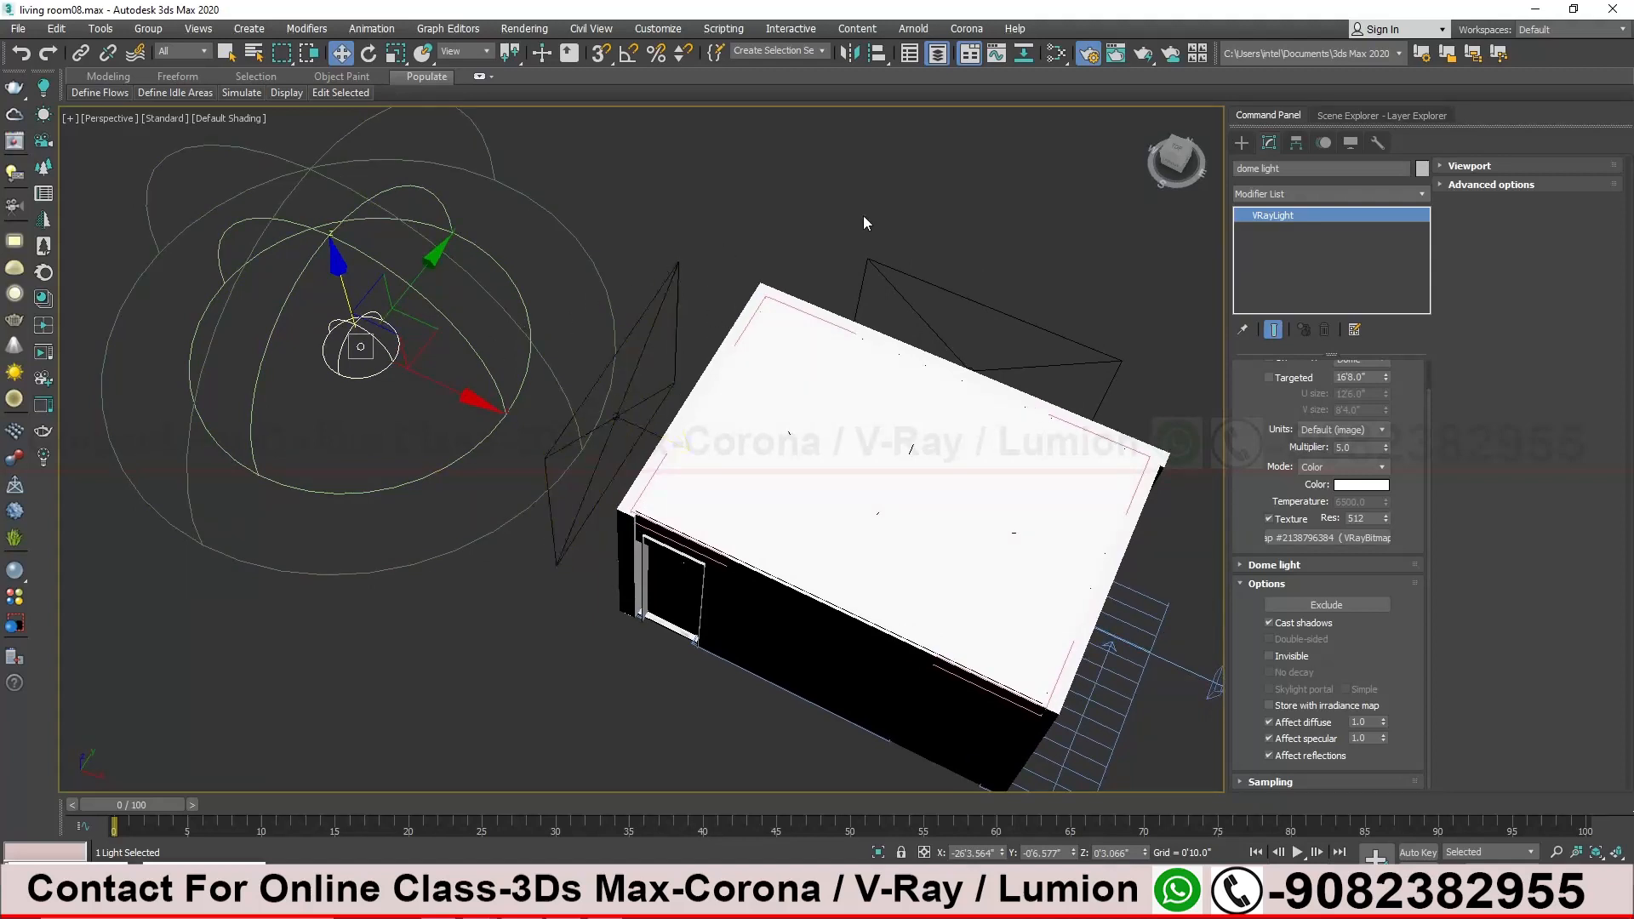
{"action": "left_click", "coordinate": [1089, 54]}
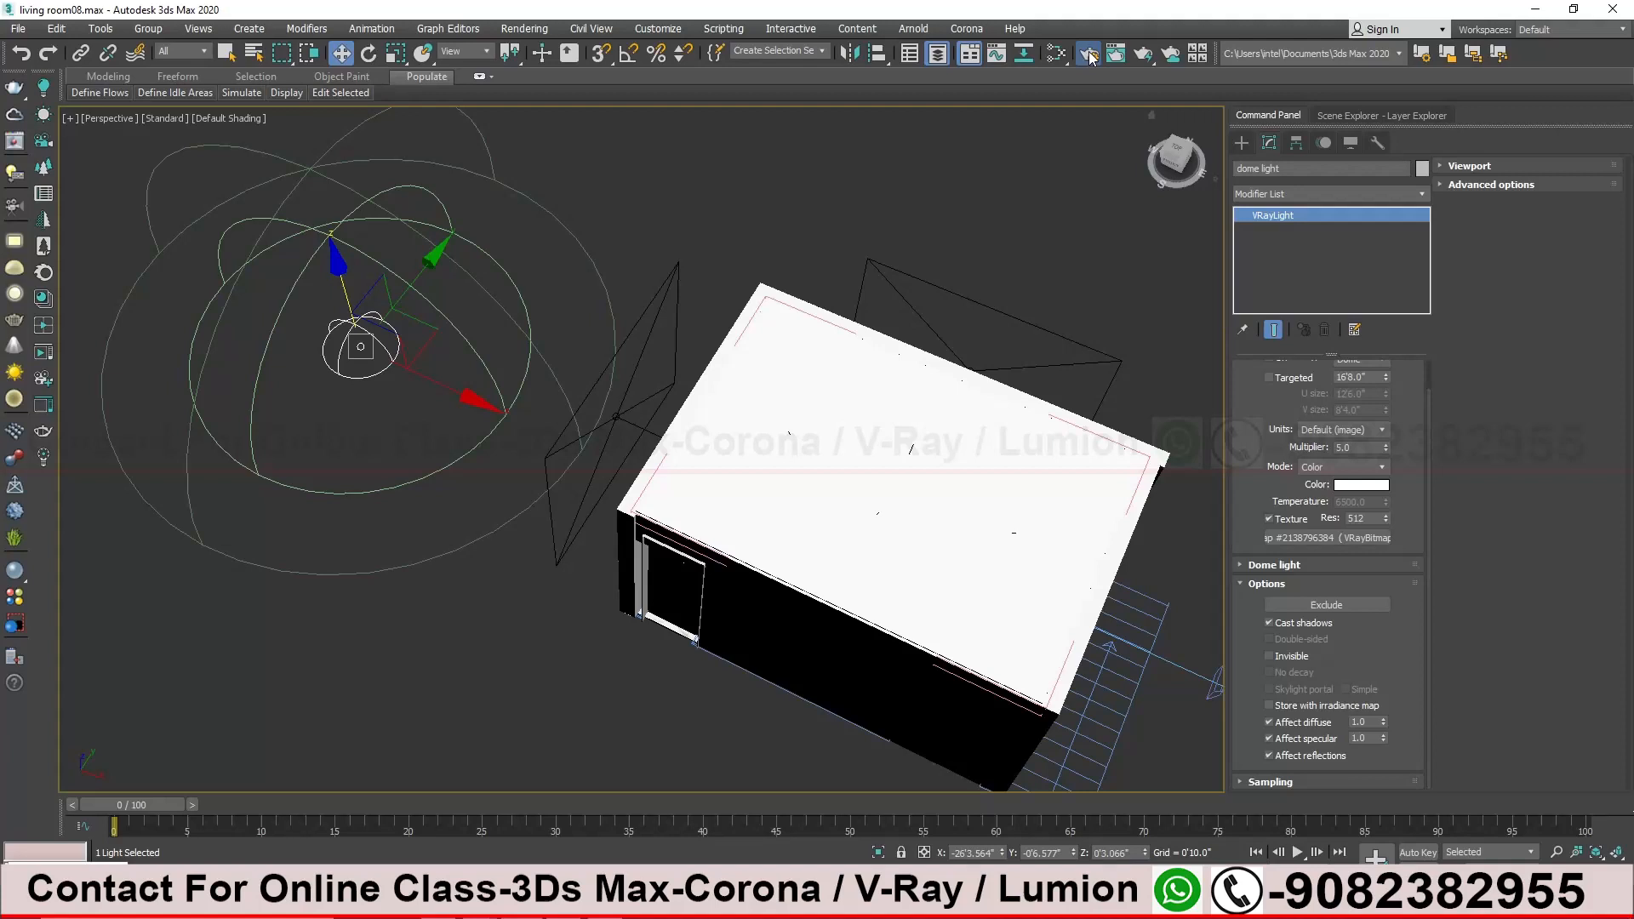
{"action": "left_click_drag", "start_coordinate": [1055, 153], "coordinate": [900, 155]}
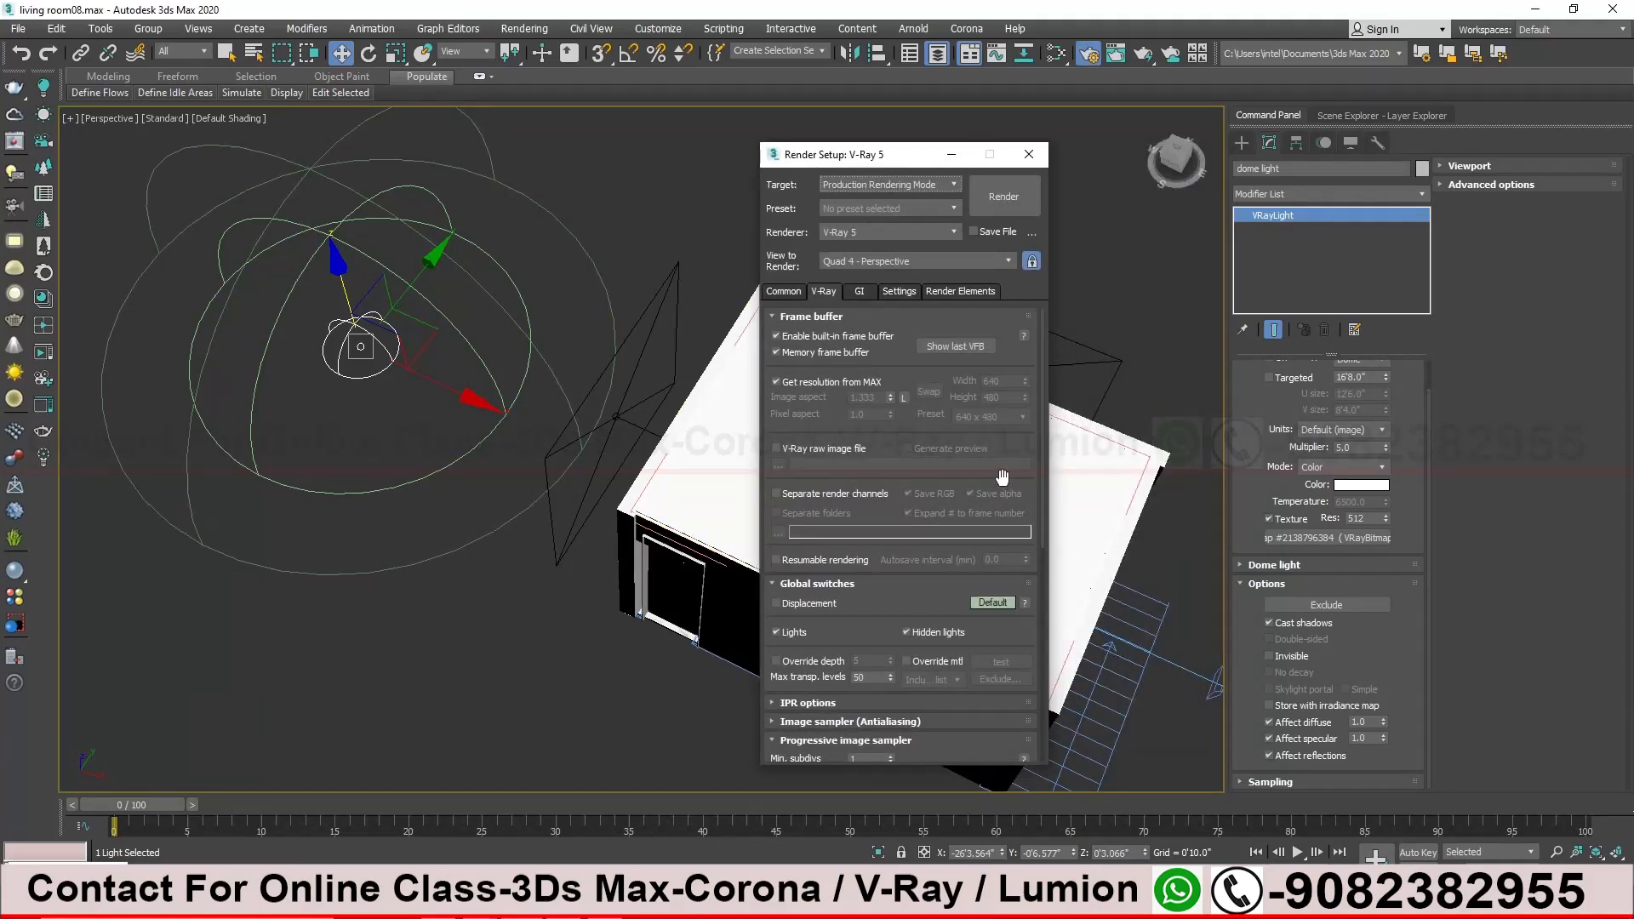
{"action": "left_click", "coordinate": [784, 291]}
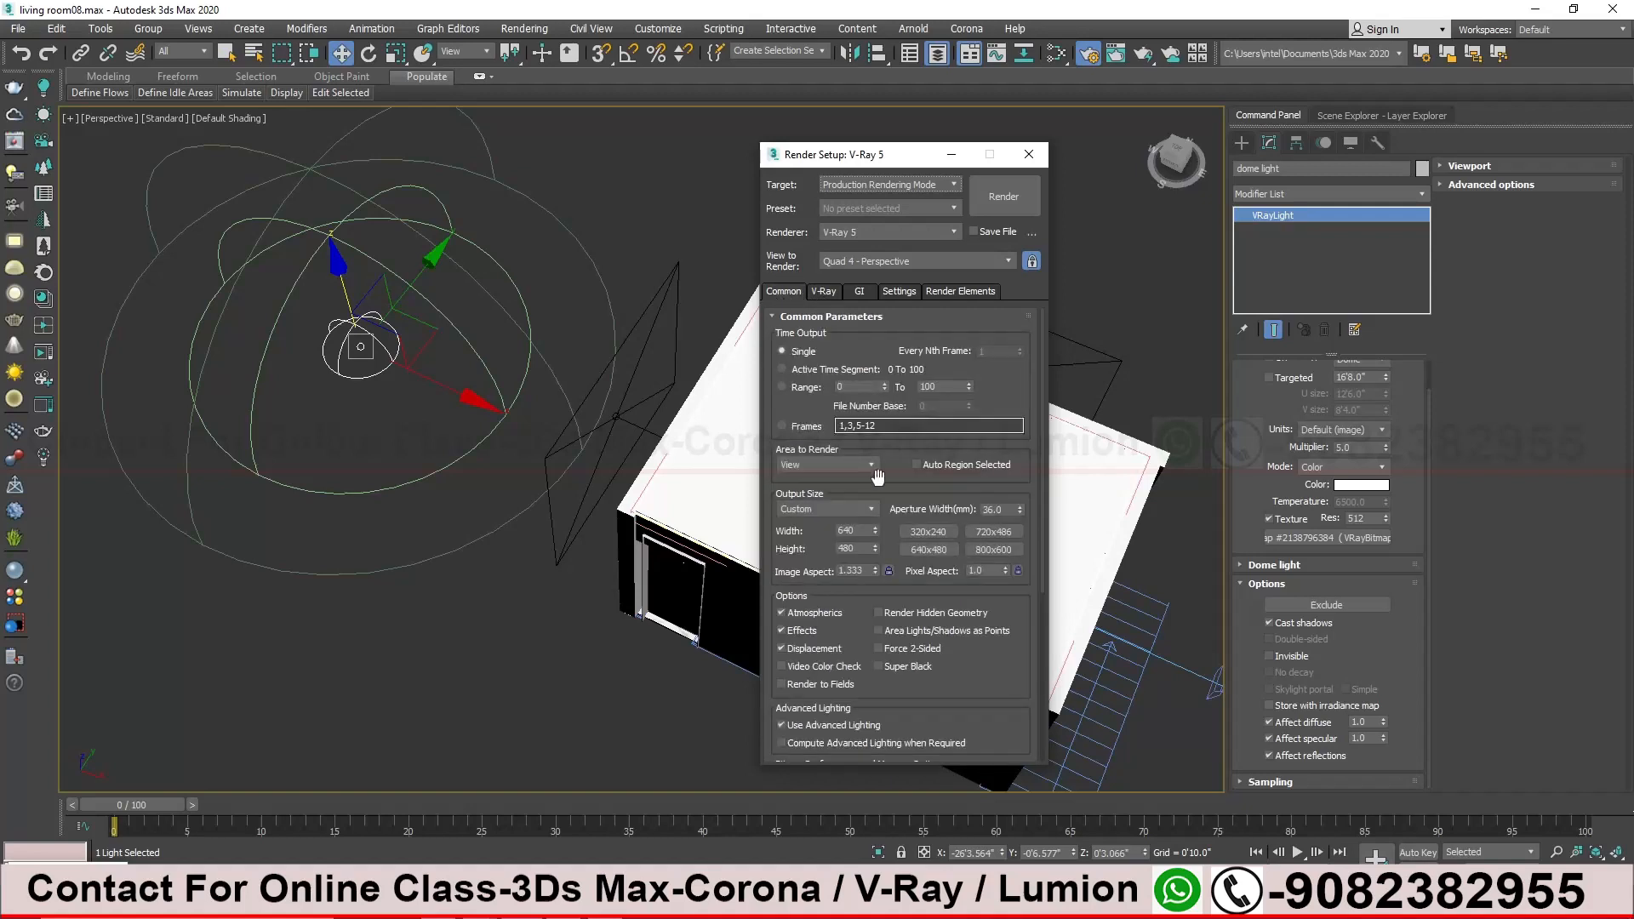
Switch the renderer to Scanline Renderer, and return it to V-Ray 5
{"action": "left_click", "coordinate": [927, 232]}
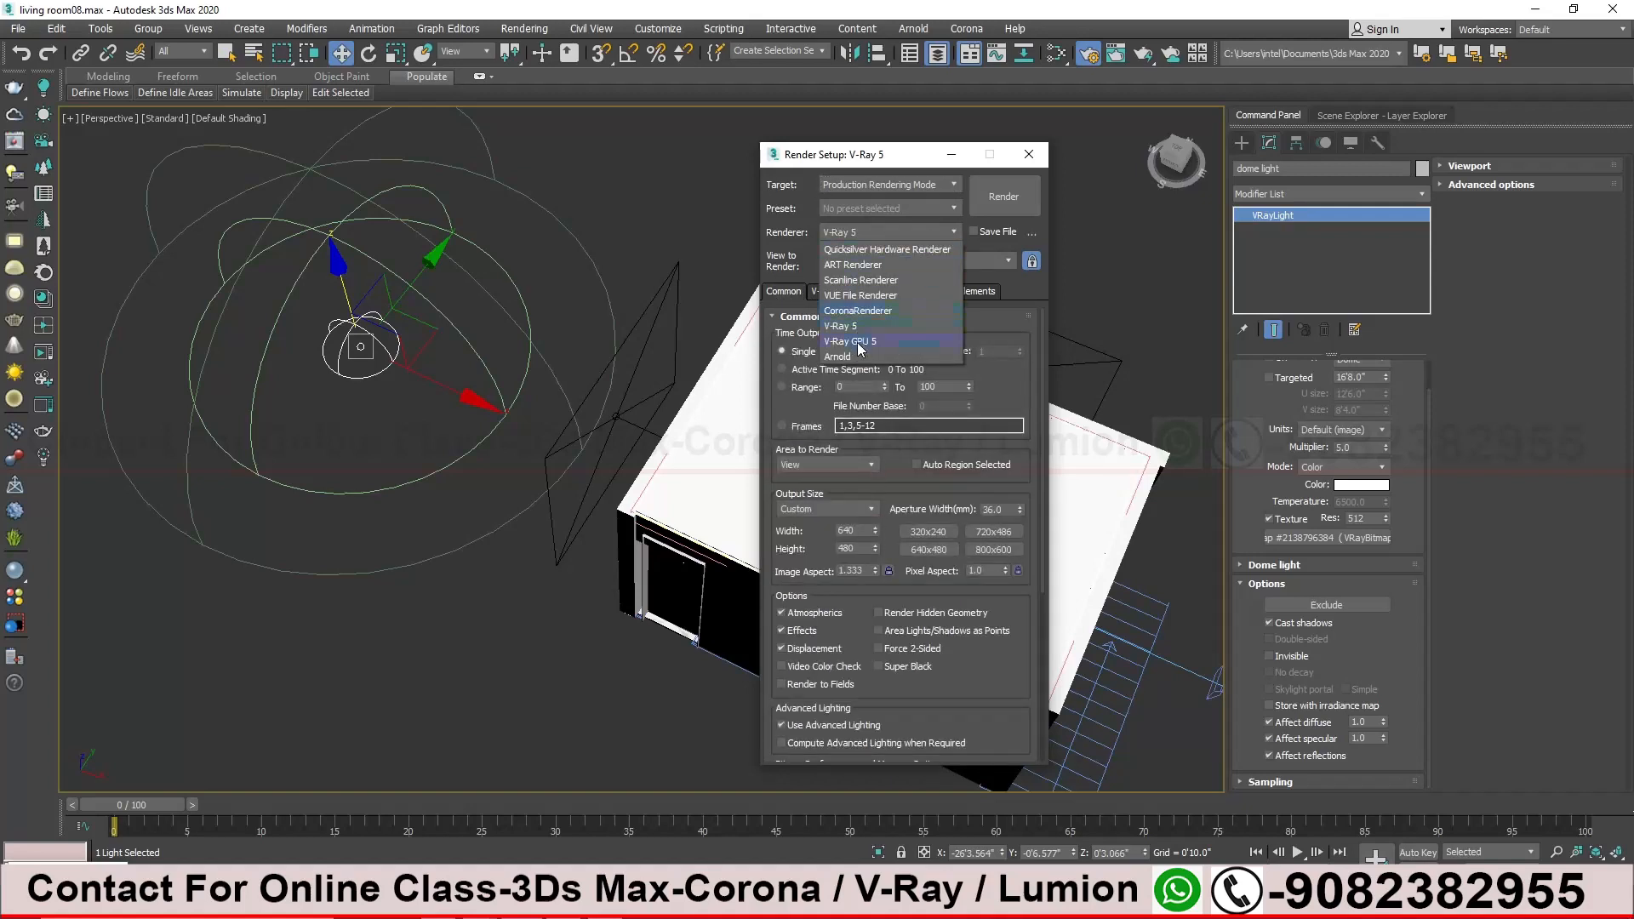
{"action": "left_click", "coordinate": [863, 278]}
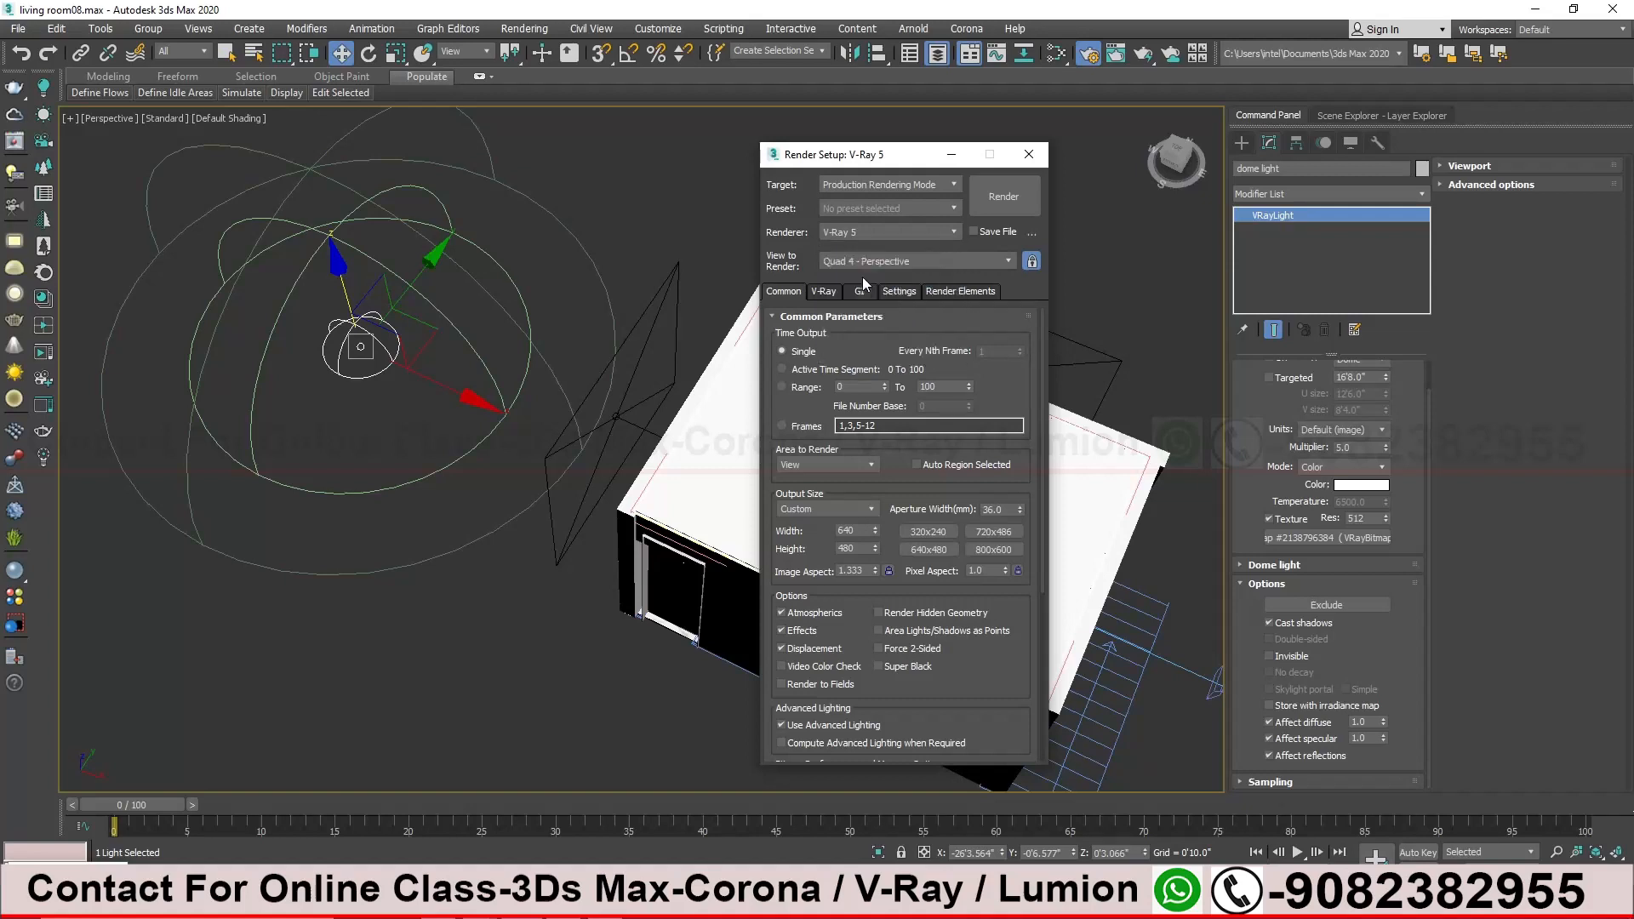
{"action": "left_click", "coordinate": [890, 232]}
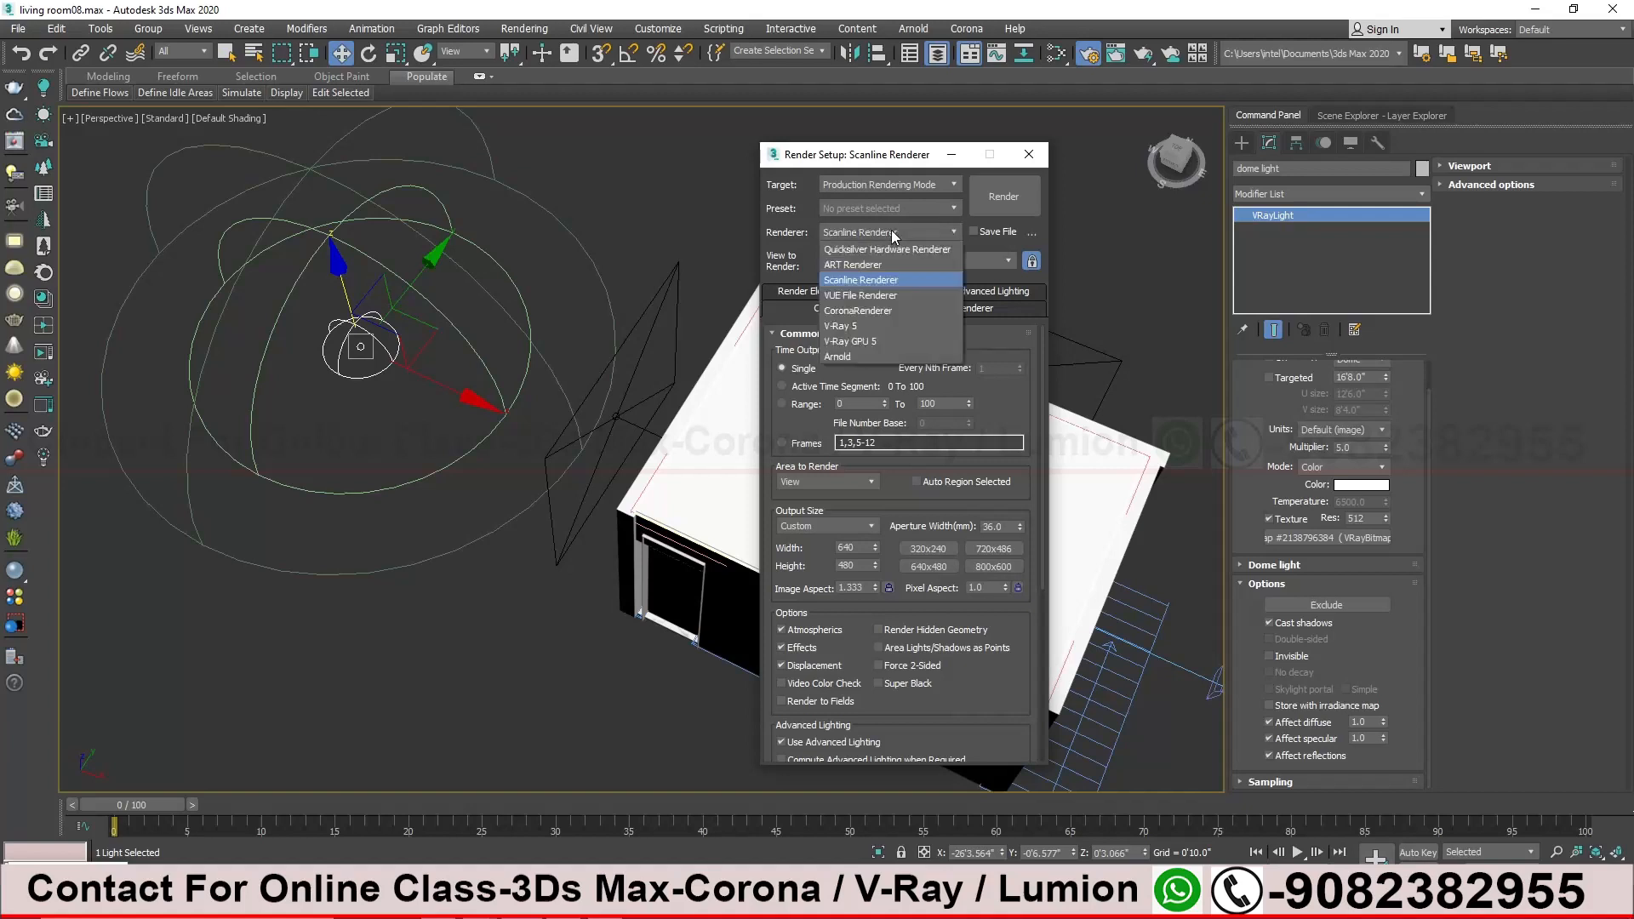
{"action": "left_click", "coordinate": [856, 329]}
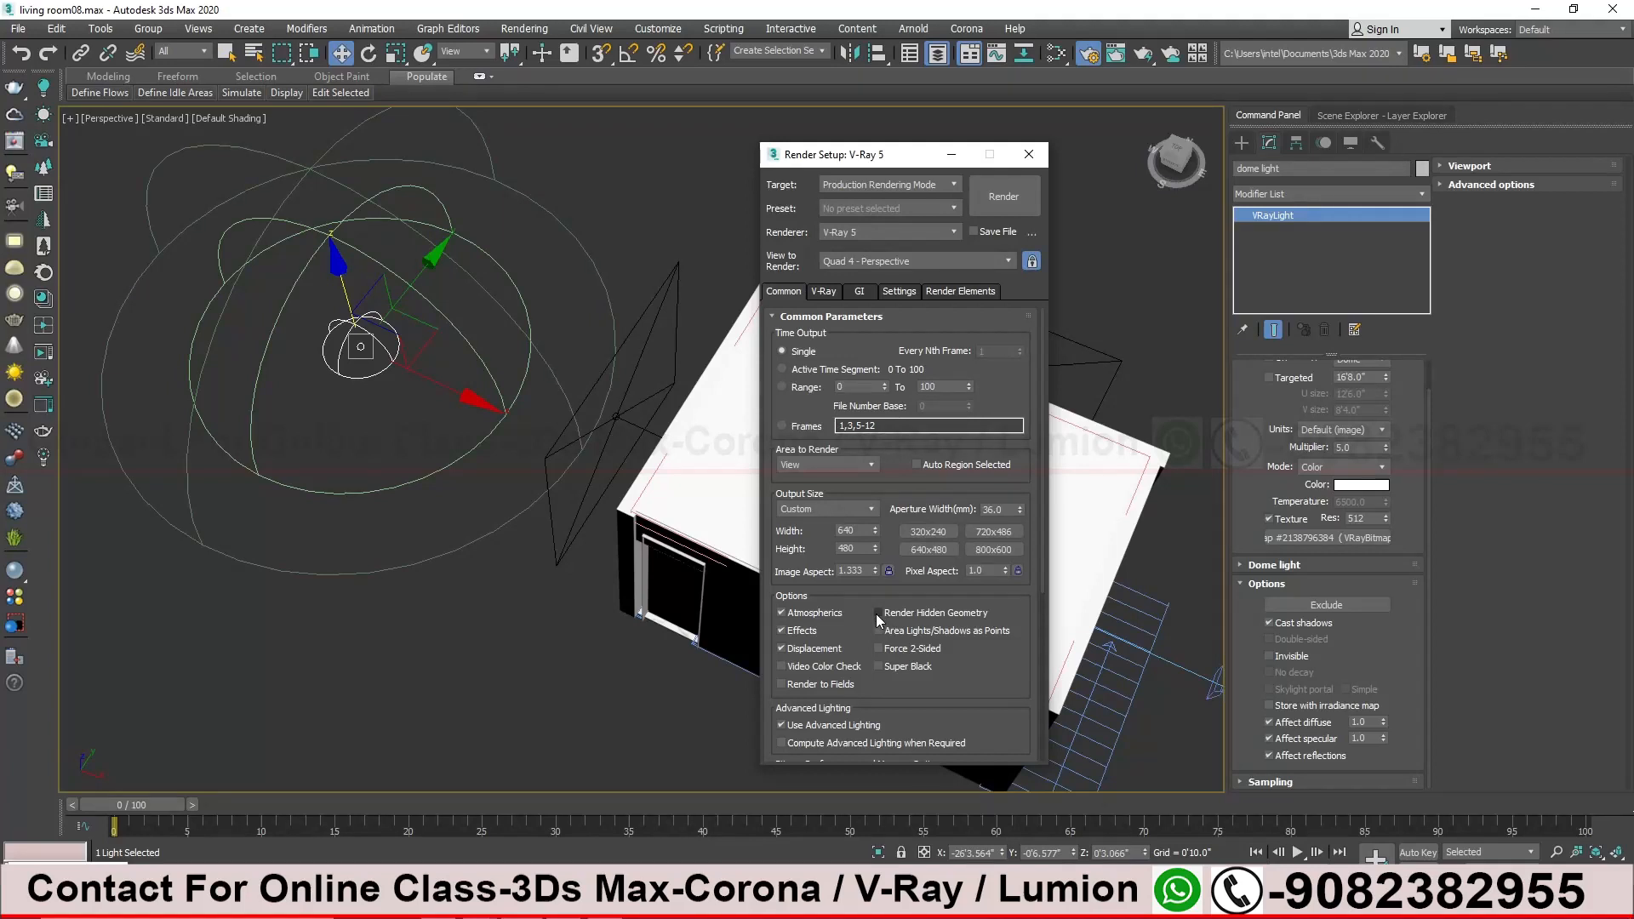
Lock the image aspect and pixel aspect, and set the render output width to 1024
{"action": "left_click_drag", "start_coordinate": [894, 160], "coordinate": [941, 125]}
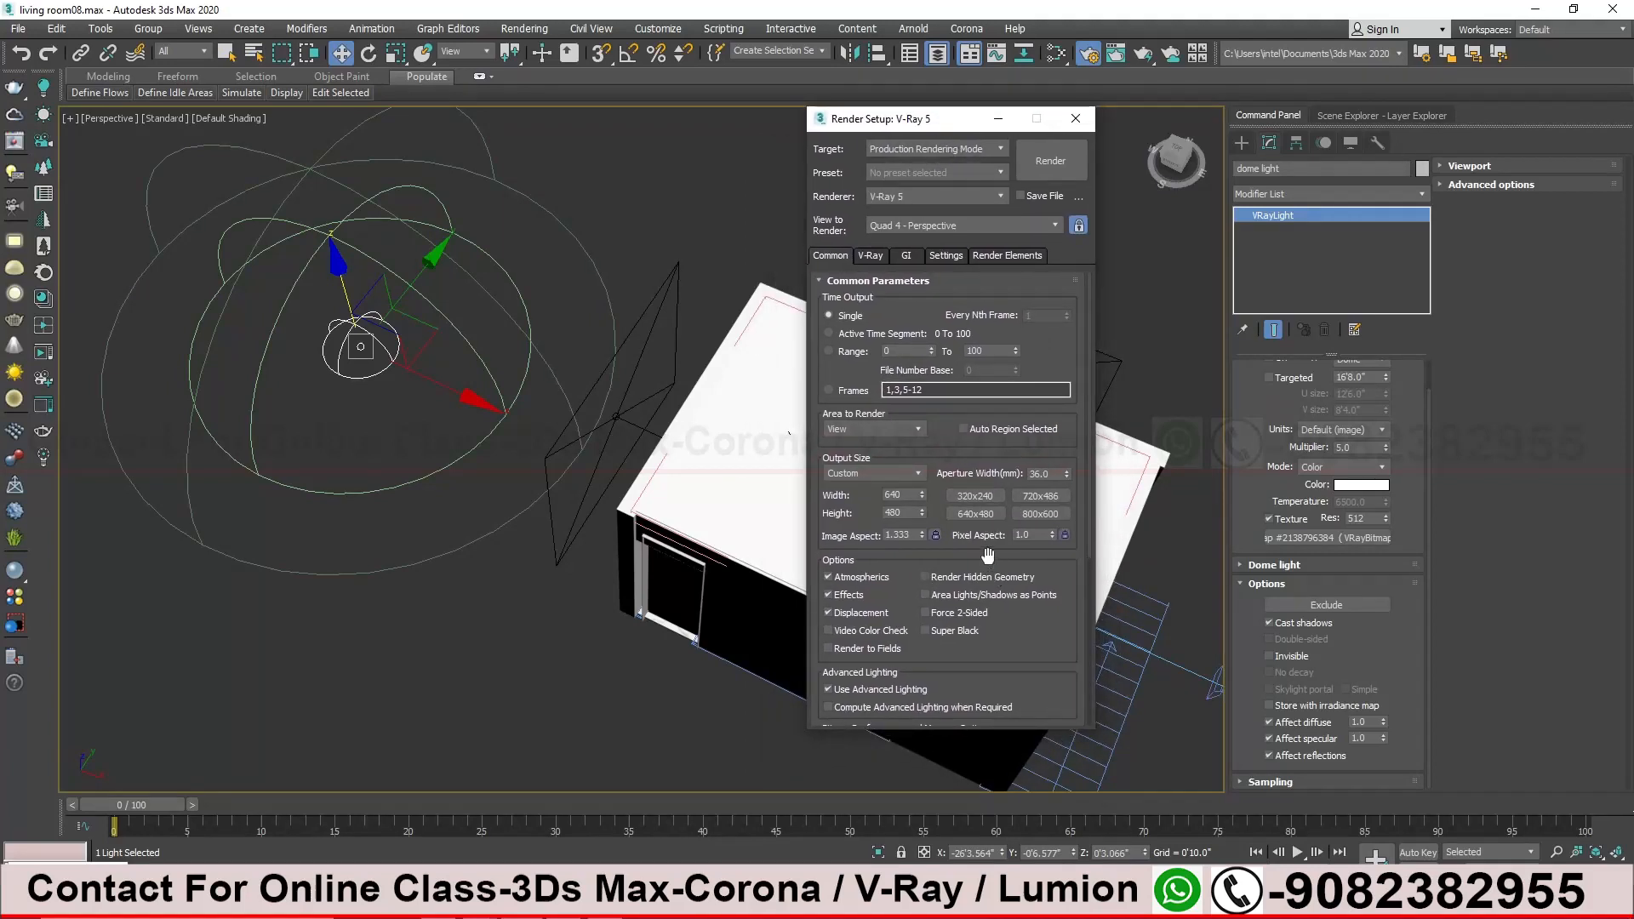
{"action": "double_click", "coordinate": [906, 495]}
{"action": "type", "text": "540"}
{"action": "key", "text": "Return"}
{"action": "left_click", "coordinate": [935, 535]}
{"action": "left_click", "coordinate": [1064, 536]}
{"action": "double_click", "coordinate": [895, 494]}
{"action": "type", "text": "1024"}
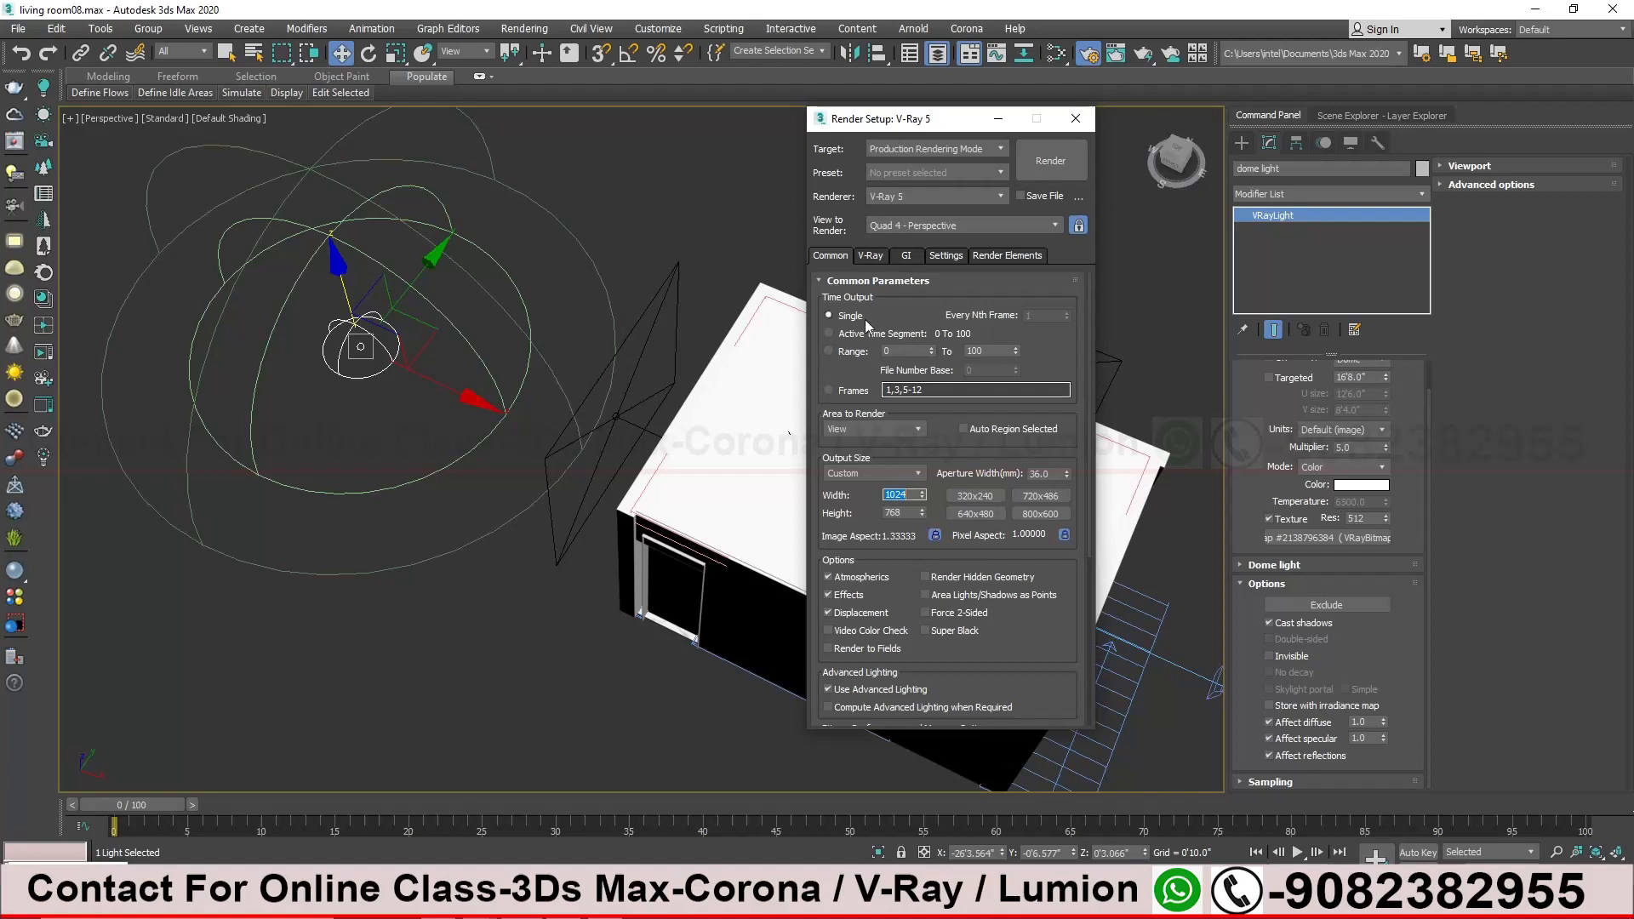
Check V-Ray's frame buffer settings and turn off Displacement in the global switches
{"action": "left_click", "coordinate": [869, 255]}
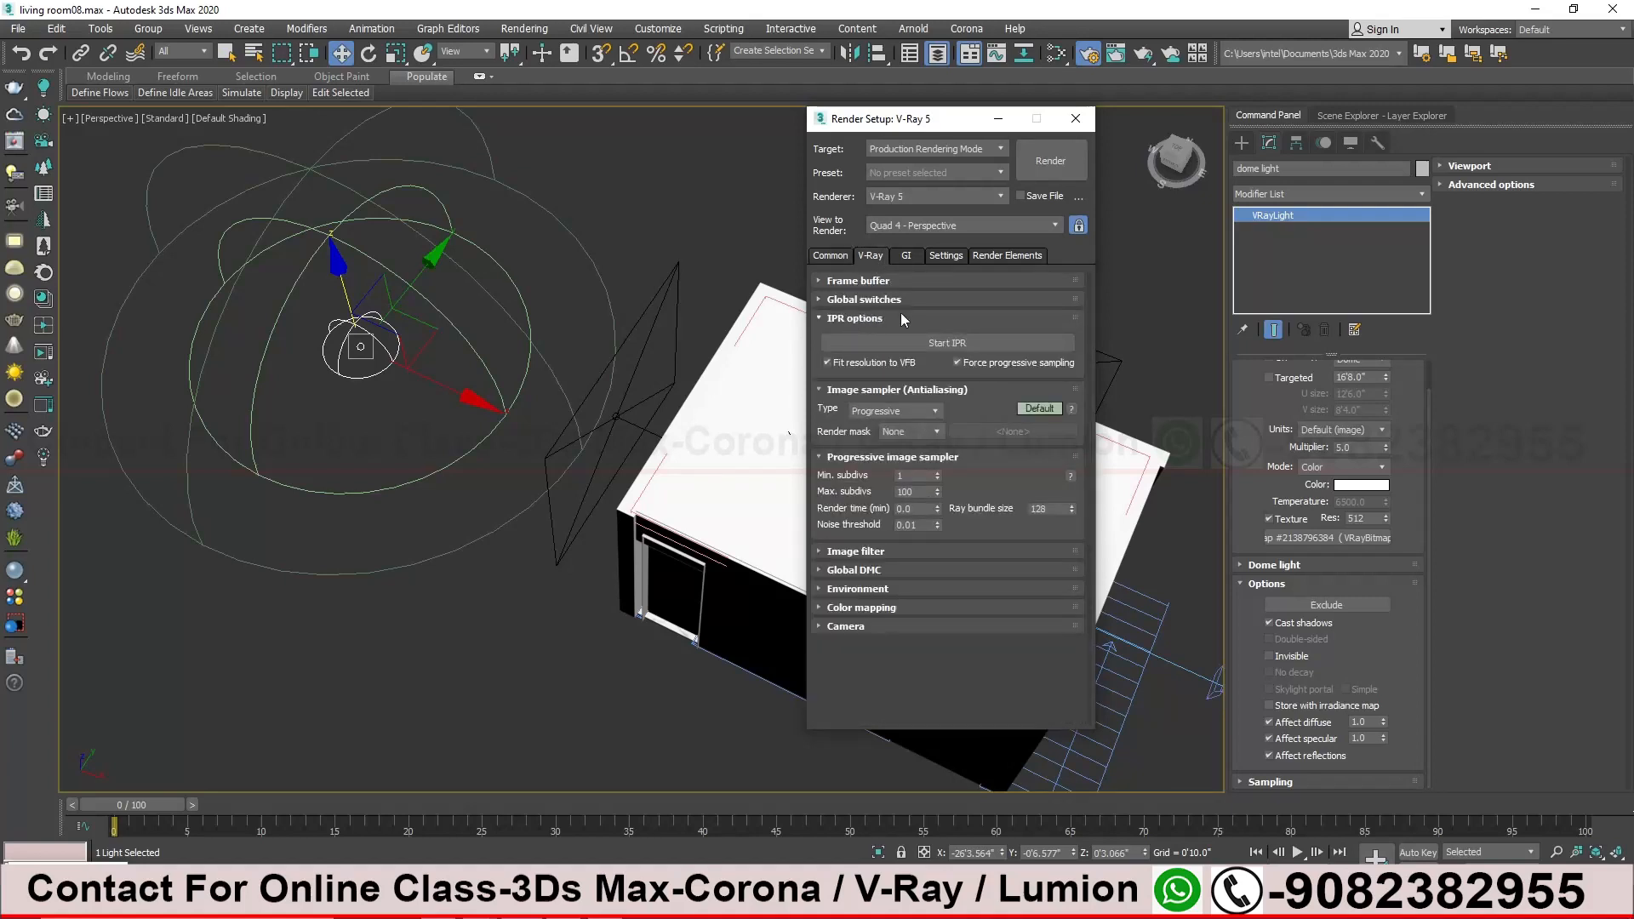
{"action": "left_click", "coordinate": [880, 283]}
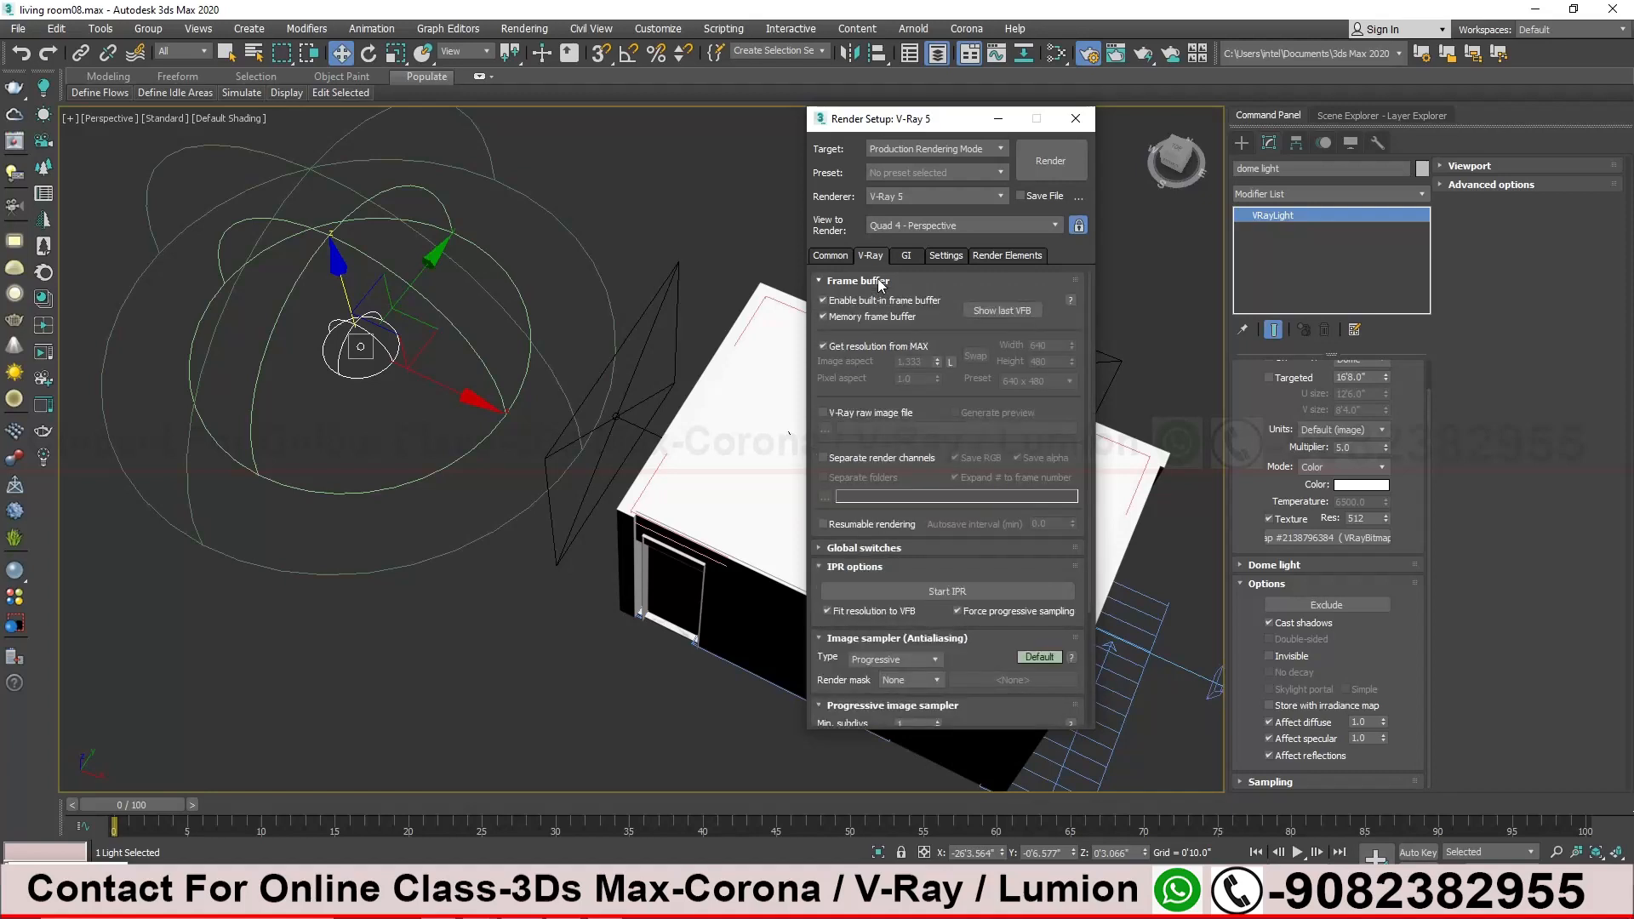
{"action": "left_click", "coordinate": [879, 282]}
{"action": "left_click", "coordinate": [850, 301]}
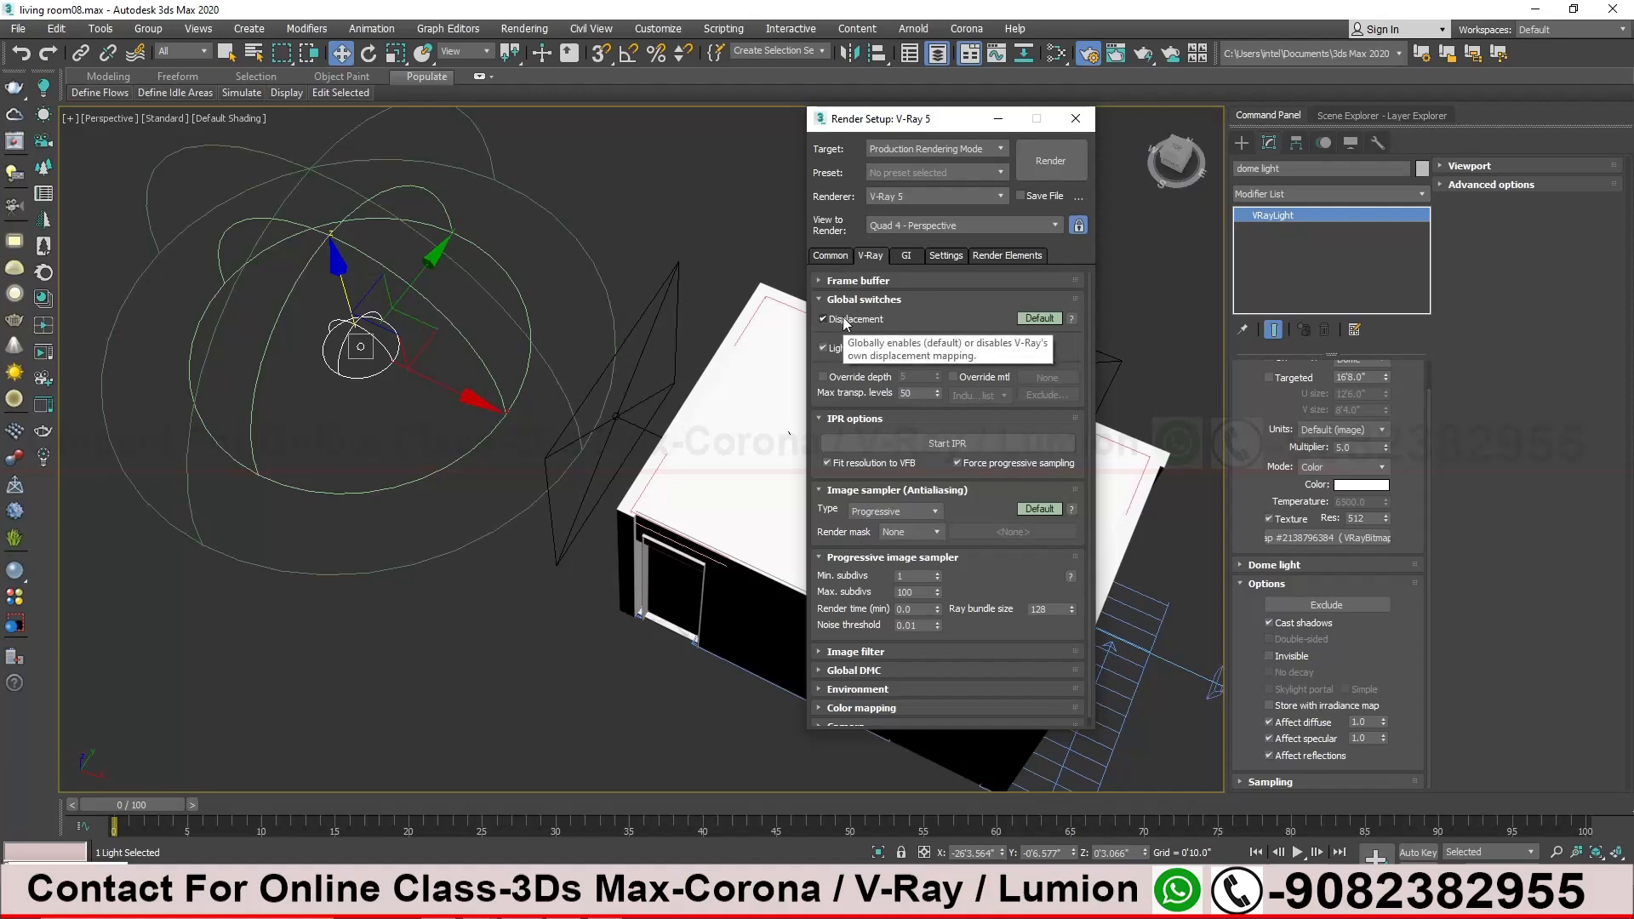
{"action": "left_click", "coordinate": [824, 319]}
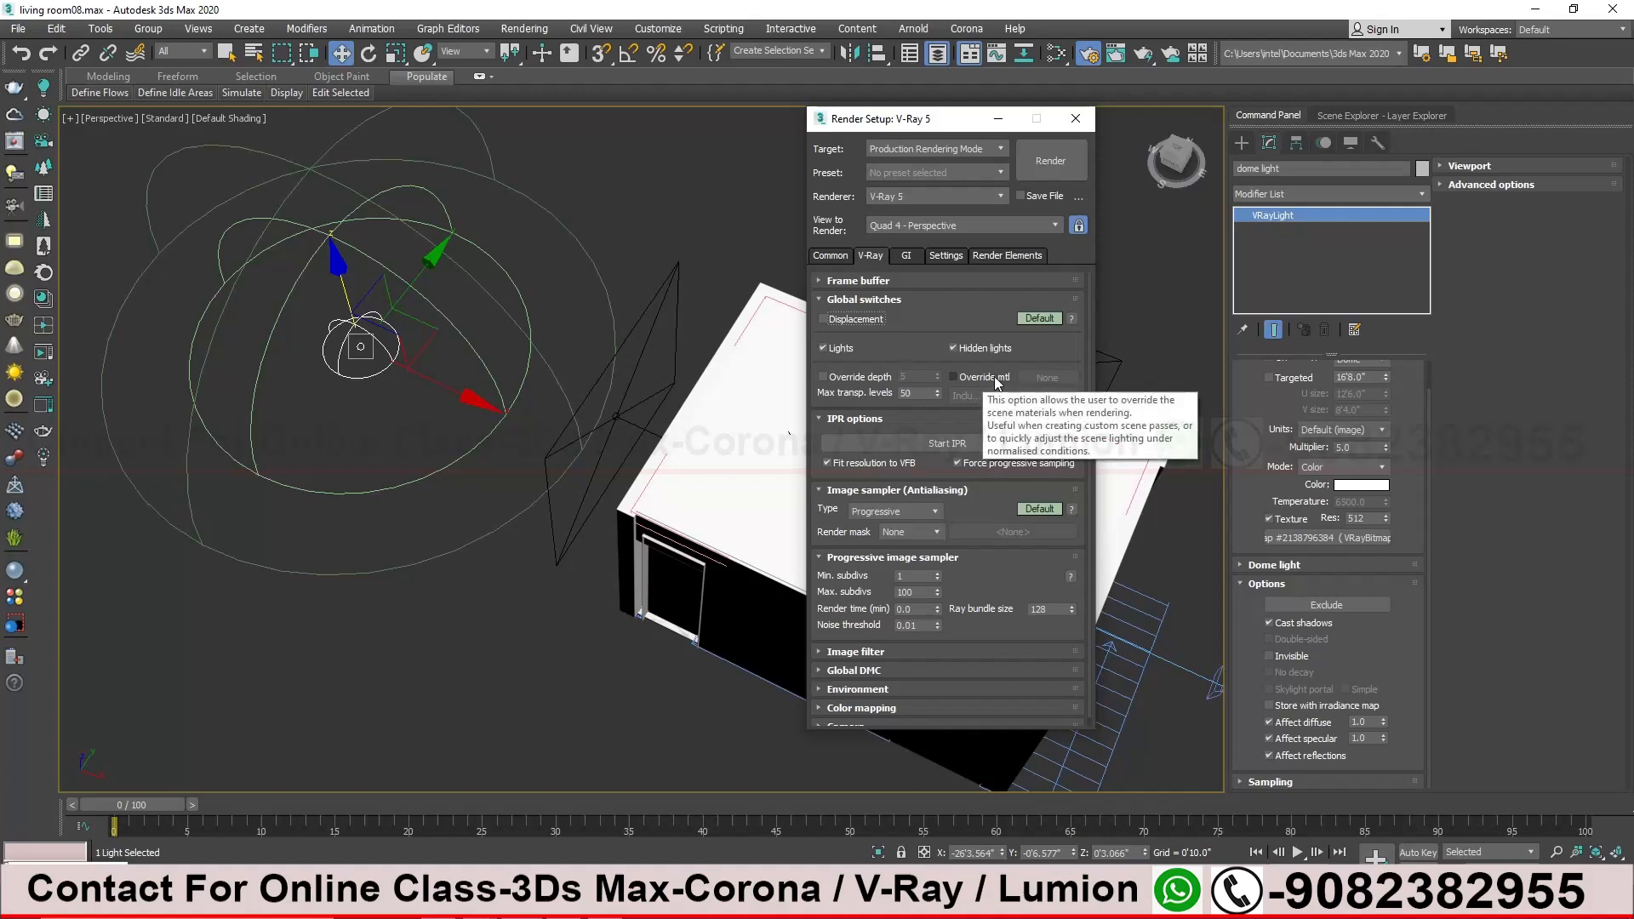
{"action": "left_click", "coordinate": [854, 299]}
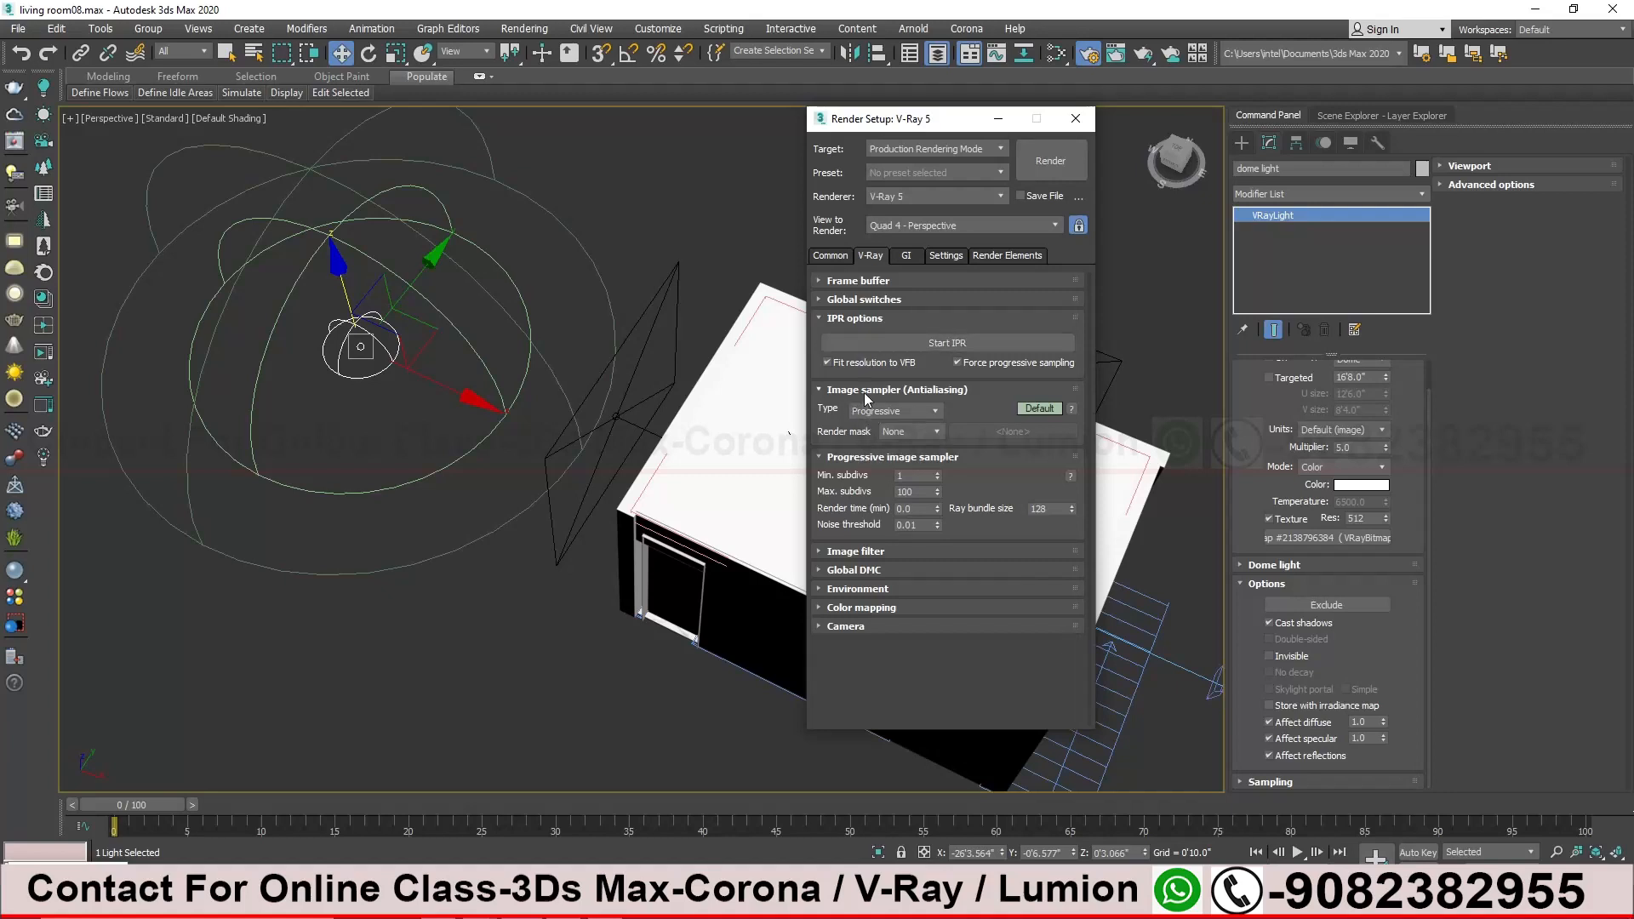
Try the Bucket image sampler type, and return the sampler to Progressive
{"action": "left_click", "coordinate": [917, 411]}
{"action": "left_click", "coordinate": [890, 437]}
{"action": "left_click", "coordinate": [900, 410]}
{"action": "left_click", "coordinate": [871, 427]}
{"action": "left_click", "coordinate": [889, 412]}
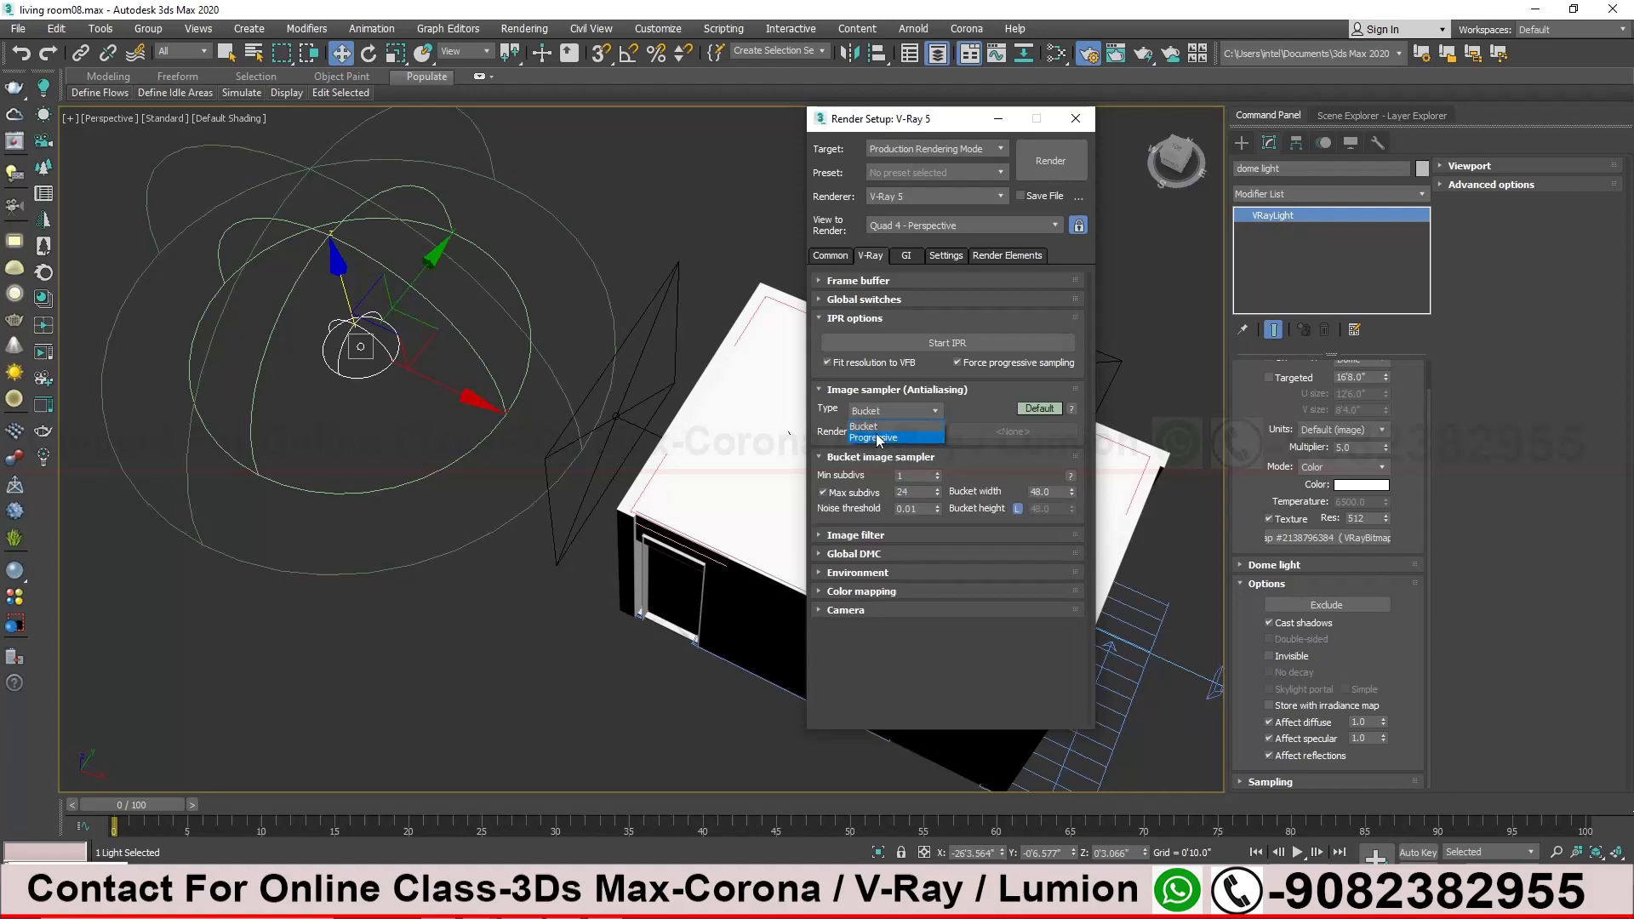
{"action": "left_click", "coordinate": [892, 439]}
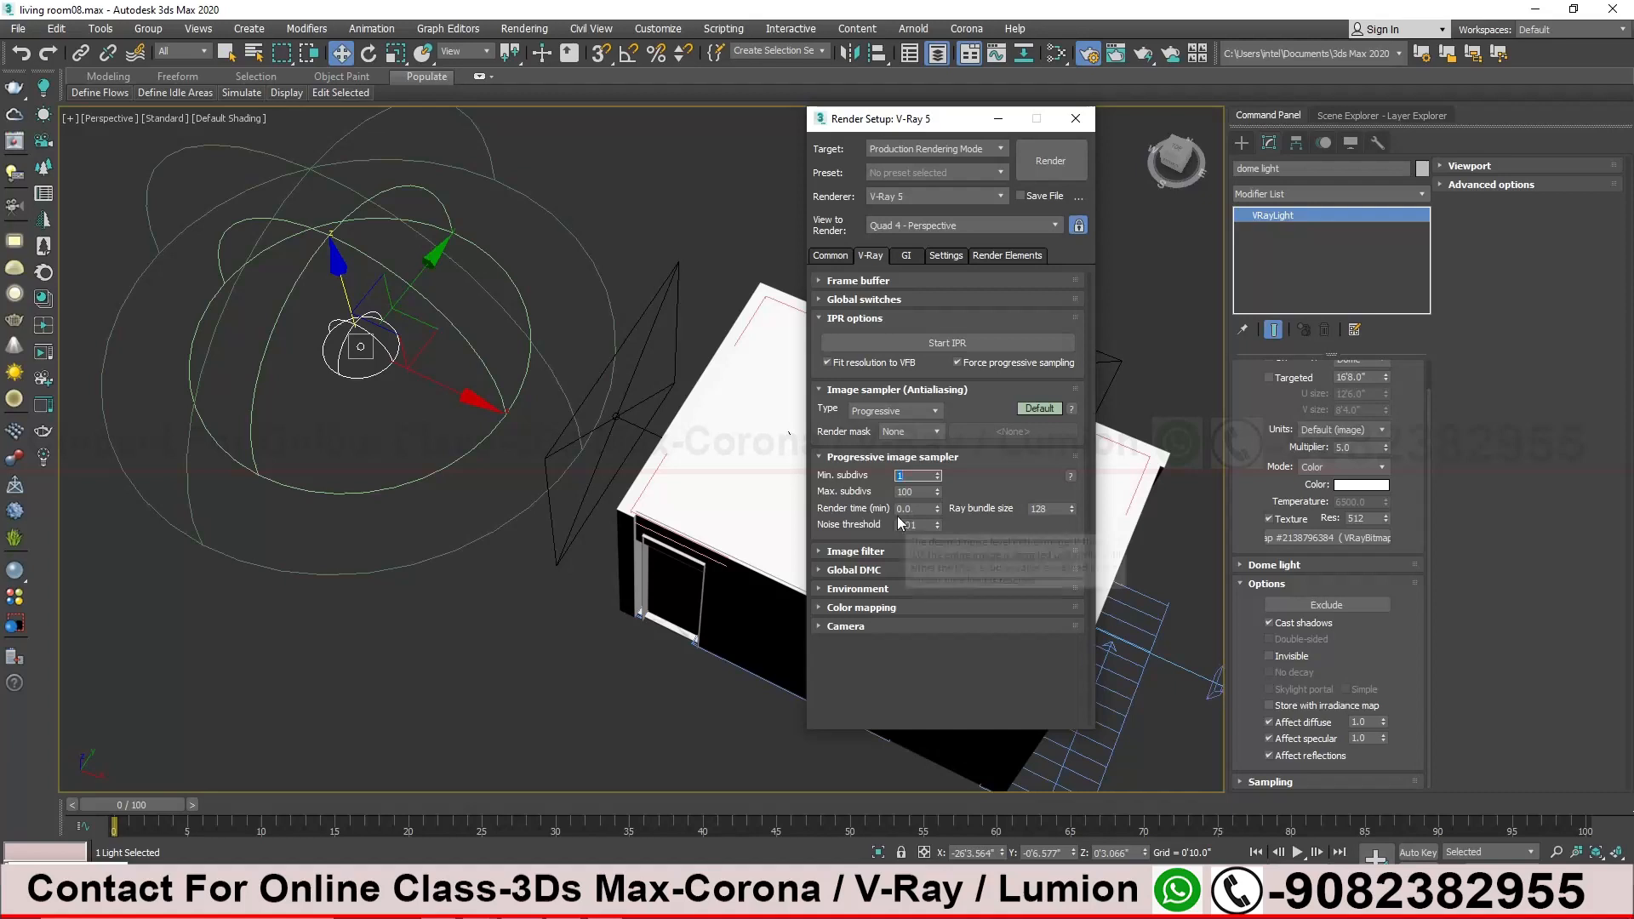
Try a noise threshold of 0.001 for the progressive image sampler, and set it back to 0.01
{"action": "left_click", "coordinate": [863, 389]}
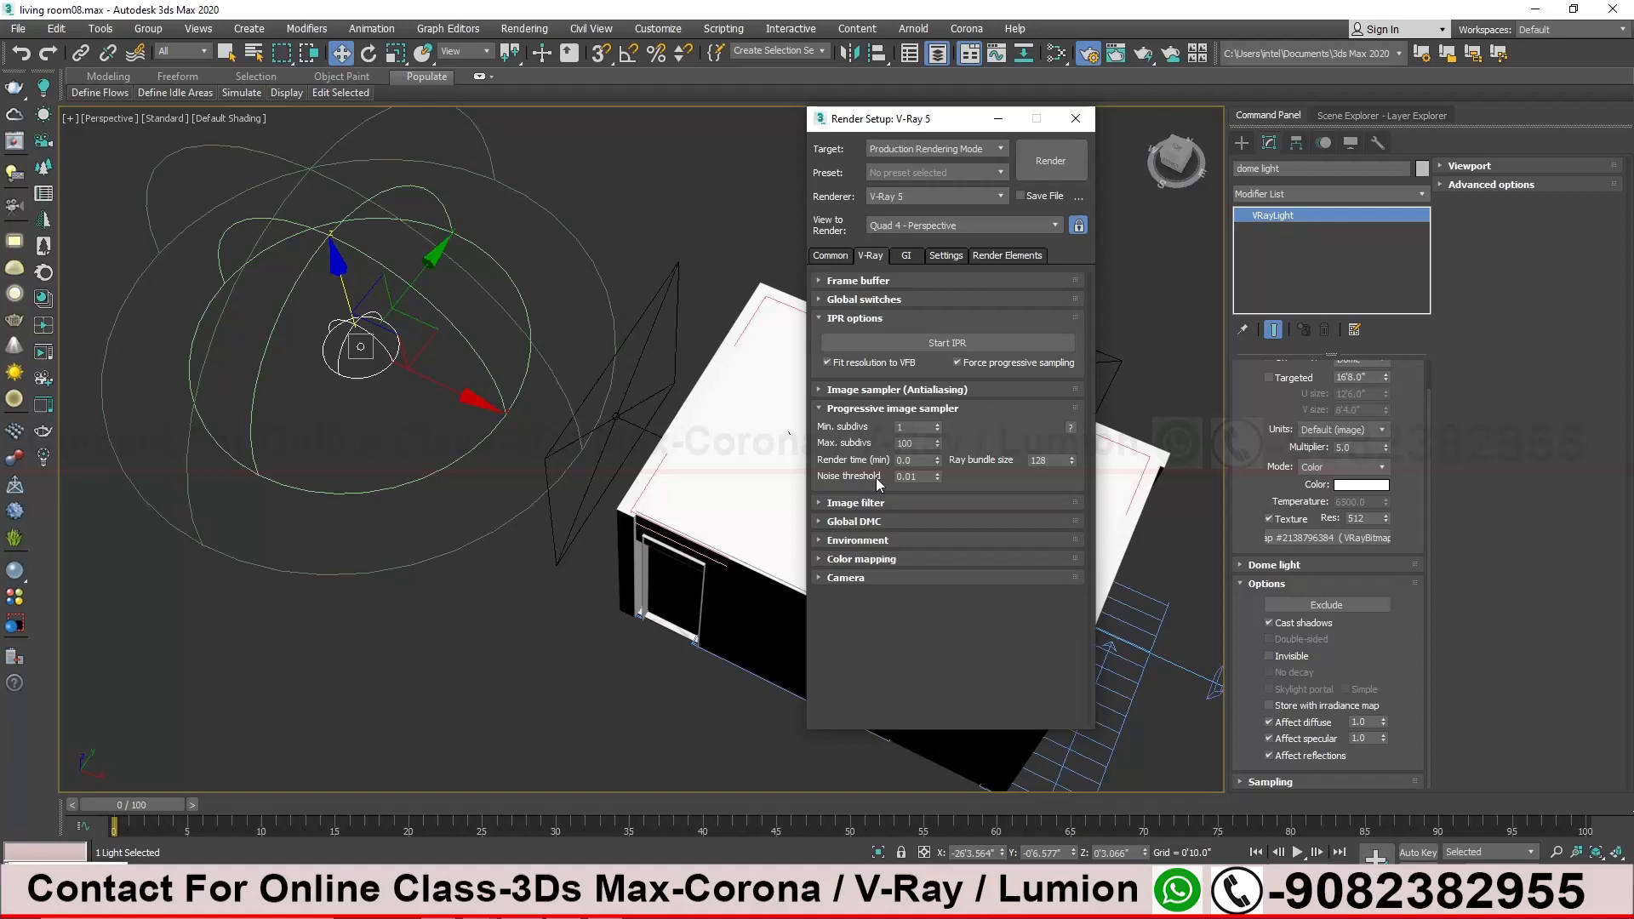
{"action": "mouse_move", "coordinate": [906, 477]}
{"action": "left_click", "coordinate": [912, 477]}
{"action": "type", "text": "0"}
{"action": "left_click_drag", "start_coordinate": [945, 112], "coordinate": [990, 103]}
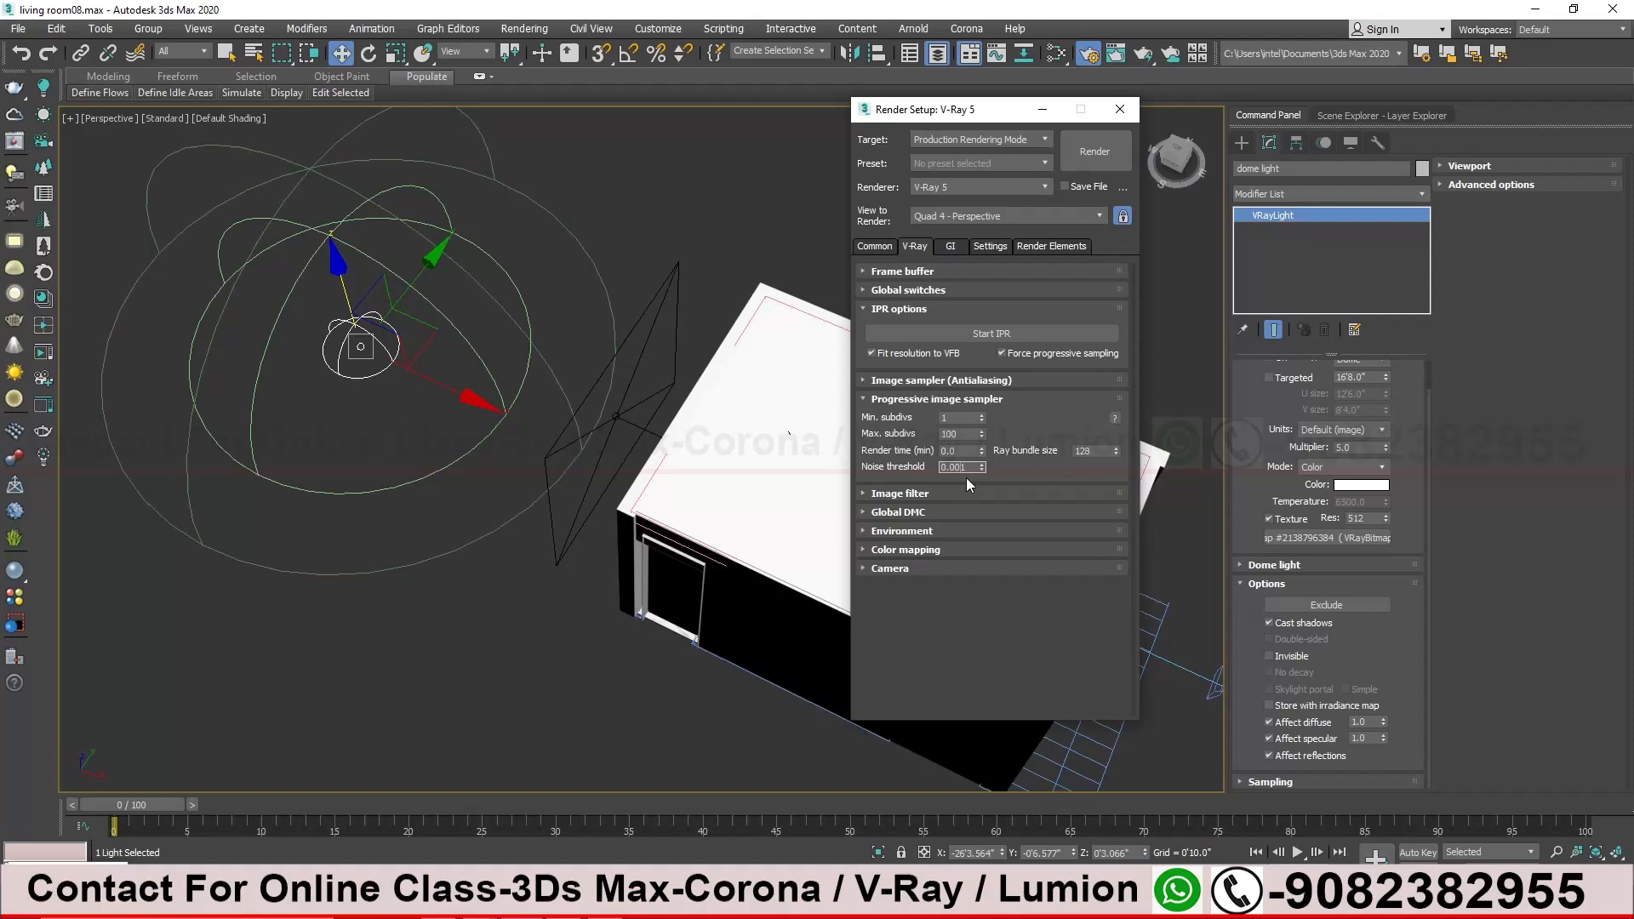
{"action": "key", "text": "BackSpace"}
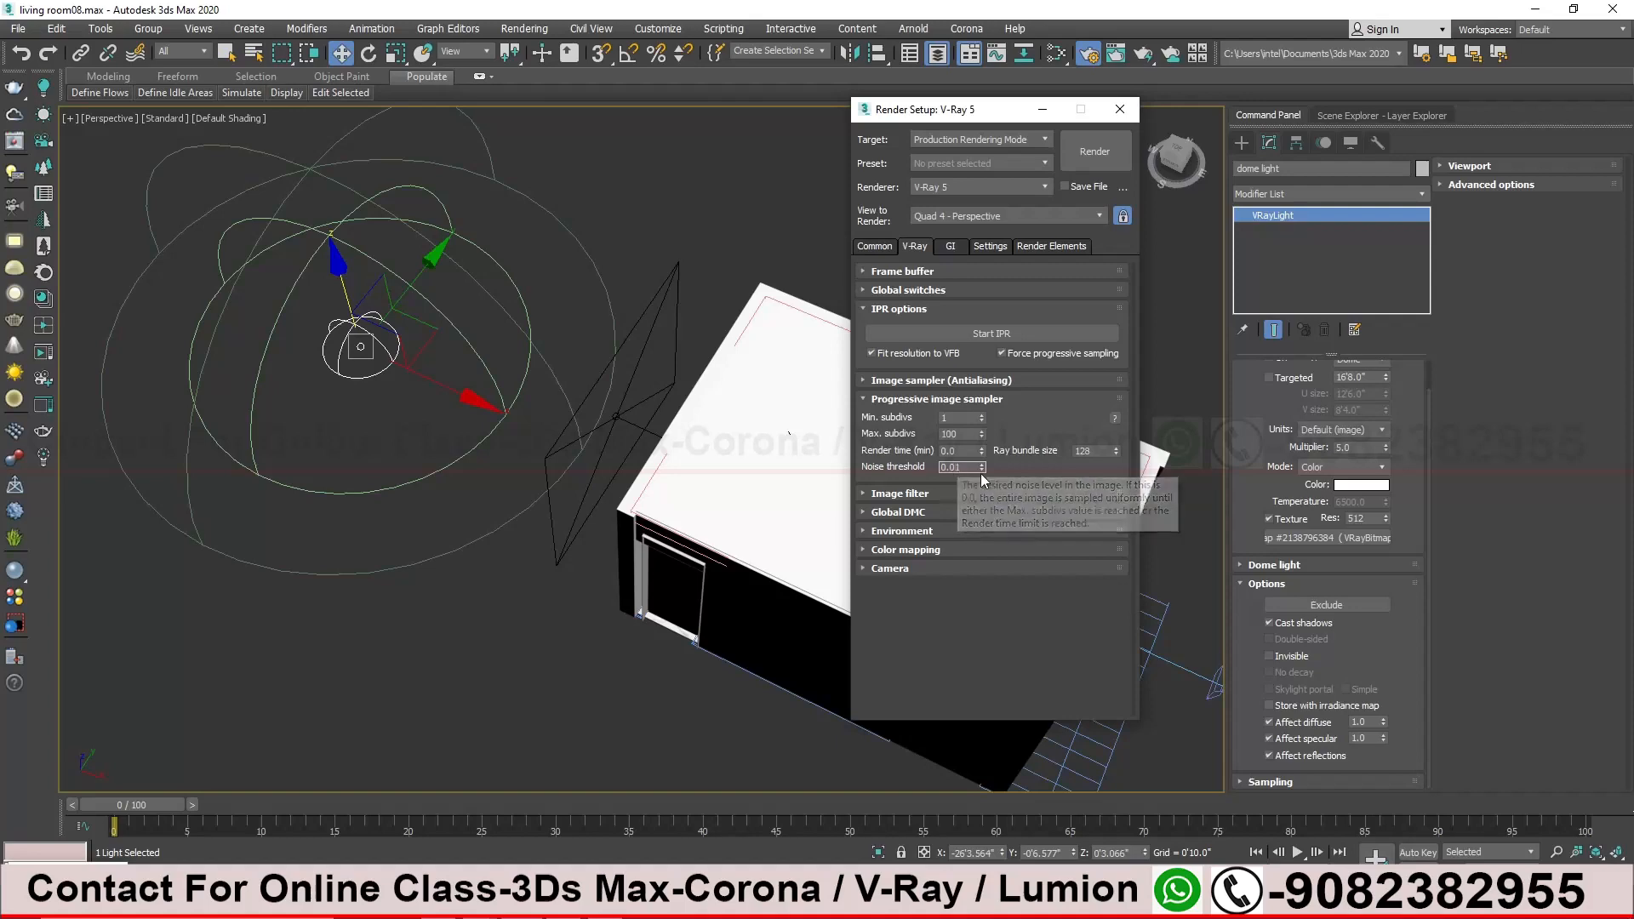
Bring up the Word notes document and arrange it side by side with the render setup window
{"action": "left_click", "coordinate": [738, 902]}
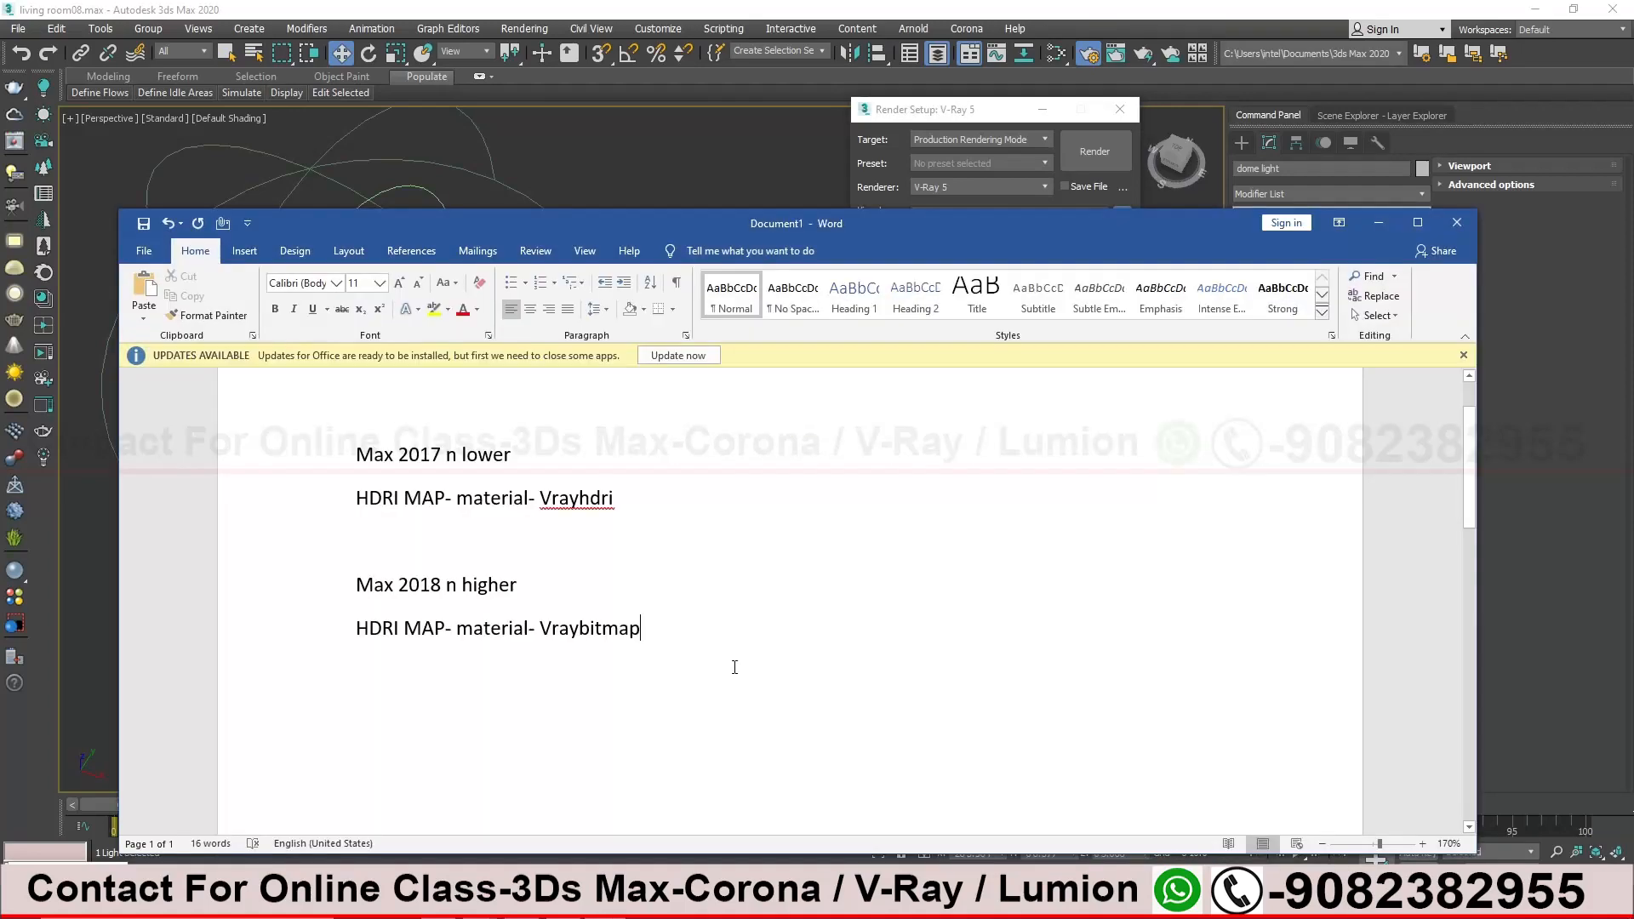
{"action": "left_click_drag", "start_coordinate": [570, 226], "coordinate": [743, 433]}
{"action": "left_click_drag", "start_coordinate": [946, 104], "coordinate": [200, 96]}
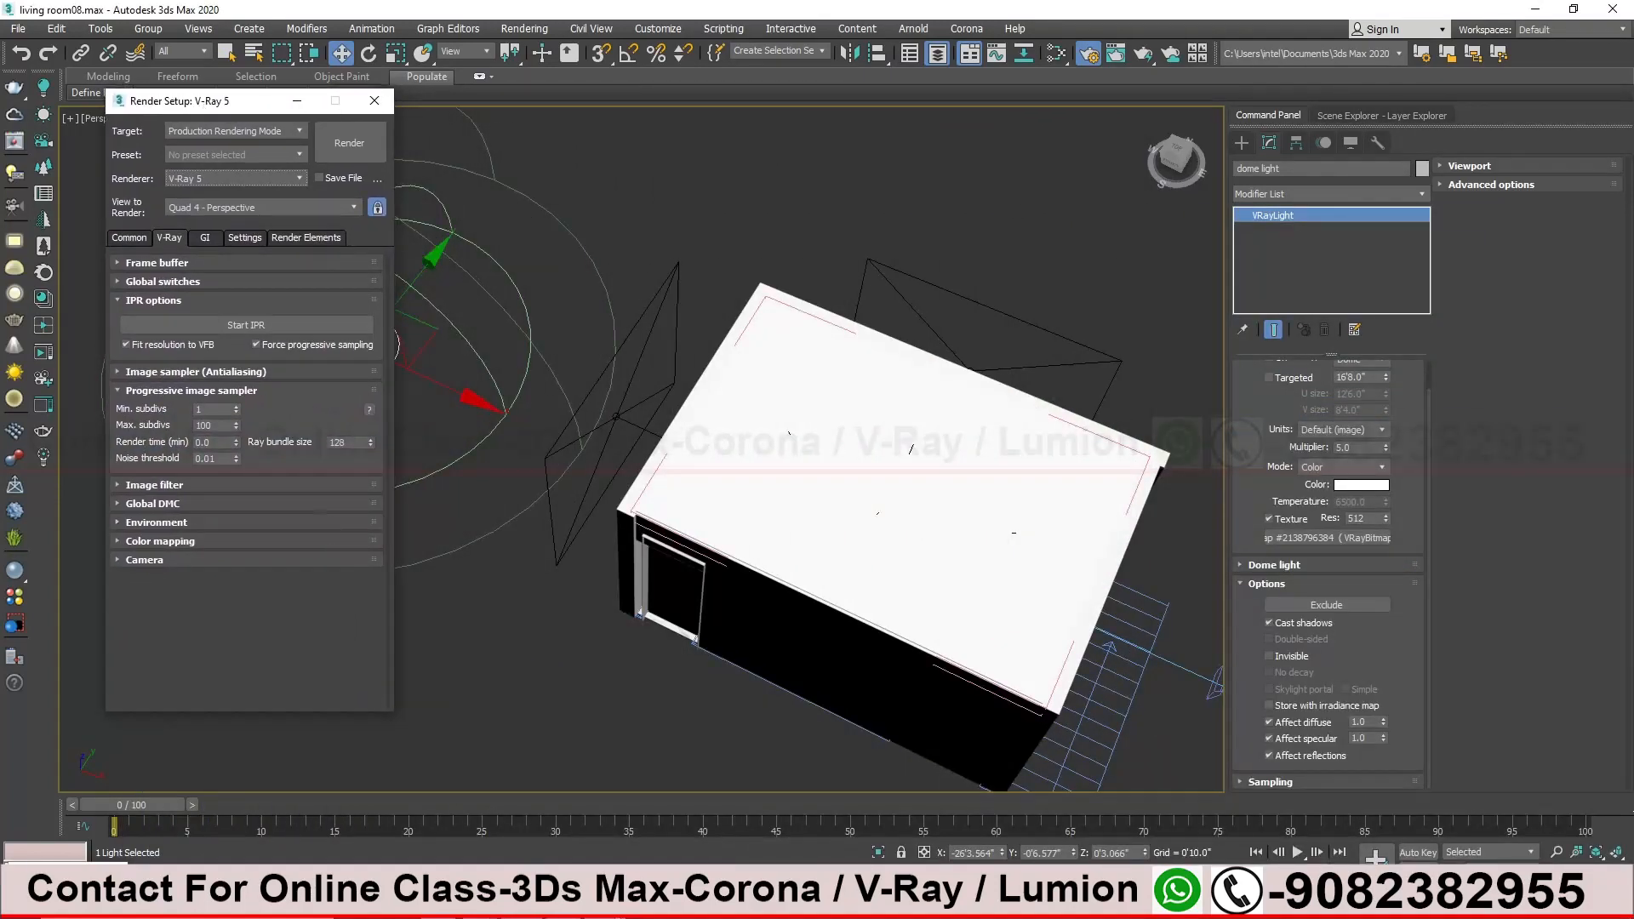
{"action": "left_click", "coordinate": [738, 901]}
{"action": "left_click_drag", "start_coordinate": [562, 428], "coordinate": [677, 132]}
Add the line "To control Render time: -" below the Vraybitmap note, accepting the suggested spacing correction
{"action": "key", "text": "Return"}
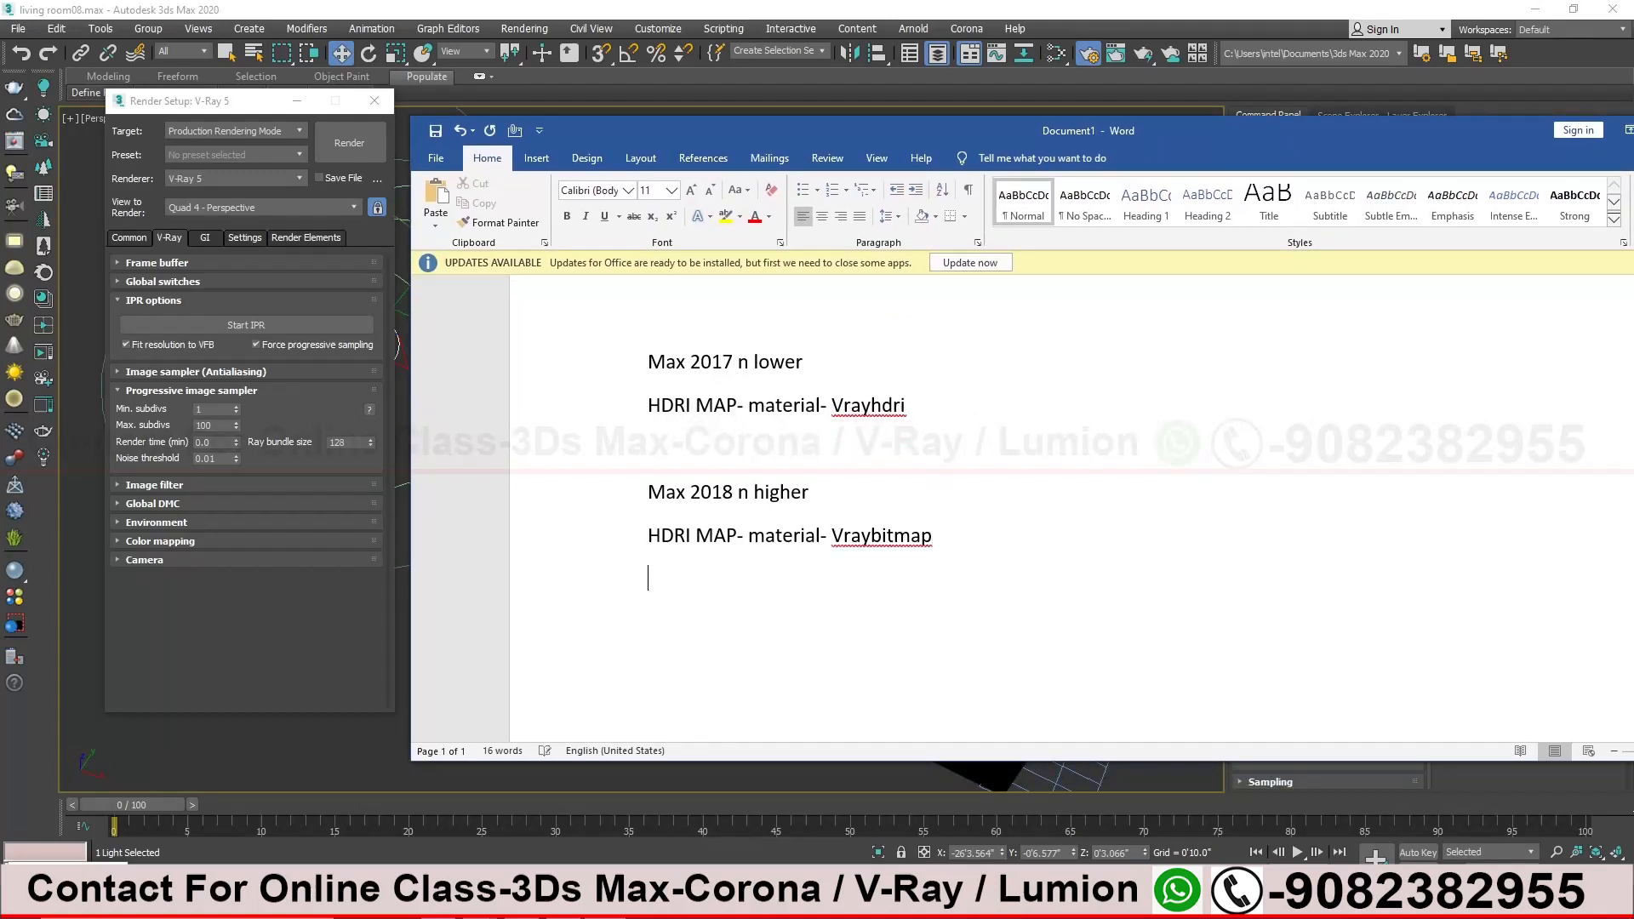
{"action": "type", "text": "ren"}
{"action": "key", "text": "BackSpace"}
{"action": "type", "text": "nder time:-"}
{"action": "left_click", "coordinate": [648, 578]}
{"action": "type", "text": "To control"}
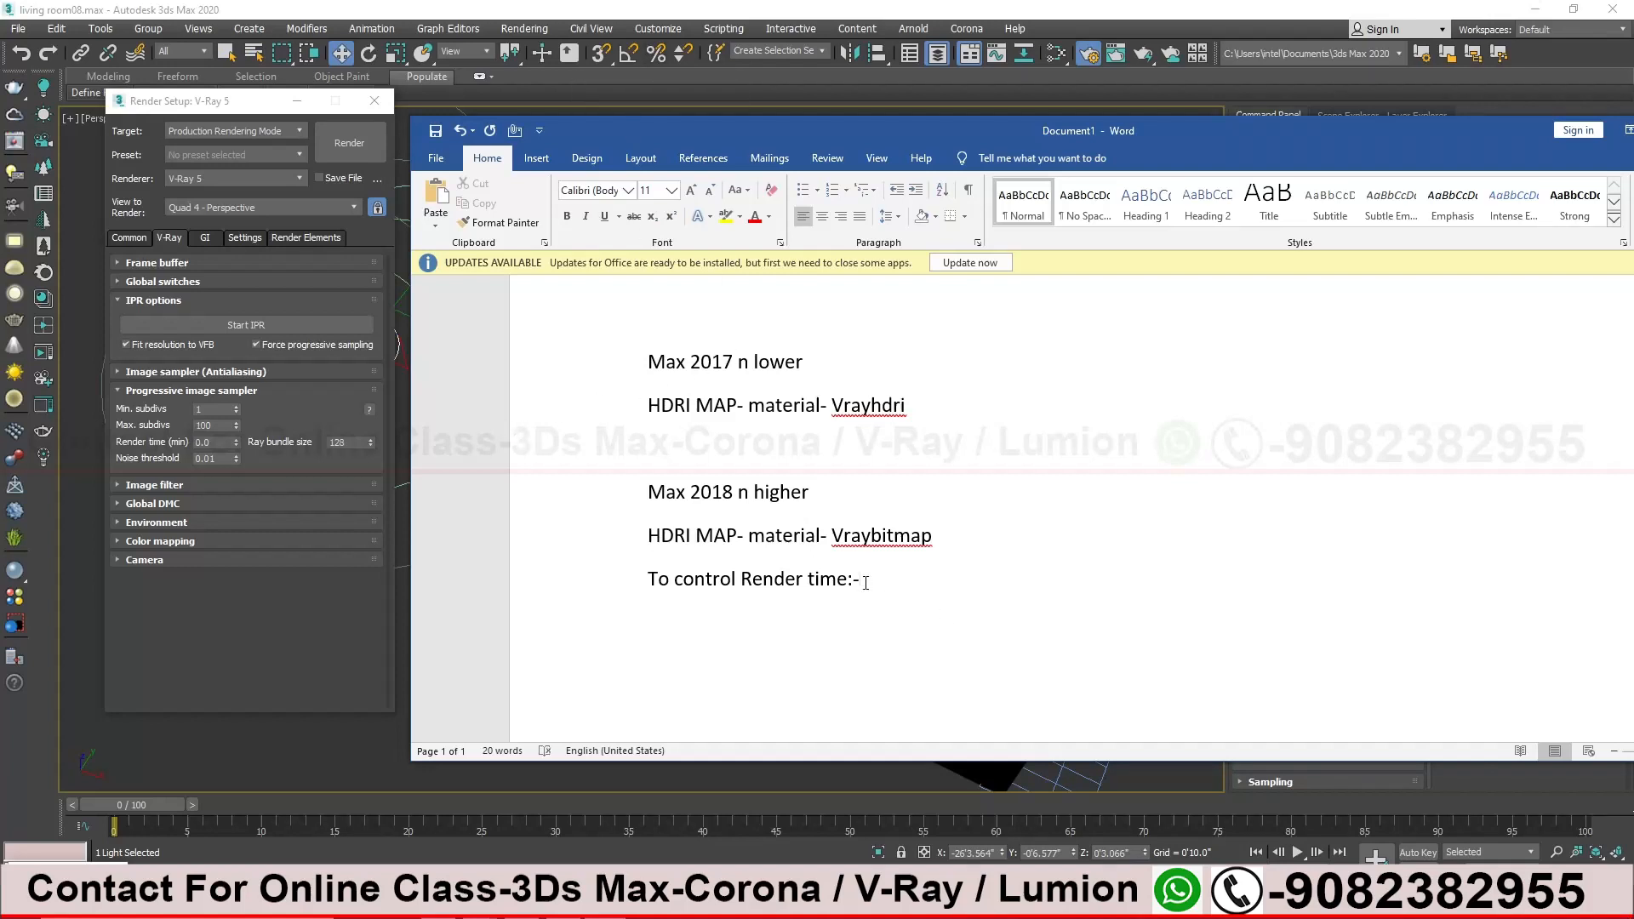
{"action": "right_click", "coordinate": [846, 585]}
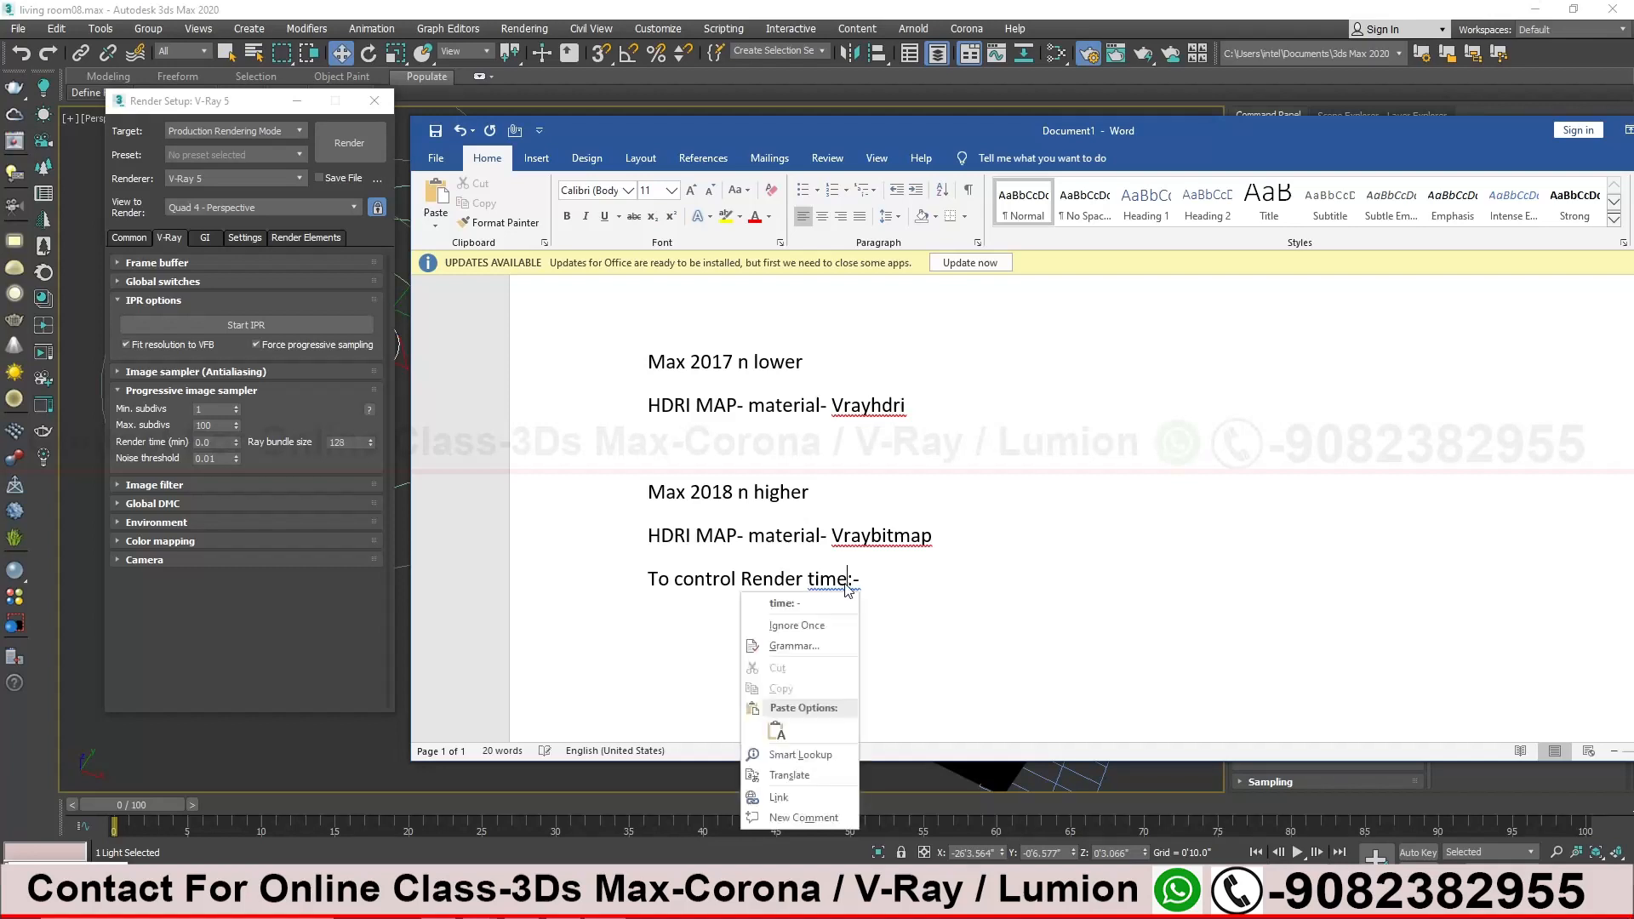
{"action": "left_click", "coordinate": [784, 602]}
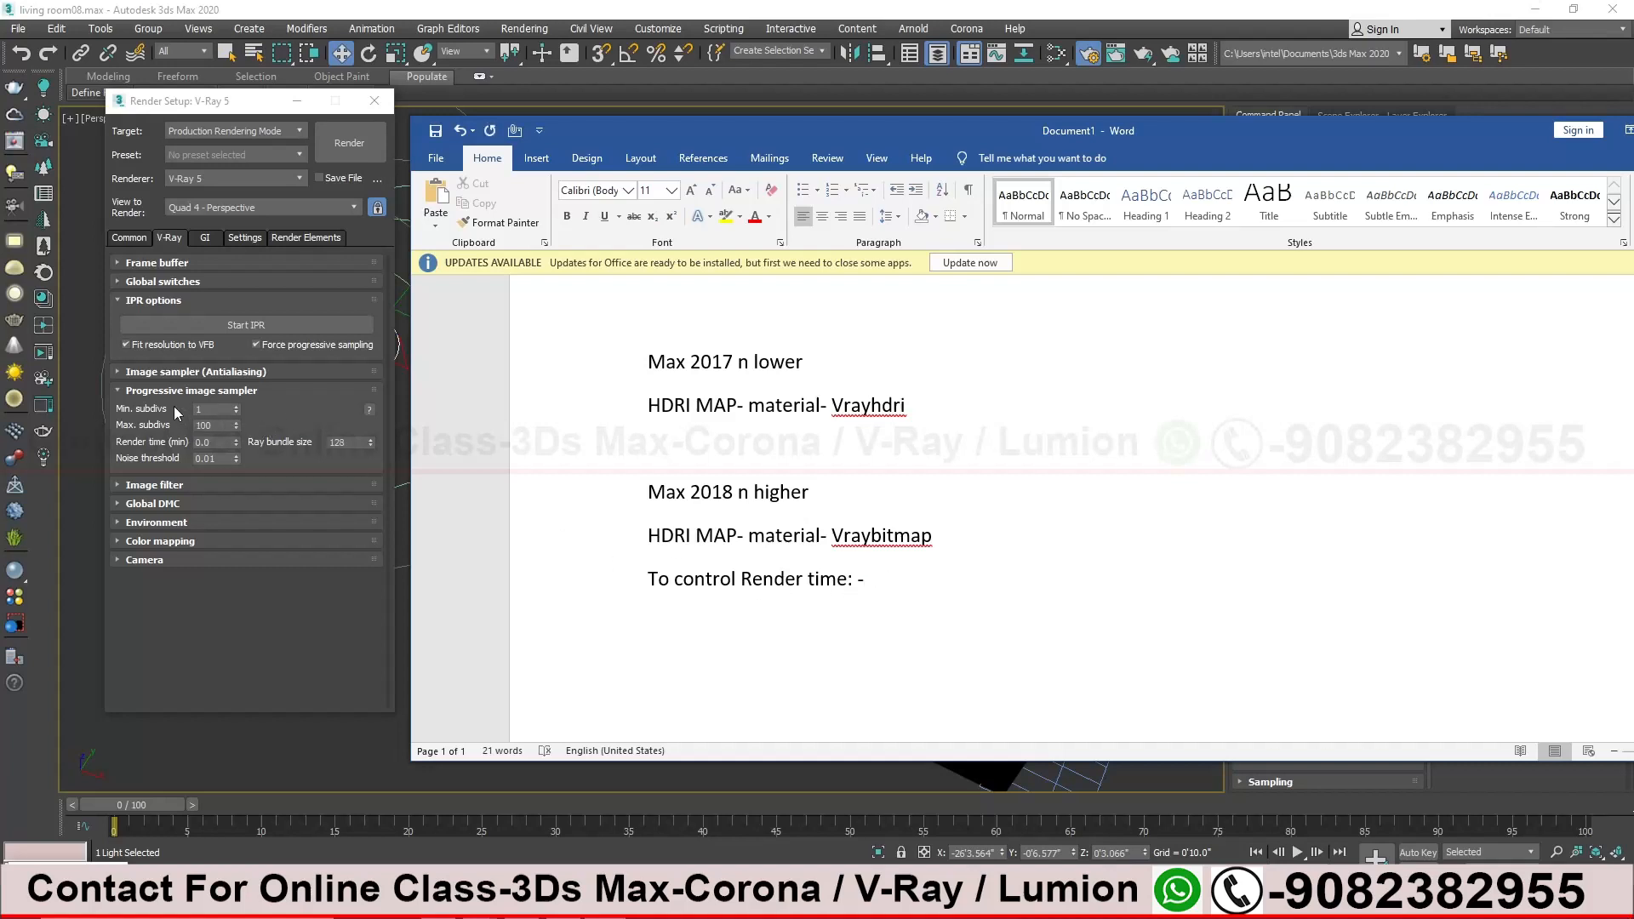
Write the note line "Render setting-v-ray-progressive image sampler" under the render time heading
{"action": "type", "text": "render sew"}
{"action": "key", "text": "BackSpace"}
{"action": "type", "text": "tting-v-ray"}
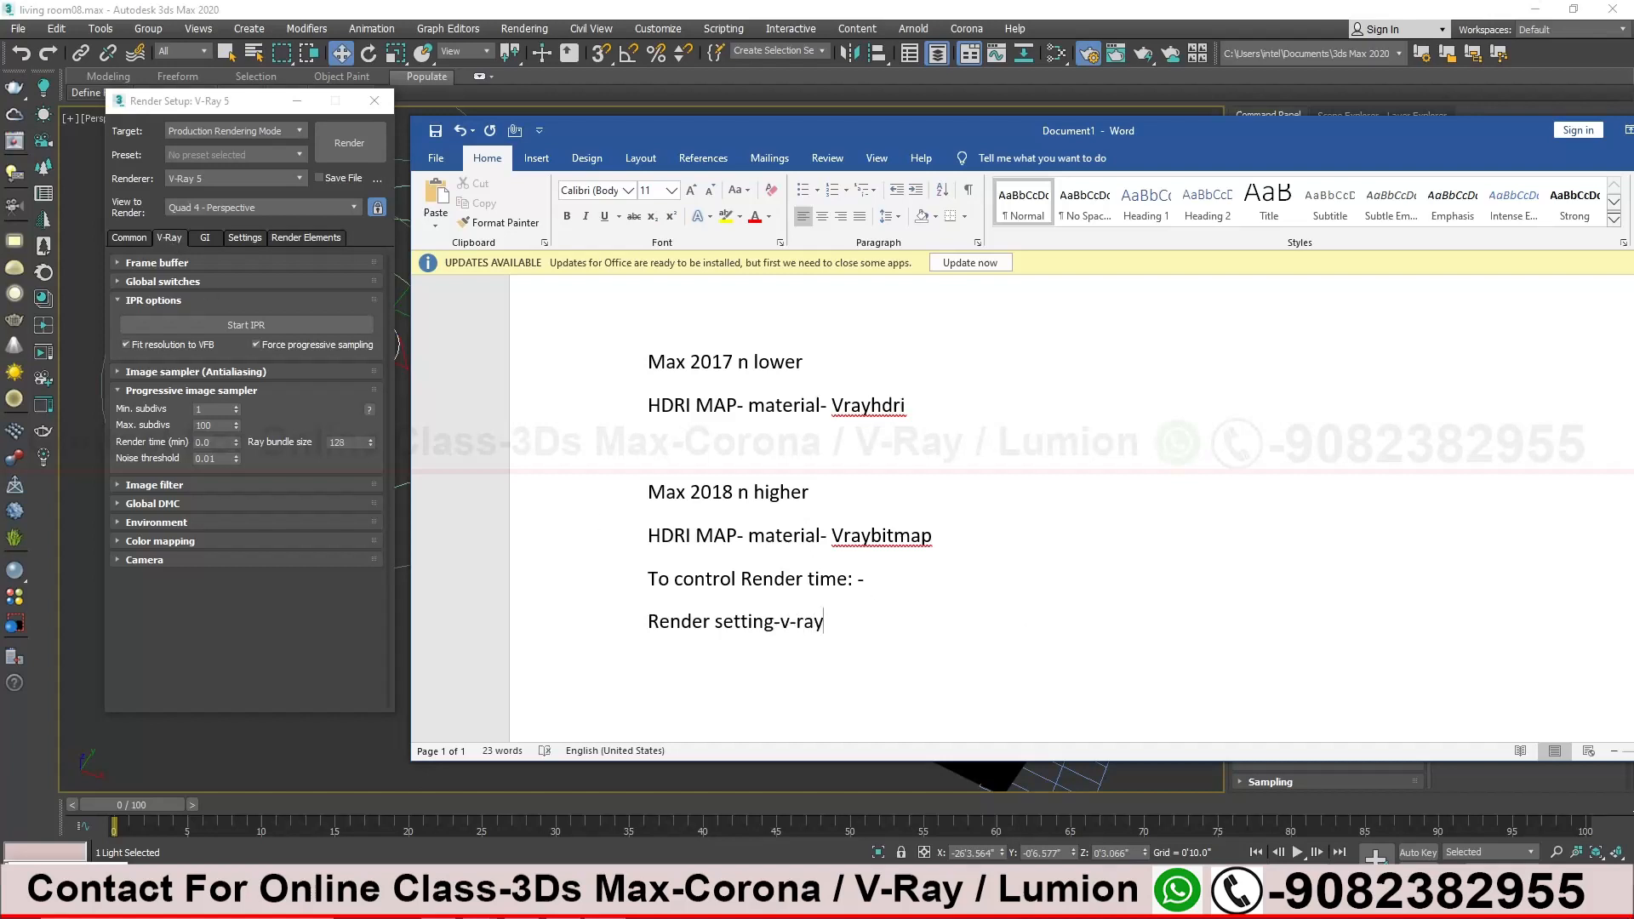
{"action": "type", "text": "-"}
{"action": "type", "text": "progressive image sampler"}
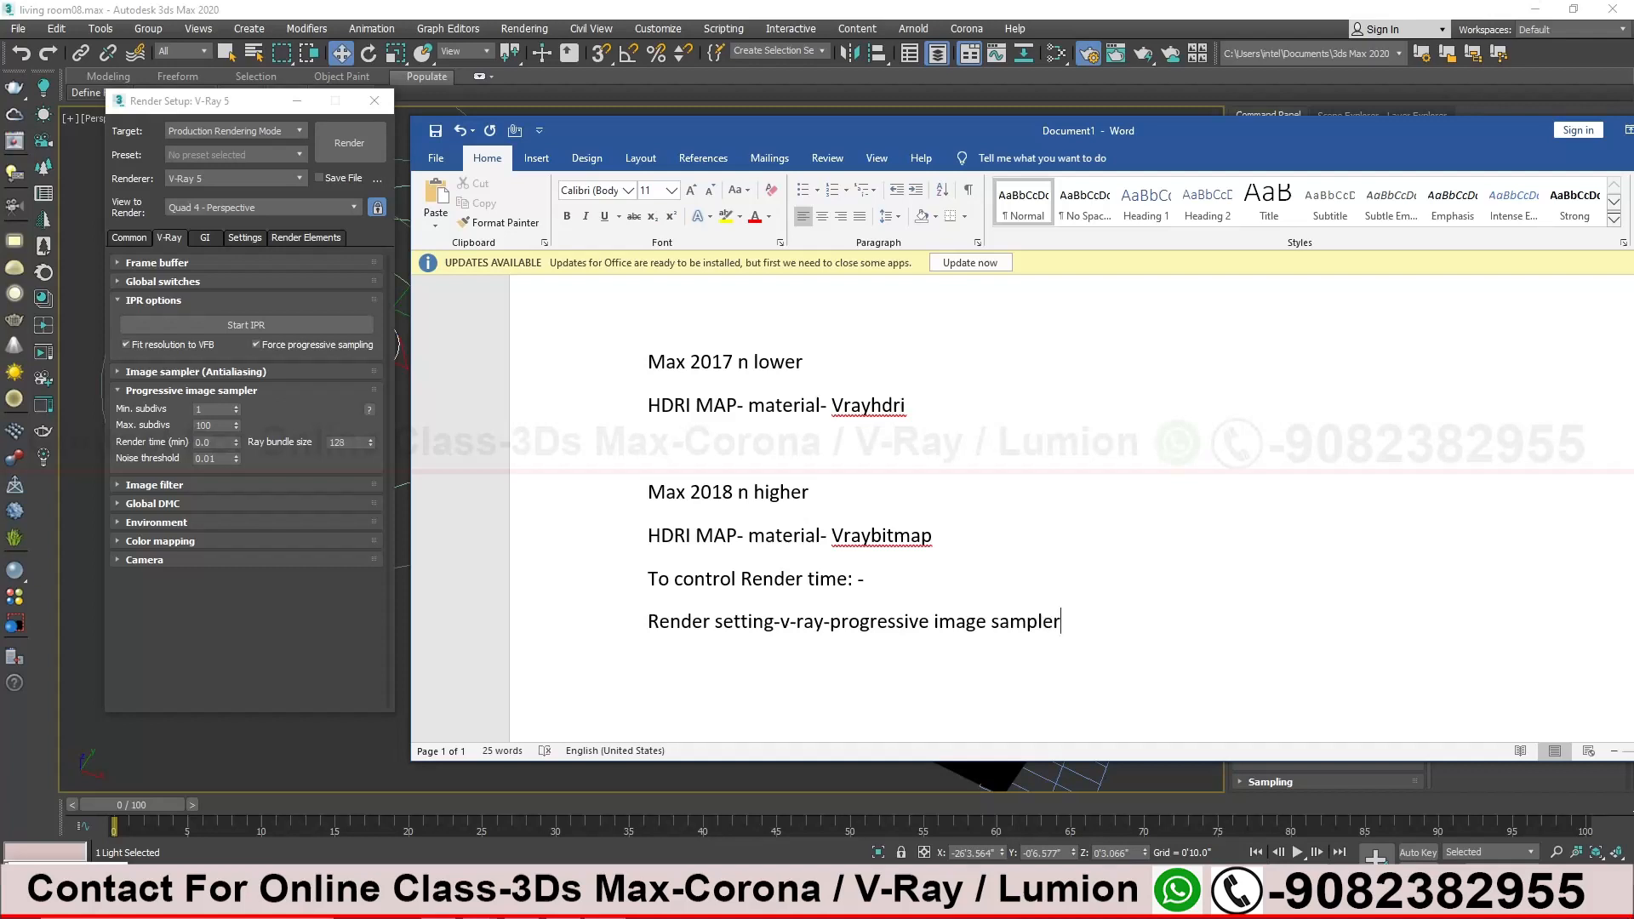
Append "-noise threshold:-value-0.01- fast render" to the note and split the noise threshold part onto its own line
{"action": "type", "text": "-"}
{"action": "type", "text": "noise threshold"}
{"action": "type", "text": ":-valu"}
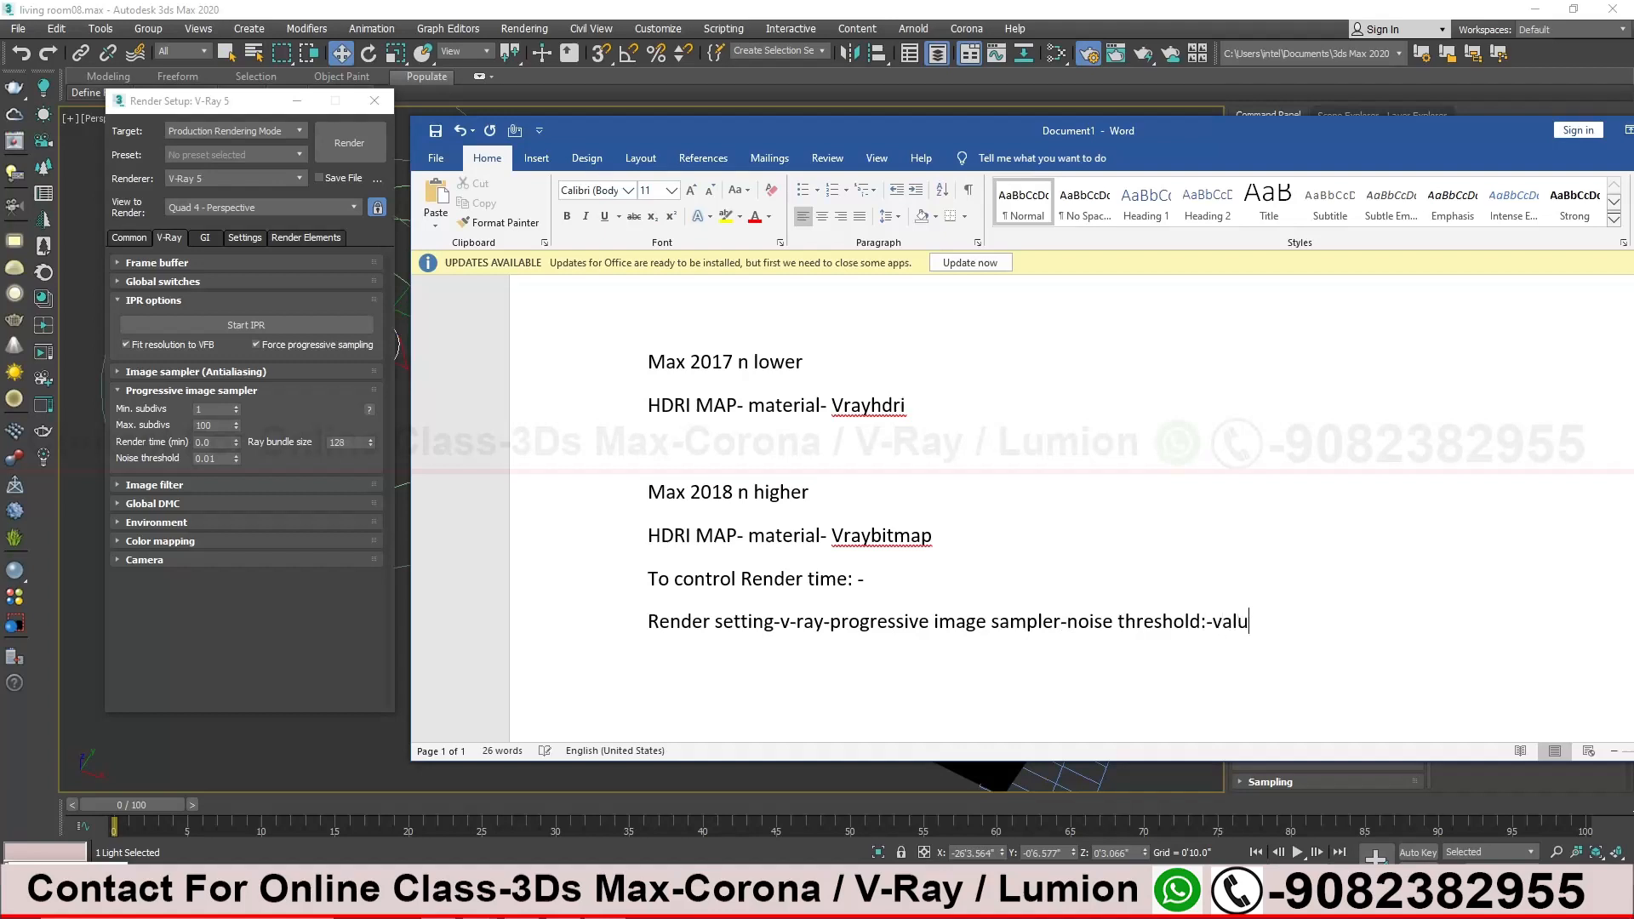
{"action": "type", "text": "e-0.01- fast render"}
{"action": "left_click_drag", "start_coordinate": [1386, 626], "coordinate": [1064, 622]}
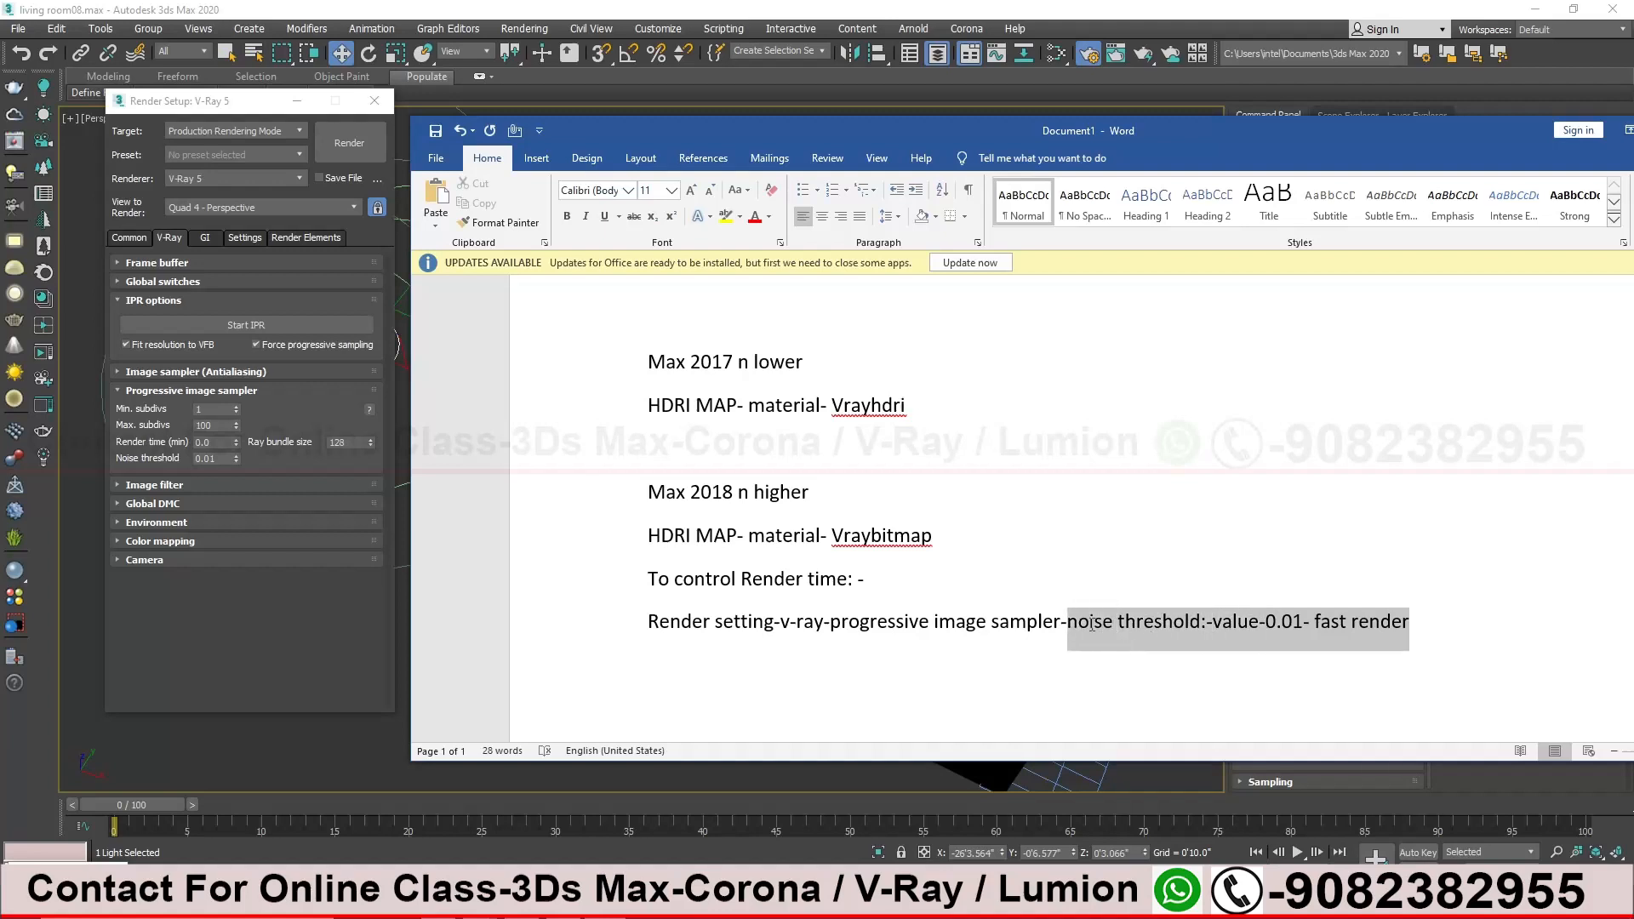
{"action": "left_click", "coordinate": [1066, 620]}
{"action": "key", "text": "Return"}
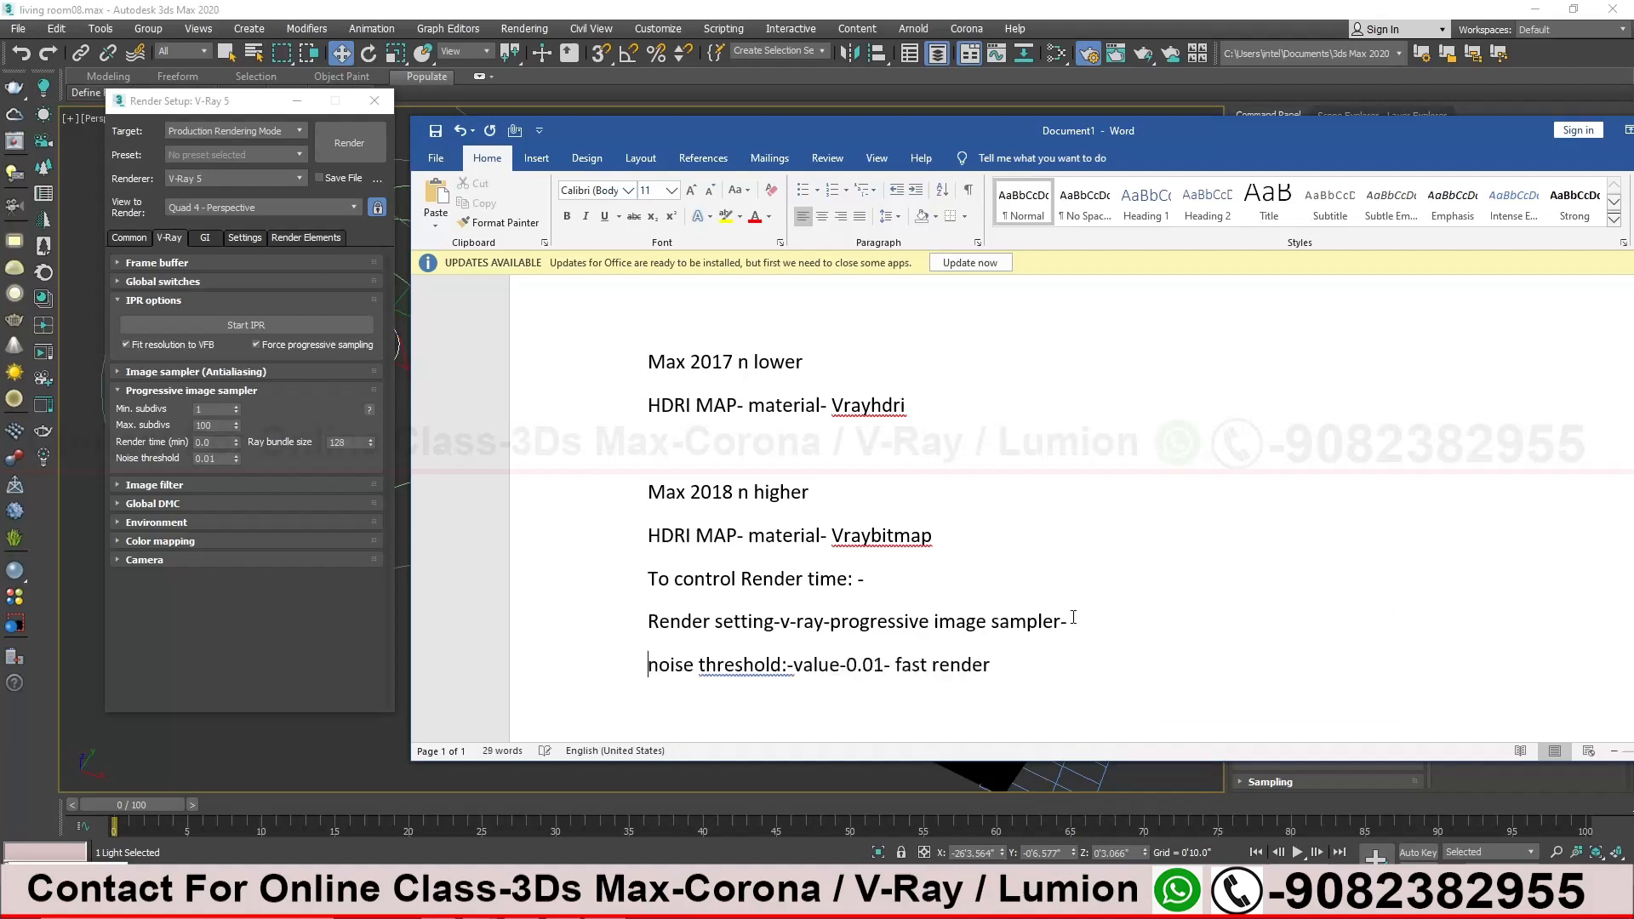
Duplicate the noise threshold line below itself and change the copy's value to 0.001
{"action": "left_click_drag", "start_coordinate": [995, 663], "coordinate": [672, 664]}
{"action": "key", "text": "ctrl+c"}
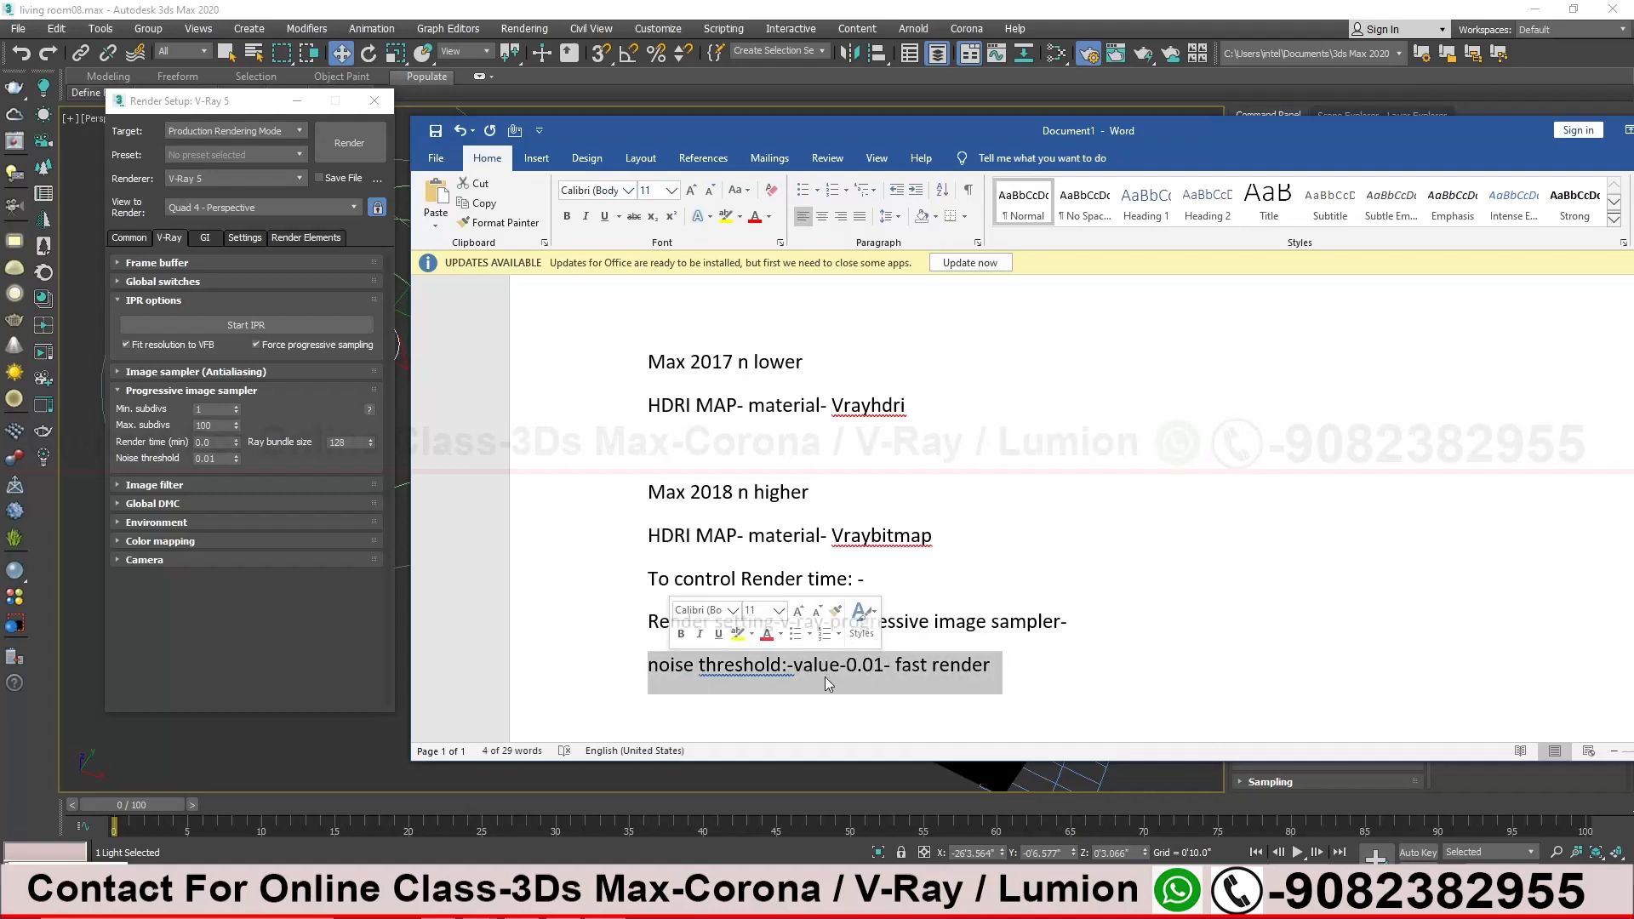
{"action": "left_click", "coordinate": [998, 671]}
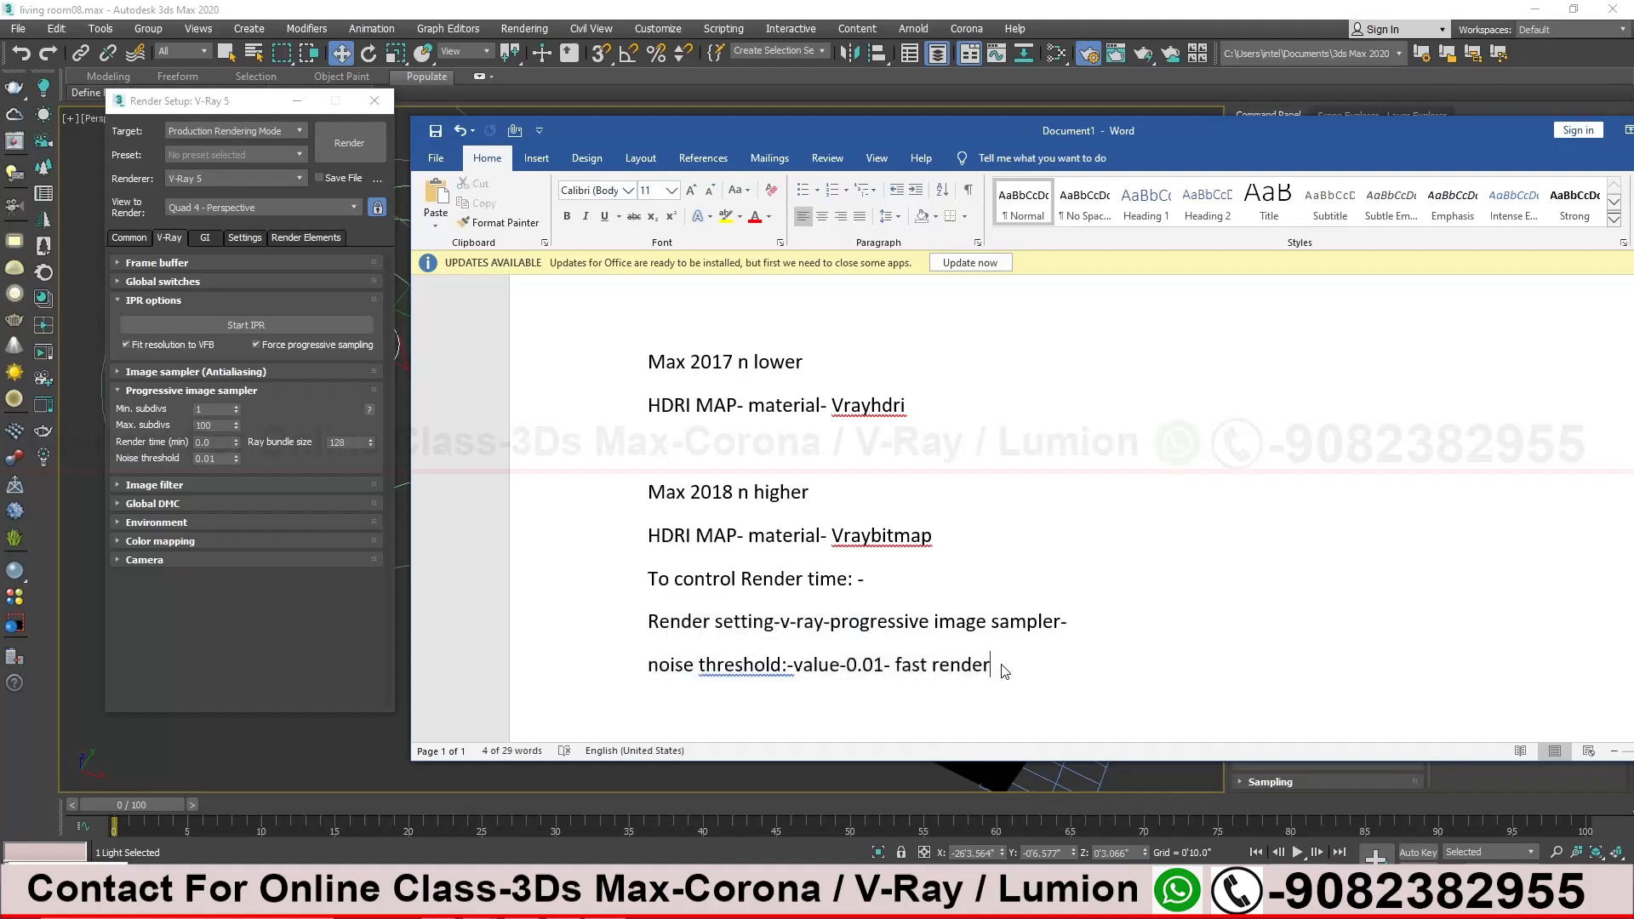
{"action": "key", "text": "Return"}
{"action": "key", "text": "ctrl+v"}
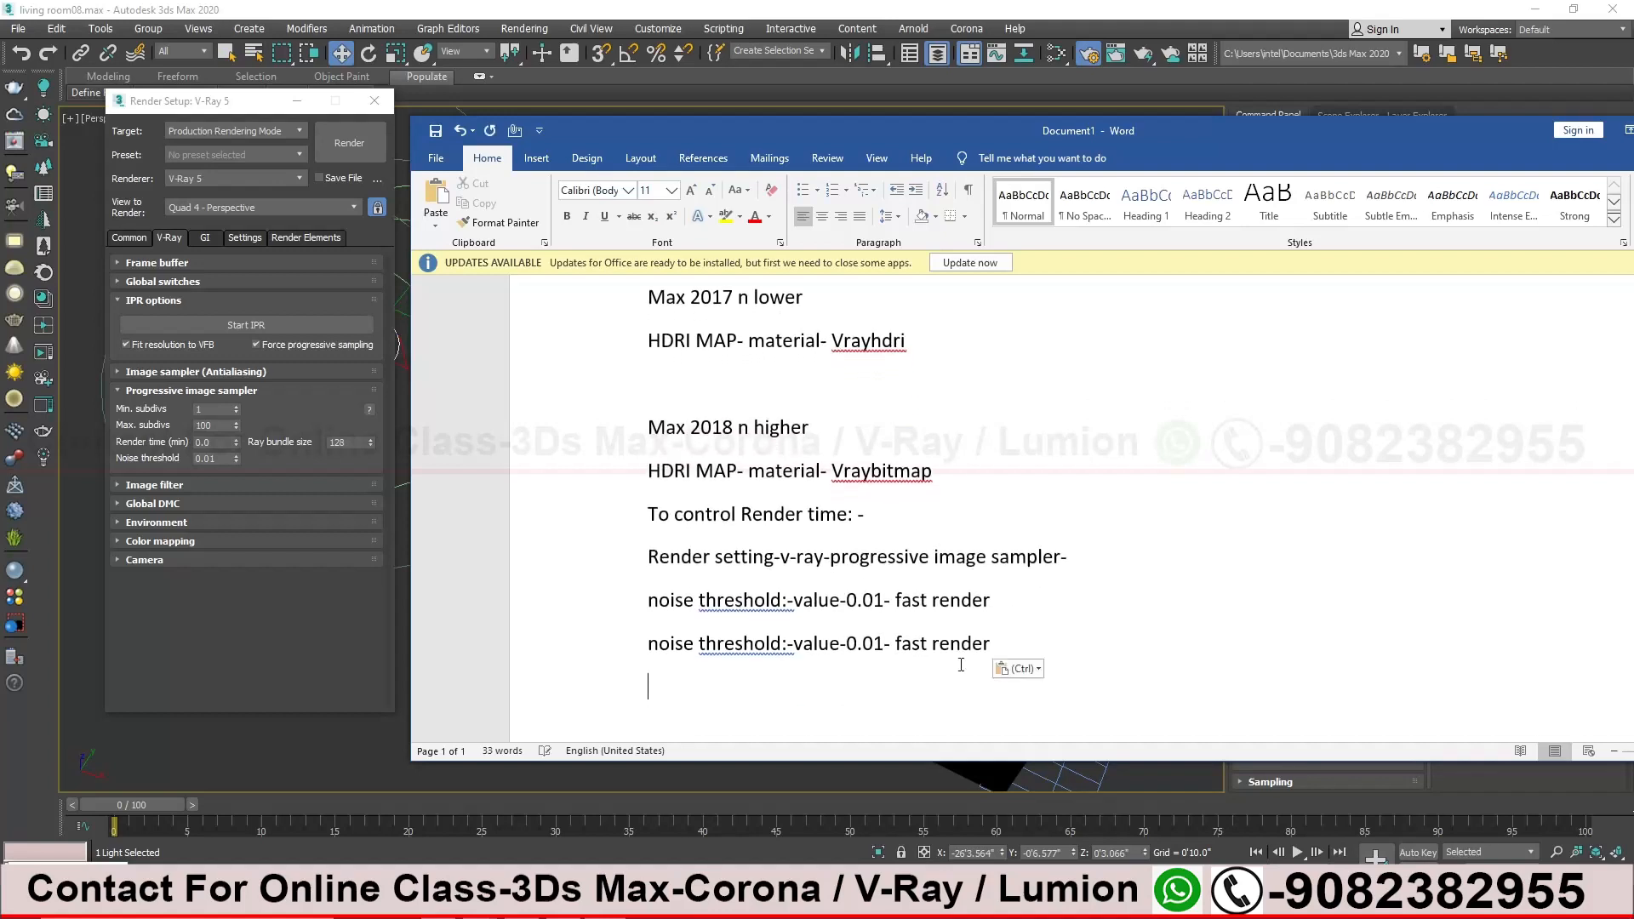
{"action": "left_click", "coordinate": [878, 642]}
{"action": "type", "text": "0"}
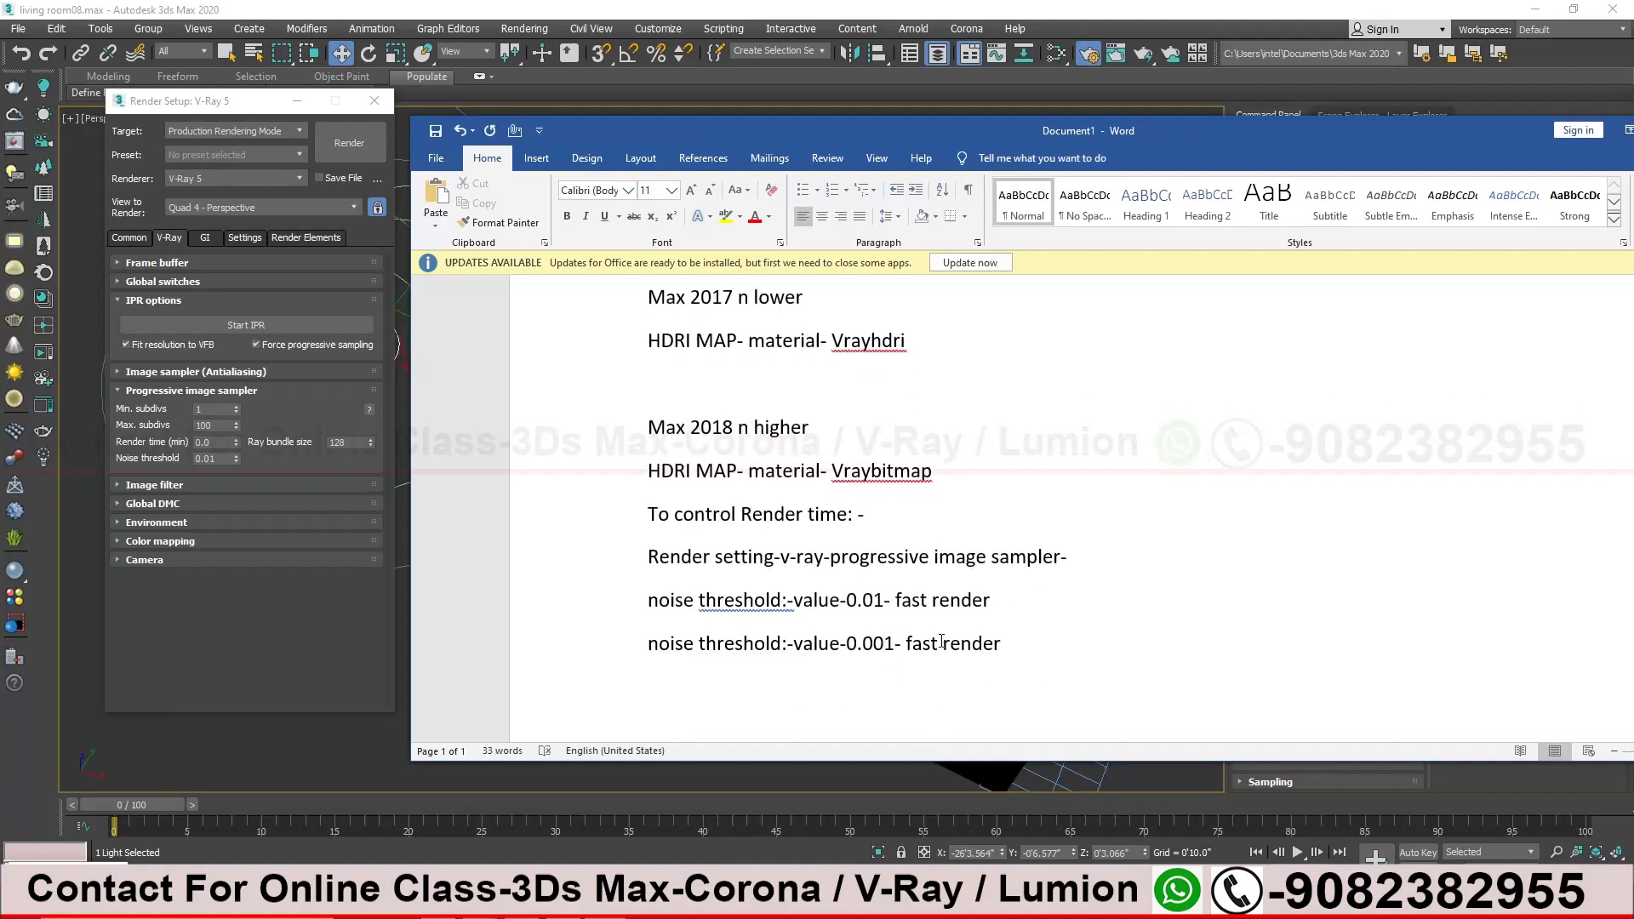
Change "fast" to "slow" in the 0.001 noise threshold line and append "-ok render quality" to the 0.01 line
{"action": "left_click_drag", "start_coordinate": [906, 644], "coordinate": [937, 644]}
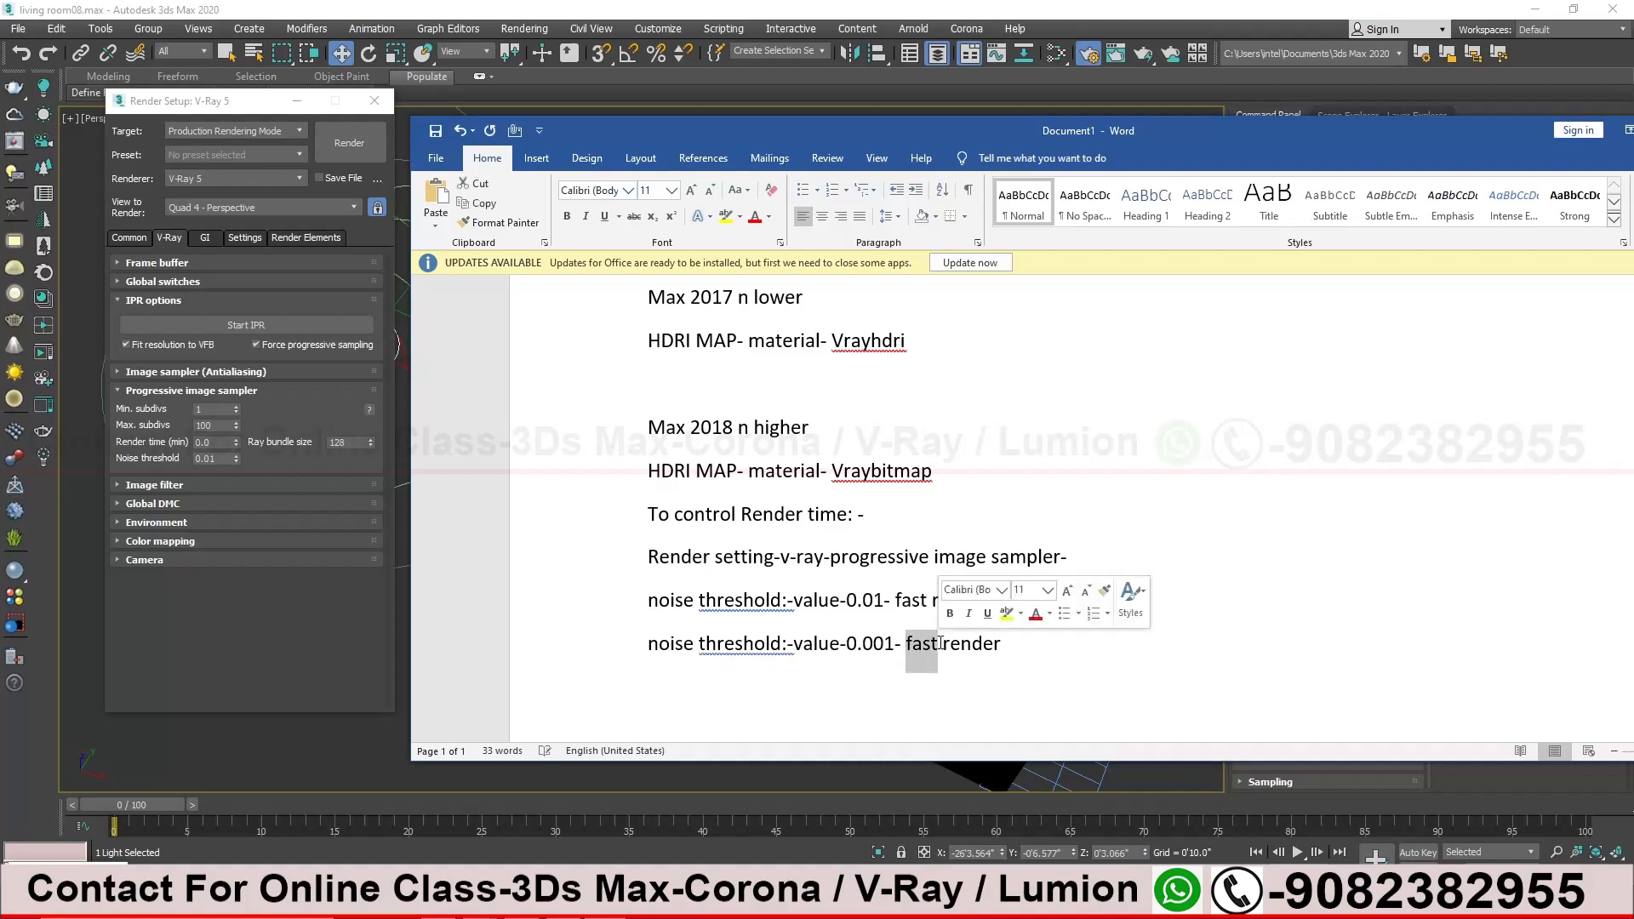
{"action": "type", "text": "slow"}
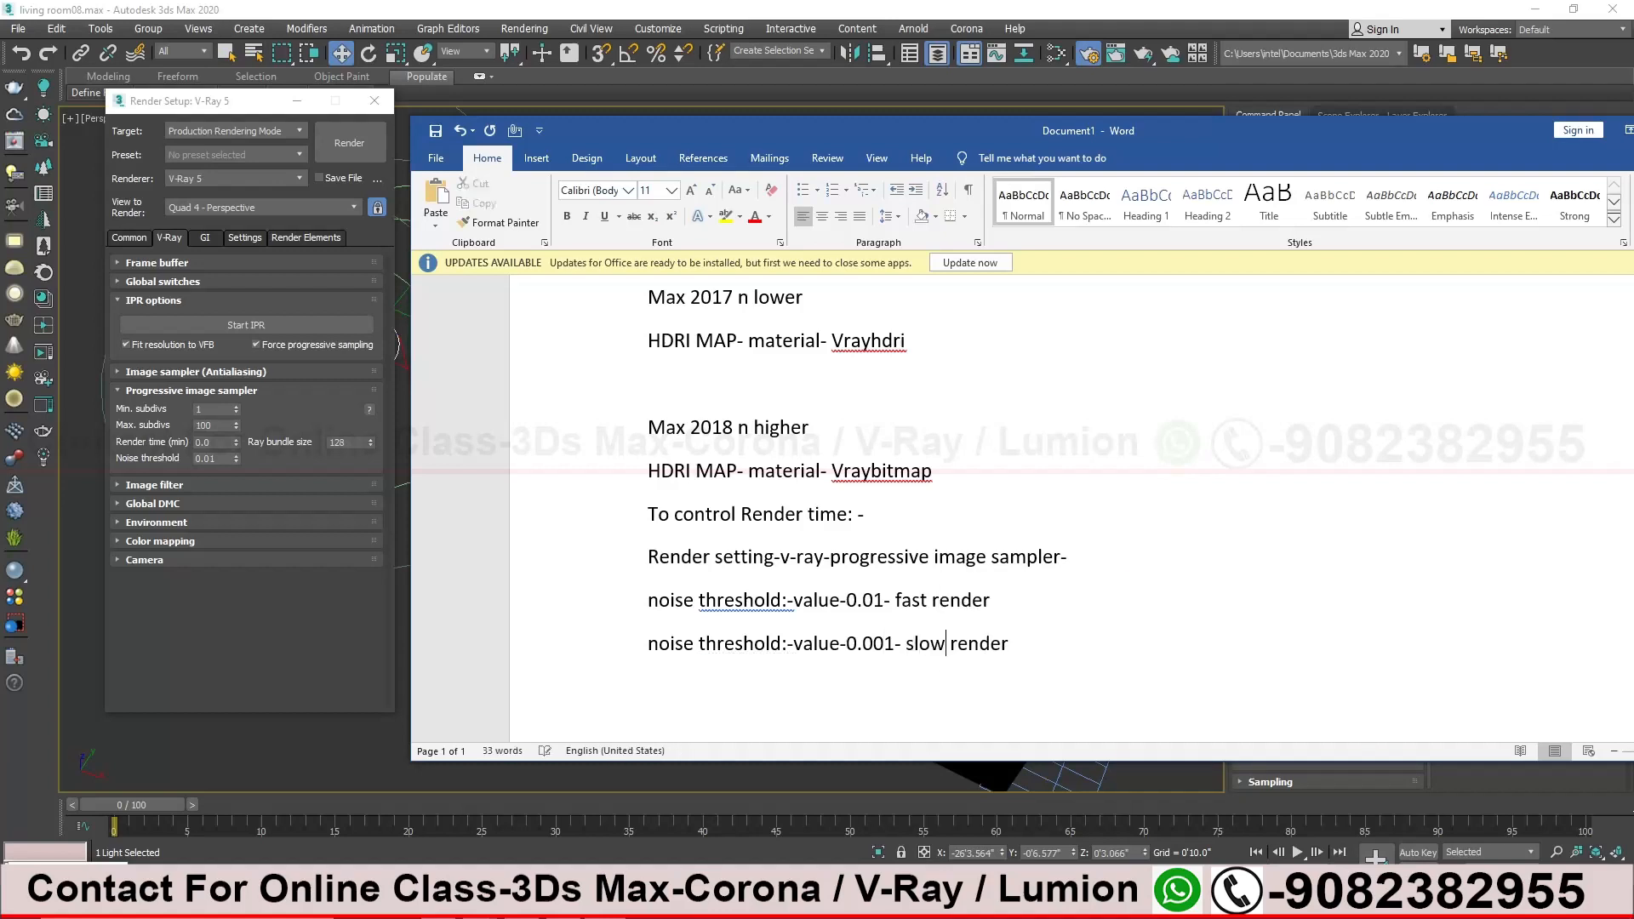
{"action": "left_click", "coordinate": [1079, 619]}
{"action": "type", "text": "-"}
{"action": "type", "text": "ok render quality"}
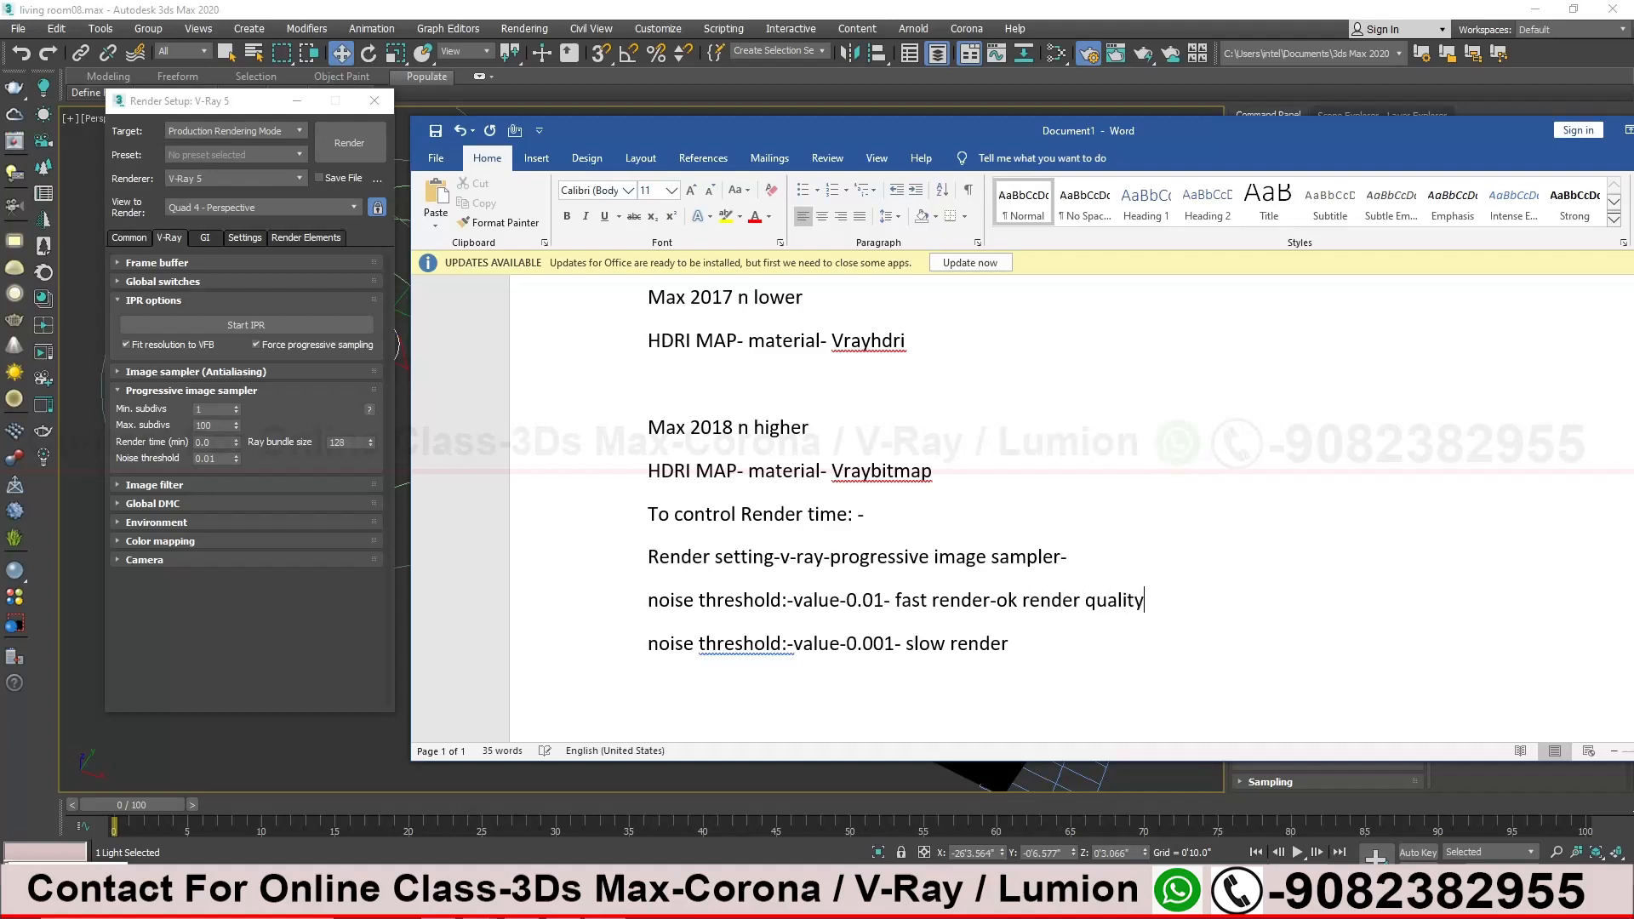
Copy "ok render quality" to the end of the 0.001 line after a hyphen and change "ok" to "good"
{"action": "left_click_drag", "start_coordinate": [1144, 601], "coordinate": [996, 601]}
{"action": "key", "text": "ctrl+c"}
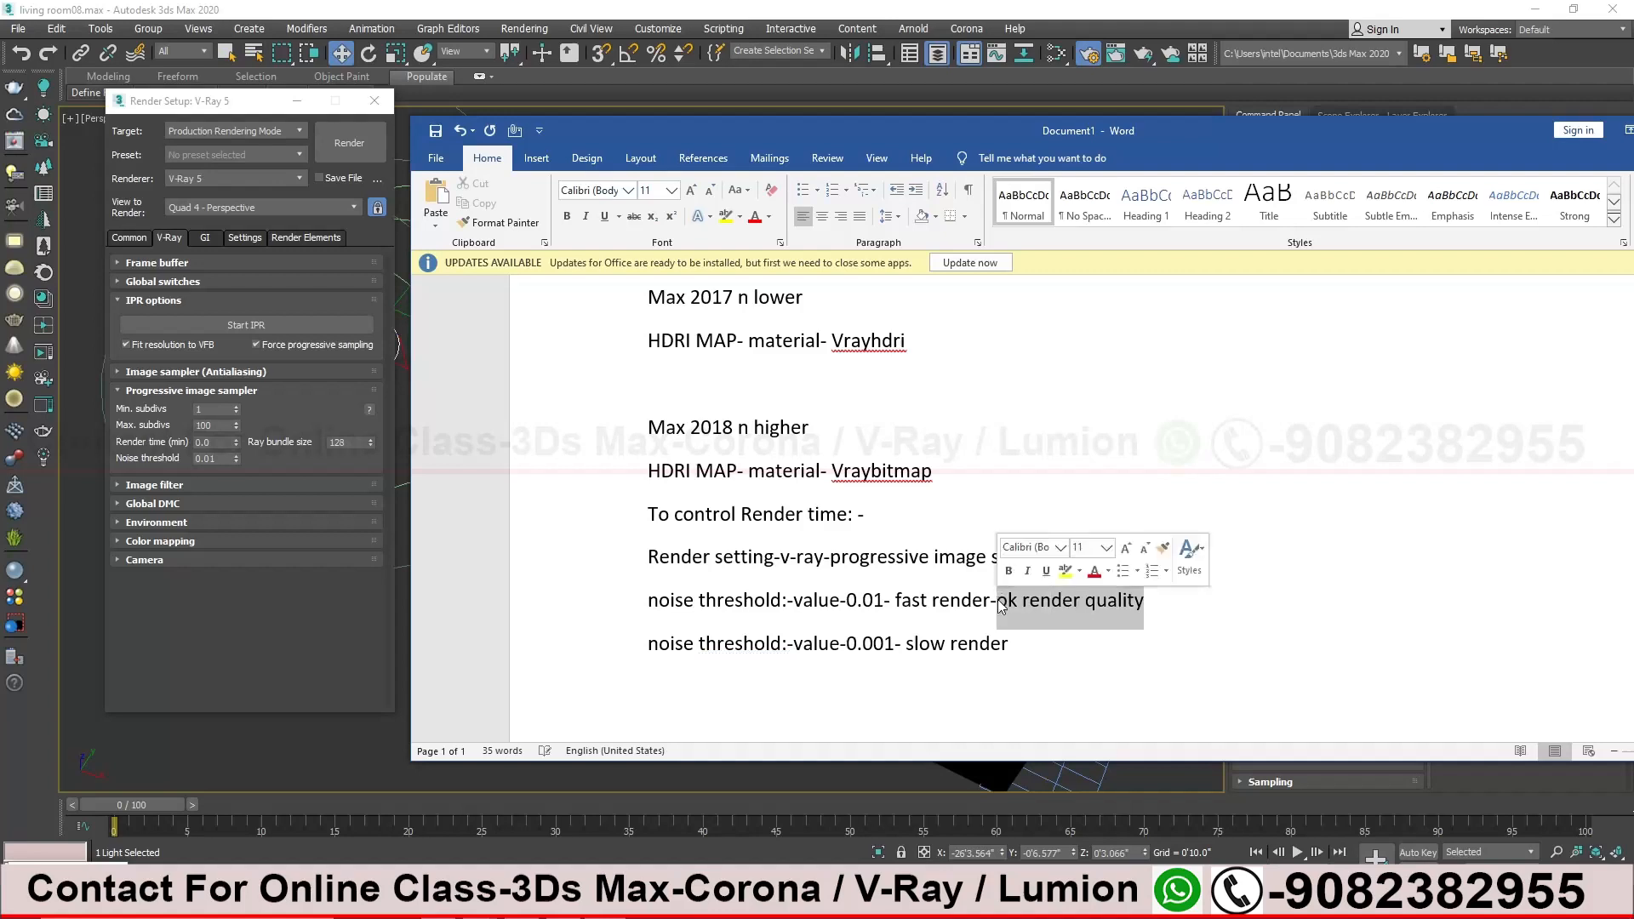
{"action": "left_click", "coordinate": [1015, 656]}
{"action": "type", "text": "-"}
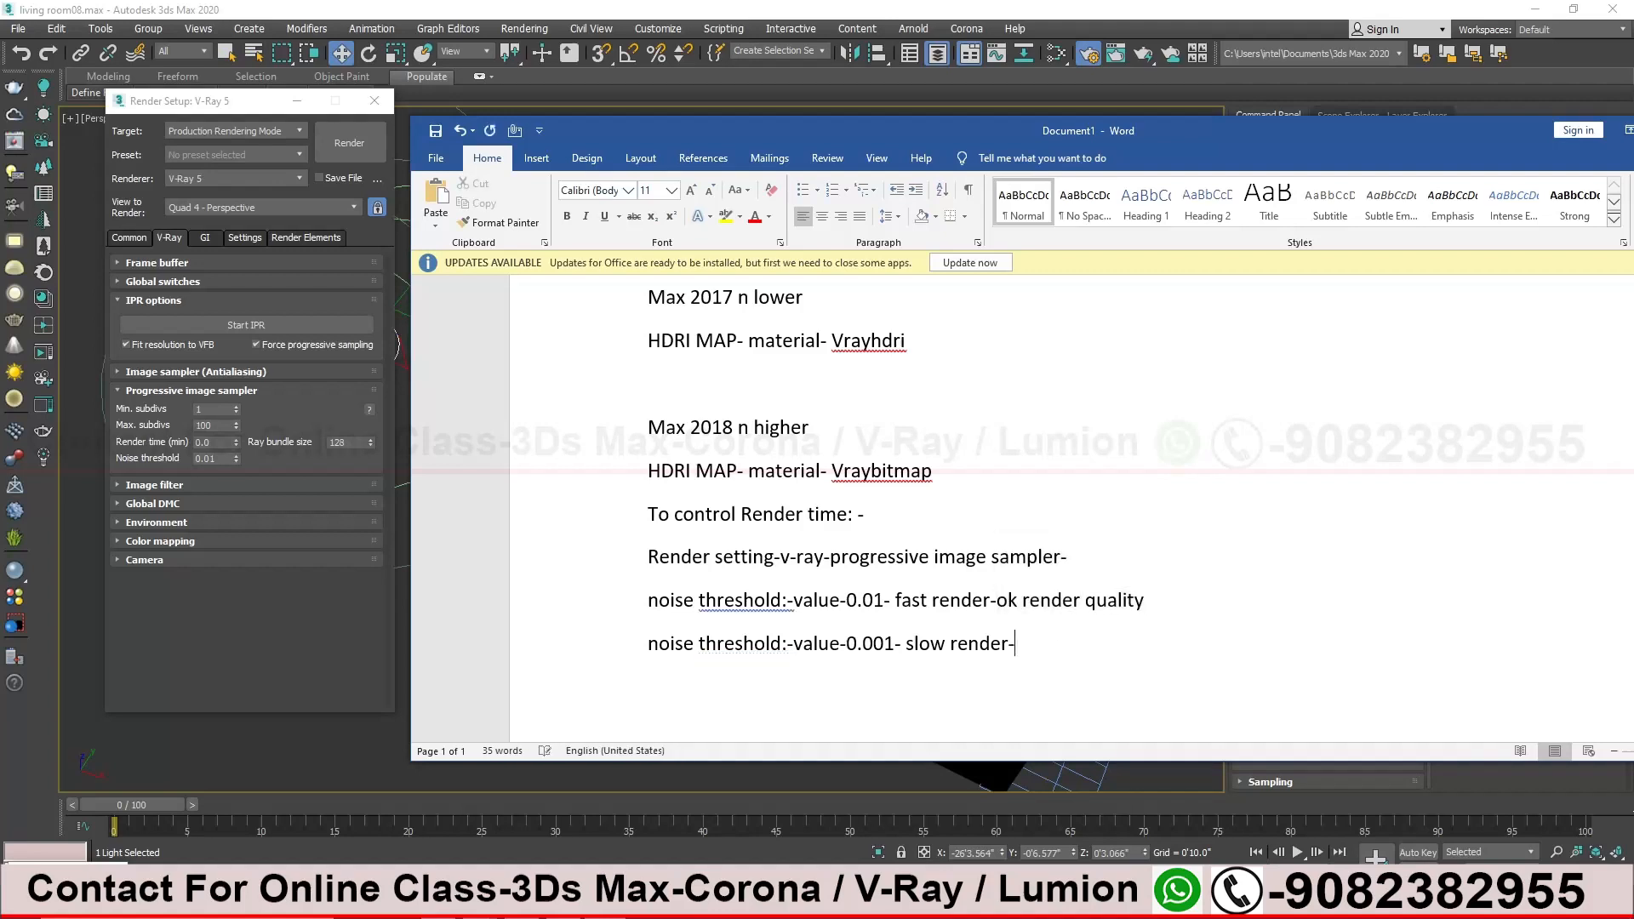
{"action": "key", "text": "ctrl+v"}
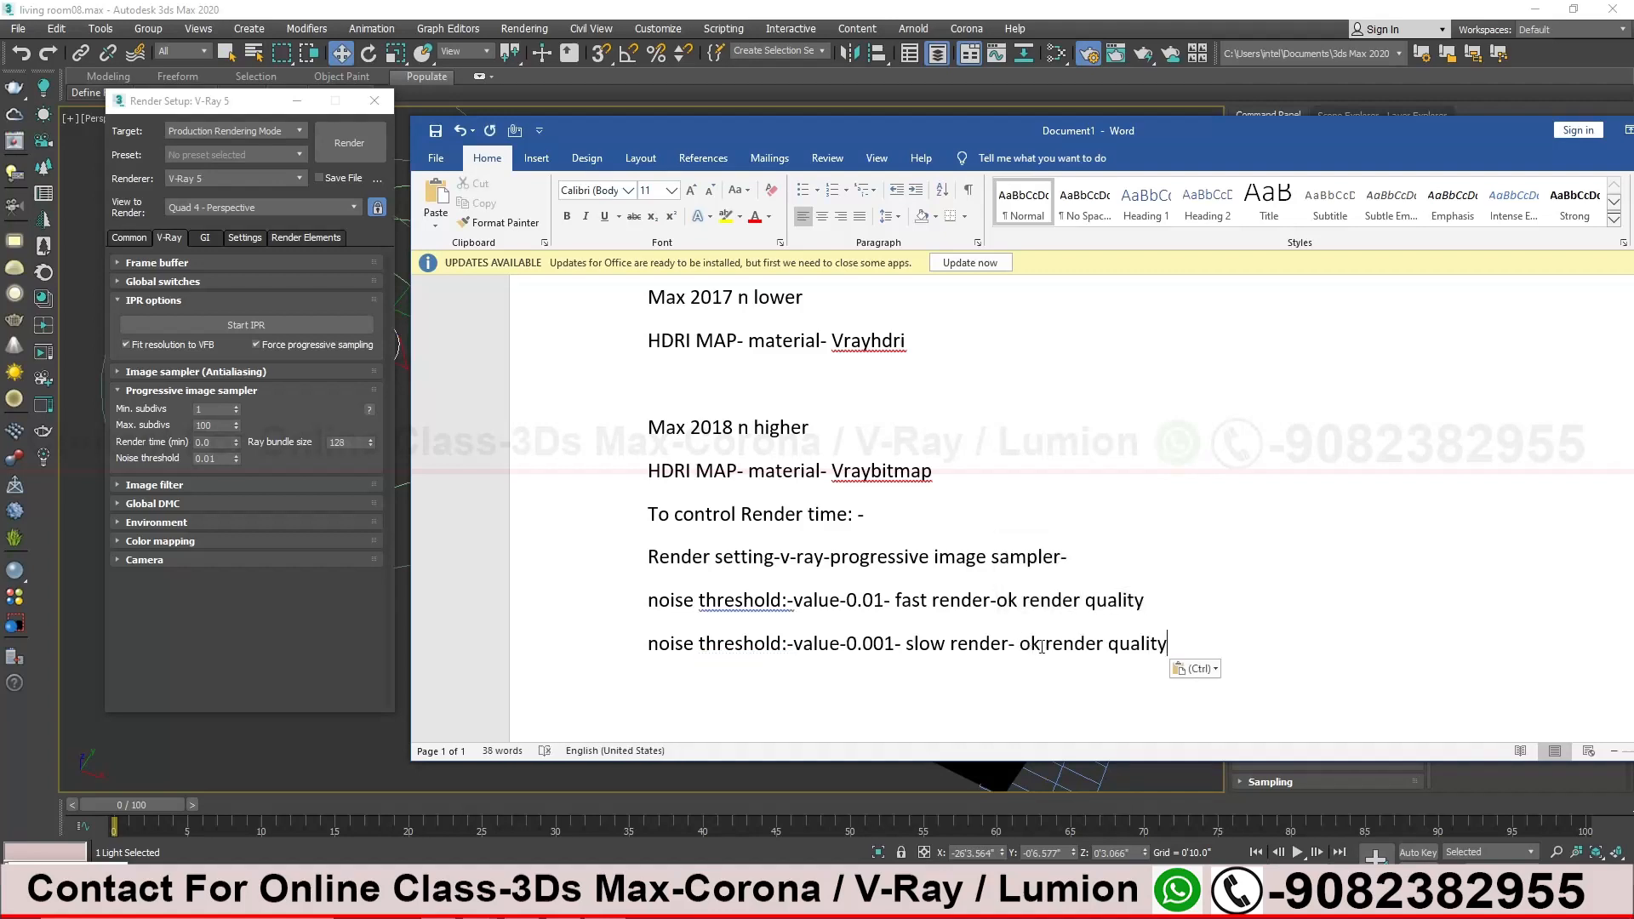
{"action": "double_click", "coordinate": [1030, 644]}
{"action": "type", "text": "good"}
{"action": "left_click", "coordinate": [1211, 643]}
Accept the suggested "threshold: -" spacing correction in both noise threshold lines
{"action": "left_click", "coordinate": [742, 602]}
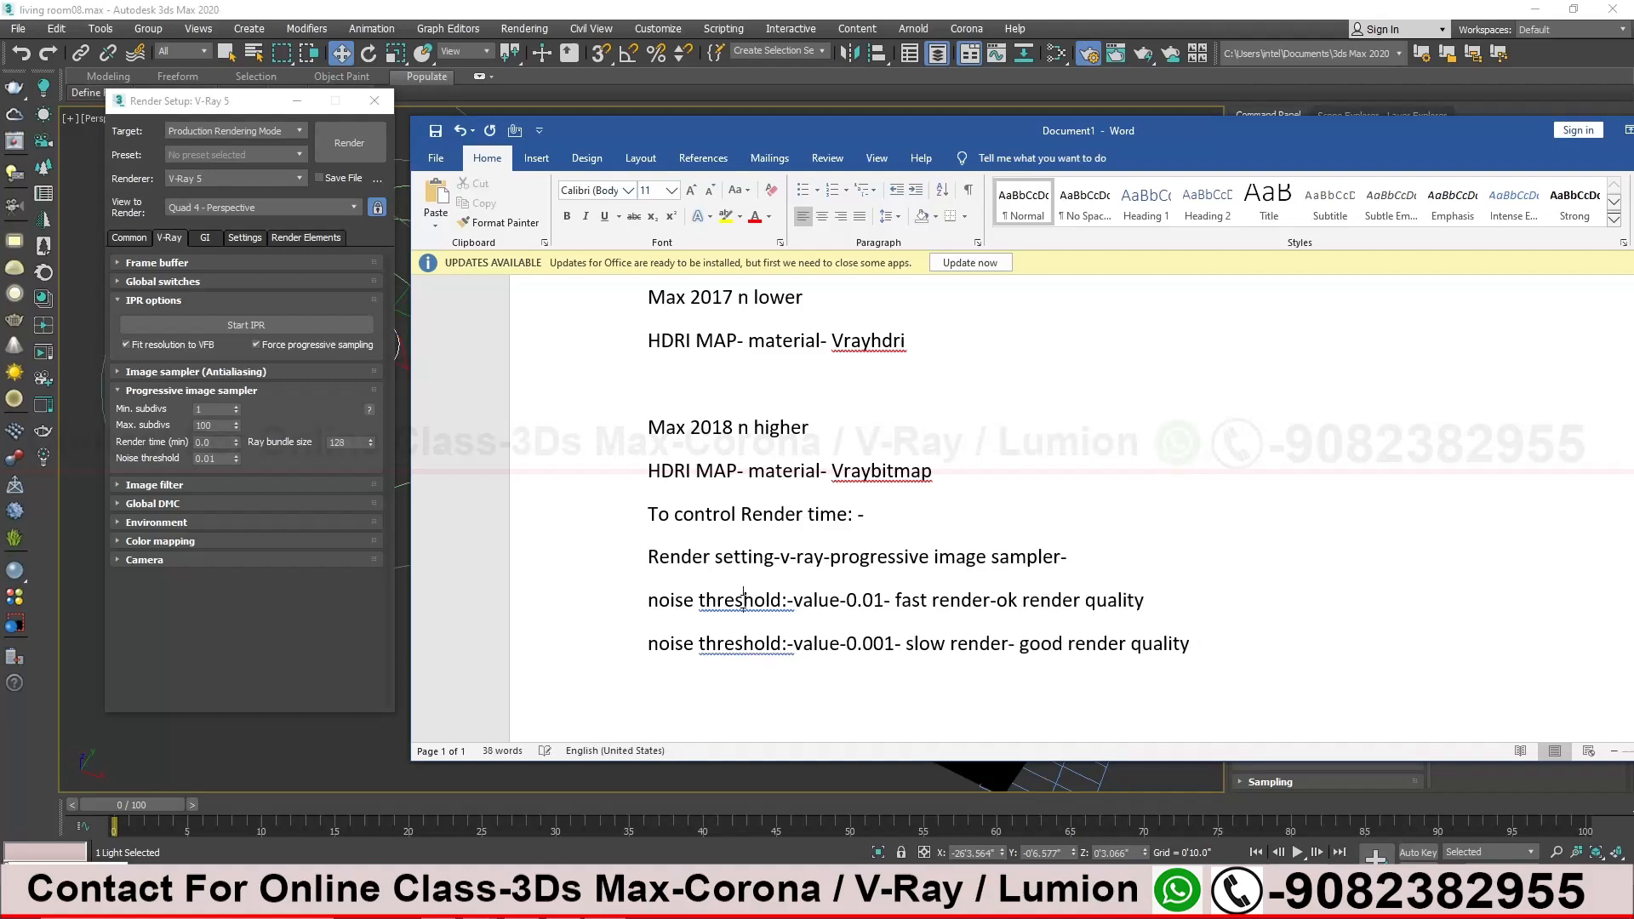
{"action": "right_click", "coordinate": [742, 601]}
{"action": "left_click", "coordinate": [710, 625]}
{"action": "right_click", "coordinate": [754, 644]}
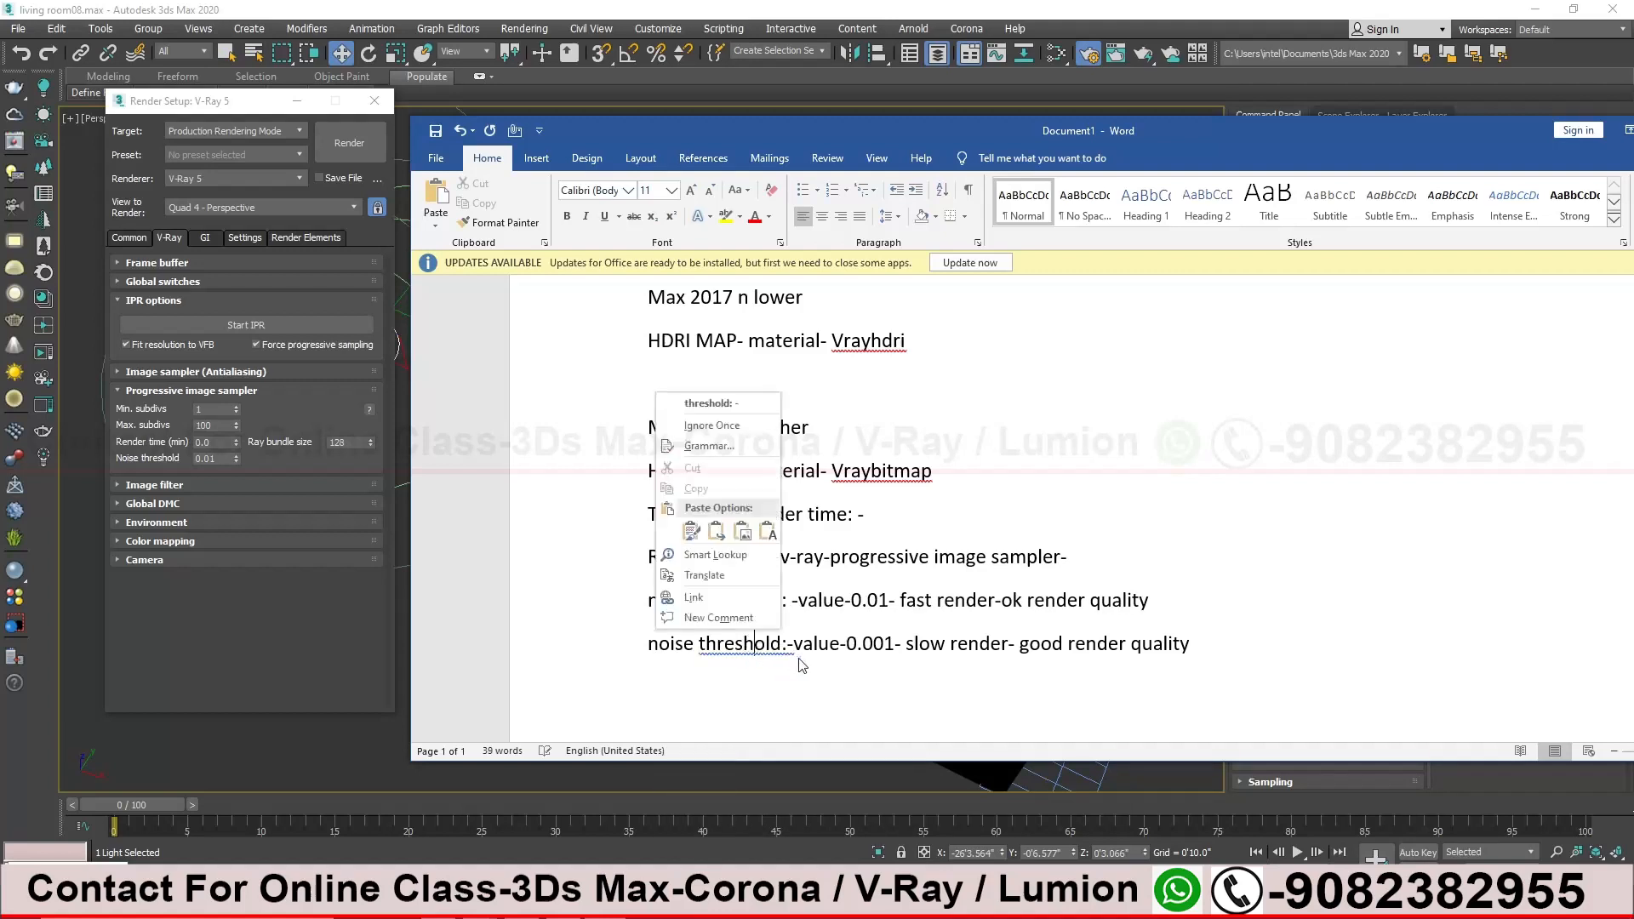
{"action": "left_click", "coordinate": [725, 405]}
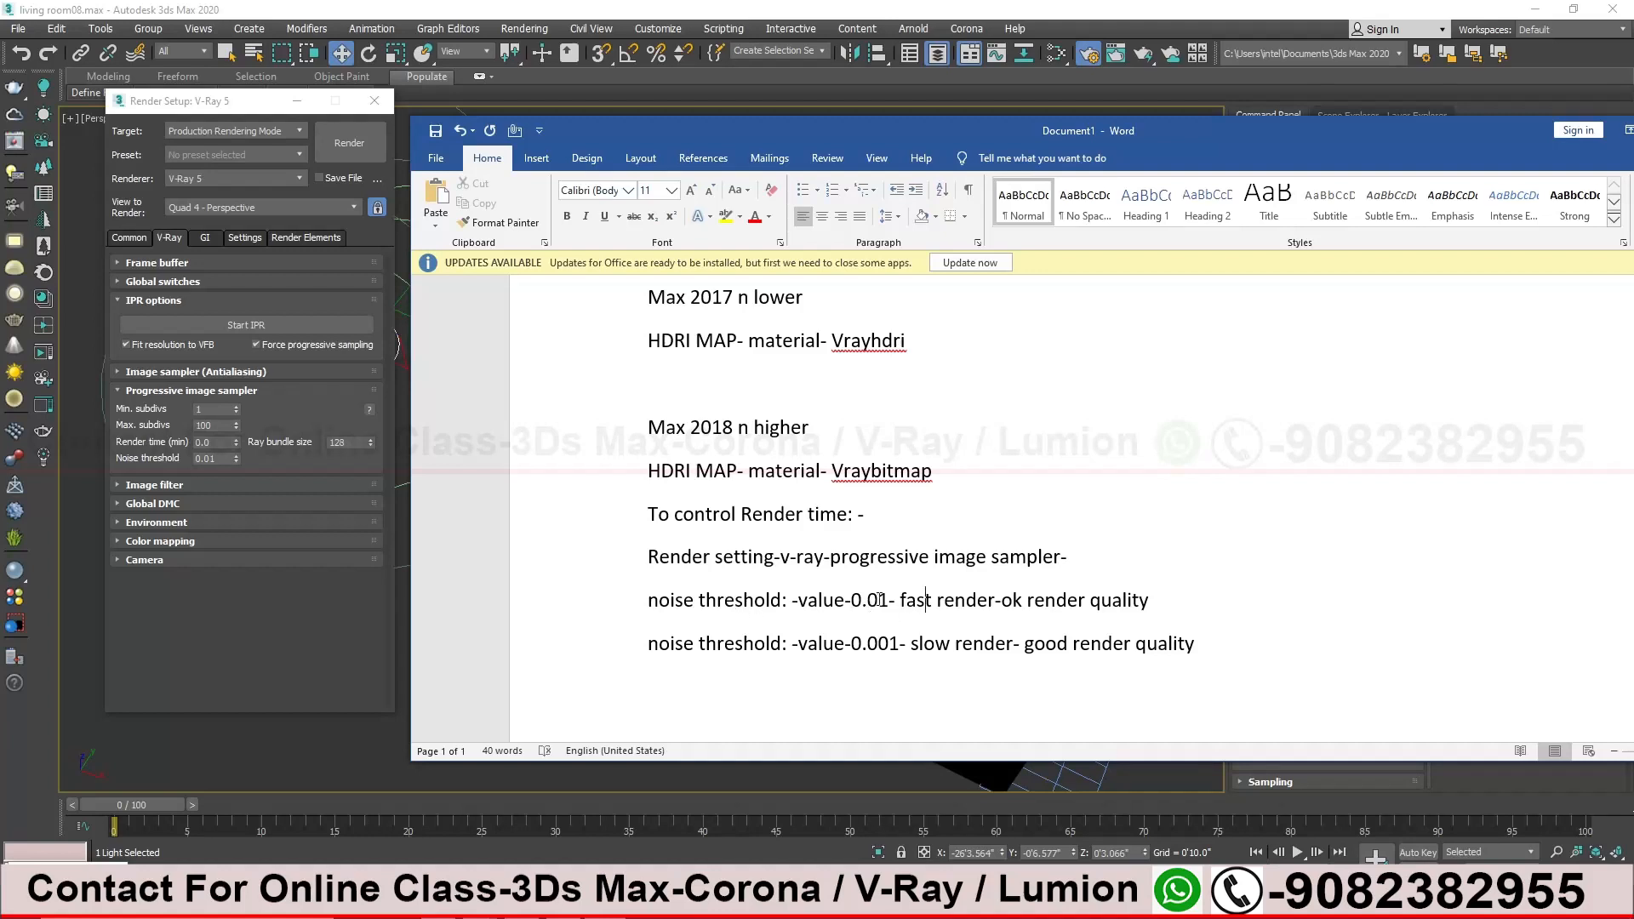
{"action": "left_click_drag", "start_coordinate": [851, 600], "coordinate": [990, 603]}
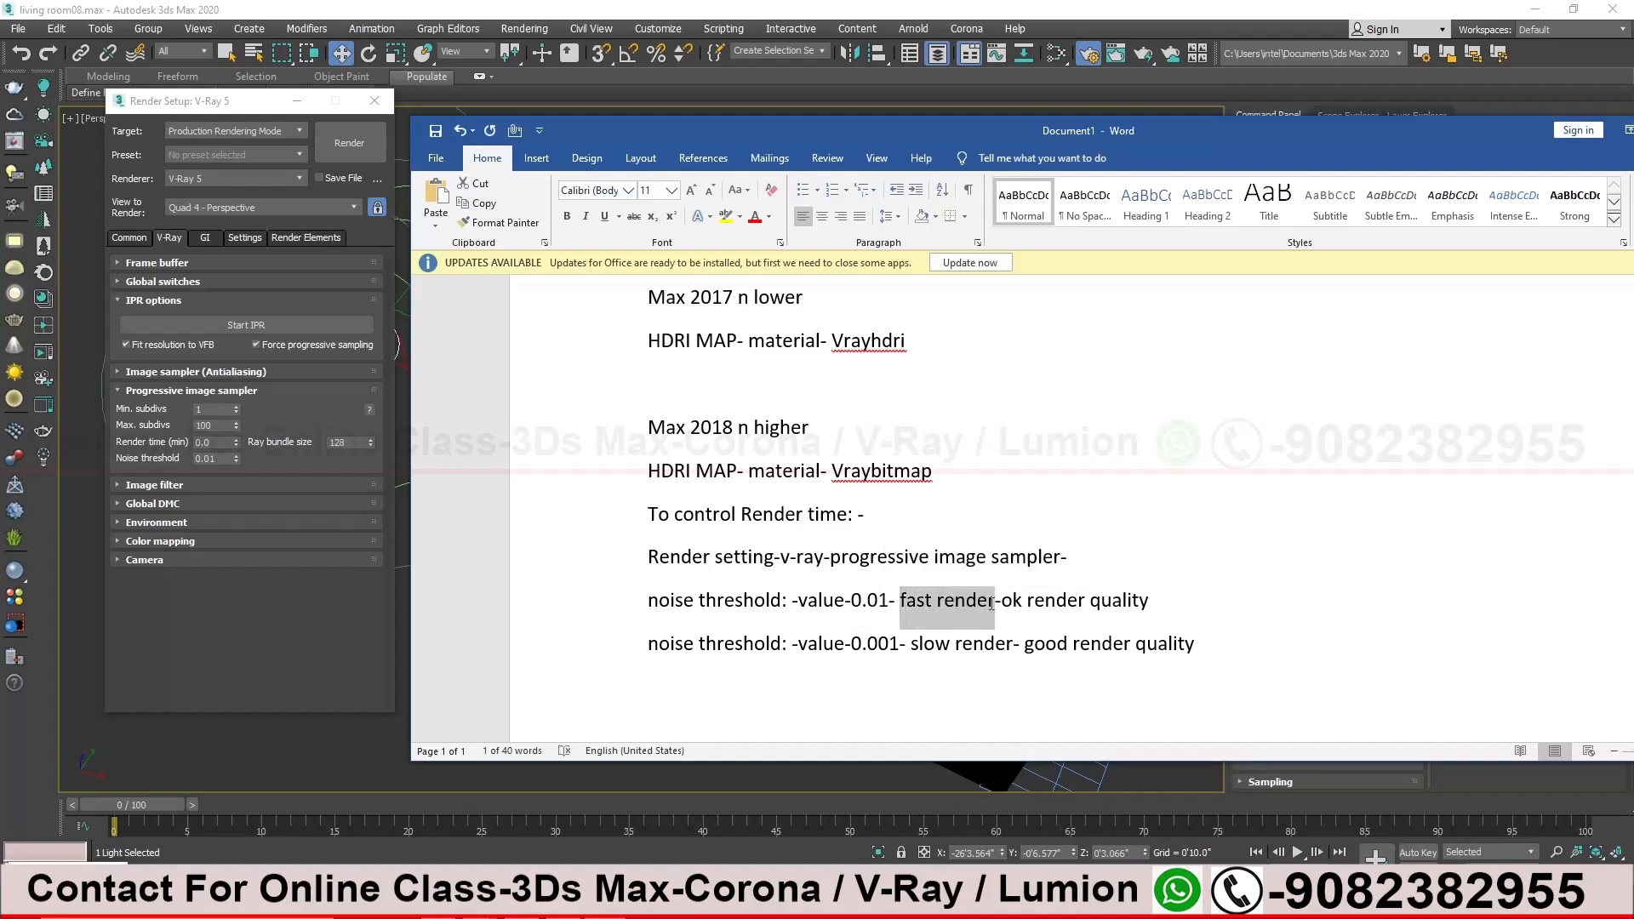
{"action": "left_click", "coordinate": [1012, 603]}
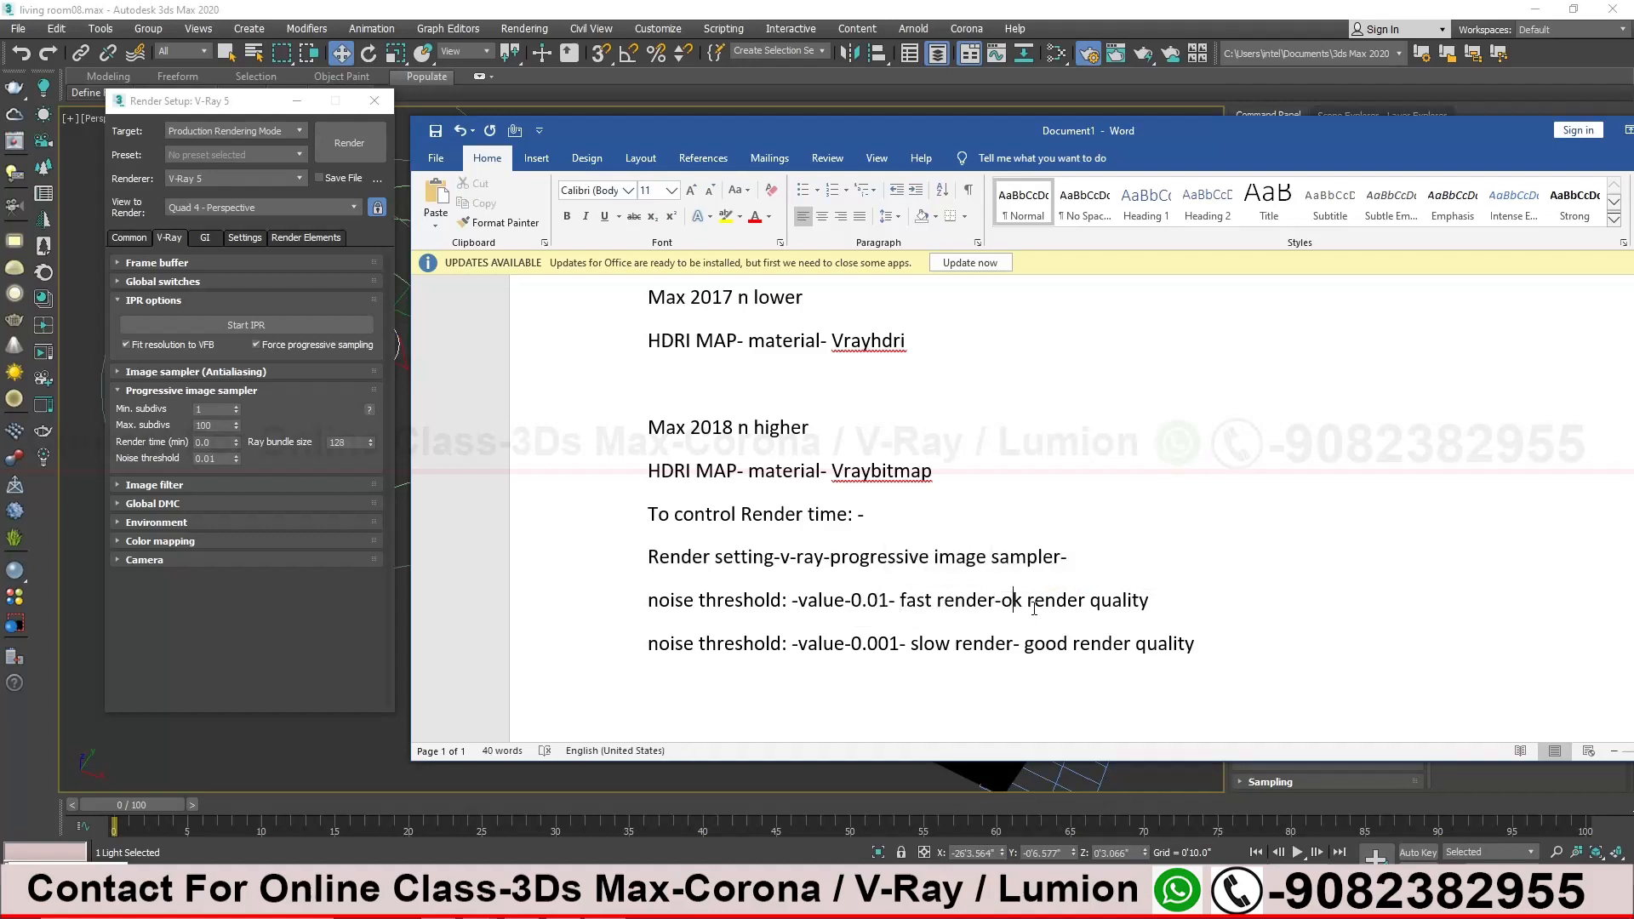
{"action": "left_click_drag", "start_coordinate": [1045, 604], "coordinate": [1077, 605]}
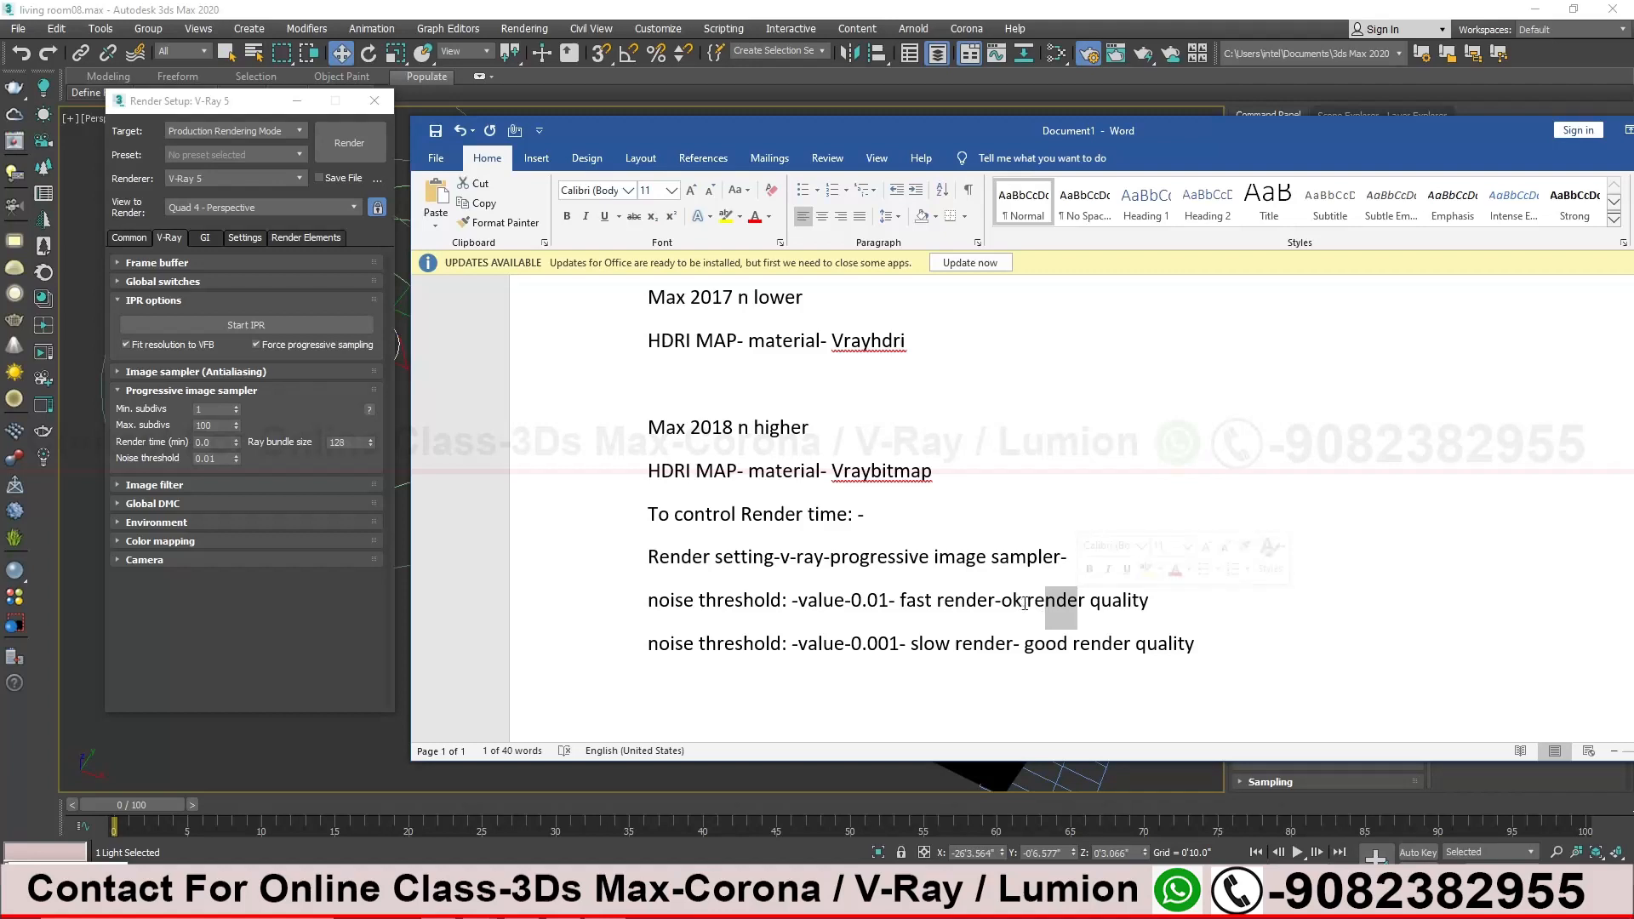
{"action": "left_click", "coordinate": [1027, 601]}
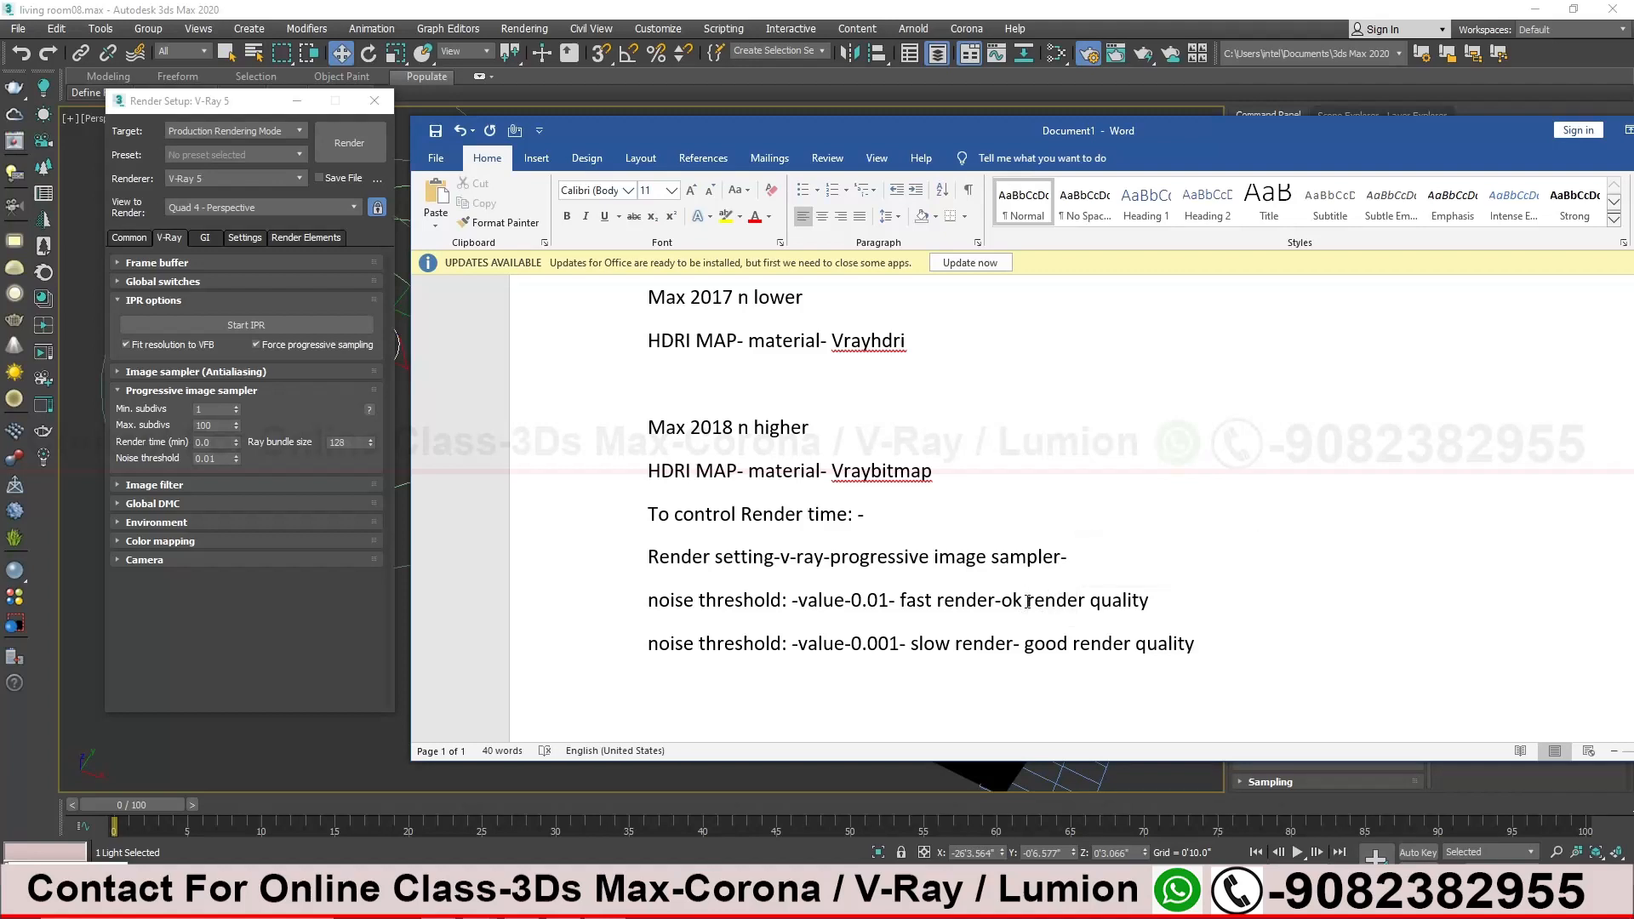
Show the render elements settings in 3ds Max, and append " + render element" to the 0.01 line in the Word note
{"action": "left_click", "coordinate": [303, 237]}
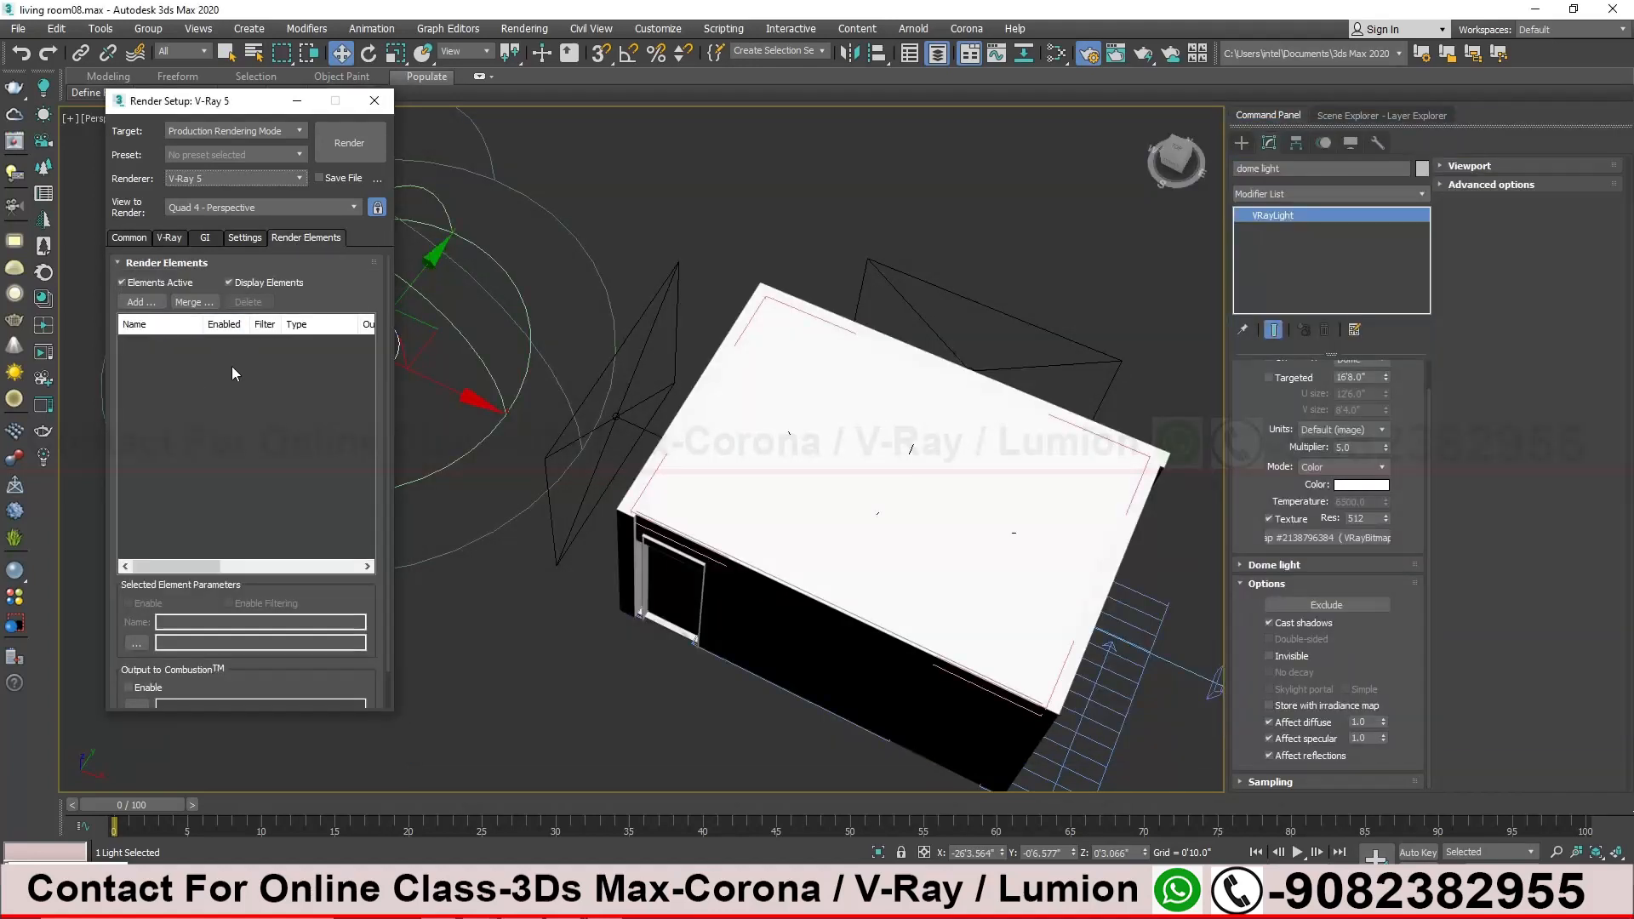
{"action": "key", "text": "alt+Tab"}
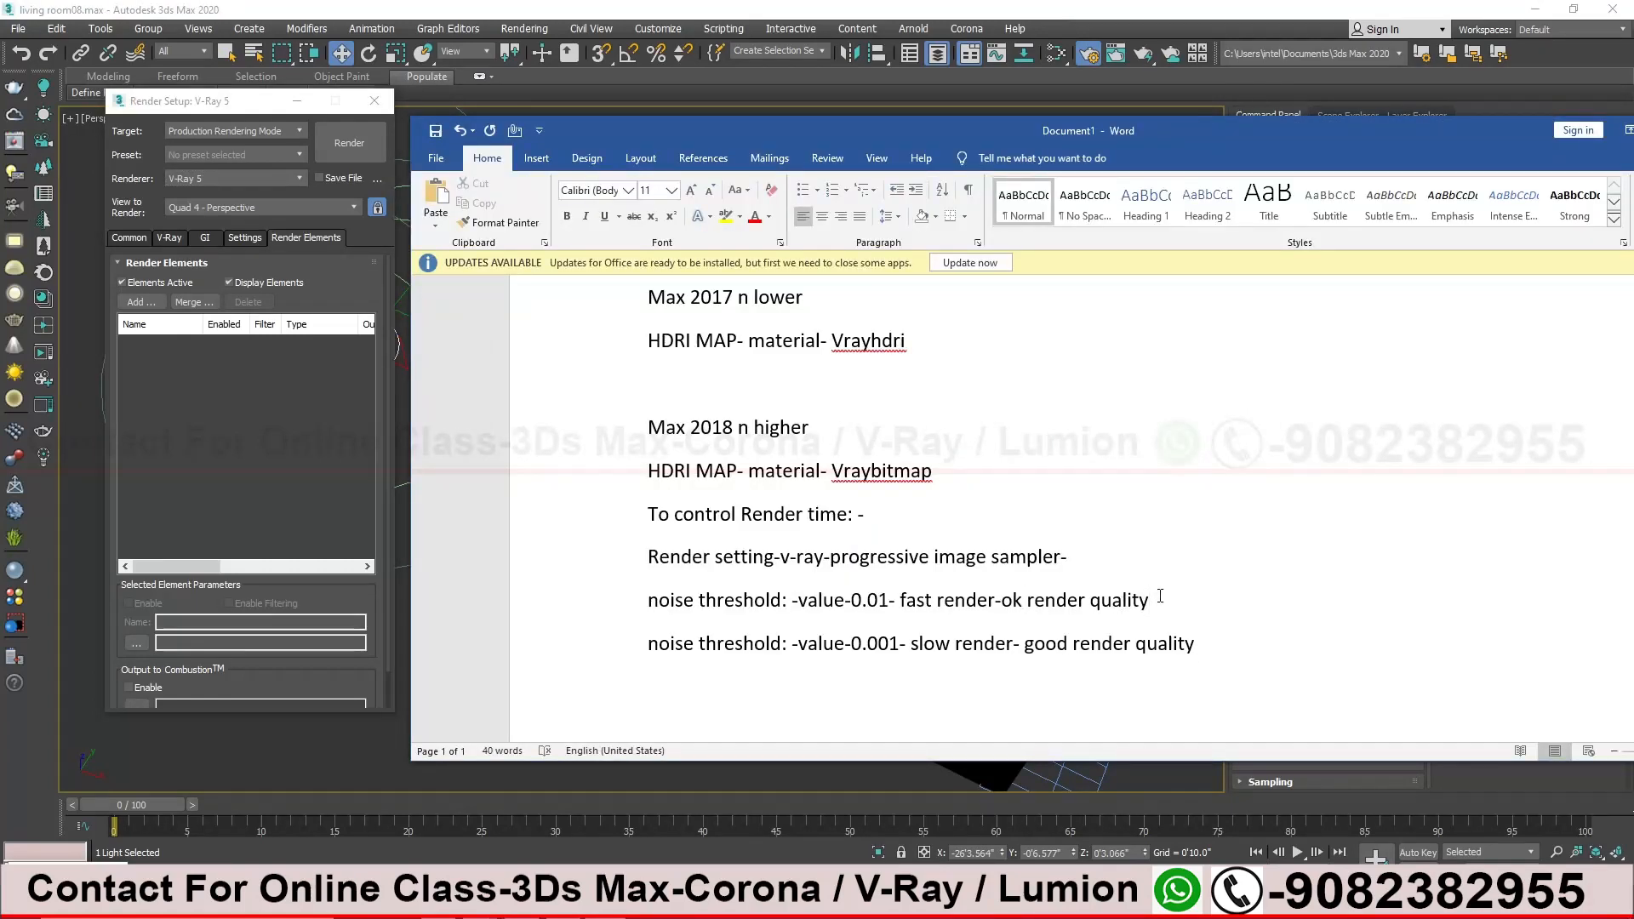
{"action": "type", "text": "-"}
{"action": "type", "text": " render element"}
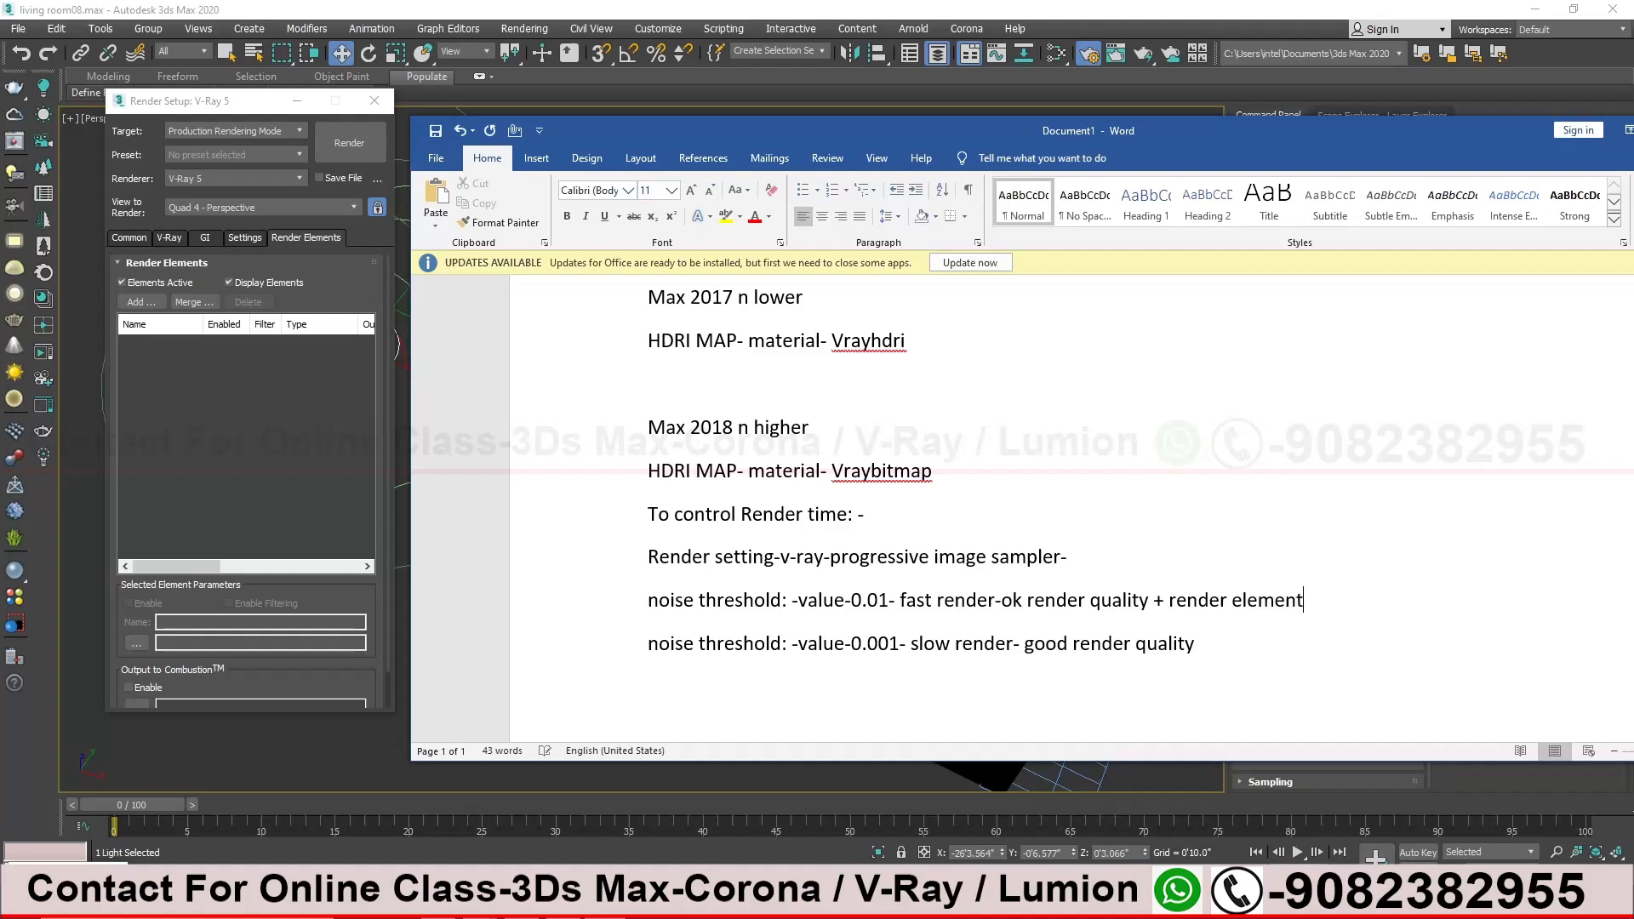
{"action": "left_click_drag", "start_coordinate": [1153, 600], "coordinate": [1294, 598]}
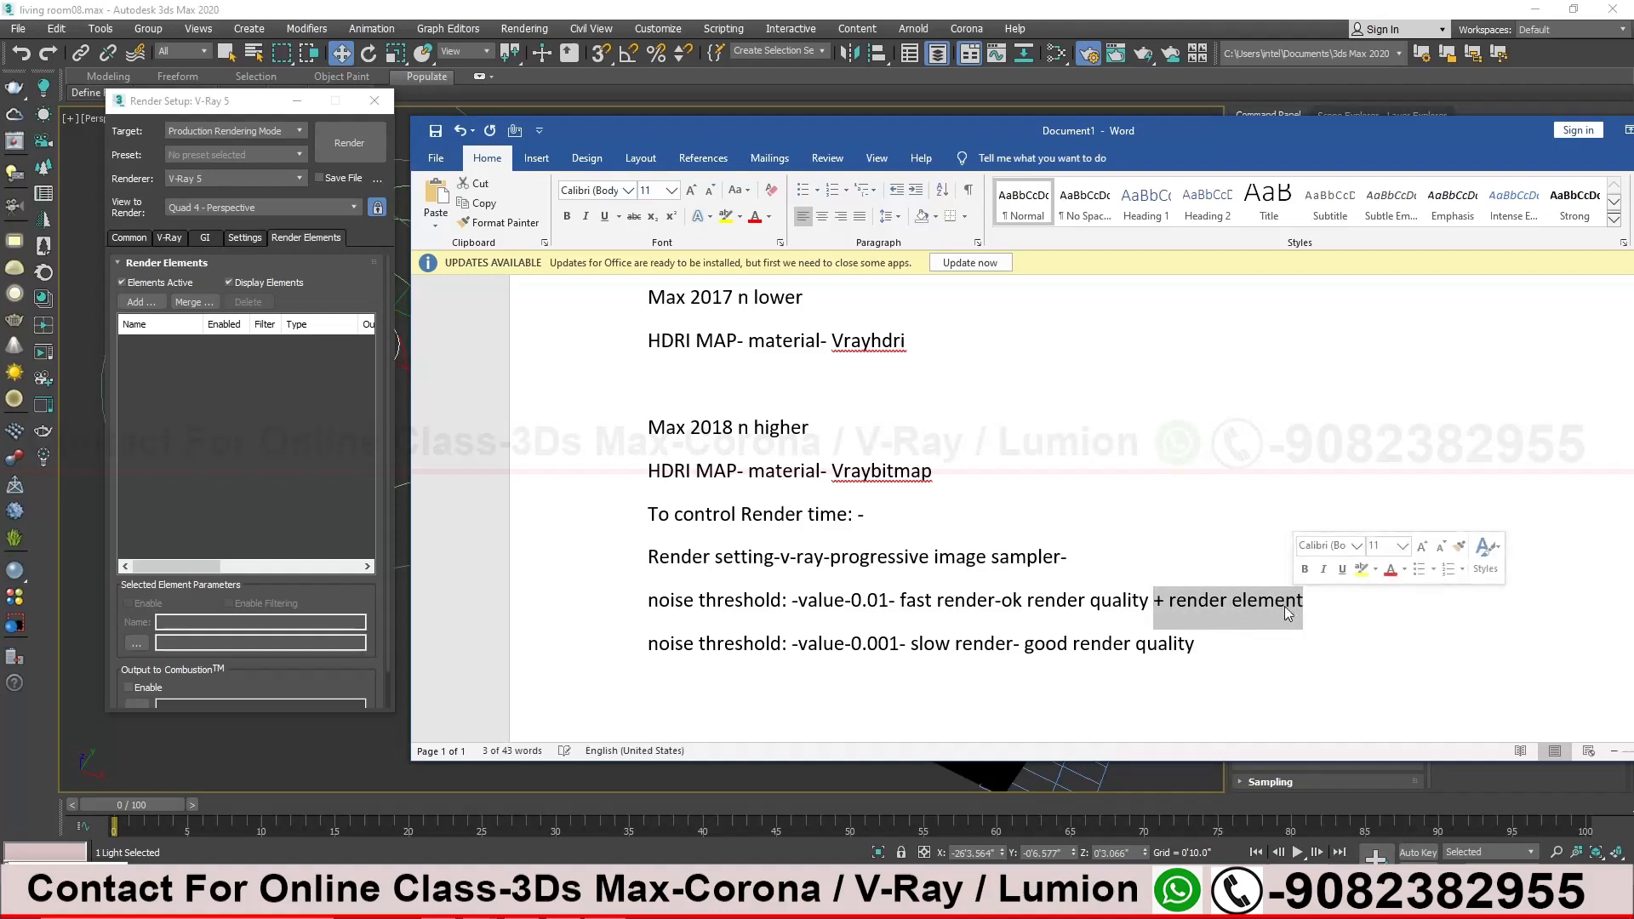
{"action": "left_click", "coordinate": [1209, 599]}
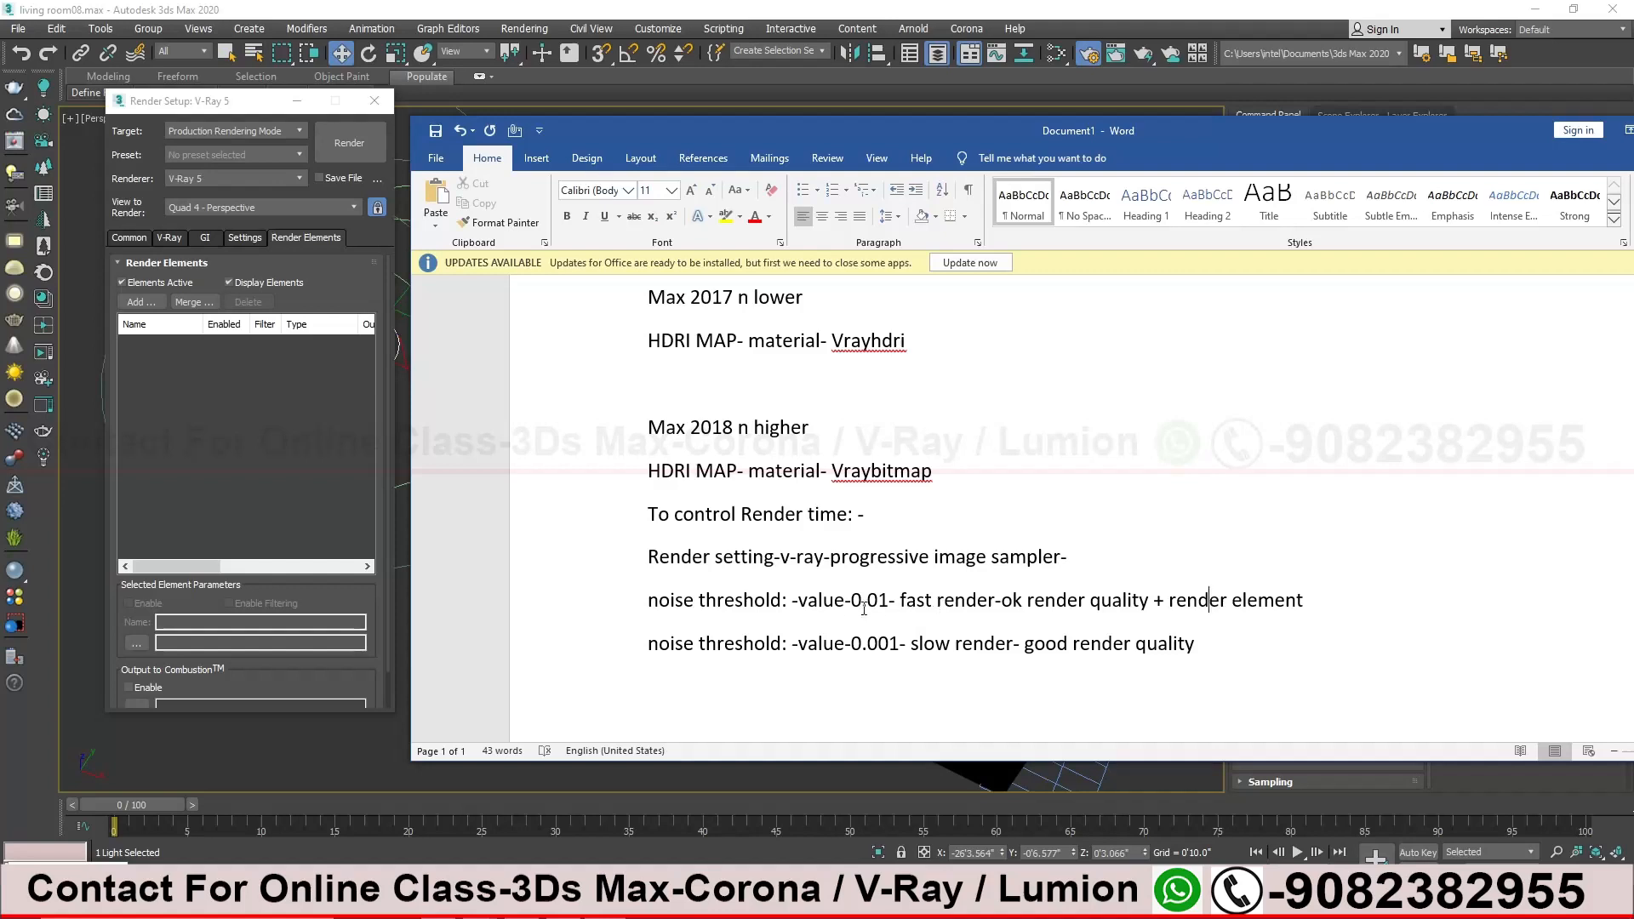
{"action": "left_click_drag", "start_coordinate": [888, 599], "coordinate": [851, 601]}
{"action": "left_click", "coordinate": [867, 648]}
{"action": "left_click", "coordinate": [178, 238]}
In the Word note, append " = good render quality" to the 0.01 line, reusing the wording from the 0.001 line
{"action": "key", "text": "alt+Tab"}
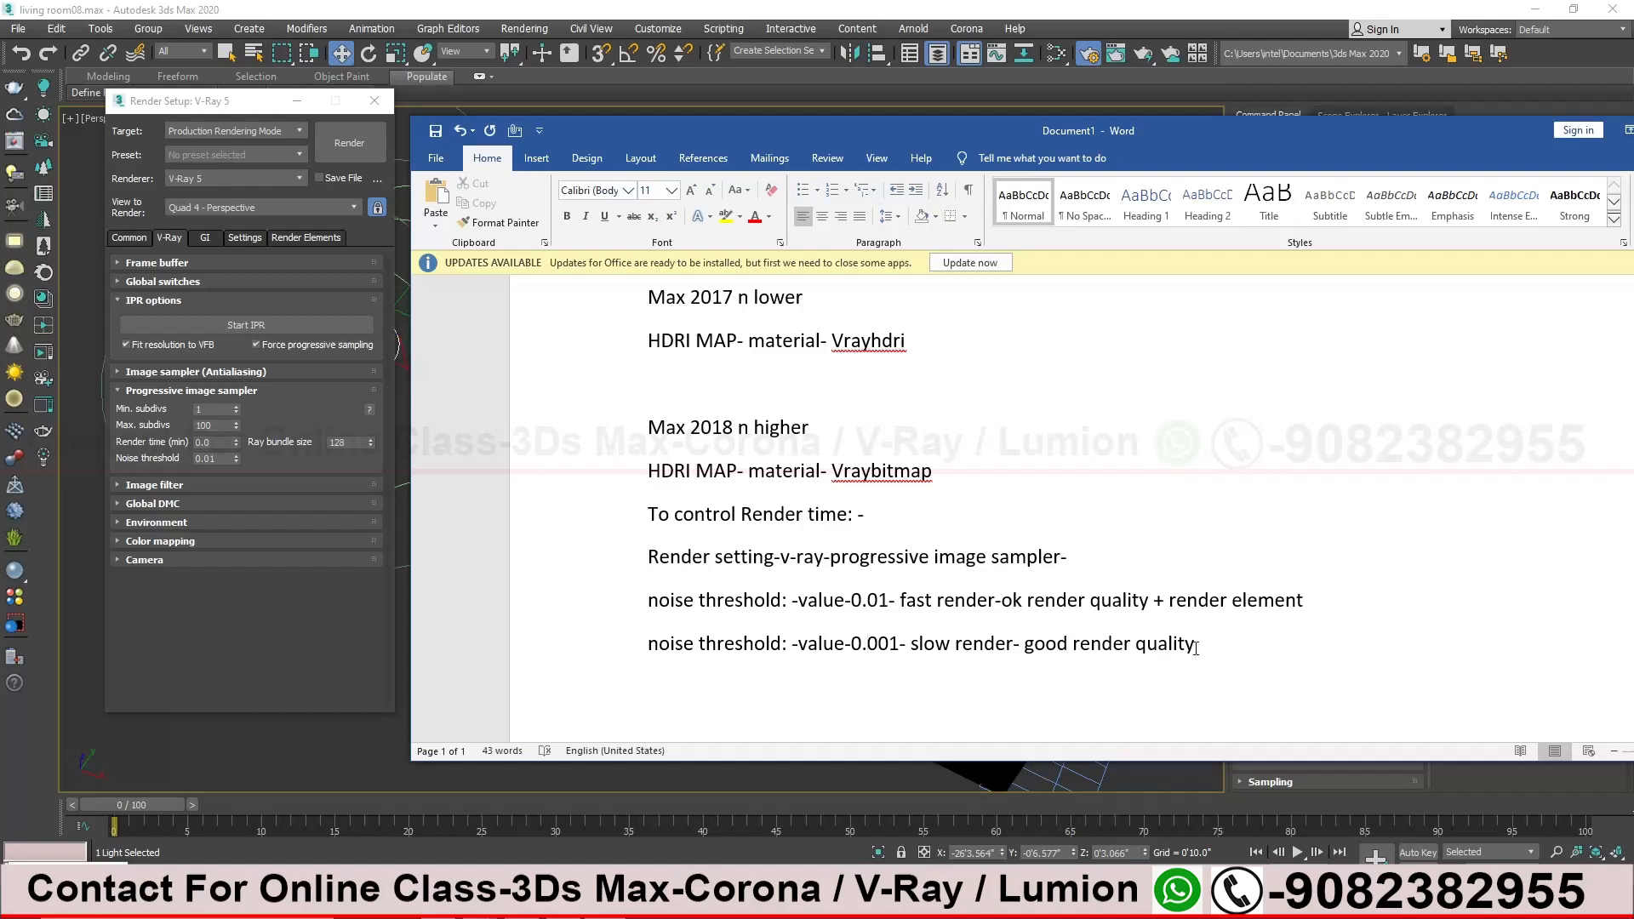
{"action": "left_click_drag", "start_coordinate": [1195, 648], "coordinate": [1027, 644]}
{"action": "key", "text": "ctrl+c"}
{"action": "left_click", "coordinate": [1324, 599]}
{"action": "type", "text": "+"}
{"action": "key", "text": "ctrl+v"}
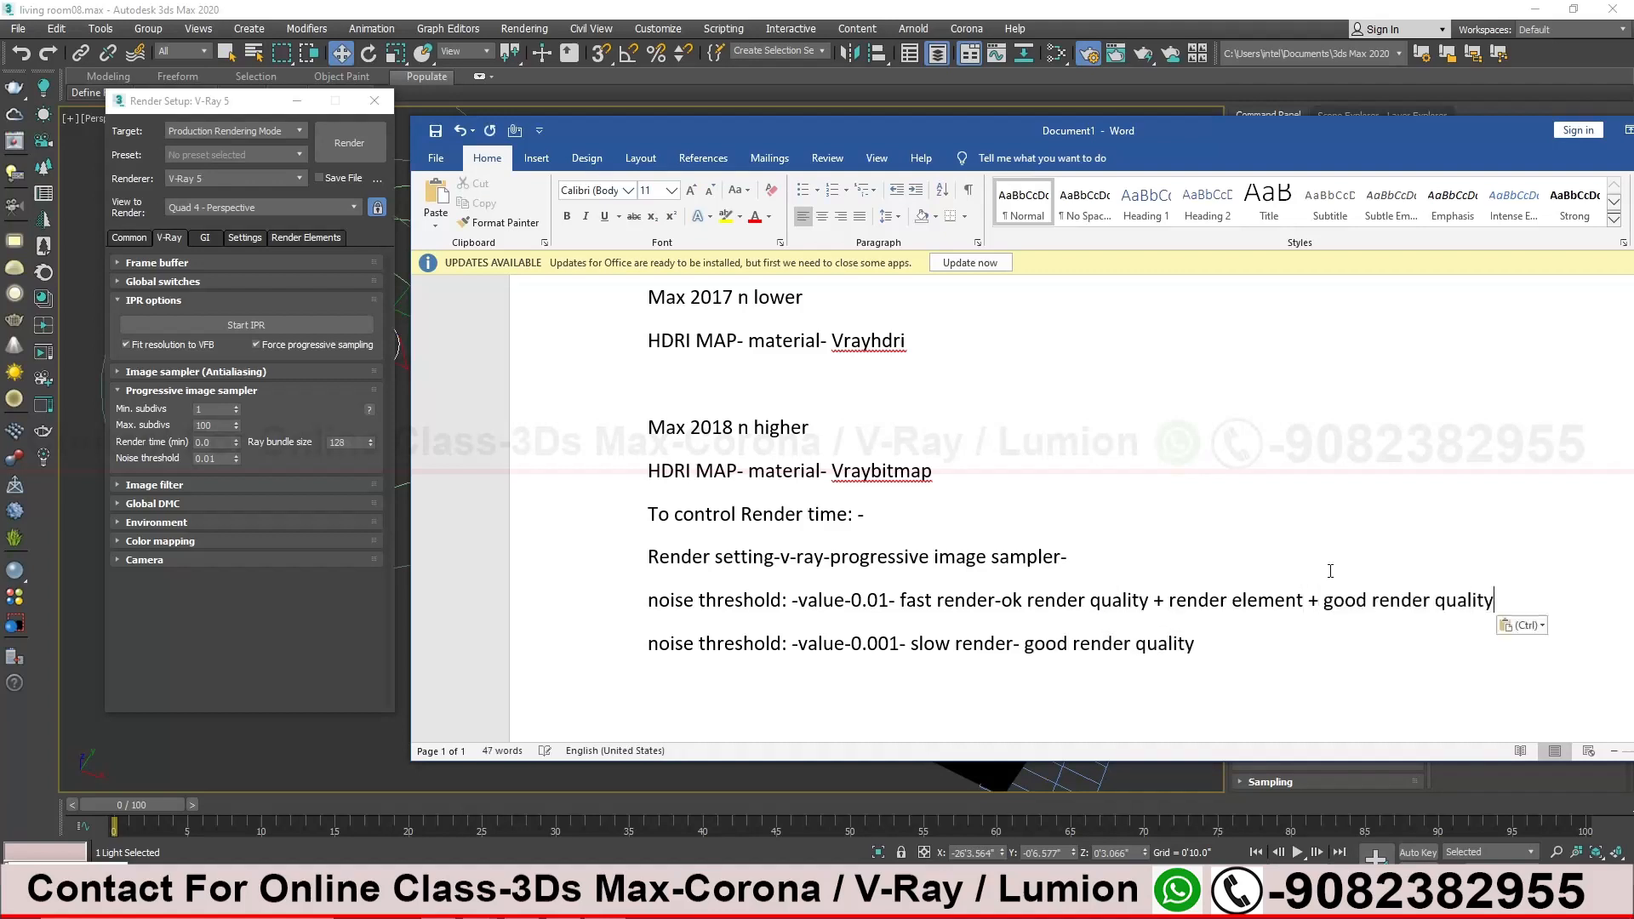
{"action": "left_click", "coordinate": [1317, 600]}
{"action": "key", "text": "BackSpace"}
{"action": "type", "text": "="}
{"action": "left_click_drag", "start_coordinate": [1302, 600], "coordinate": [1173, 604]}
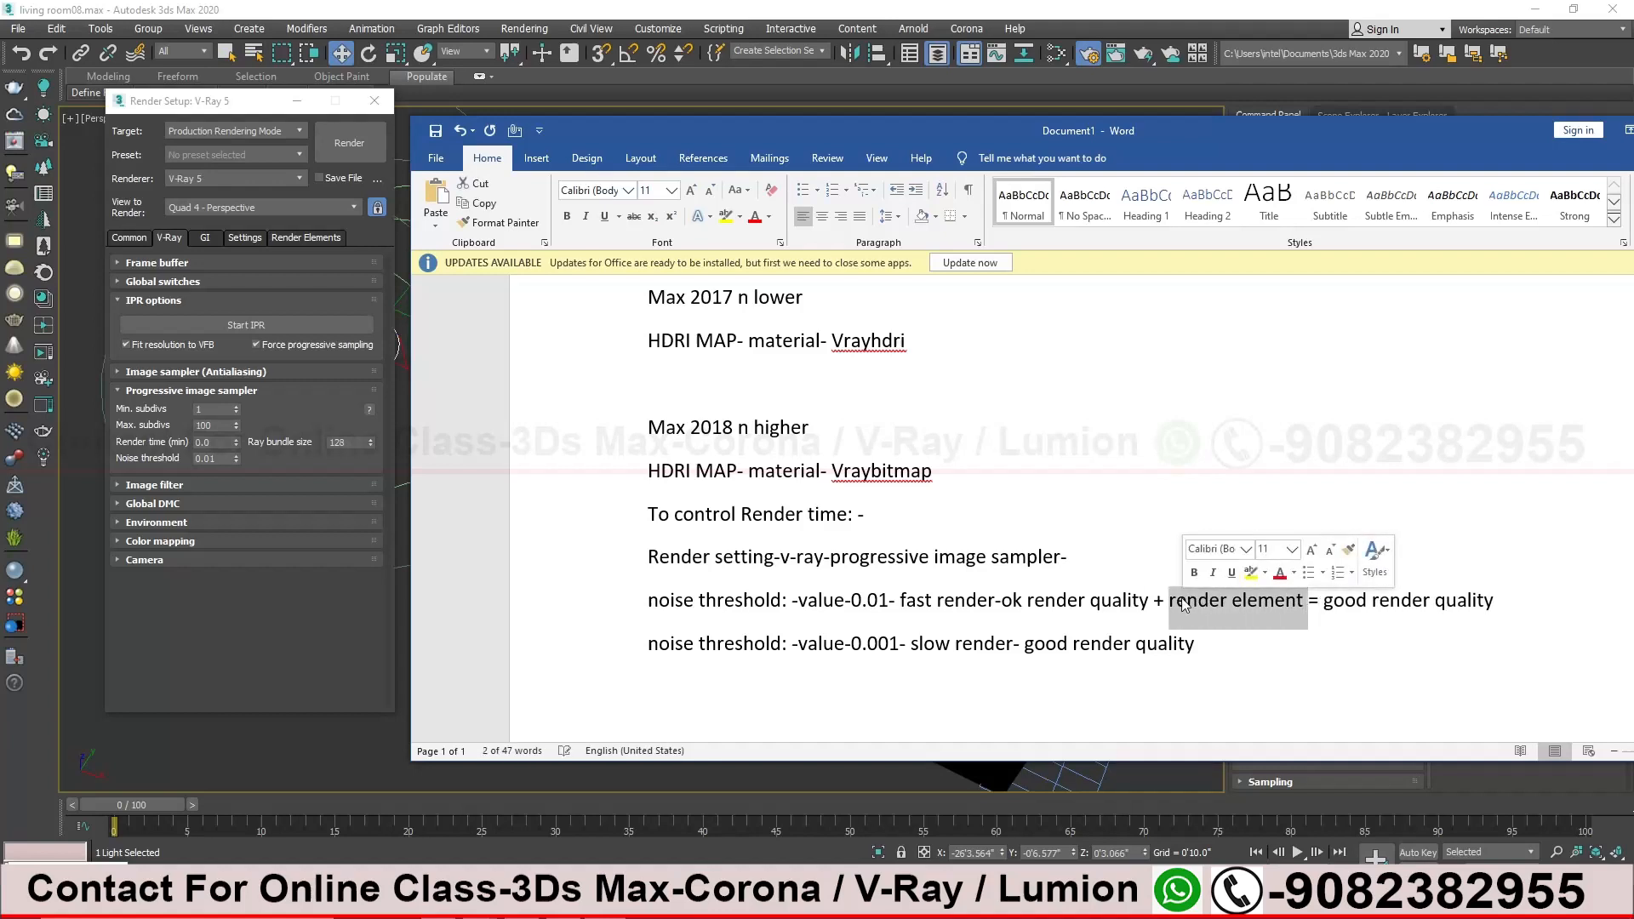
{"action": "left_click", "coordinate": [1185, 606]}
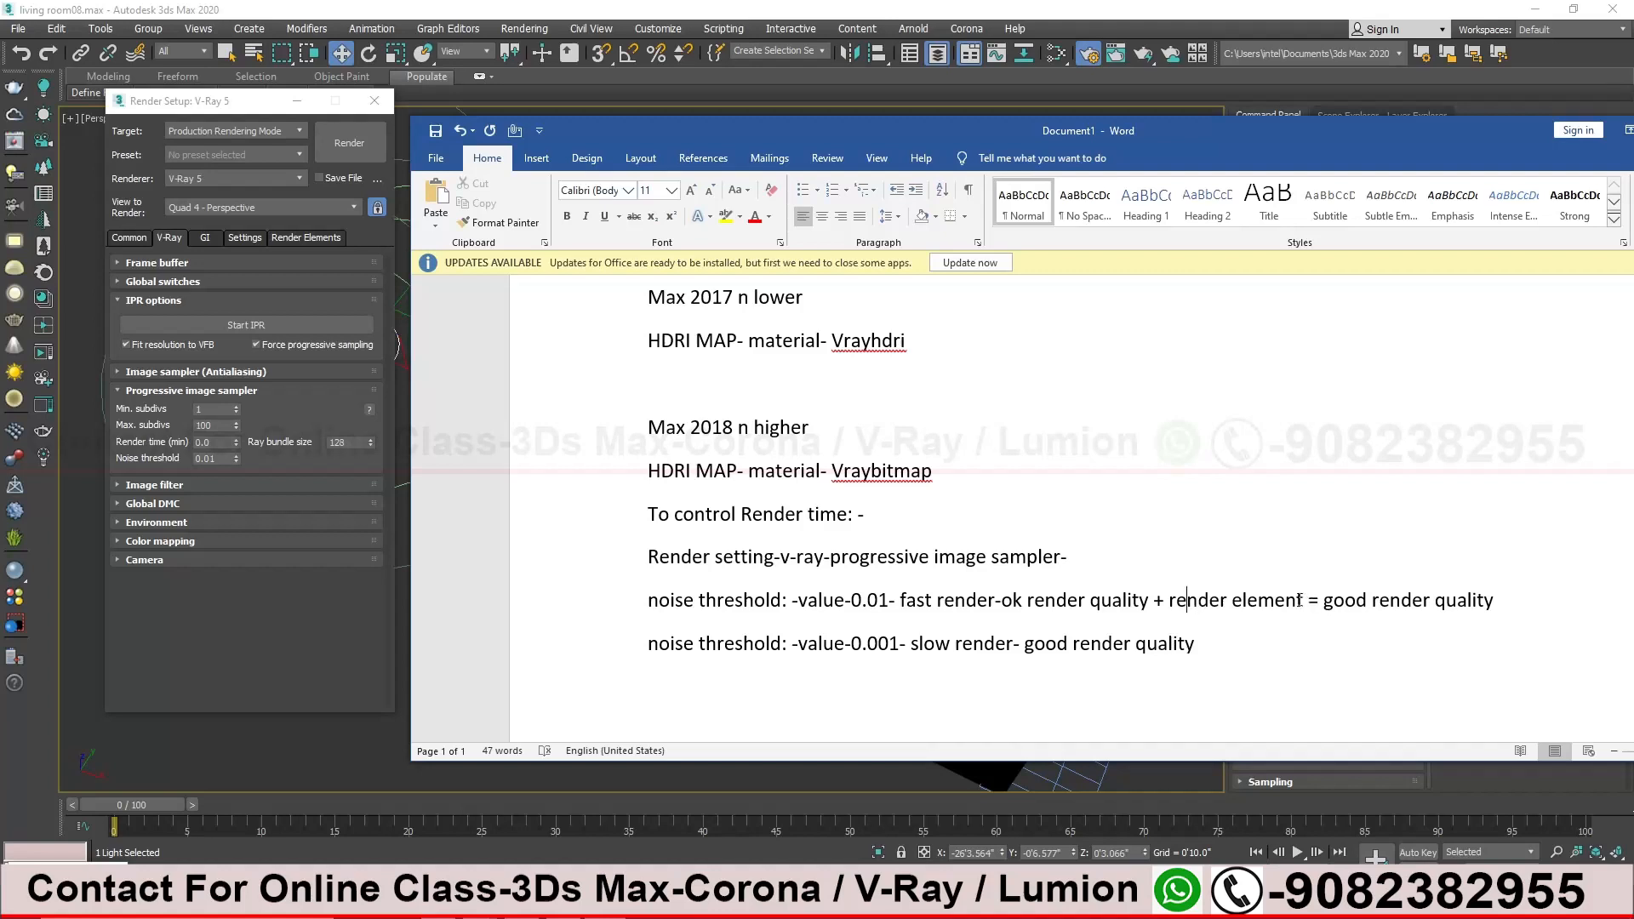
{"action": "left_click_drag", "start_coordinate": [1308, 601], "coordinate": [1175, 630]}
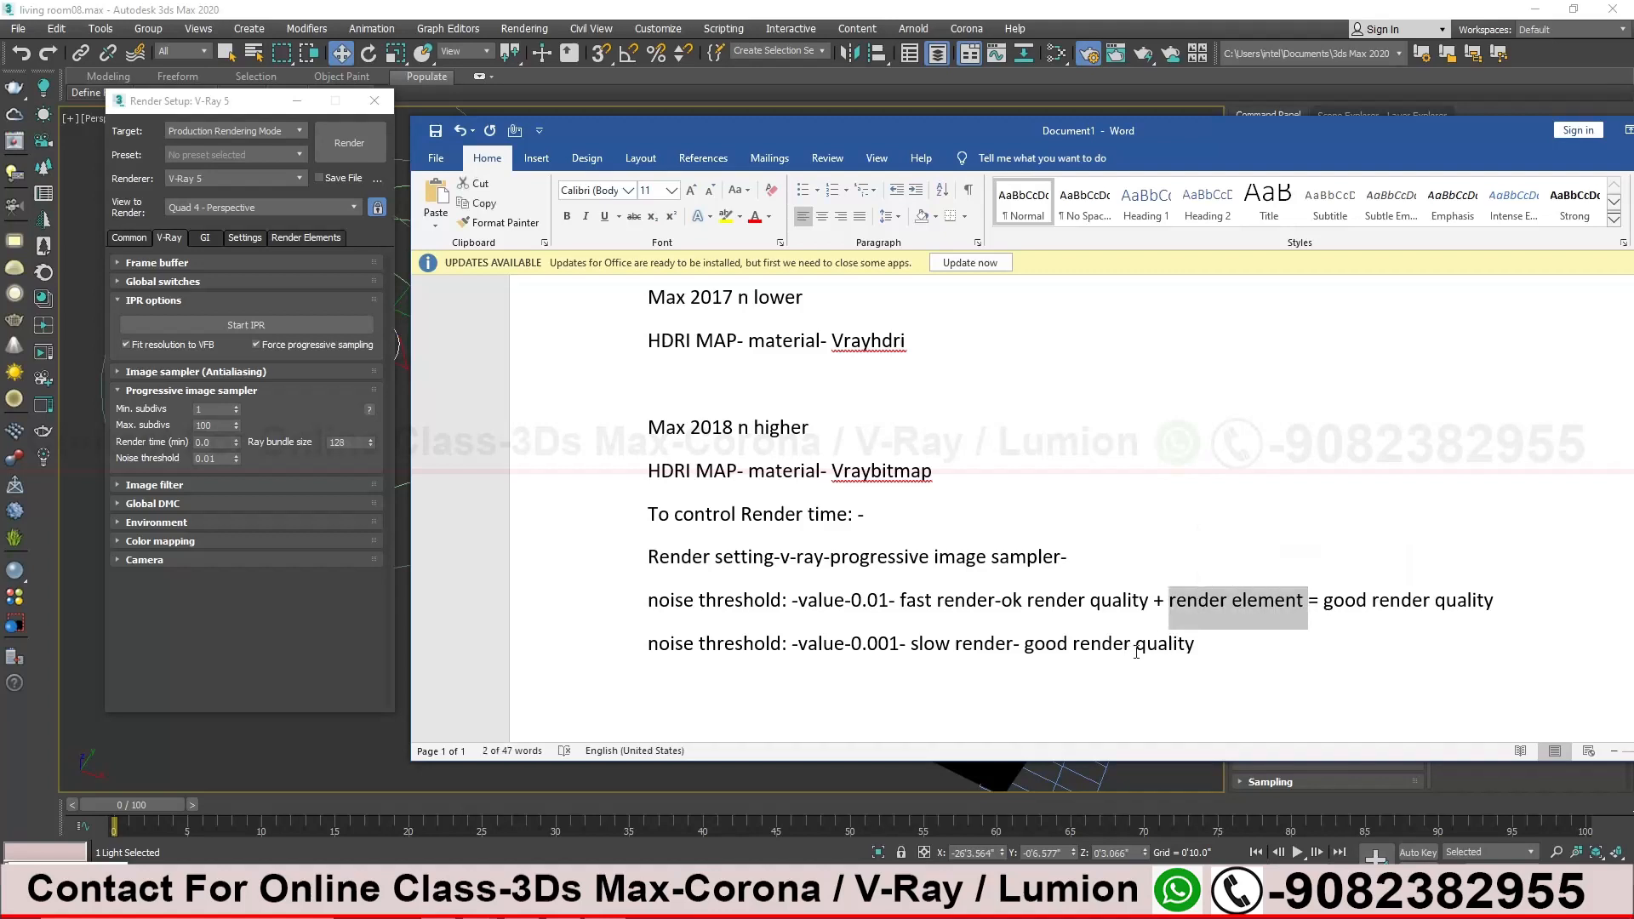
{"action": "left_click", "coordinate": [1319, 616]}
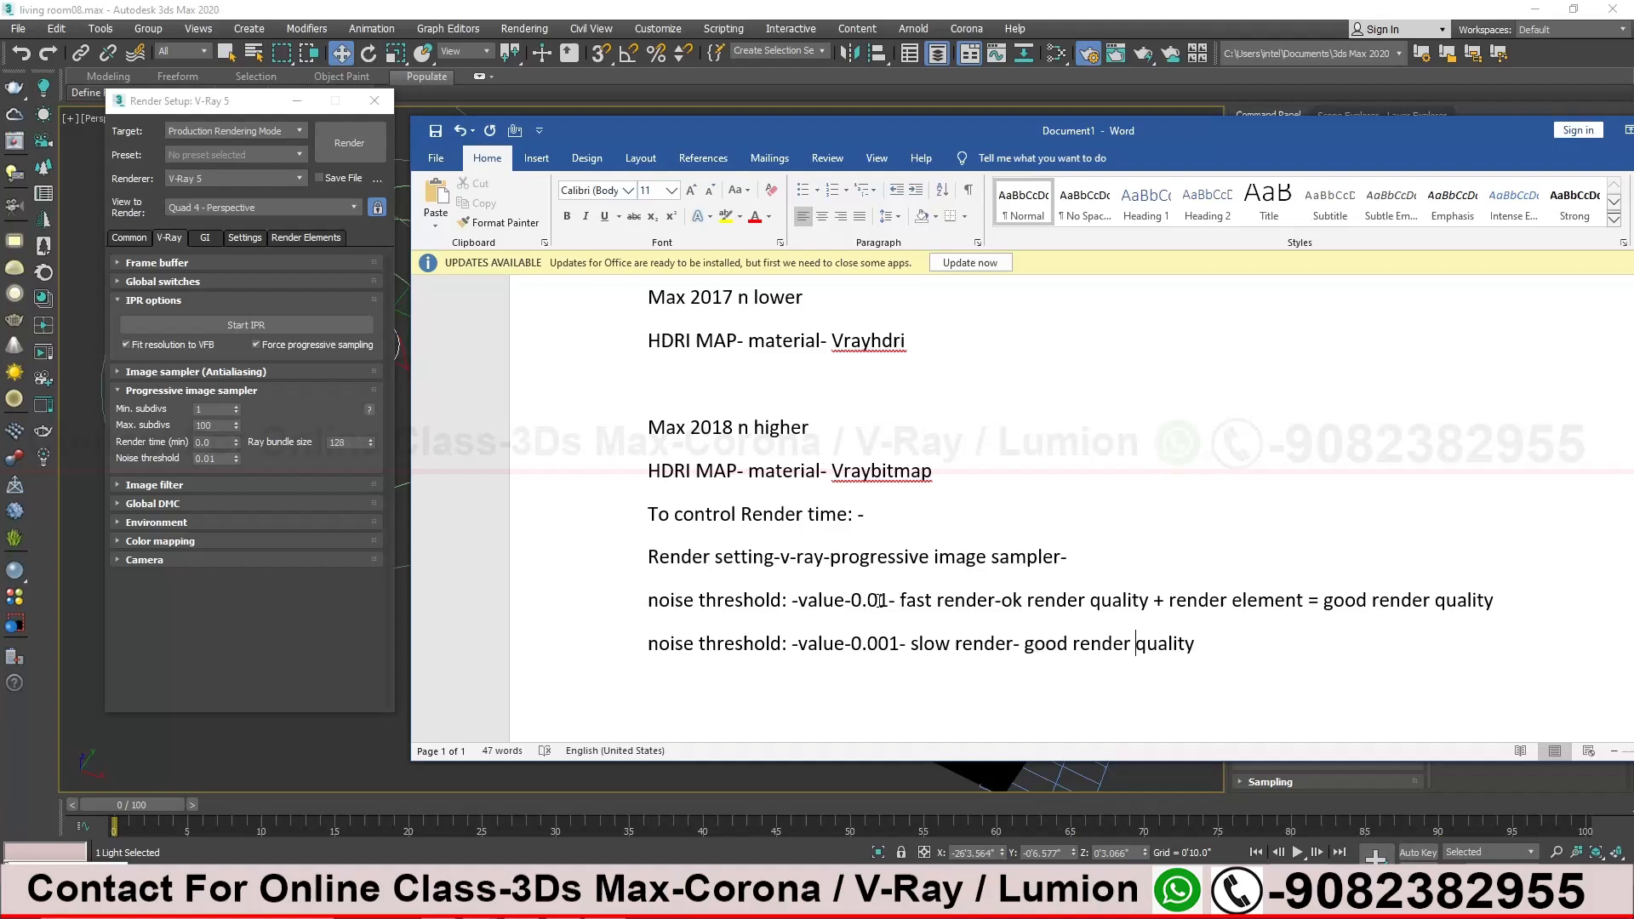
{"action": "left_click_drag", "start_coordinate": [912, 602], "coordinate": [1301, 601]}
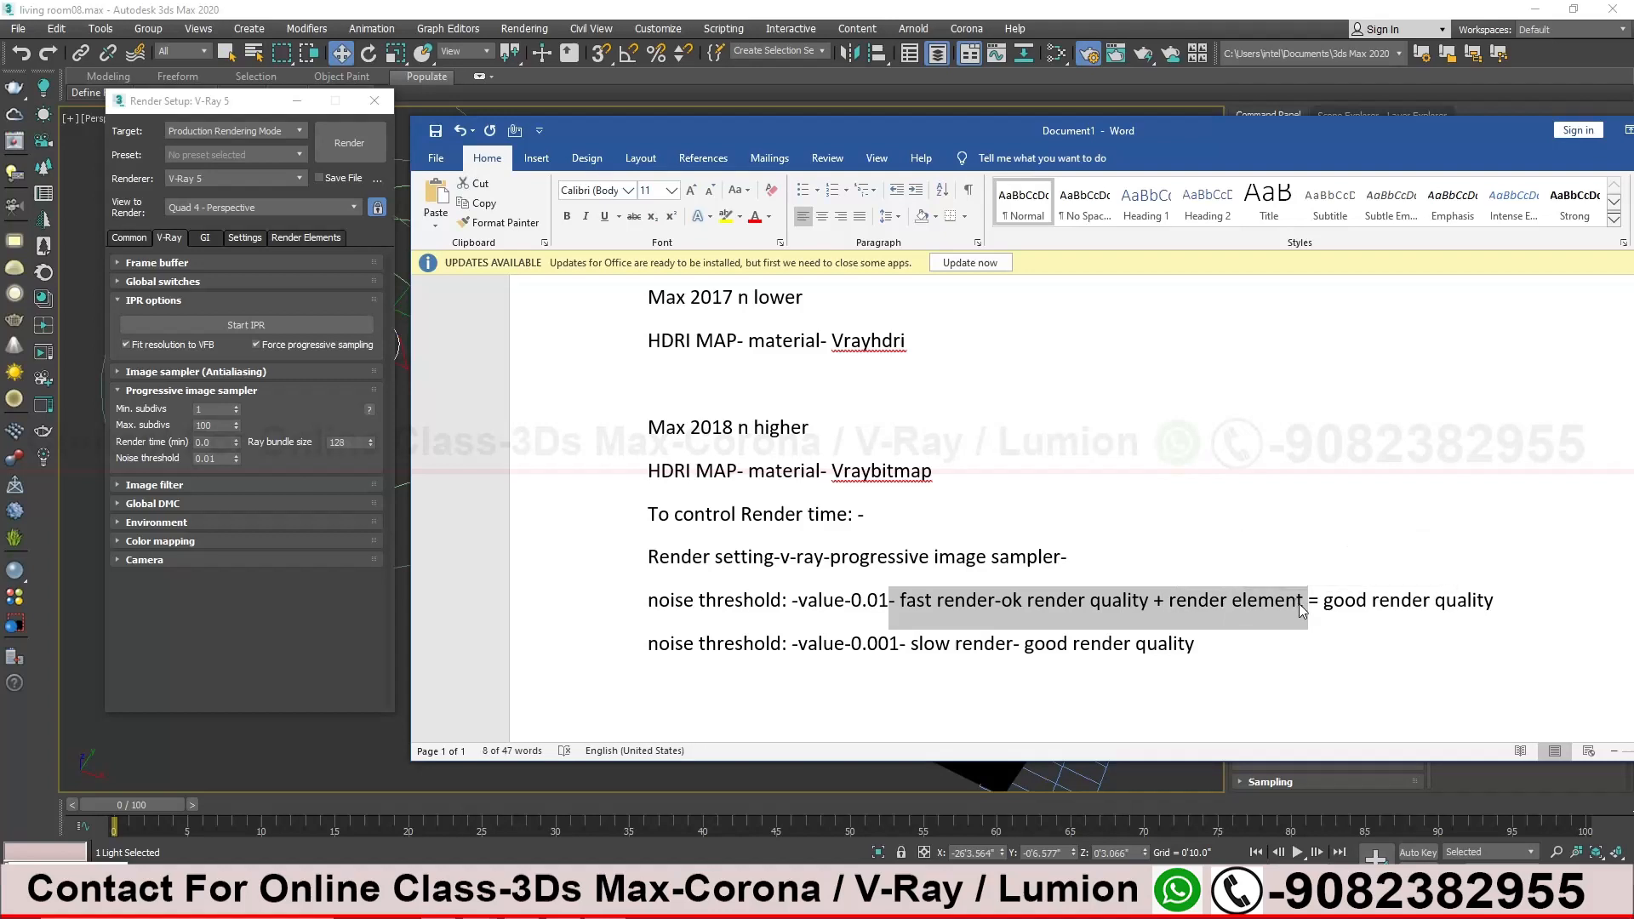
{"action": "left_click", "coordinate": [1299, 604]}
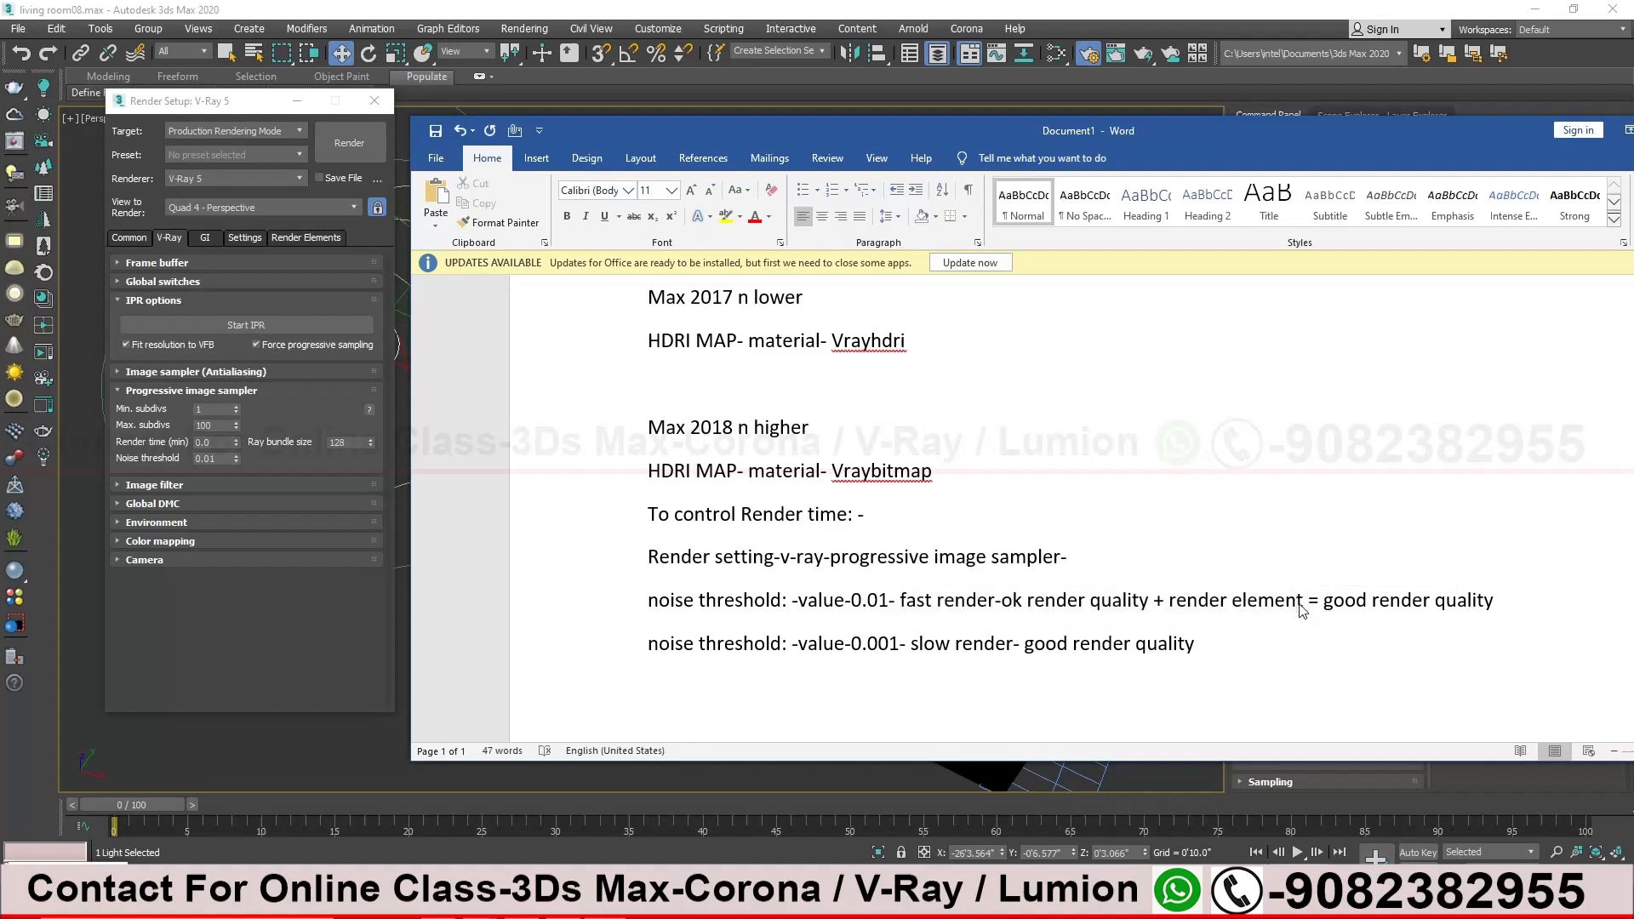
{"action": "left_click", "coordinate": [979, 598]}
{"action": "left_click_drag", "start_coordinate": [1155, 602], "coordinate": [1306, 602]}
{"action": "left_click", "coordinate": [962, 643]}
Add the VRayDenoiser render element to the render setup in 3ds Max
{"action": "left_click", "coordinate": [315, 236]}
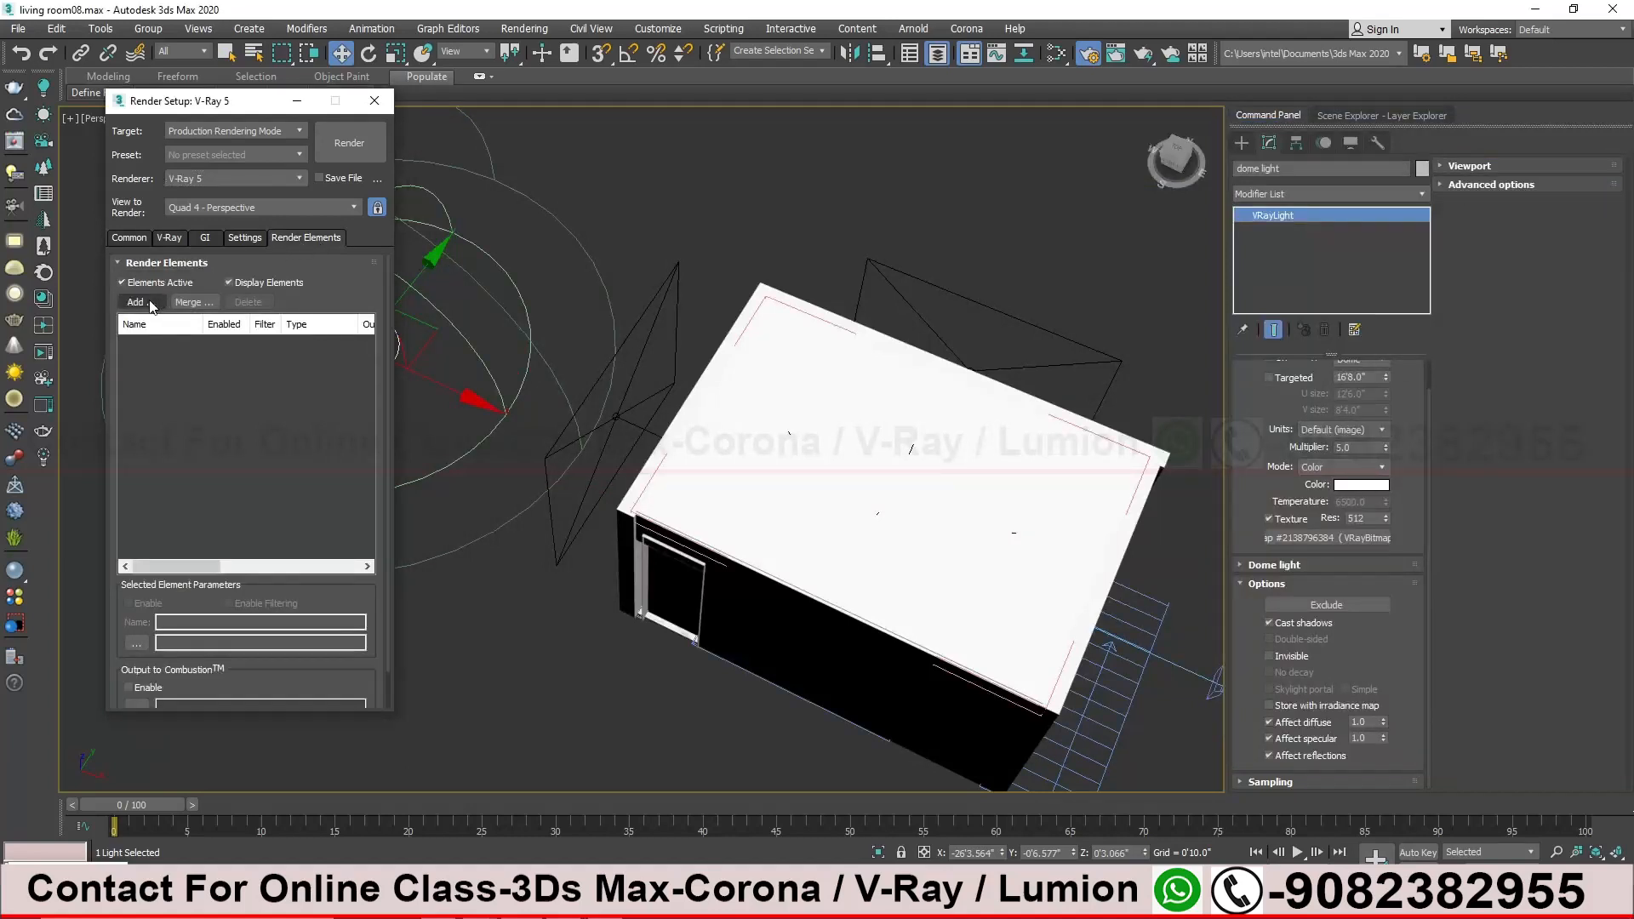
{"action": "left_click", "coordinate": [151, 304]}
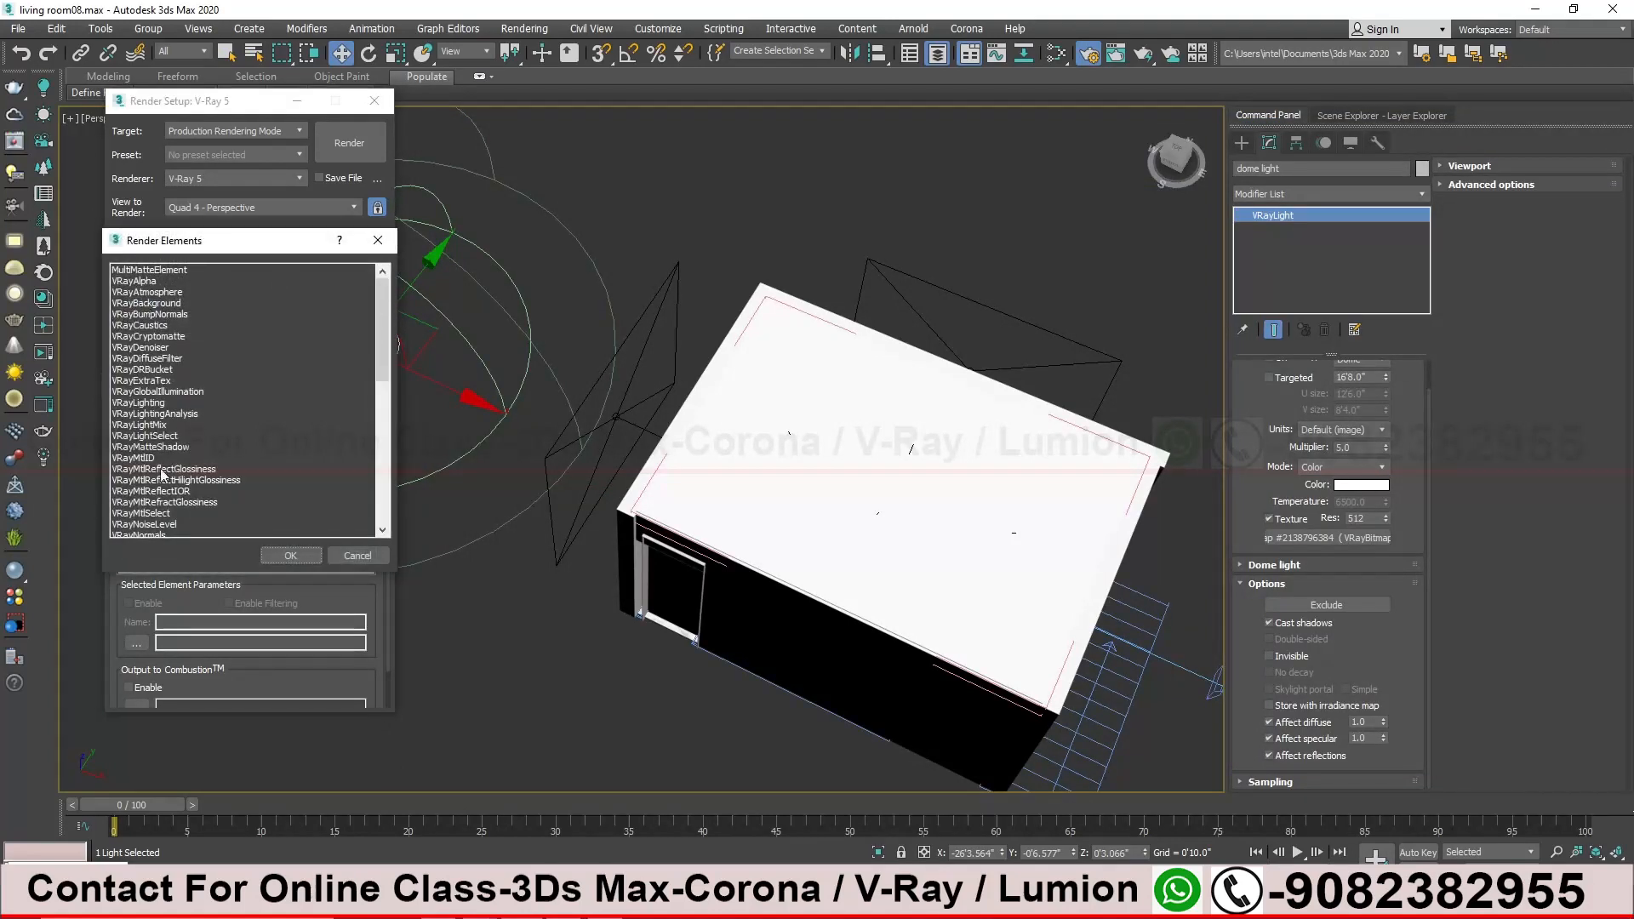
{"action": "left_click", "coordinate": [156, 347]}
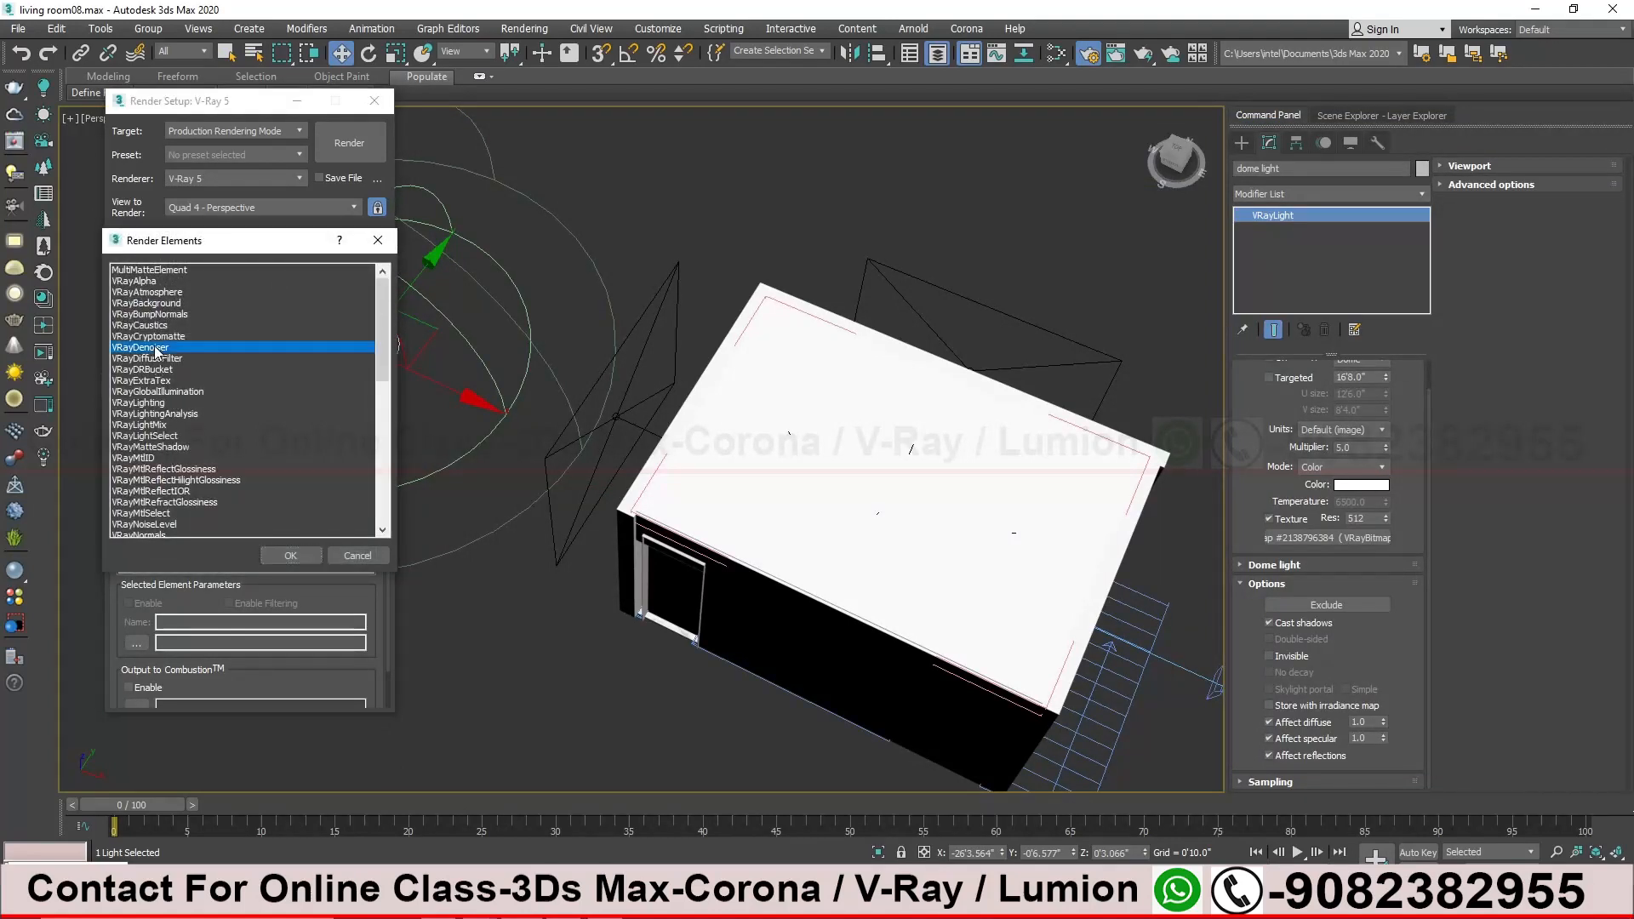
{"action": "left_click", "coordinate": [291, 556]}
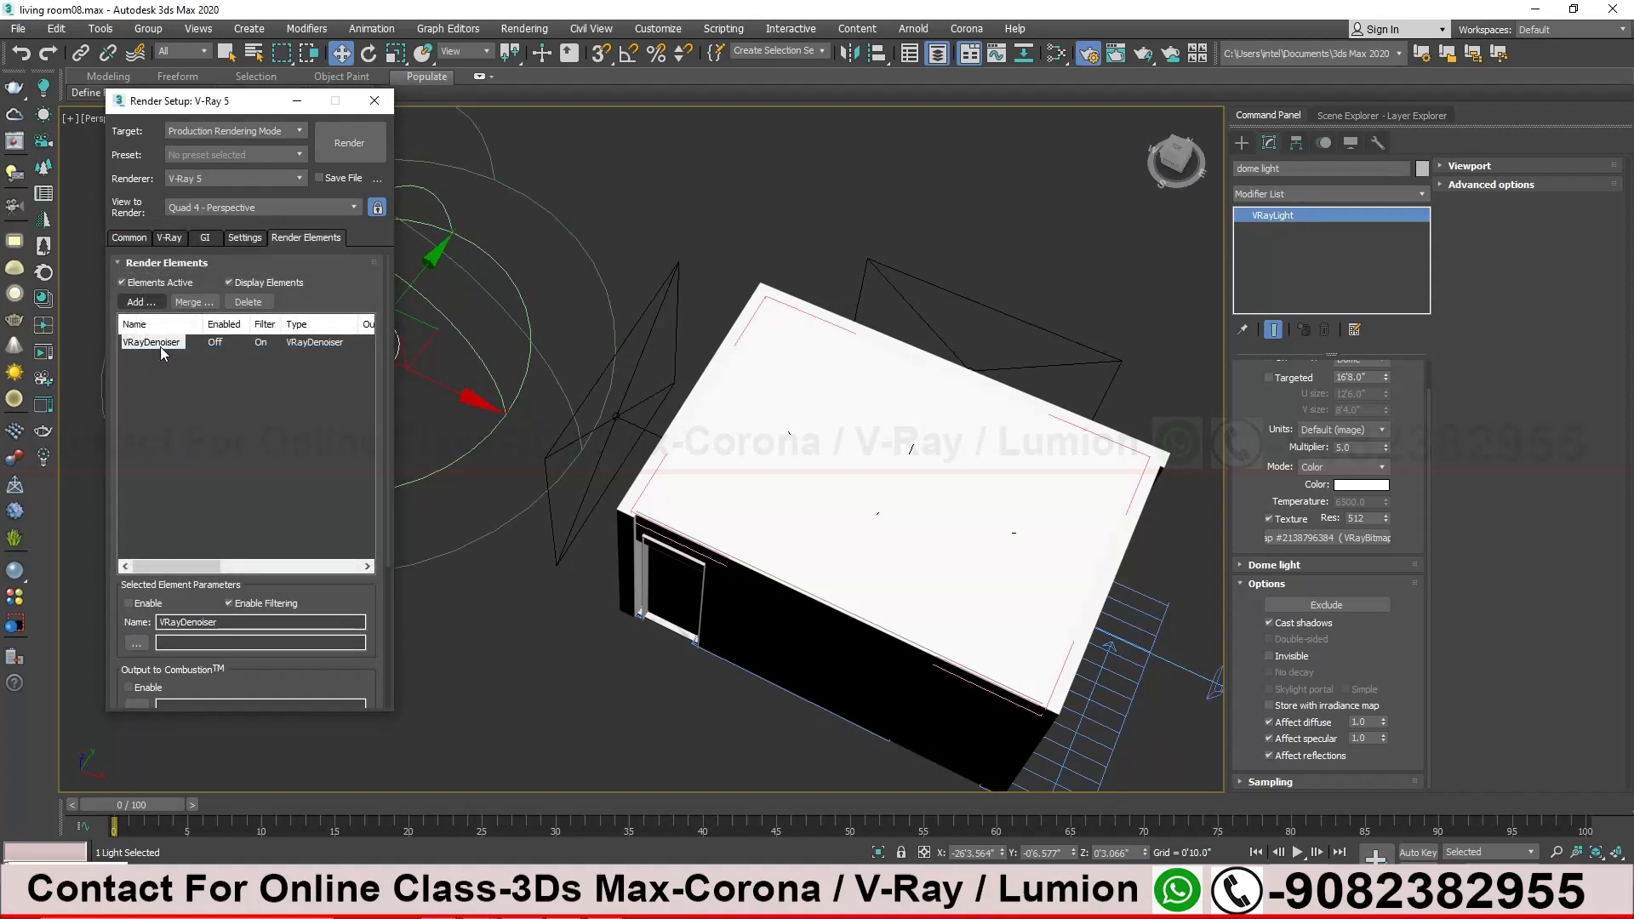
In the Word note, insert "(Vray denoiser)" directly after "render element" in the 0.01 noise threshold line
{"action": "left_click", "coordinate": [544, 900]}
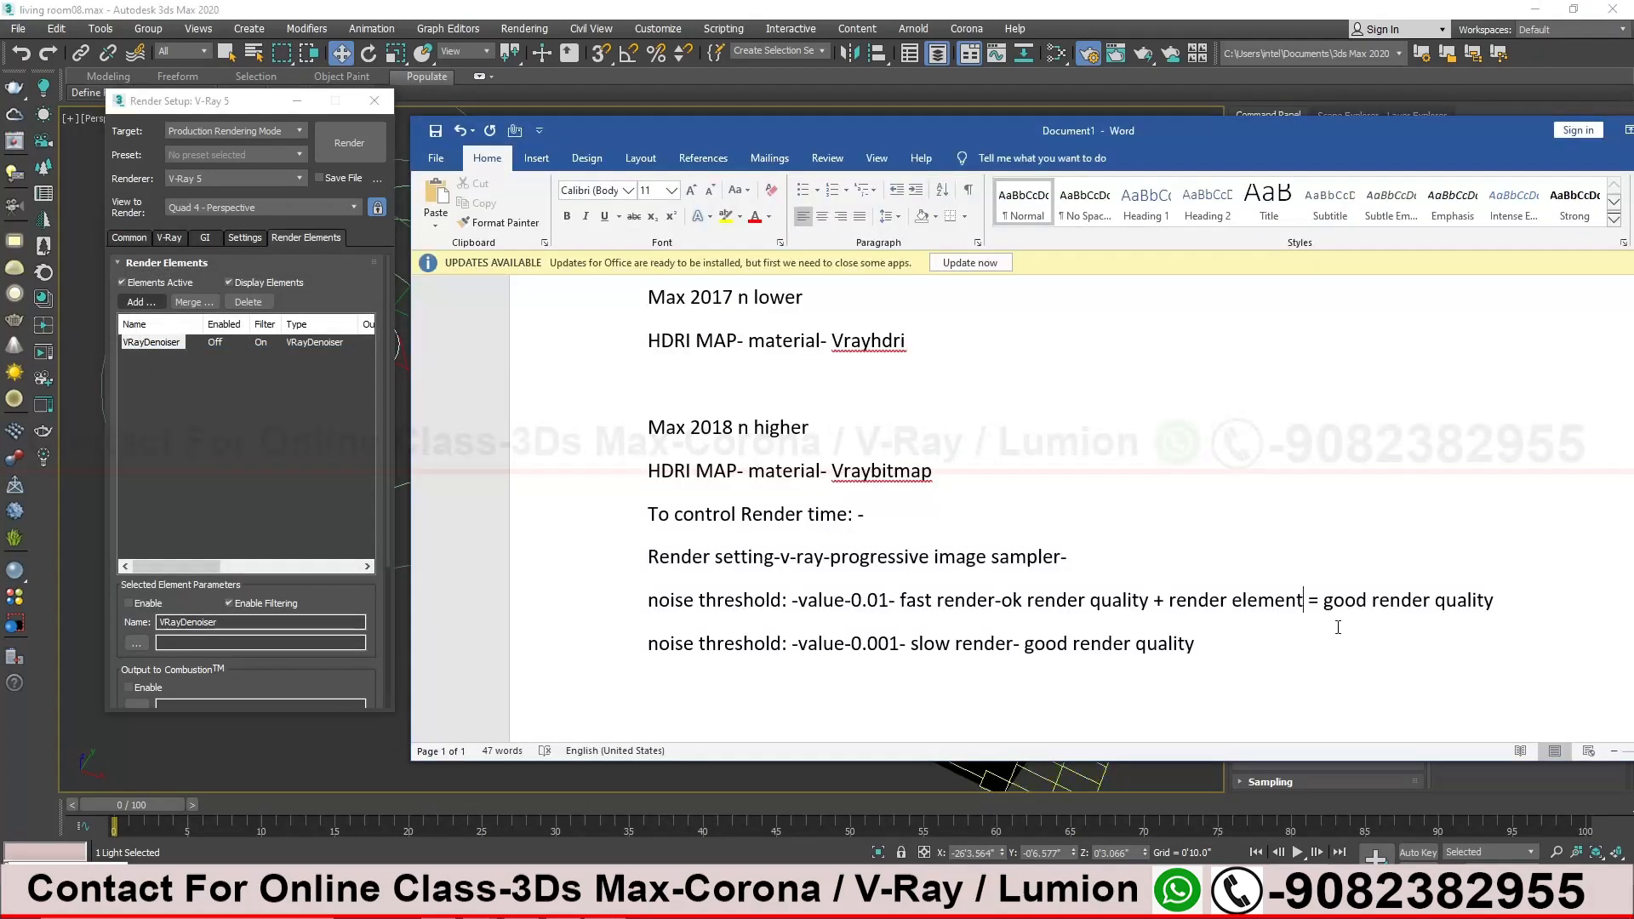
{"action": "type", "text": "()"}
{"action": "key", "text": "Left"}
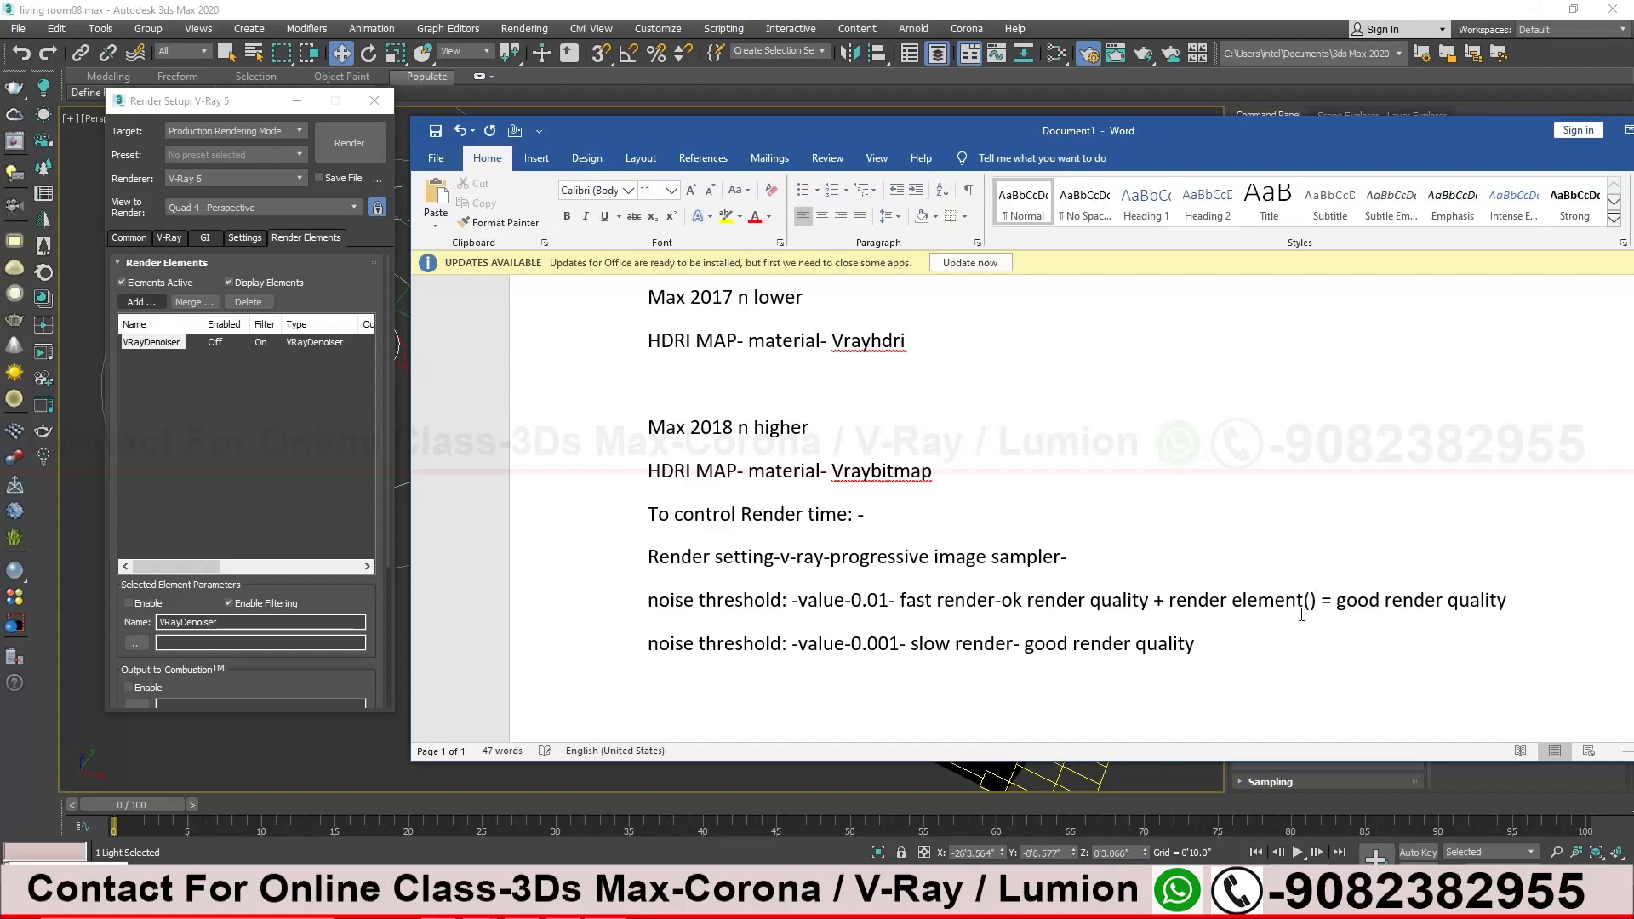
{"action": "type", "text": "Vray de"}
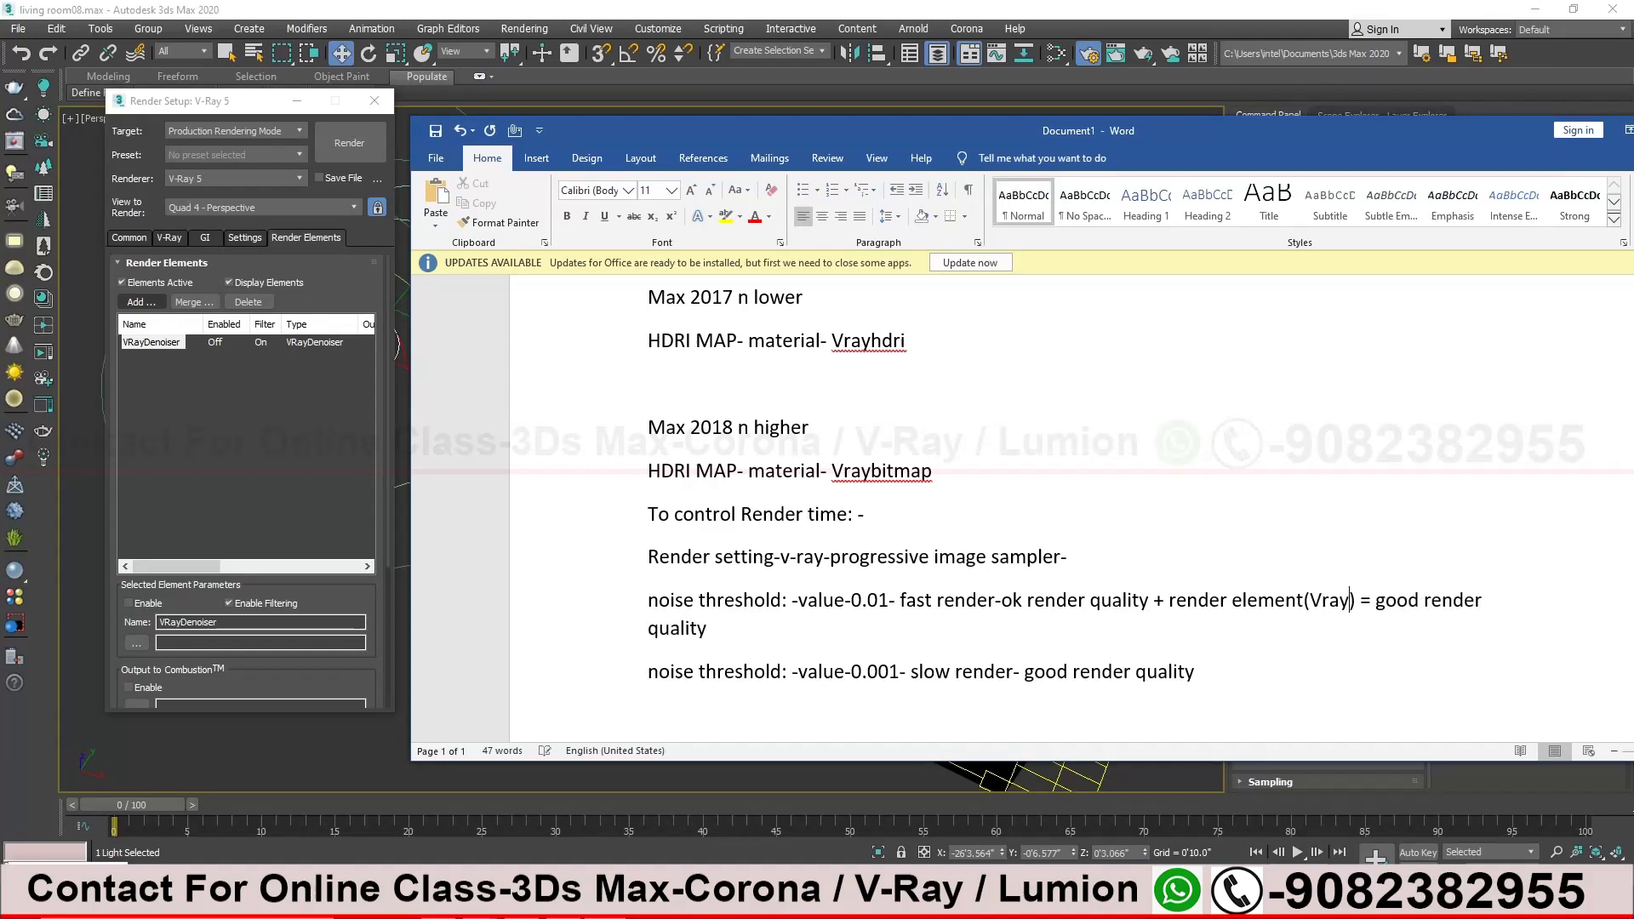
{"action": "type", "text": "noiser"}
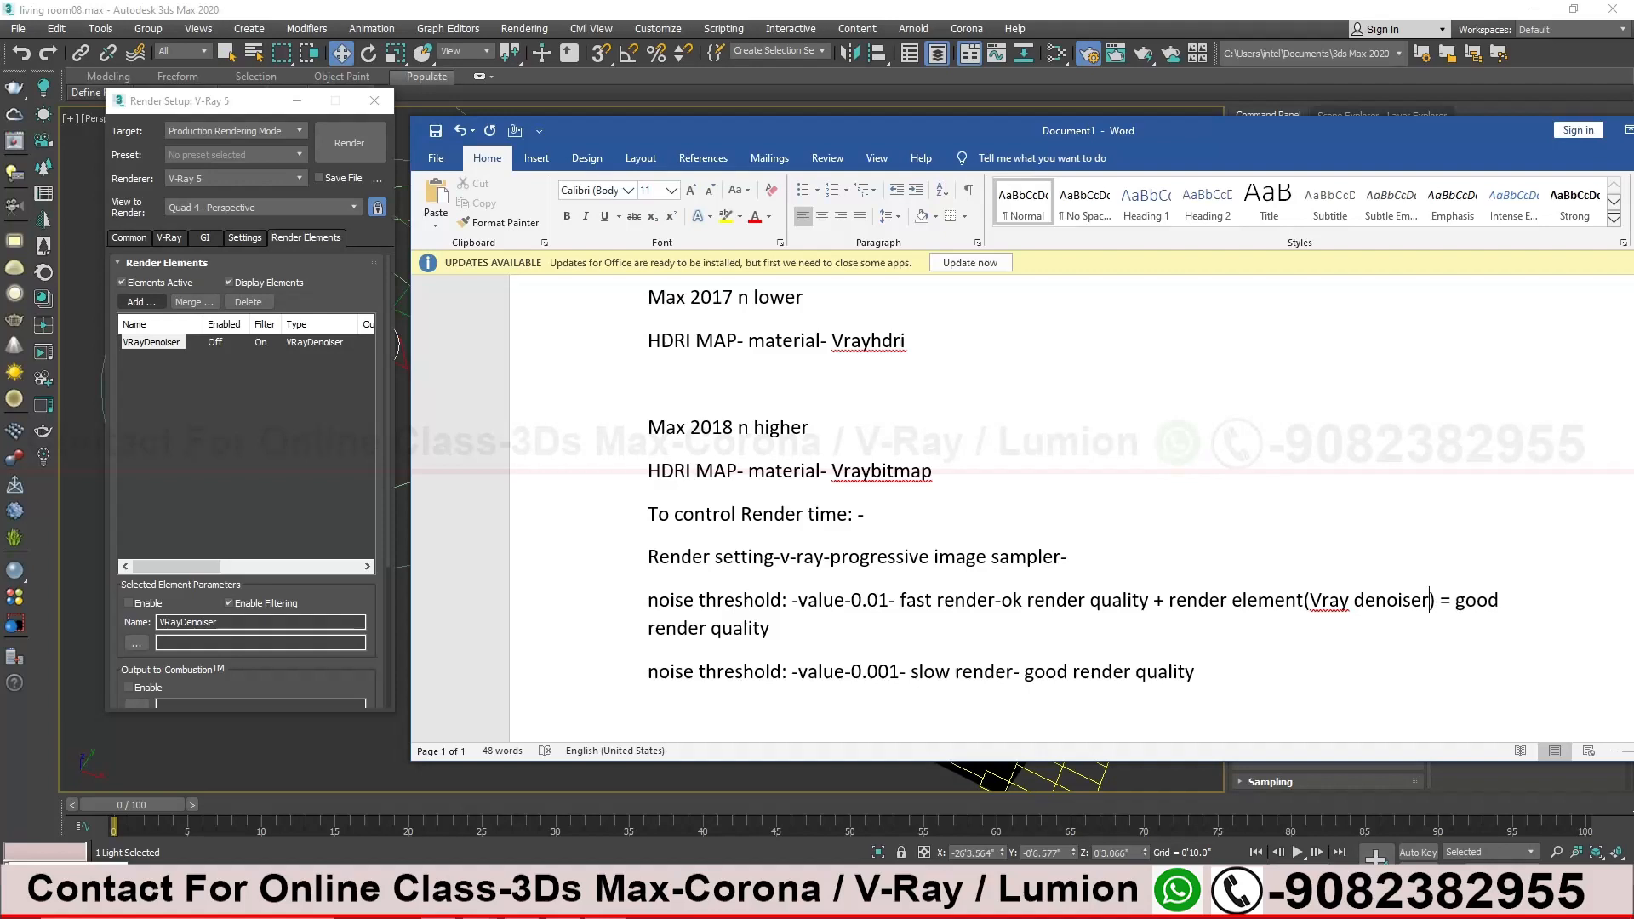
{"action": "left_click", "coordinate": [1325, 603]}
{"action": "type", "text": "-"}
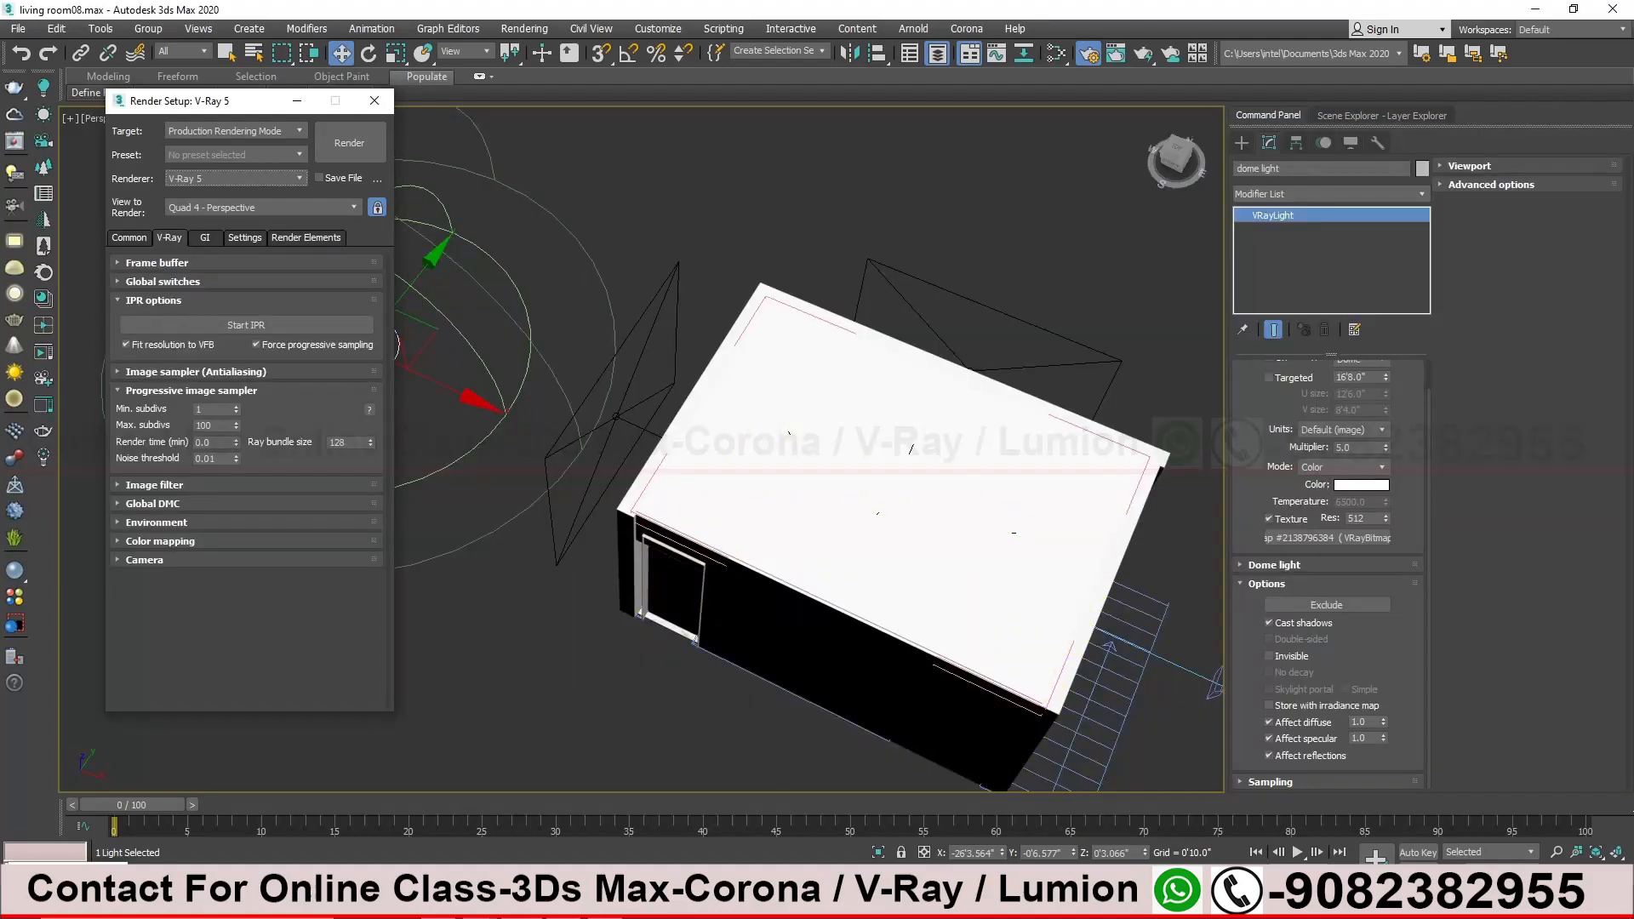
Check the render time note in Word, and set the V-Ray image filter to Catmull-Rom in 3ds Max's render setup
{"action": "left_click", "coordinate": [800, 902]}
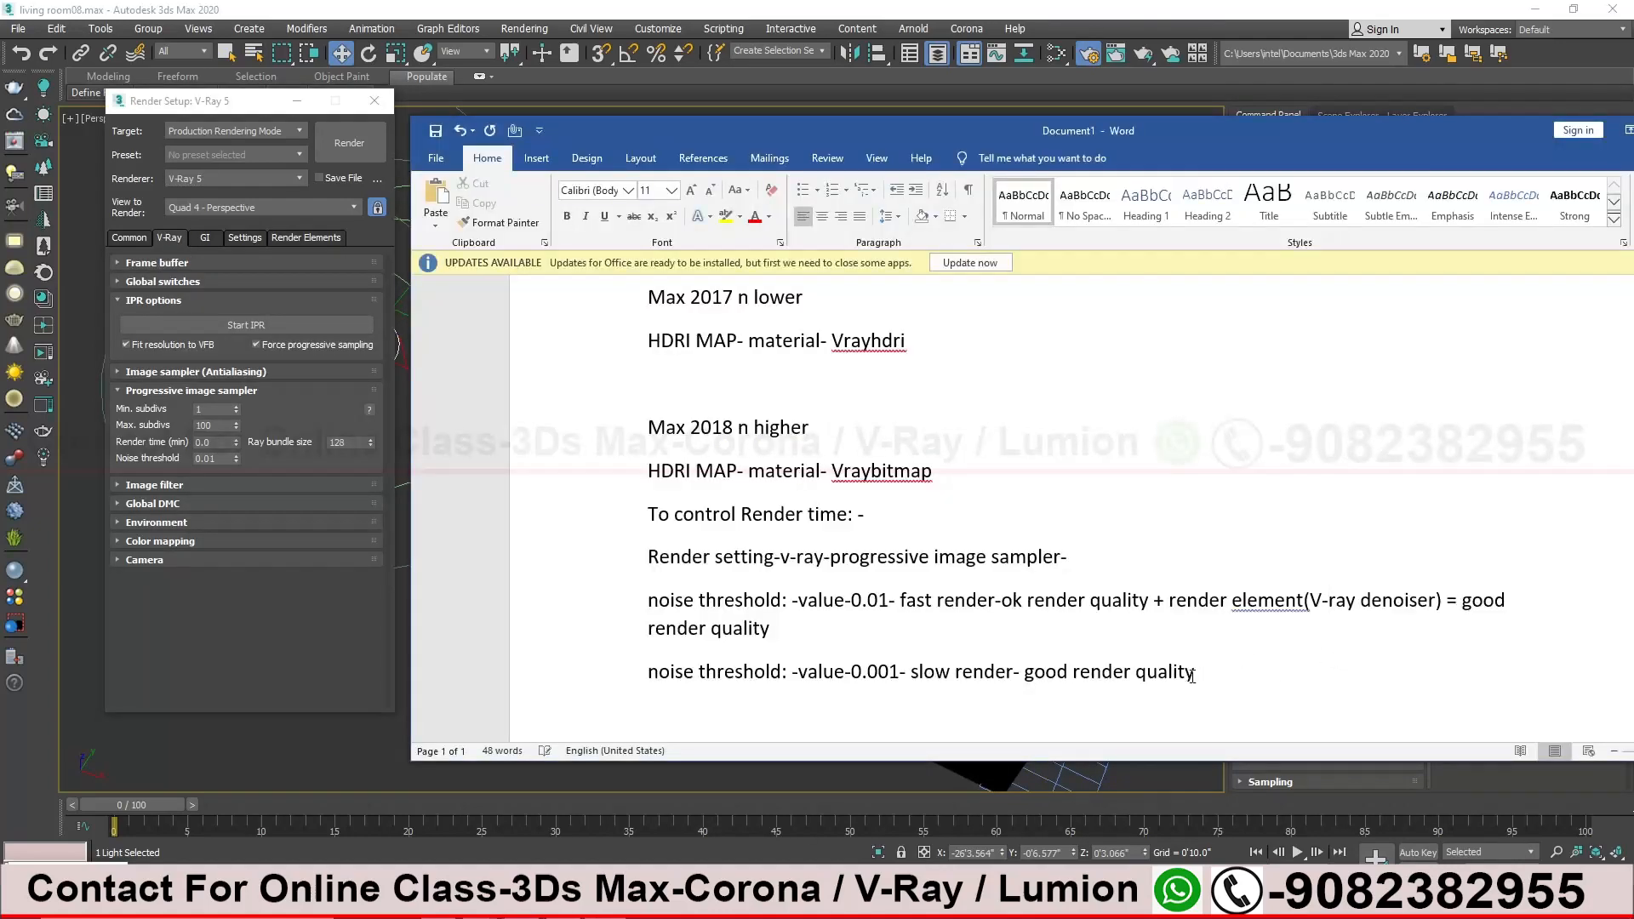
{"action": "left_click", "coordinate": [134, 390]}
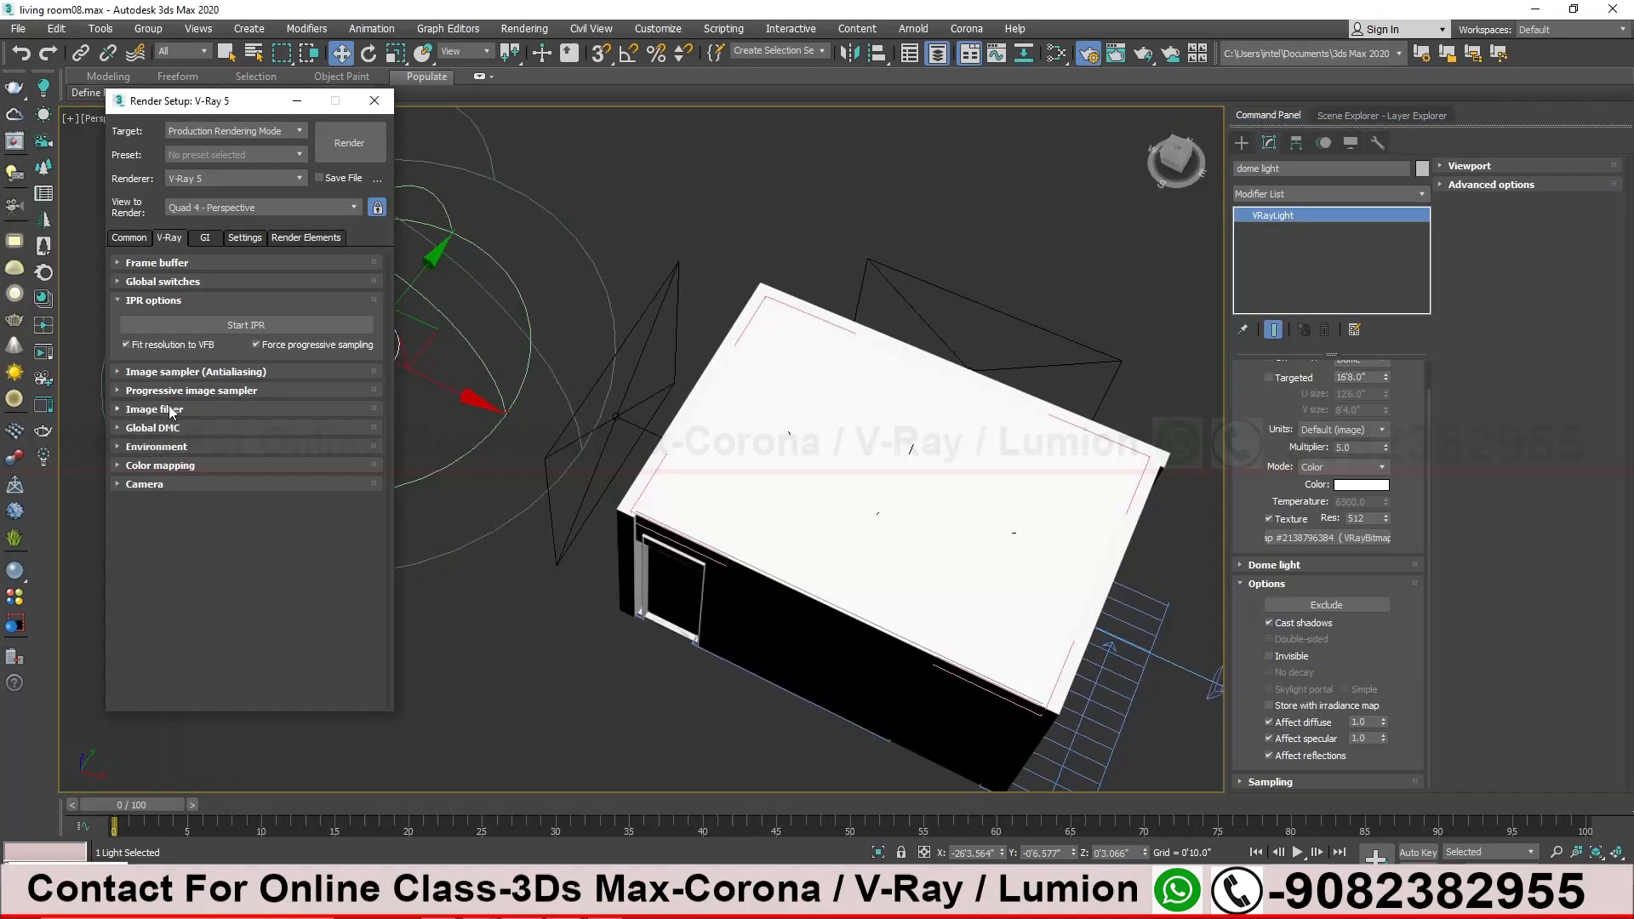
{"action": "left_click", "coordinate": [170, 410]}
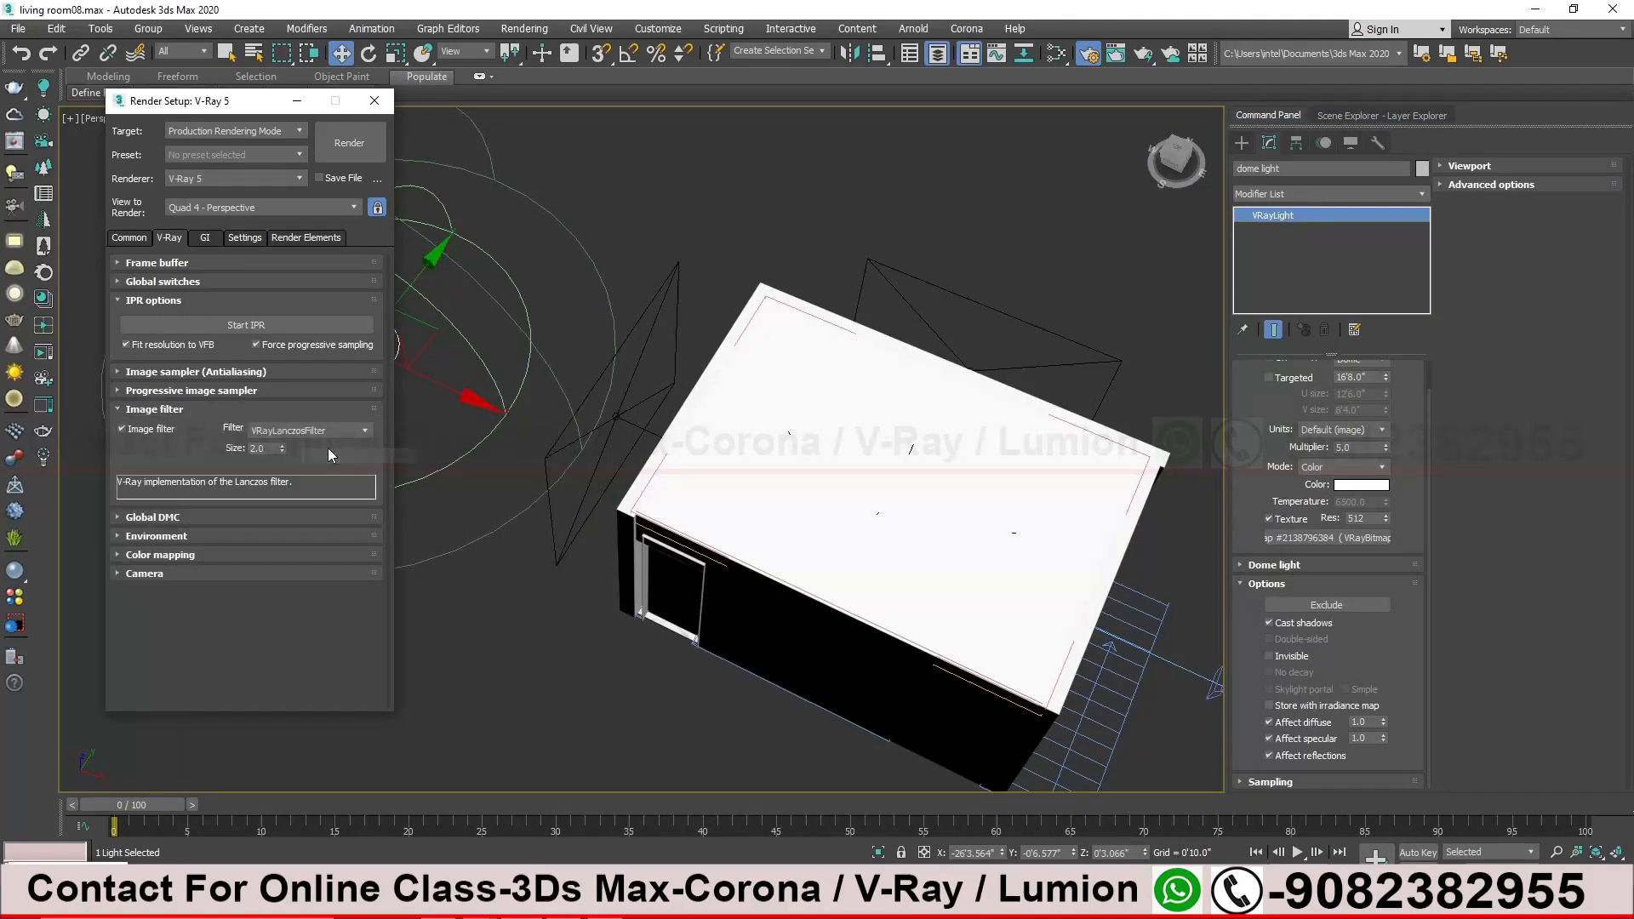
{"action": "middle_click_drag", "start_coordinate": [788, 549], "coordinate": [746, 513], "text": "alt"}
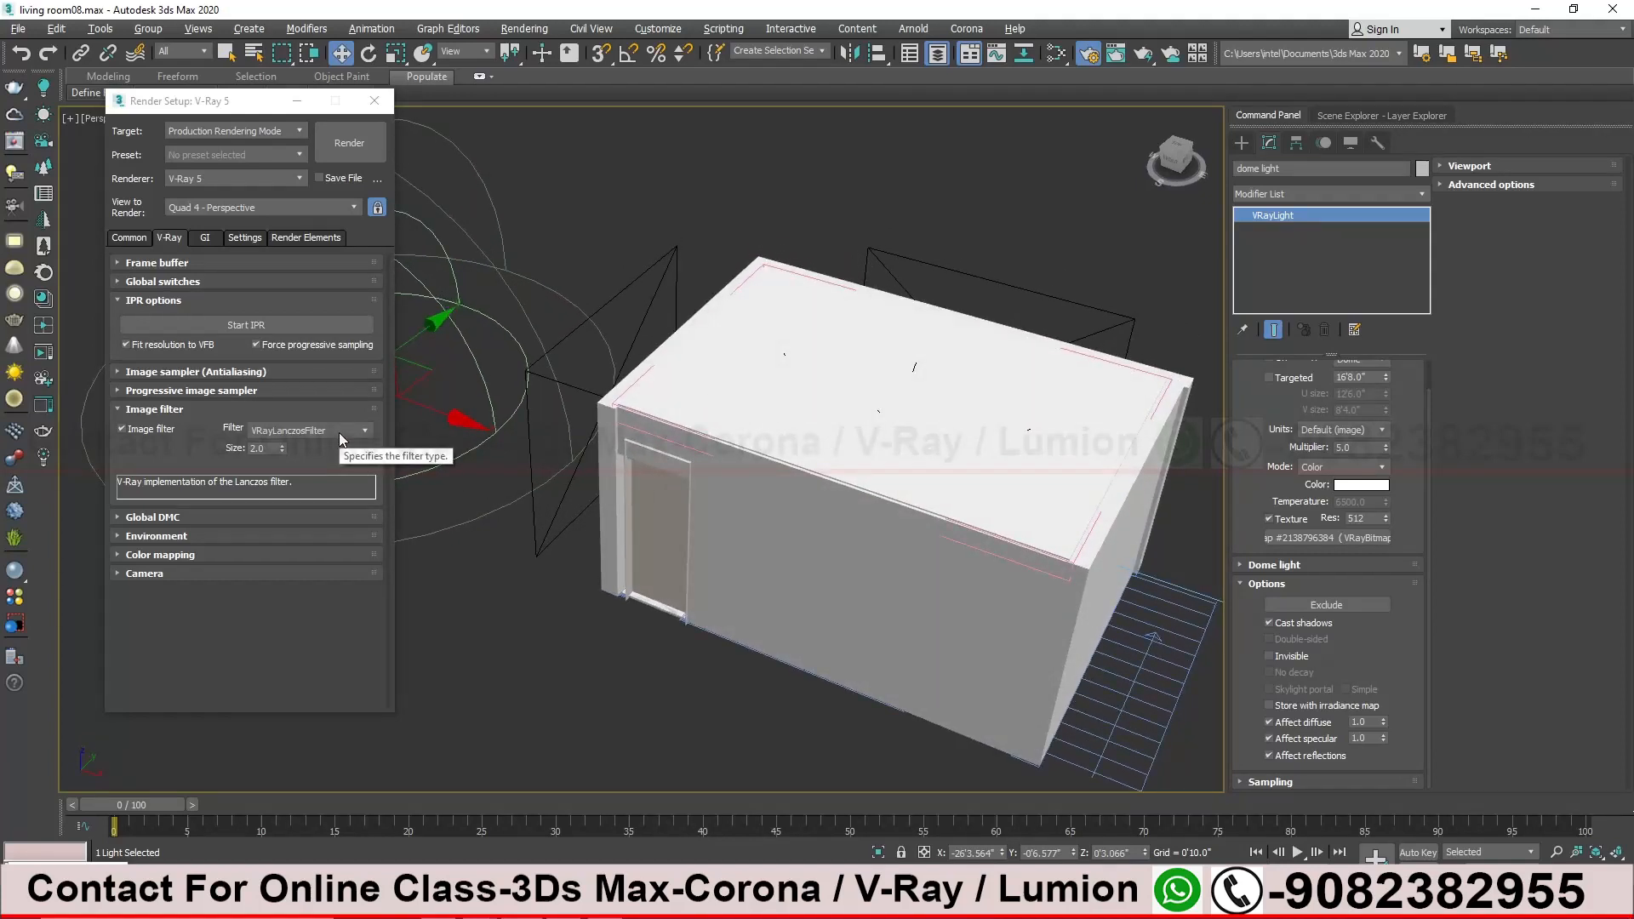
{"action": "left_click", "coordinate": [313, 434]}
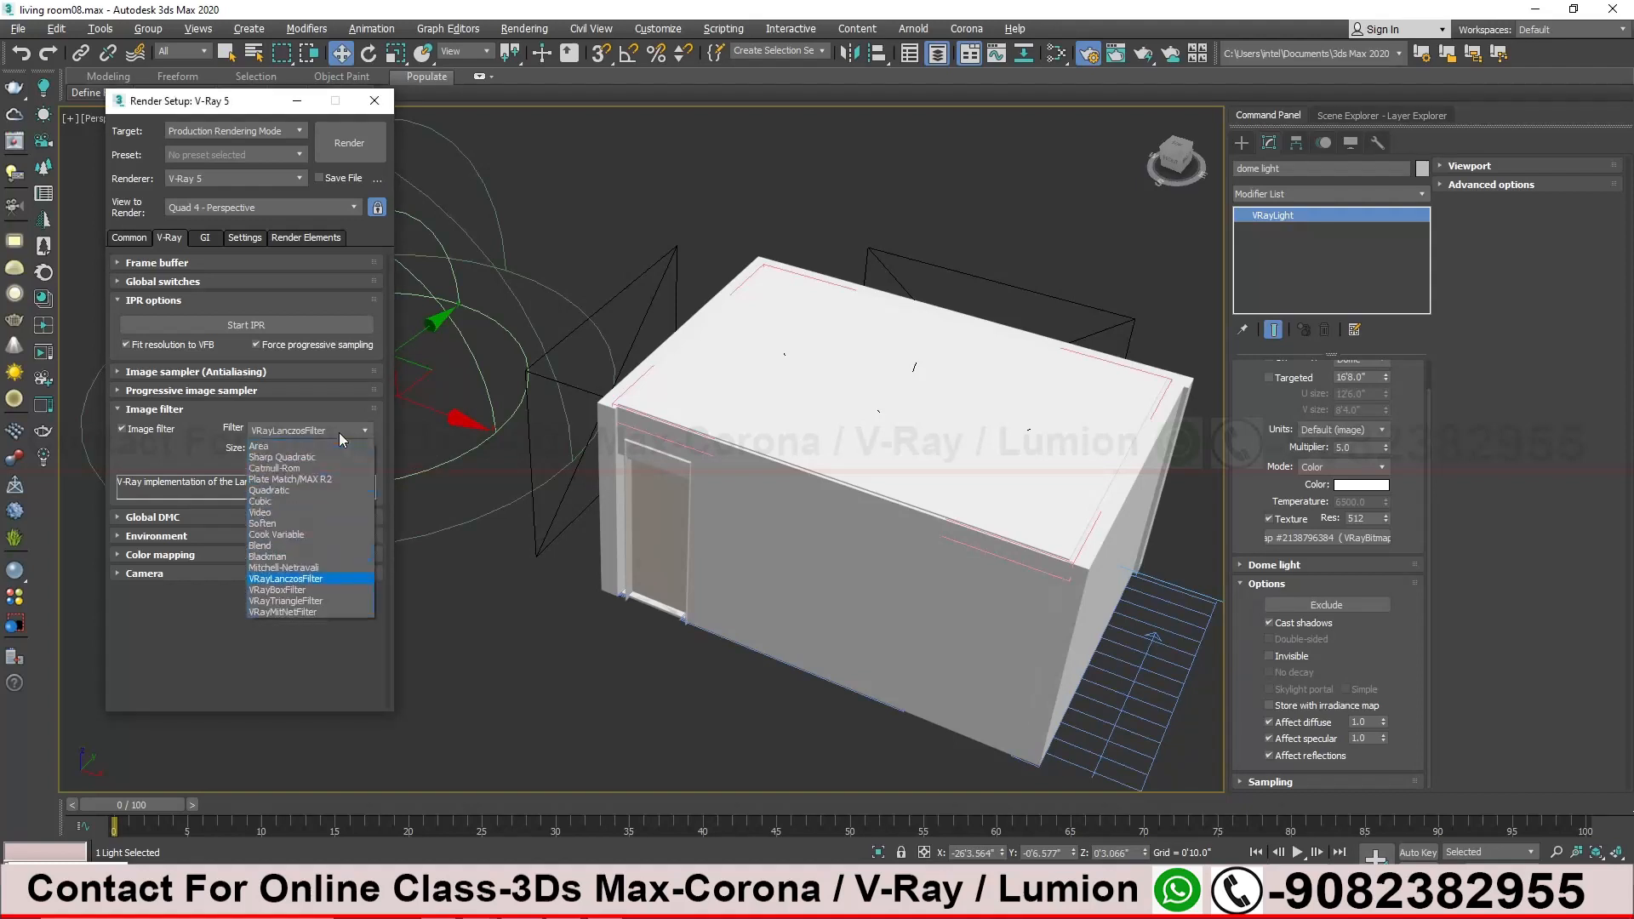
{"action": "left_click", "coordinate": [275, 468]}
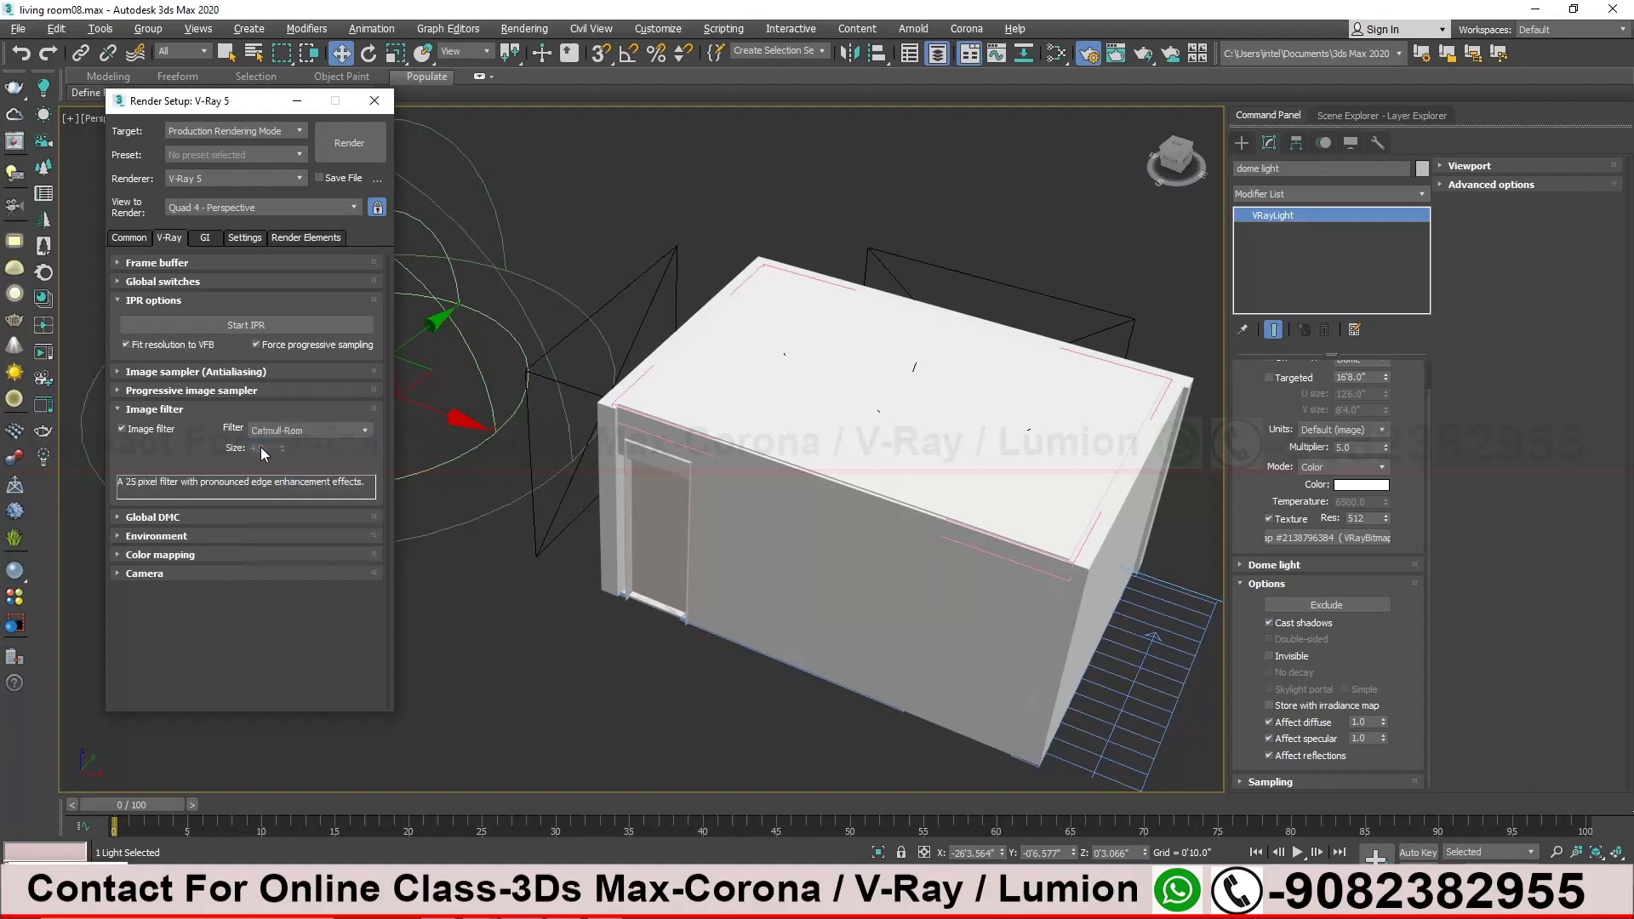
{"action": "left_click", "coordinate": [154, 410]}
Review the Global DMC and Environment settings, and set the advanced color mapping mode to Color mapping only (no gamma)
{"action": "left_click", "coordinate": [150, 429]}
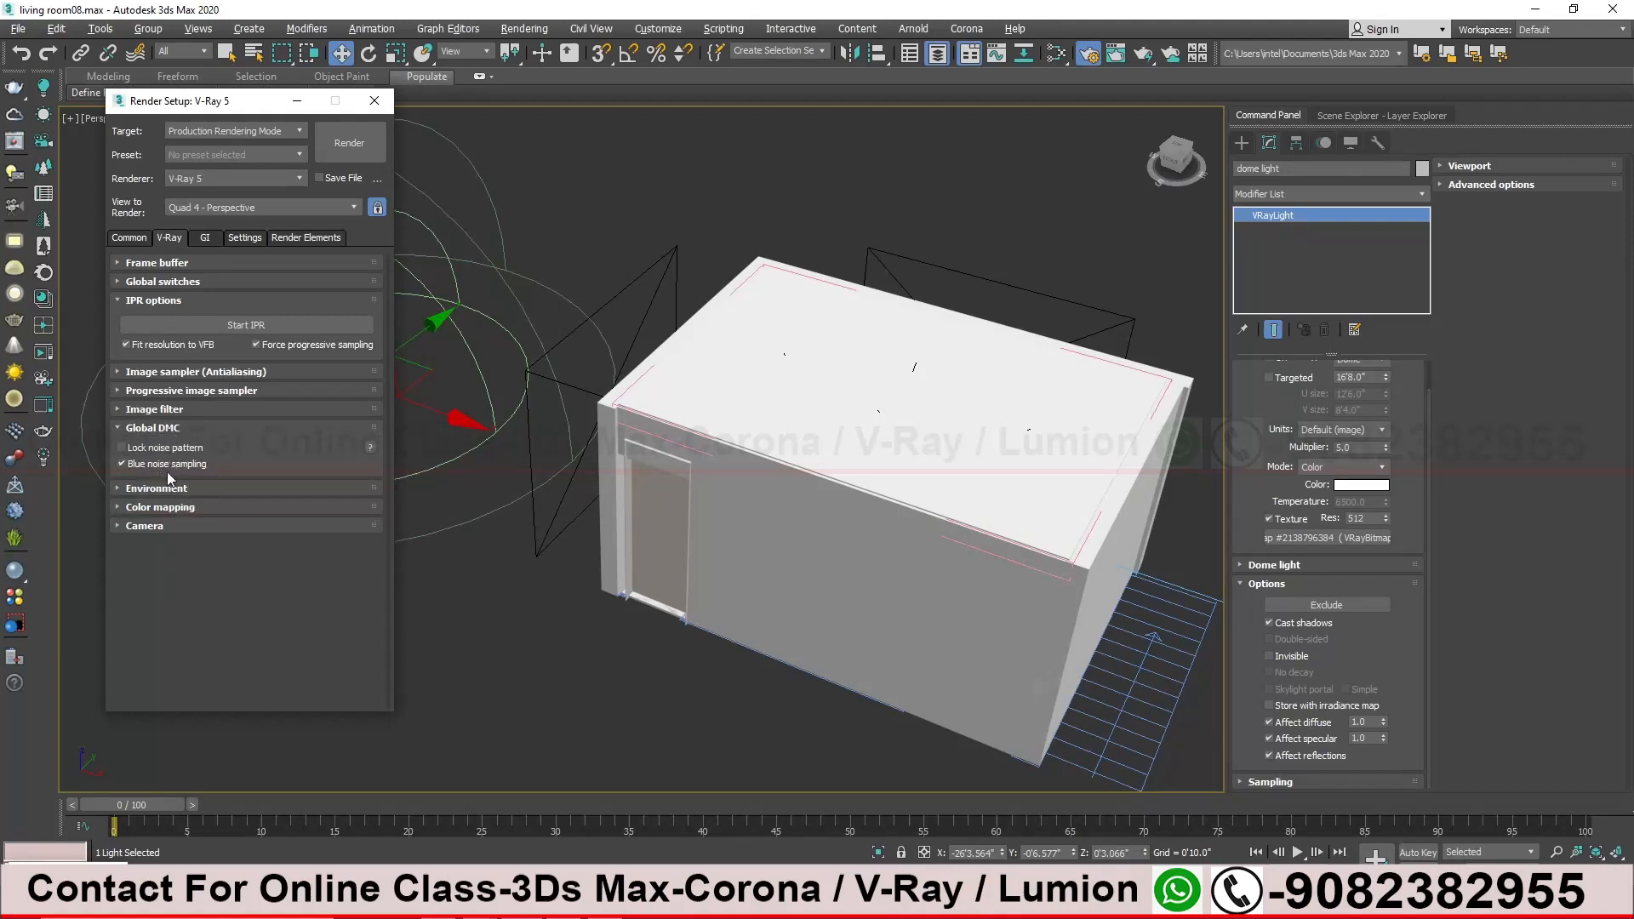
{"action": "left_click", "coordinate": [176, 428]}
{"action": "left_click", "coordinate": [176, 447]}
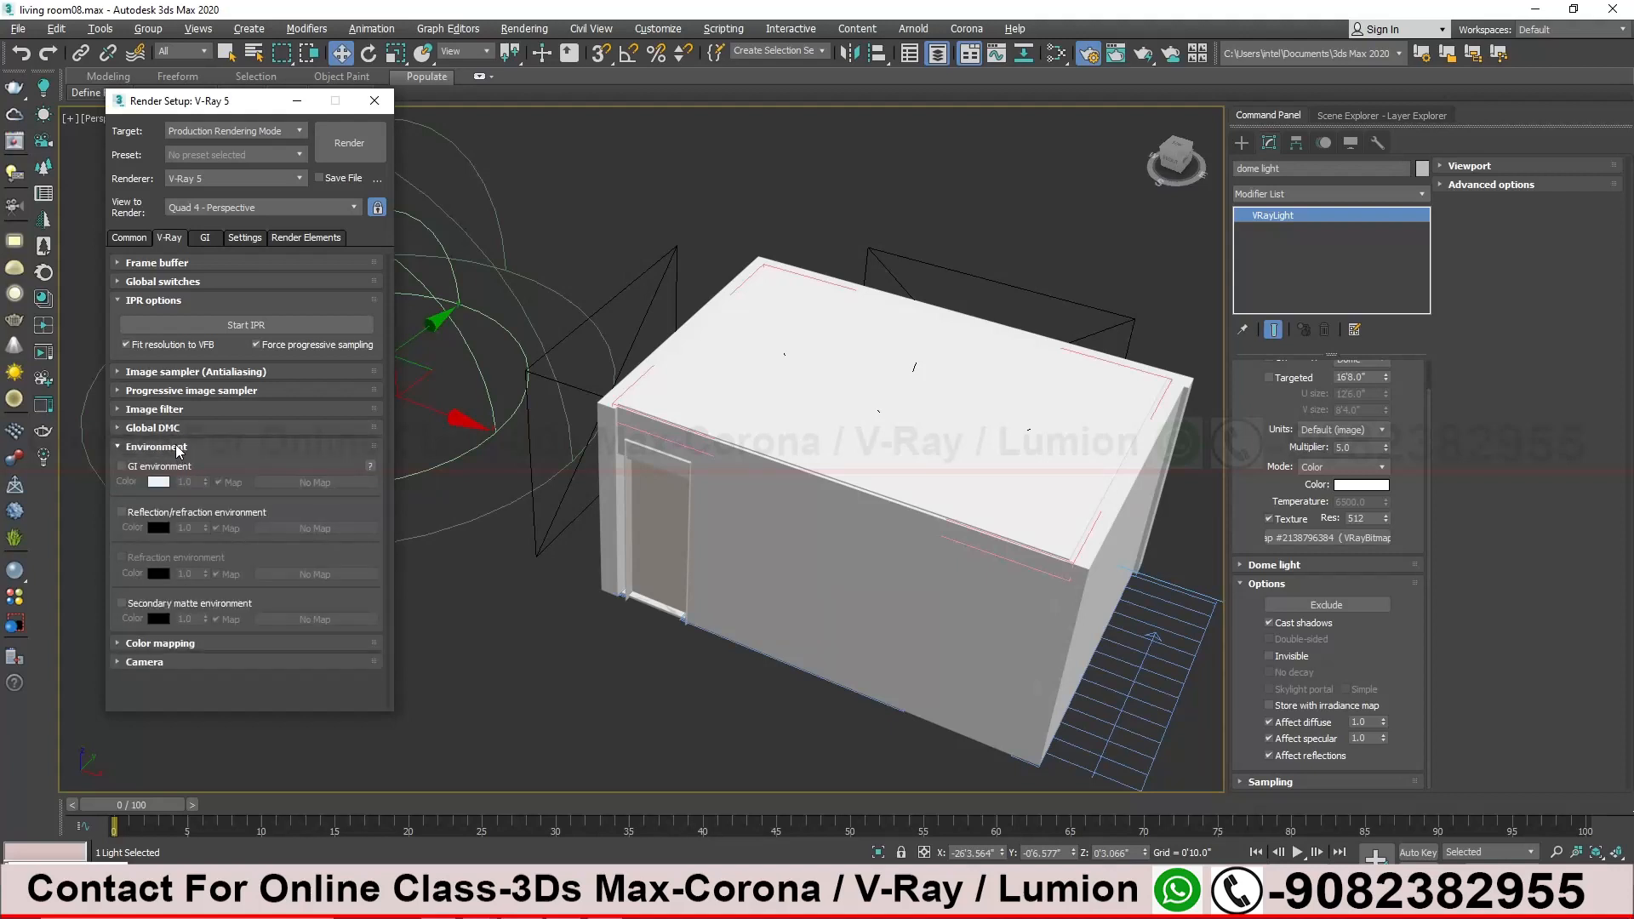
{"action": "left_click", "coordinate": [176, 447]}
{"action": "left_click", "coordinate": [166, 466]}
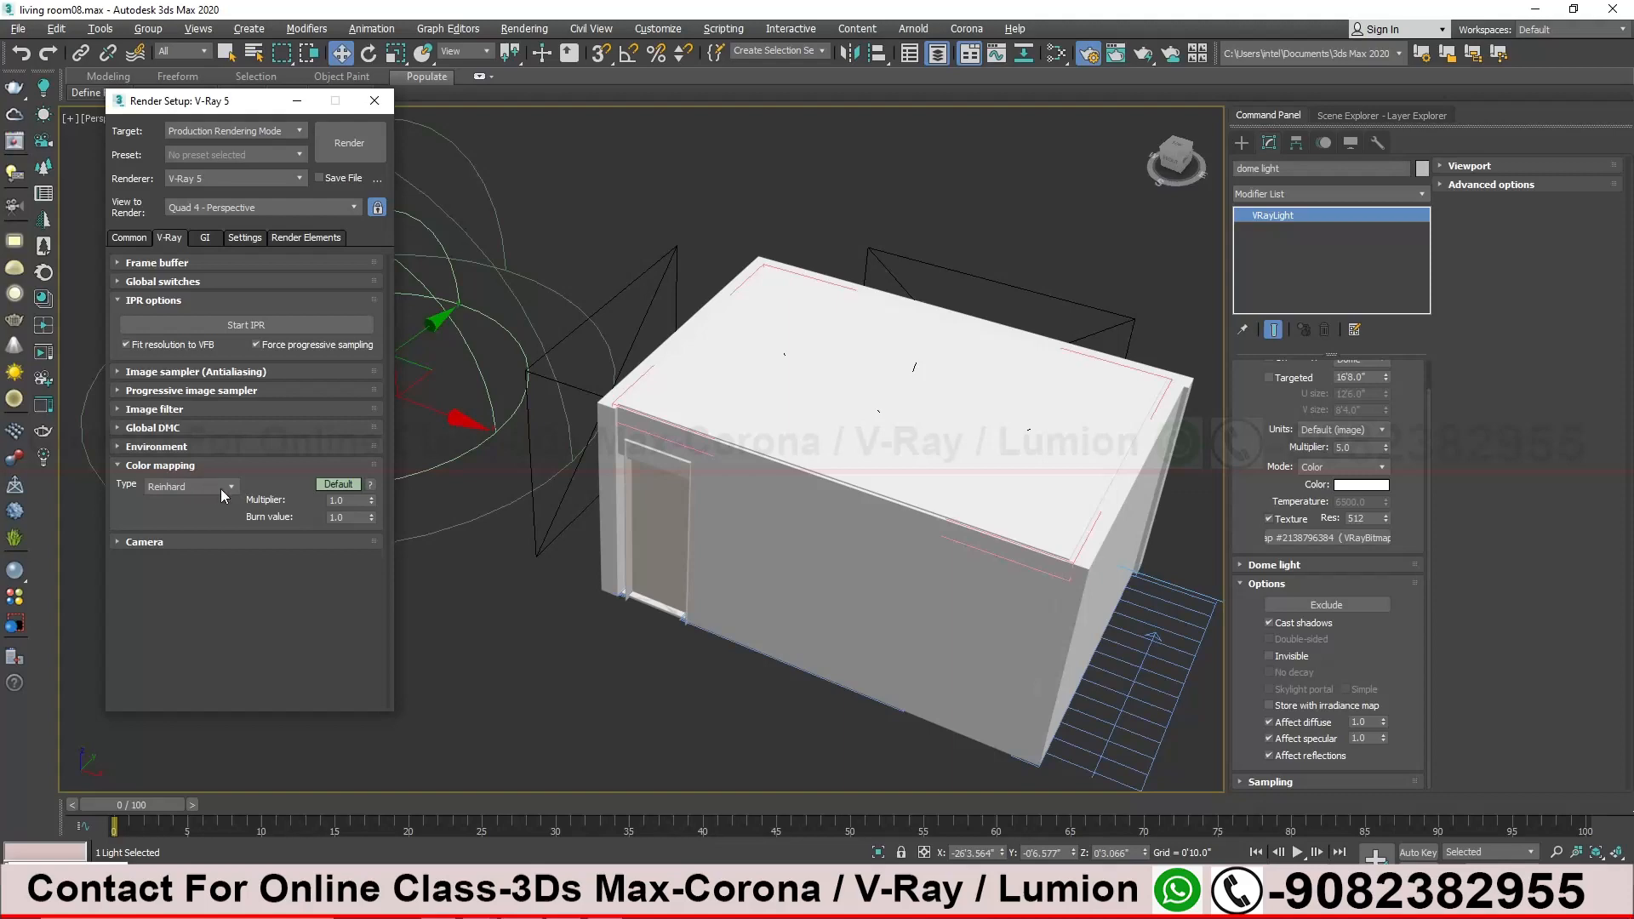
{"action": "left_click", "coordinate": [349, 485]}
{"action": "left_click", "coordinate": [350, 558]}
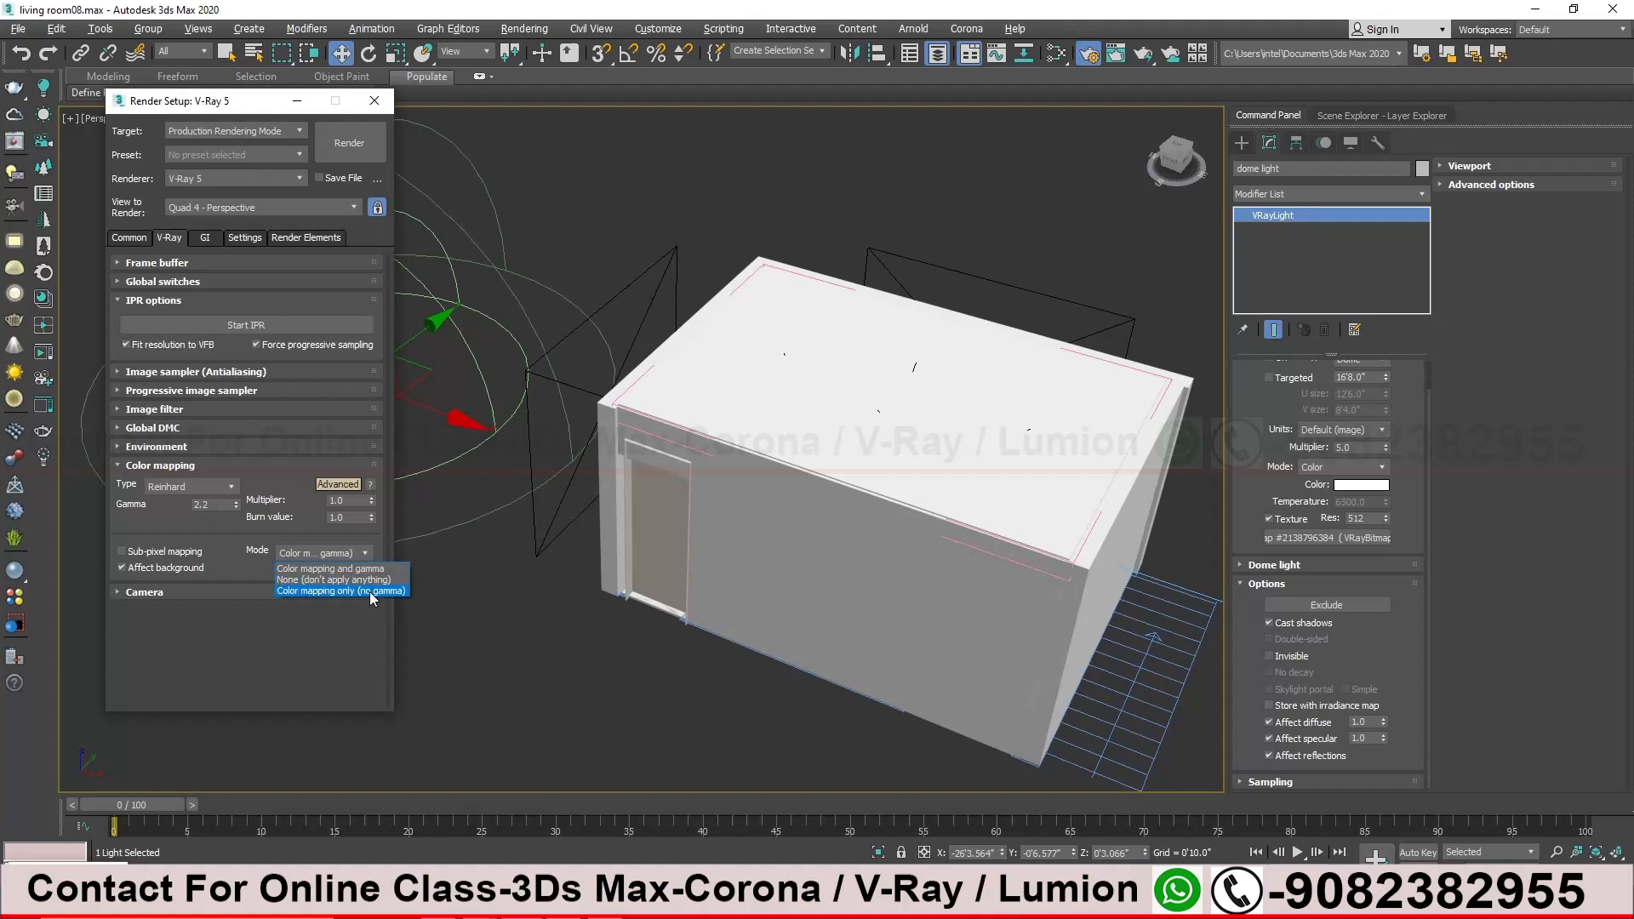
{"action": "left_click", "coordinate": [372, 594]}
{"action": "left_click", "coordinate": [366, 554]}
{"action": "left_click", "coordinate": [374, 596]}
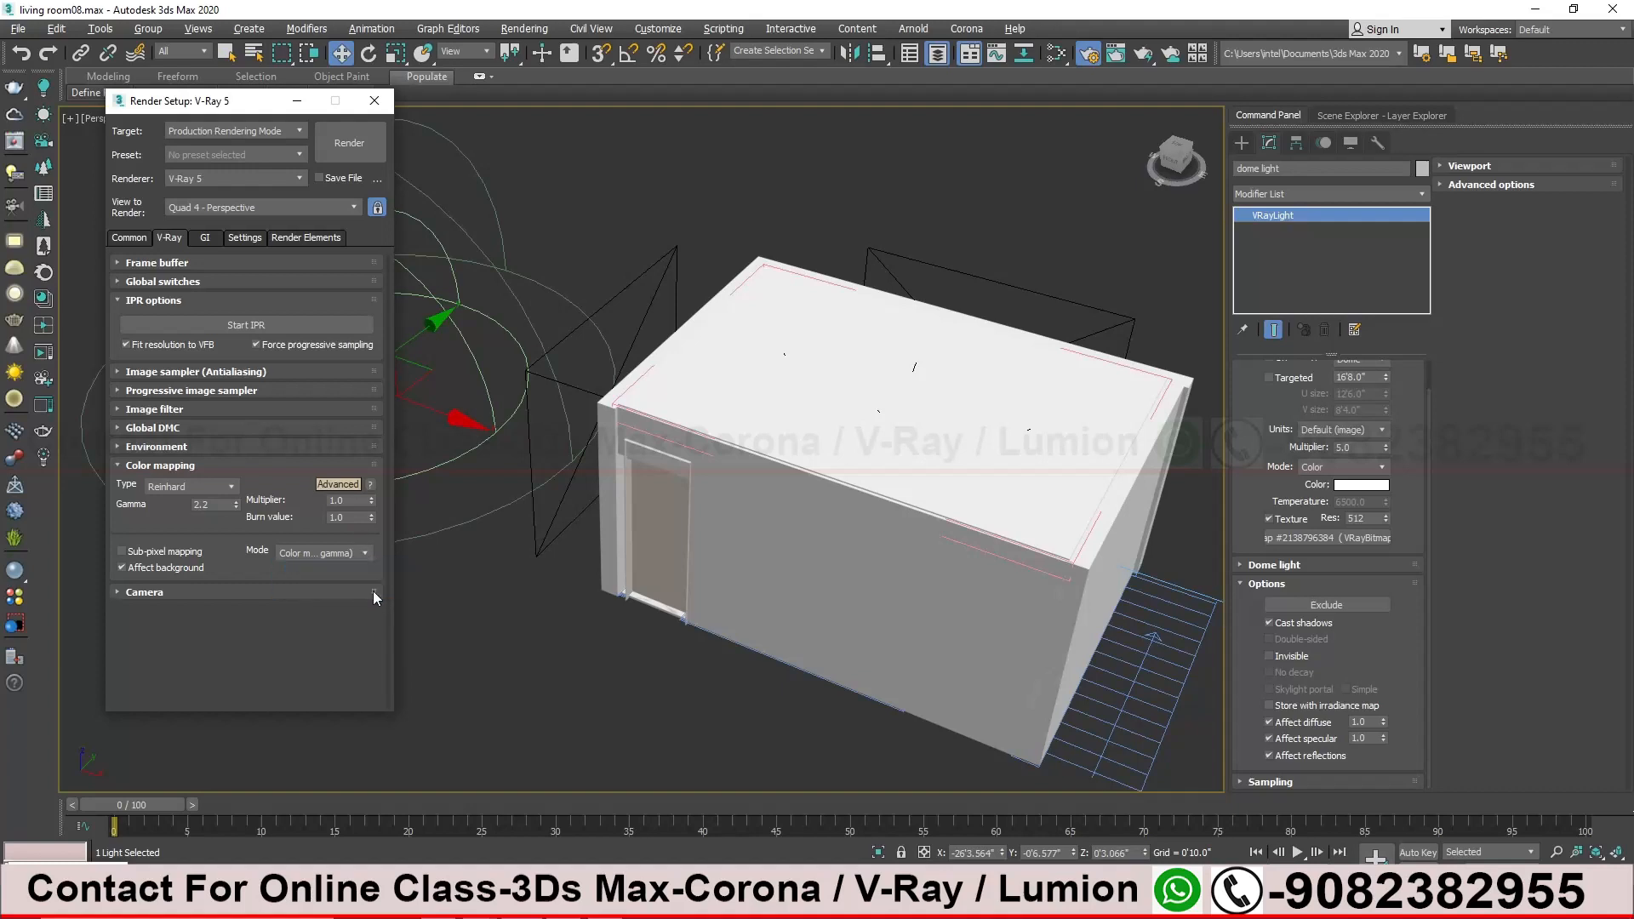
{"action": "left_click", "coordinate": [333, 555]}
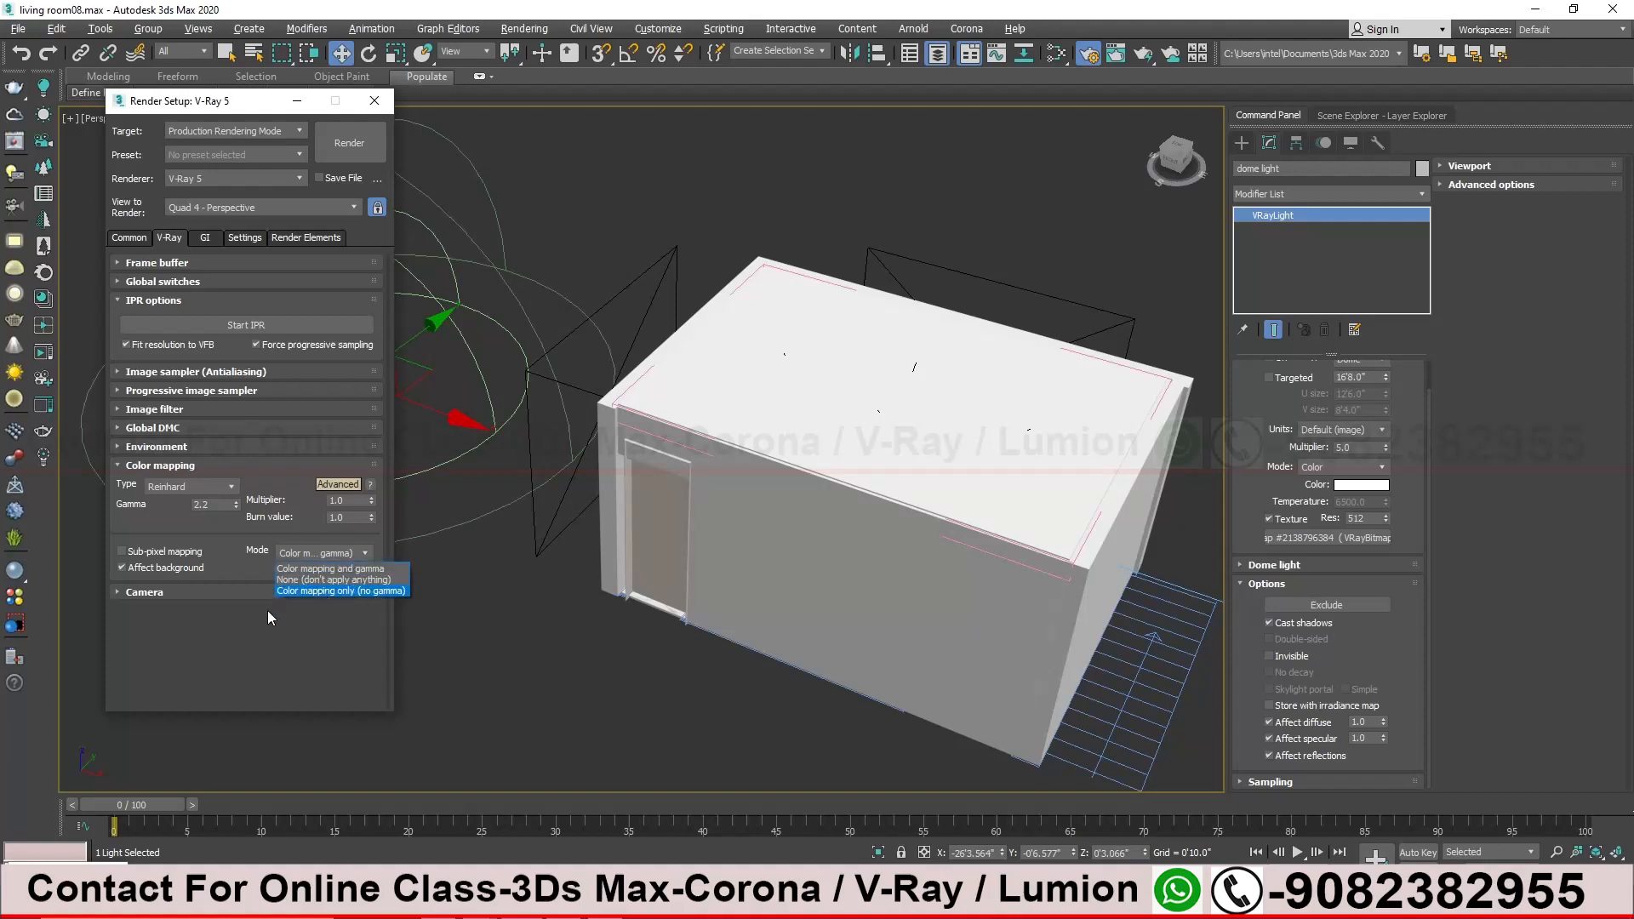
{"action": "left_click", "coordinate": [323, 636]}
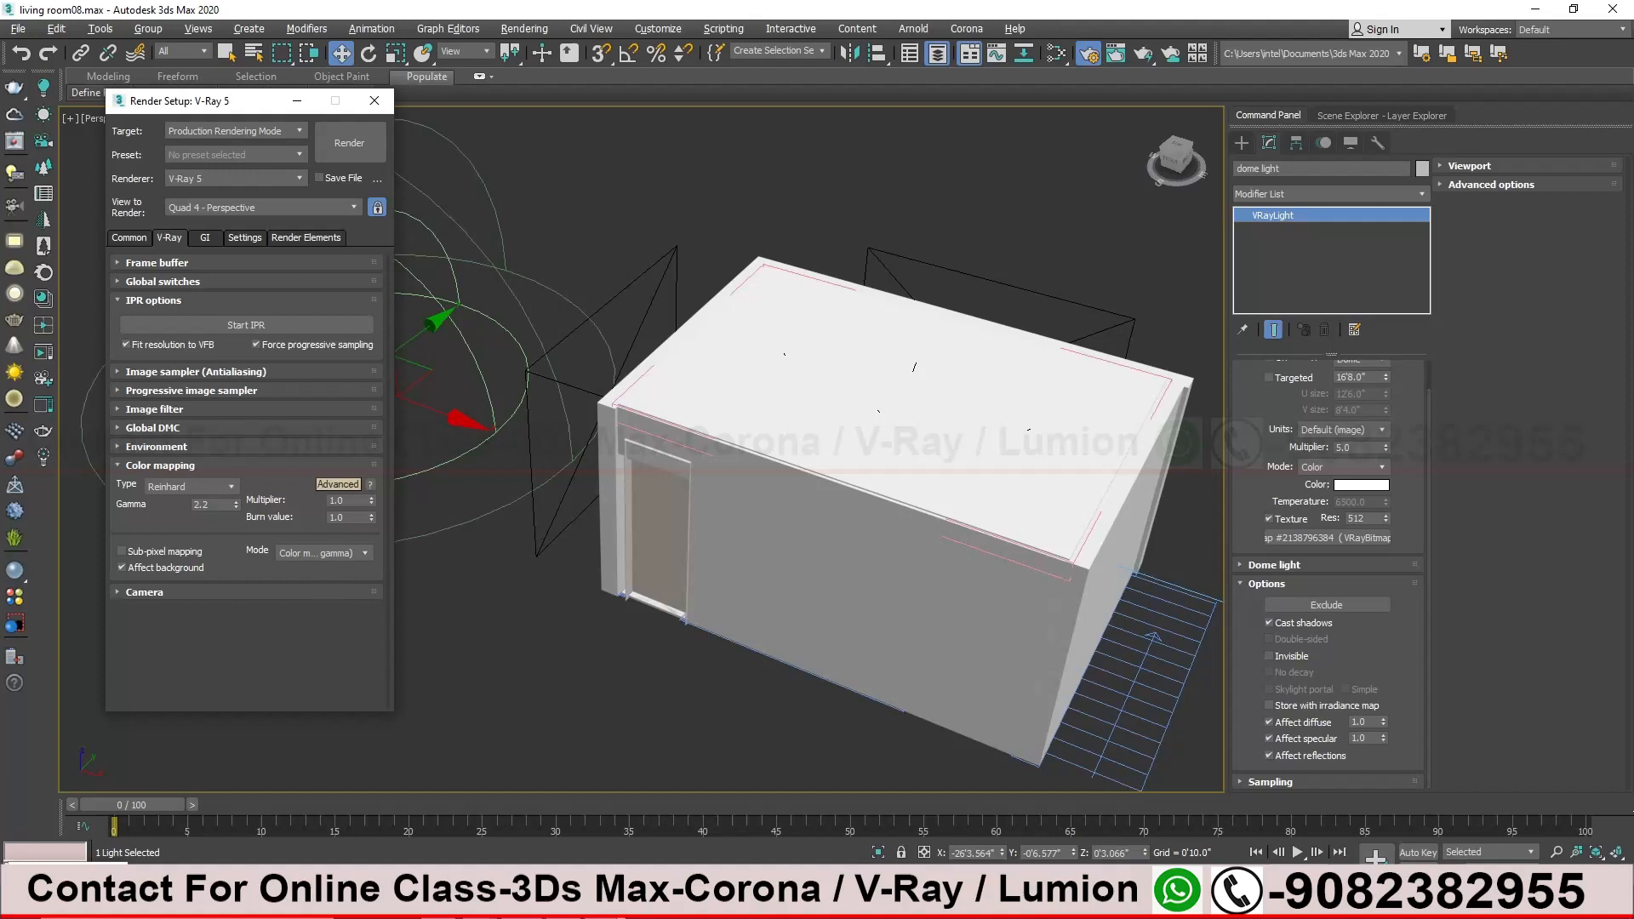
Switch to the Word notes and add a divider below the noise threshold notes, followed by the lines "color mapping-" and "mode:-color"
{"action": "left_click", "coordinate": [527, 904]}
{"action": "left_click_drag", "start_coordinate": [987, 126], "coordinate": [1073, 26]}
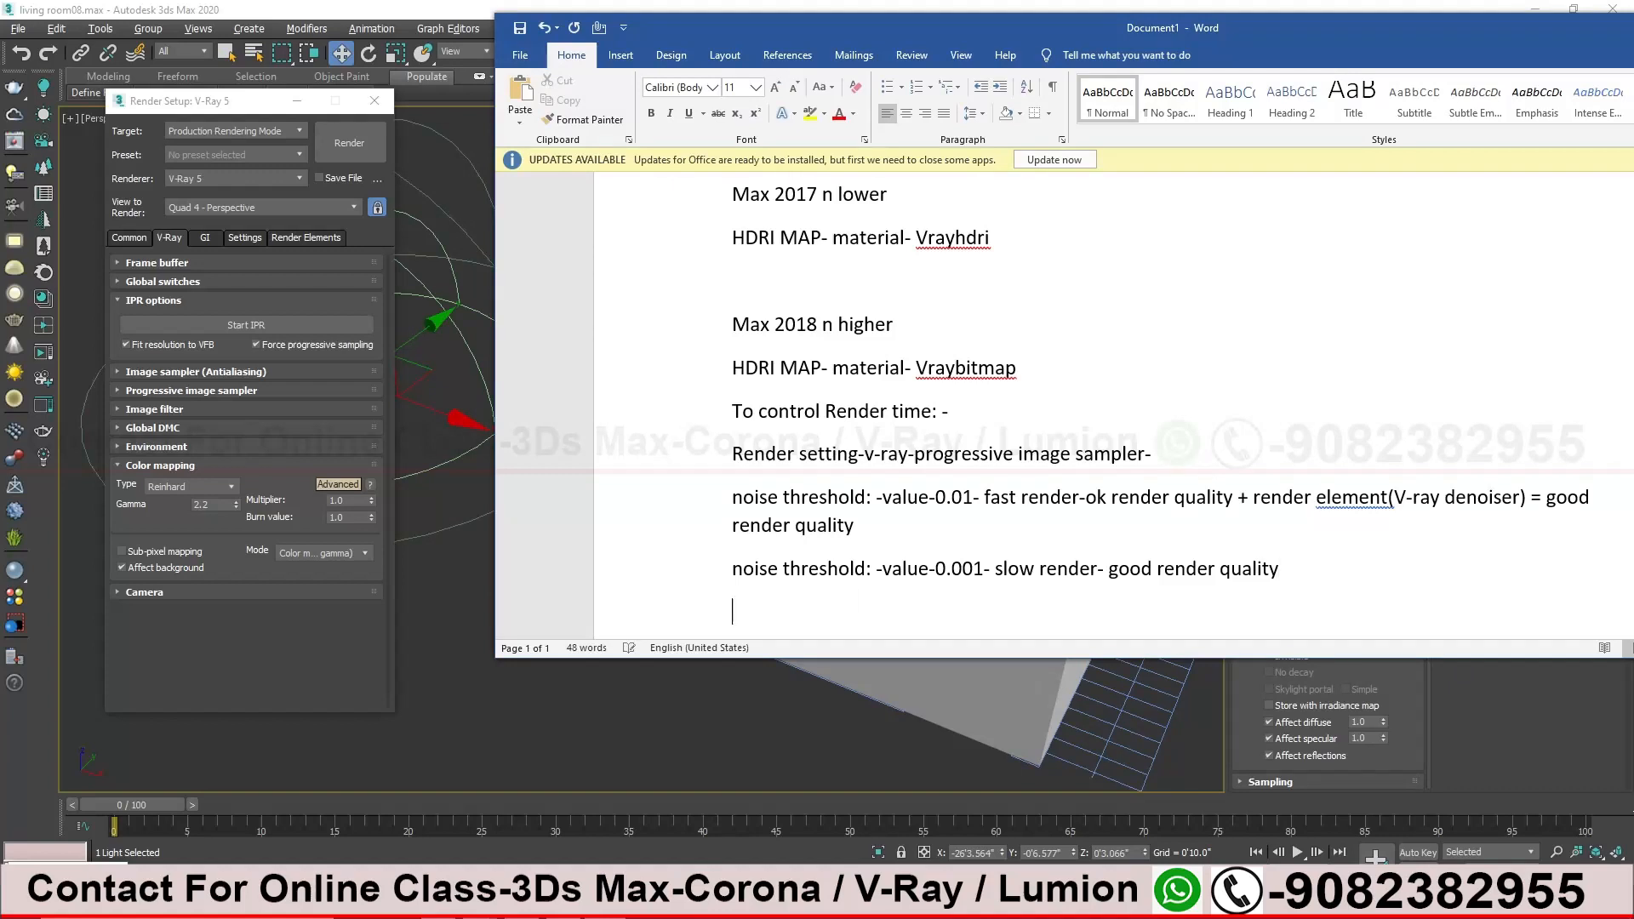
{"action": "scroll", "coordinate": [663, 494], "scroll_direction": "down", "scroll_amount": 3}
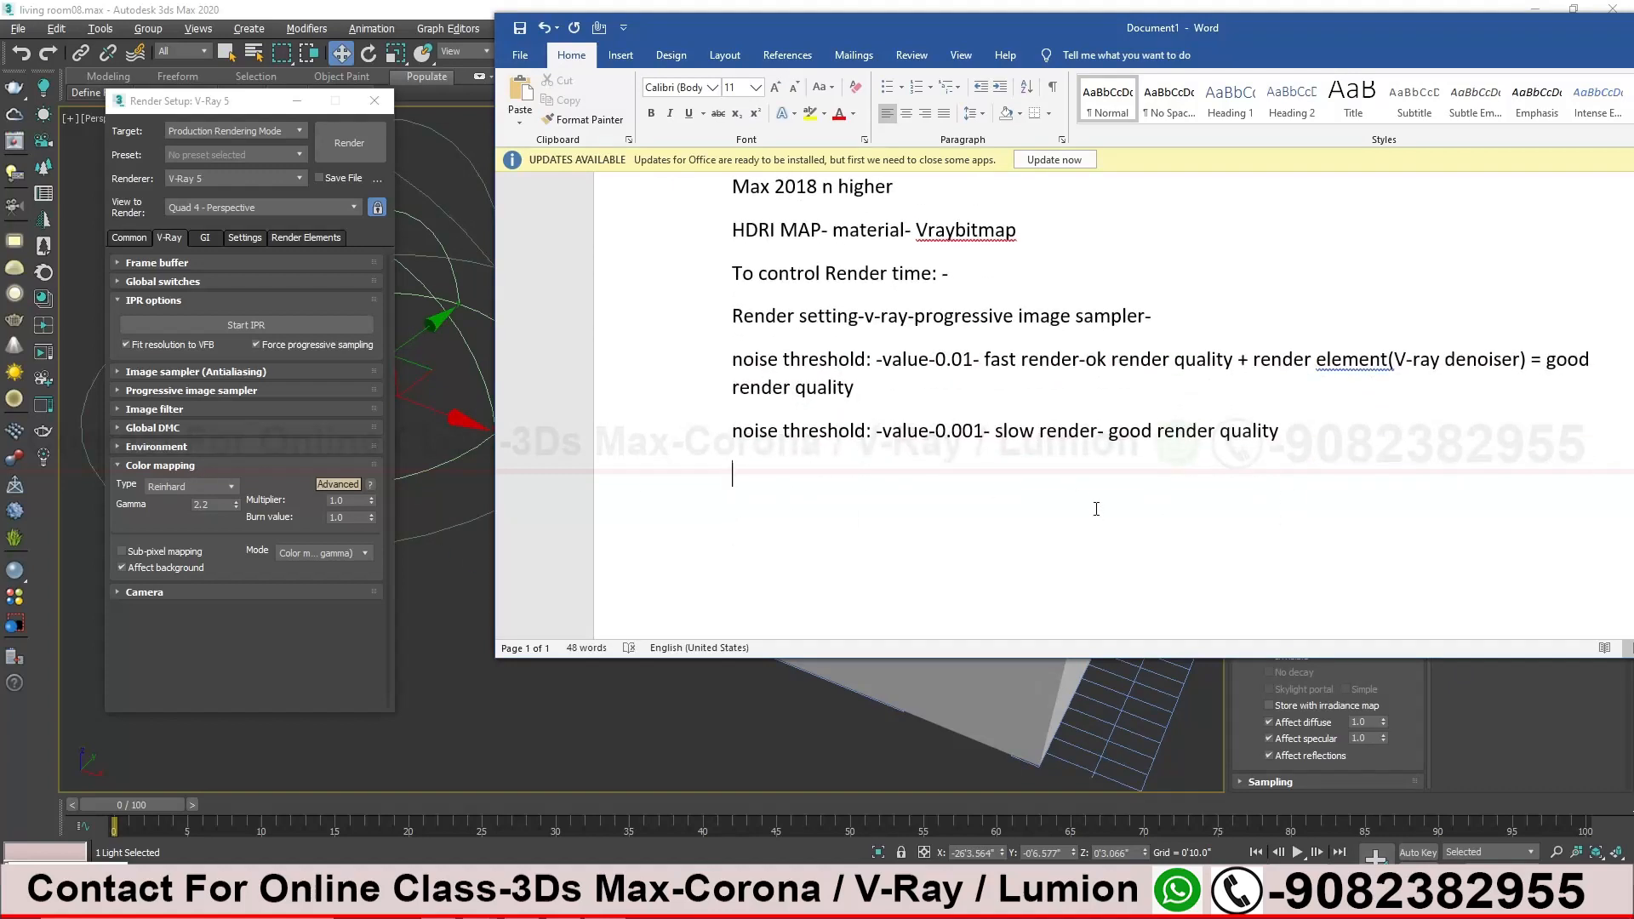
{"action": "key", "text": "Return"}
{"action": "type", "text": "colo"}
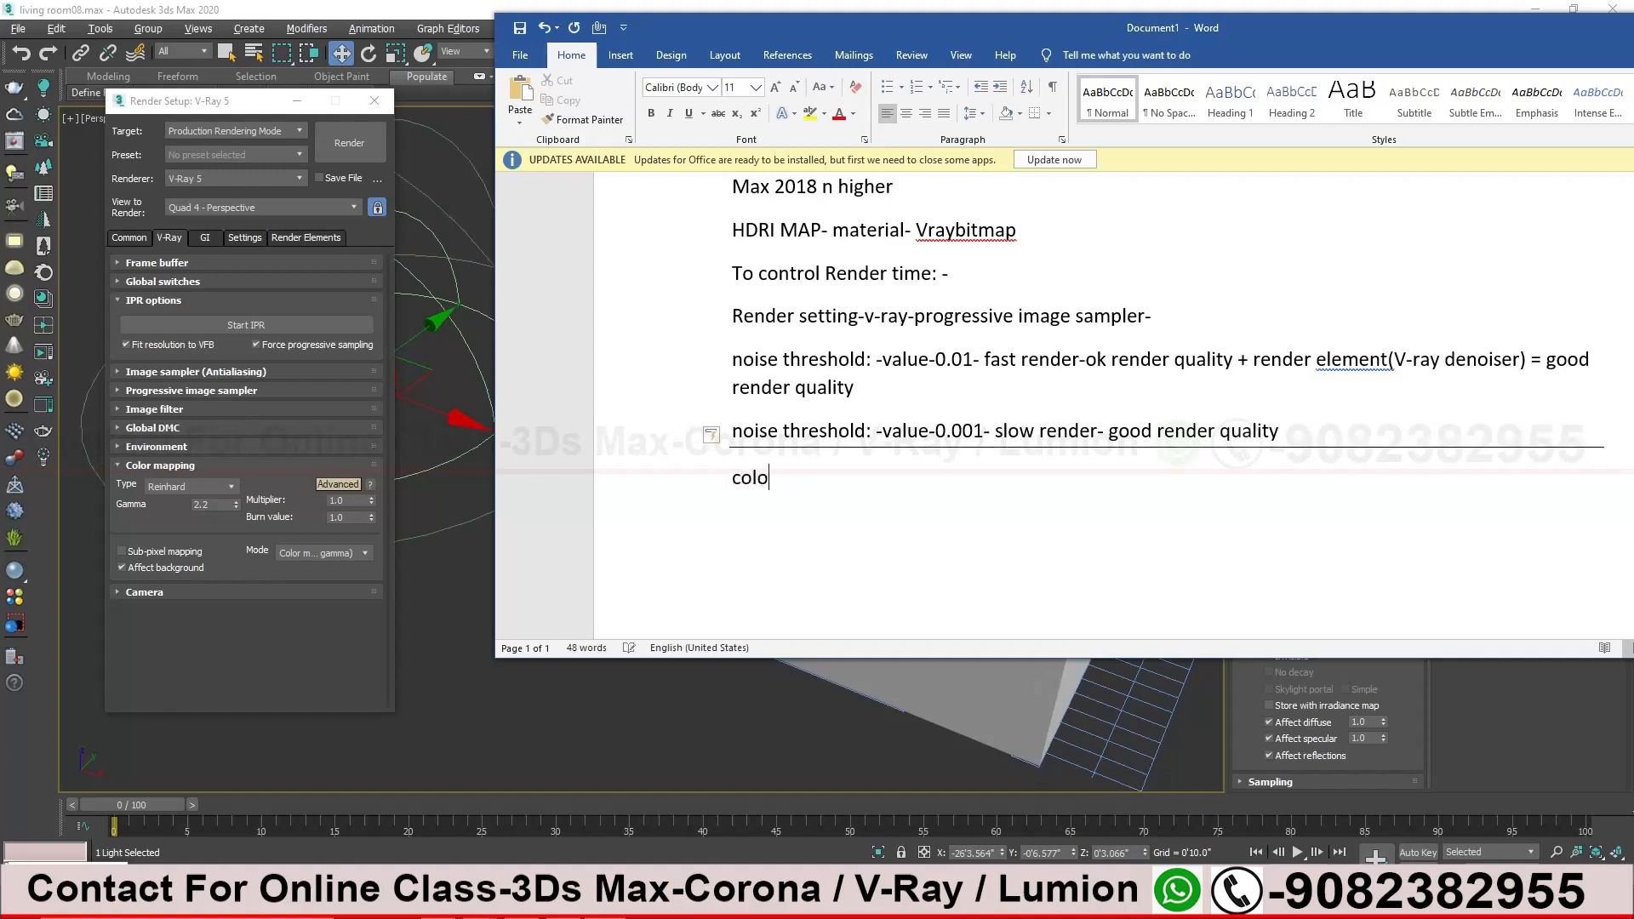
{"action": "type", "text": "r mapping-"}
{"action": "key", "text": "Return"}
{"action": "type", "text": "mode:-"}
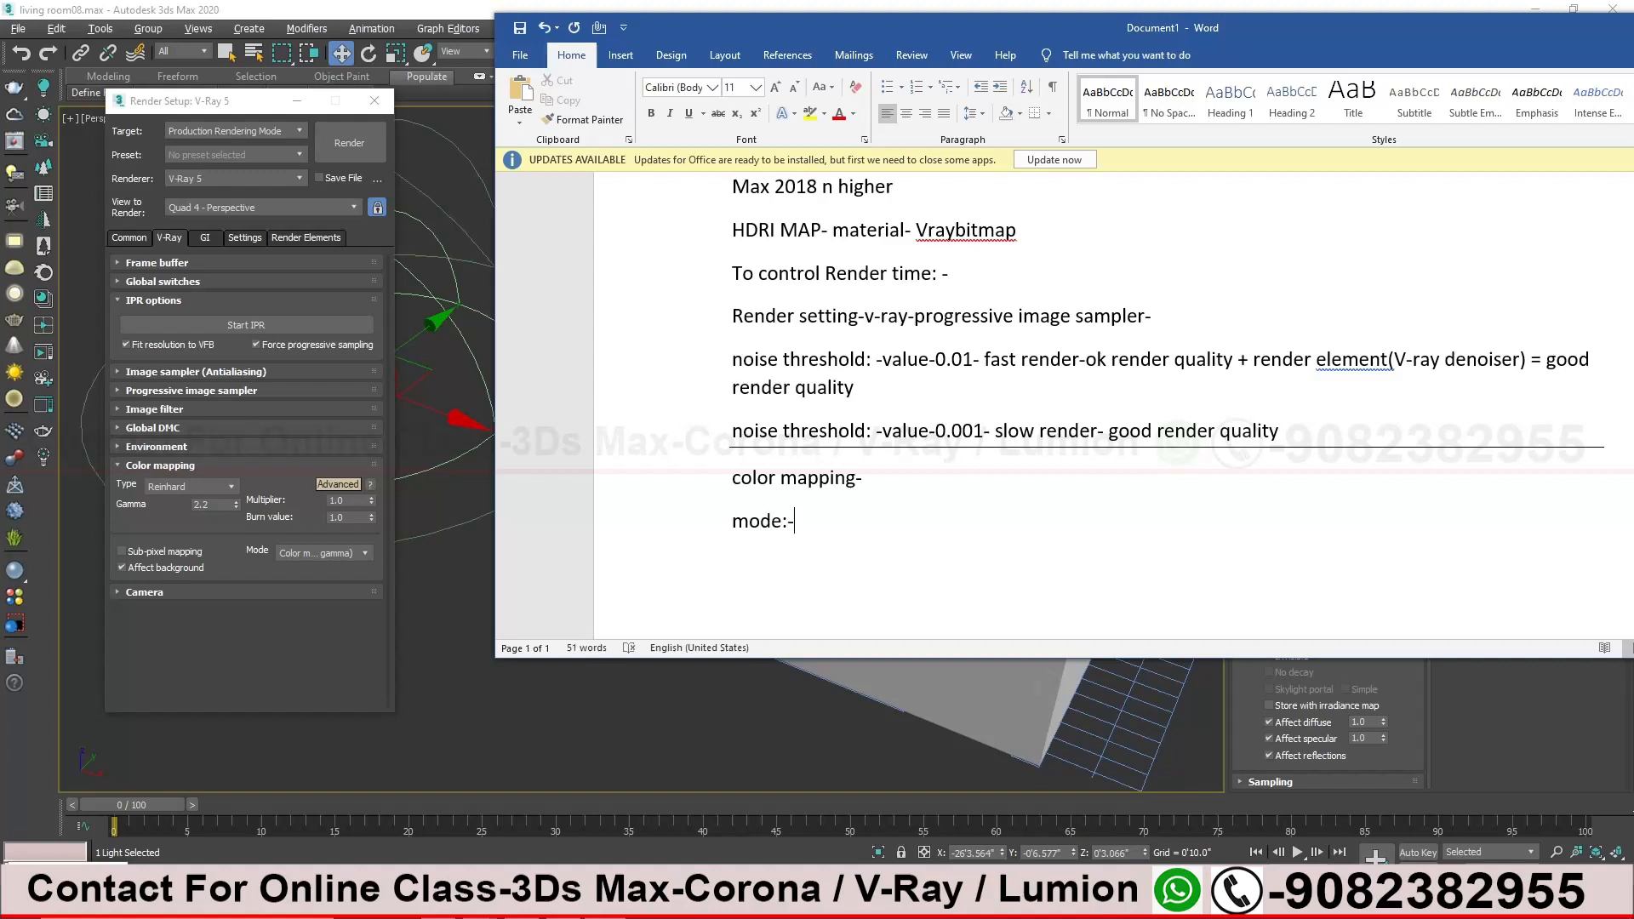
{"action": "type", "text": "color"}
Zoom the Word notes to 200% and move the document window clear of the render settings
{"action": "left_click_drag", "start_coordinate": [1316, 32], "coordinate": [1084, 38]}
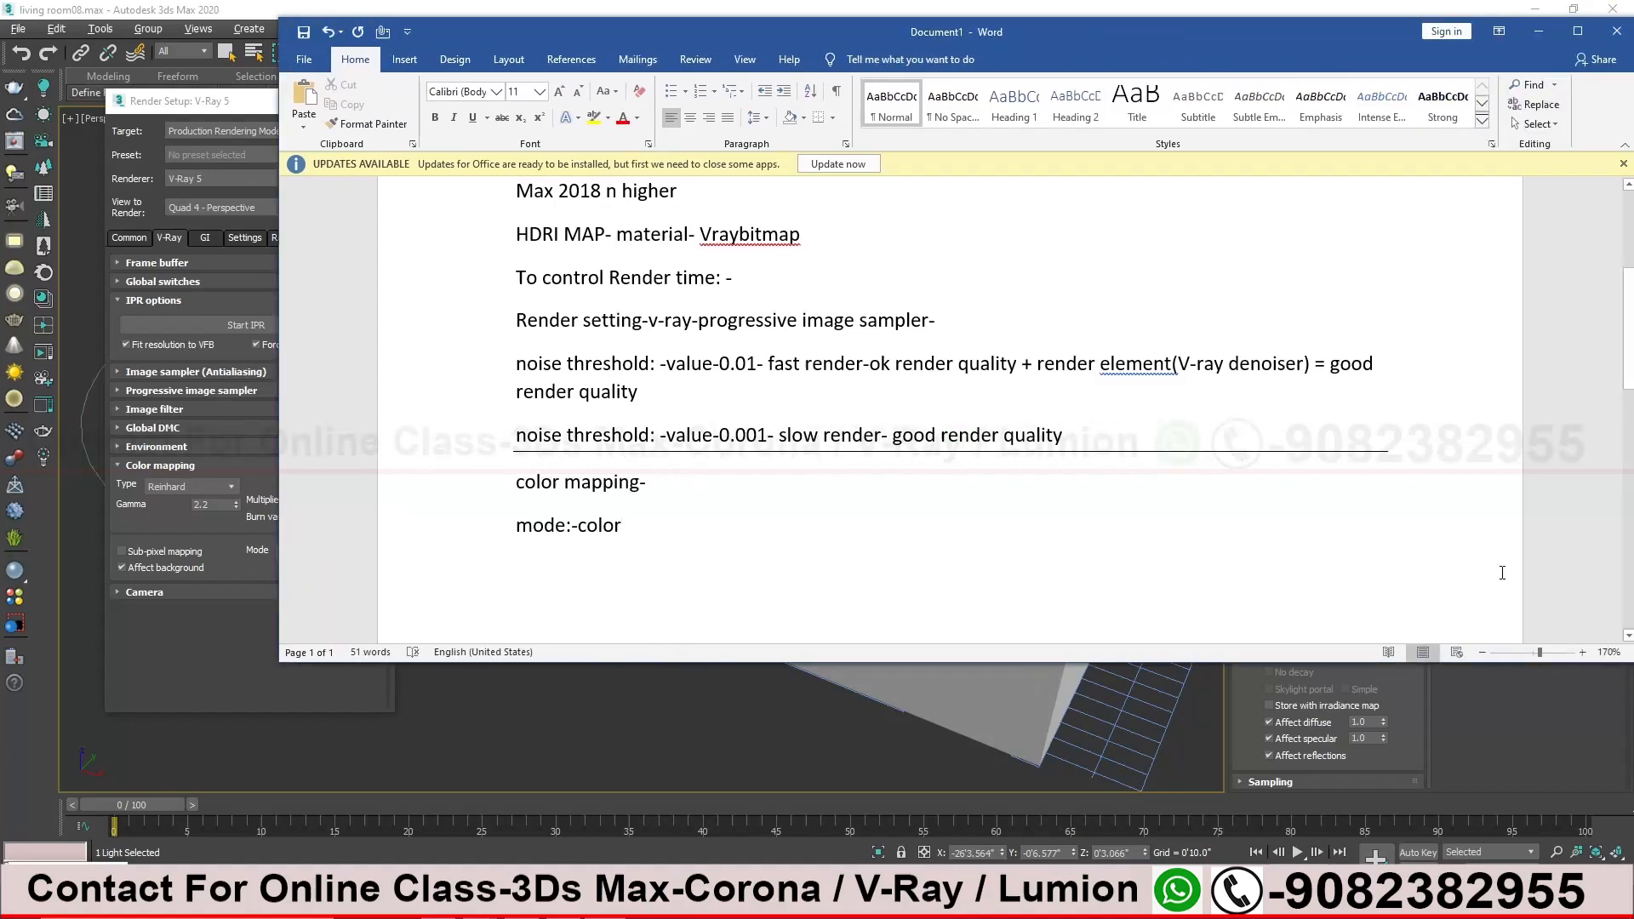
{"action": "left_click", "coordinate": [1580, 654]}
{"action": "left_click", "coordinate": [1580, 654]}
{"action": "left_click", "coordinate": [1580, 653]}
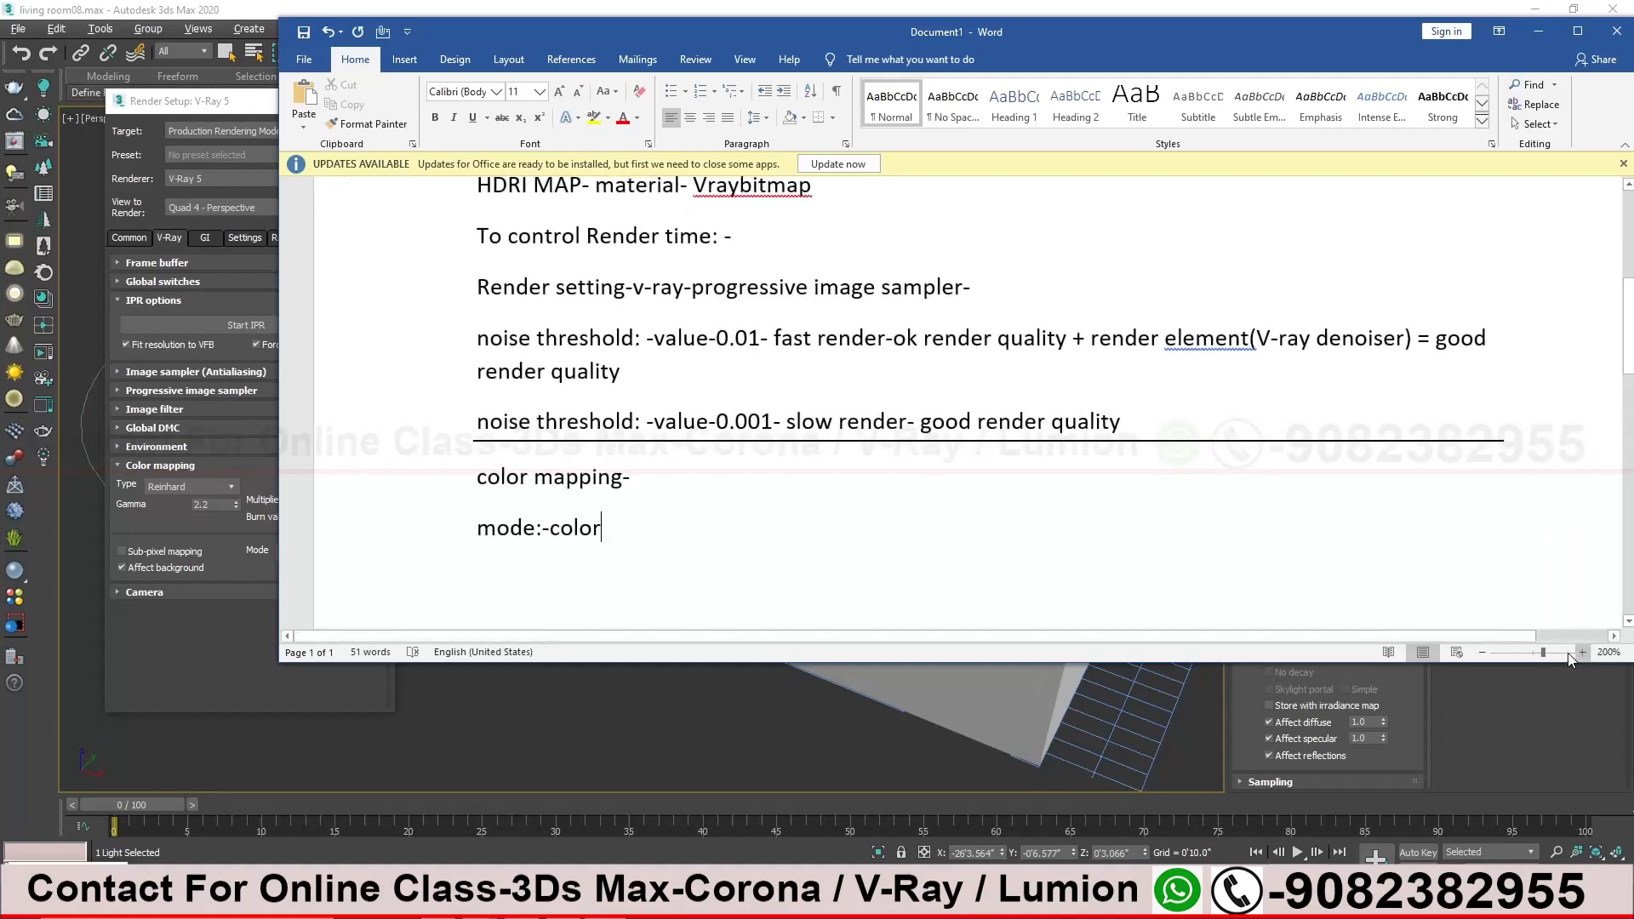
{"action": "left_click_drag", "start_coordinate": [464, 32], "coordinate": [637, 48]}
Switch to 3ds Max and set the V-Ray color mapping mode to Color mapping only (no gamma)
{"action": "left_click", "coordinate": [353, 553]}
{"action": "left_click", "coordinate": [349, 553]}
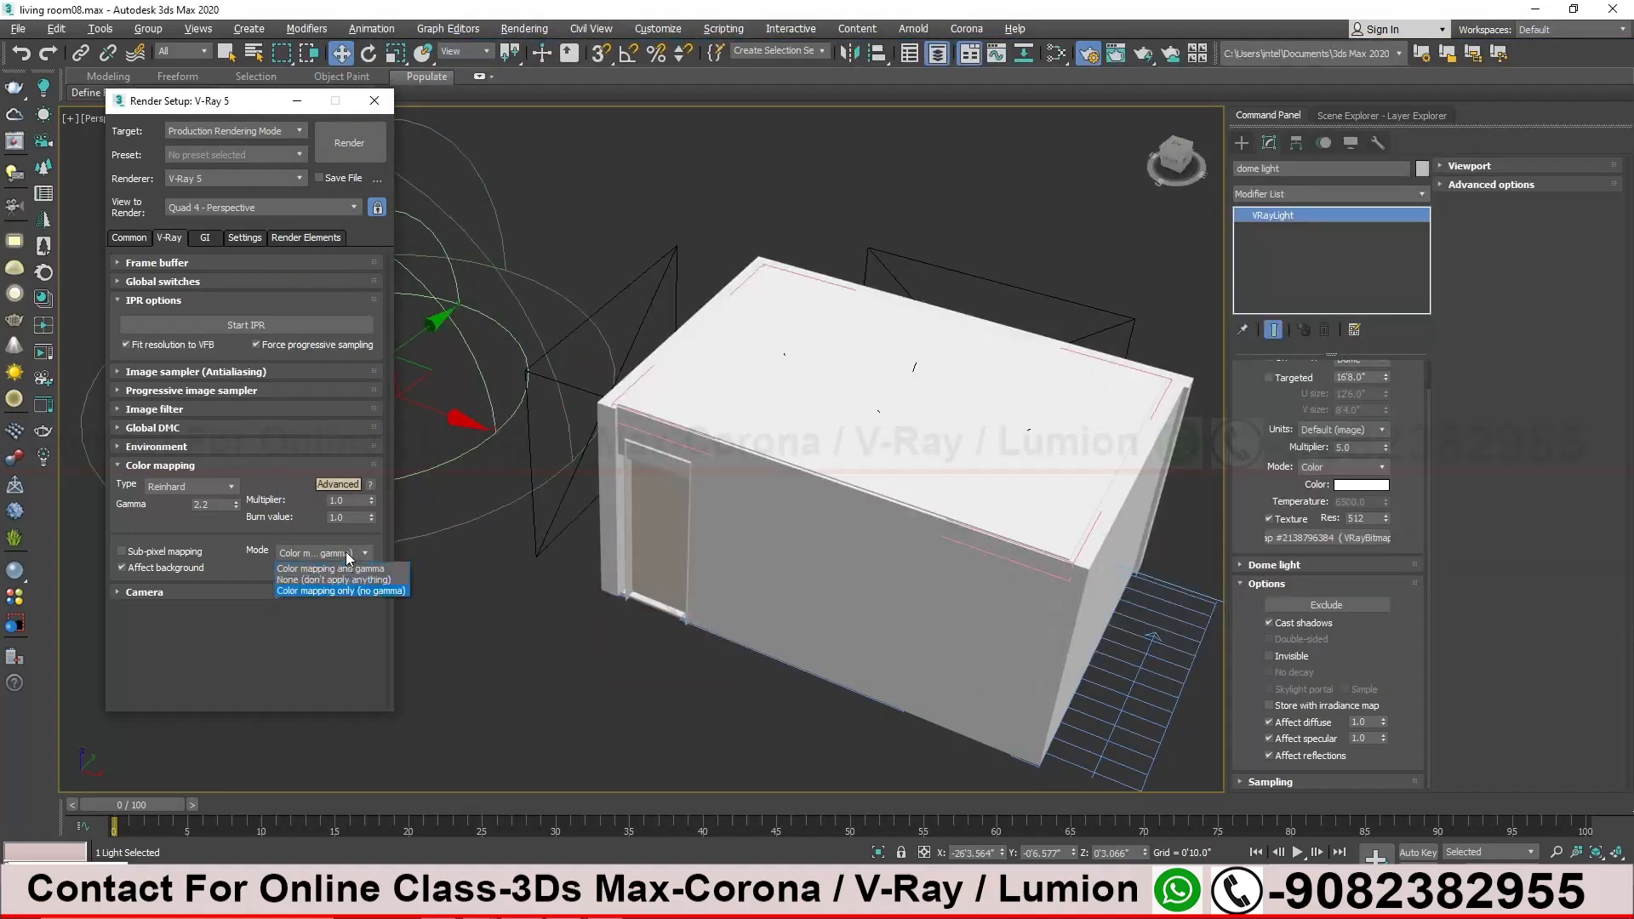
{"action": "left_click", "coordinate": [382, 590]}
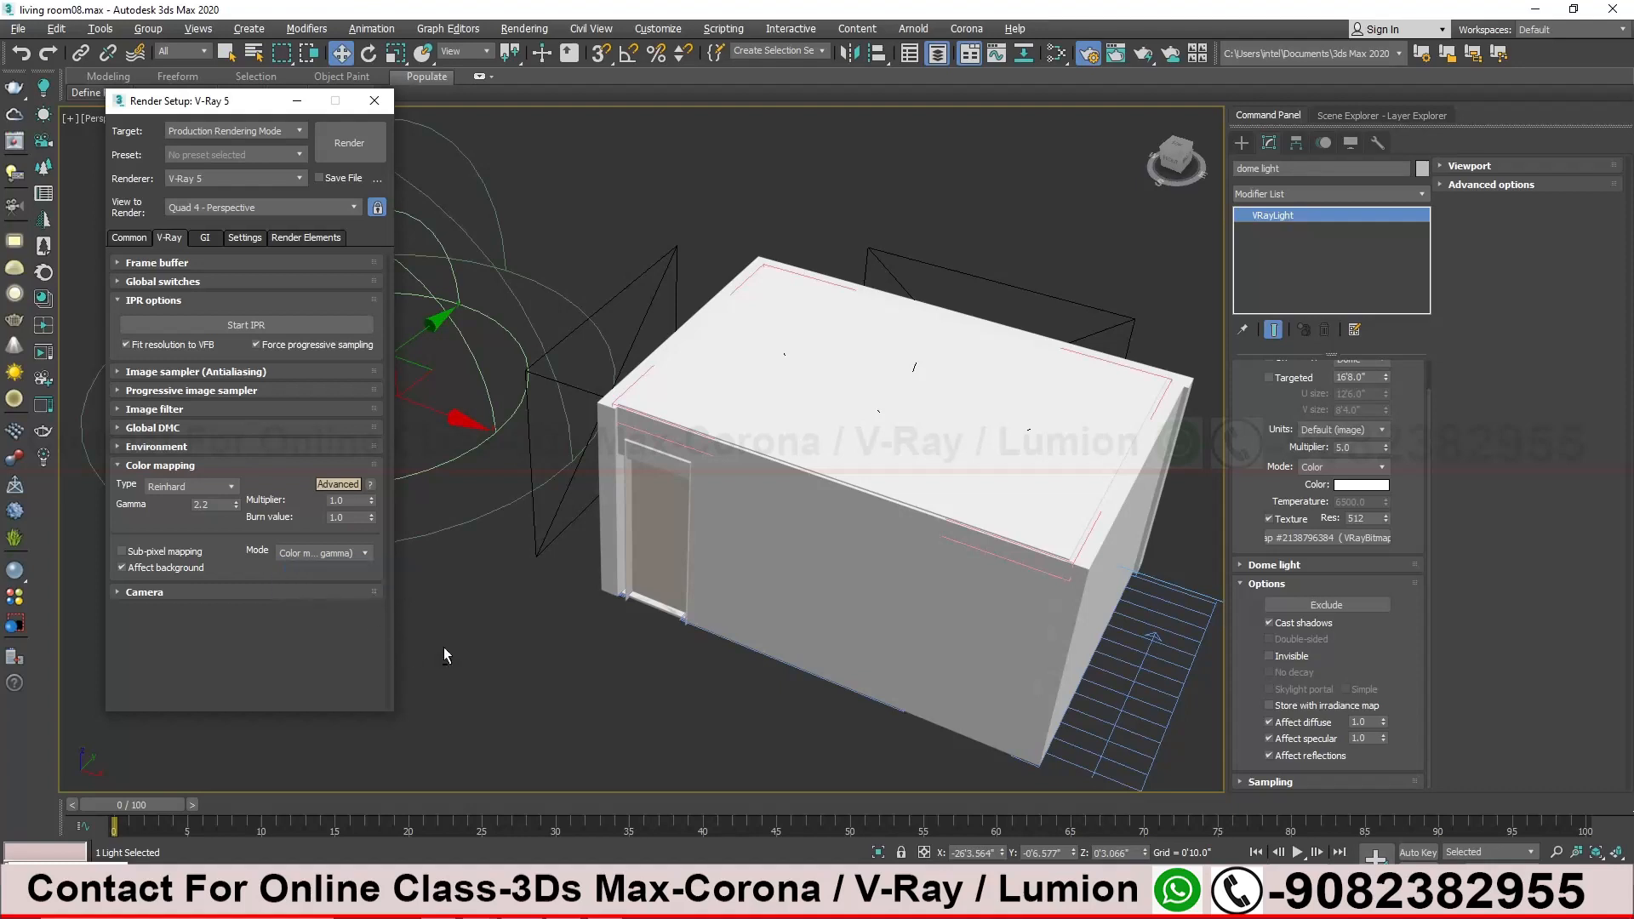
Return to the Word notes, complete the mode line as "mode:-colormaping only no gamma." and reposition the document window
{"action": "key", "text": "alt+Tab"}
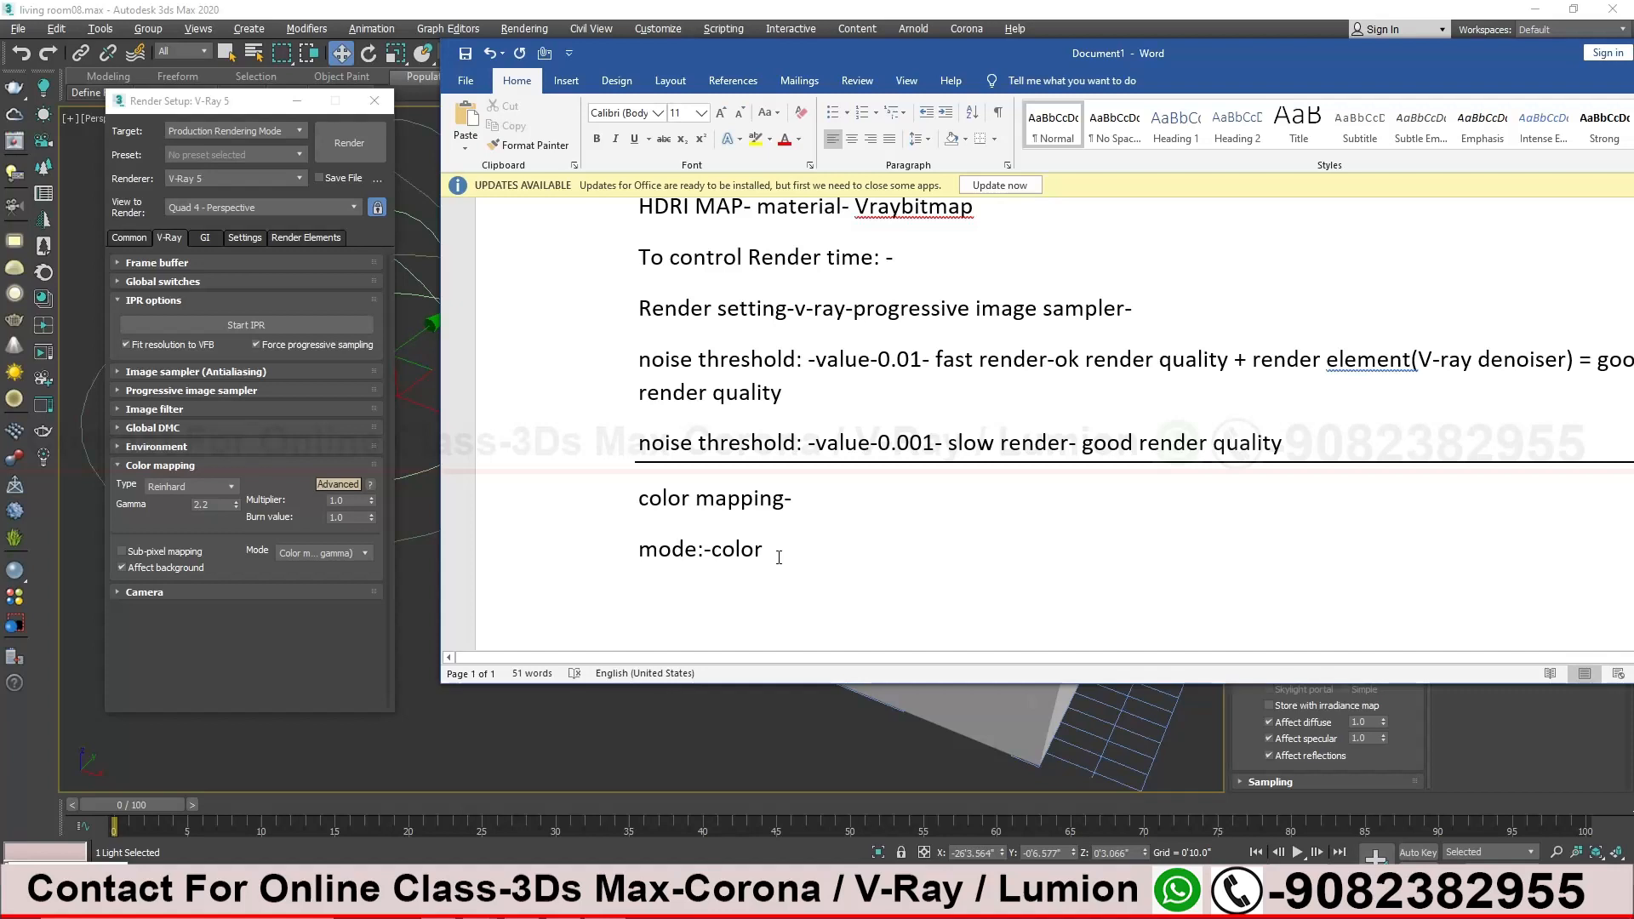
{"action": "type", "text": "mapin"}
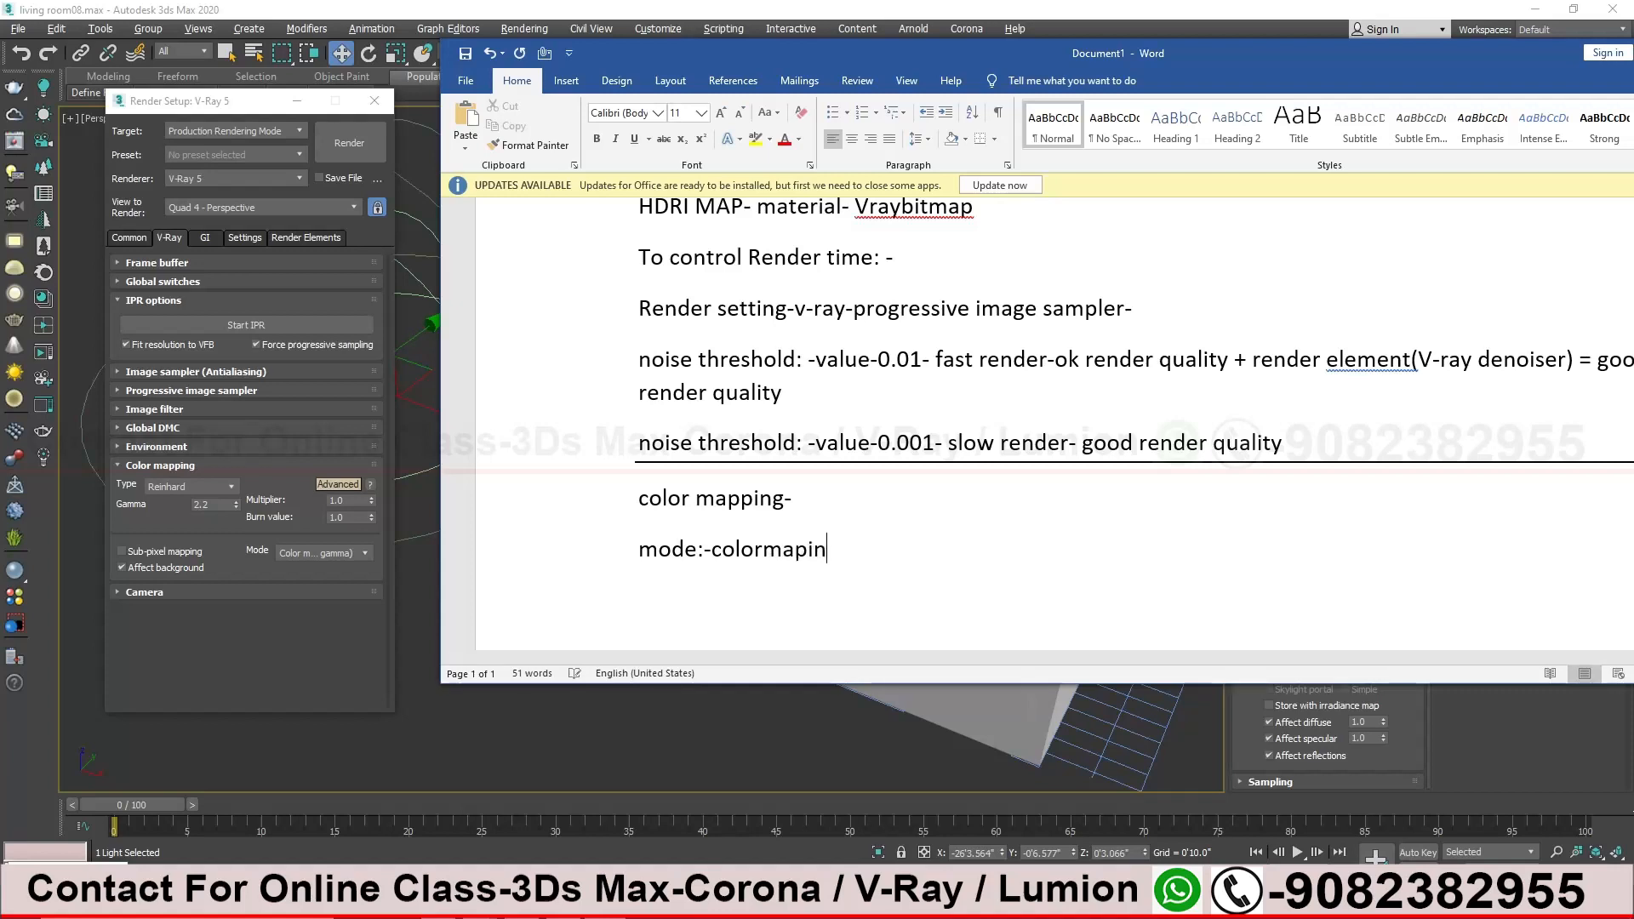
{"action": "type", "text": "g only "}
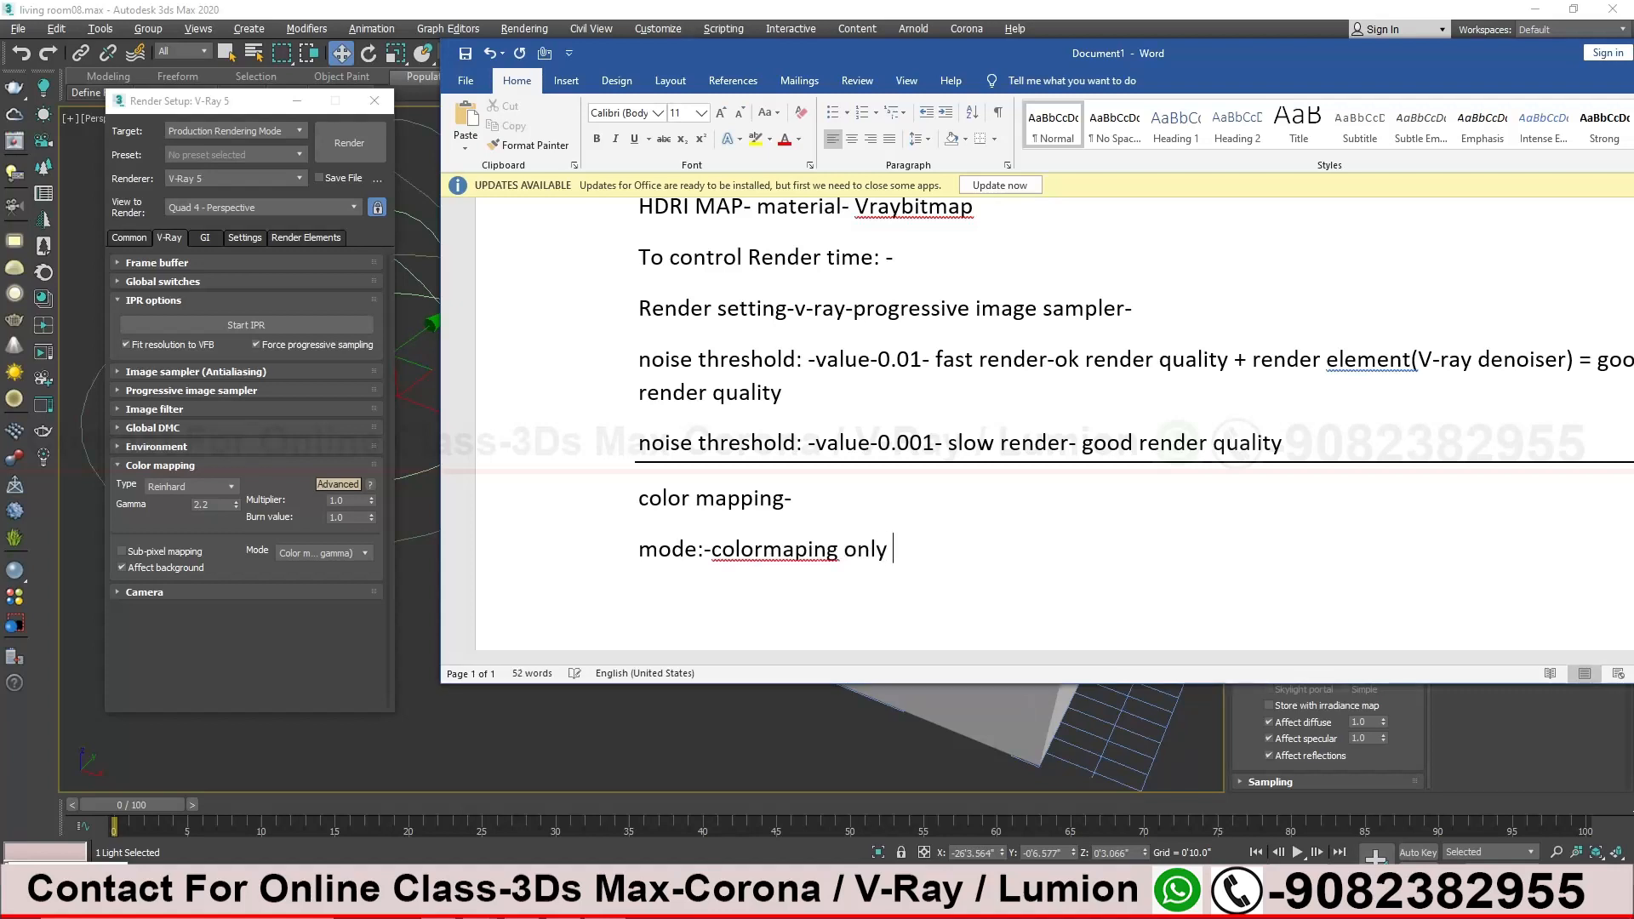
{"action": "type", "text": "no gamma."}
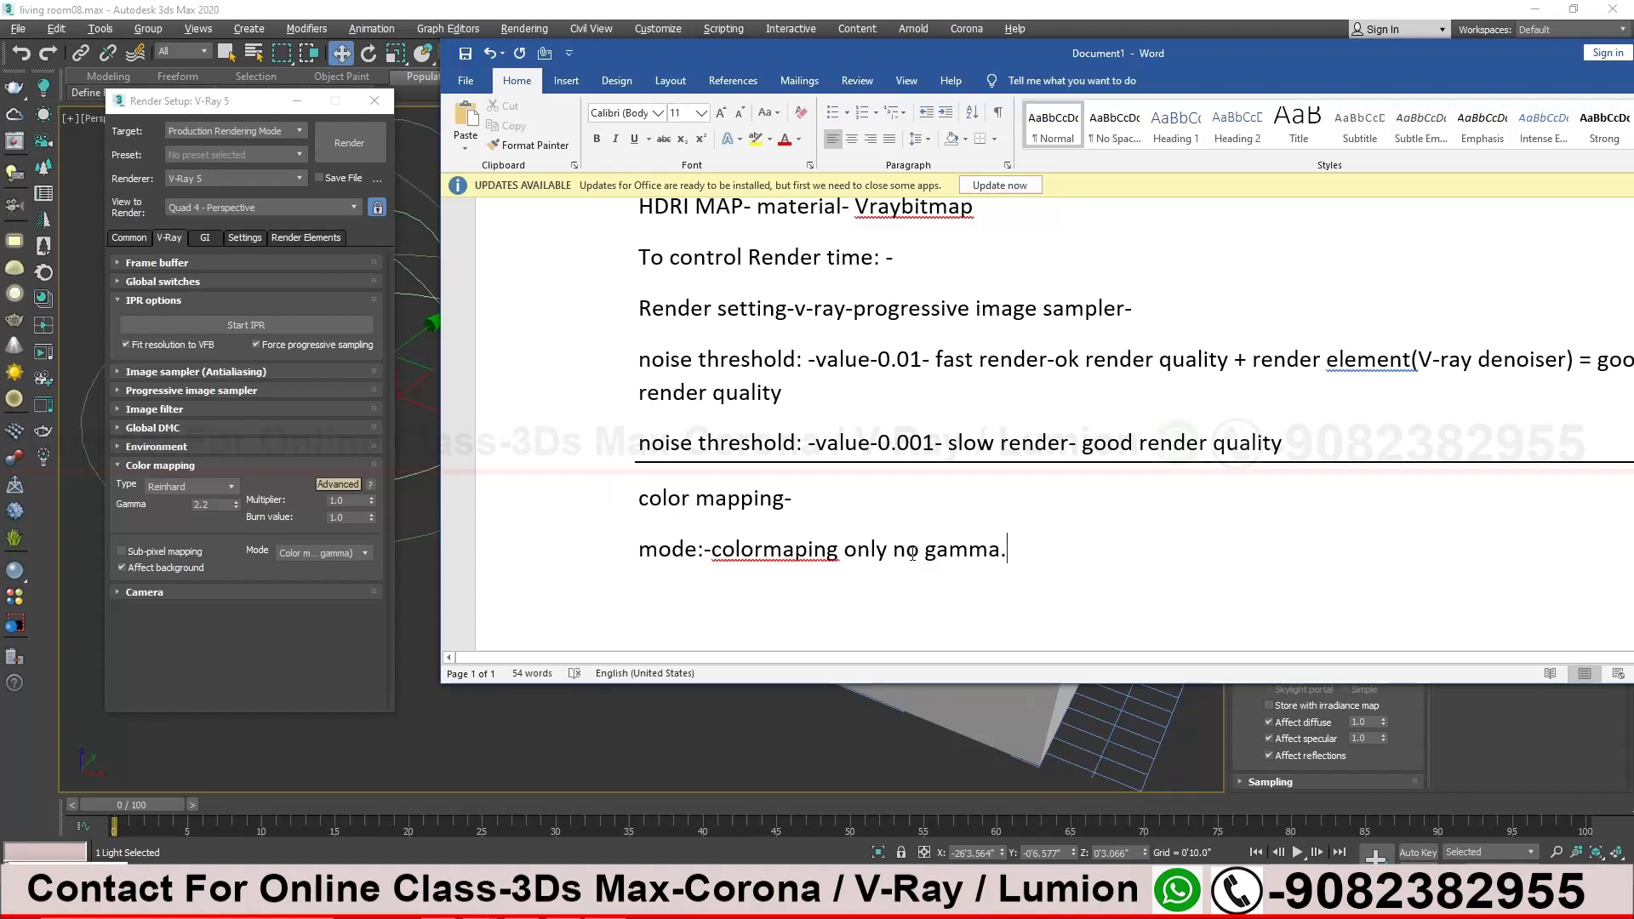
{"action": "left_click_drag", "start_coordinate": [706, 59], "coordinate": [677, 225]}
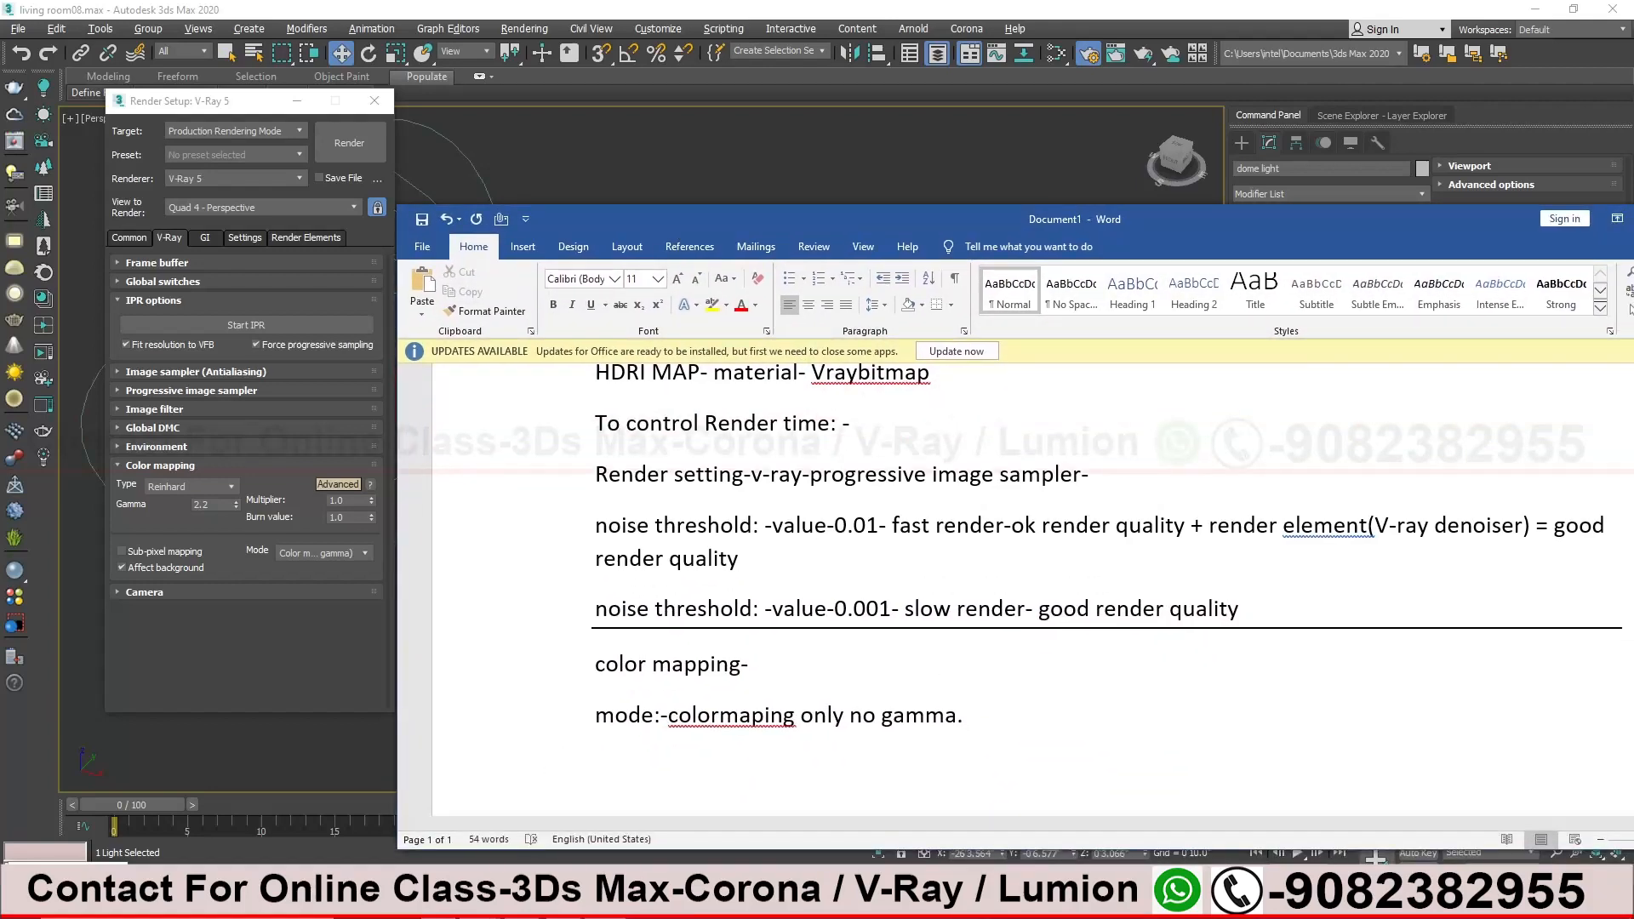
{"action": "left_click_drag", "start_coordinate": [840, 223], "coordinate": [846, 182]}
Switch to Chrome and search Google for "3ds max gamma" in a new tab
{"action": "left_click", "coordinate": [479, 900]}
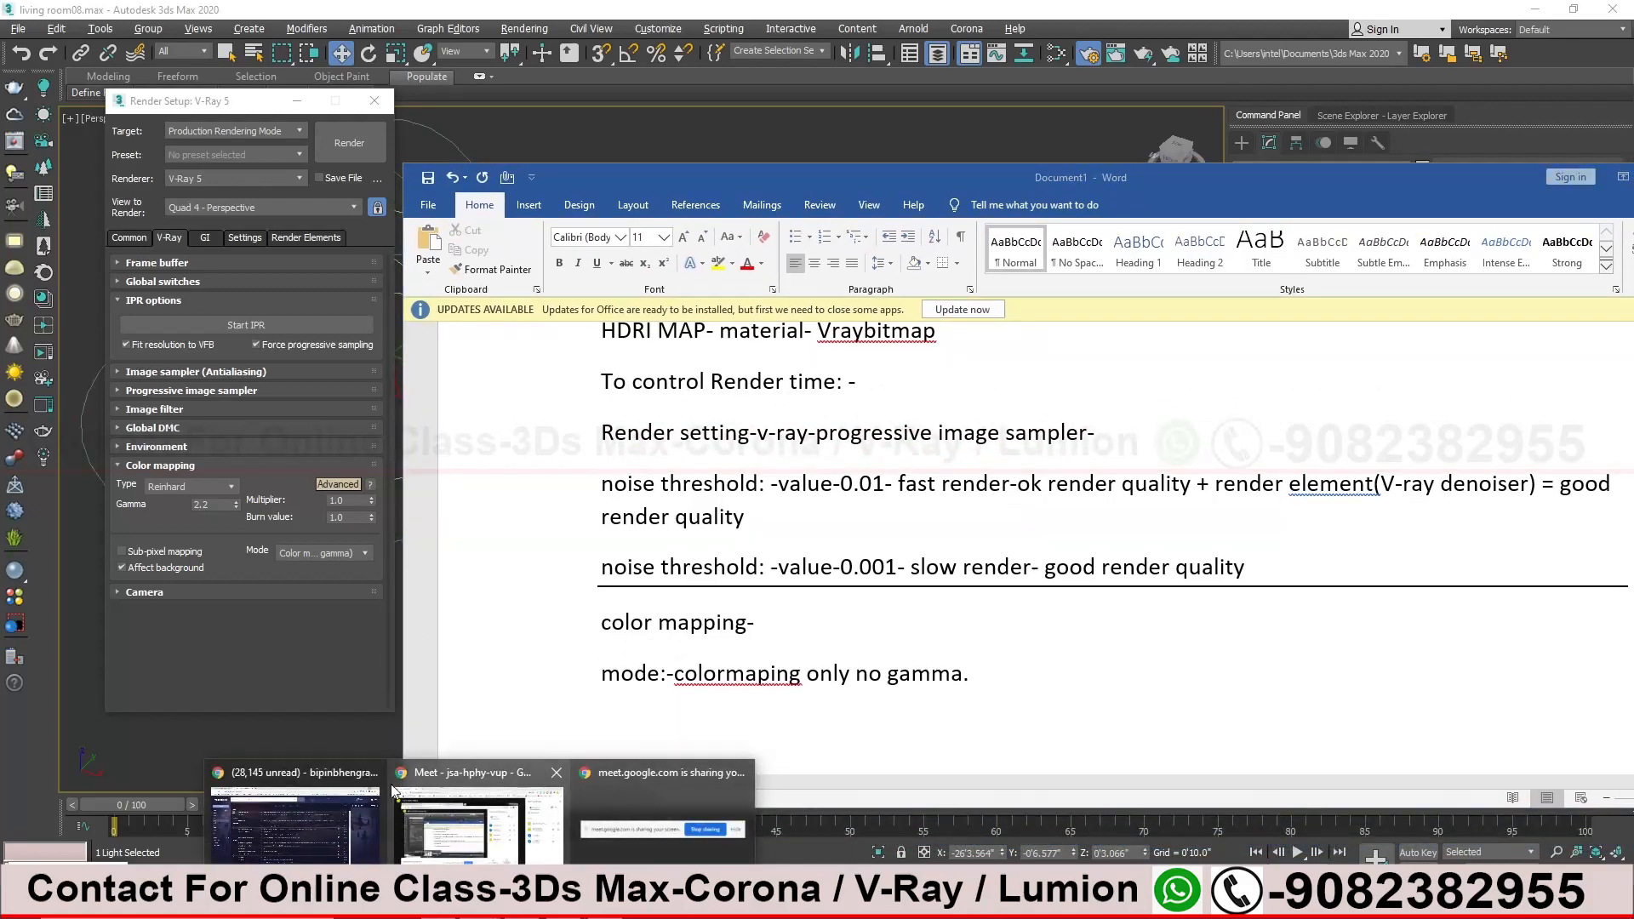
{"action": "left_click", "coordinate": [328, 791]}
{"action": "left_click", "coordinate": [432, 17]}
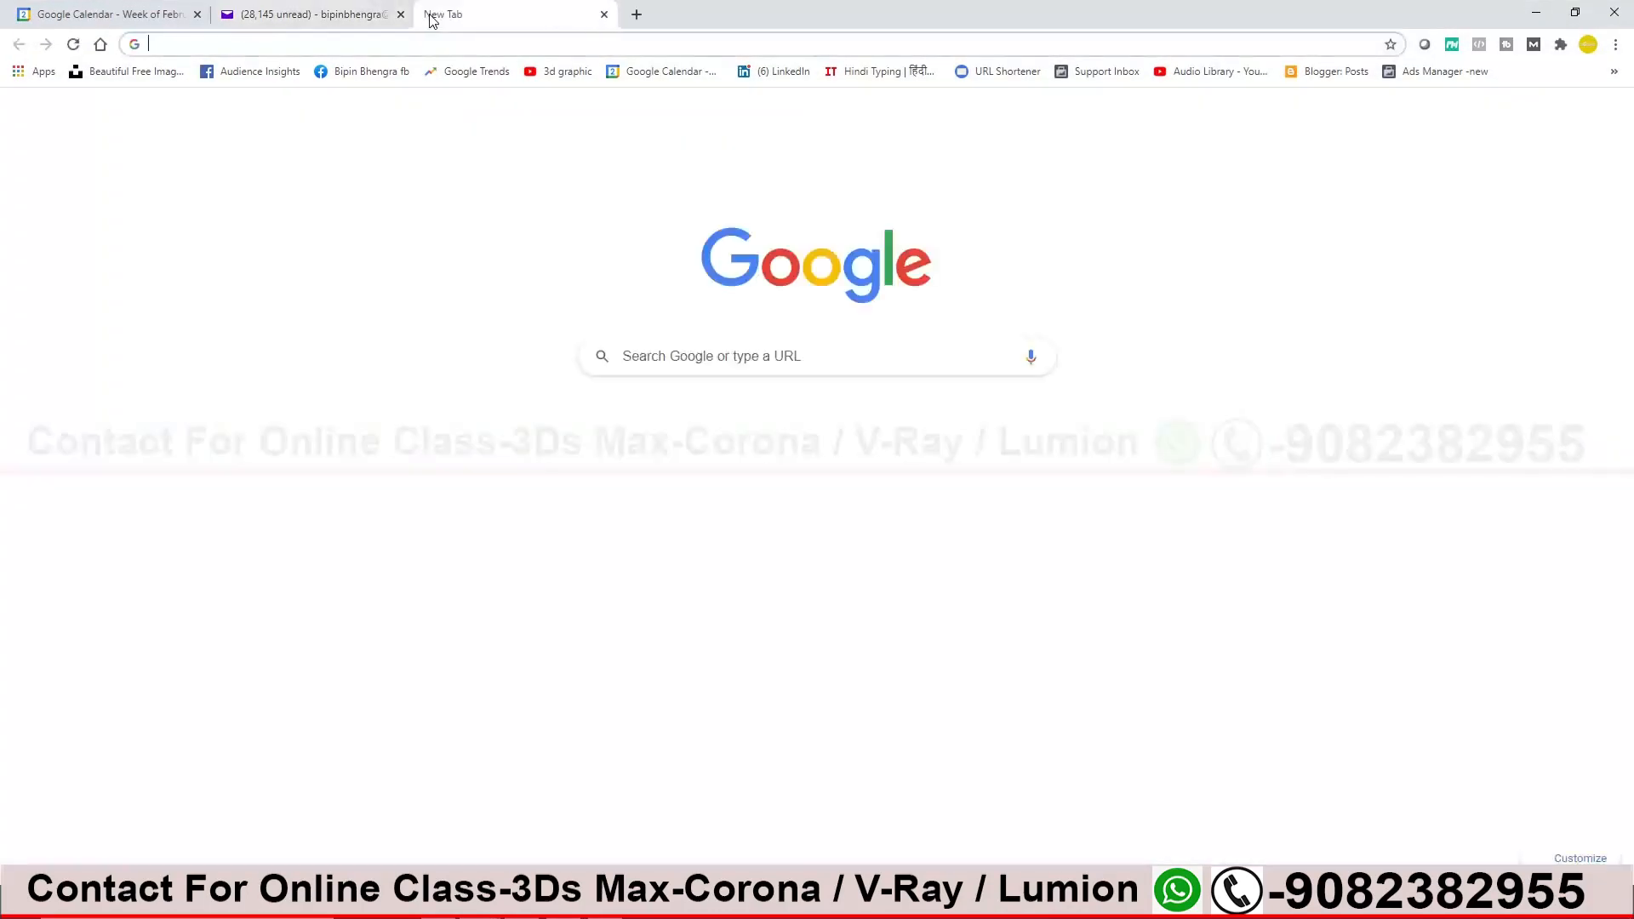
{"action": "left_click", "coordinate": [460, 46]}
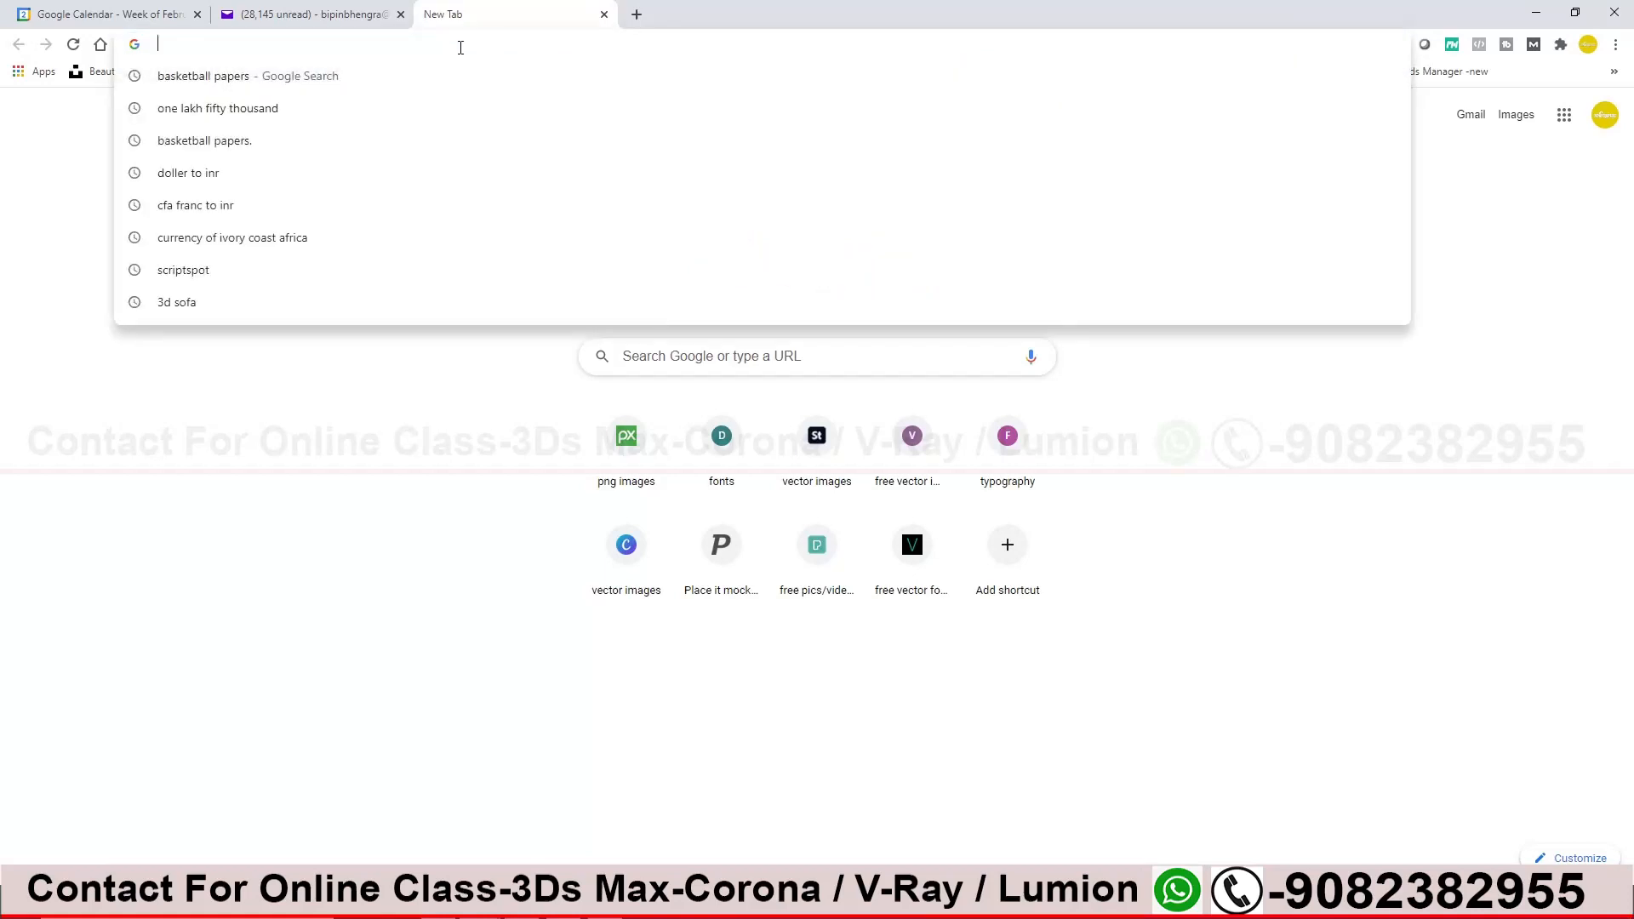
{"action": "type", "text": "3ds max "}
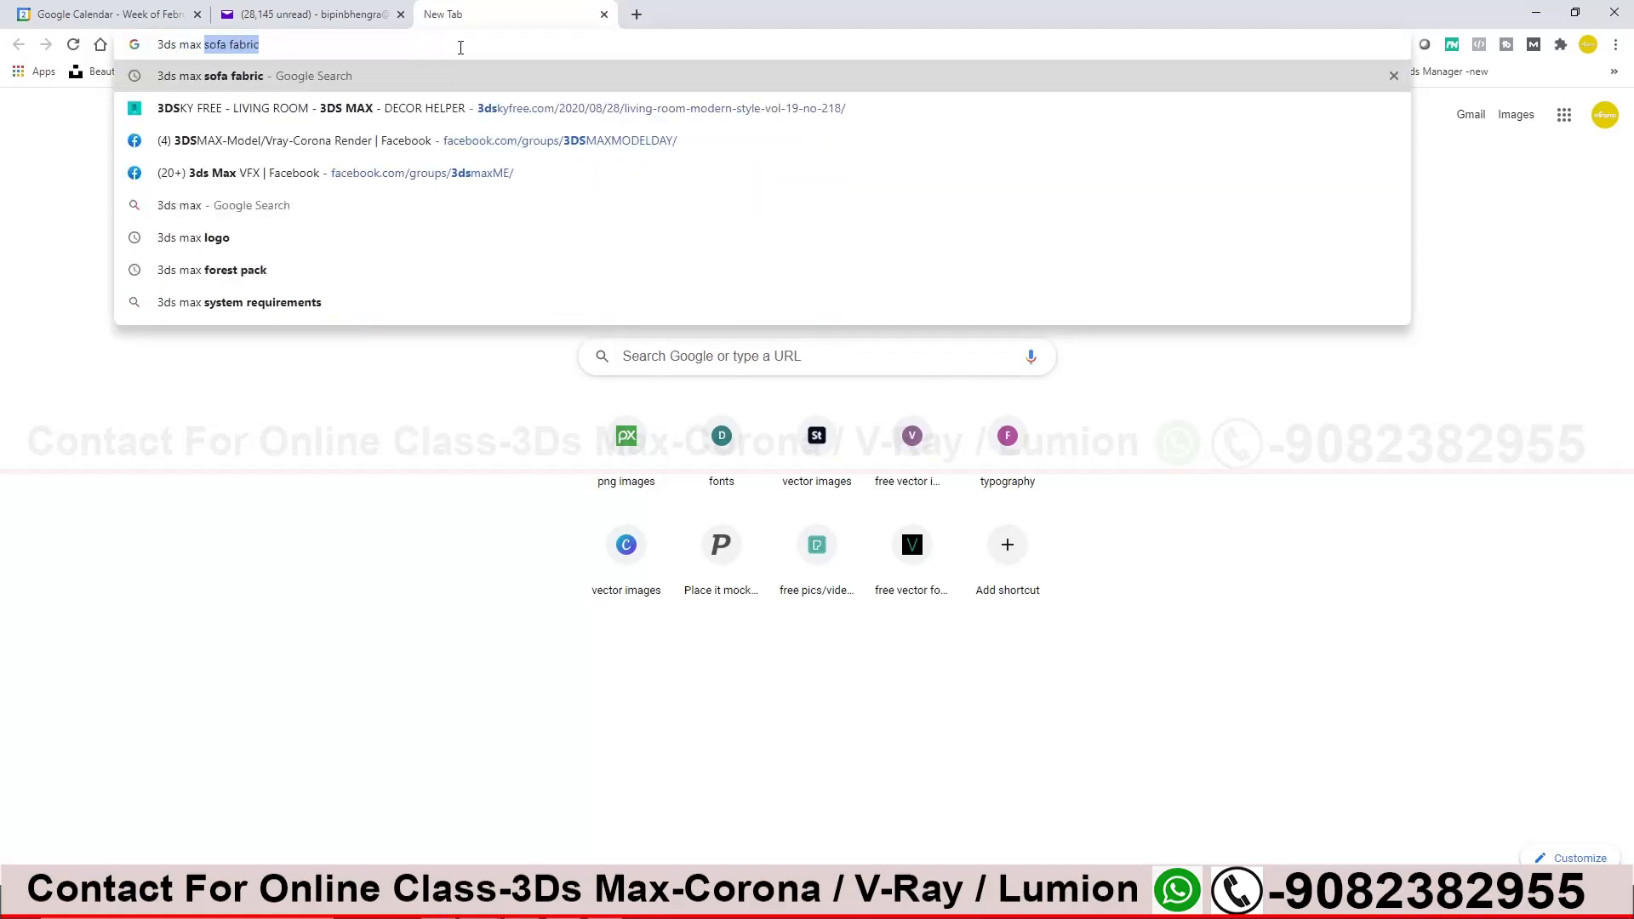
{"action": "type", "text": " gamma"}
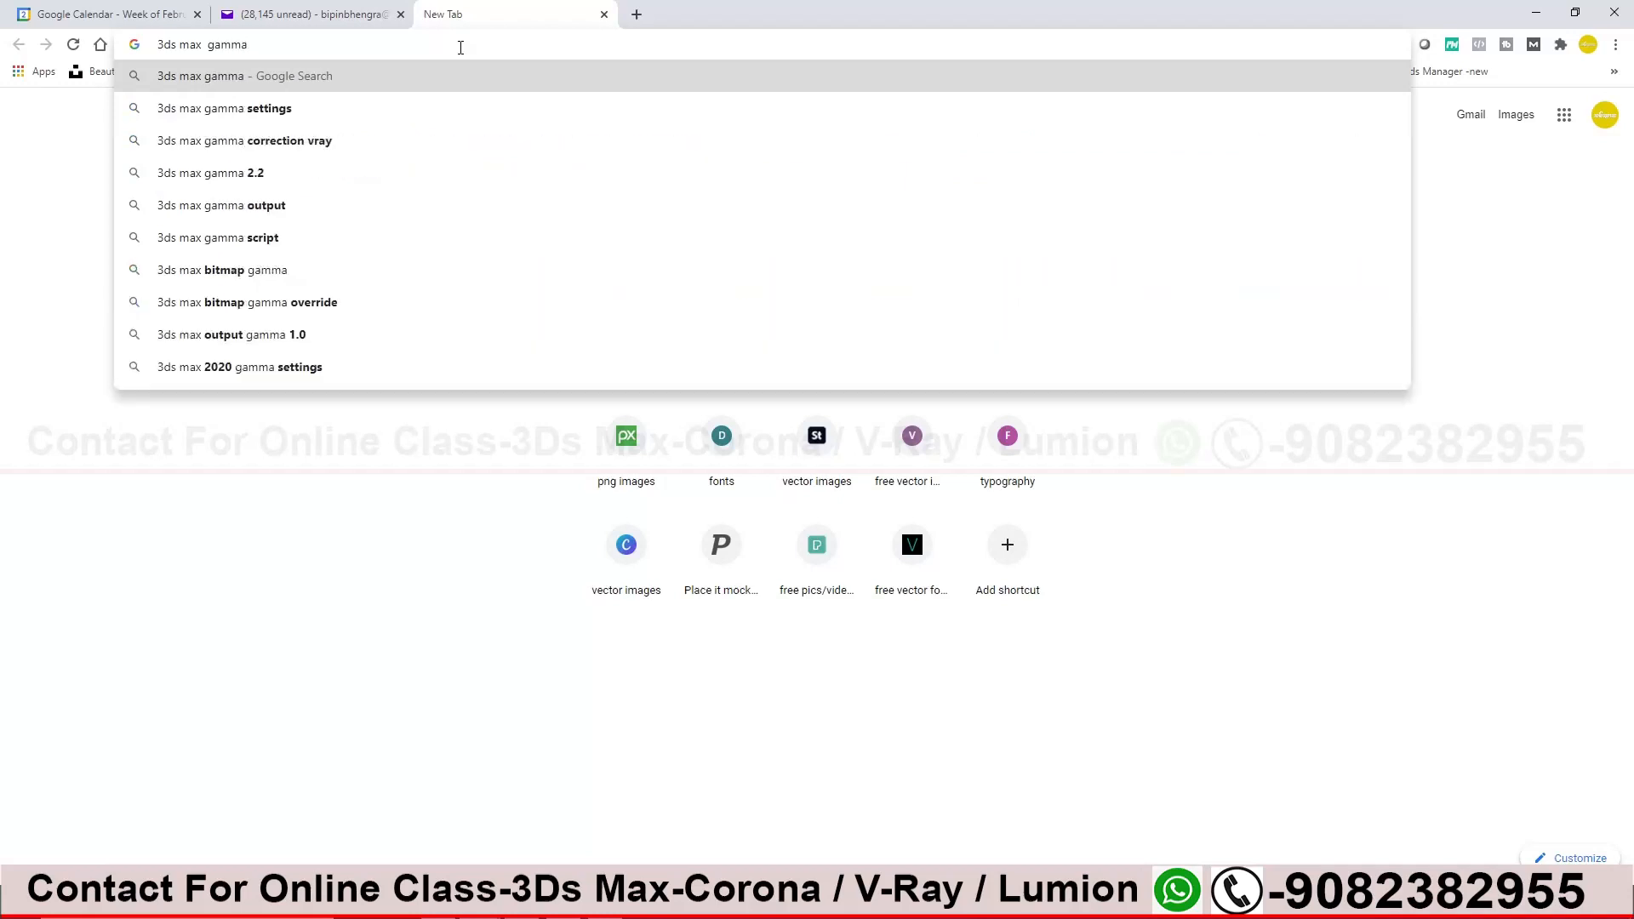
{"action": "key", "text": "Return"}
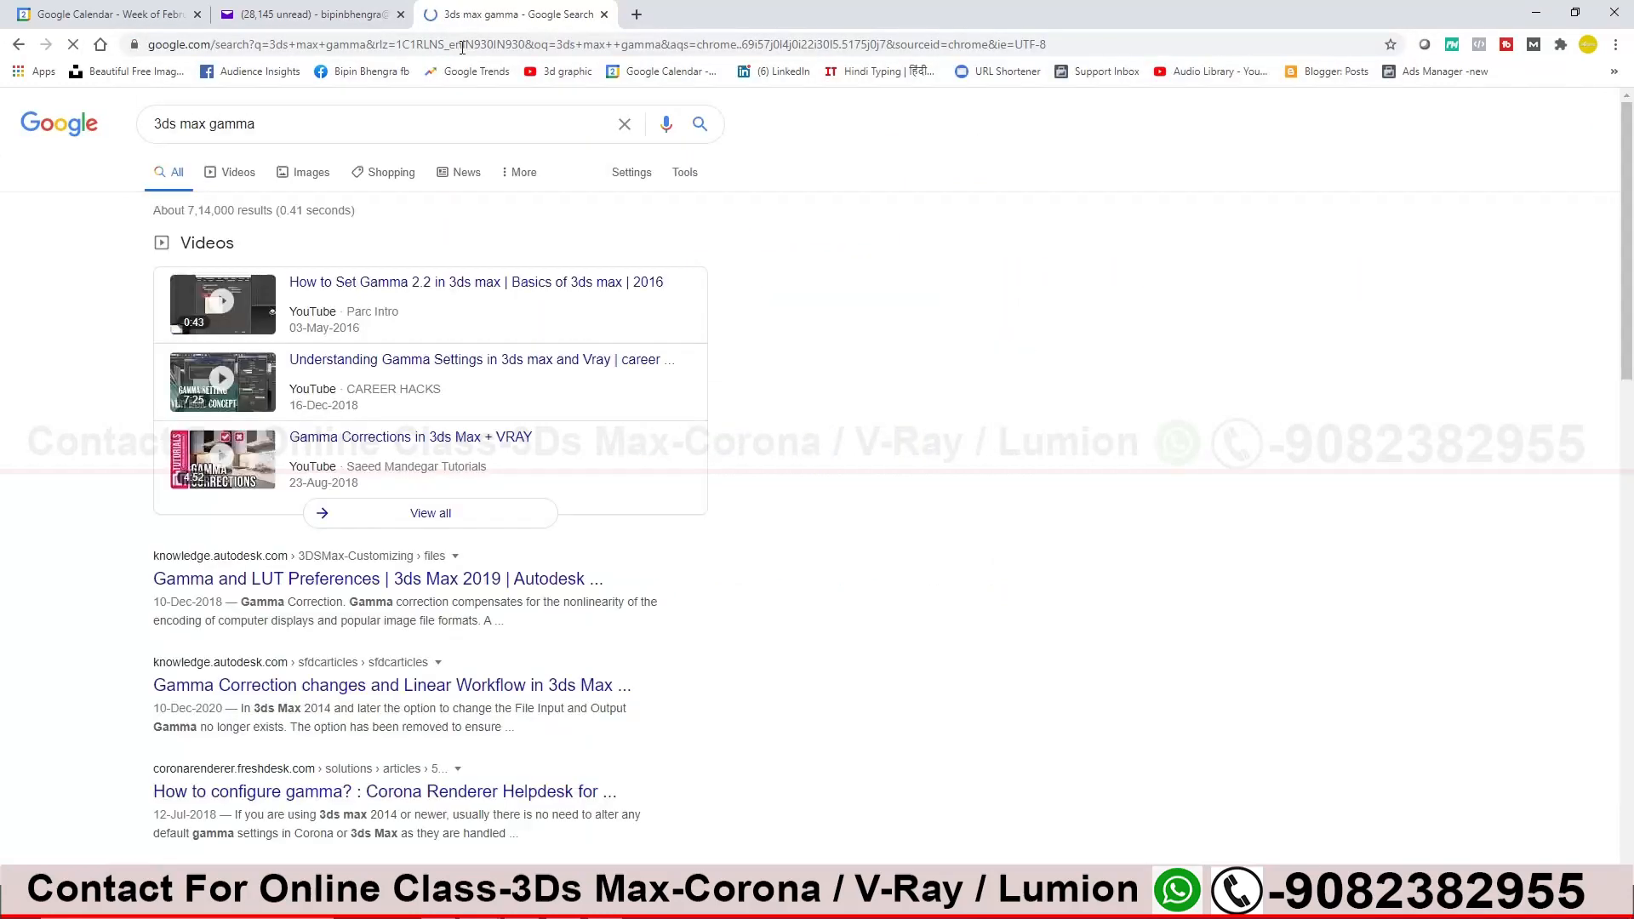
Browse the image results, examine the light and dark room comparison on Lynda's "Understanding 3ds Max gamma correction" page, and minimize the browser
{"action": "left_click", "coordinate": [312, 174]}
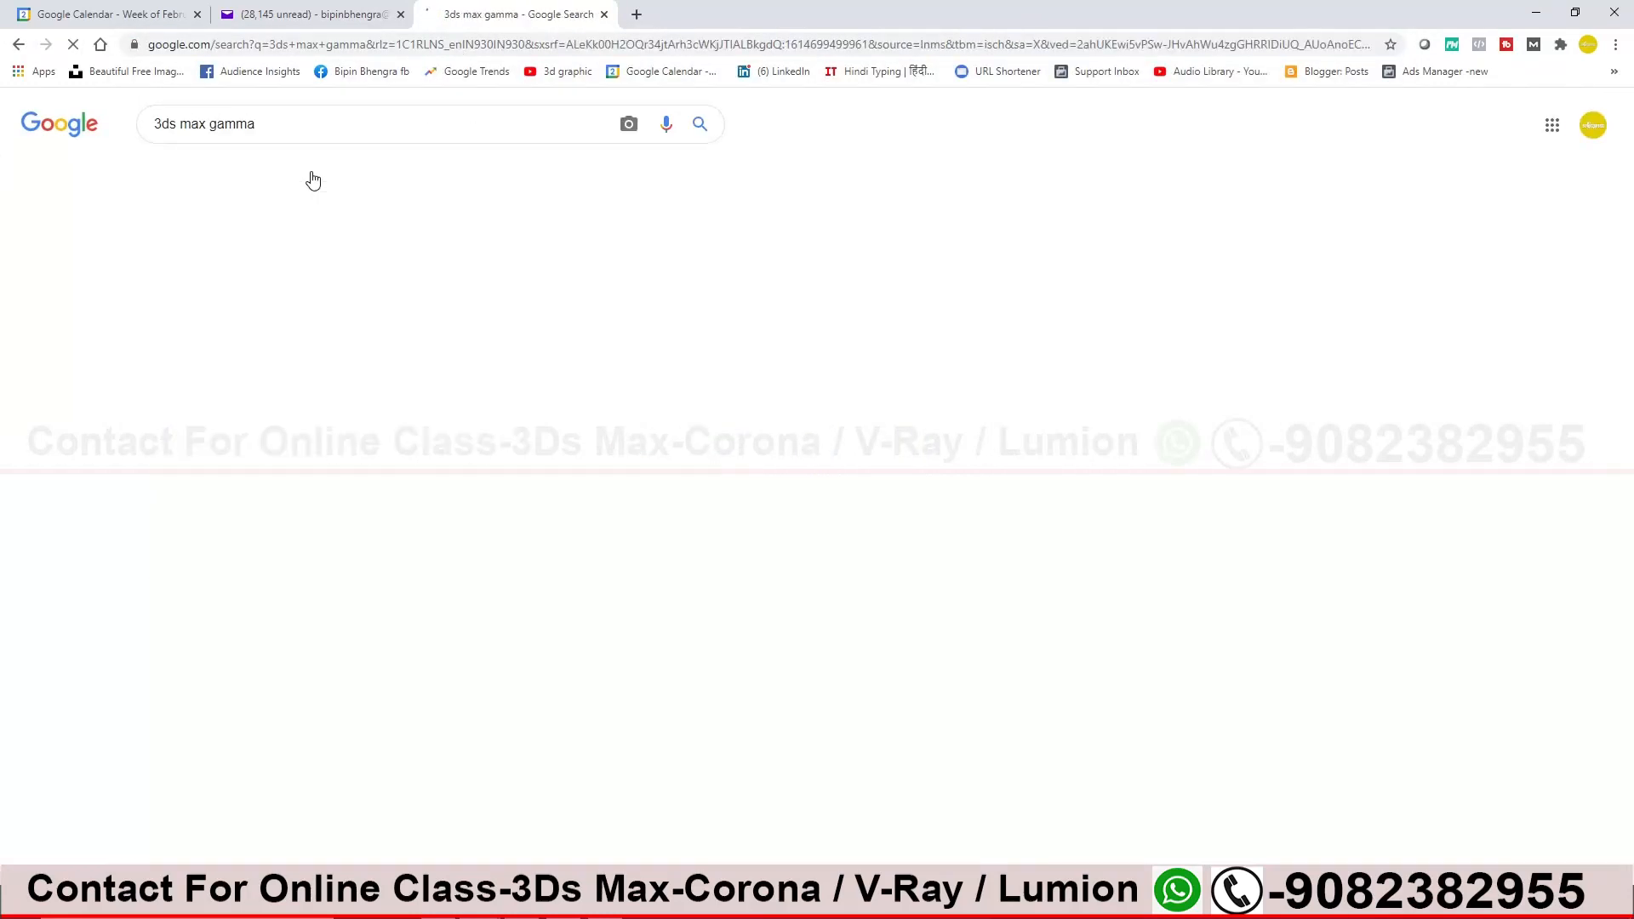
{"action": "scroll", "coordinate": [458, 397], "scroll_direction": "down", "scroll_amount": 2}
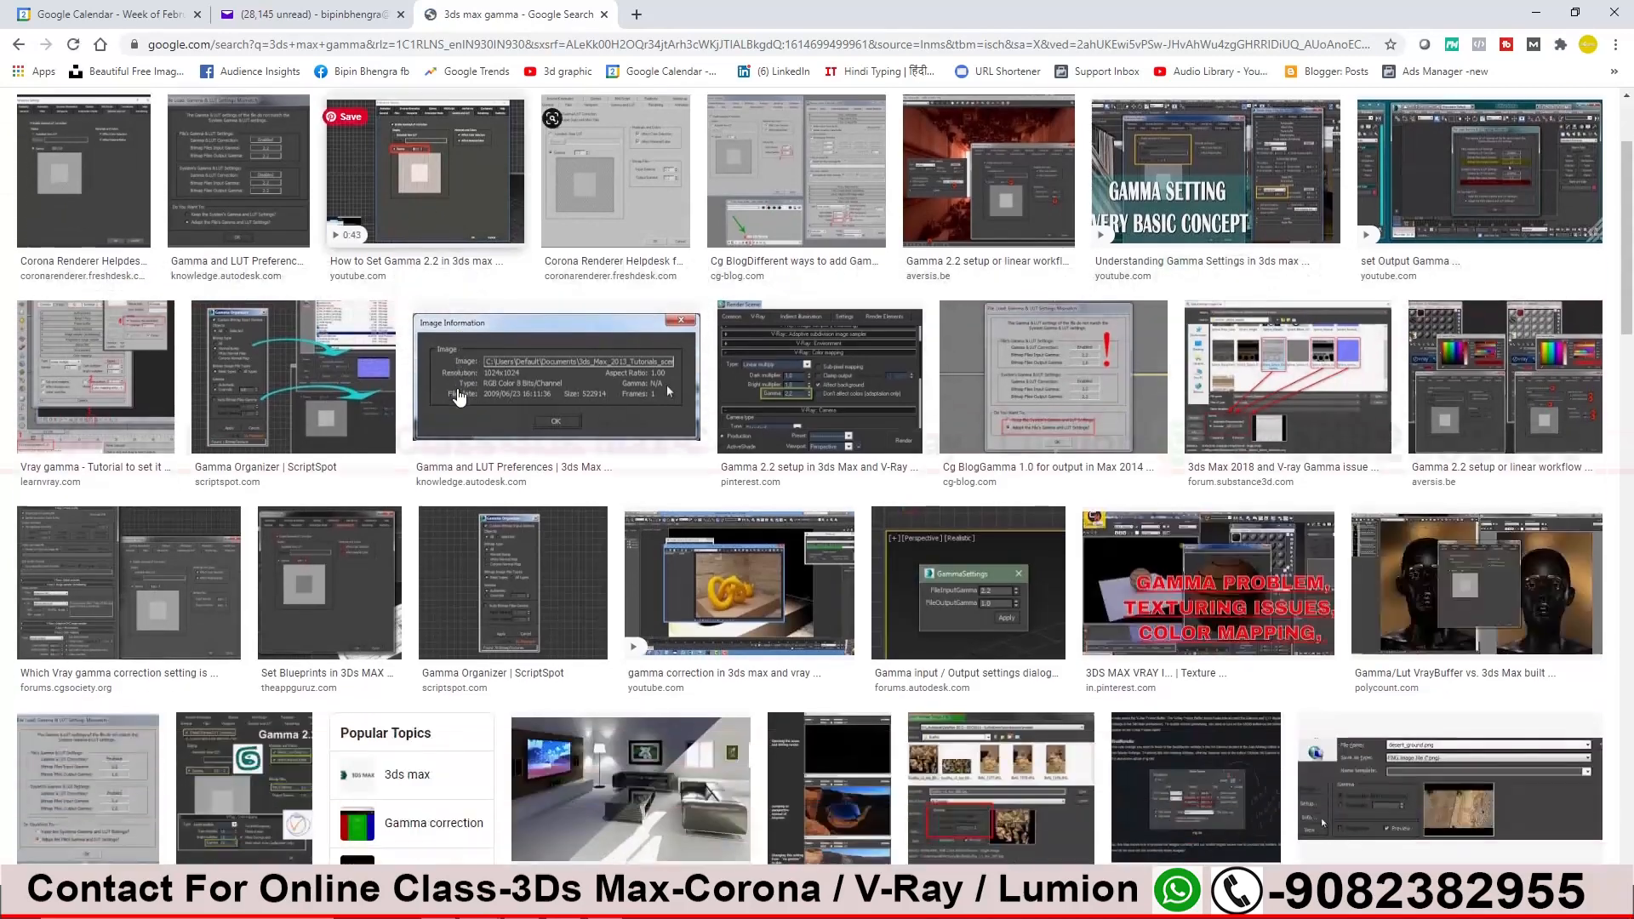
{"action": "scroll", "coordinate": [458, 397], "scroll_direction": "down", "scroll_amount": 1}
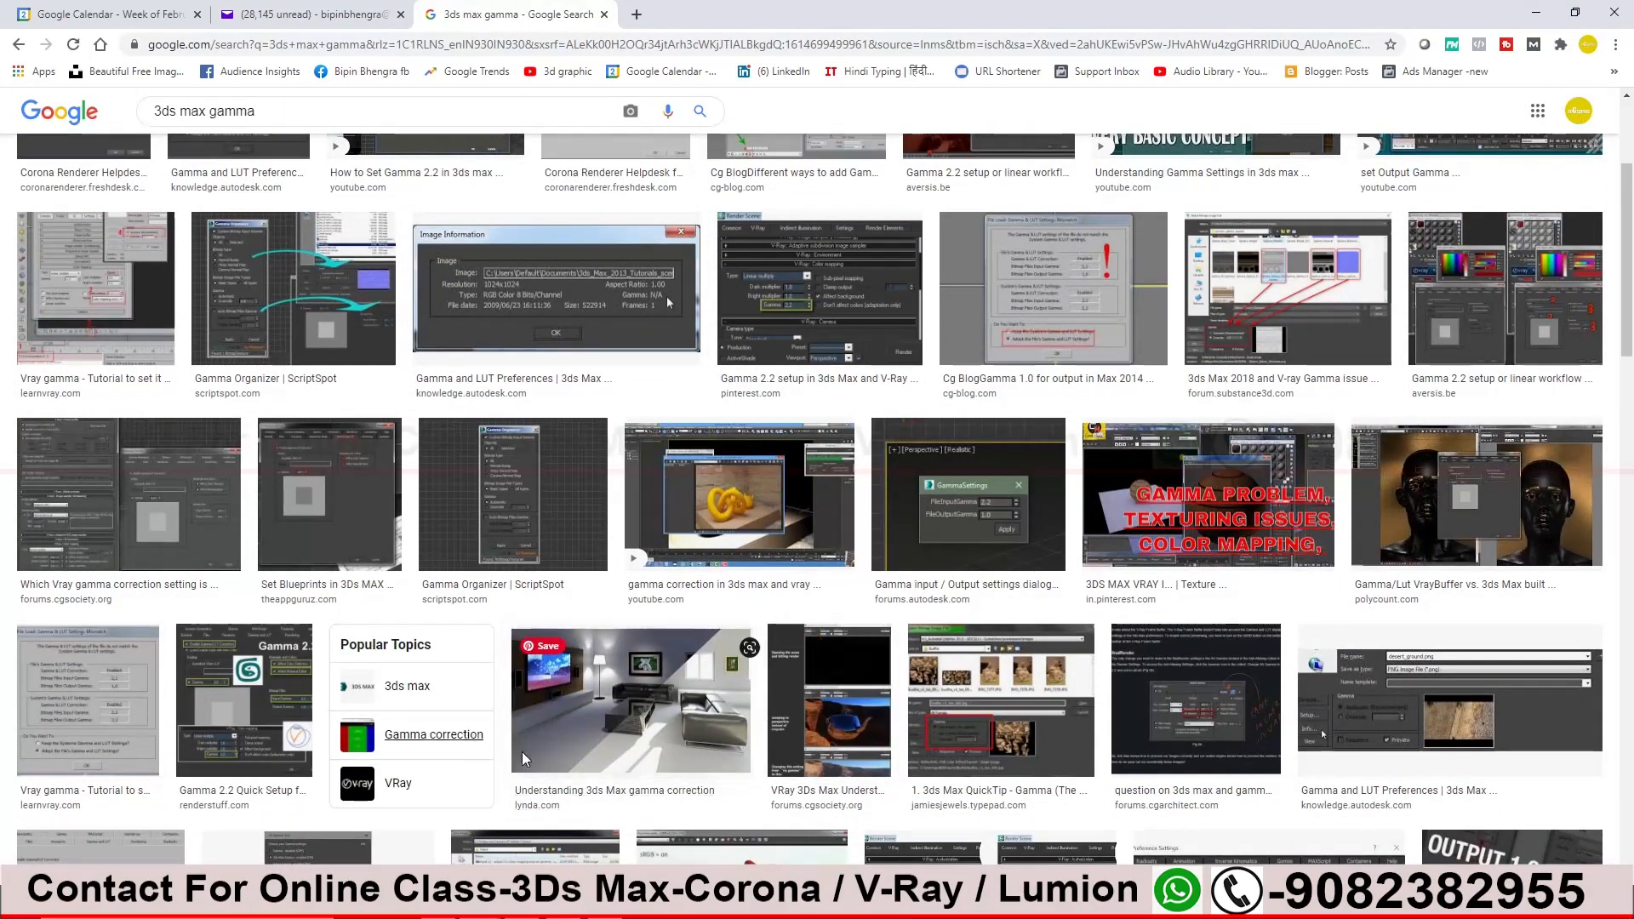
{"action": "scroll", "coordinate": [800, 739], "scroll_direction": "down", "scroll_amount": 4}
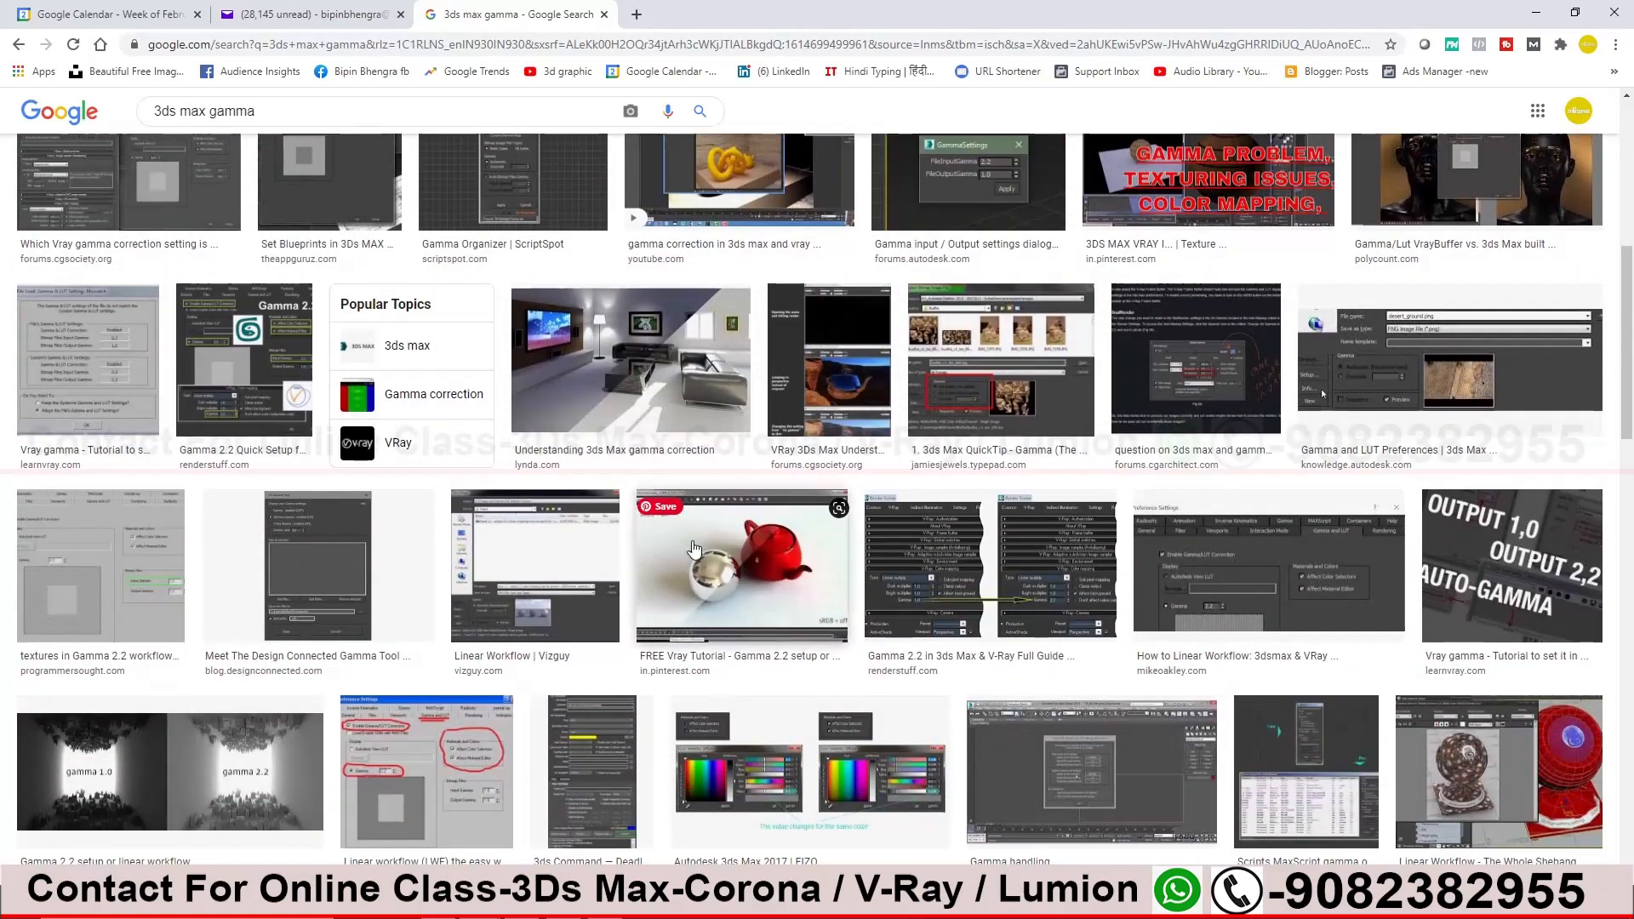
{"action": "left_click", "coordinate": [666, 371]}
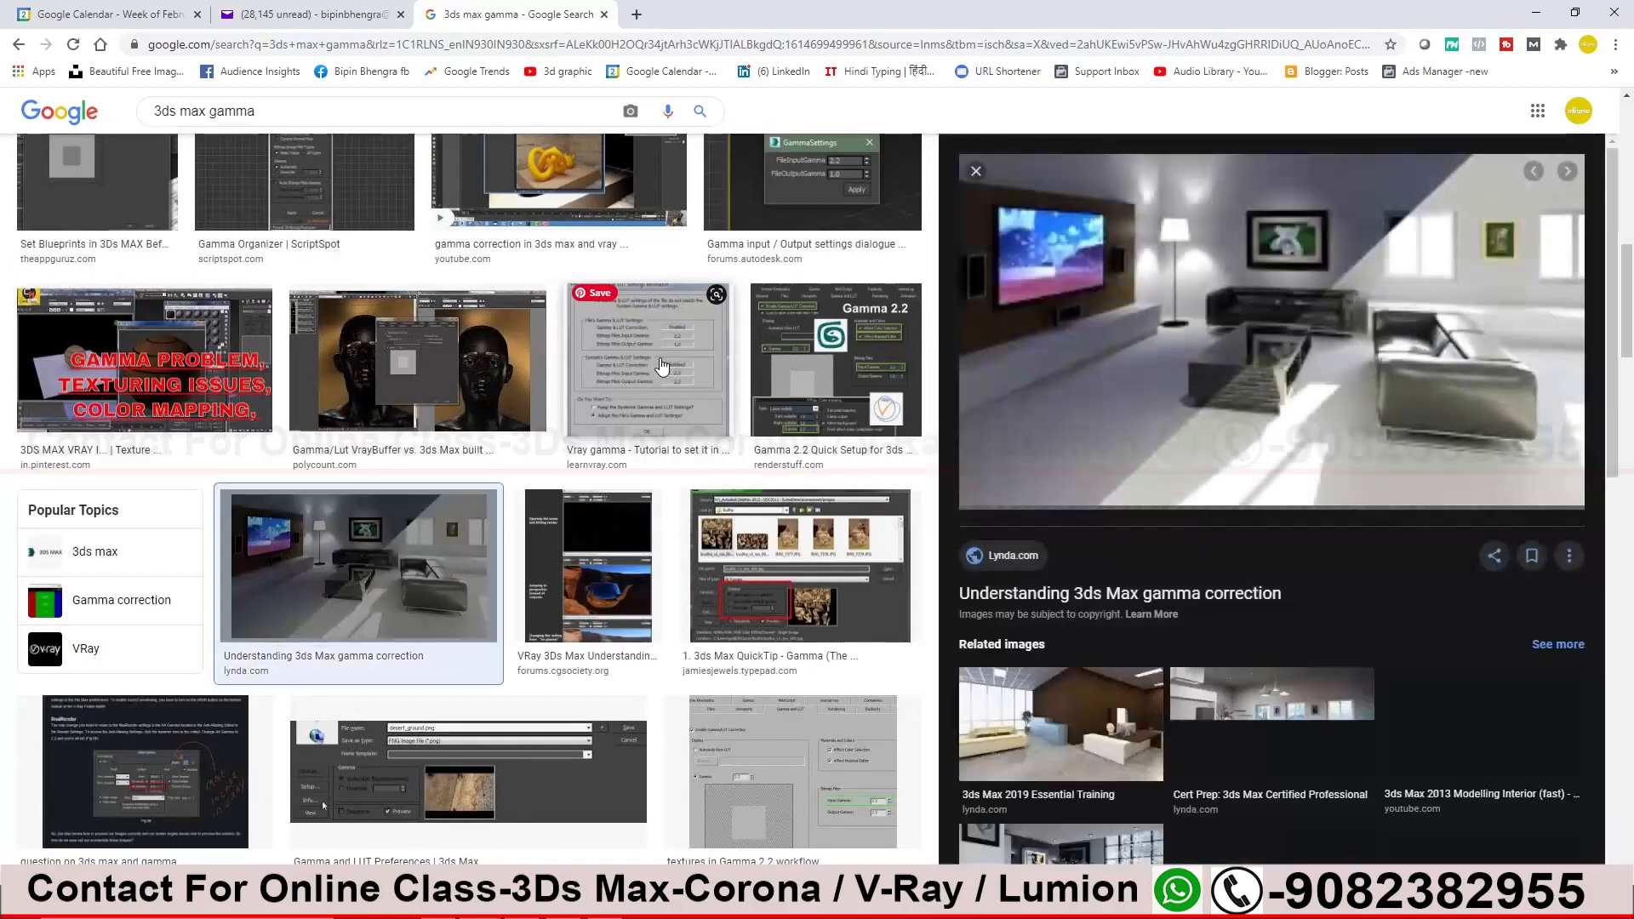
{"action": "left_click", "coordinate": [1306, 405]}
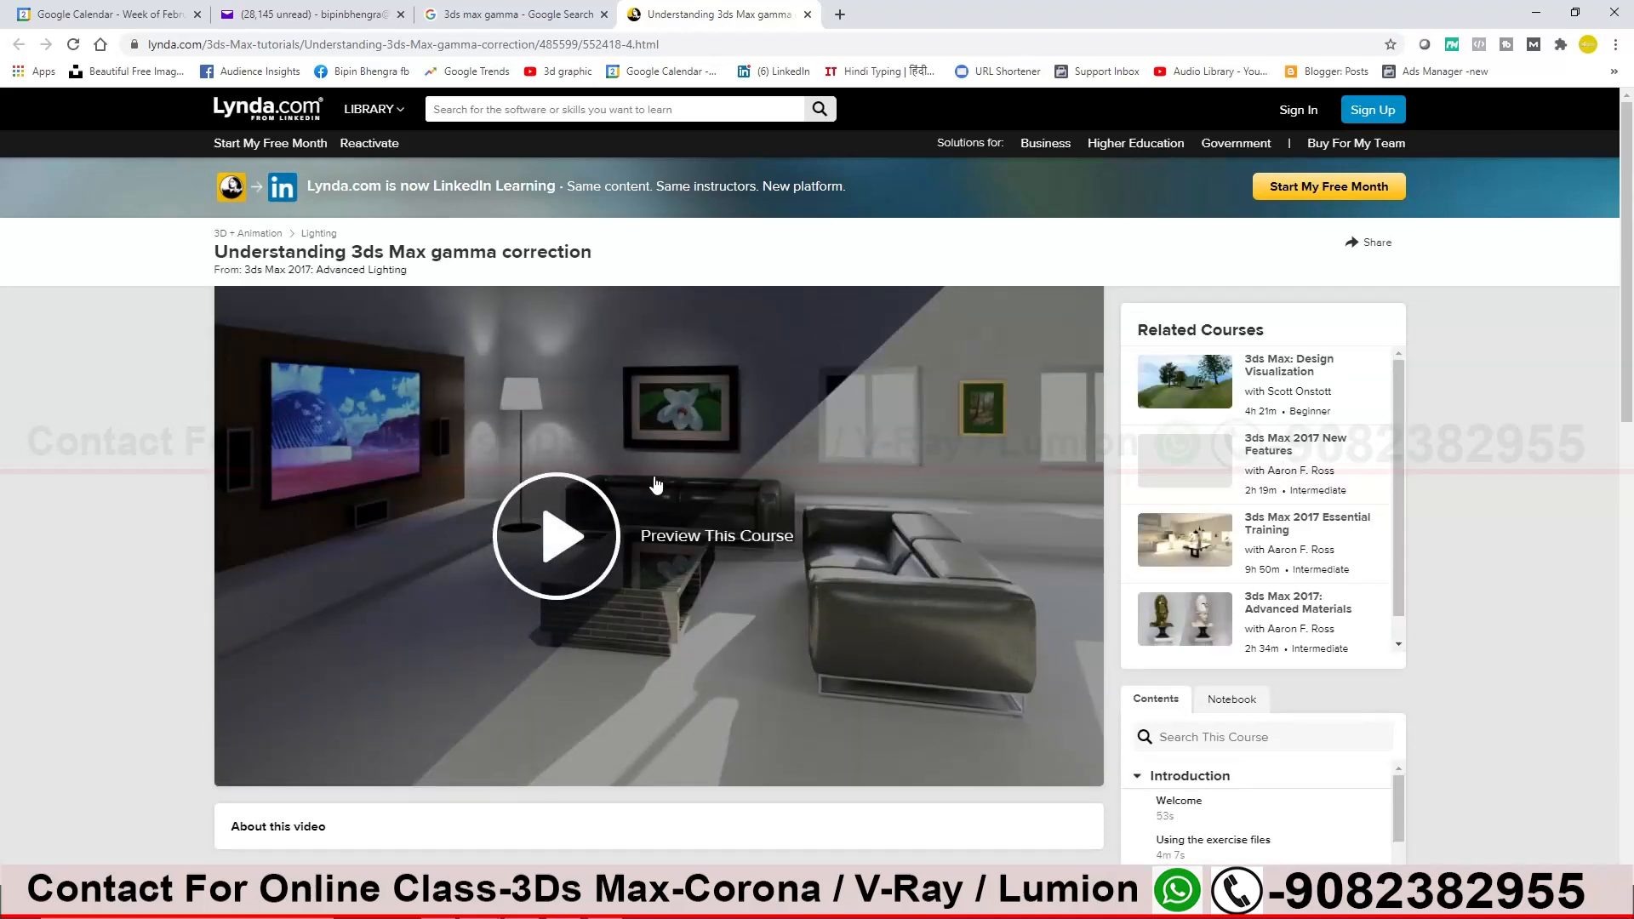
{"action": "scroll", "coordinate": [885, 497], "scroll_direction": "down", "scroll_amount": 2}
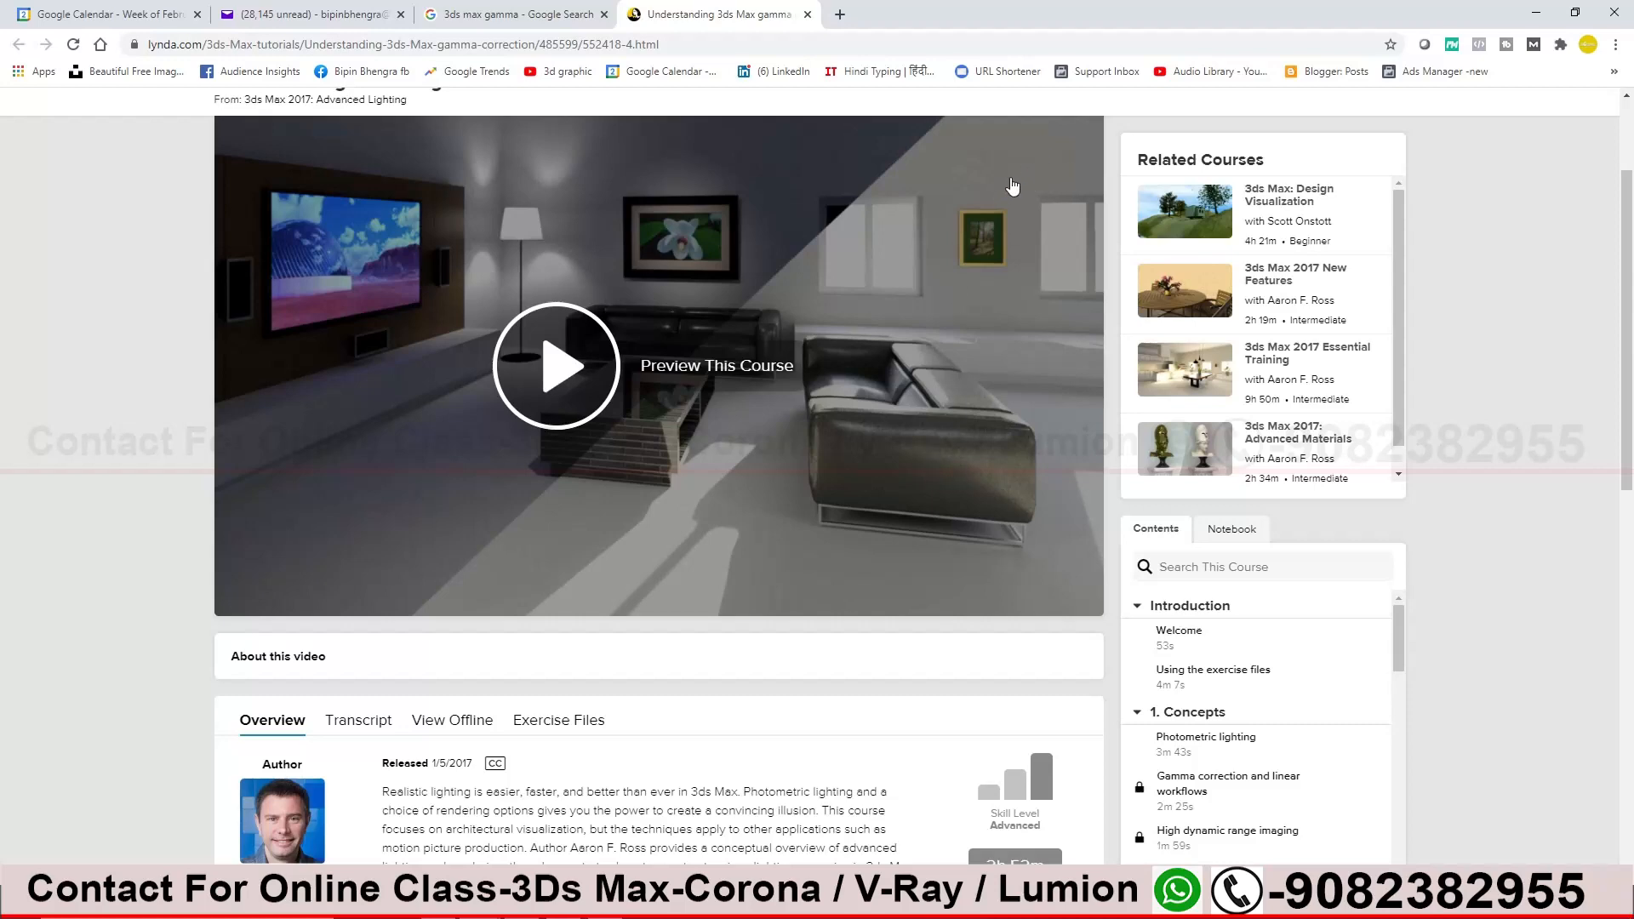
{"action": "left_click", "coordinate": [1535, 14]}
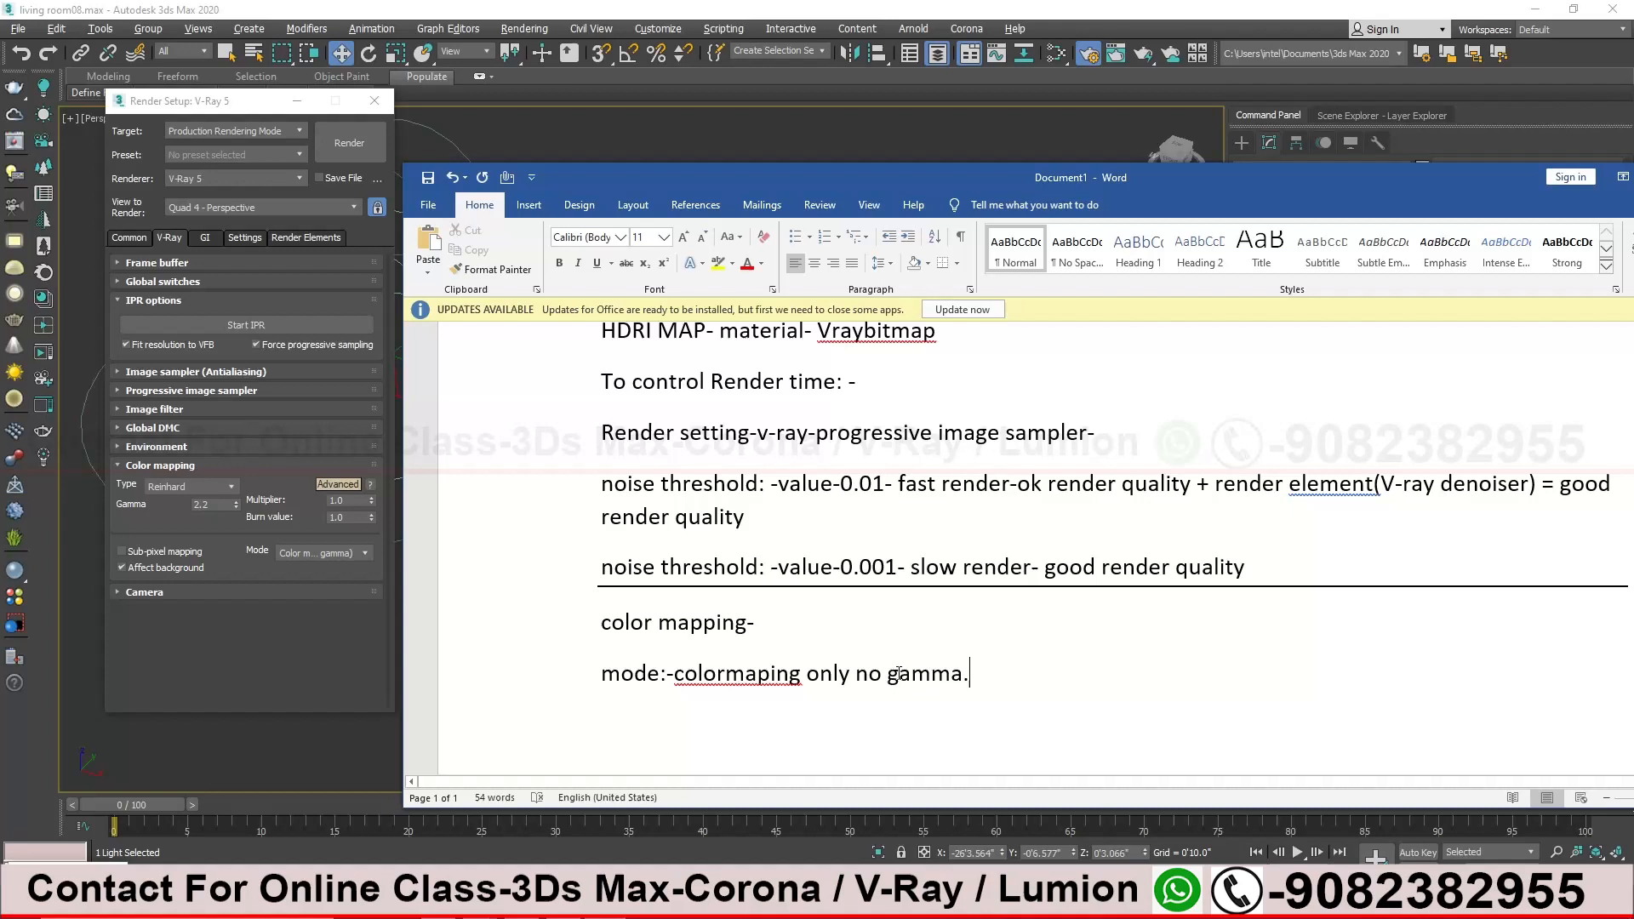
{"action": "left_click_drag", "start_coordinate": [957, 677], "coordinate": [808, 676]}
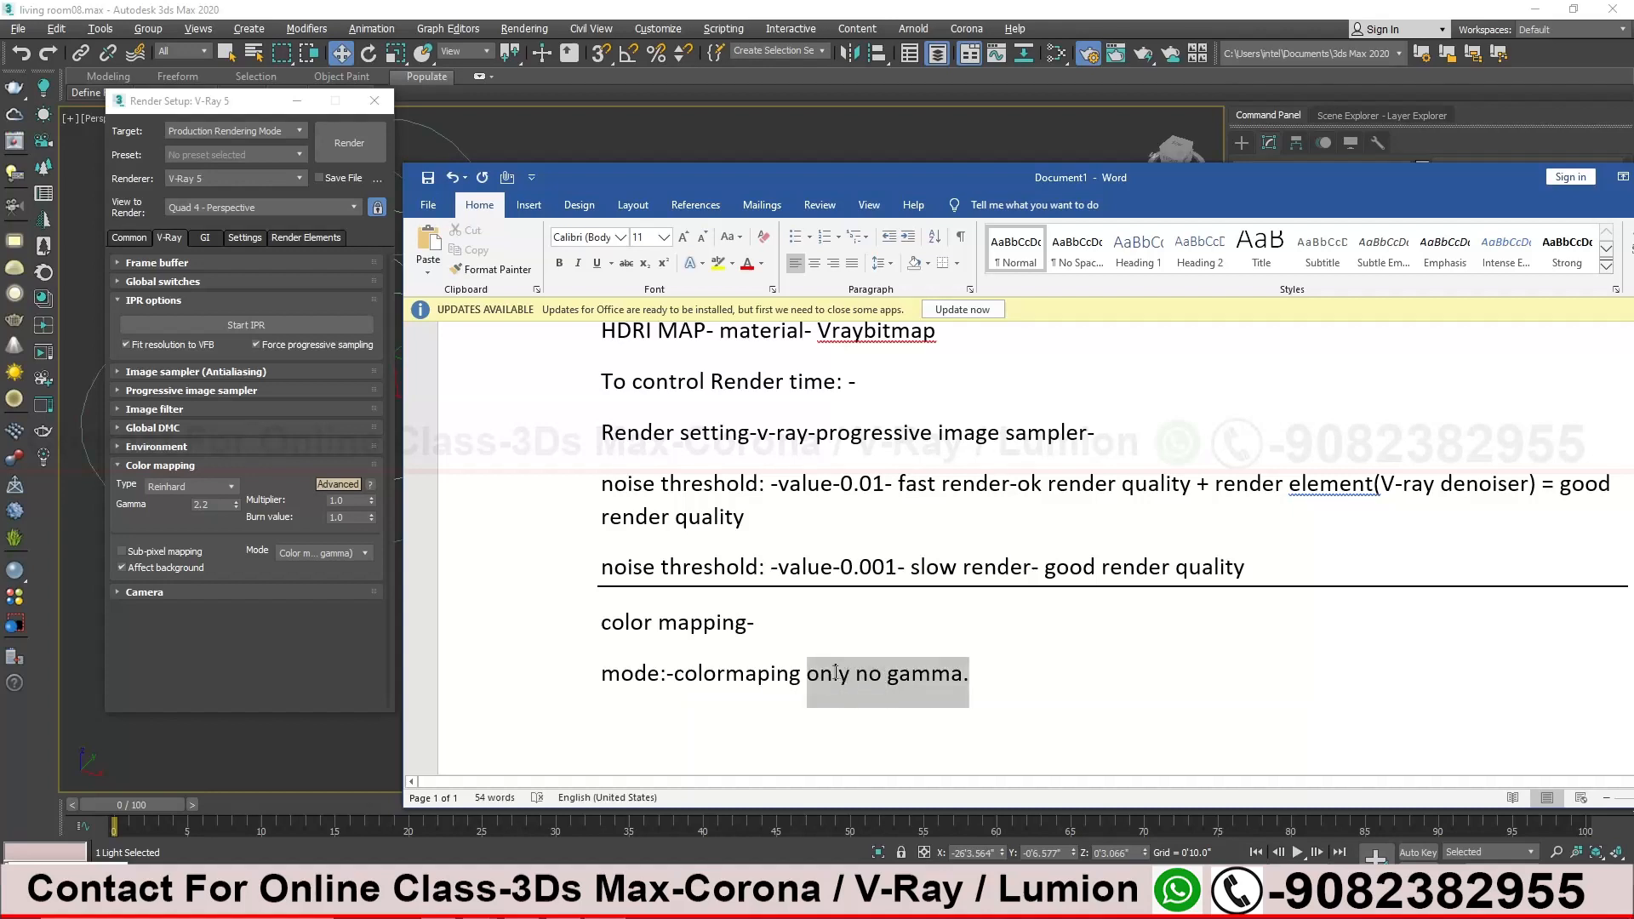
{"action": "key", "text": "Down"}
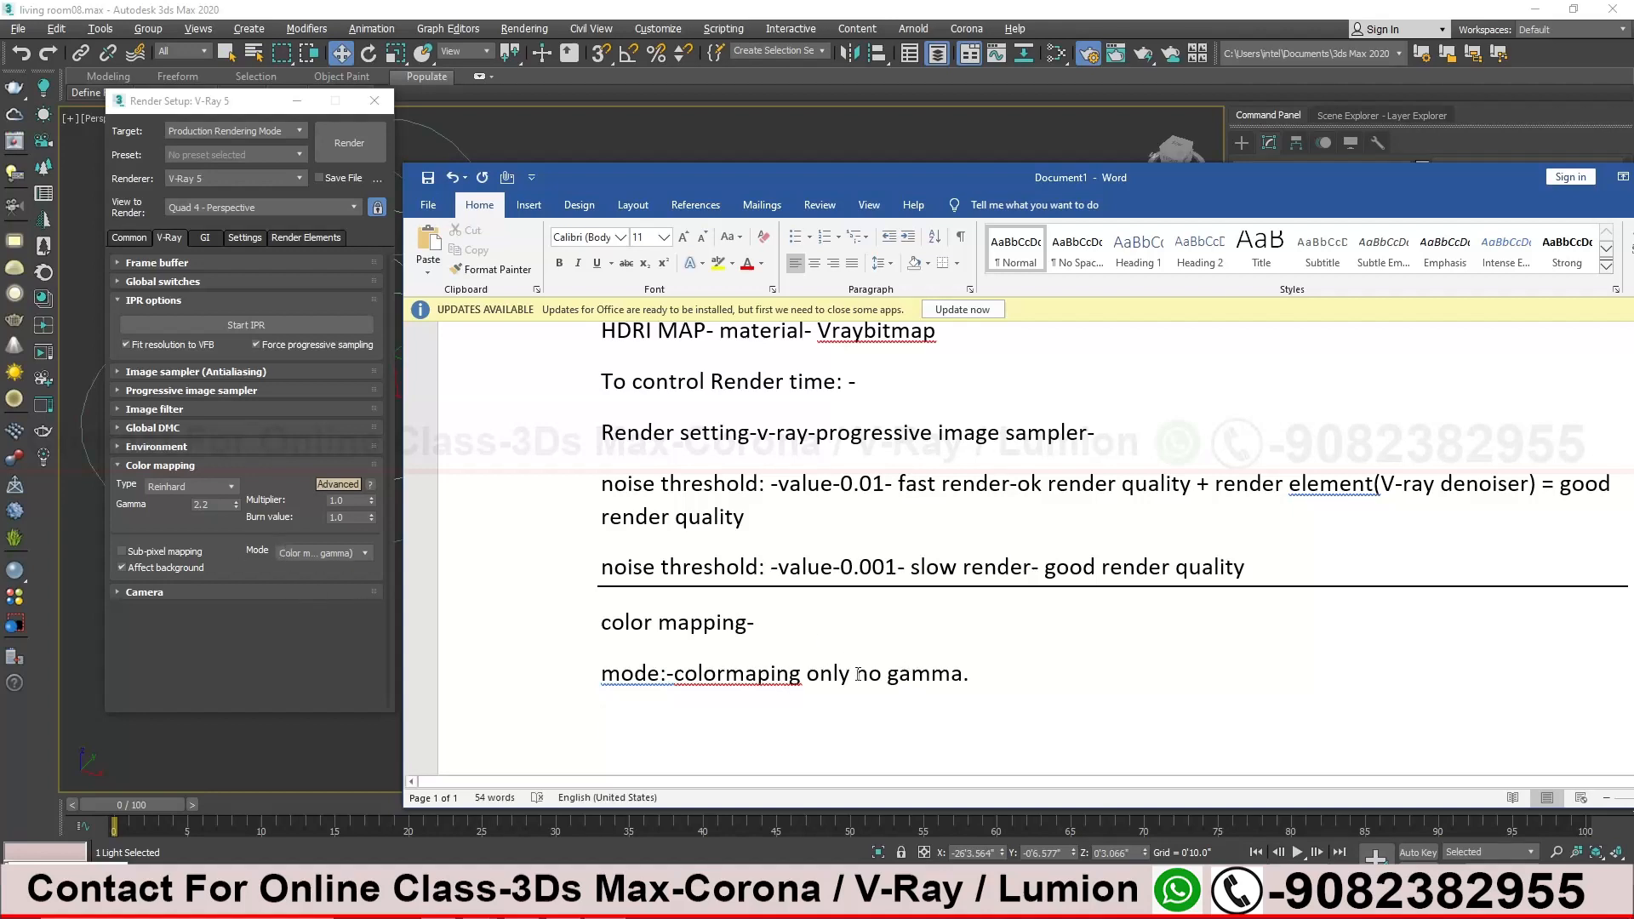
Switch back to 3ds Max, collapse the color mapping settings and enable auto white balance in the V-Ray camera settings
{"action": "left_click", "coordinate": [199, 629]}
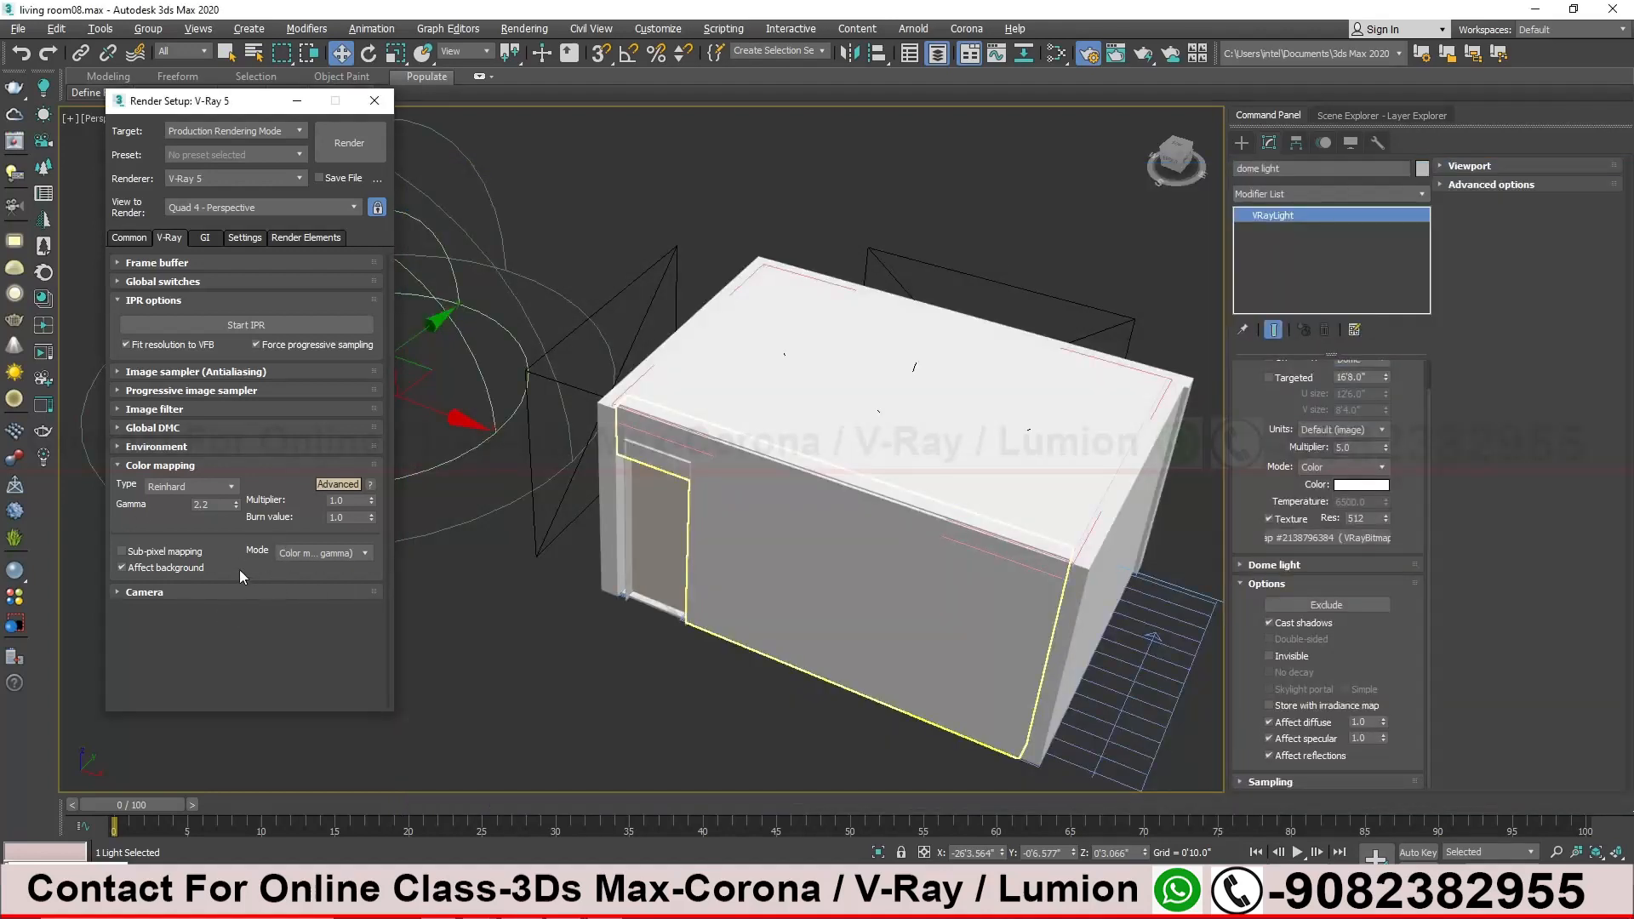
{"action": "left_click", "coordinate": [149, 466]}
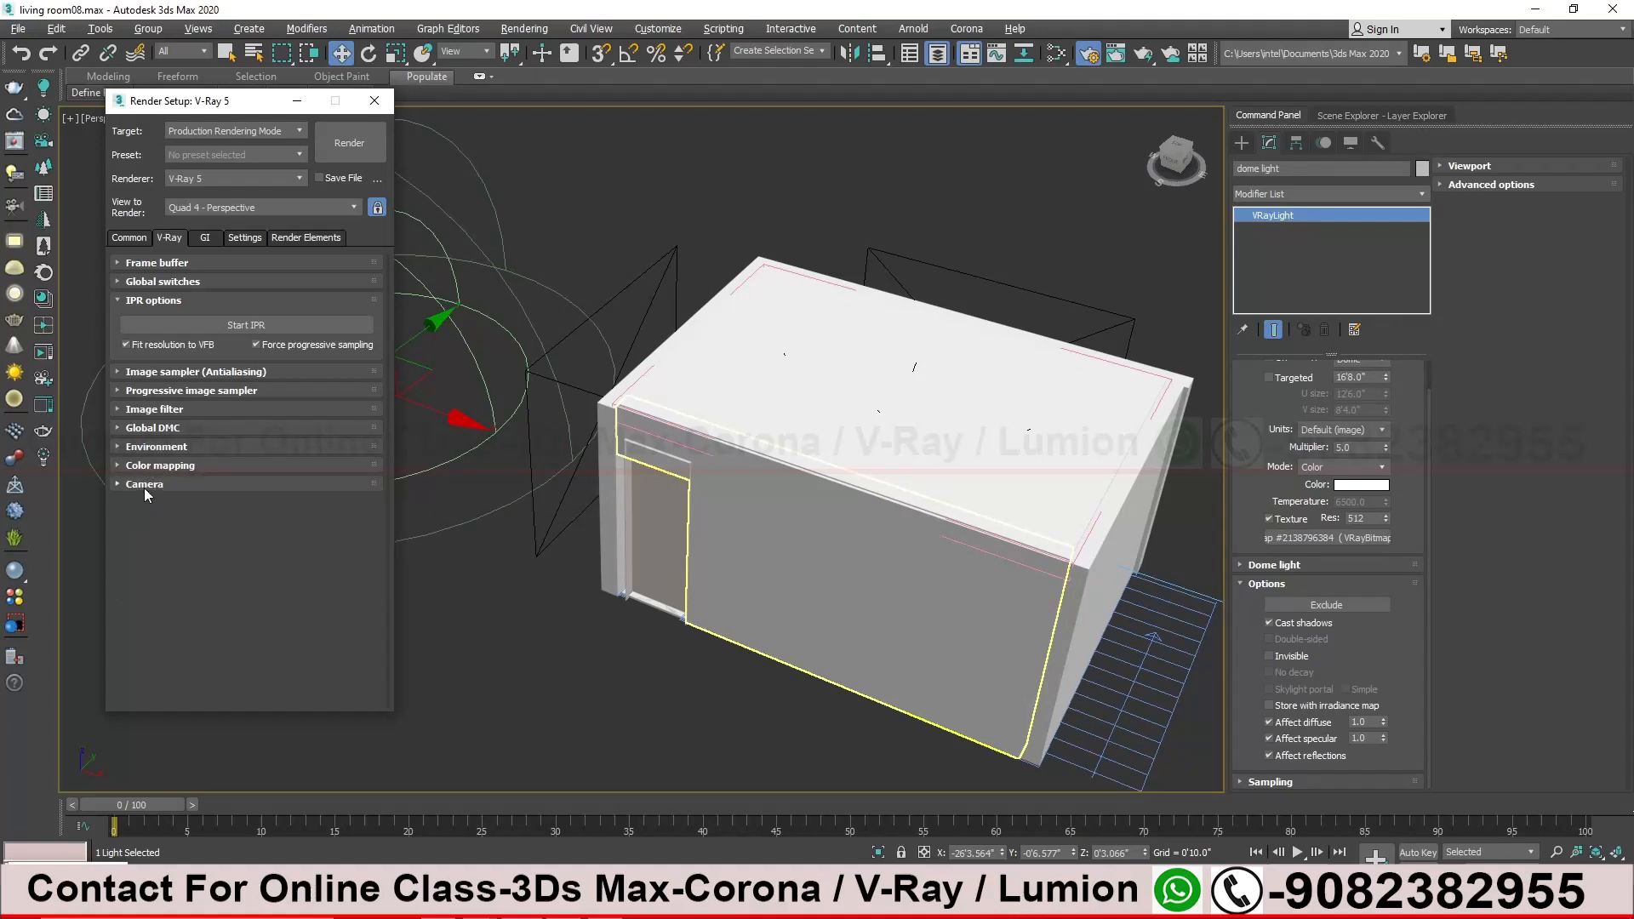
{"action": "left_click", "coordinate": [144, 484]}
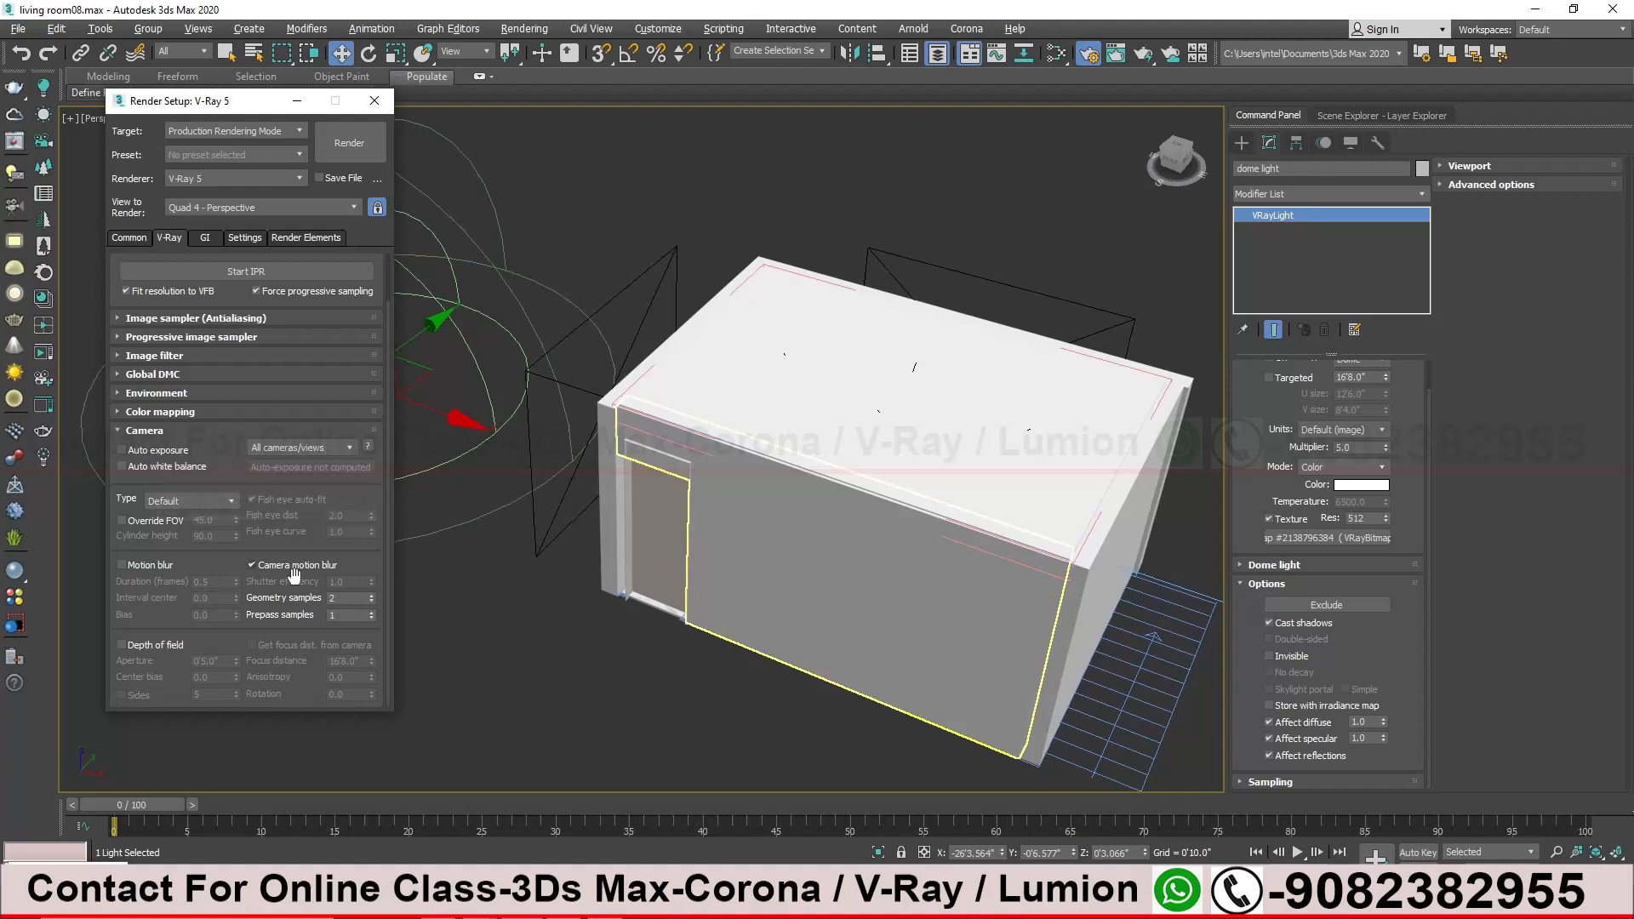
{"action": "left_click", "coordinate": [128, 472]}
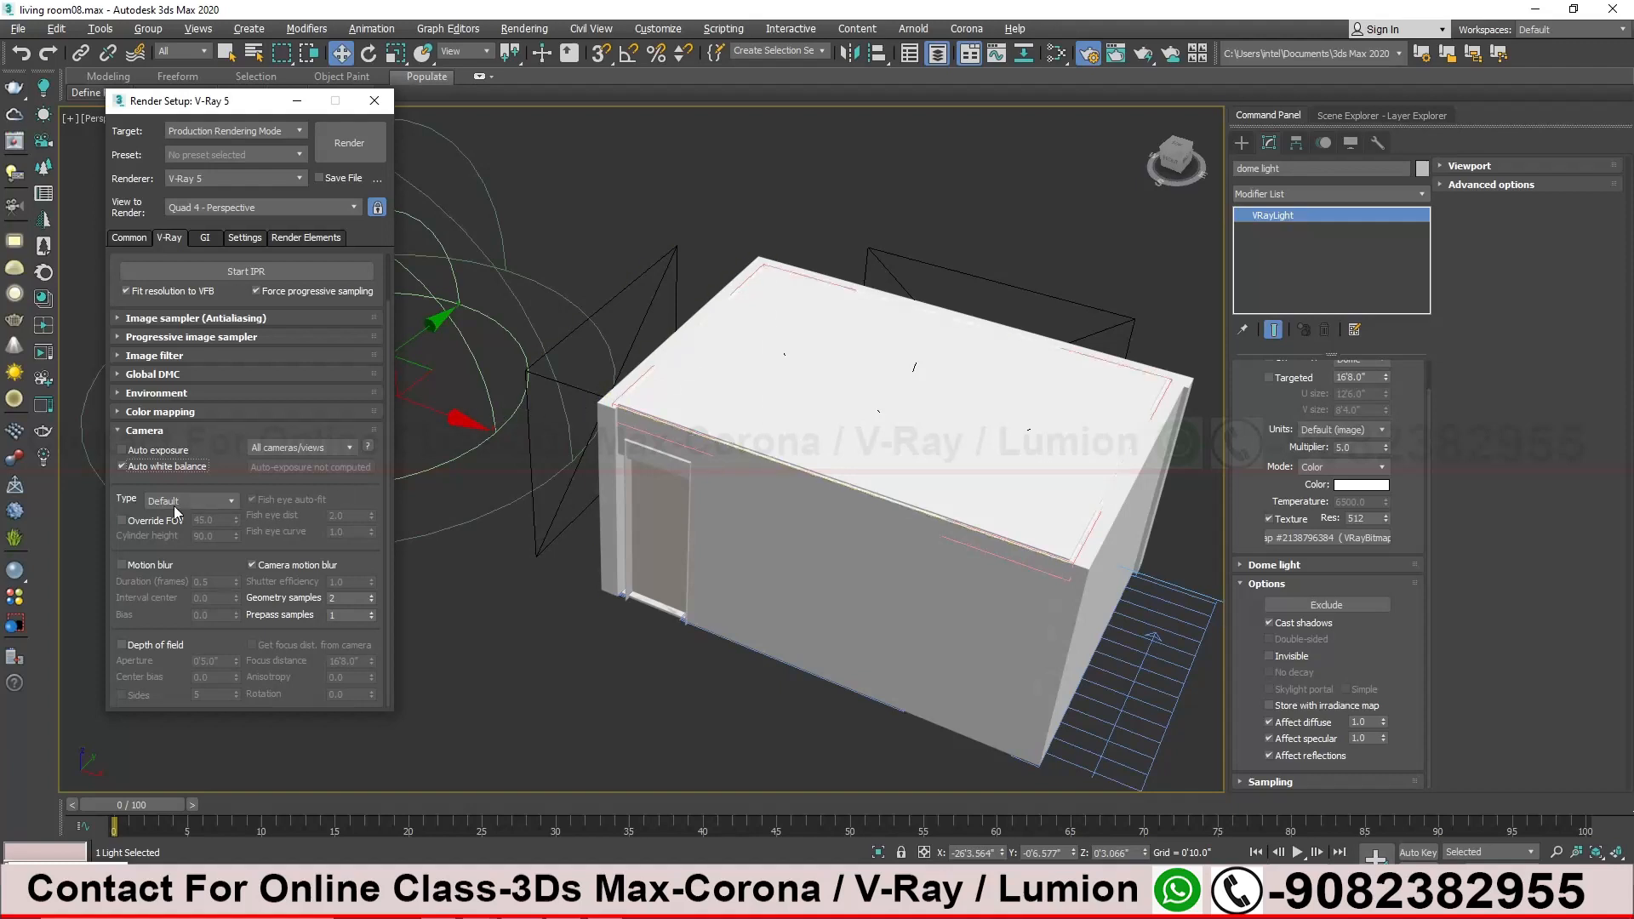
Select the scene camera outside the room in the Perspective view
{"action": "mouse_move", "coordinate": [161, 475]}
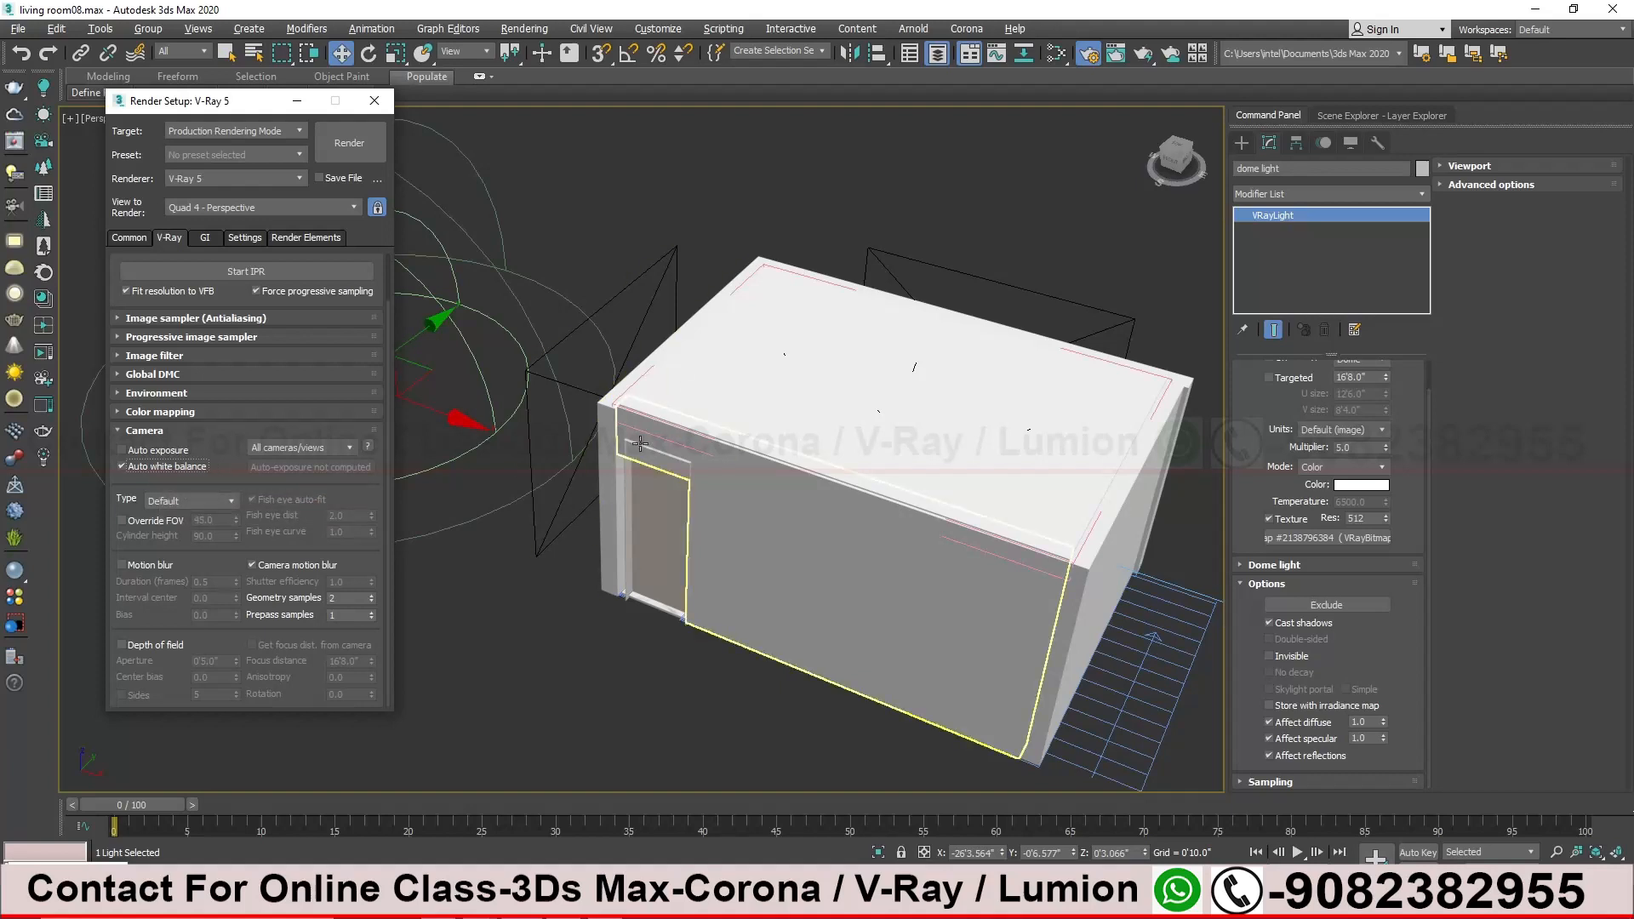
{"action": "middle_click_drag", "start_coordinate": [646, 439], "coordinate": [653, 439]}
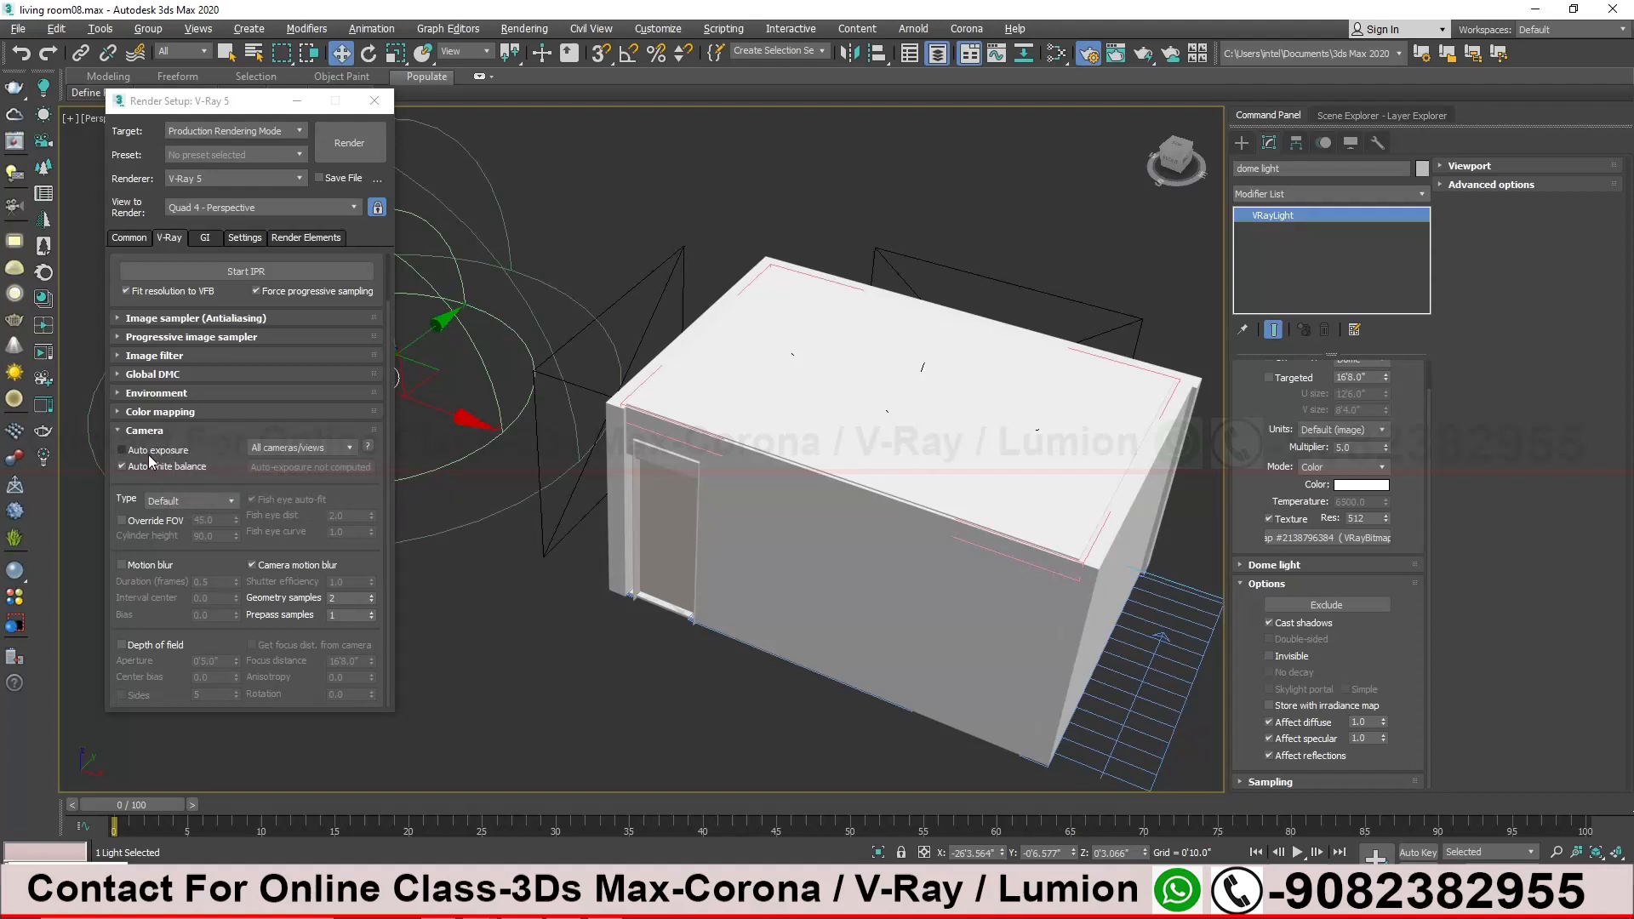
{"action": "middle_click_drag", "start_coordinate": [1072, 467], "coordinate": [870, 443]}
{"action": "left_click", "coordinate": [1148, 603]}
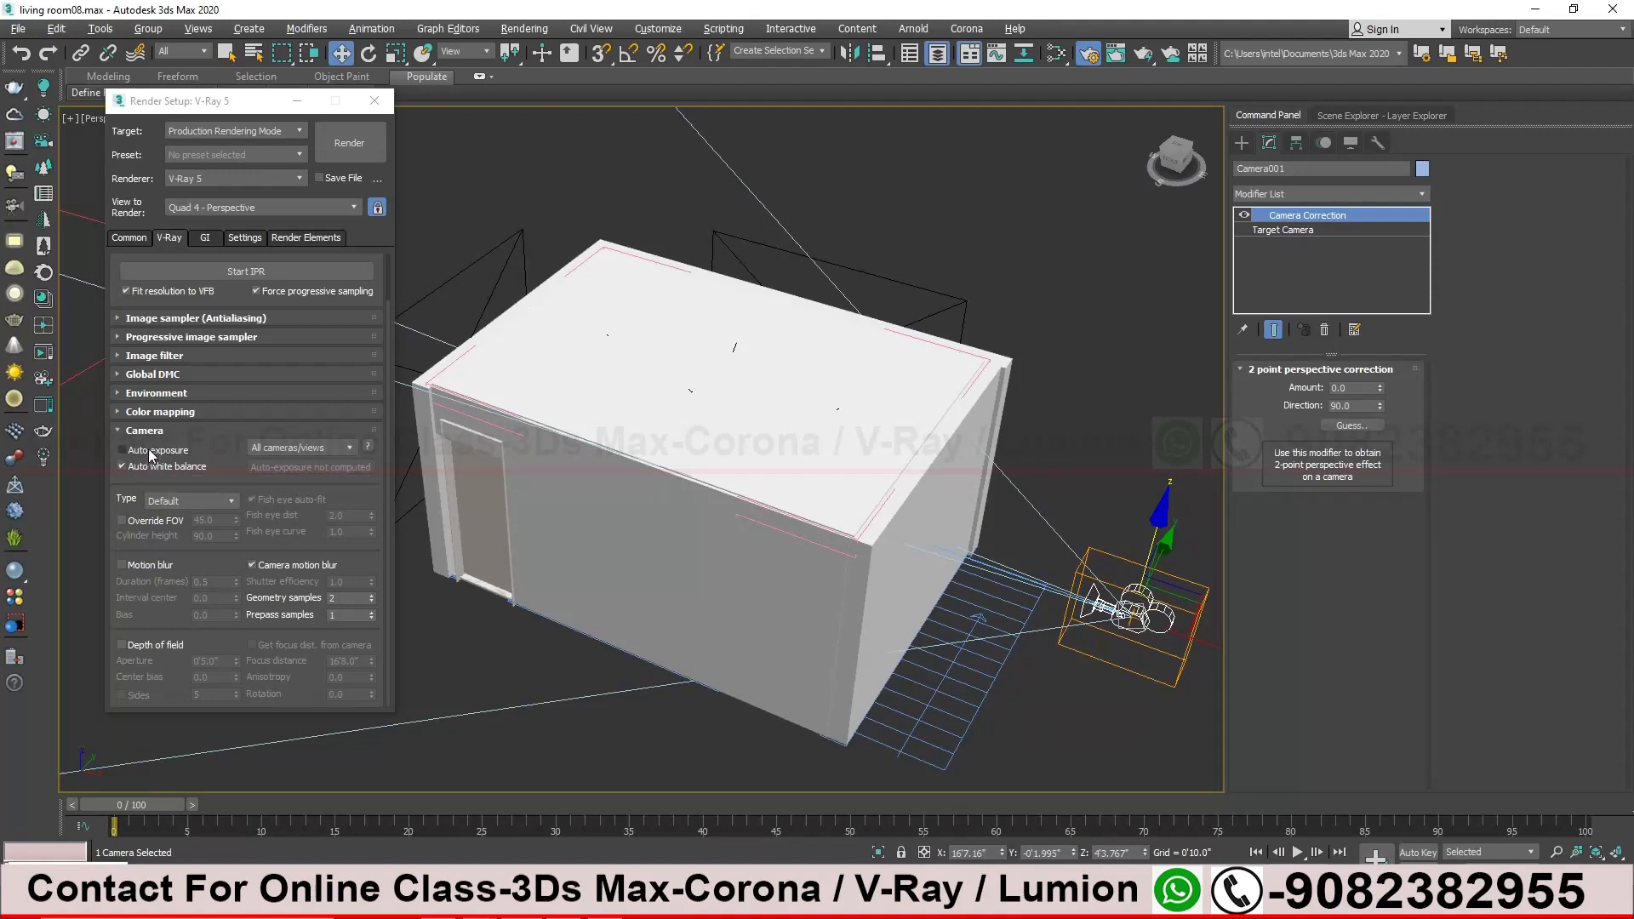
Set the primary global illumination engine to Irradiance map and its current preset to Low
{"action": "left_click", "coordinate": [211, 237]}
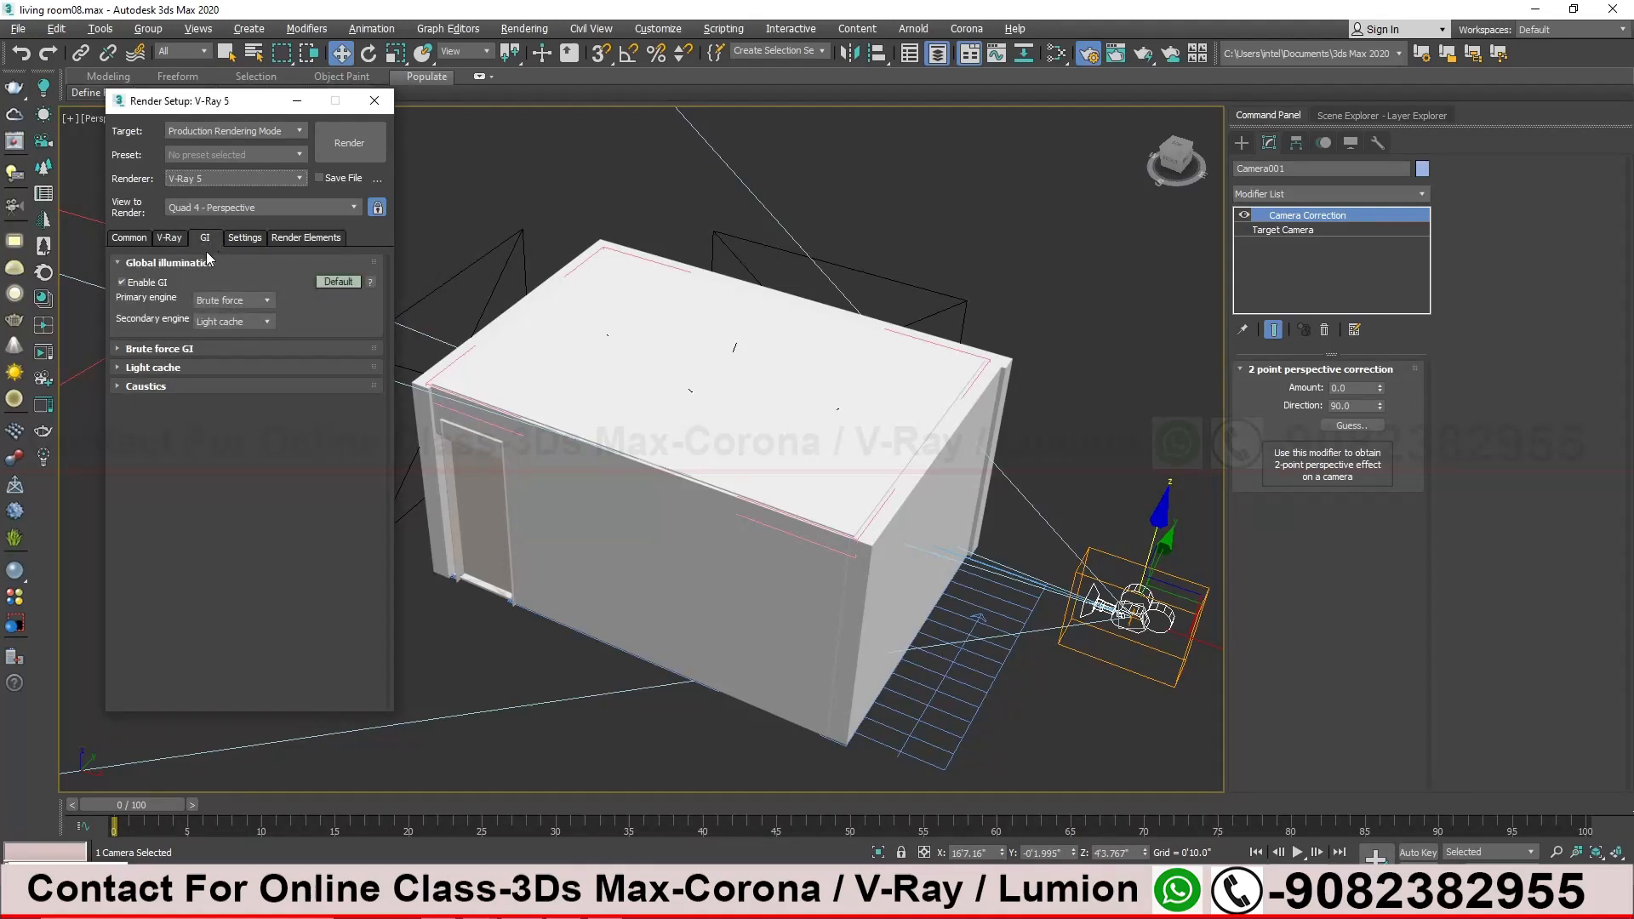
{"action": "left_click", "coordinate": [249, 302]}
{"action": "left_click", "coordinate": [224, 316]}
{"action": "left_click", "coordinate": [226, 322]}
{"action": "left_click", "coordinate": [165, 348]}
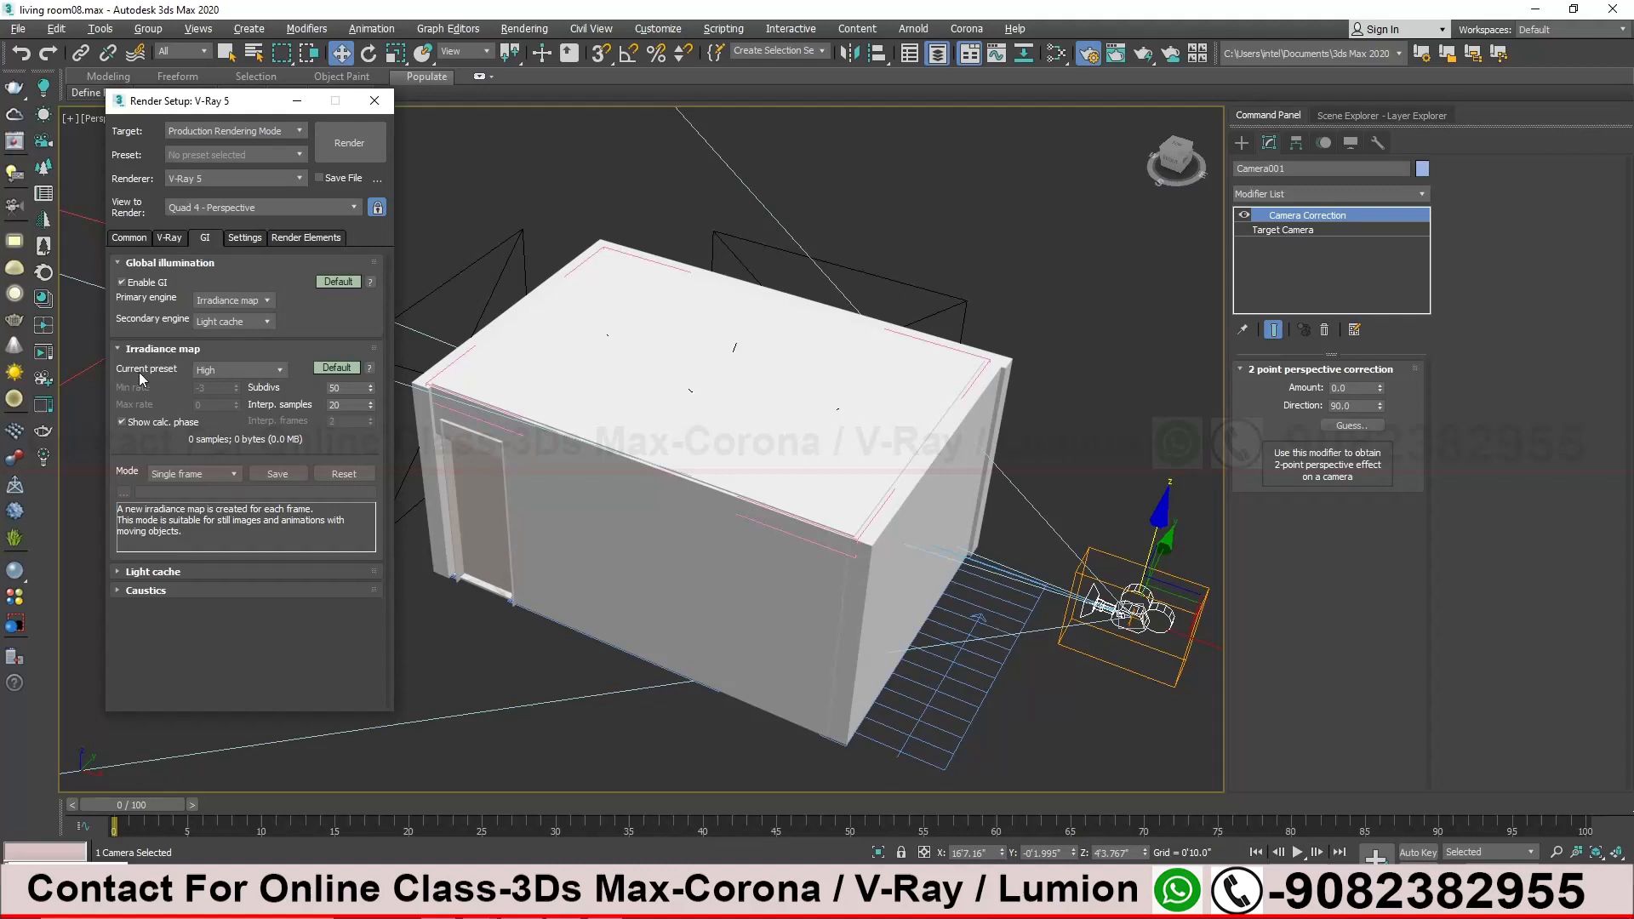
{"action": "left_click", "coordinate": [220, 369]}
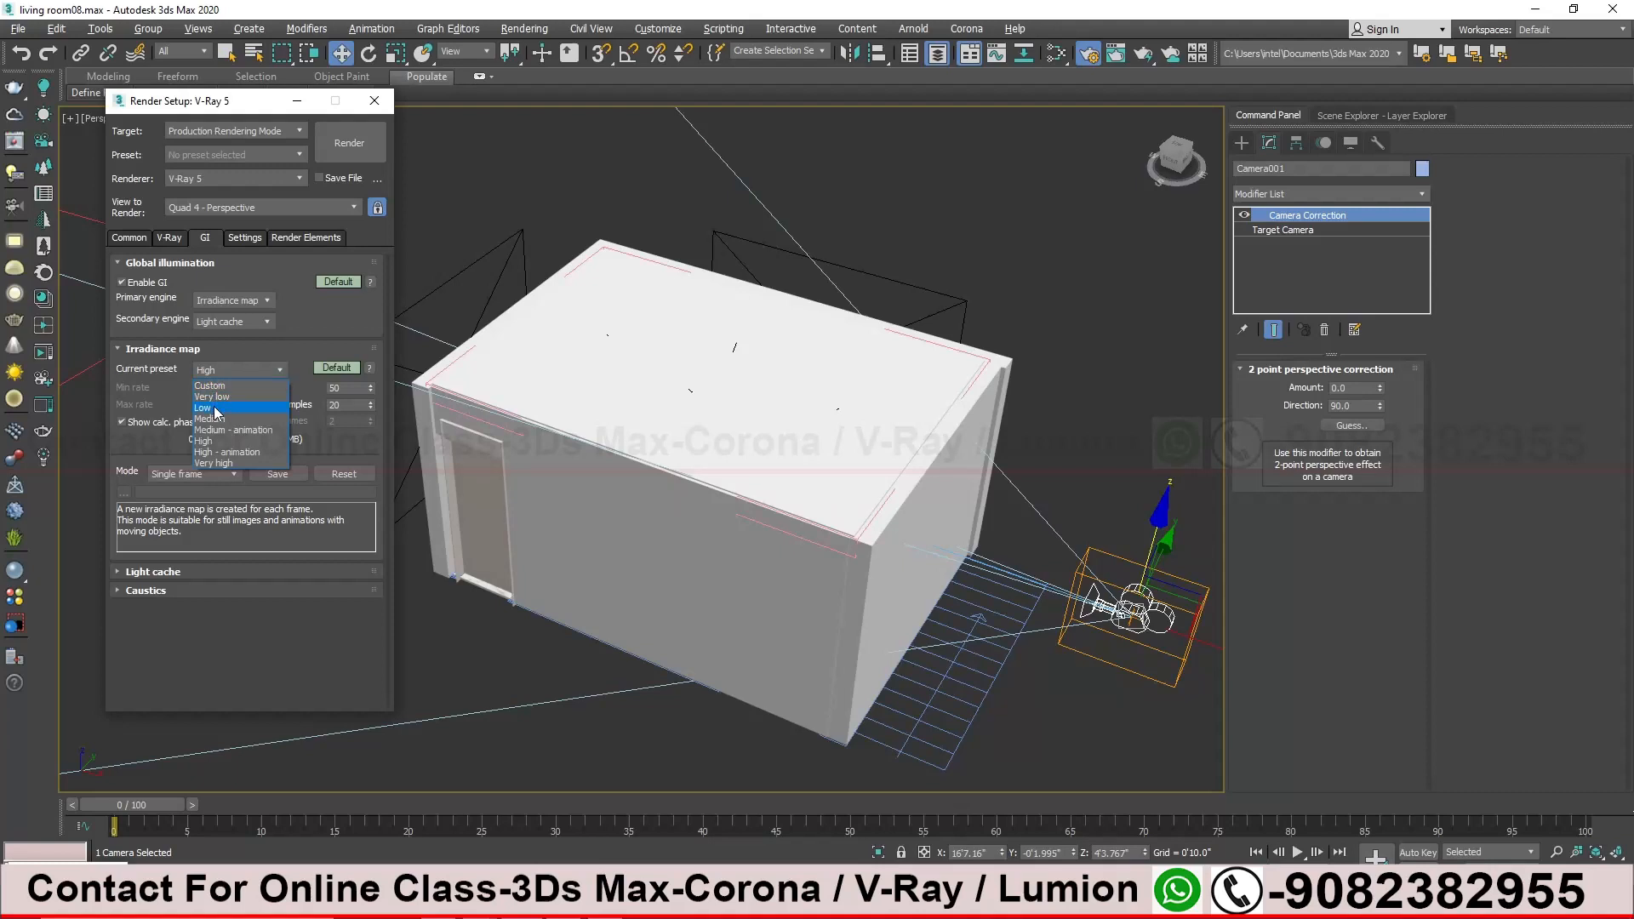
{"action": "left_click", "coordinate": [213, 409]}
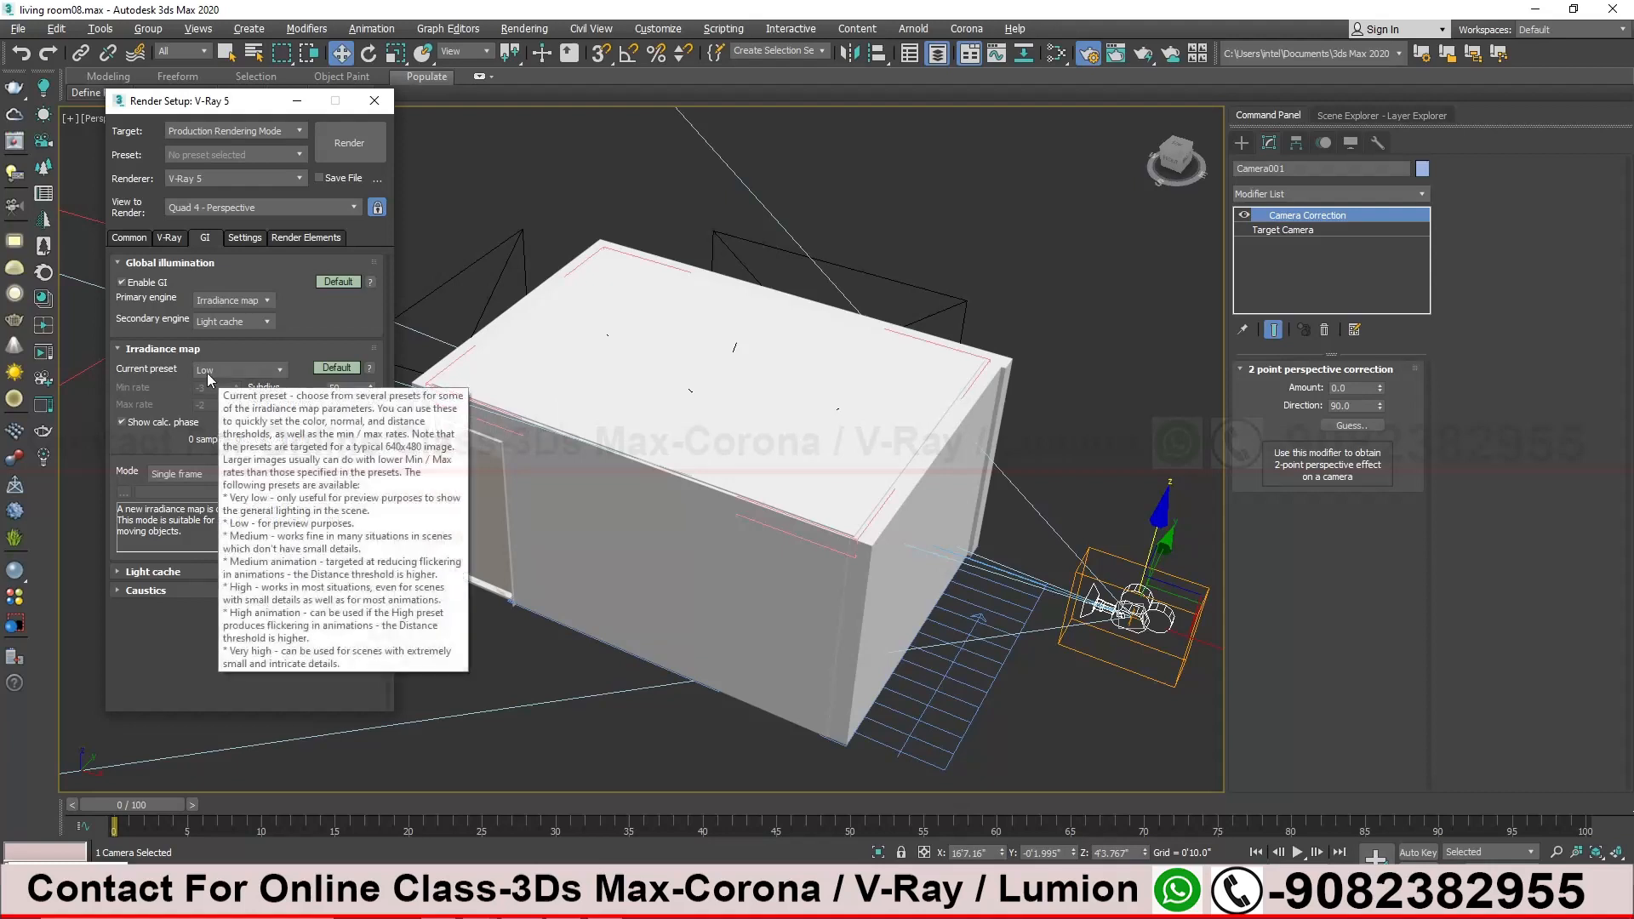
{"action": "left_click", "coordinate": [156, 349]}
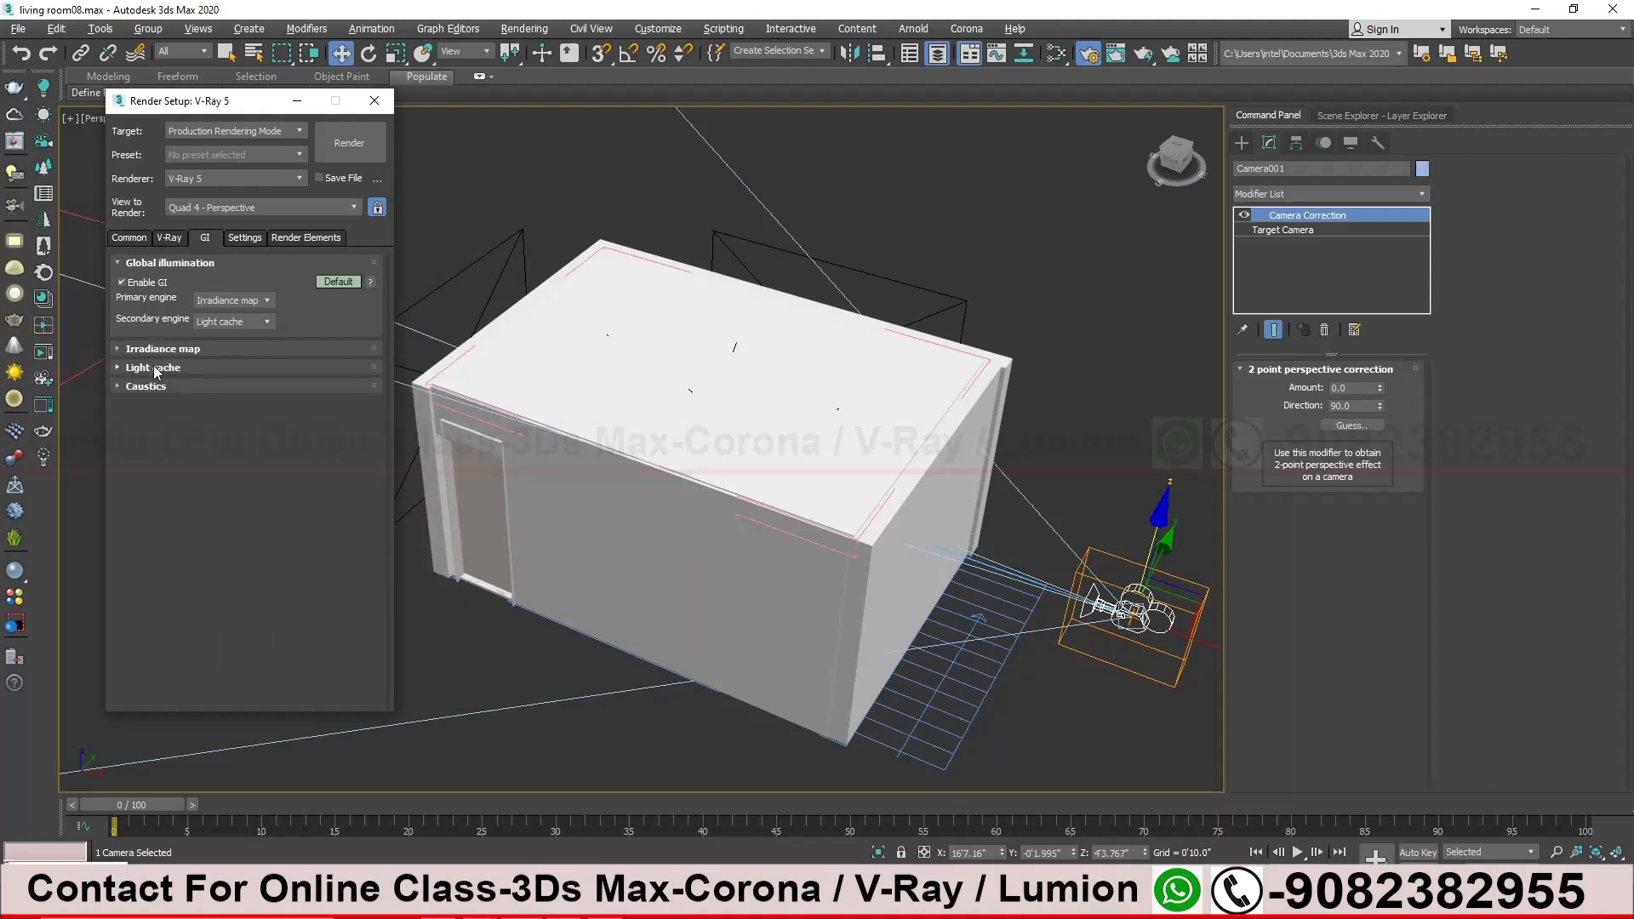
Review the light cache parameters, the V-Ray system settings and the VRayDenoiser render element
{"action": "left_click", "coordinate": [154, 368]}
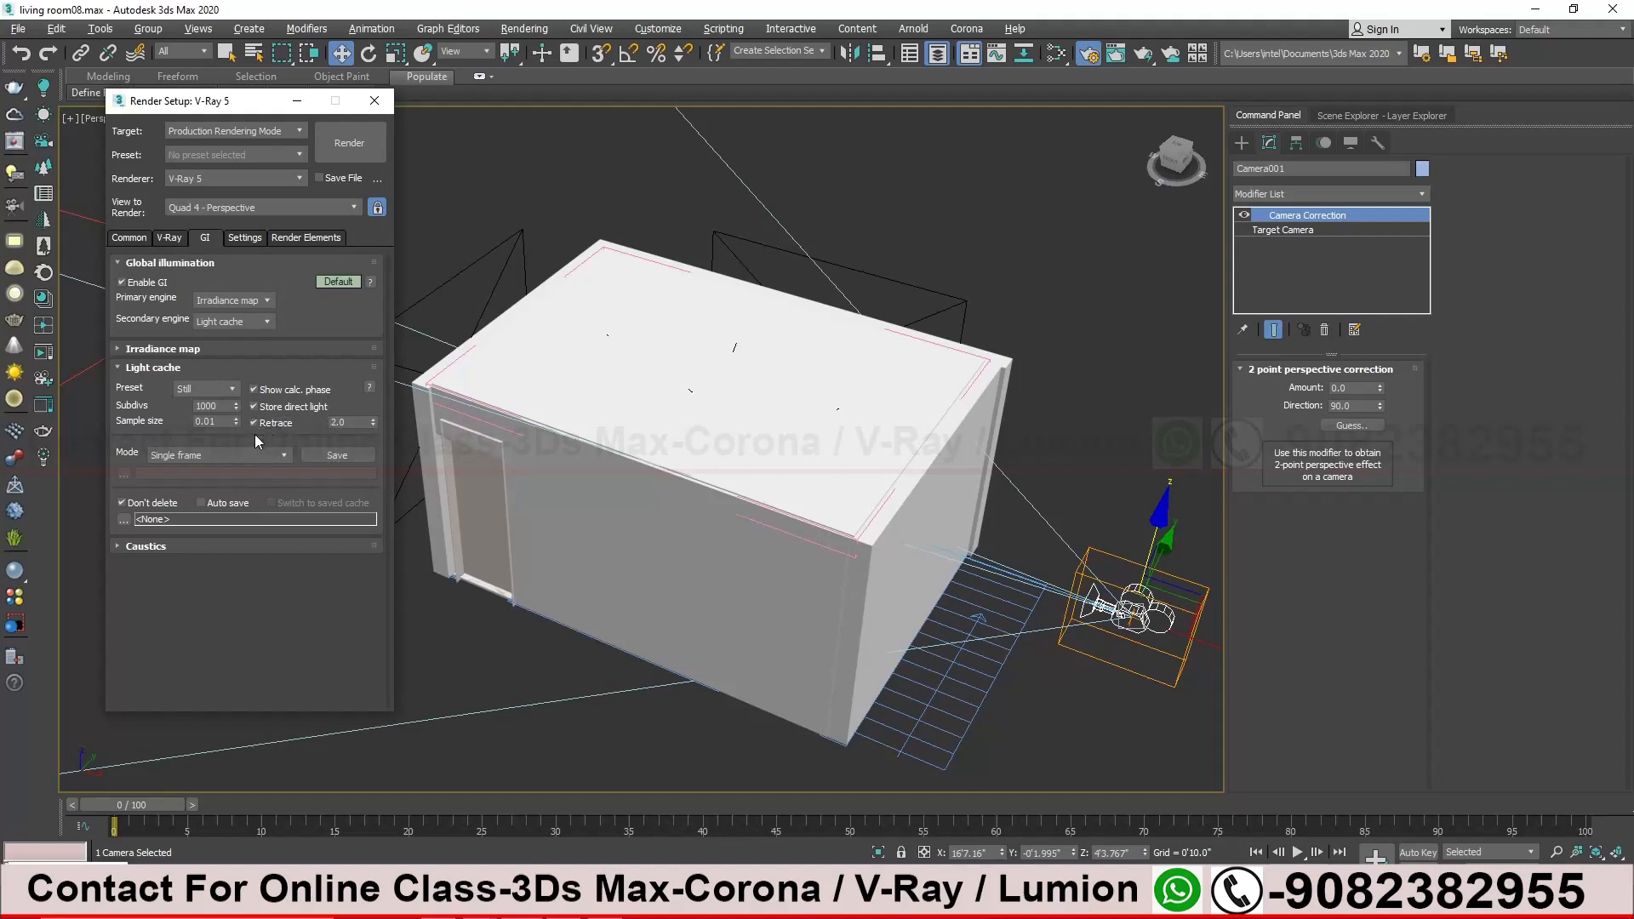
{"action": "left_click", "coordinate": [245, 237]}
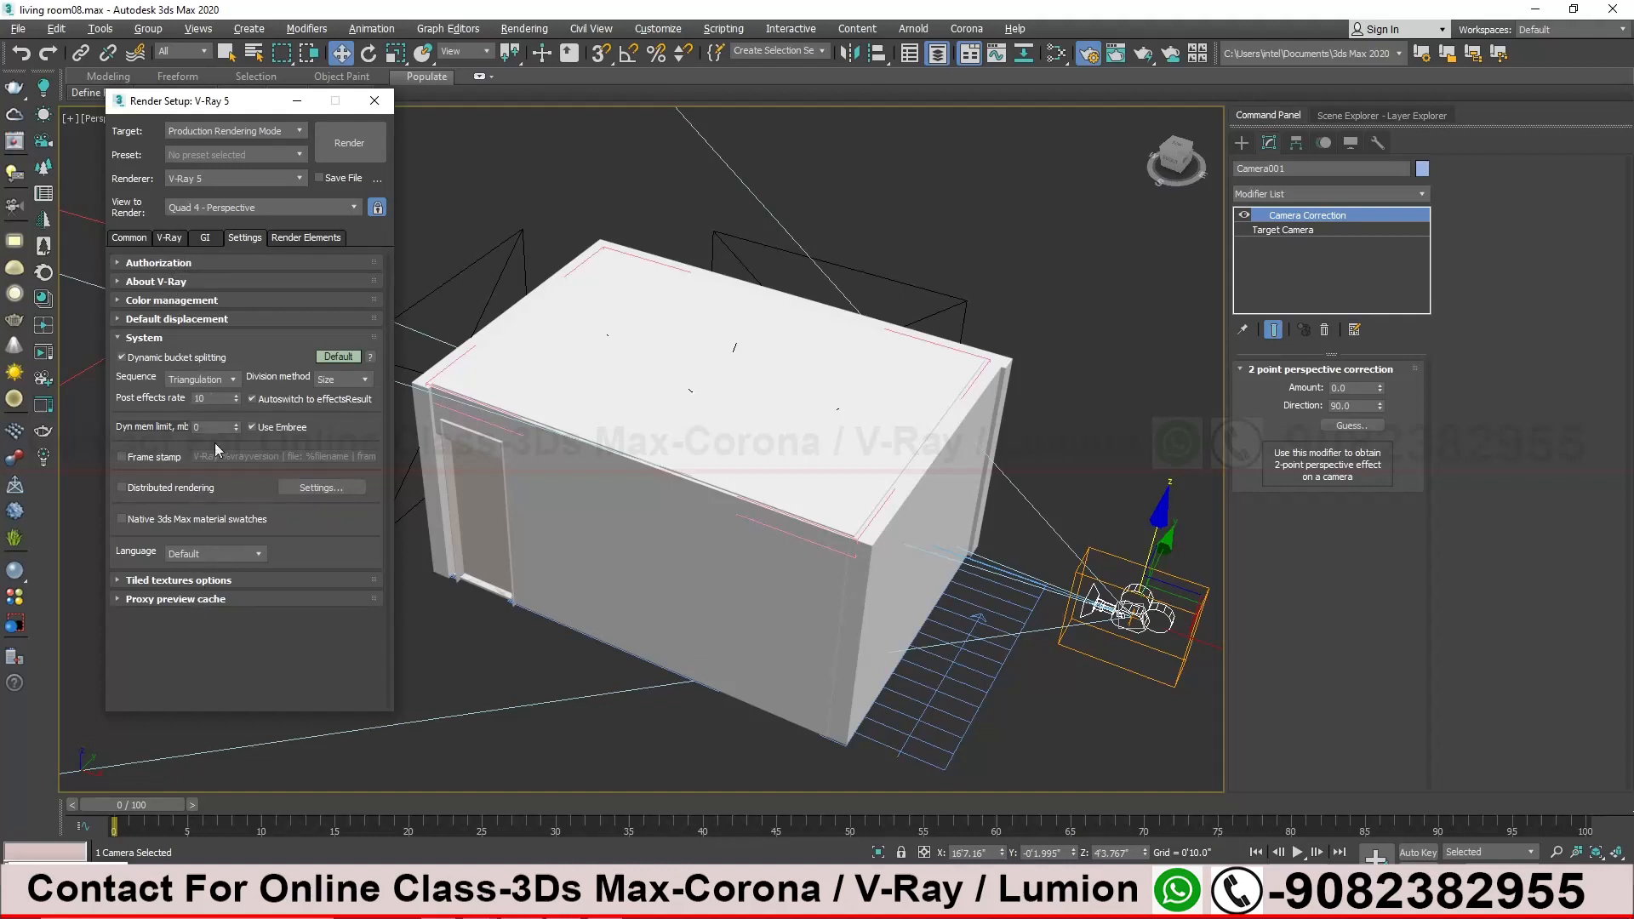
{"action": "left_click", "coordinate": [311, 241]}
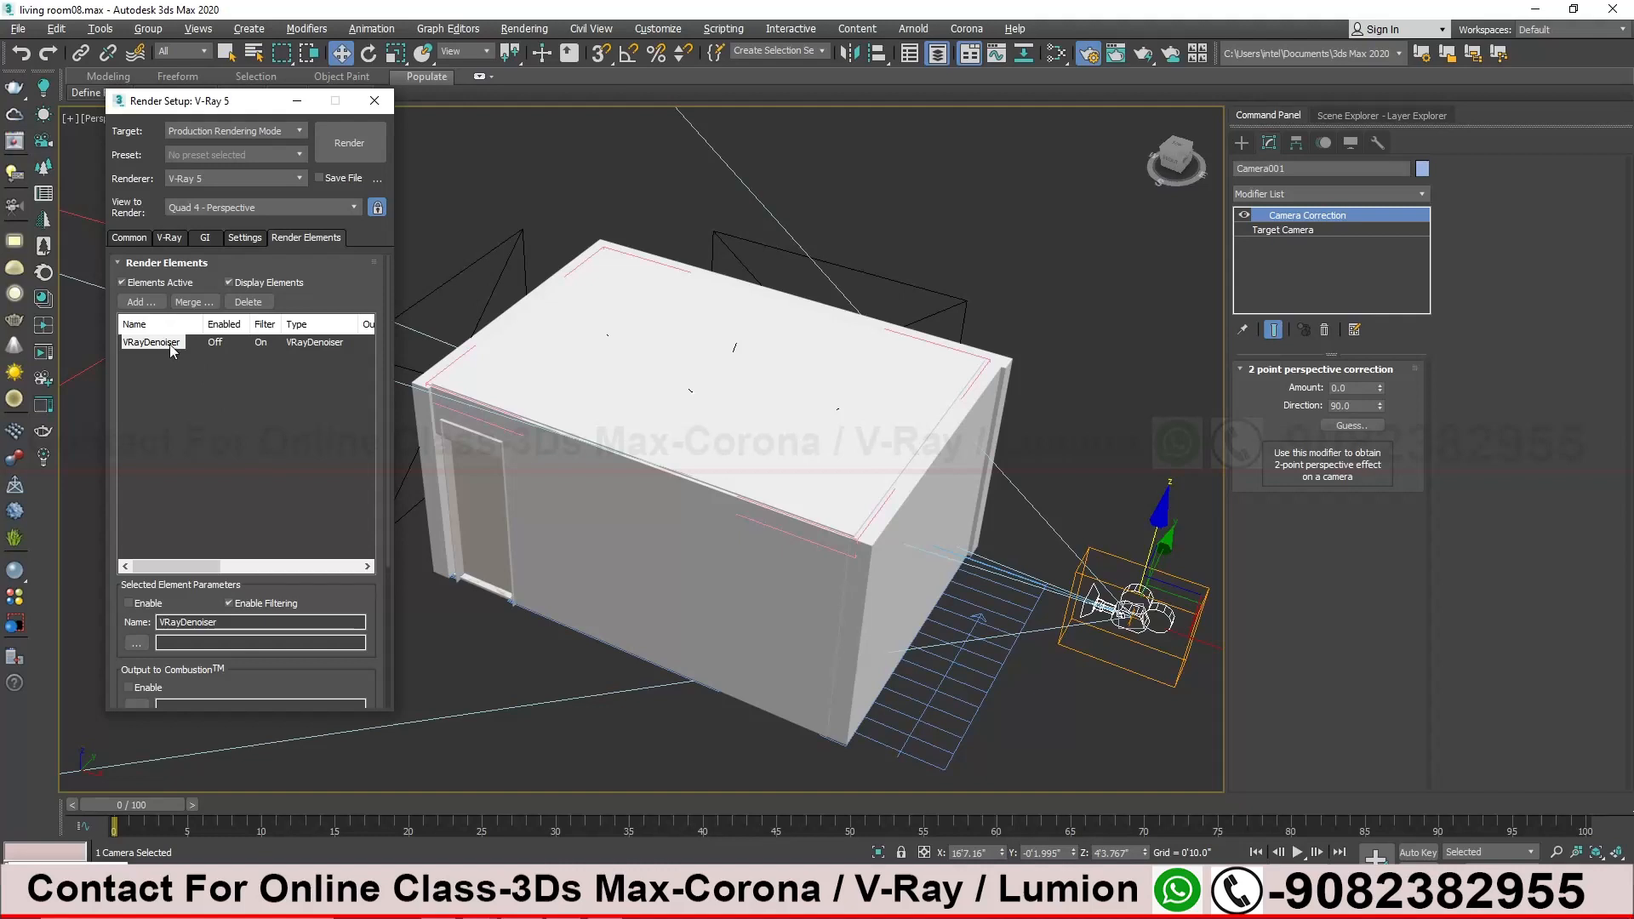
{"action": "scroll", "coordinate": [384, 492], "scroll_direction": "down", "scroll_amount": 1}
{"action": "left_click_drag", "start_coordinate": [385, 492], "coordinate": [383, 578]}
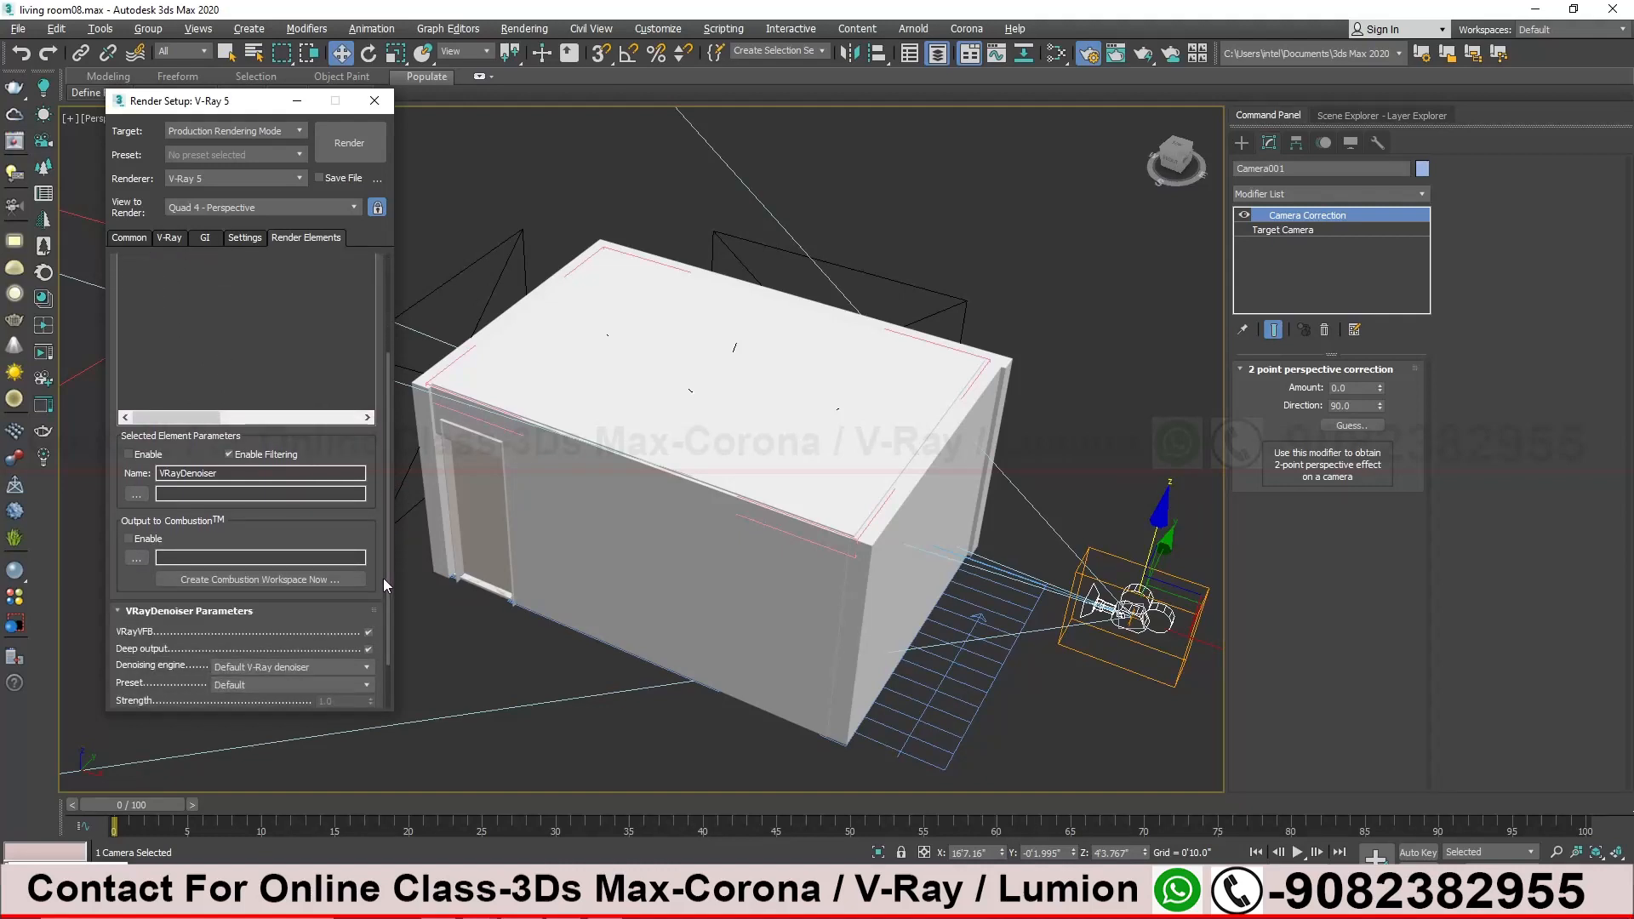
{"action": "scroll", "coordinate": [381, 579], "scroll_direction": "up", "scroll_amount": 5}
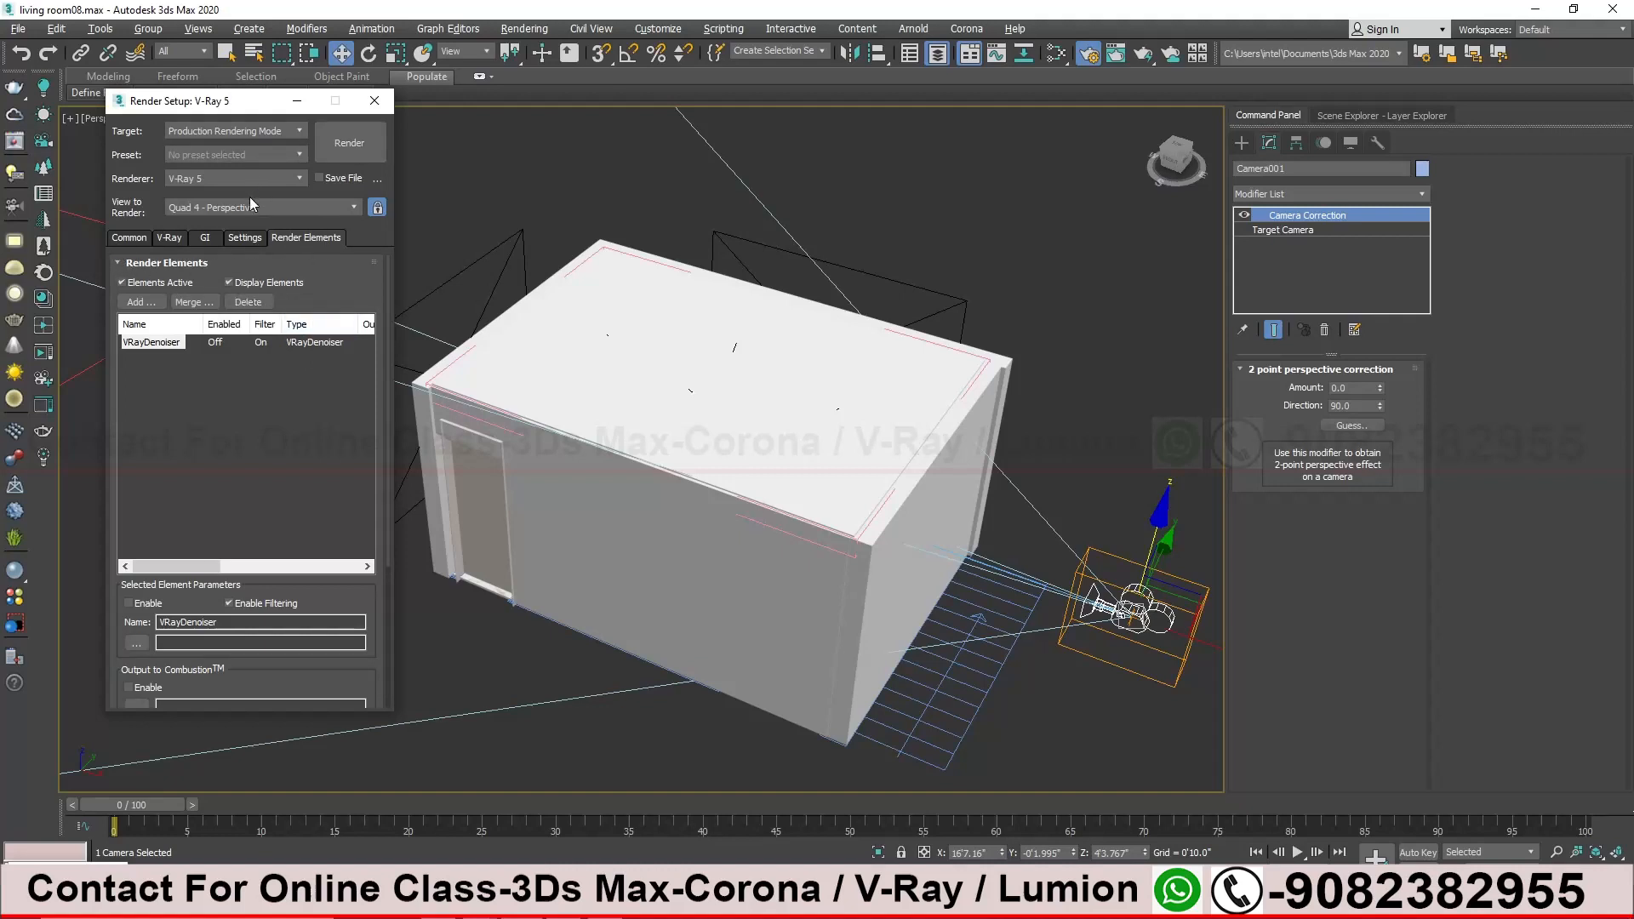
Reposition the render setup window and examine the V-Ray global switches
{"action": "left_click", "coordinate": [133, 241]}
{"action": "left_click_drag", "start_coordinate": [187, 100], "coordinate": [367, 93]}
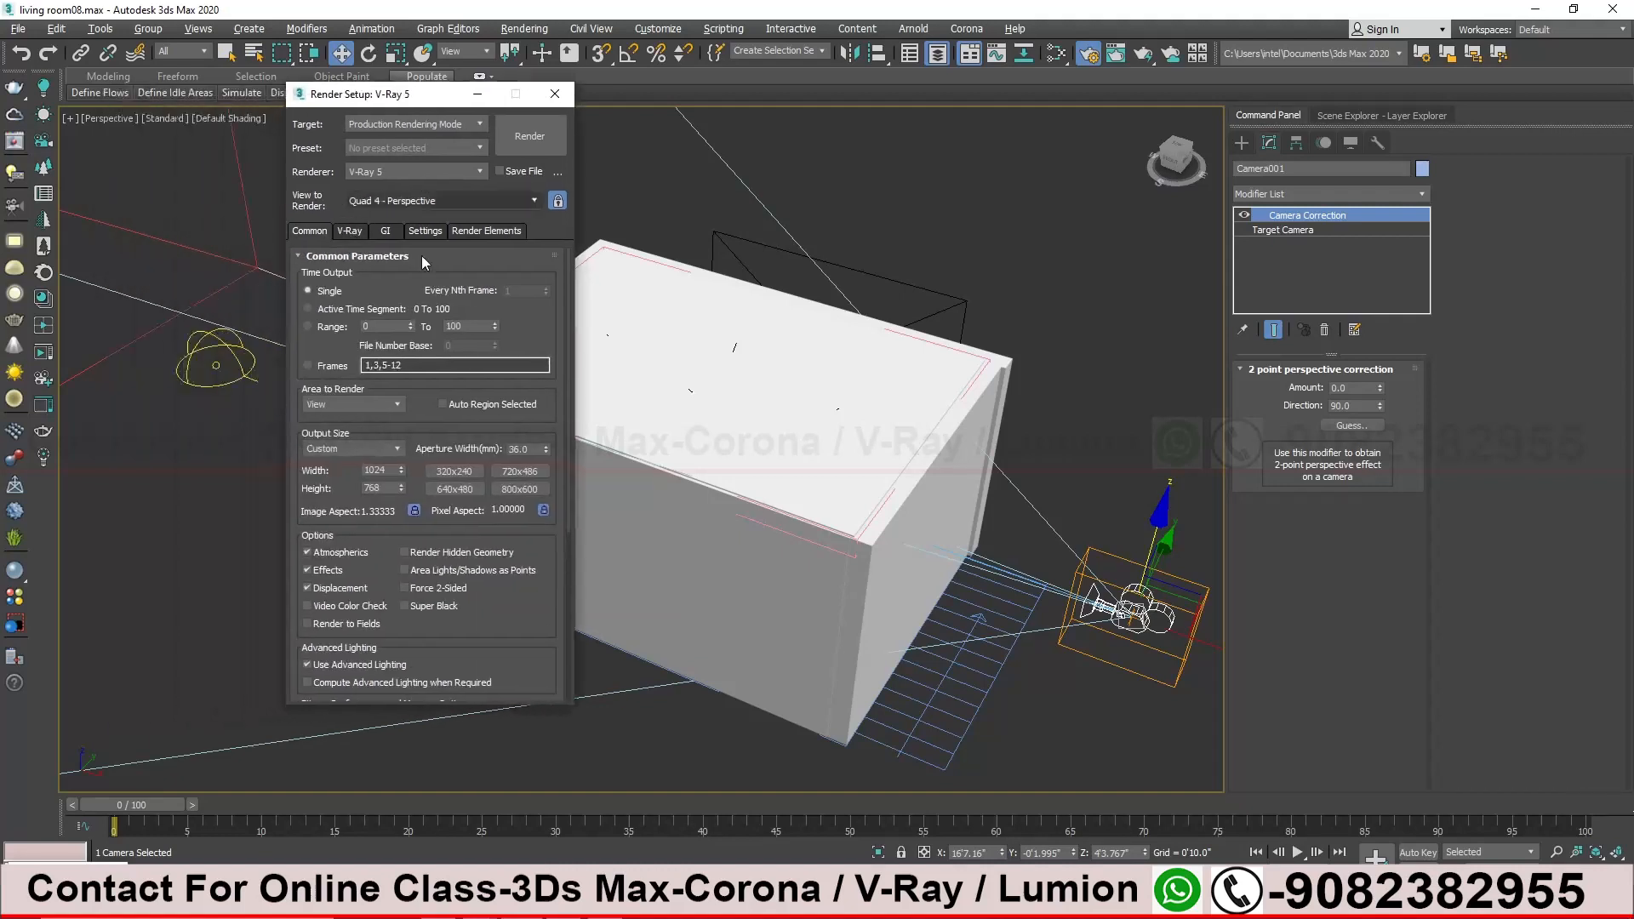
{"action": "left_click", "coordinate": [355, 233]}
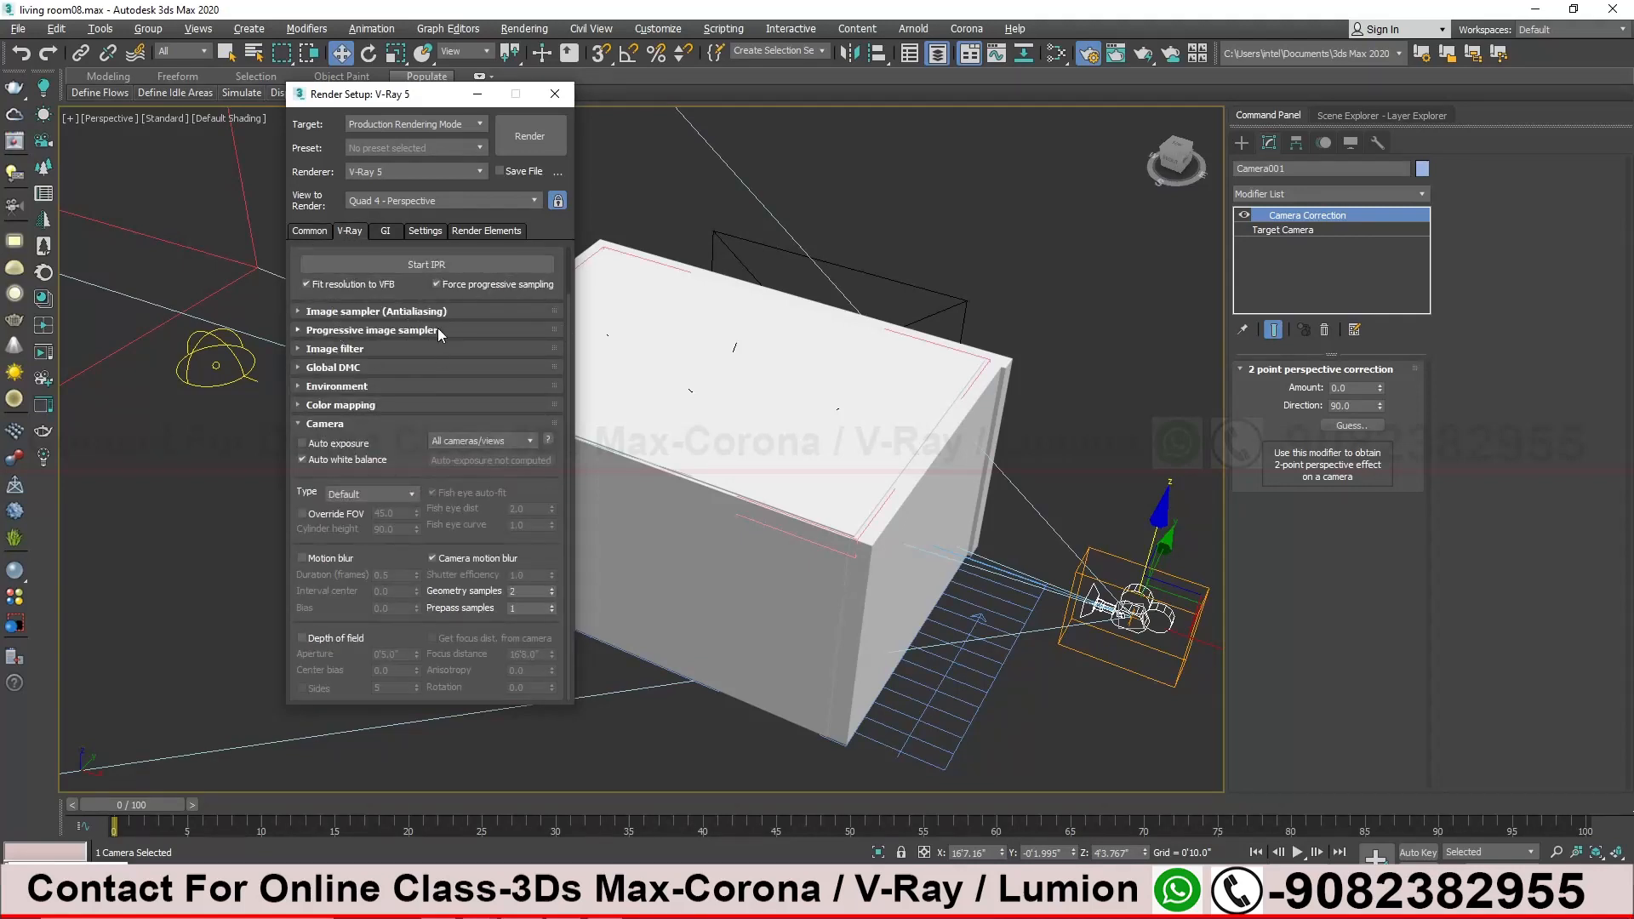
{"action": "scroll", "coordinate": [437, 329], "scroll_direction": "up", "scroll_amount": 2}
{"action": "left_click", "coordinate": [330, 296]}
{"action": "left_click", "coordinate": [337, 276]}
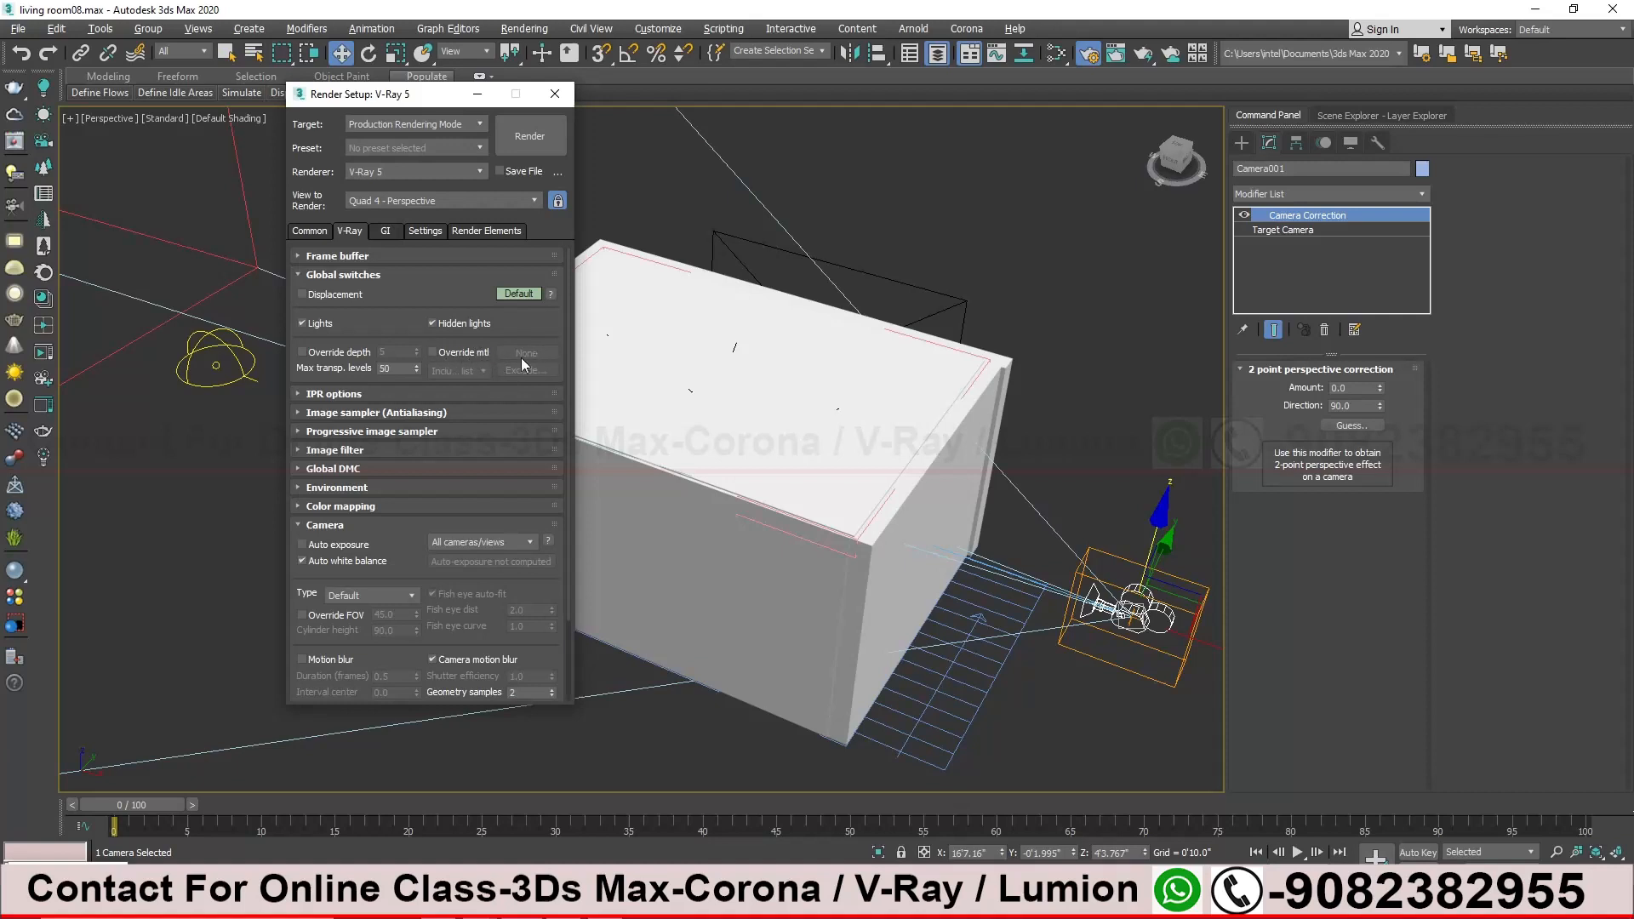
Switch the viewport to Camera001 and lock it as the view to render
{"action": "middle_click_drag", "start_coordinate": [831, 421], "coordinate": [831, 460]}
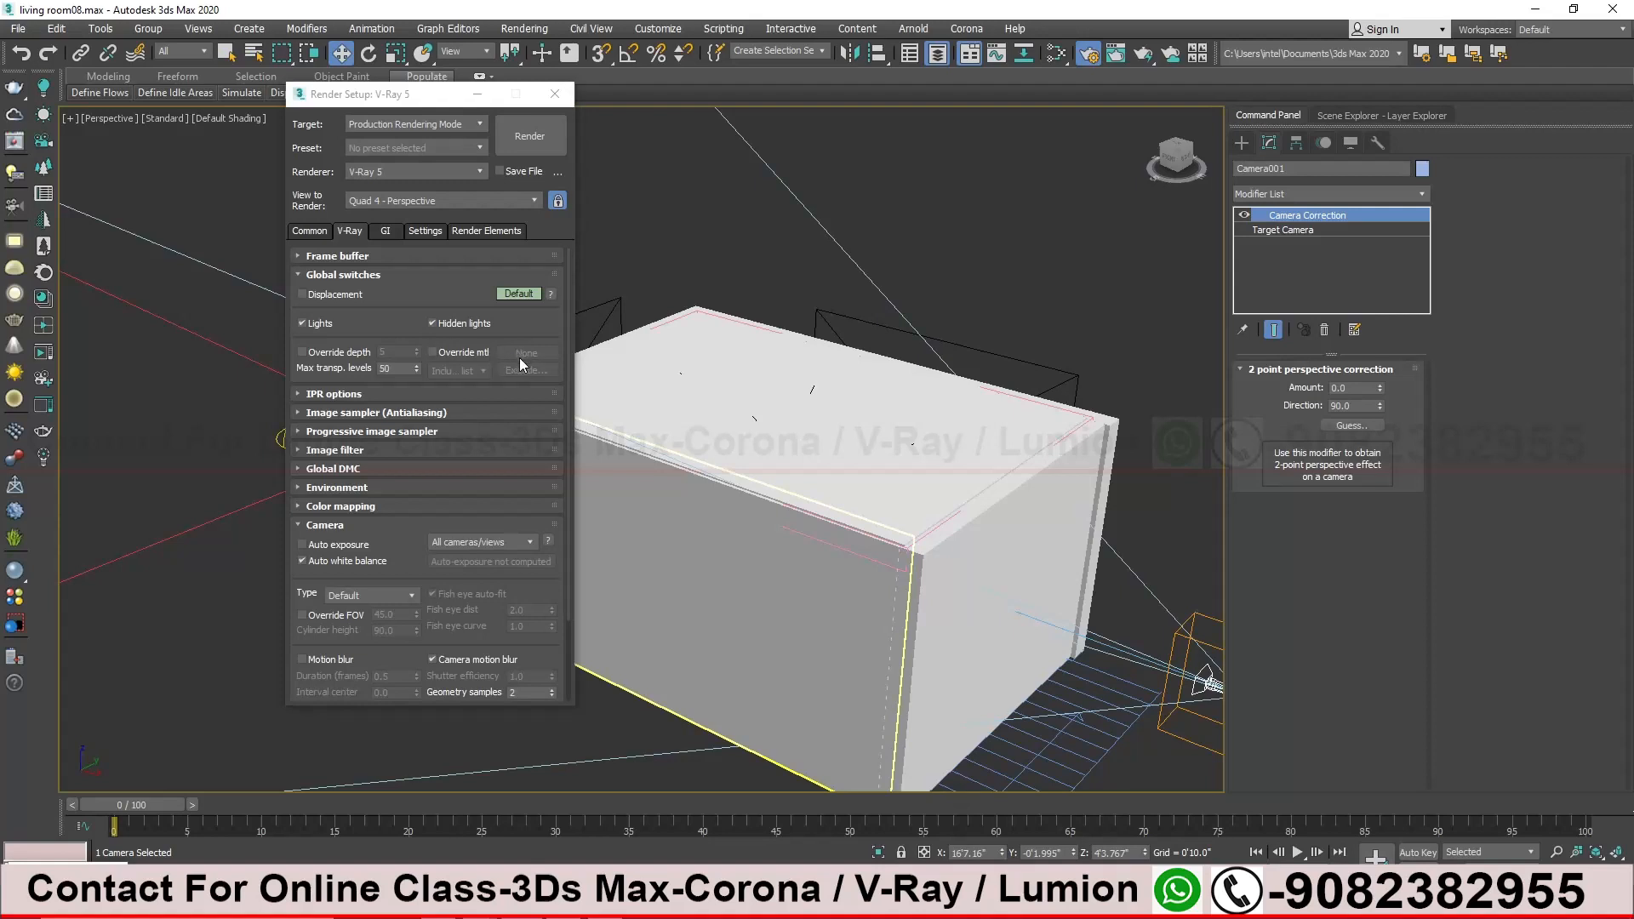
{"action": "middle_click_drag", "start_coordinate": [992, 391], "coordinate": [998, 378]}
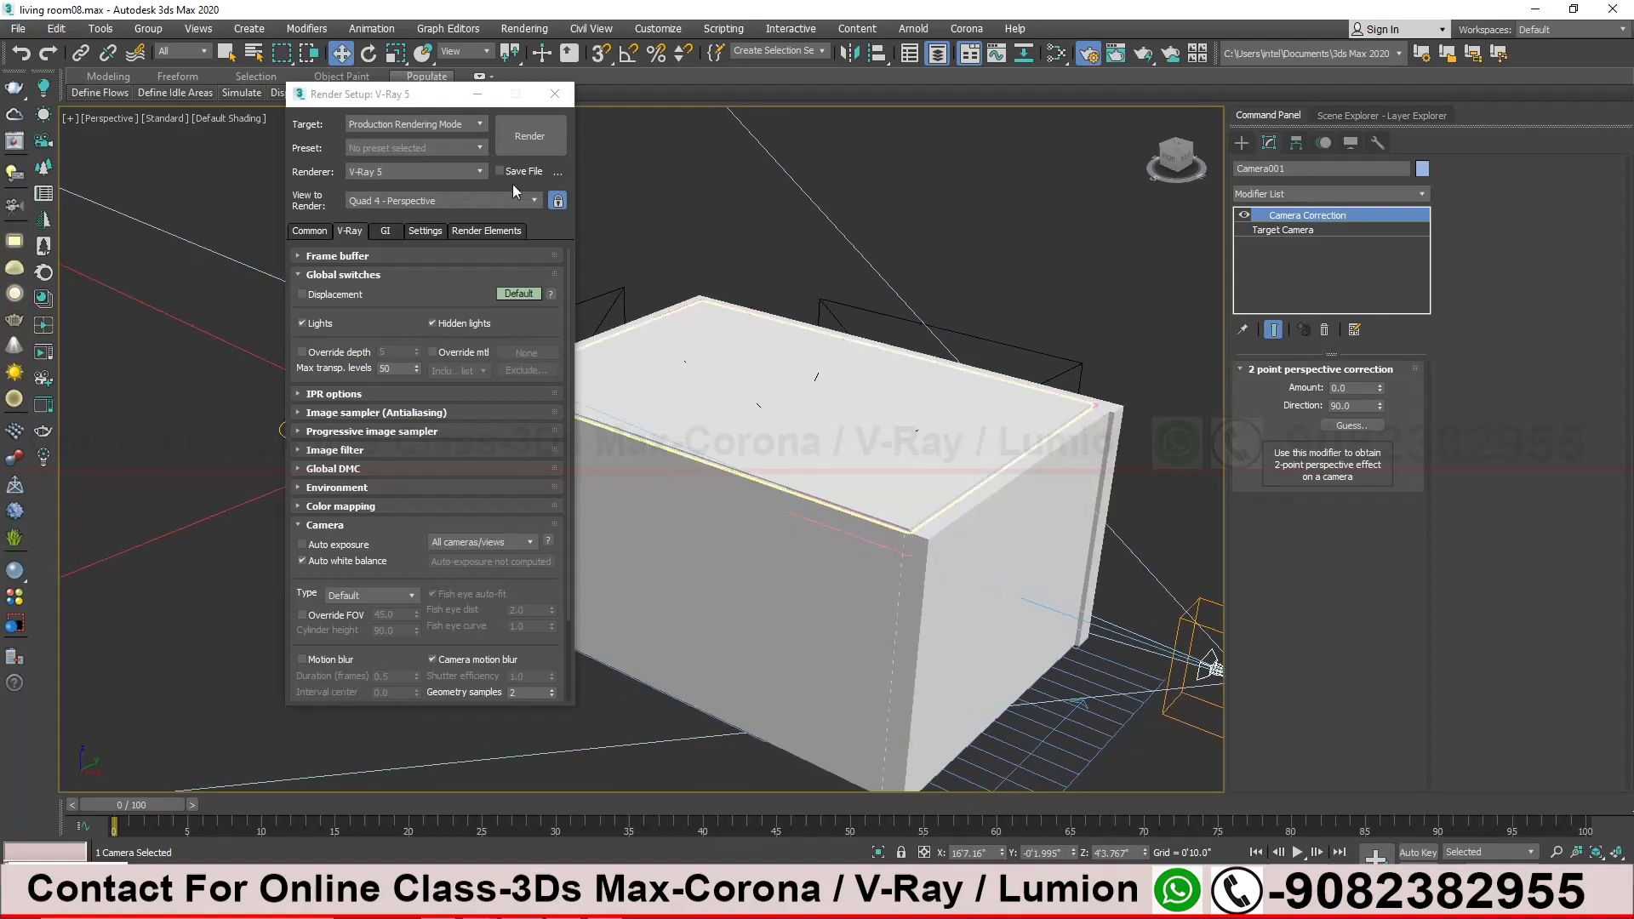
{"action": "left_click_drag", "start_coordinate": [437, 85], "coordinate": [329, 85]}
{"action": "middle_click_drag", "start_coordinate": [766, 464], "coordinate": [778, 464], "text": "alt"}
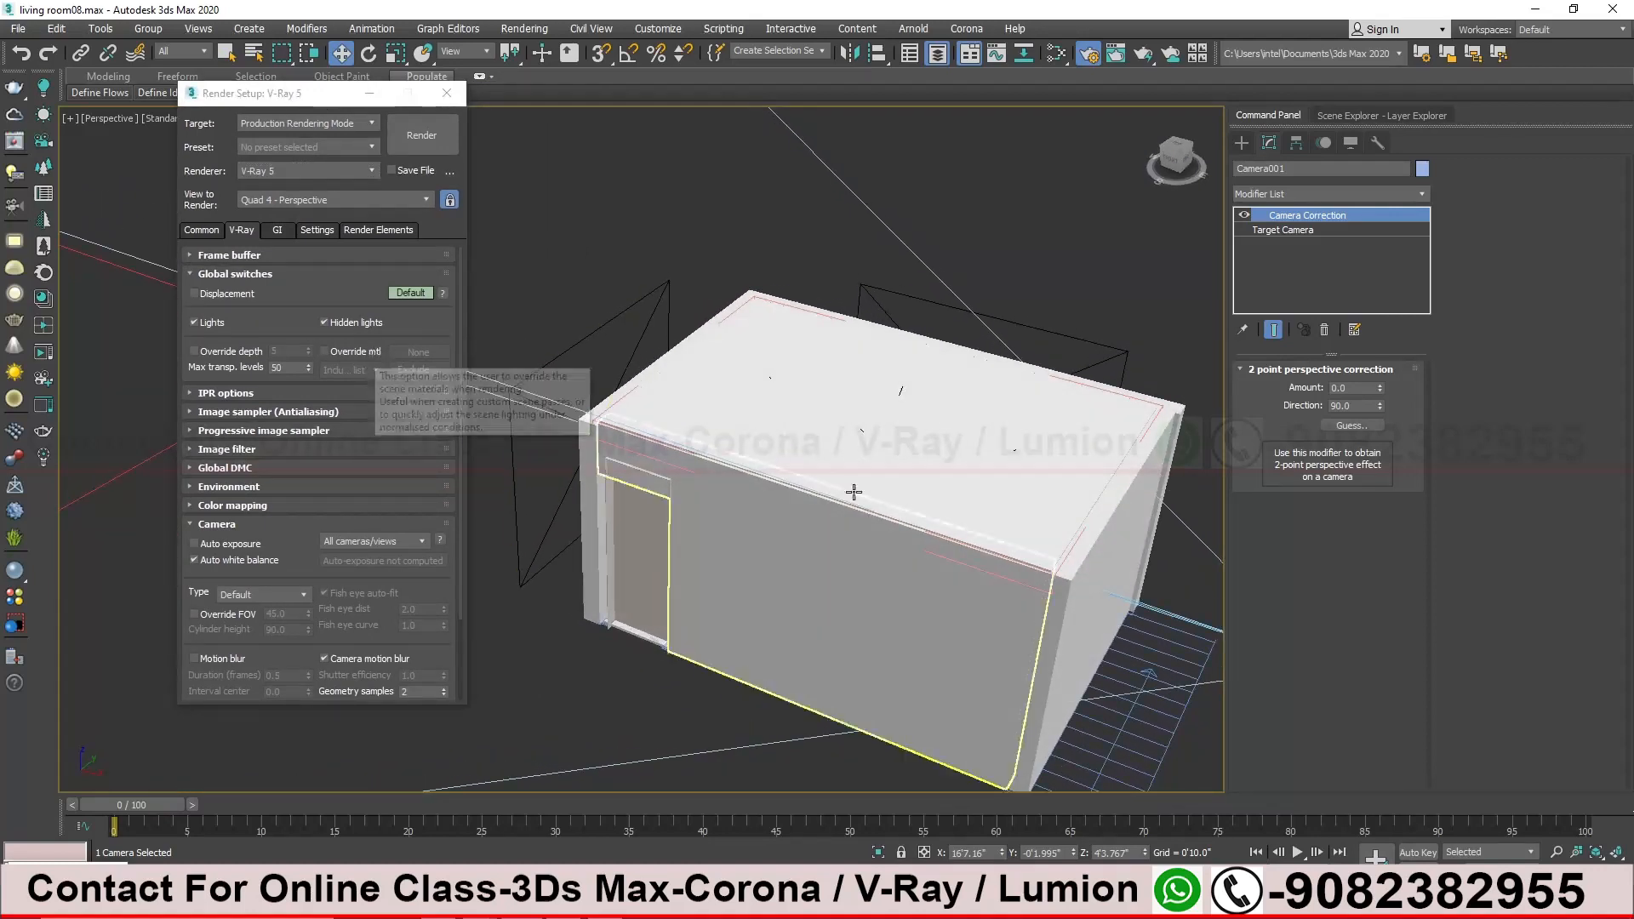
{"action": "middle_click_drag", "start_coordinate": [889, 481], "coordinate": [901, 478], "text": "alt"}
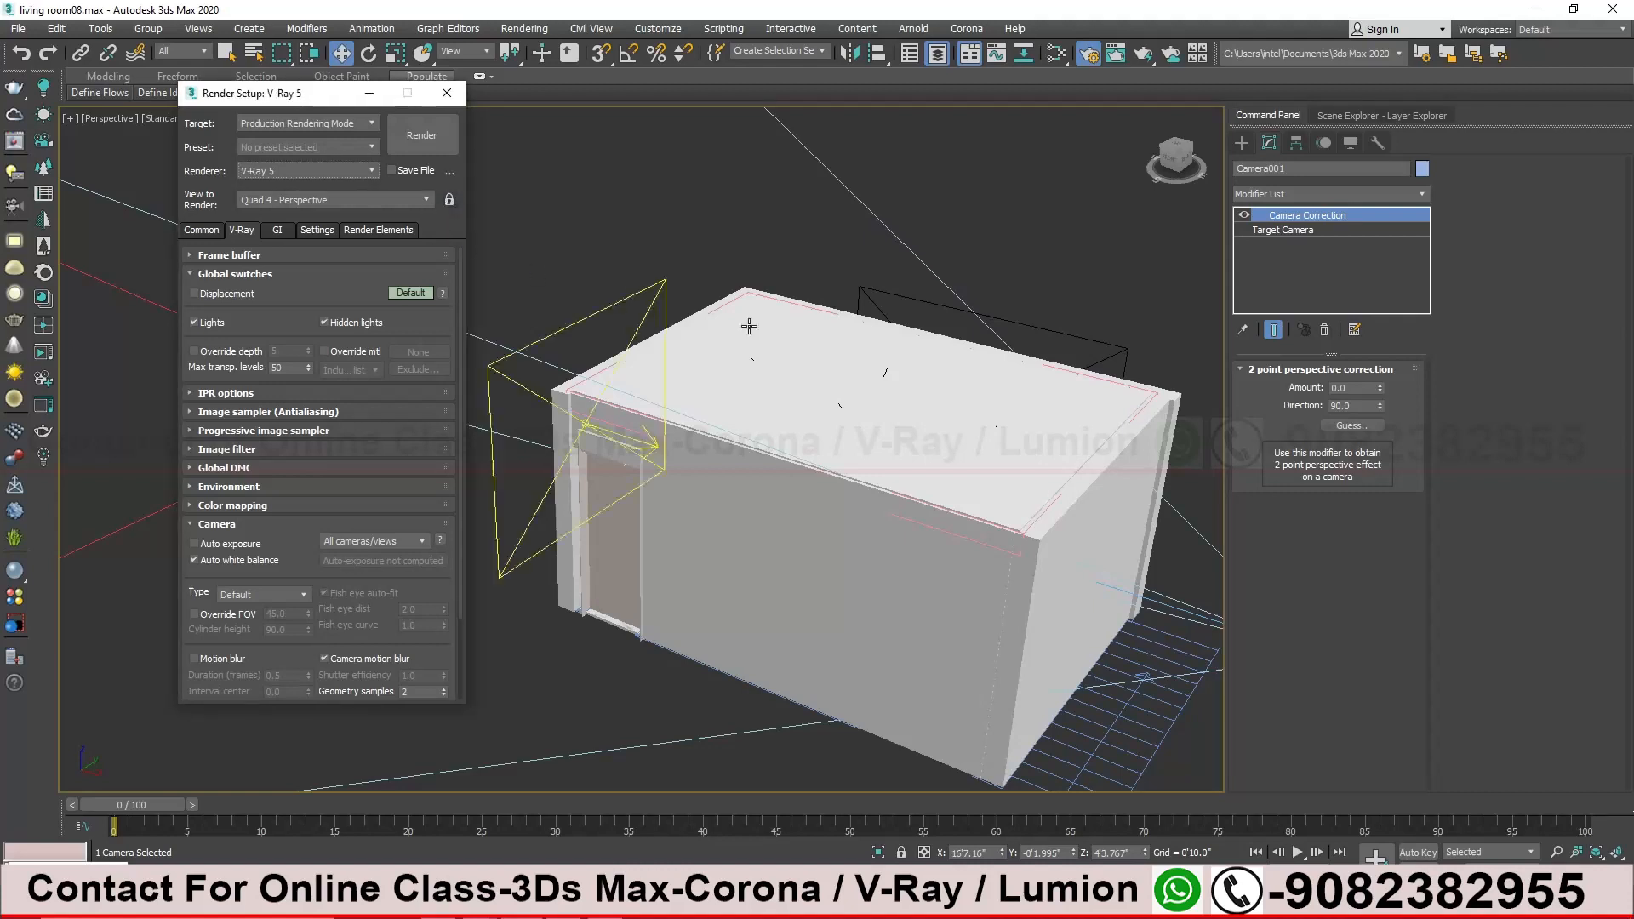
{"action": "key", "text": "c"}
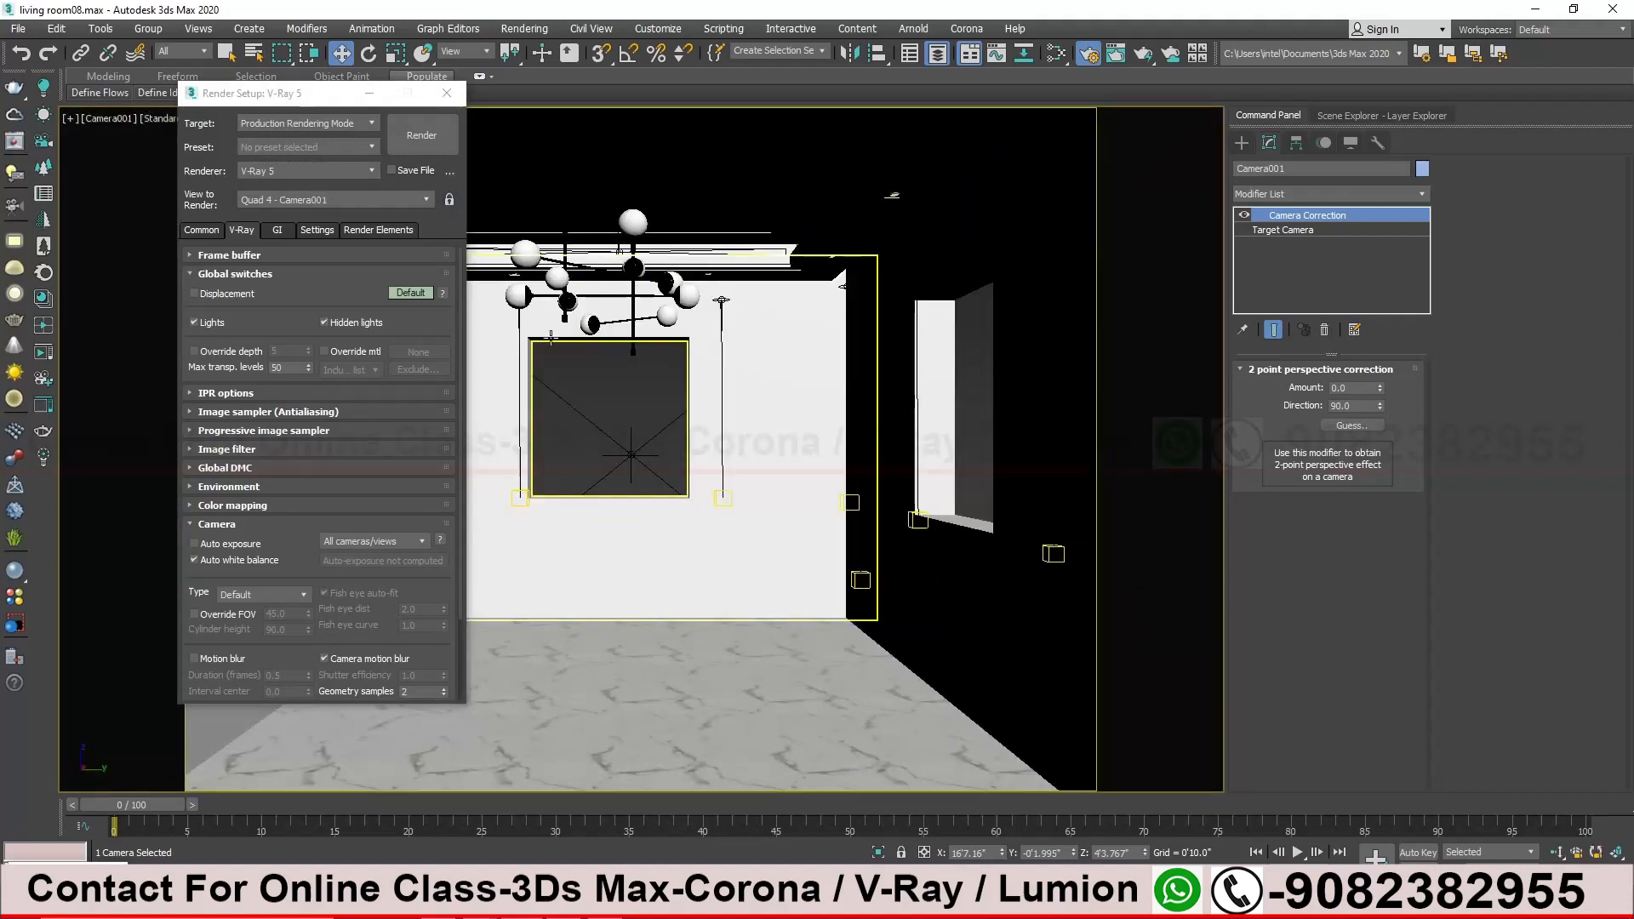
{"action": "left_click", "coordinate": [424, 202]}
{"action": "left_click", "coordinate": [395, 214]}
{"action": "left_click", "coordinate": [447, 201]}
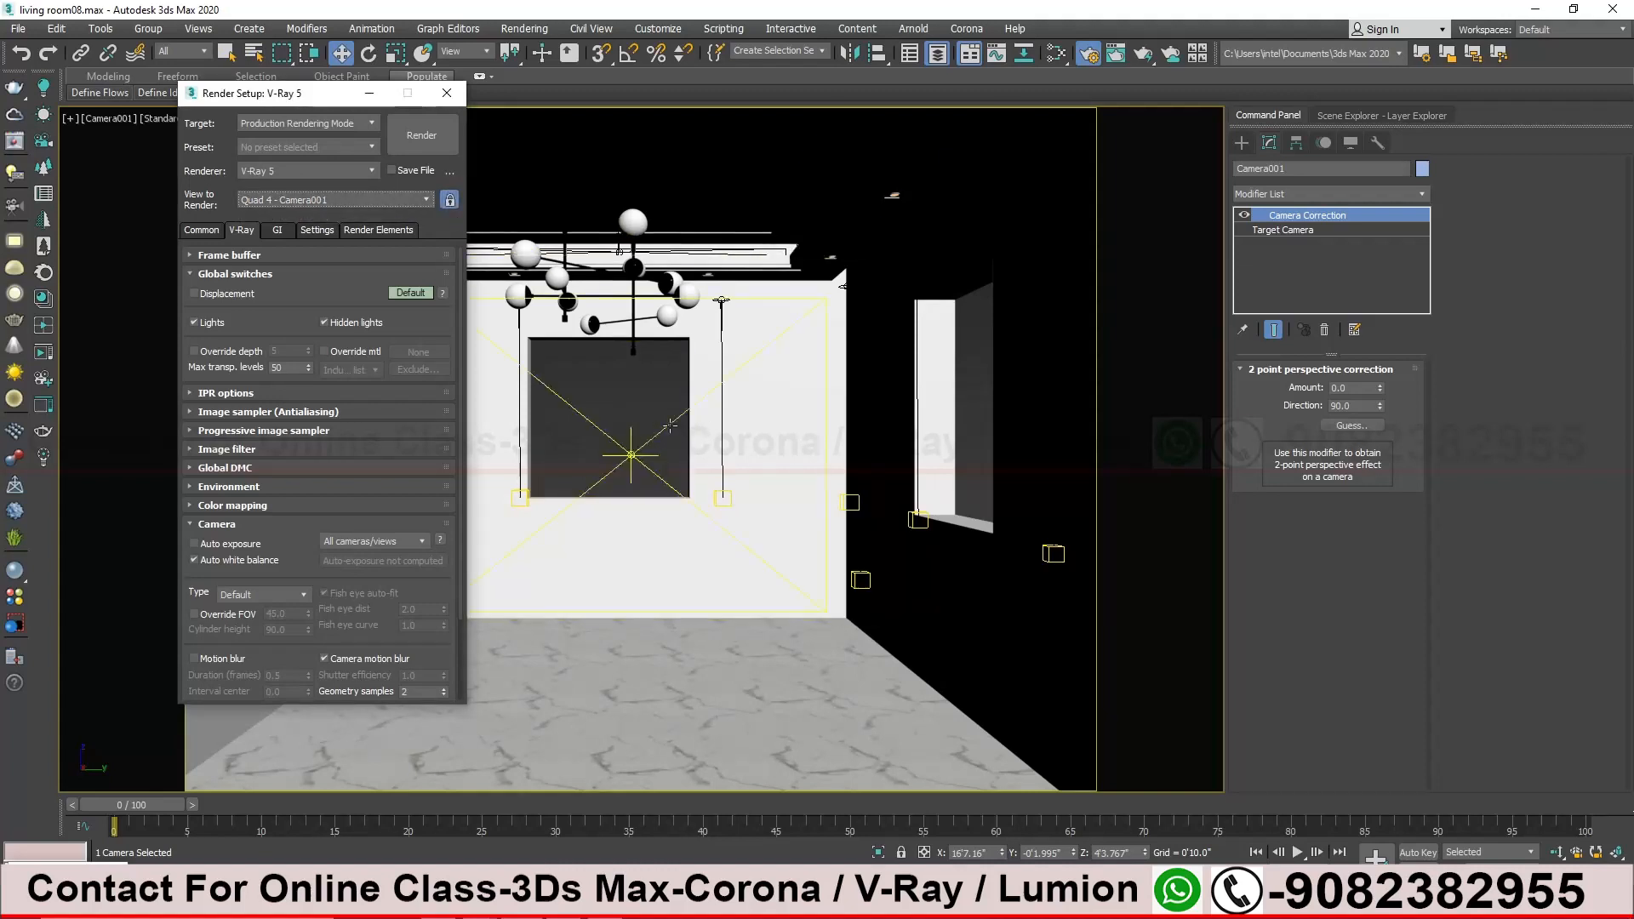
{"action": "left_click_drag", "start_coordinate": [327, 97], "coordinate": [245, 86]}
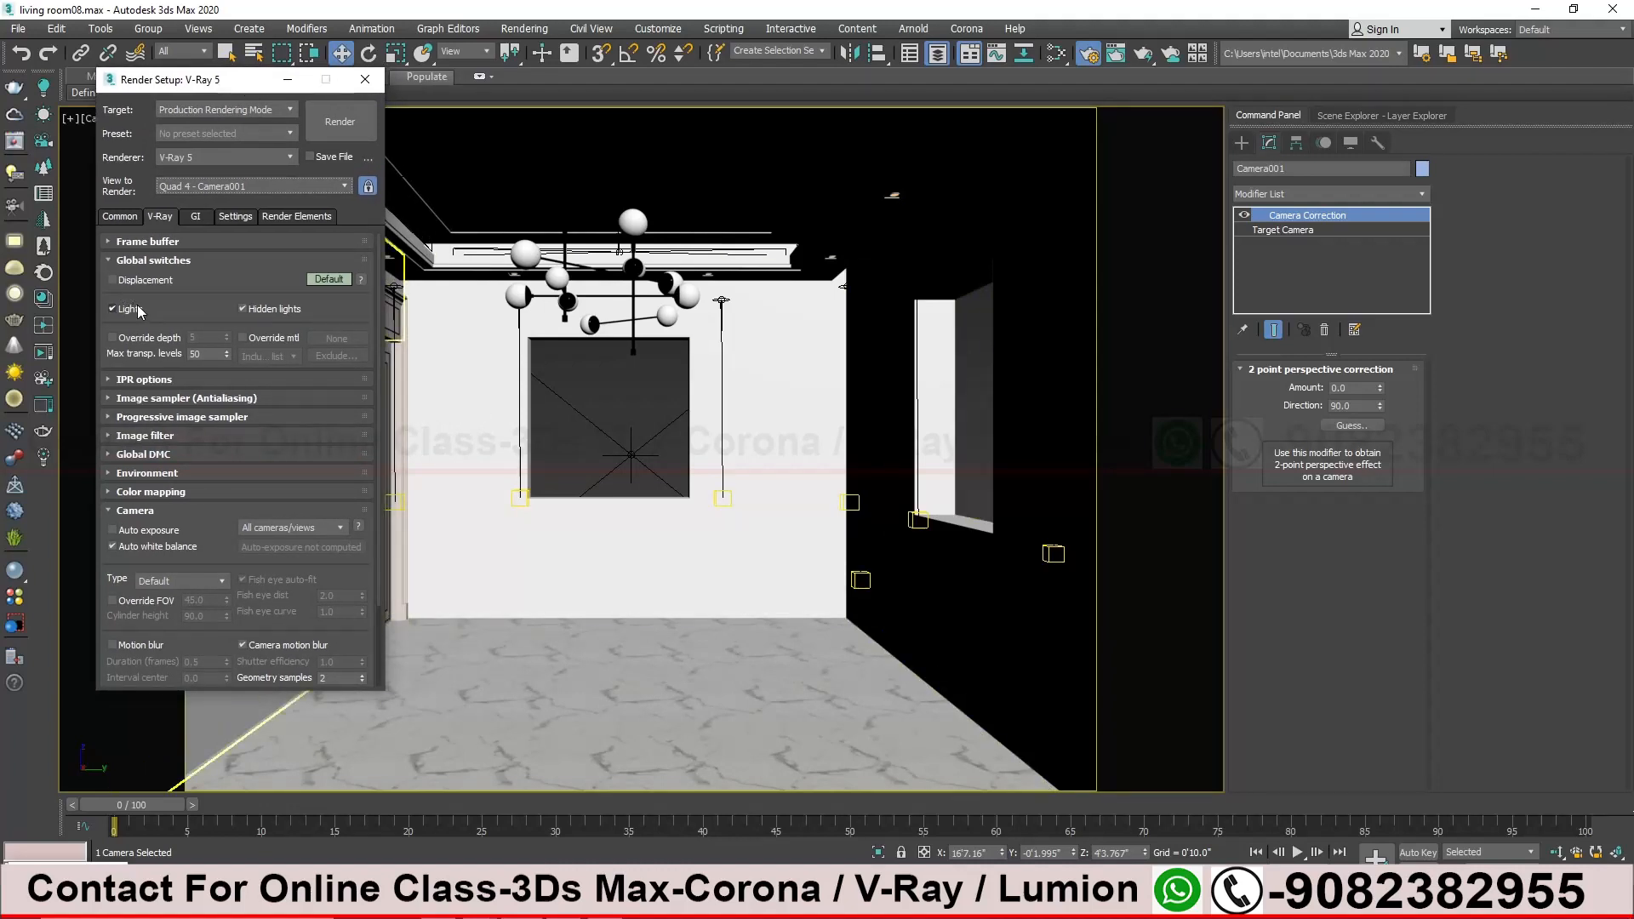
Show the V-Ray frame buffer from the frame buffer settings and start an interactive render of Camera001
{"action": "left_click", "coordinate": [152, 260]}
{"action": "left_click", "coordinate": [156, 243]}
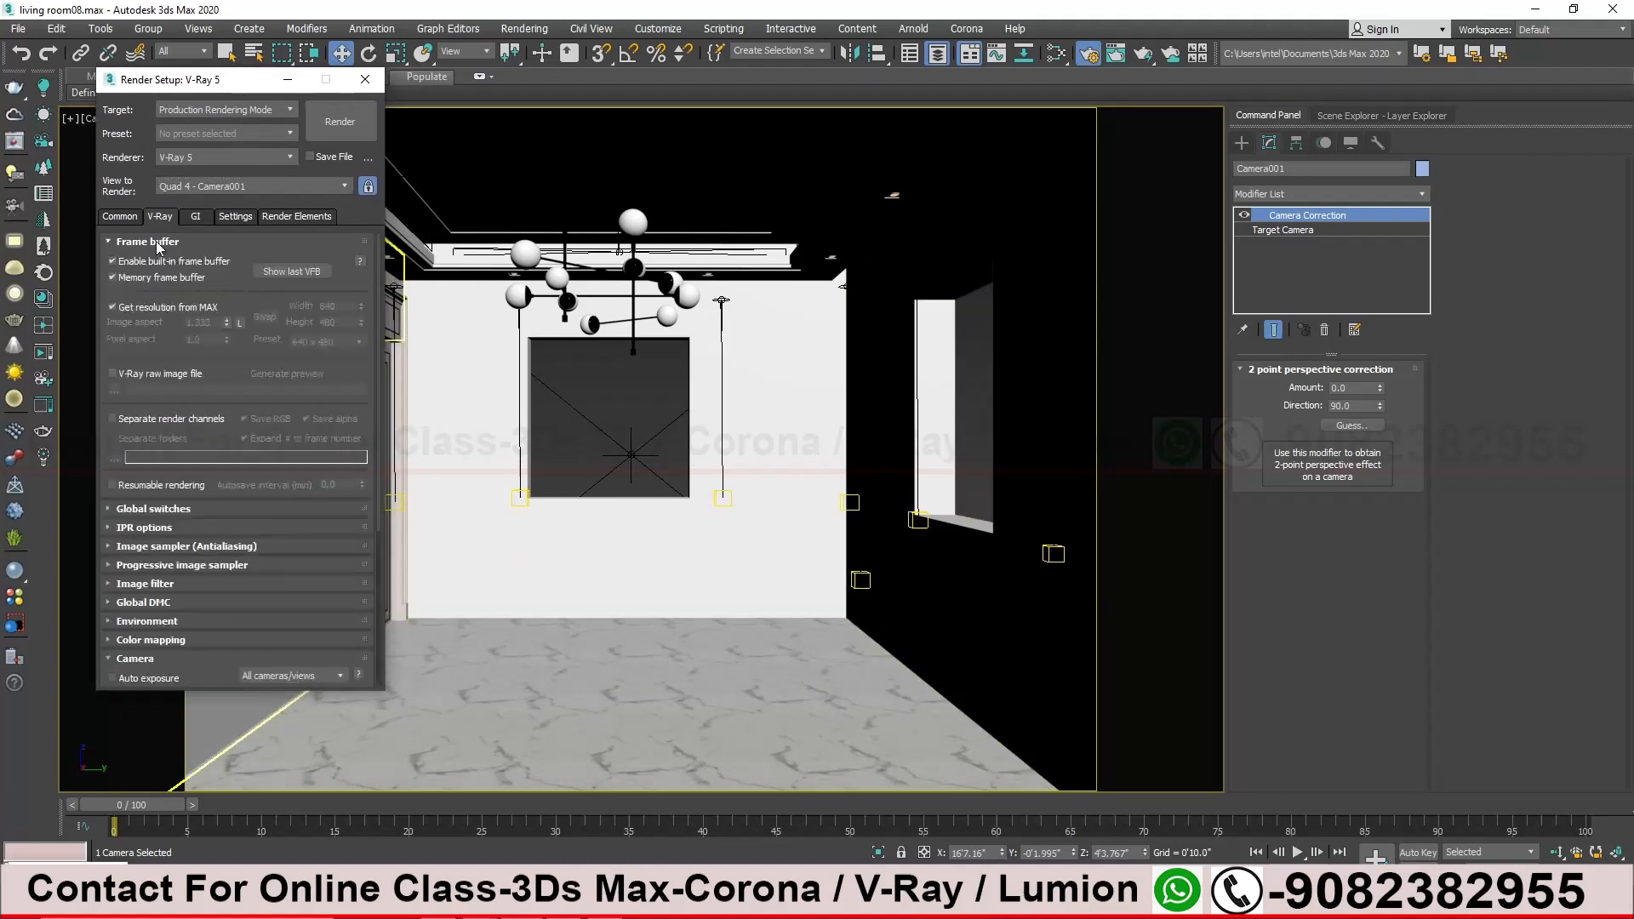
{"action": "left_click", "coordinate": [313, 272]}
{"action": "left_click_drag", "start_coordinate": [404, 252], "coordinate": [838, 223]}
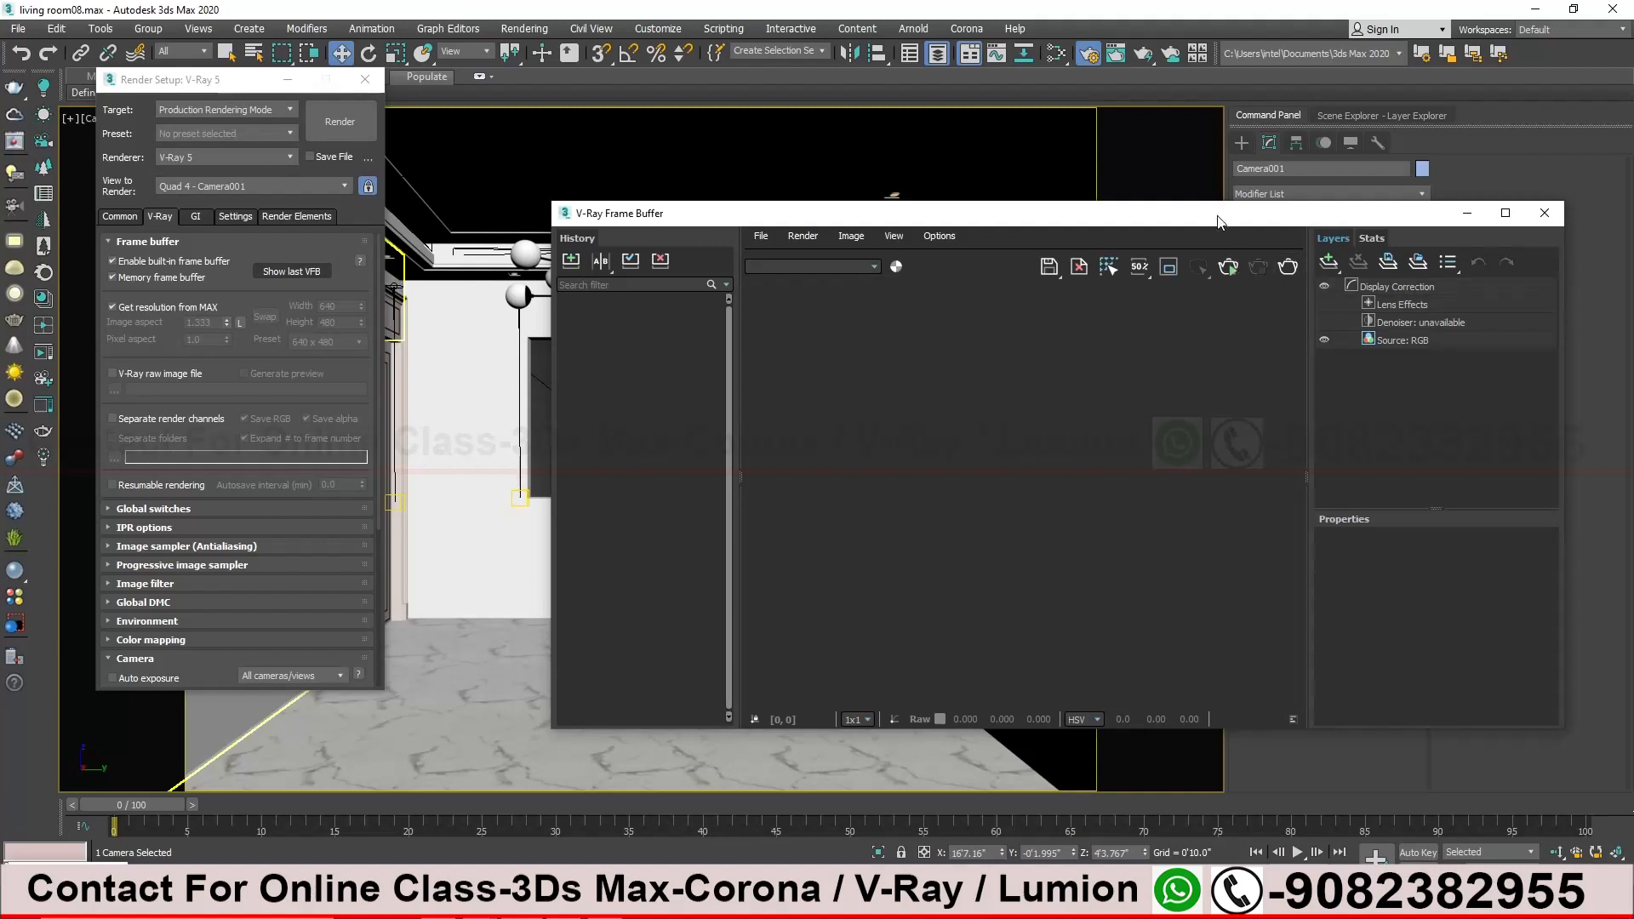
{"action": "left_click_drag", "start_coordinate": [1224, 224], "coordinate": [1167, 199]}
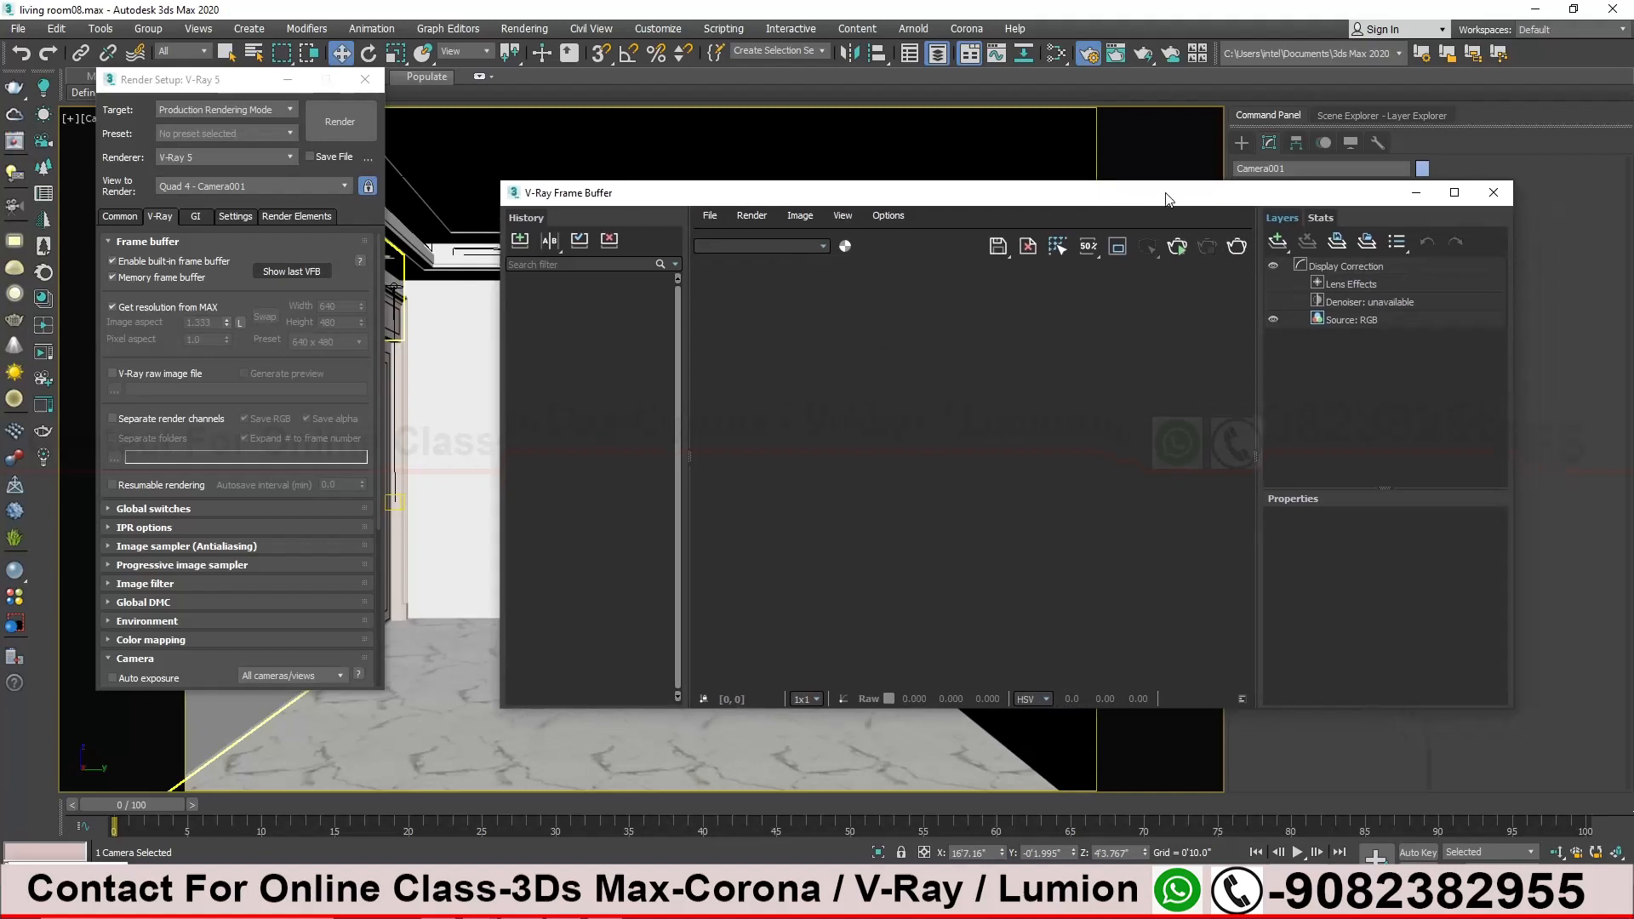
{"action": "left_click", "coordinate": [1178, 248]}
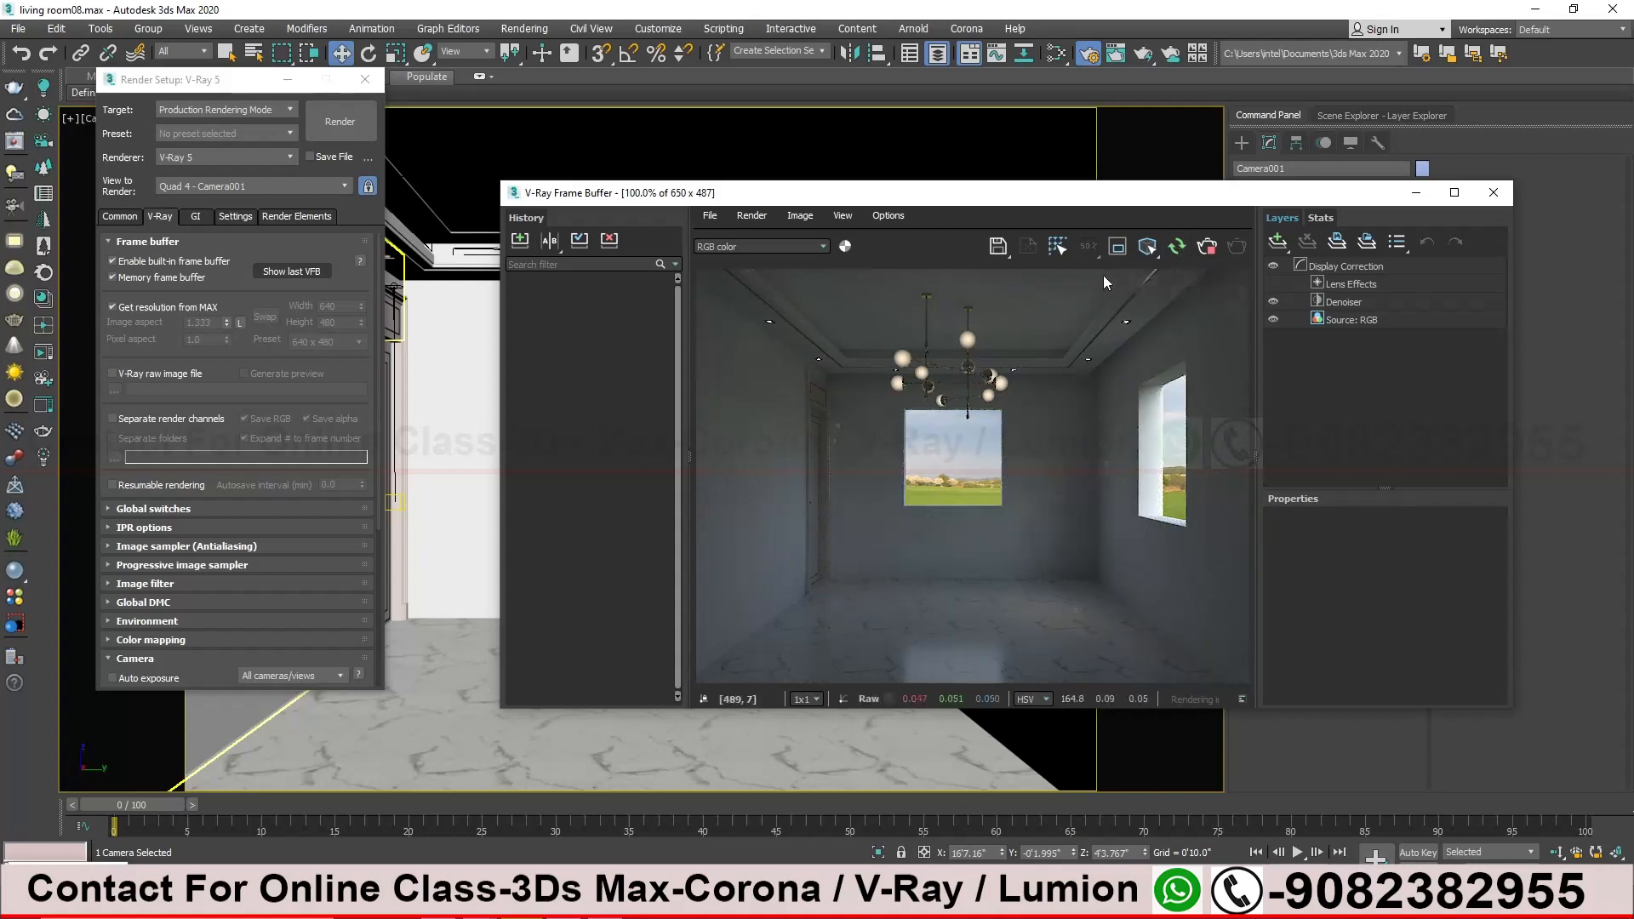
Close the render setup, move the frame buffer aside and maximize the Perspective view instead of the camera view
{"action": "left_click_drag", "start_coordinate": [1067, 204], "coordinate": [1143, 343]}
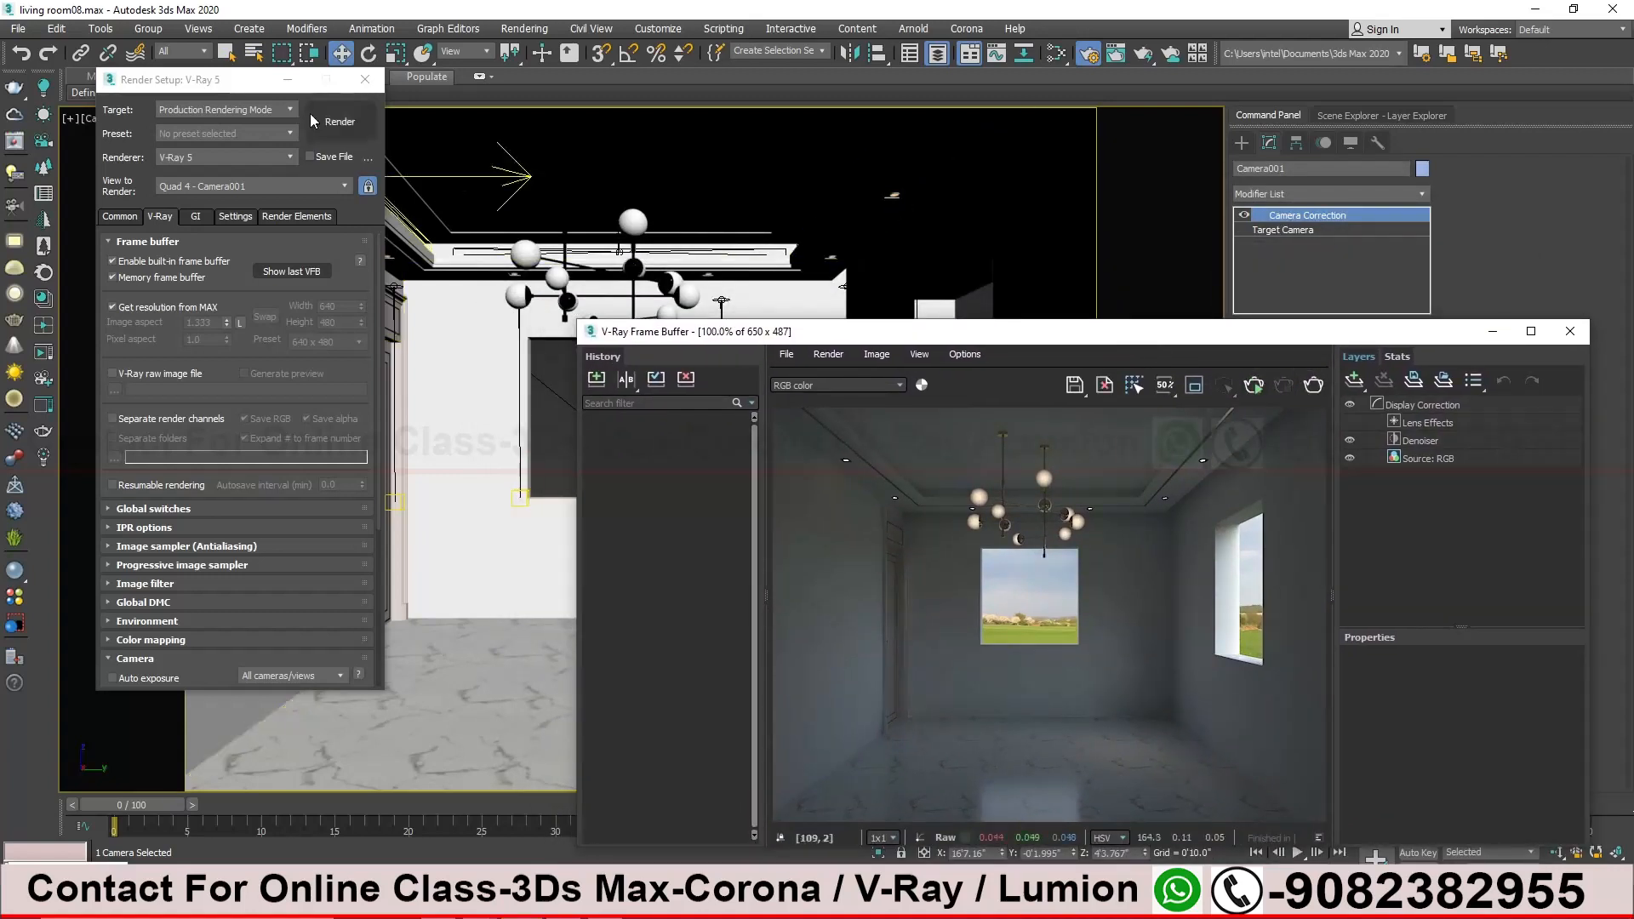
{"action": "left_click", "coordinate": [365, 79]}
{"action": "left_click_drag", "start_coordinate": [732, 337], "coordinate": [913, 397]}
{"action": "middle_click", "coordinate": [650, 348]}
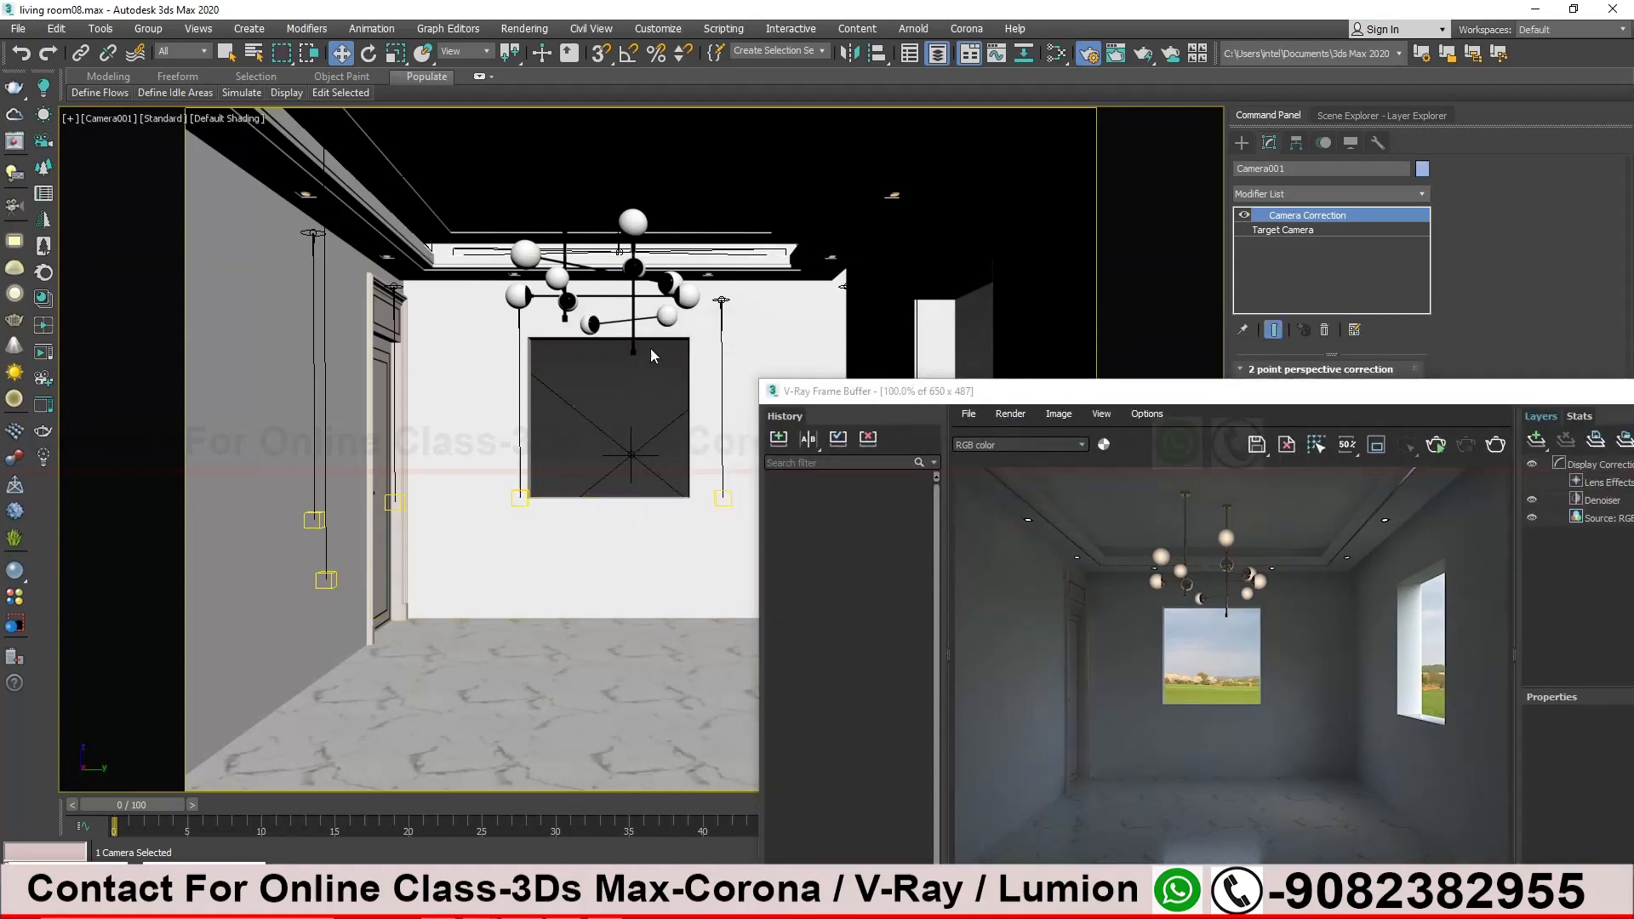
{"action": "key", "text": "alt+w"}
{"action": "middle_click", "coordinate": [652, 349]}
{"action": "key", "text": "alt+w"}
{"action": "middle_click_drag", "start_coordinate": [739, 323], "coordinate": [656, 339]}
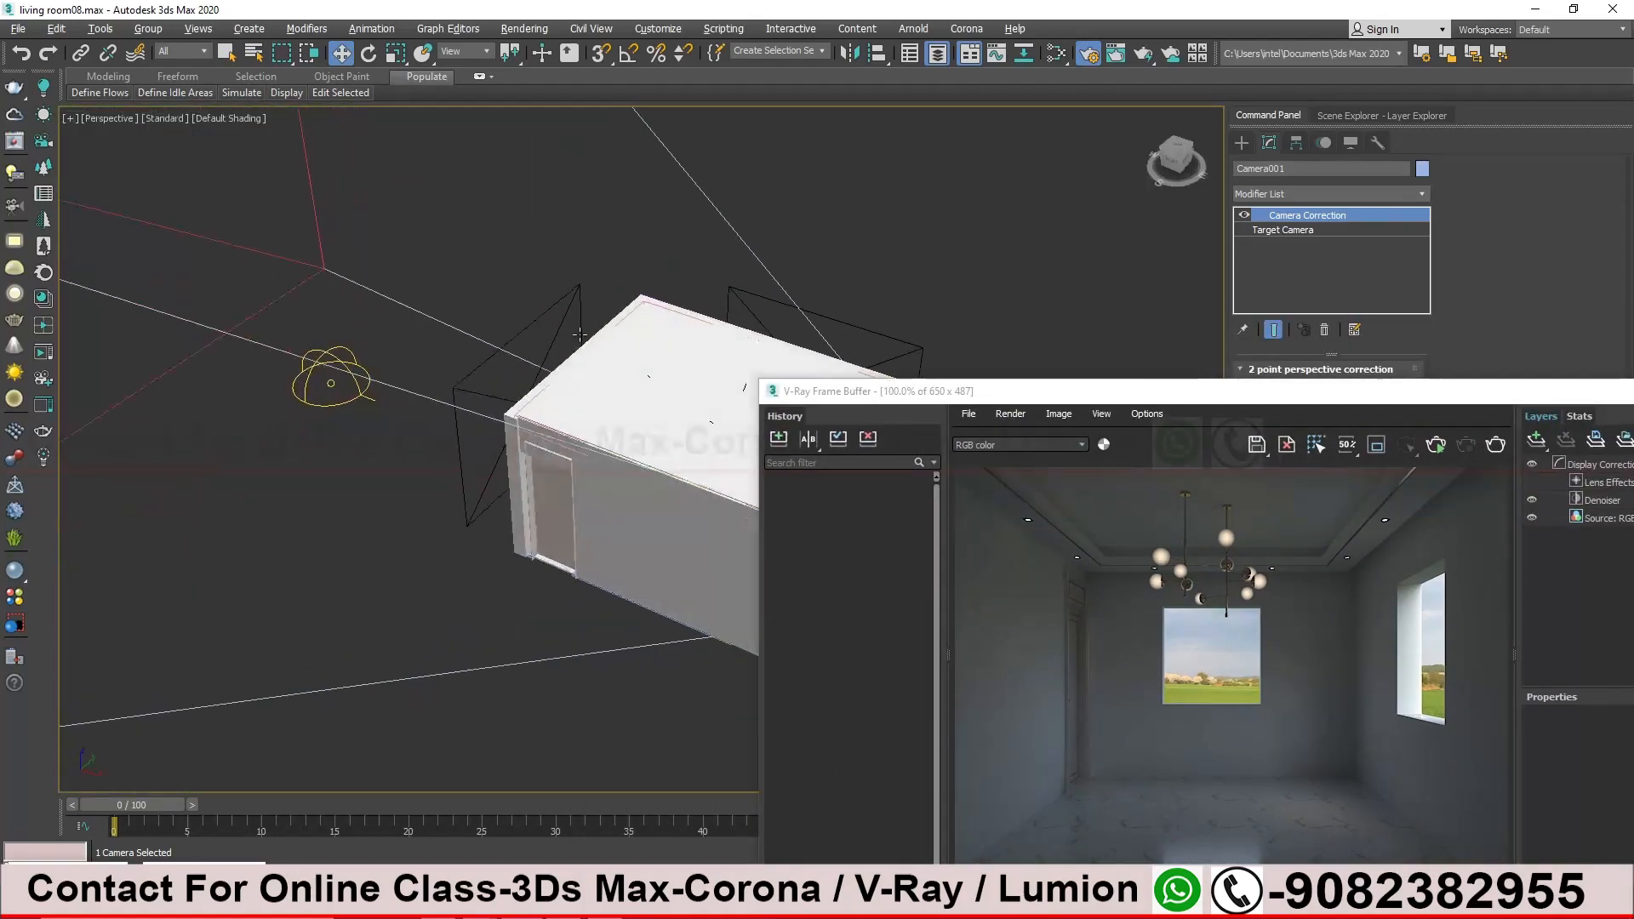
Select the dome light beside the room and move the frame buffer clear of the model
{"action": "left_click_drag", "start_coordinate": [906, 390], "coordinate": [672, 238]}
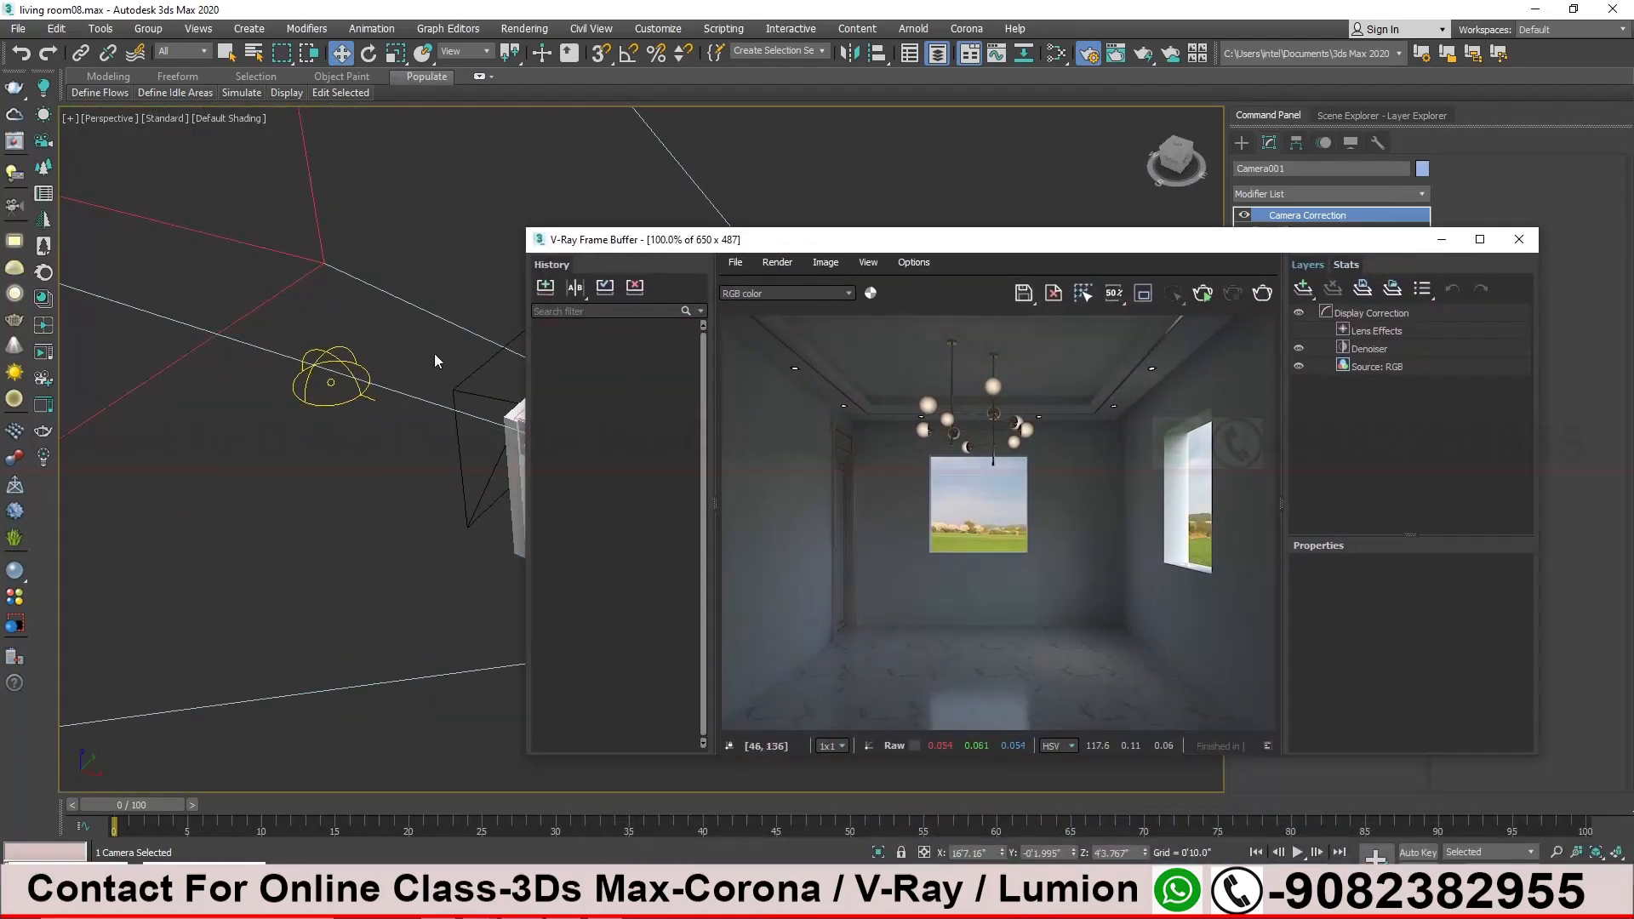
{"action": "left_click", "coordinate": [341, 364]}
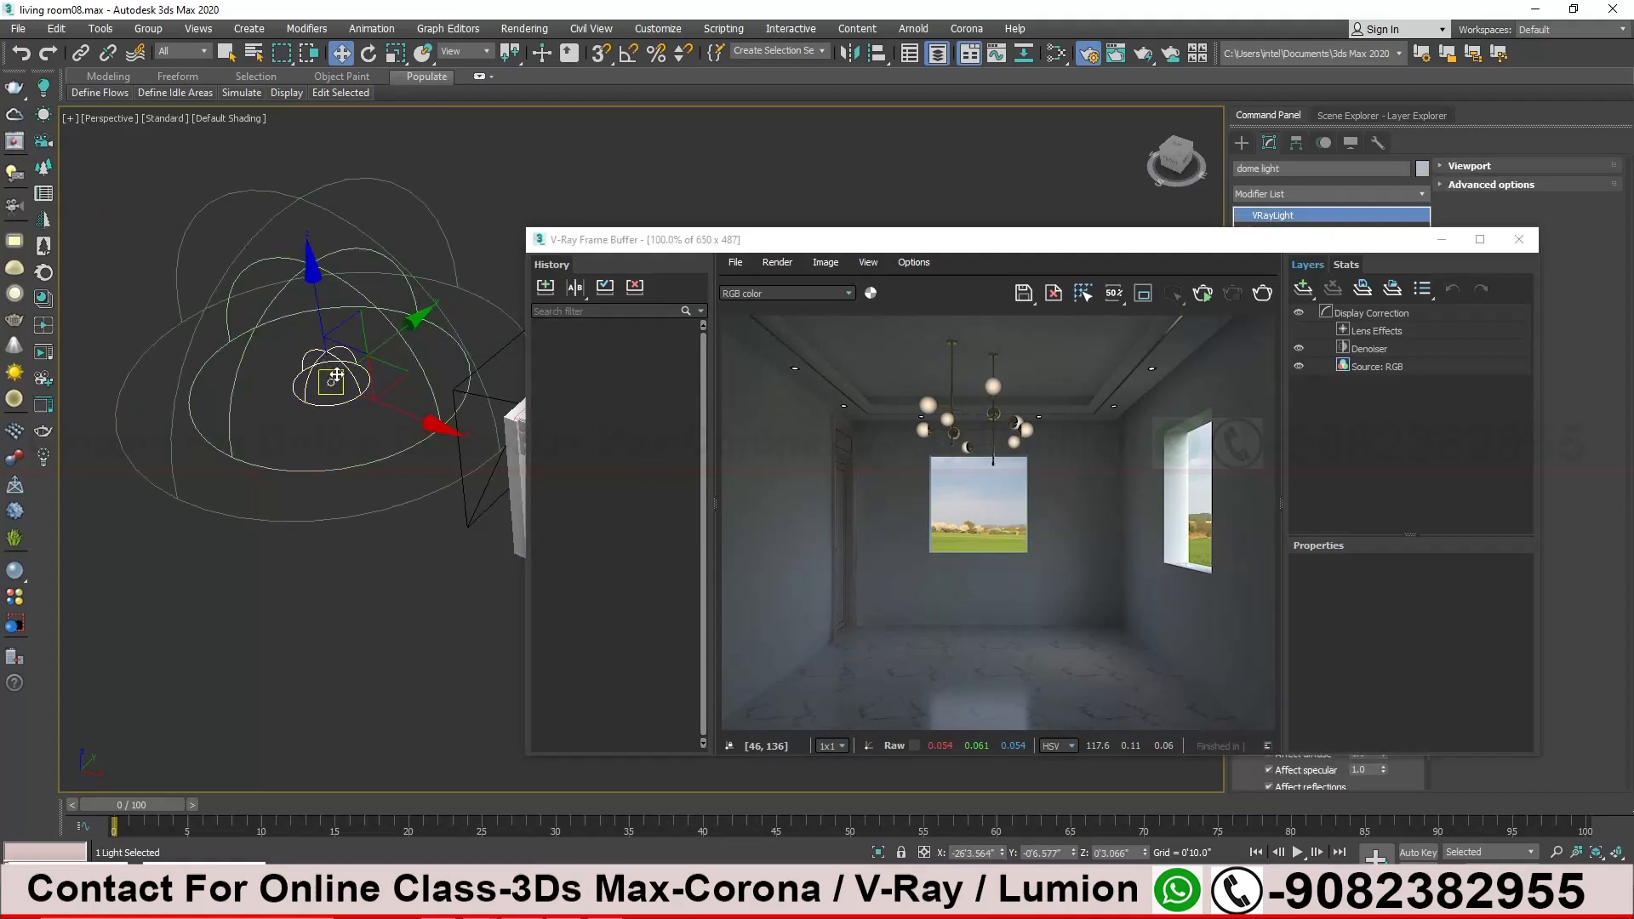
{"action": "left_click_drag", "start_coordinate": [757, 246], "coordinate": [660, 569]}
{"action": "middle_click_drag", "start_coordinate": [657, 448], "coordinate": [700, 412], "text": "alt"}
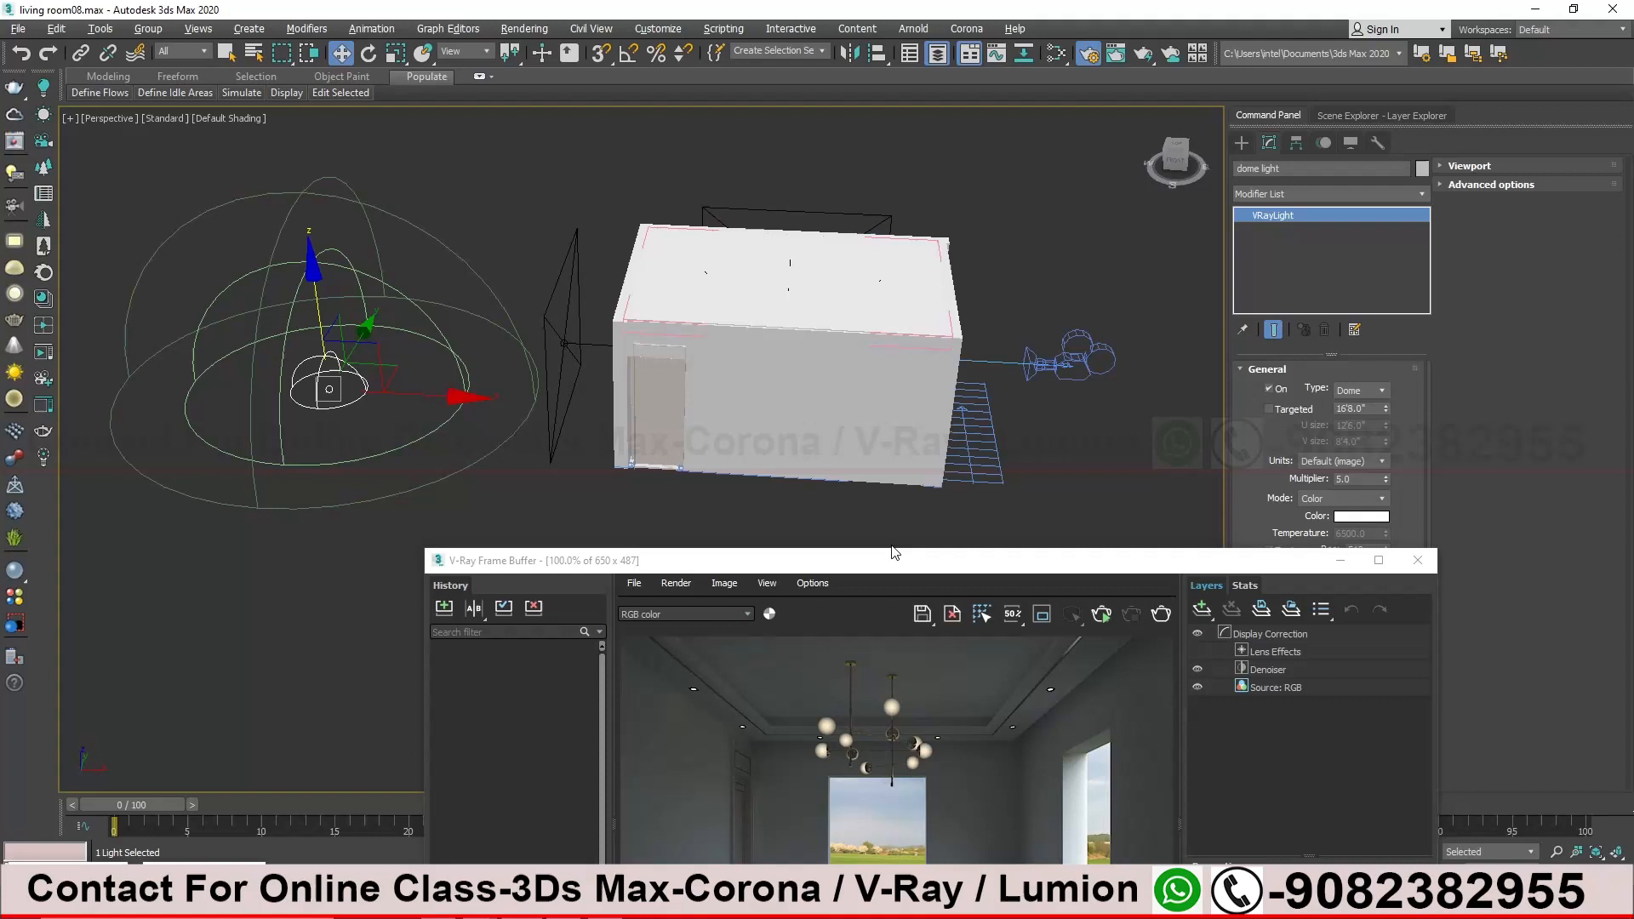
Bring the rendered image back into full view and open the Environment and Effects settings
{"action": "left_click_drag", "start_coordinate": [889, 561], "coordinate": [869, 365]}
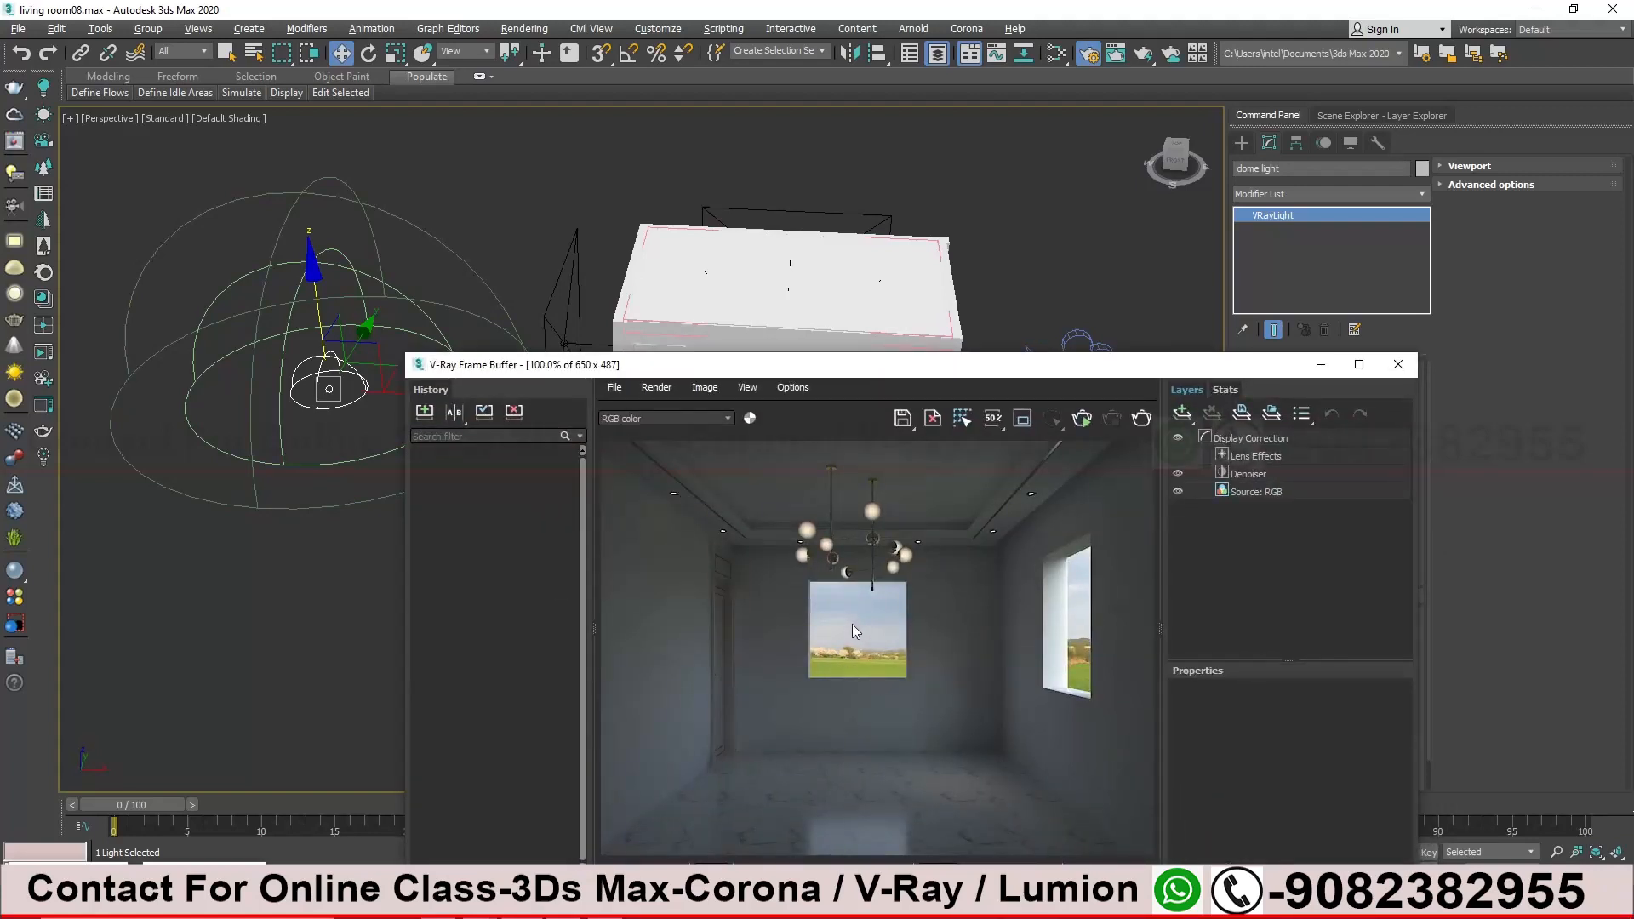
{"action": "left_click", "coordinate": [523, 28]}
{"action": "left_click", "coordinate": [562, 249]}
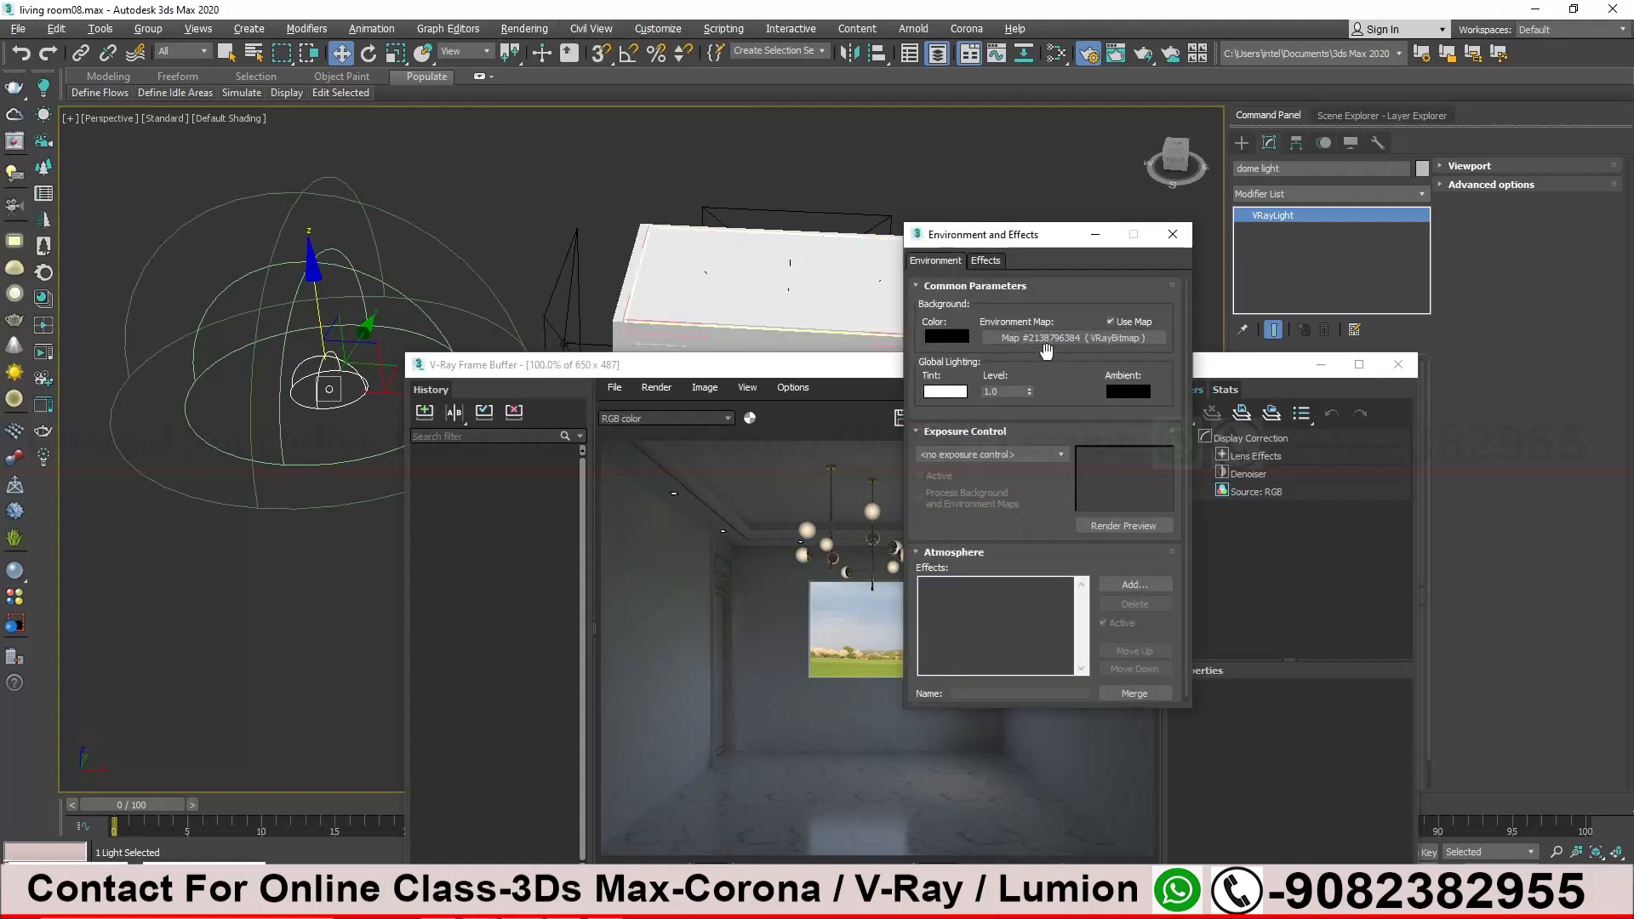
Turn off the environment map, start the interactive render and move the windows clear of the room model
{"action": "left_click_drag", "start_coordinate": [1041, 239], "coordinate": [213, 217]}
{"action": "left_click", "coordinate": [1245, 285]}
{"action": "left_click_drag", "start_coordinate": [693, 365], "coordinate": [684, 297]}
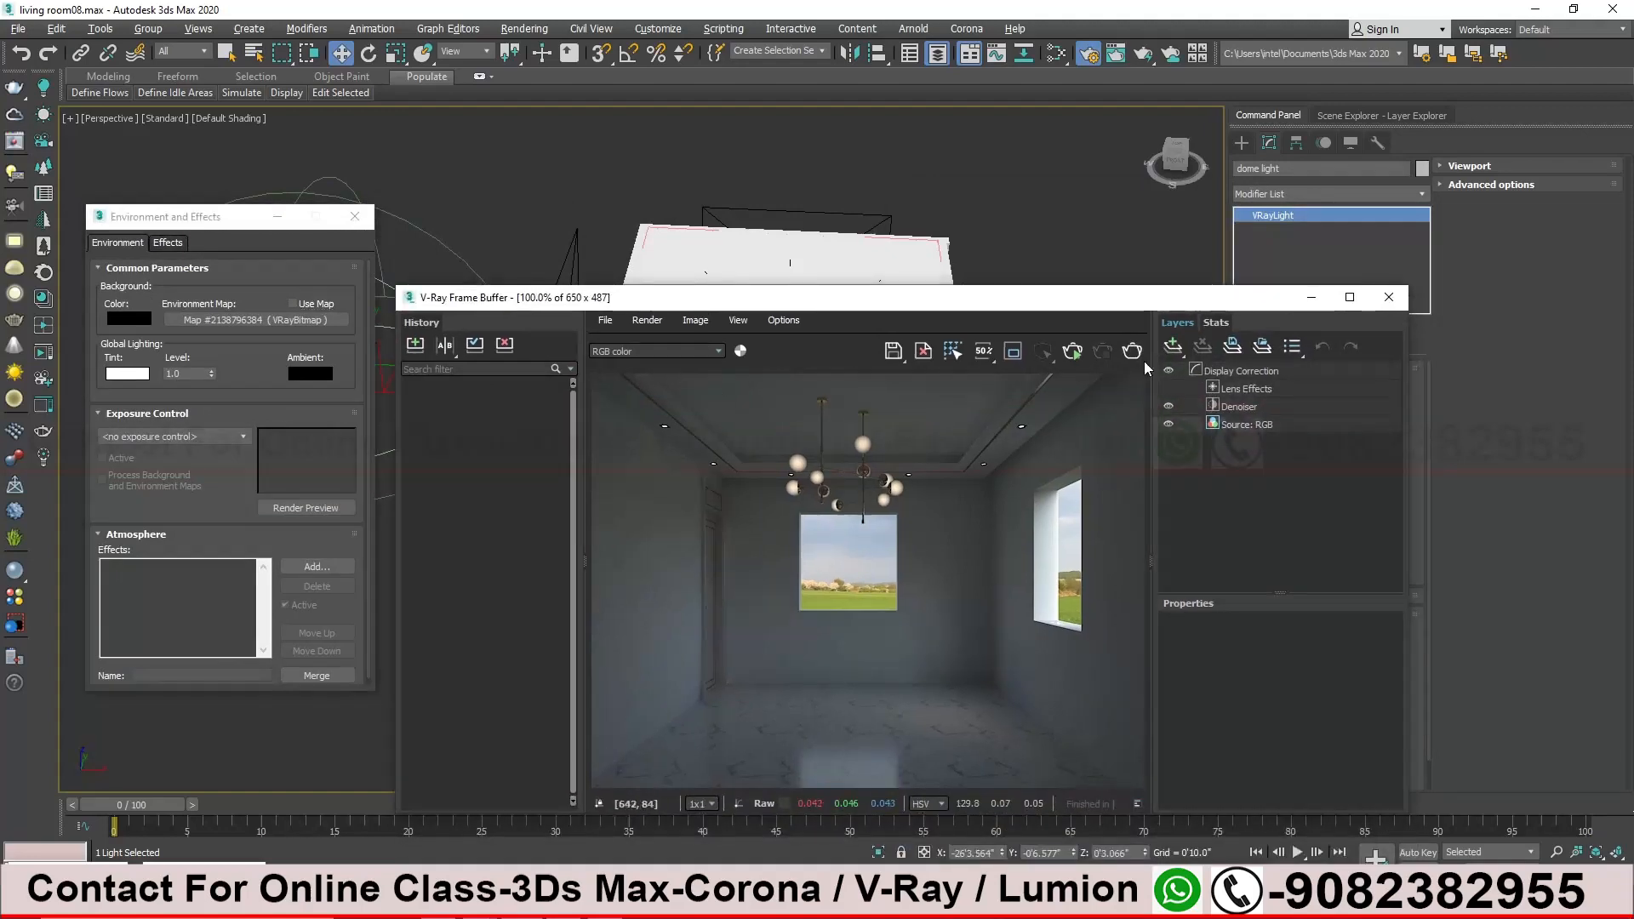
{"action": "left_click", "coordinate": [1073, 351]}
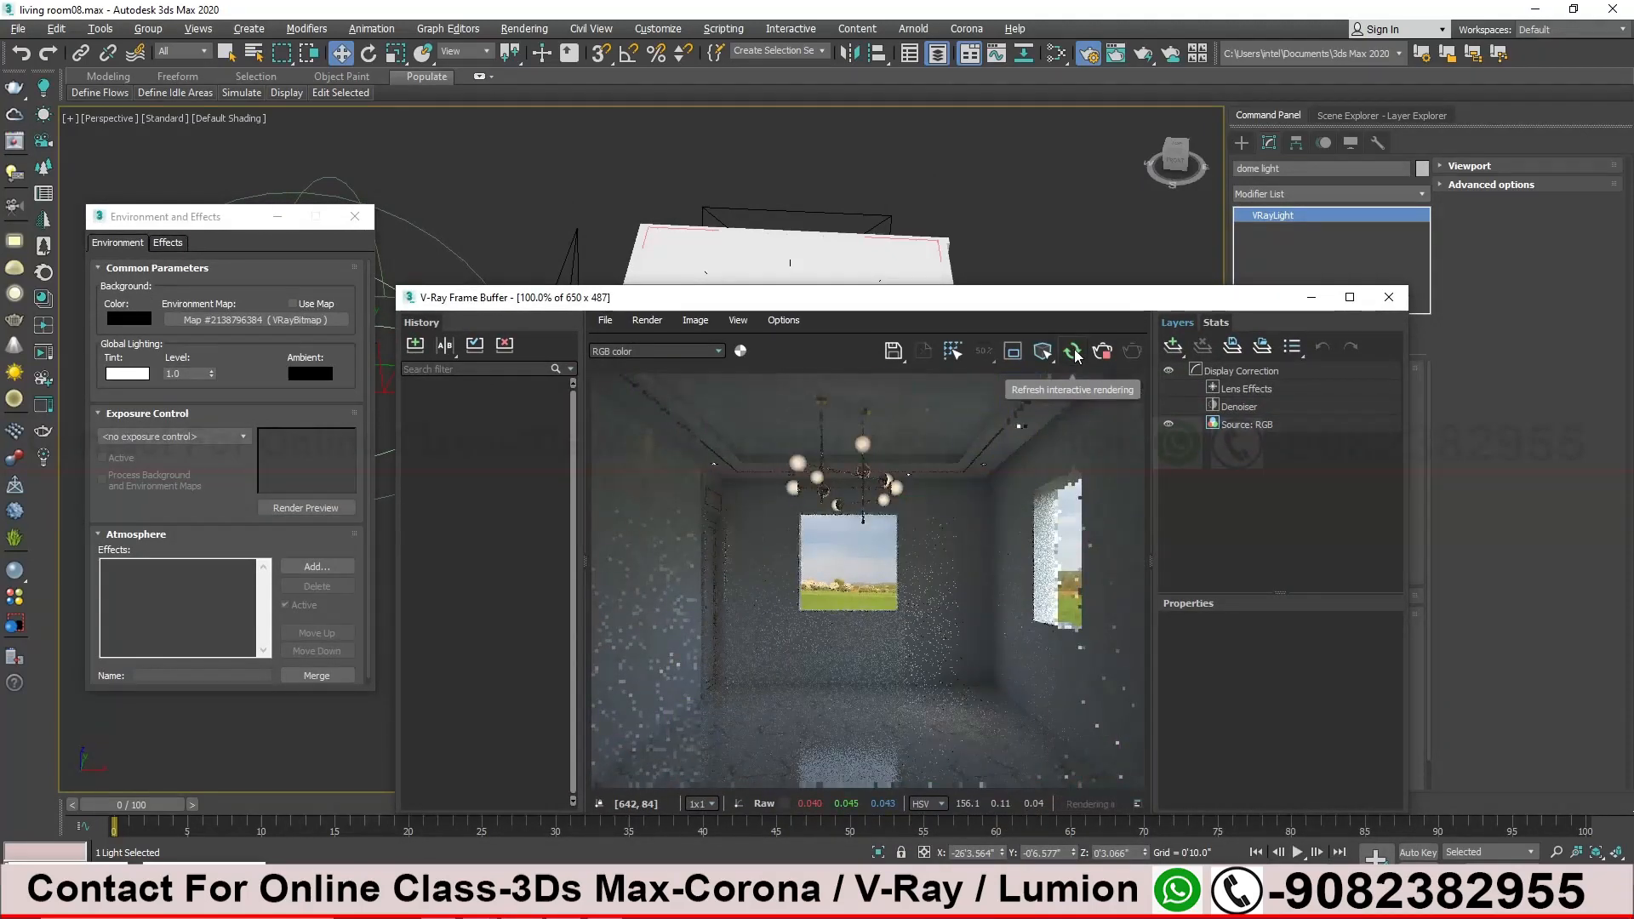
{"action": "left_click_drag", "start_coordinate": [446, 305], "coordinate": [579, 562]}
{"action": "left_click", "coordinate": [453, 351]}
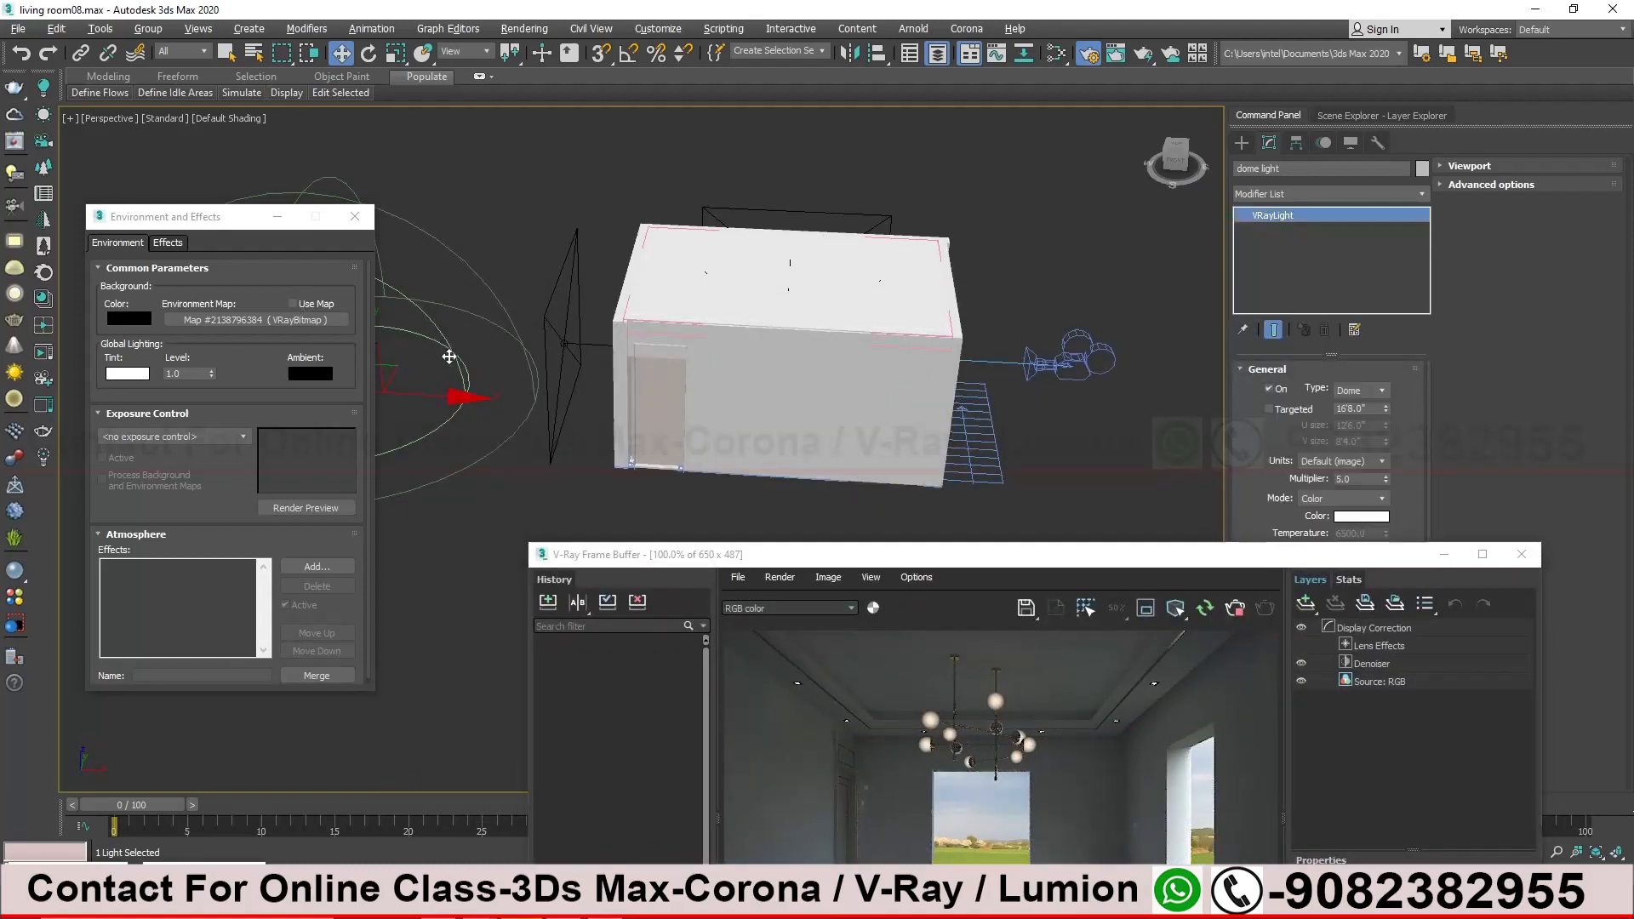
Turn the environment map back on and move the windows below the dome light
{"action": "left_click", "coordinate": [293, 303]}
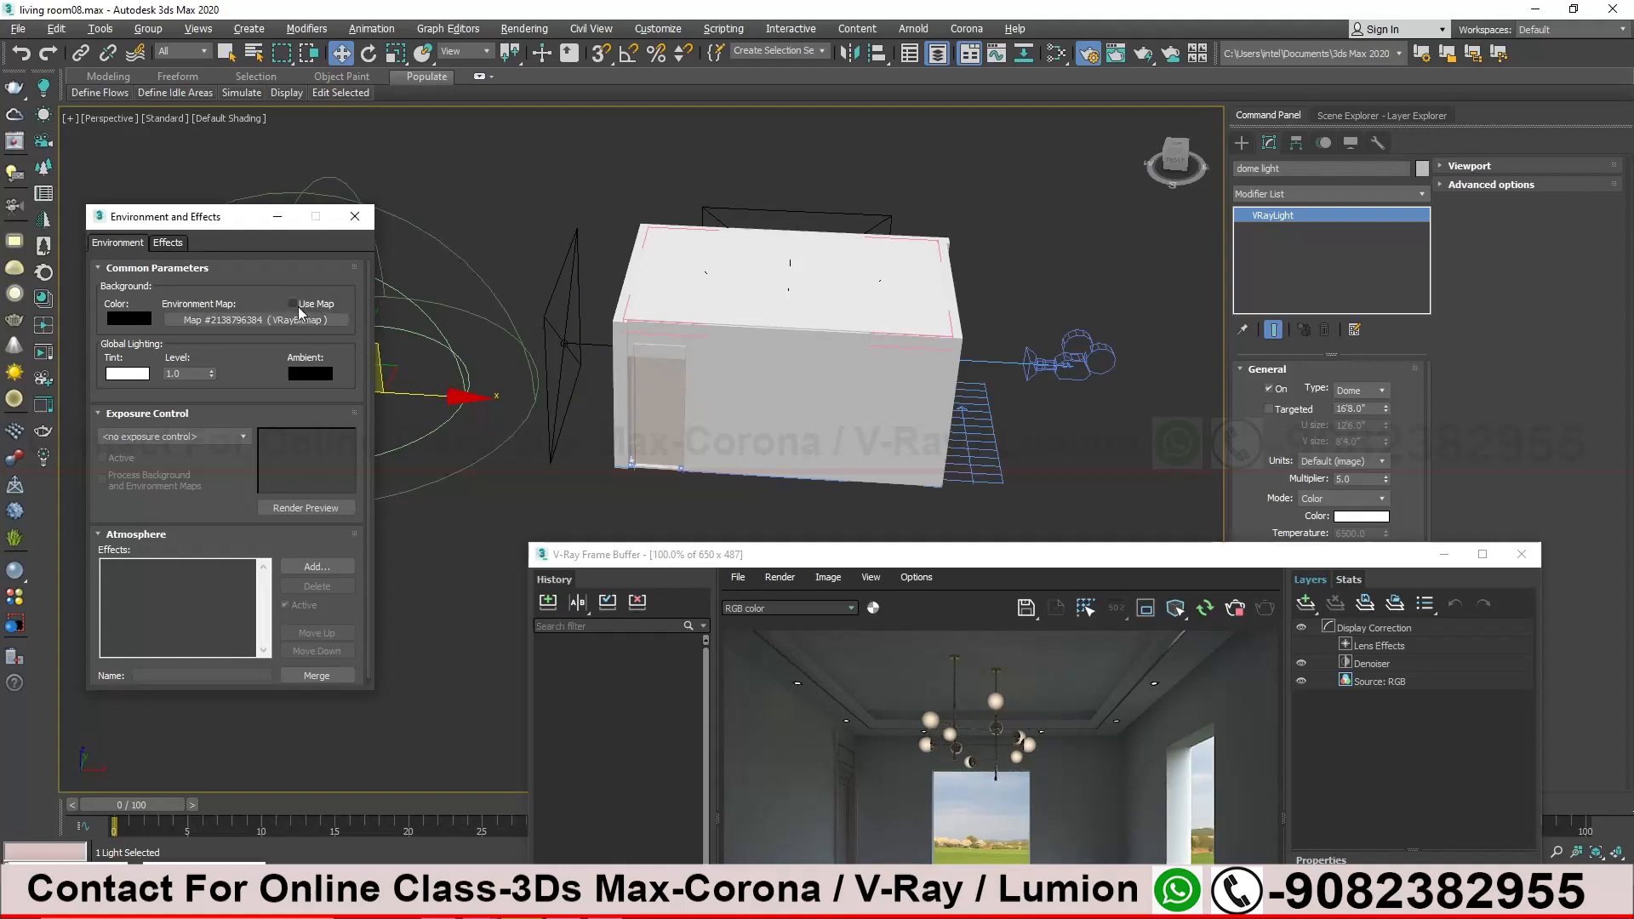
{"action": "left_click_drag", "start_coordinate": [609, 554], "coordinate": [466, 575]}
{"action": "left_click_drag", "start_coordinate": [246, 337], "coordinate": [189, 475]}
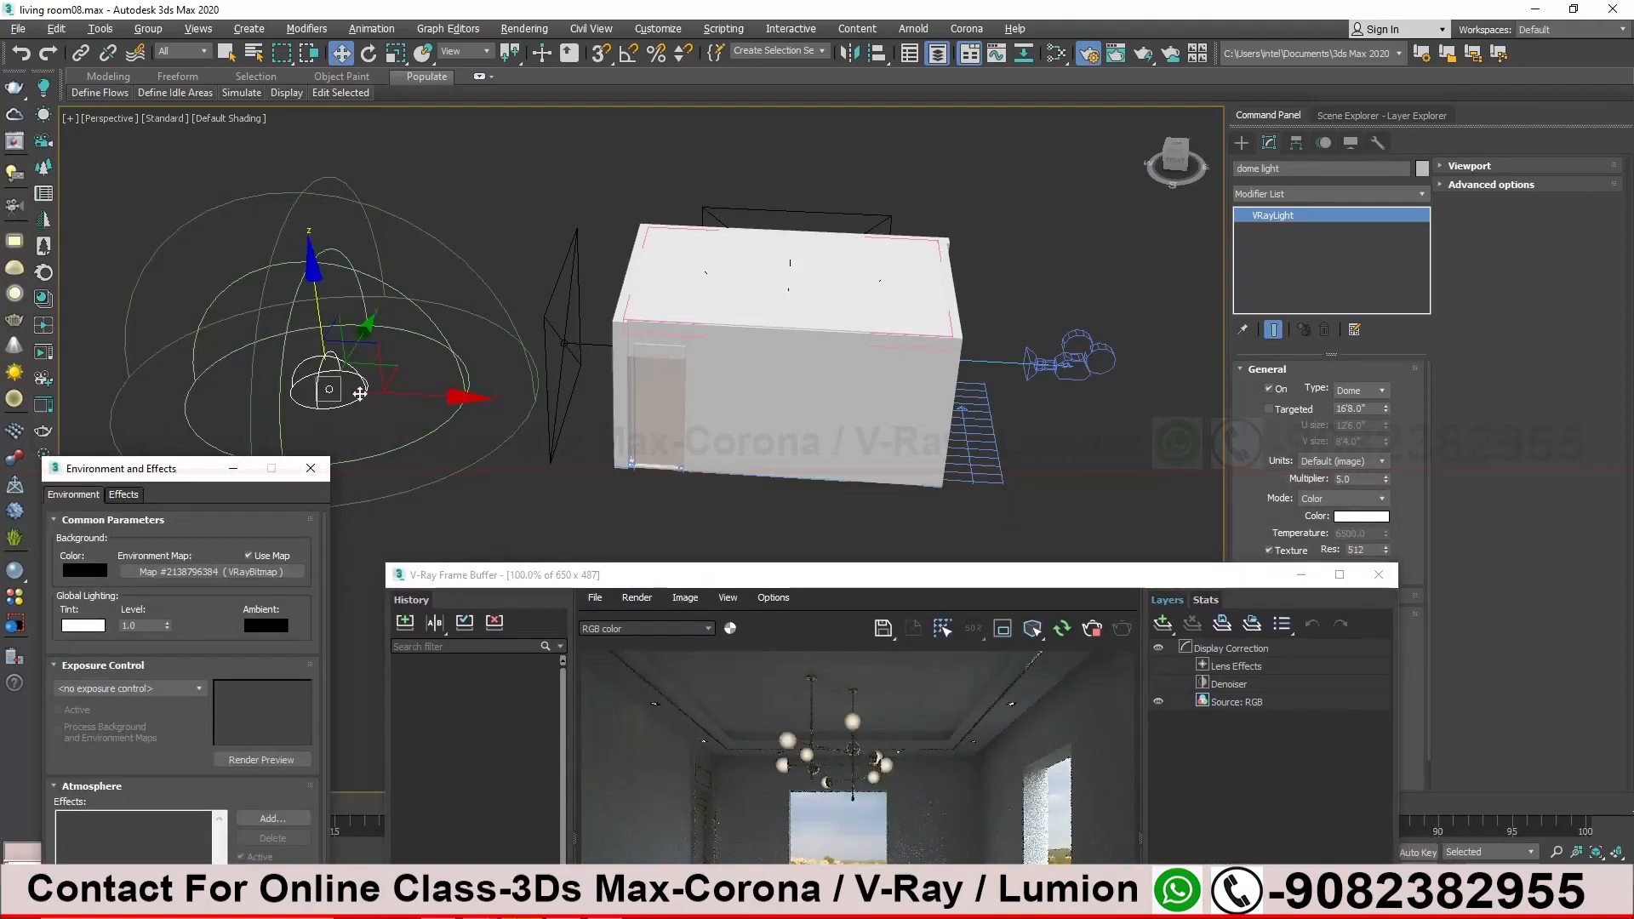
Make the dome light invisible and switch the environment map off and on to compare the background through the windows
{"action": "left_click_drag", "start_coordinate": [1217, 584], "coordinate": [935, 373]}
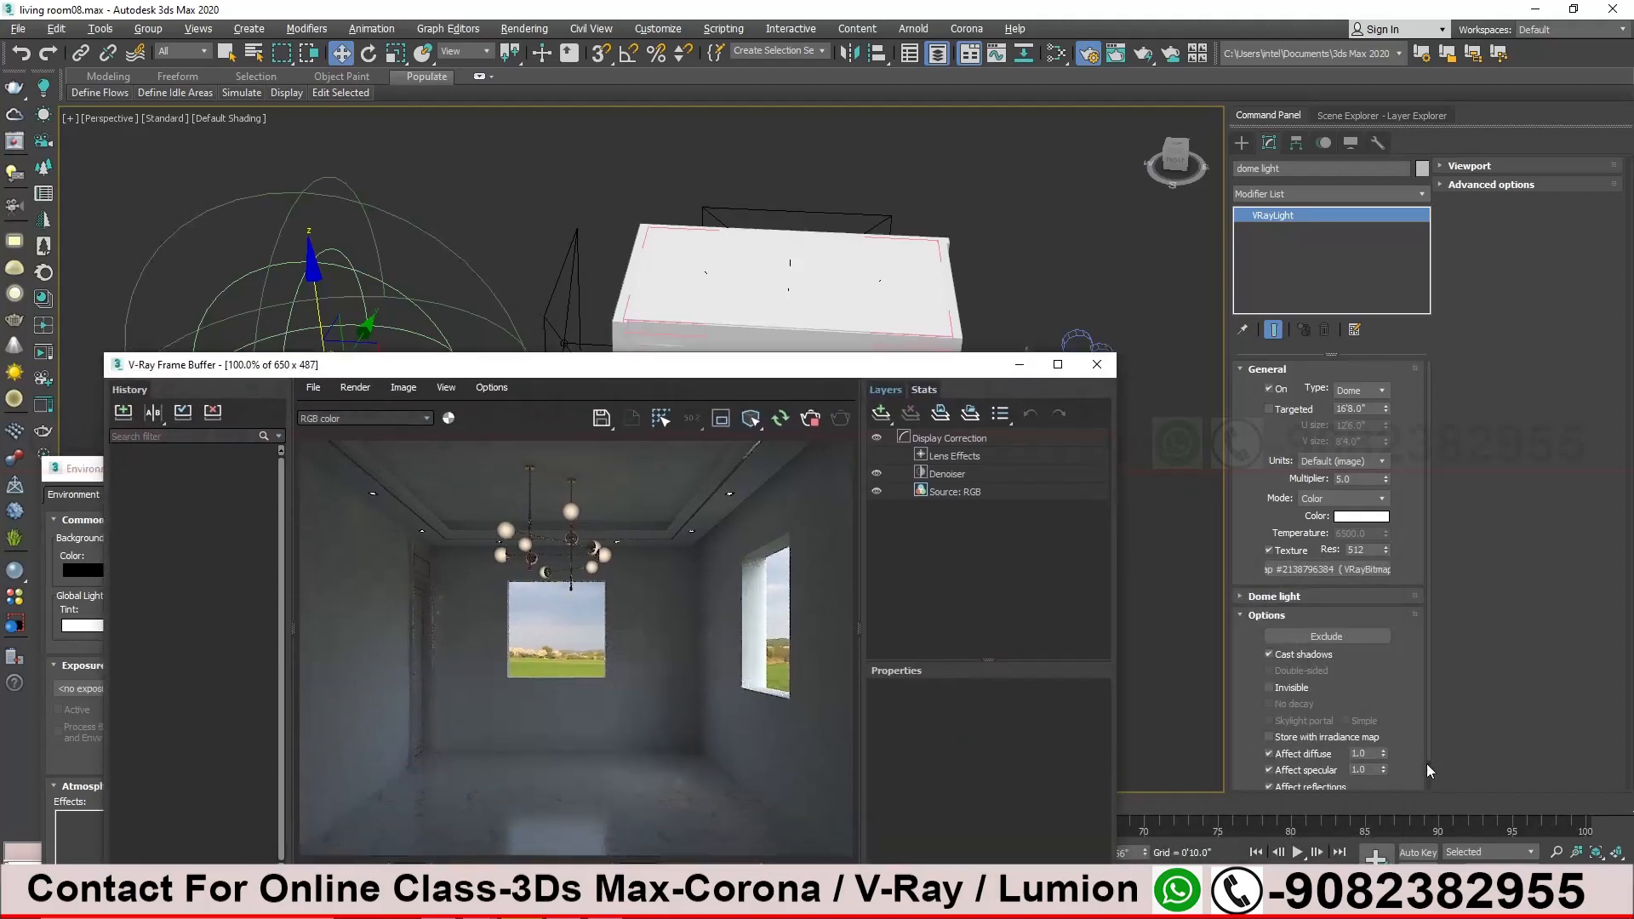
{"action": "left_click", "coordinate": [1270, 687]}
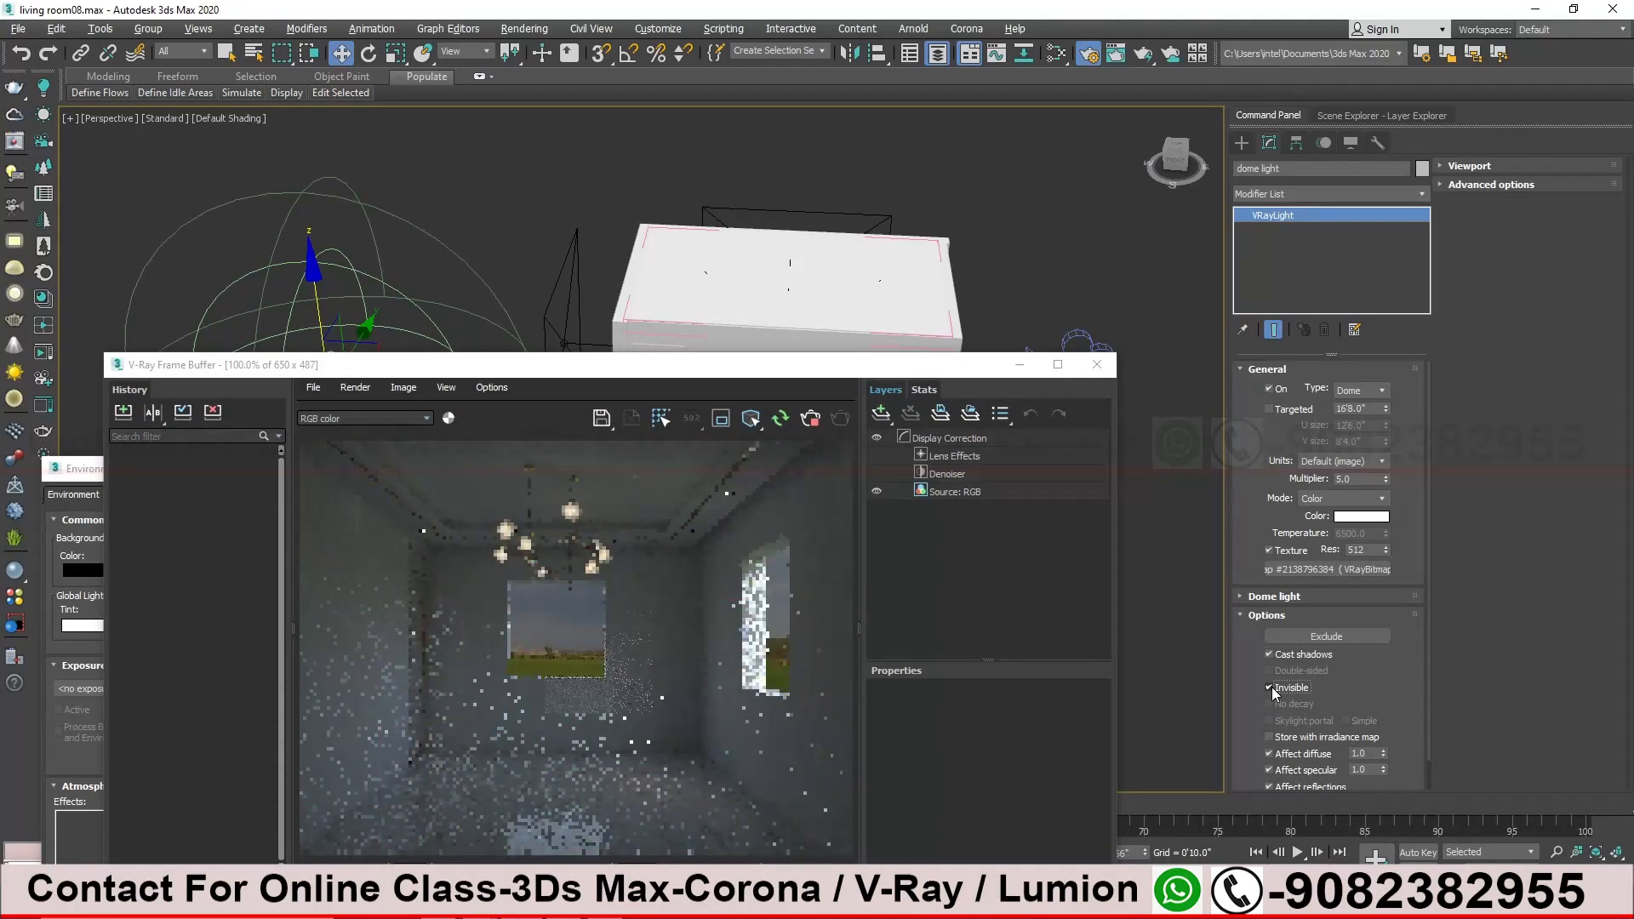
{"action": "left_click_drag", "start_coordinate": [595, 364], "coordinate": [983, 265]}
{"action": "left_click", "coordinate": [248, 555]}
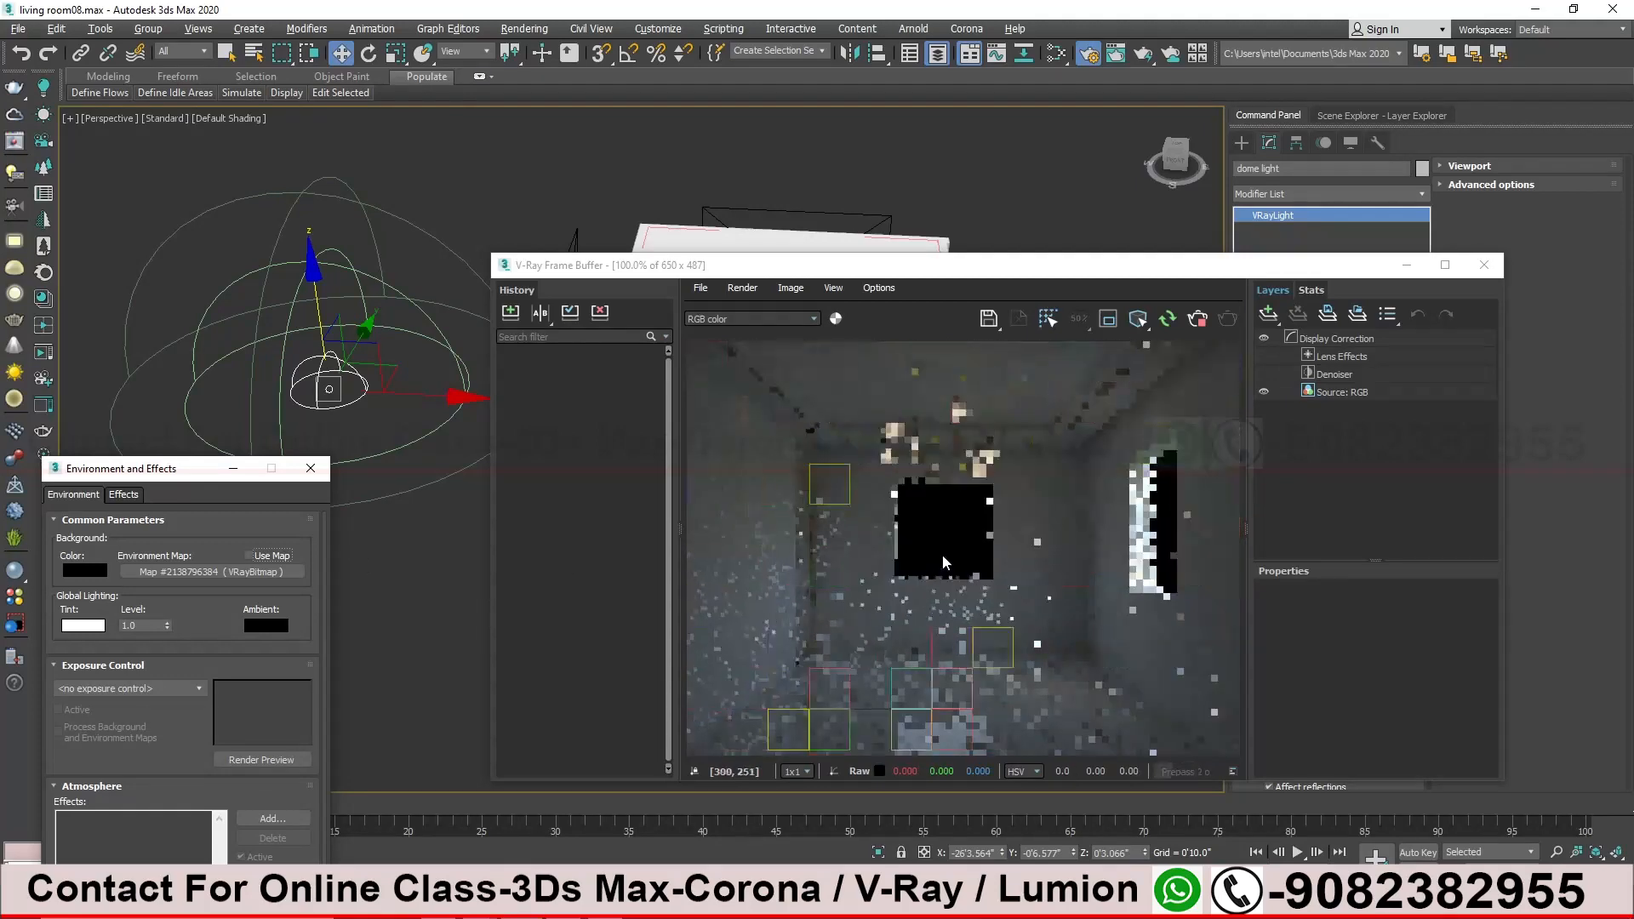
{"action": "left_click", "coordinate": [250, 557]}
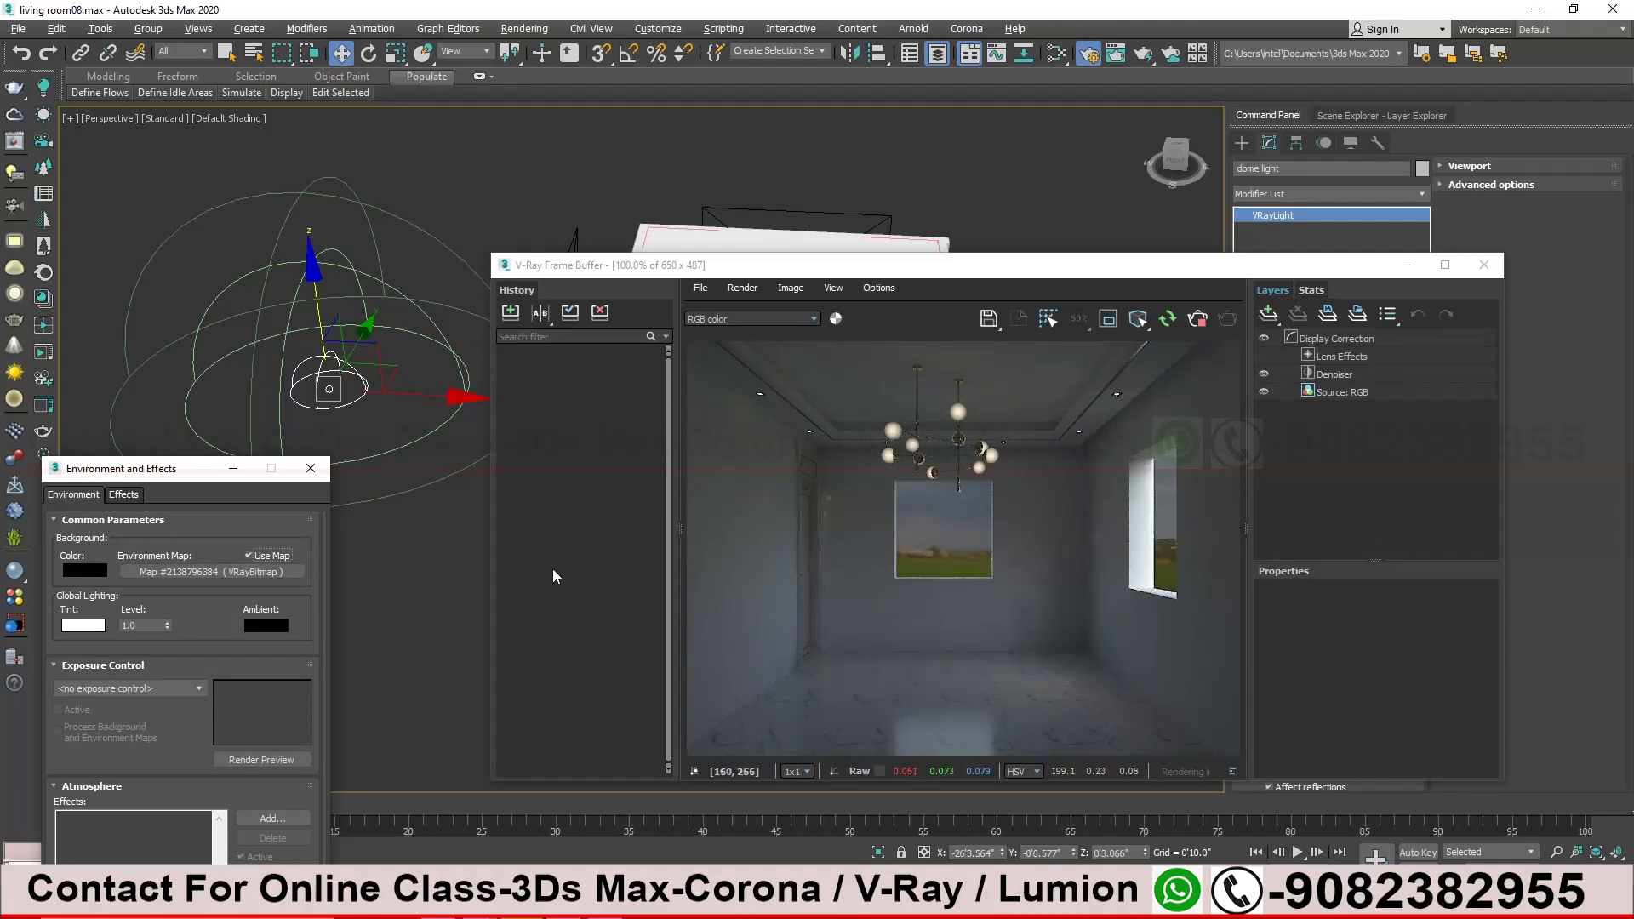
Make the dome light visible again, bring the render back into view and close the Environment and Effects settings
{"action": "left_click_drag", "start_coordinate": [877, 265], "coordinate": [540, 664]}
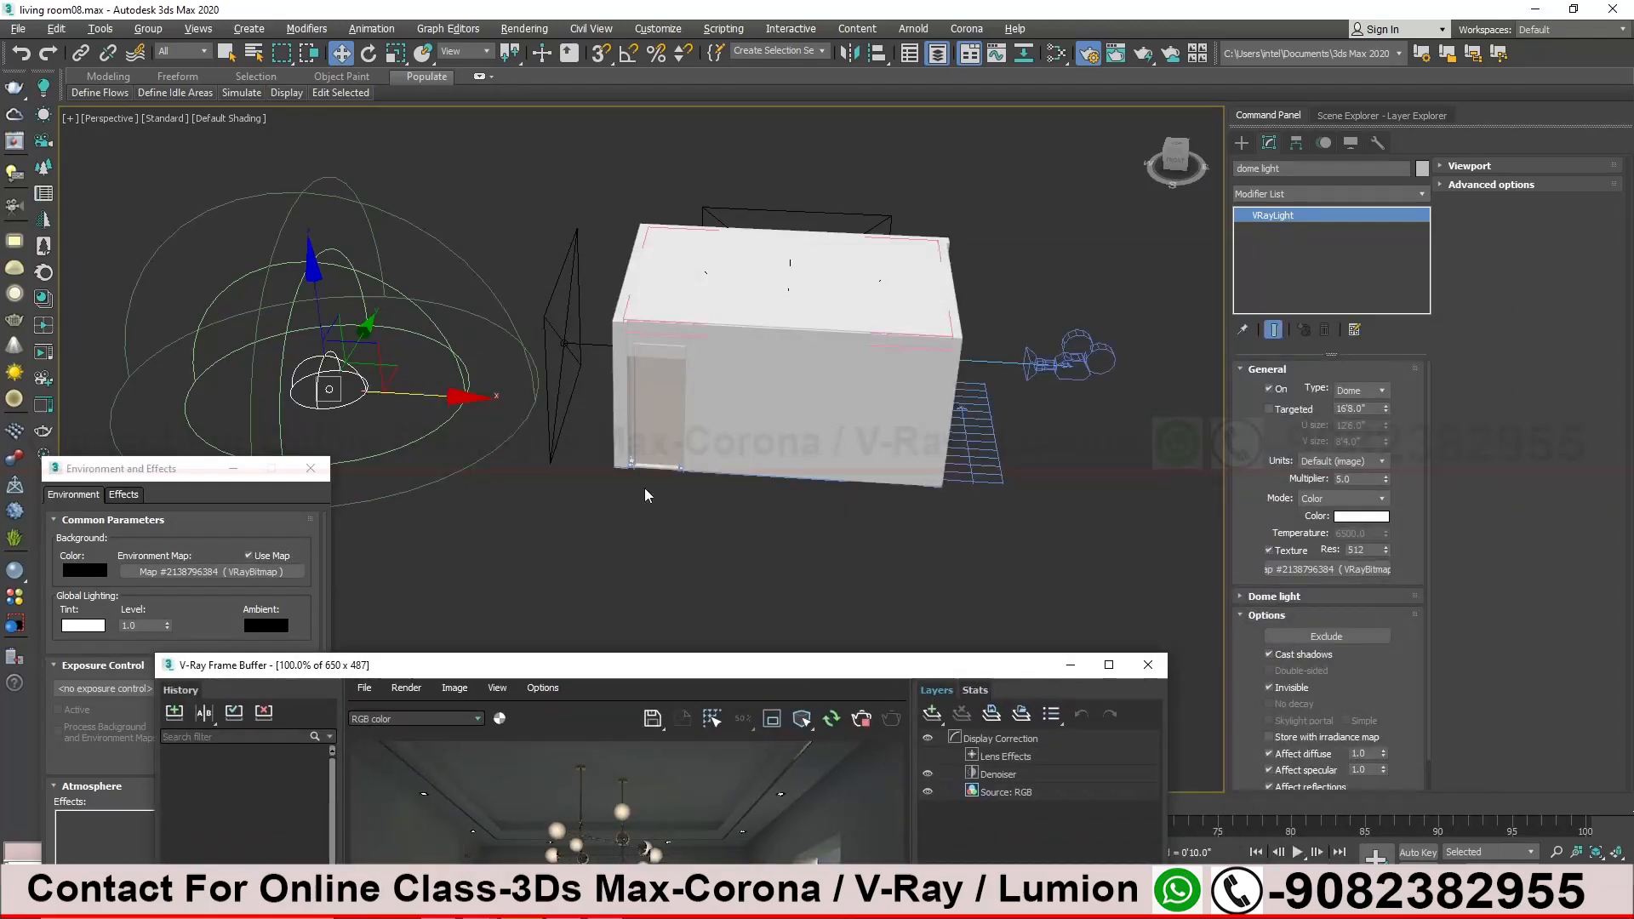
{"action": "left_click", "coordinate": [1270, 689]}
{"action": "left_click_drag", "start_coordinate": [1002, 668], "coordinate": [1318, 229]}
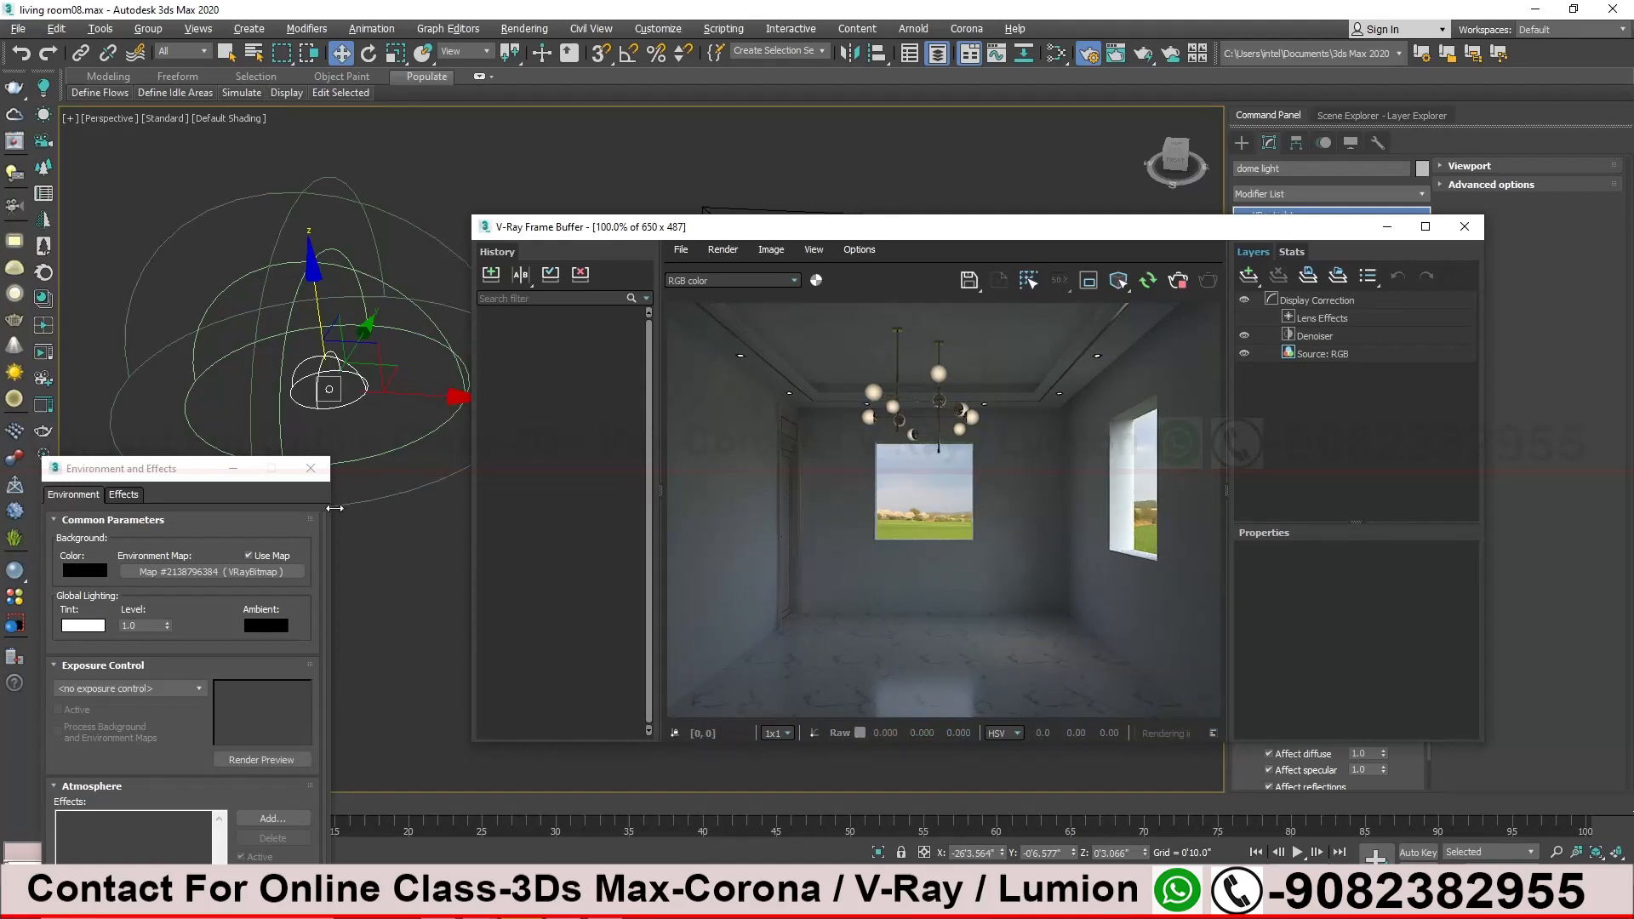
{"action": "left_click", "coordinate": [309, 468]}
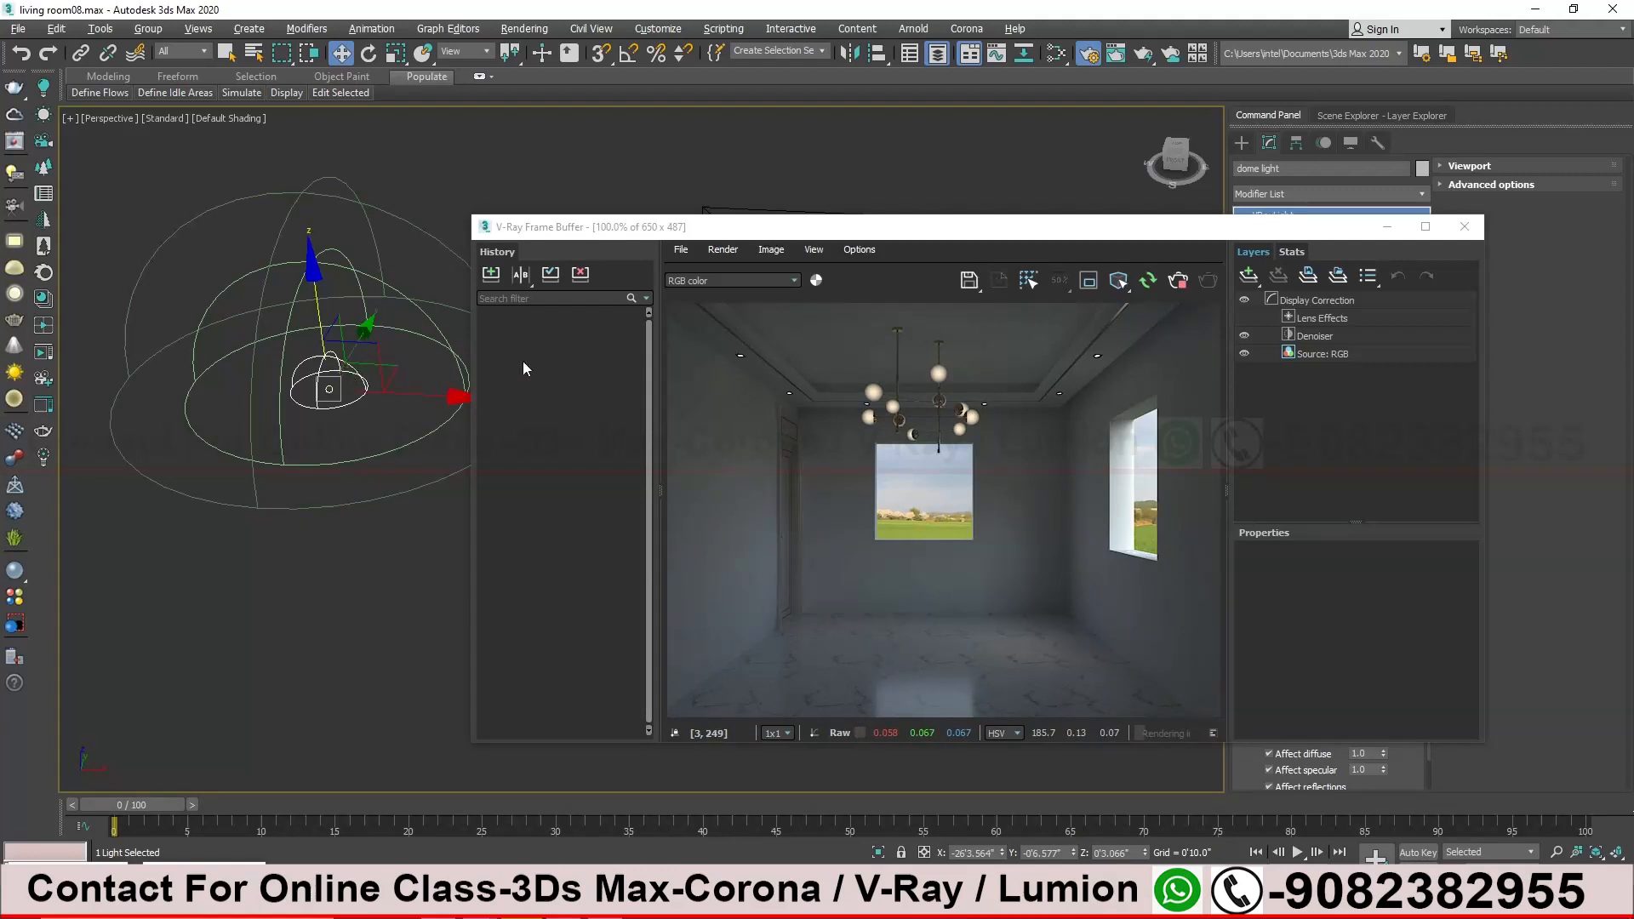
Bring up the render setup beside the frame buffer and show the V-Ray Global switches instead of the Frame buffer settings
{"action": "left_click_drag", "start_coordinate": [1054, 230], "coordinate": [1150, 251]}
{"action": "left_click", "coordinate": [1059, 54]}
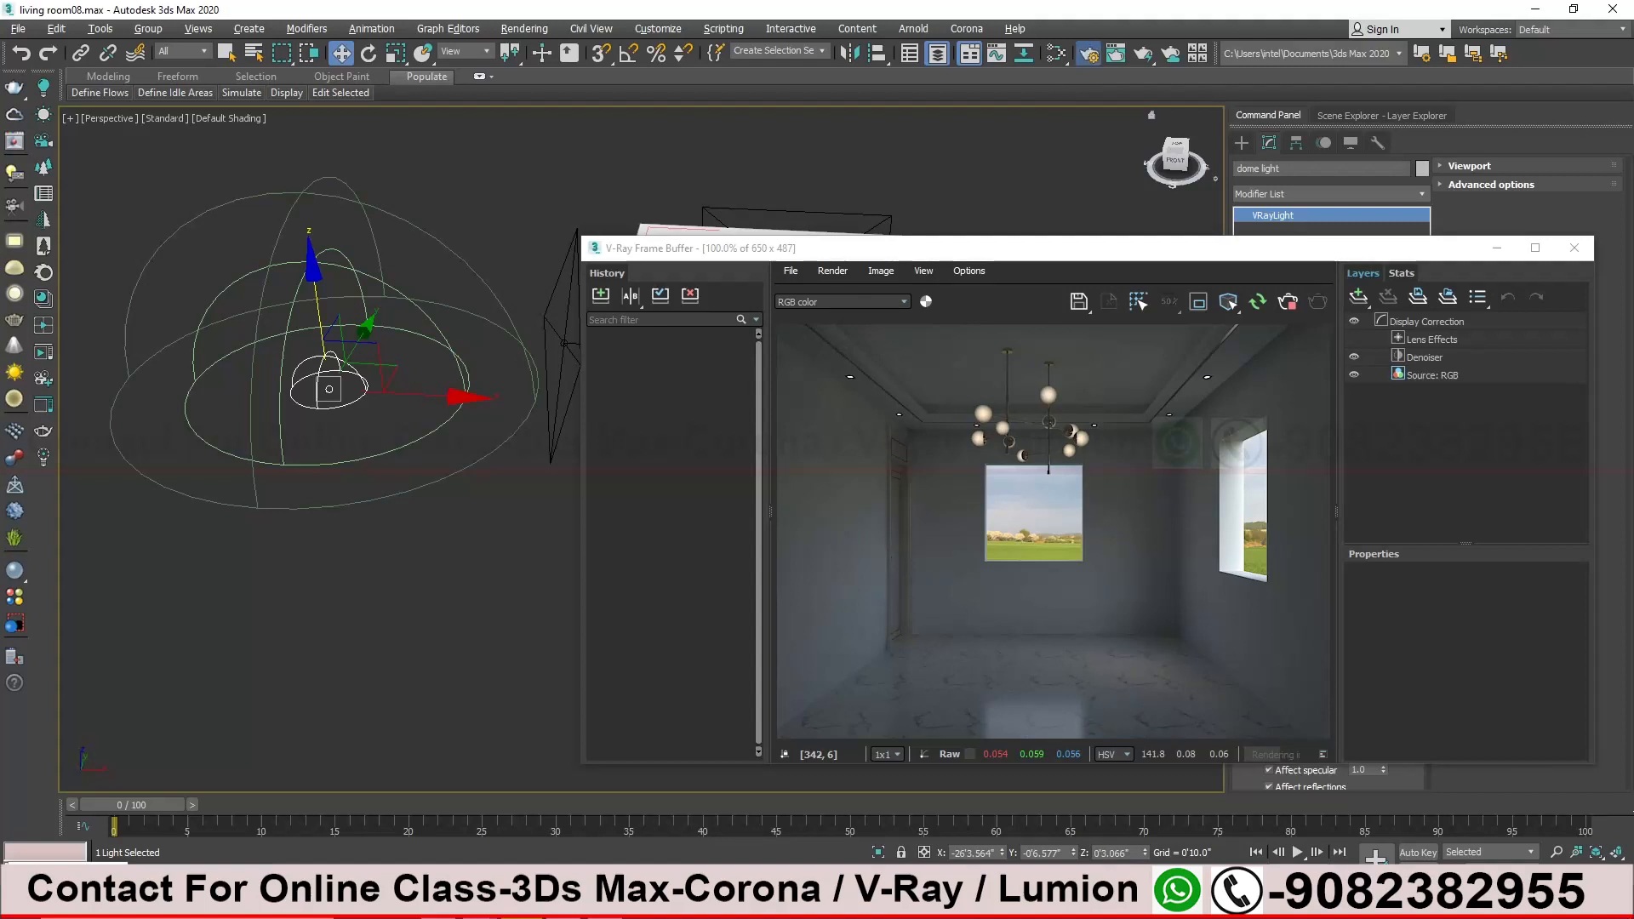
{"action": "mouse_move", "coordinate": [478, 900]}
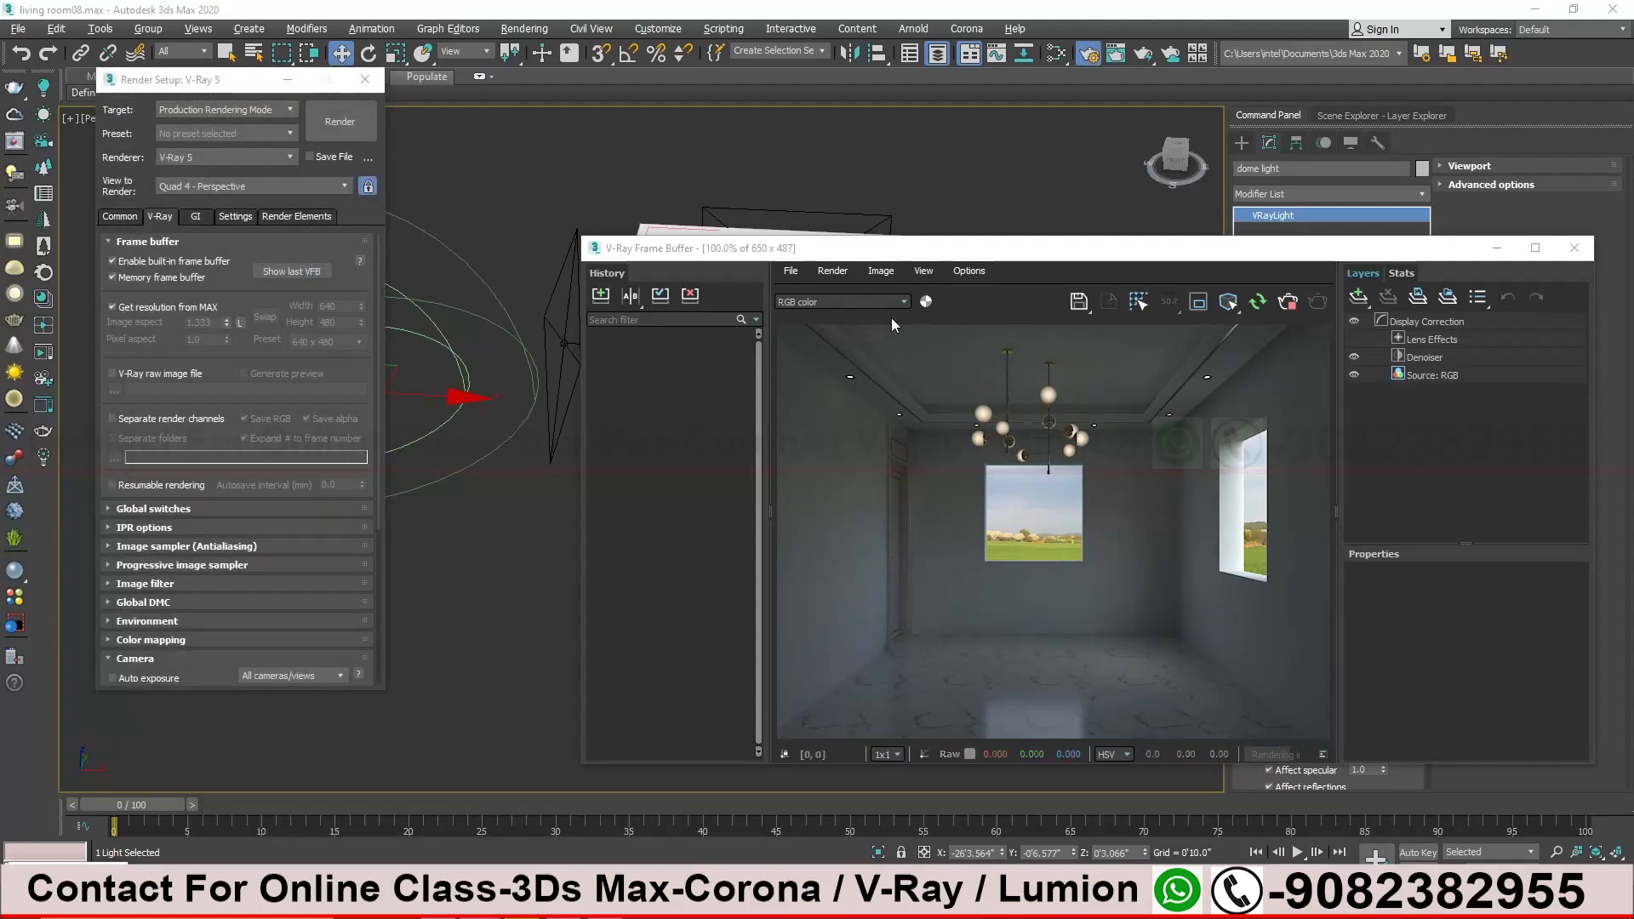
{"action": "left_click_drag", "start_coordinate": [968, 255], "coordinate": [854, 293]}
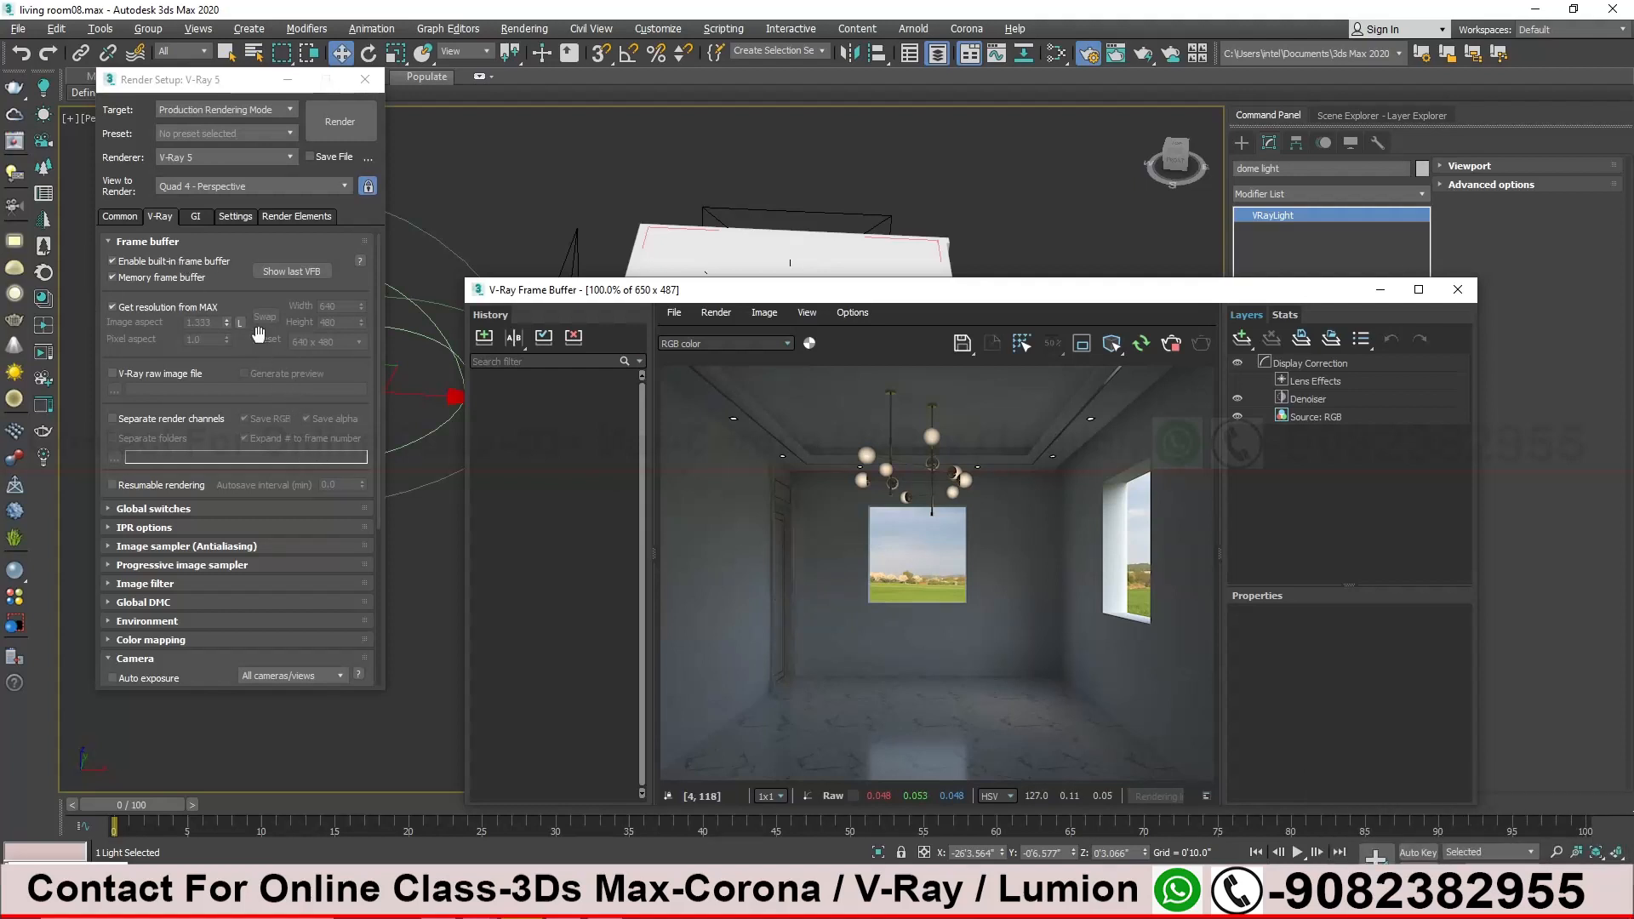
{"action": "left_click", "coordinate": [158, 241]}
{"action": "left_click", "coordinate": [164, 262]}
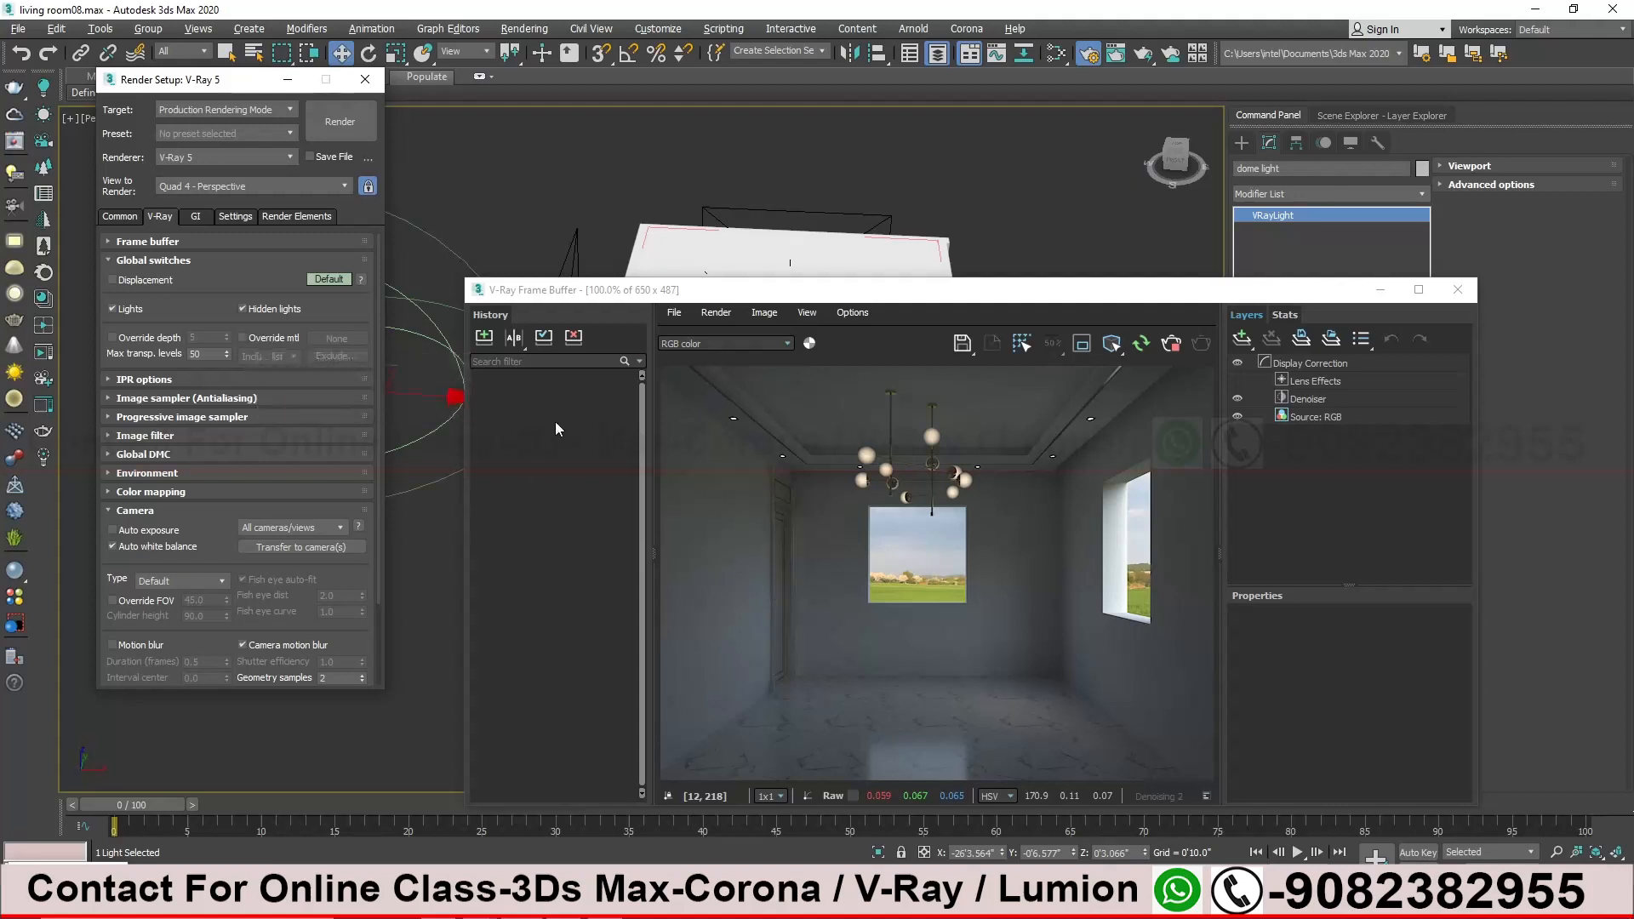
Search the Slate Material Editor for V-Ray materials and add a new VRayMtl as a collapsed node beside the bitmap
{"action": "left_click", "coordinate": [1058, 54]}
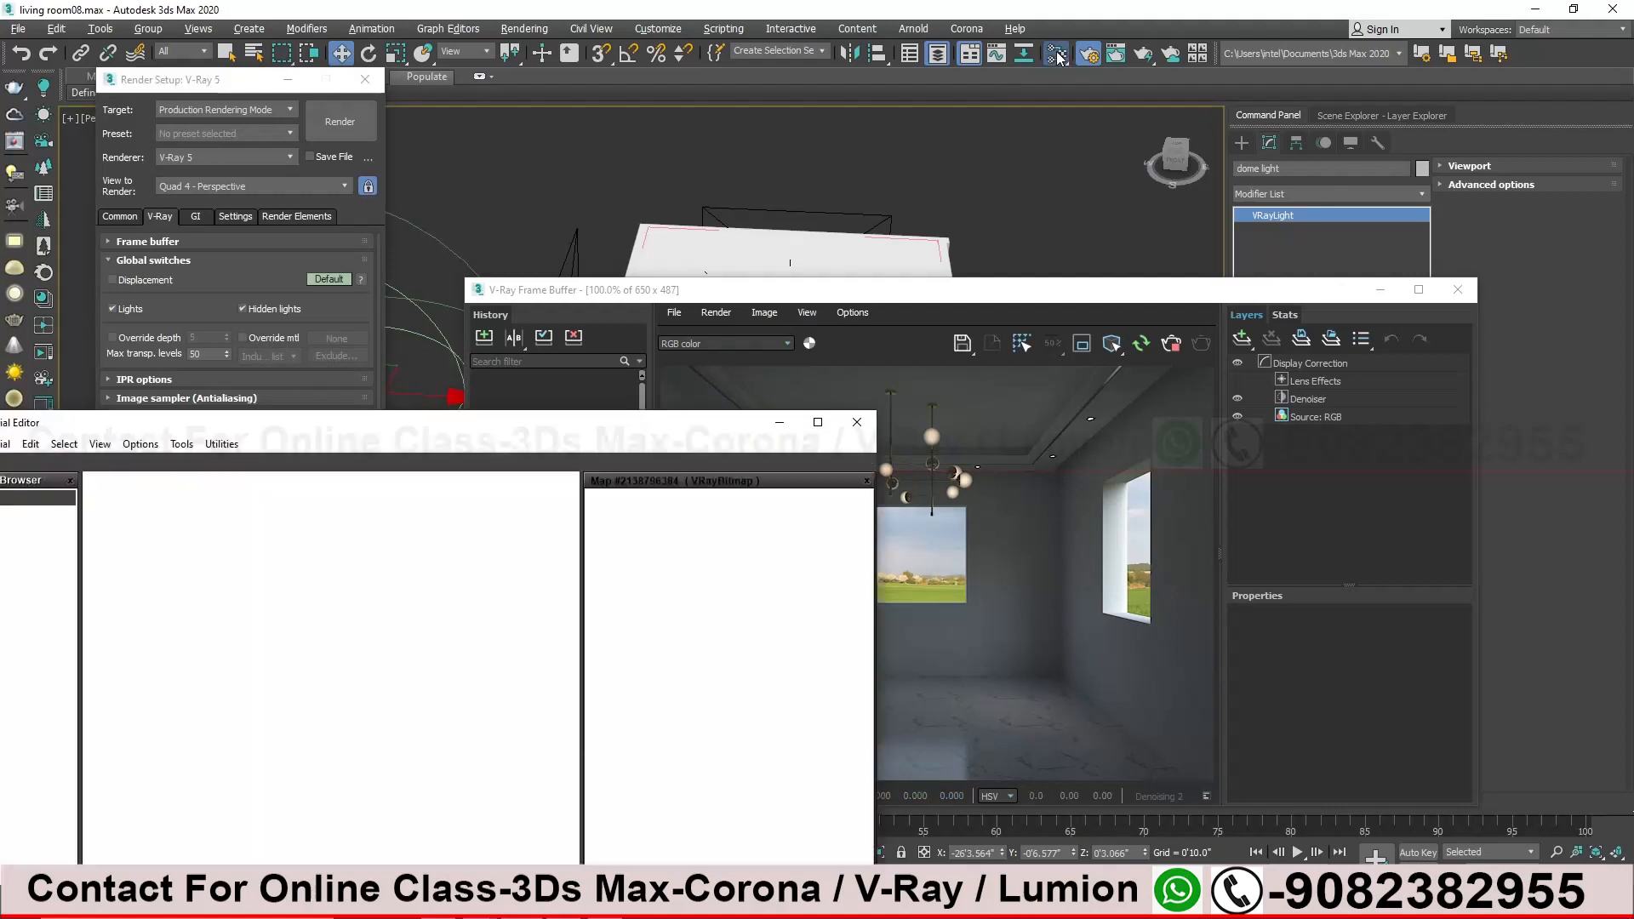
{"action": "left_click_drag", "start_coordinate": [504, 434], "coordinate": [1092, 283]}
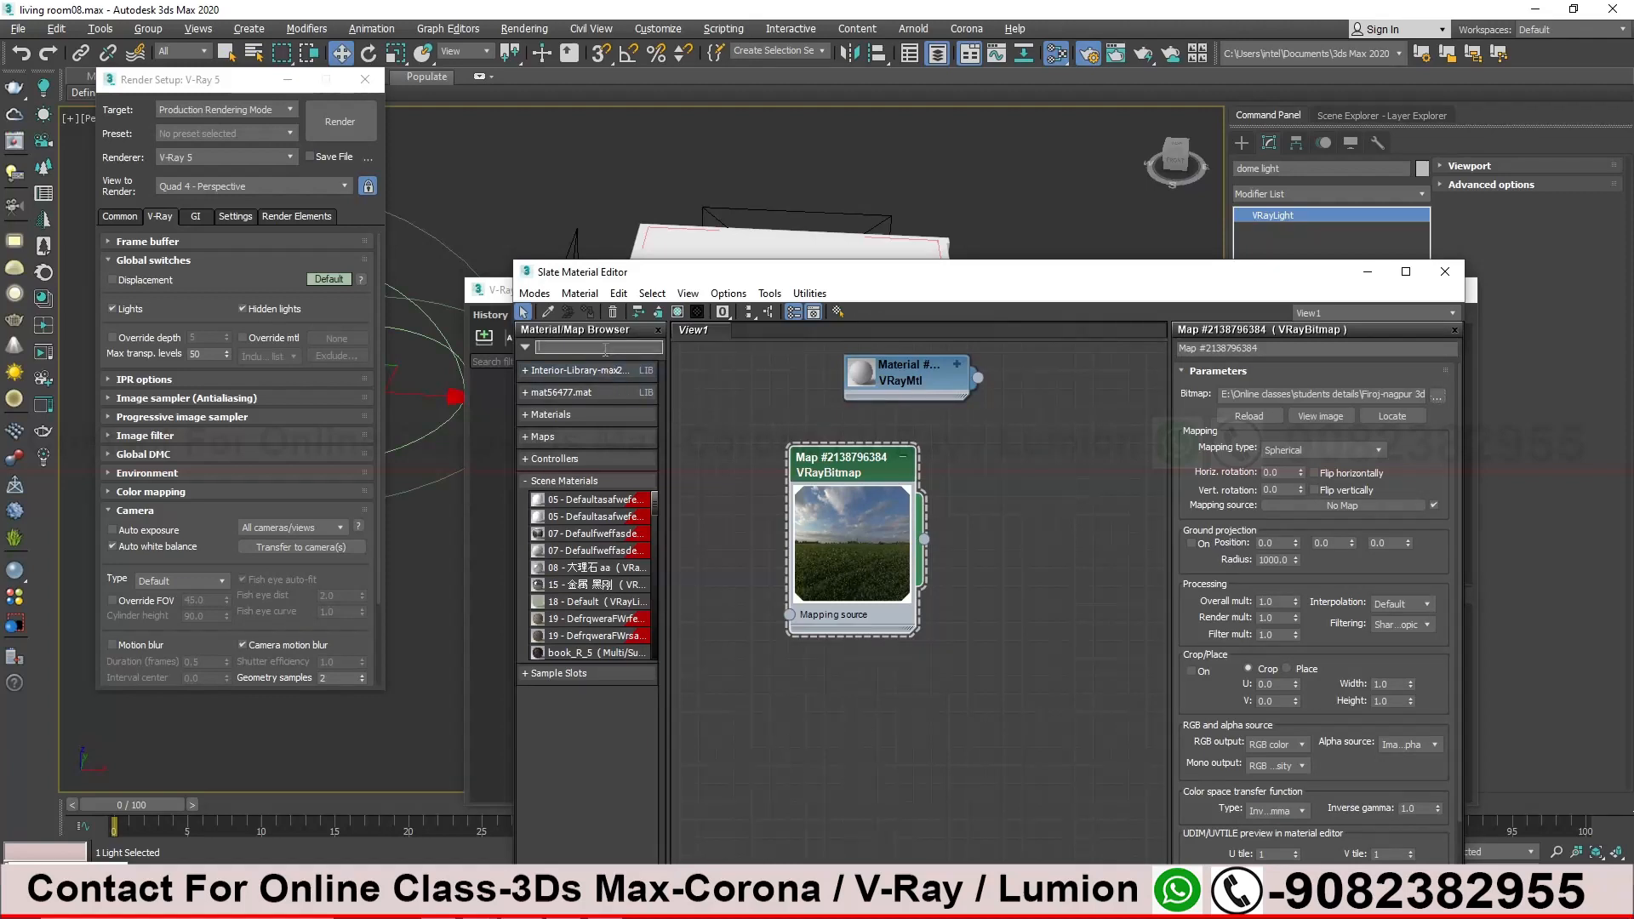
{"action": "type", "text": "ymat"}
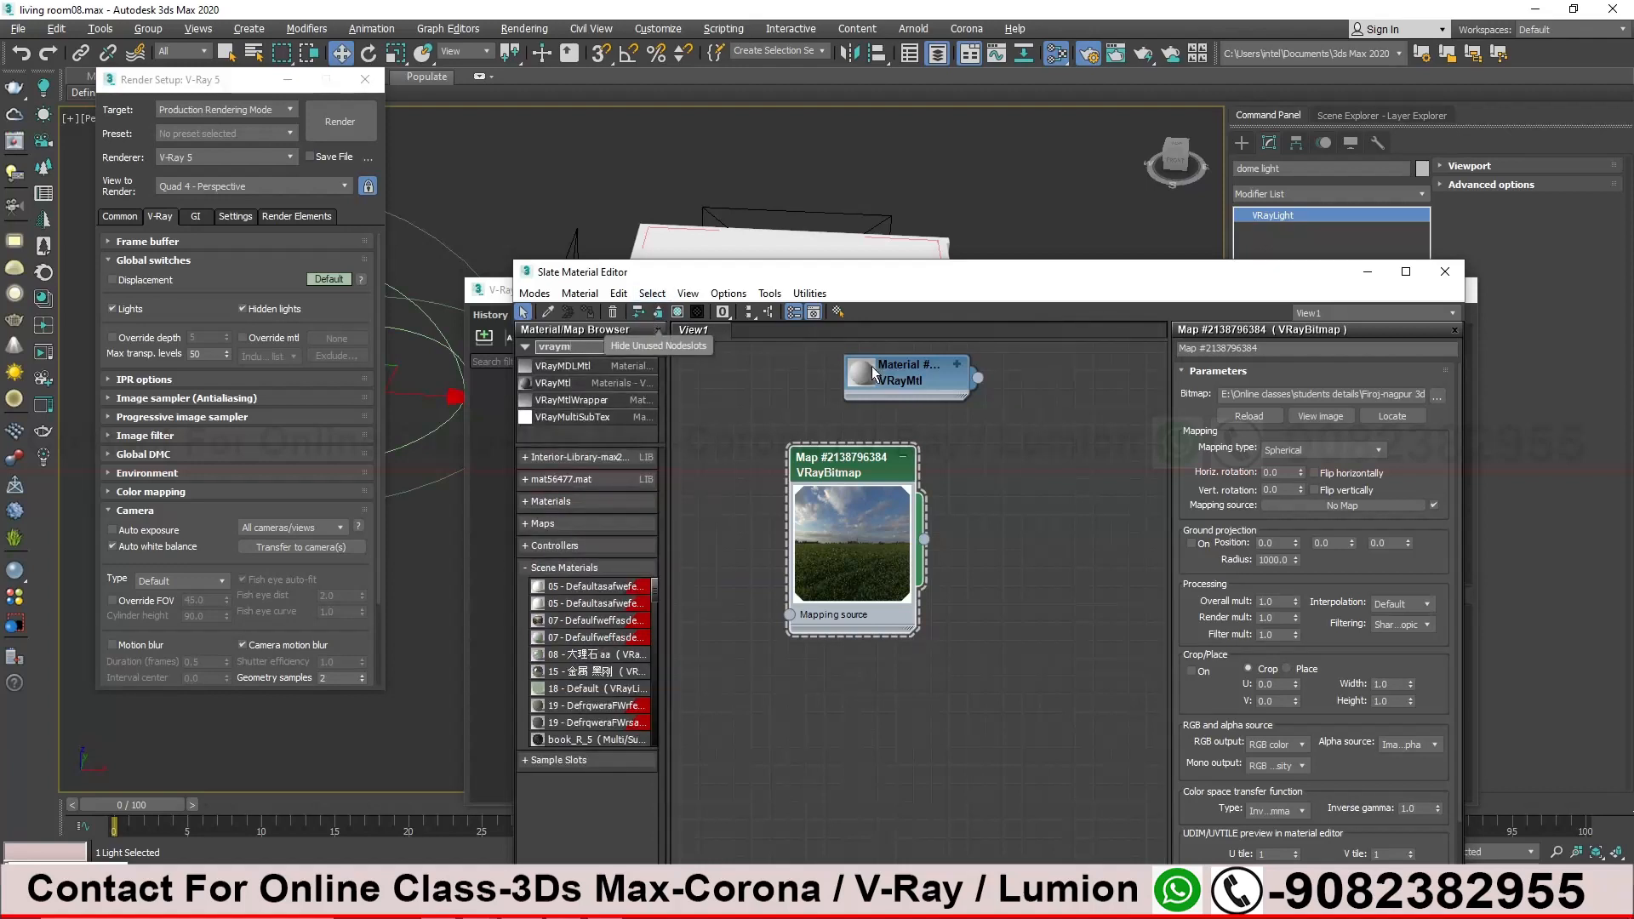
{"action": "left_click_drag", "start_coordinate": [553, 382], "coordinate": [823, 468]}
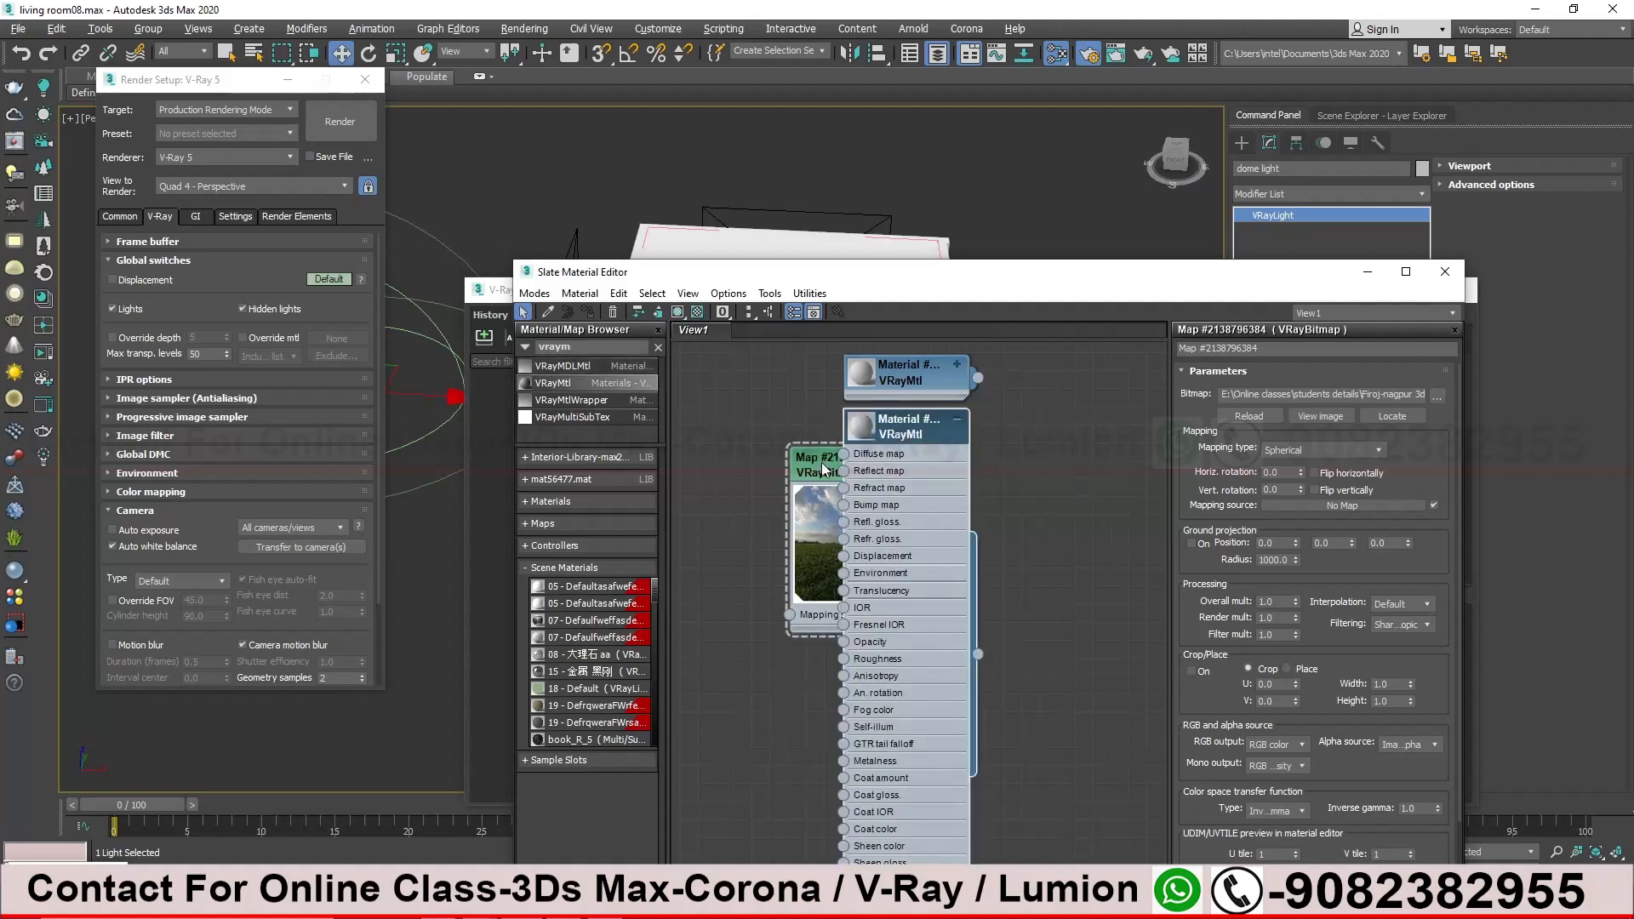
{"action": "left_click", "coordinate": [956, 420]}
{"action": "left_click_drag", "start_coordinate": [937, 435], "coordinate": [1080, 507]}
{"action": "middle_click_drag", "start_coordinate": [939, 558], "coordinate": [794, 571]}
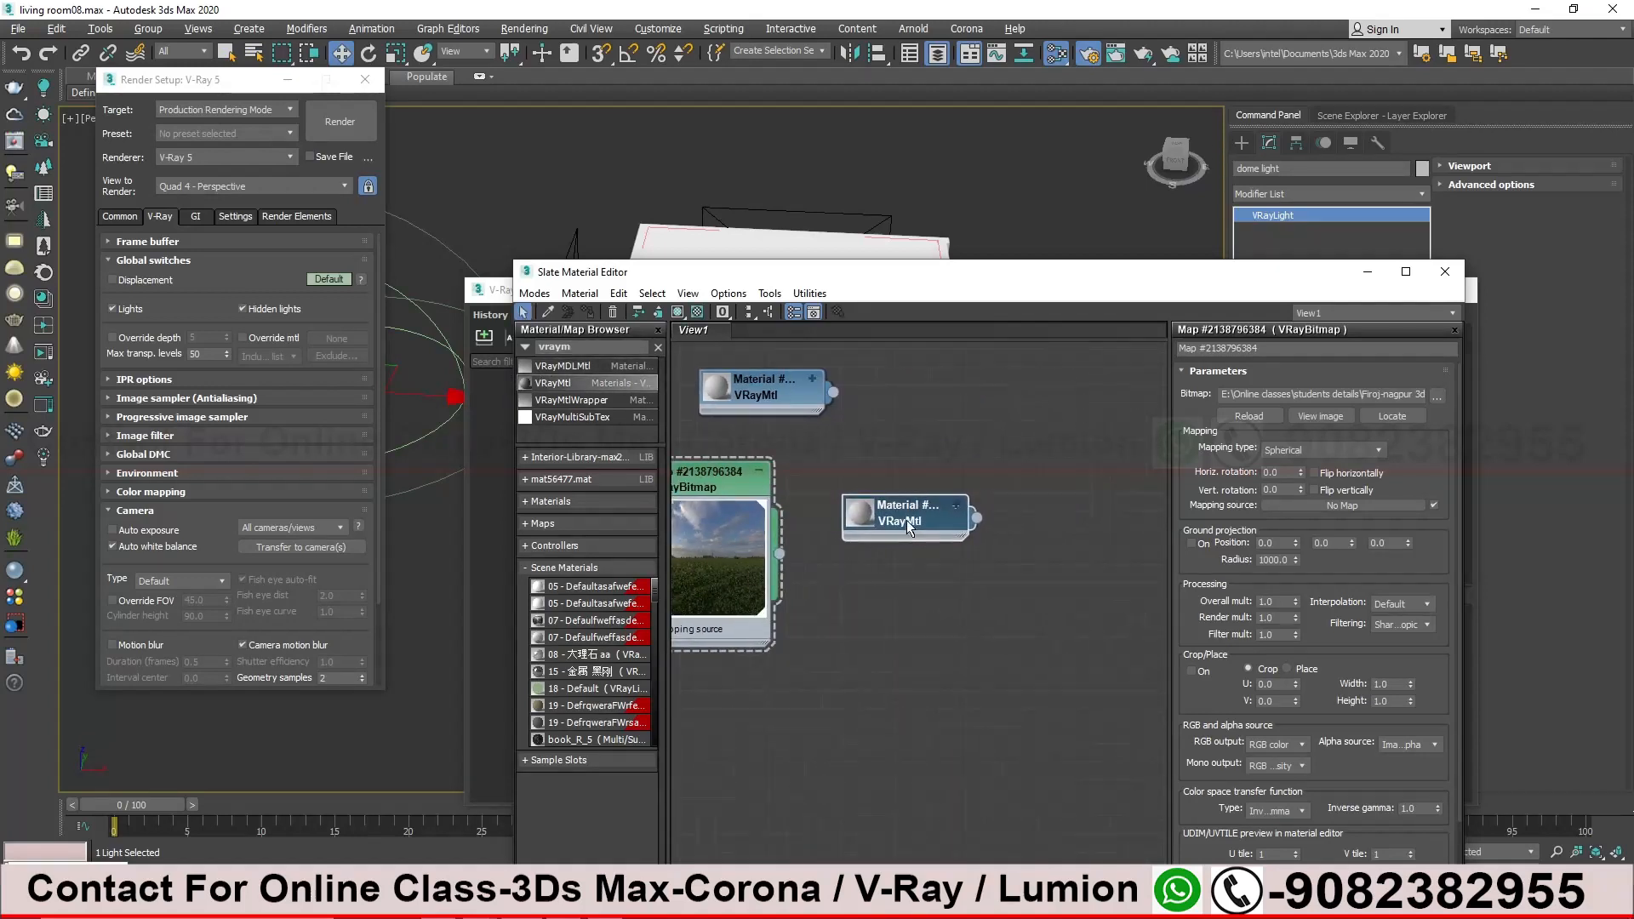
Name the new VRayMtl "test" and arrange its node and the material editor so the render stays in view
{"action": "double_click", "coordinate": [902, 513]}
{"action": "left_click_drag", "start_coordinate": [1284, 349], "coordinate": [1149, 361]}
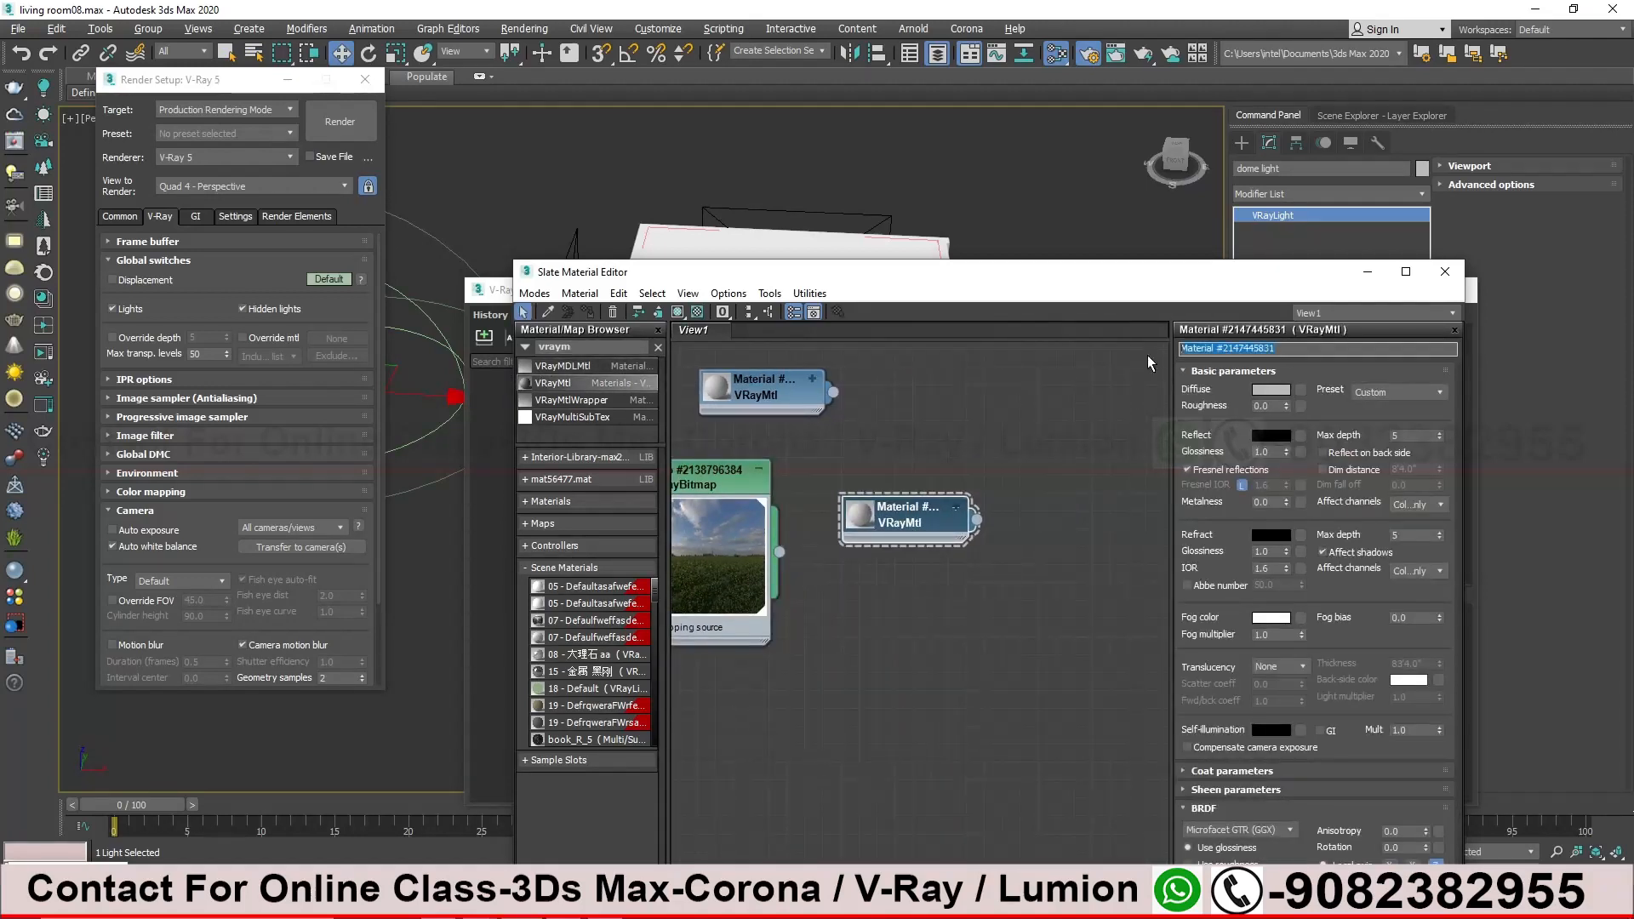
{"action": "type", "text": "test"}
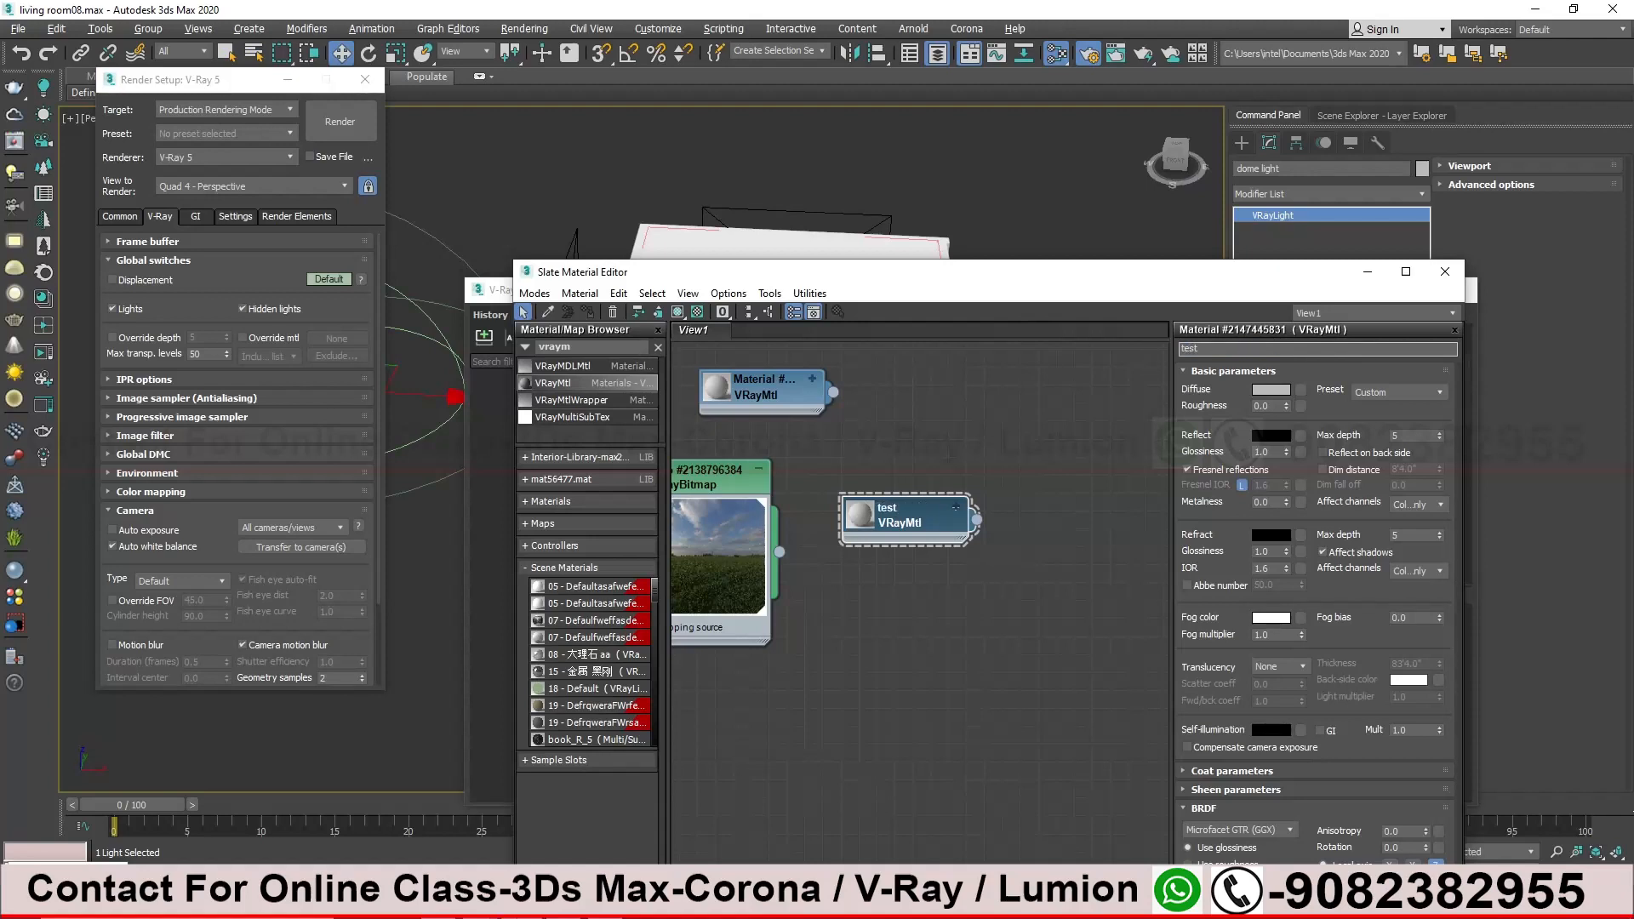
{"action": "left_click_drag", "start_coordinate": [1031, 274], "coordinate": [508, 170]}
{"action": "left_click_drag", "start_coordinate": [393, 417], "coordinate": [427, 420]}
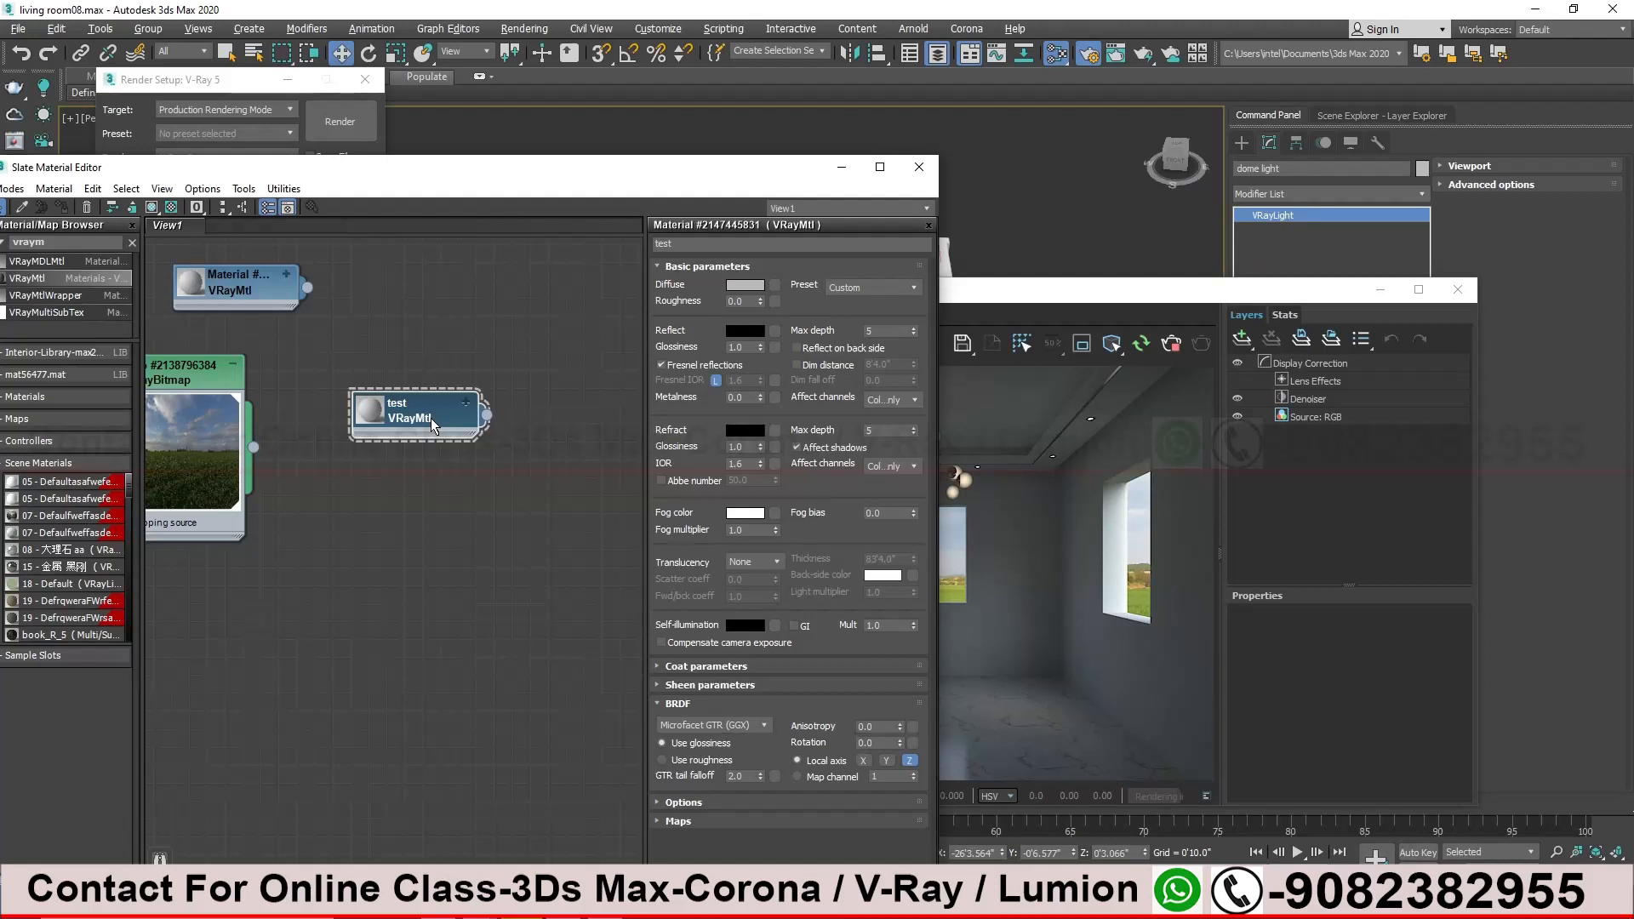
{"action": "left_click_drag", "start_coordinate": [430, 416], "coordinate": [402, 452]}
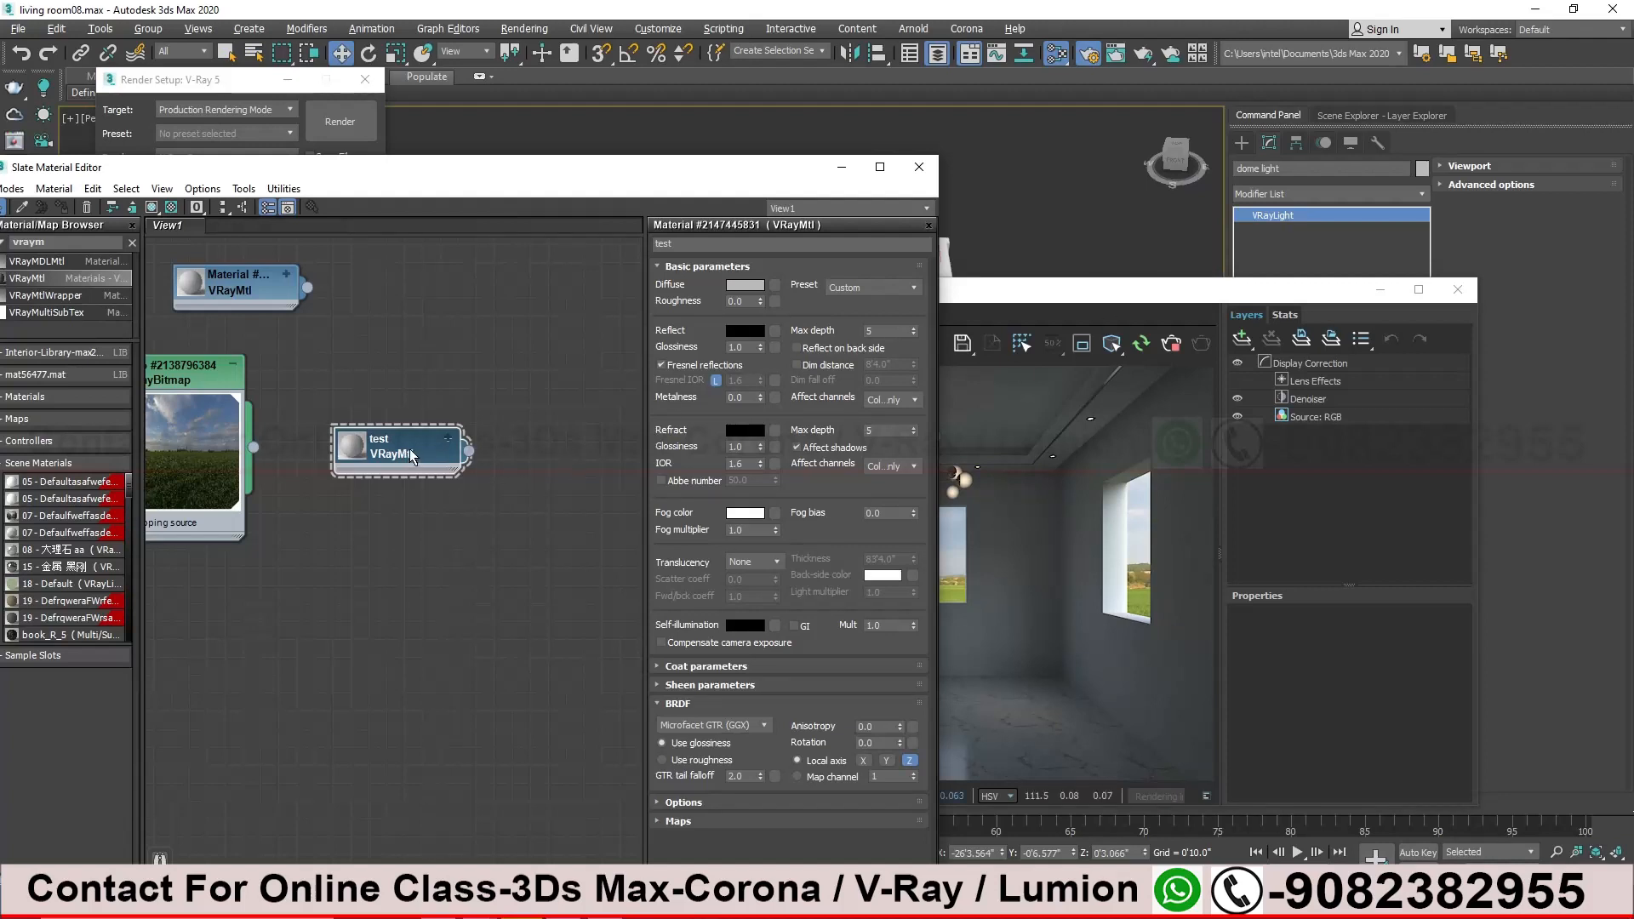
Stop the interactive render, enable the material override in Global switches and assign the test material to it
{"action": "left_click_drag", "start_coordinate": [1114, 297], "coordinate": [1168, 318]}
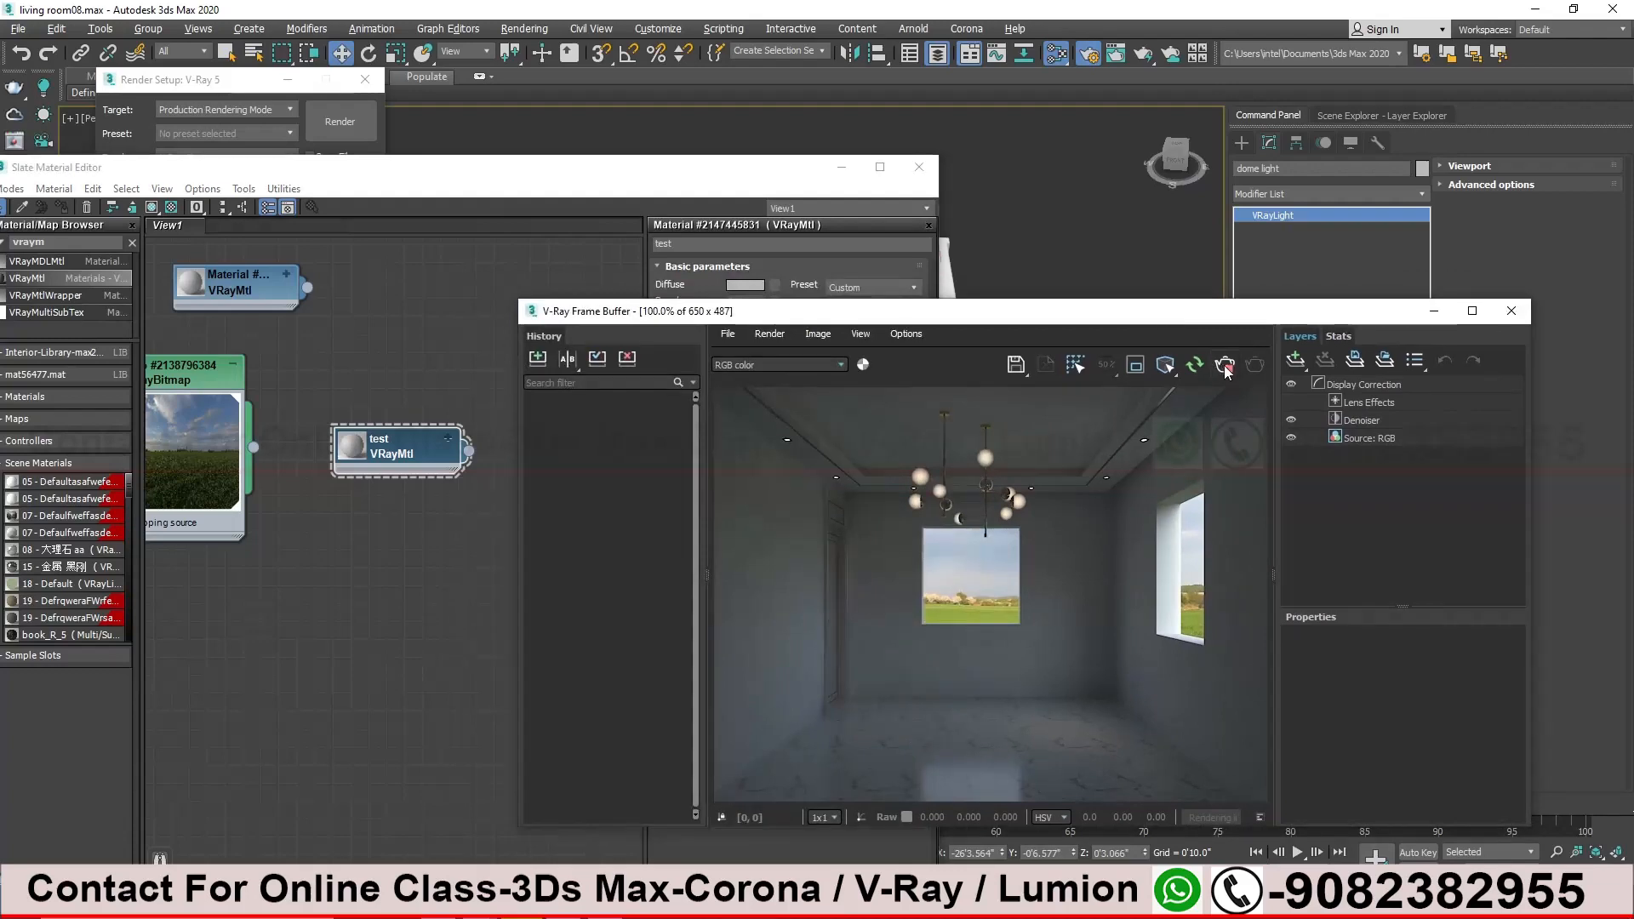
{"action": "left_click_drag", "start_coordinate": [1236, 311], "coordinate": [945, 712]}
{"action": "left_click_drag", "start_coordinate": [192, 80], "coordinate": [1226, 130]}
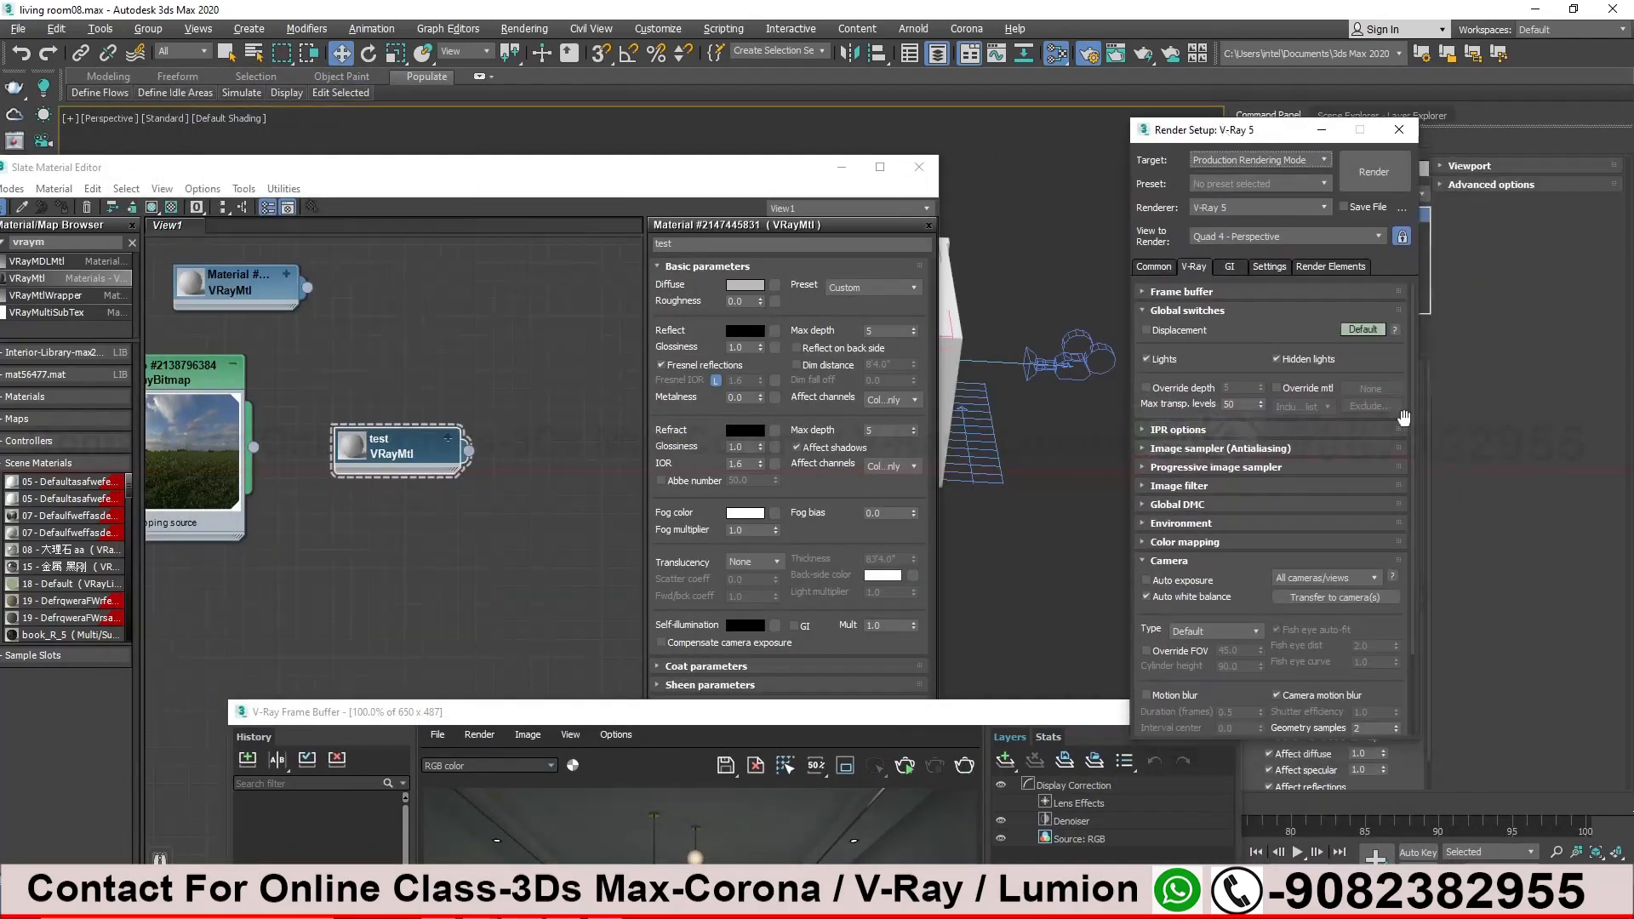
{"action": "left_click", "coordinate": [1277, 389]}
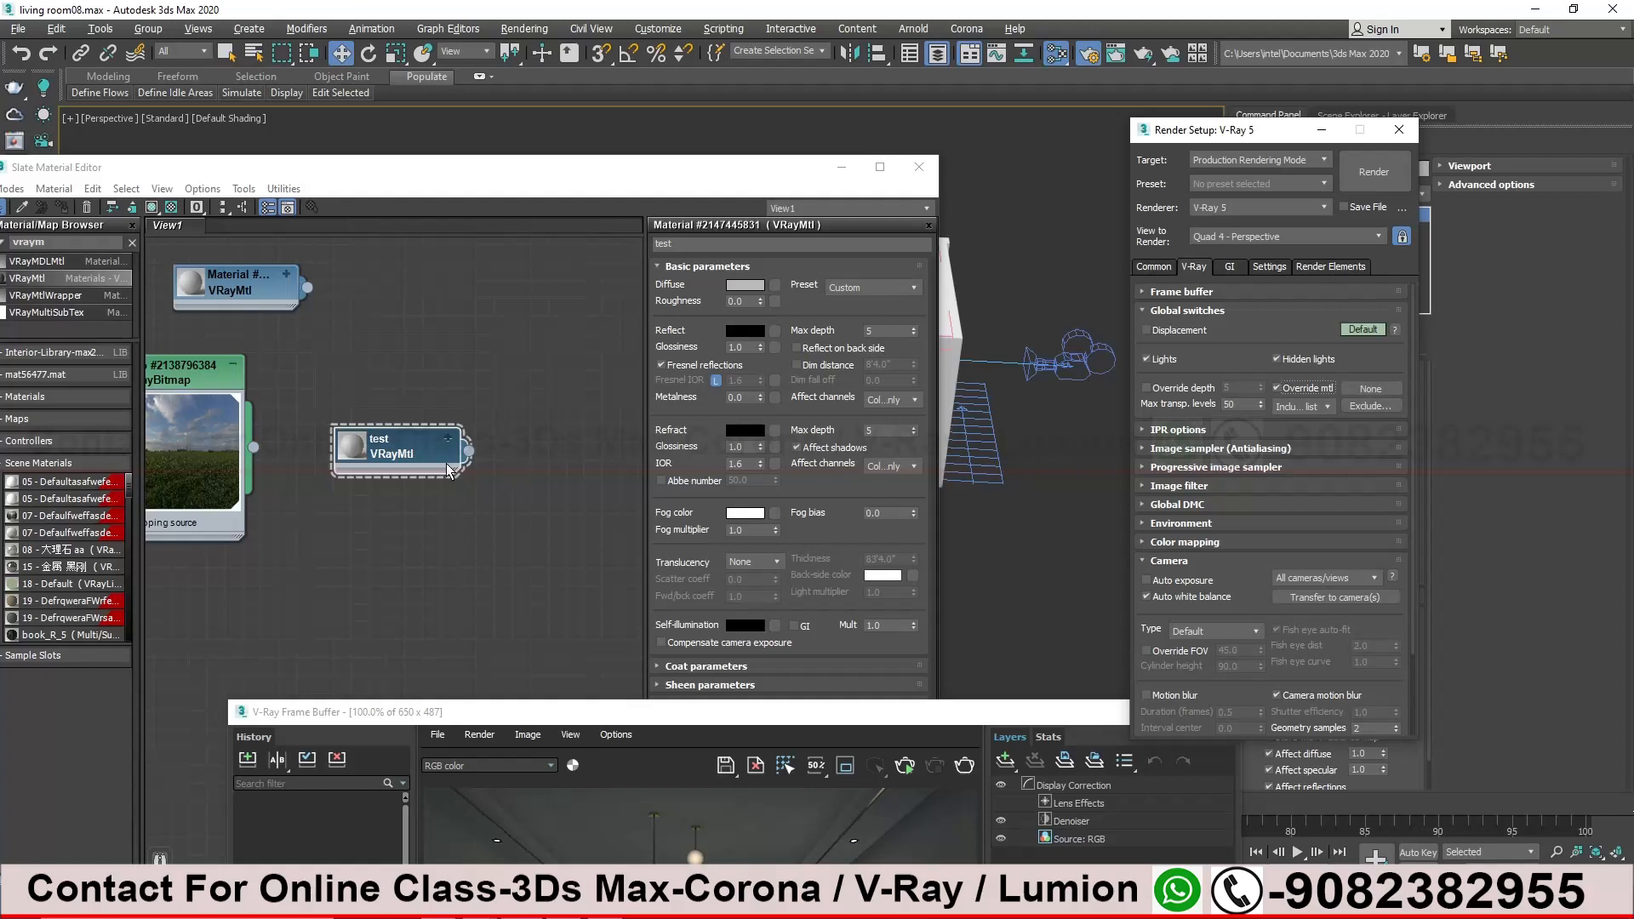
{"action": "left_click_drag", "start_coordinate": [469, 457], "coordinate": [1369, 395]}
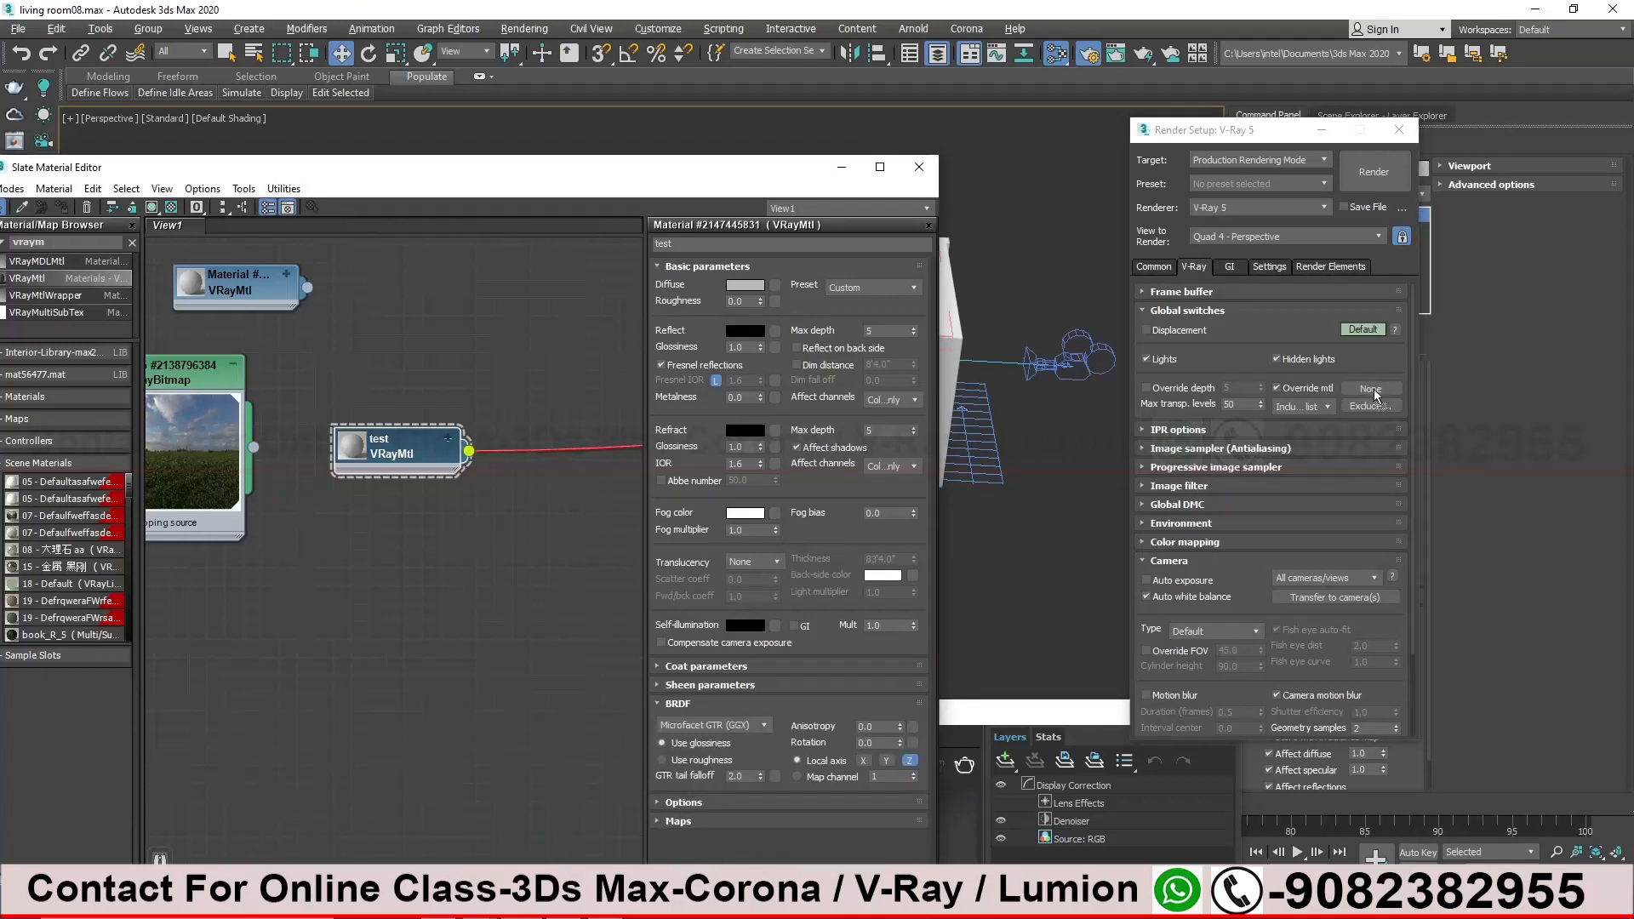
{"action": "left_click", "coordinate": [1247, 492]}
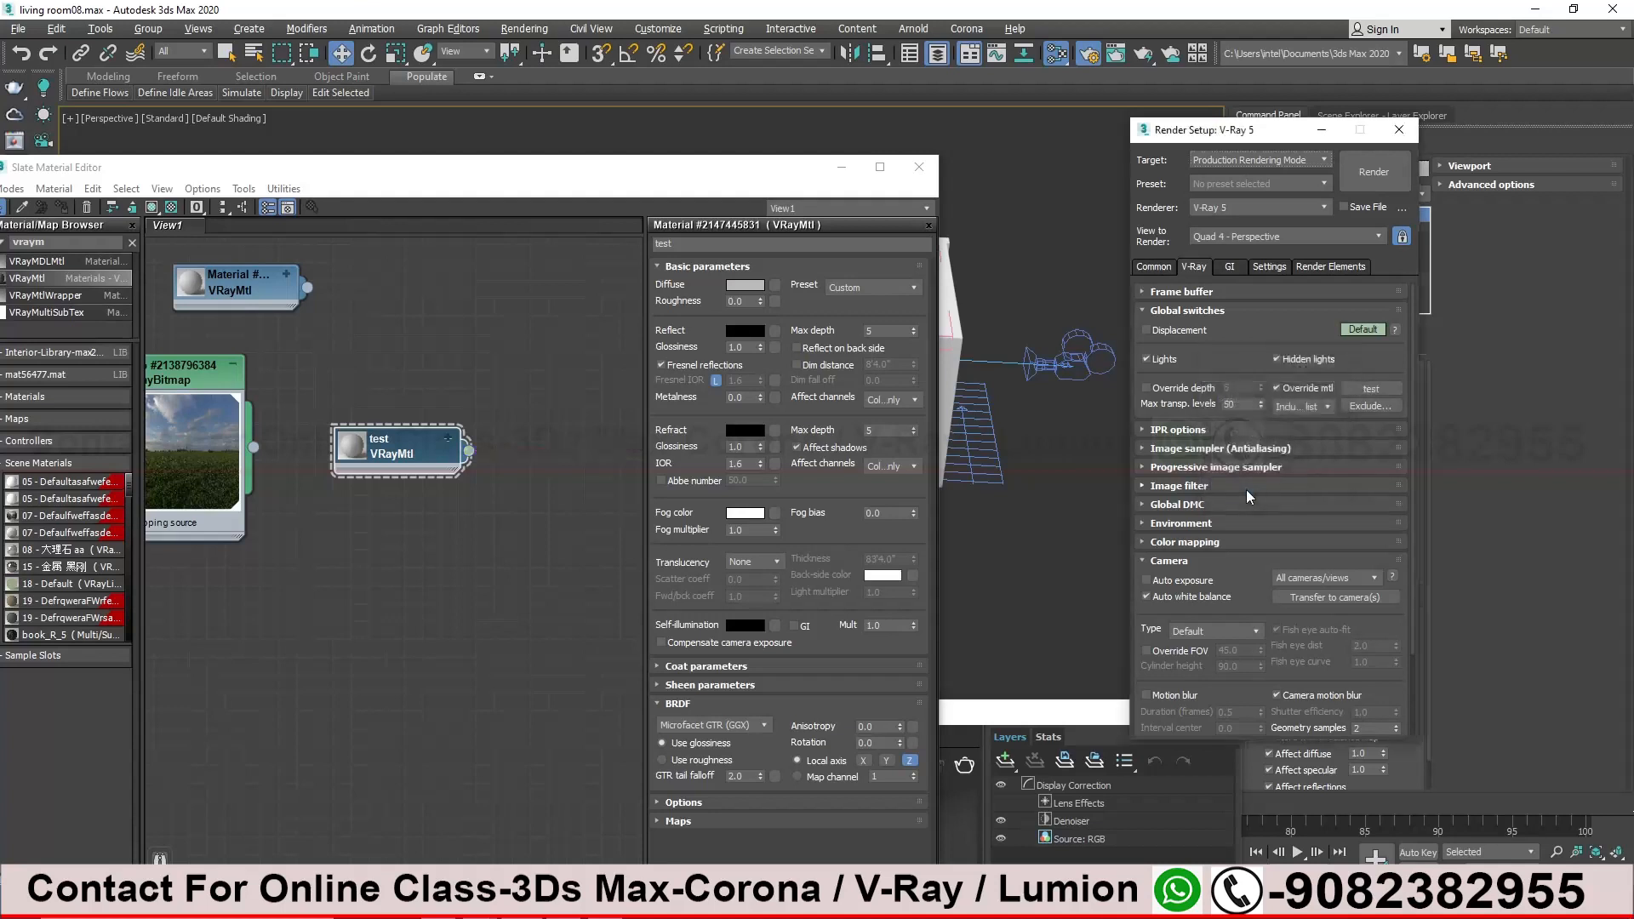
Arrange the render setup and frame buffer side by side and minimize the Slate Material Editor
{"action": "left_click_drag", "start_coordinate": [776, 173], "coordinate": [349, 198]}
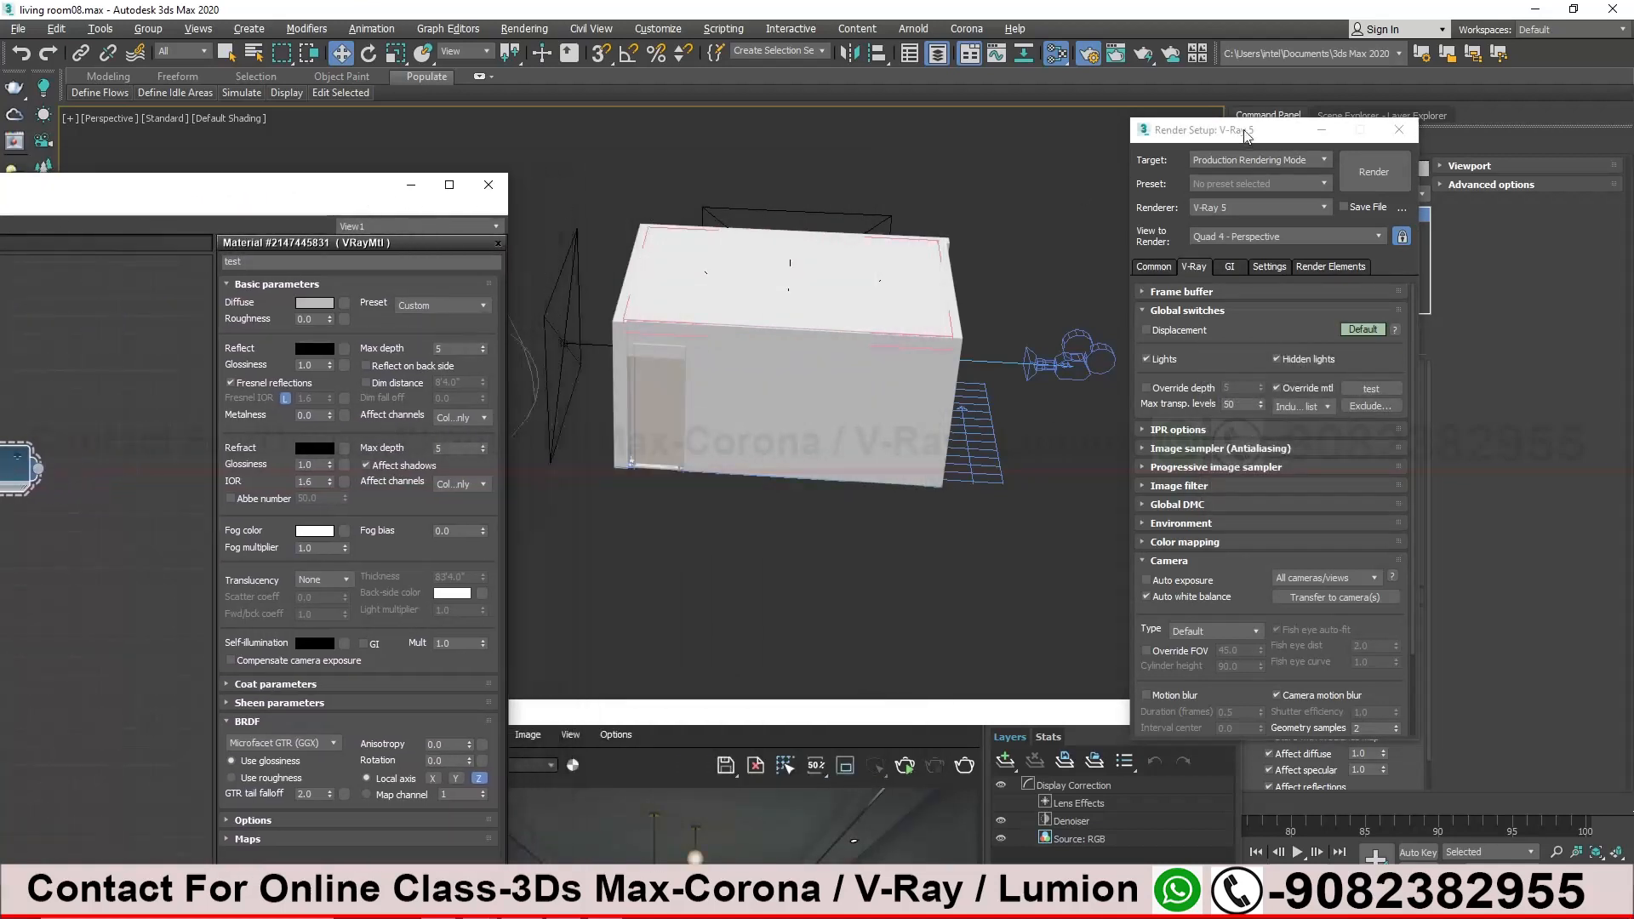
{"action": "left_click_drag", "start_coordinate": [1225, 130], "coordinate": [1034, 119]}
{"action": "left_click_drag", "start_coordinate": [798, 724], "coordinate": [483, 333]}
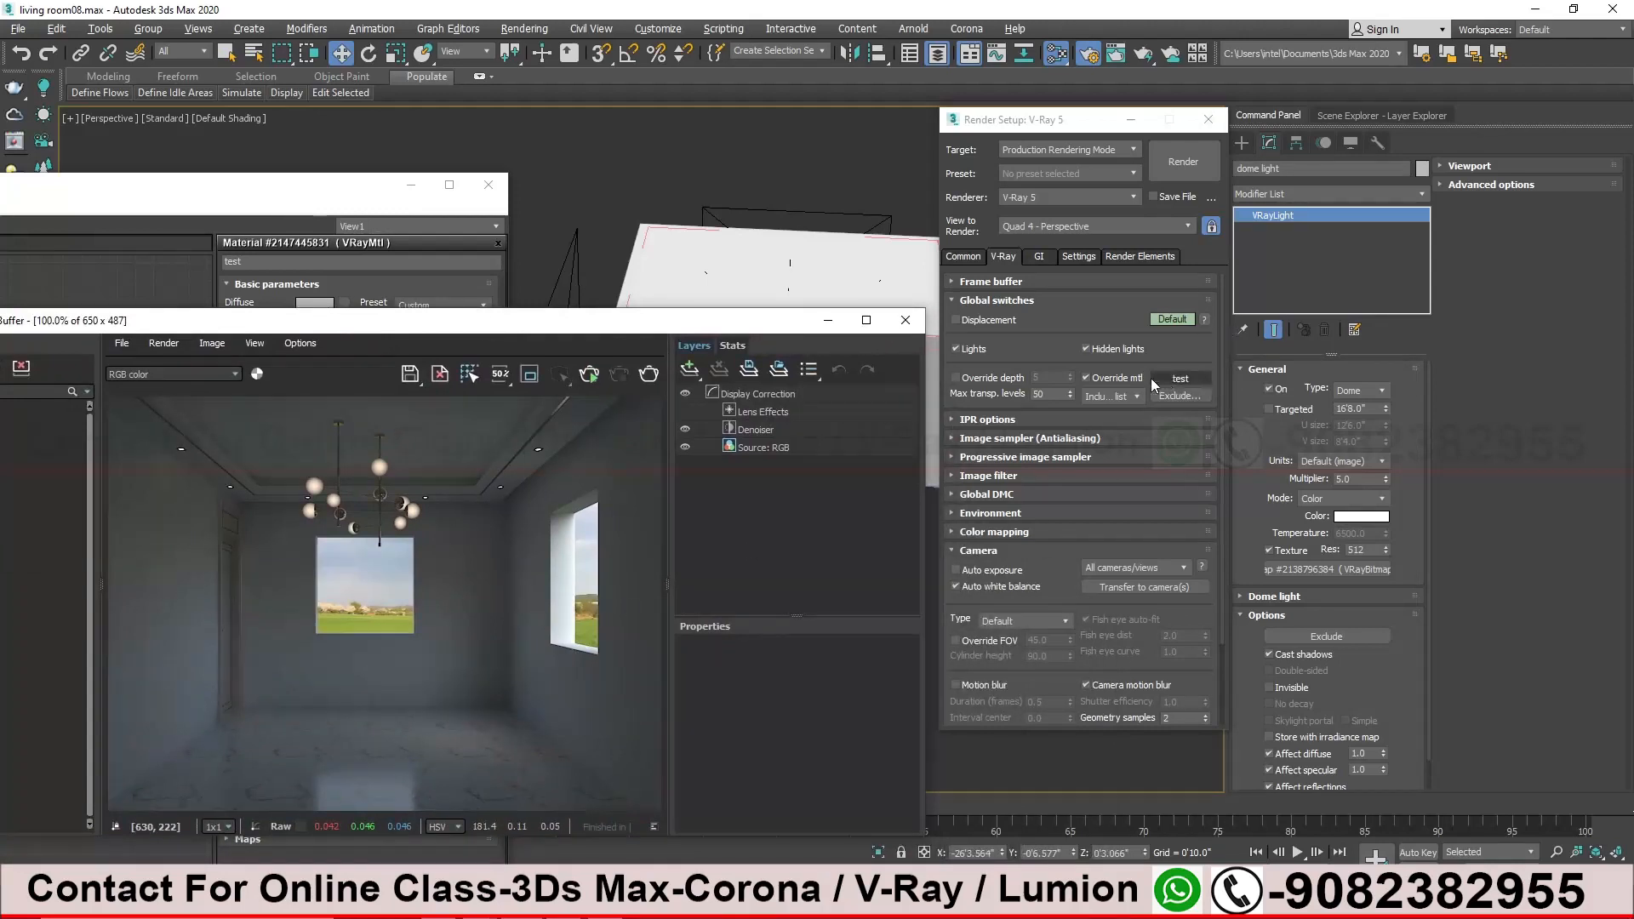
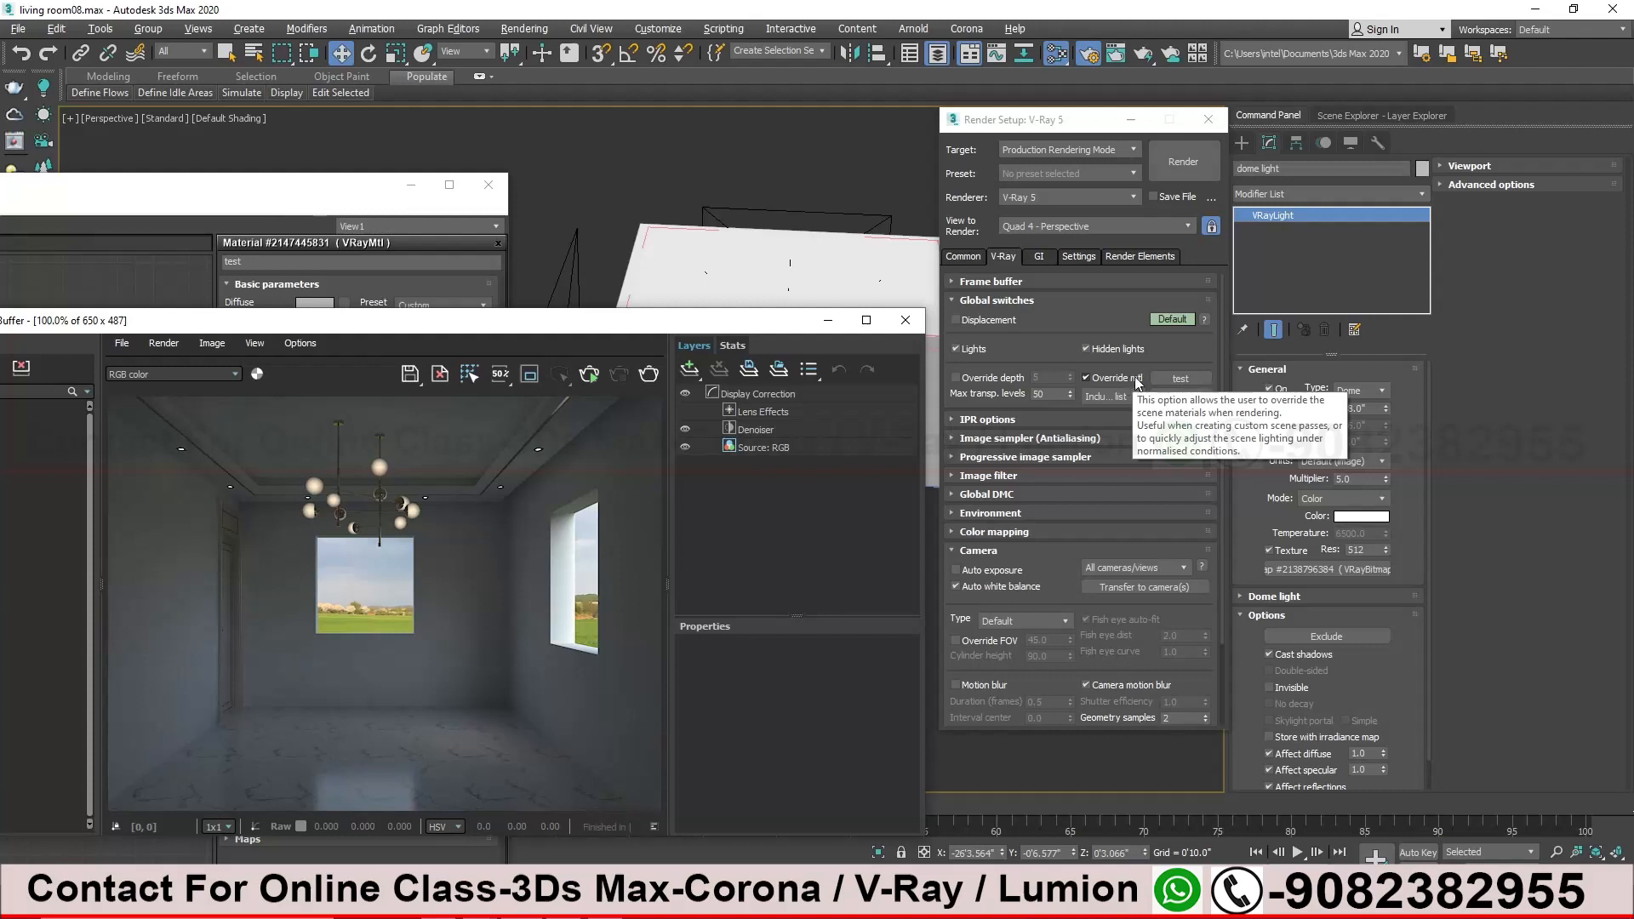
{"action": "left_click", "coordinate": [332, 200]}
{"action": "left_click_drag", "start_coordinate": [331, 491], "coordinate": [386, 473]}
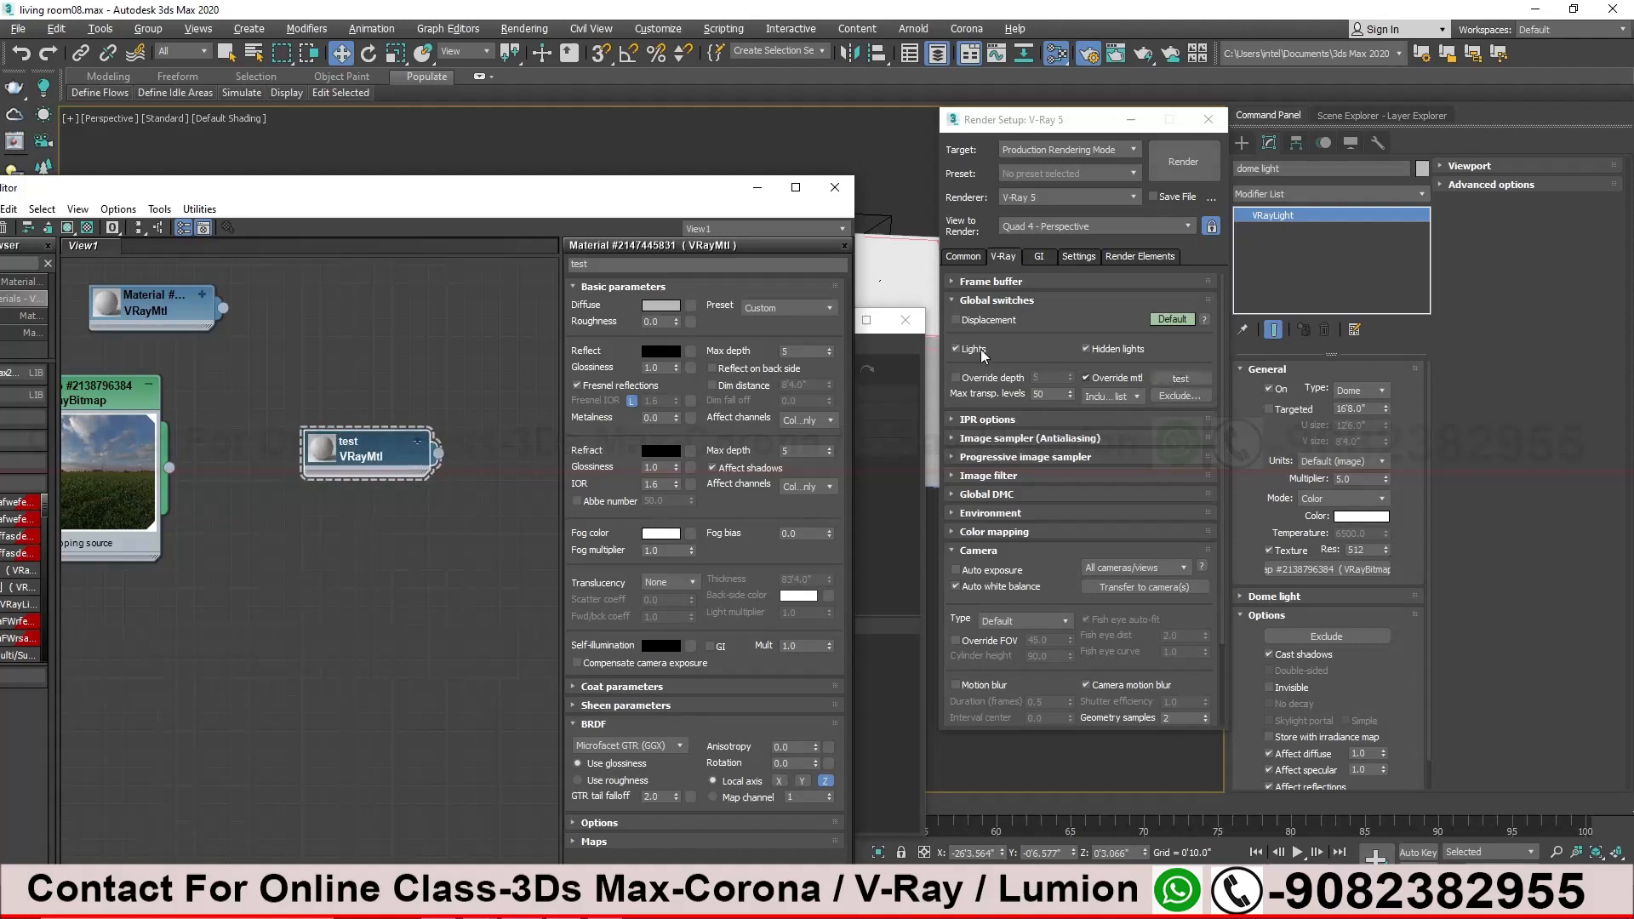
{"action": "left_click", "coordinate": [756, 187]}
{"action": "left_click_drag", "start_coordinate": [716, 313], "coordinate": [748, 134]}
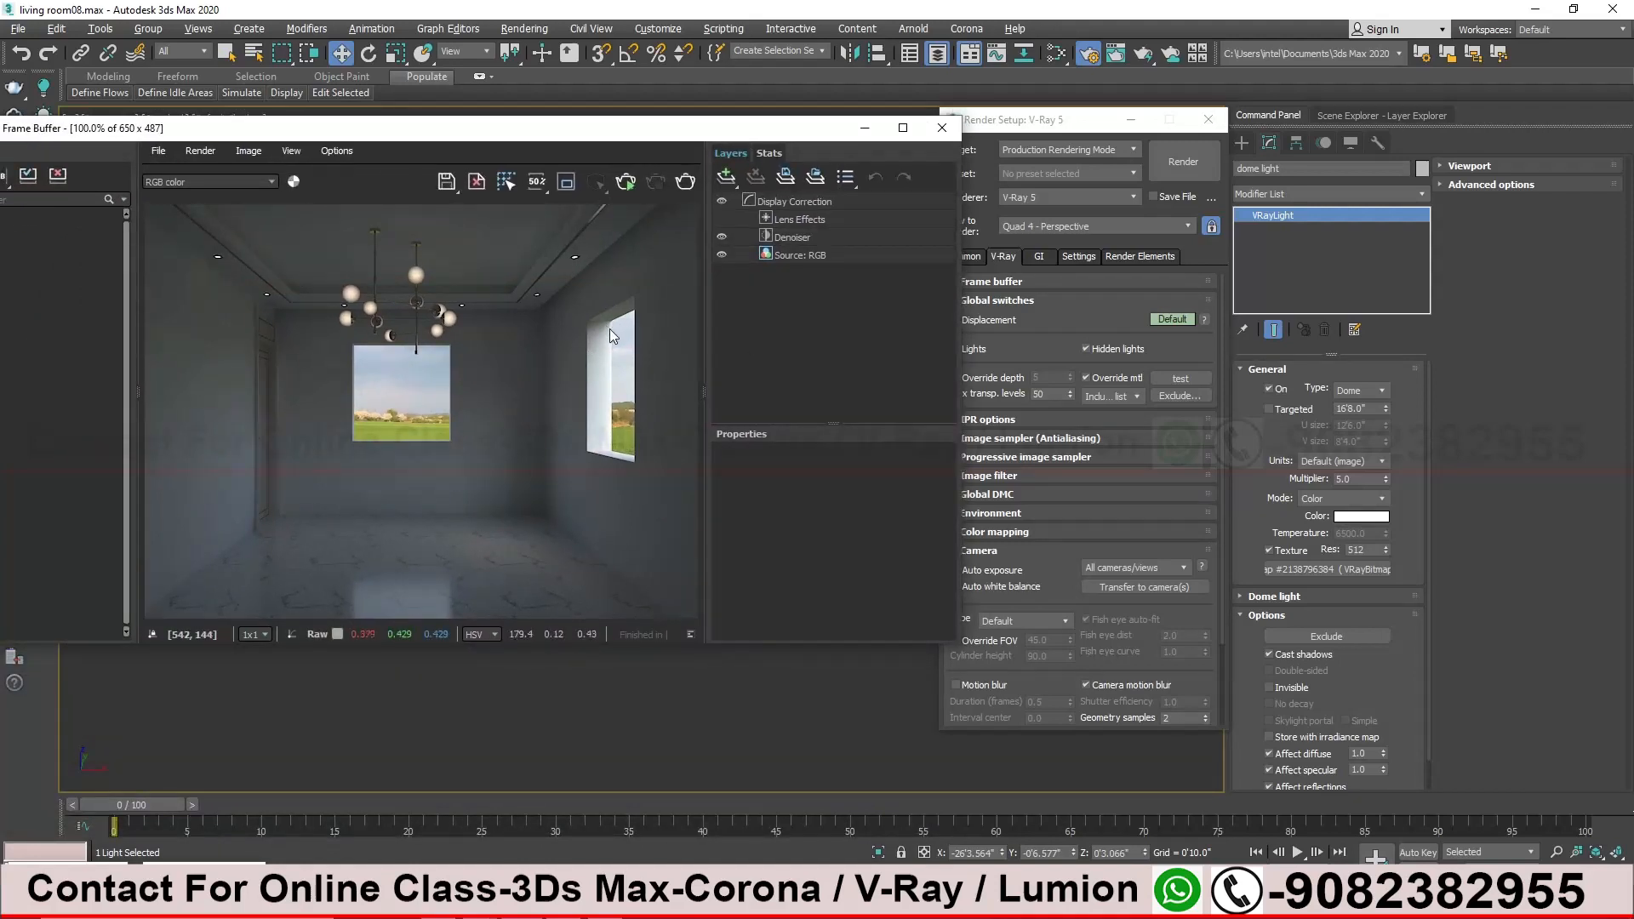
Set the frame buffer's render history to use the project path and save the VFB settings
{"action": "left_click_drag", "start_coordinate": [609, 133], "coordinate": [667, 143]}
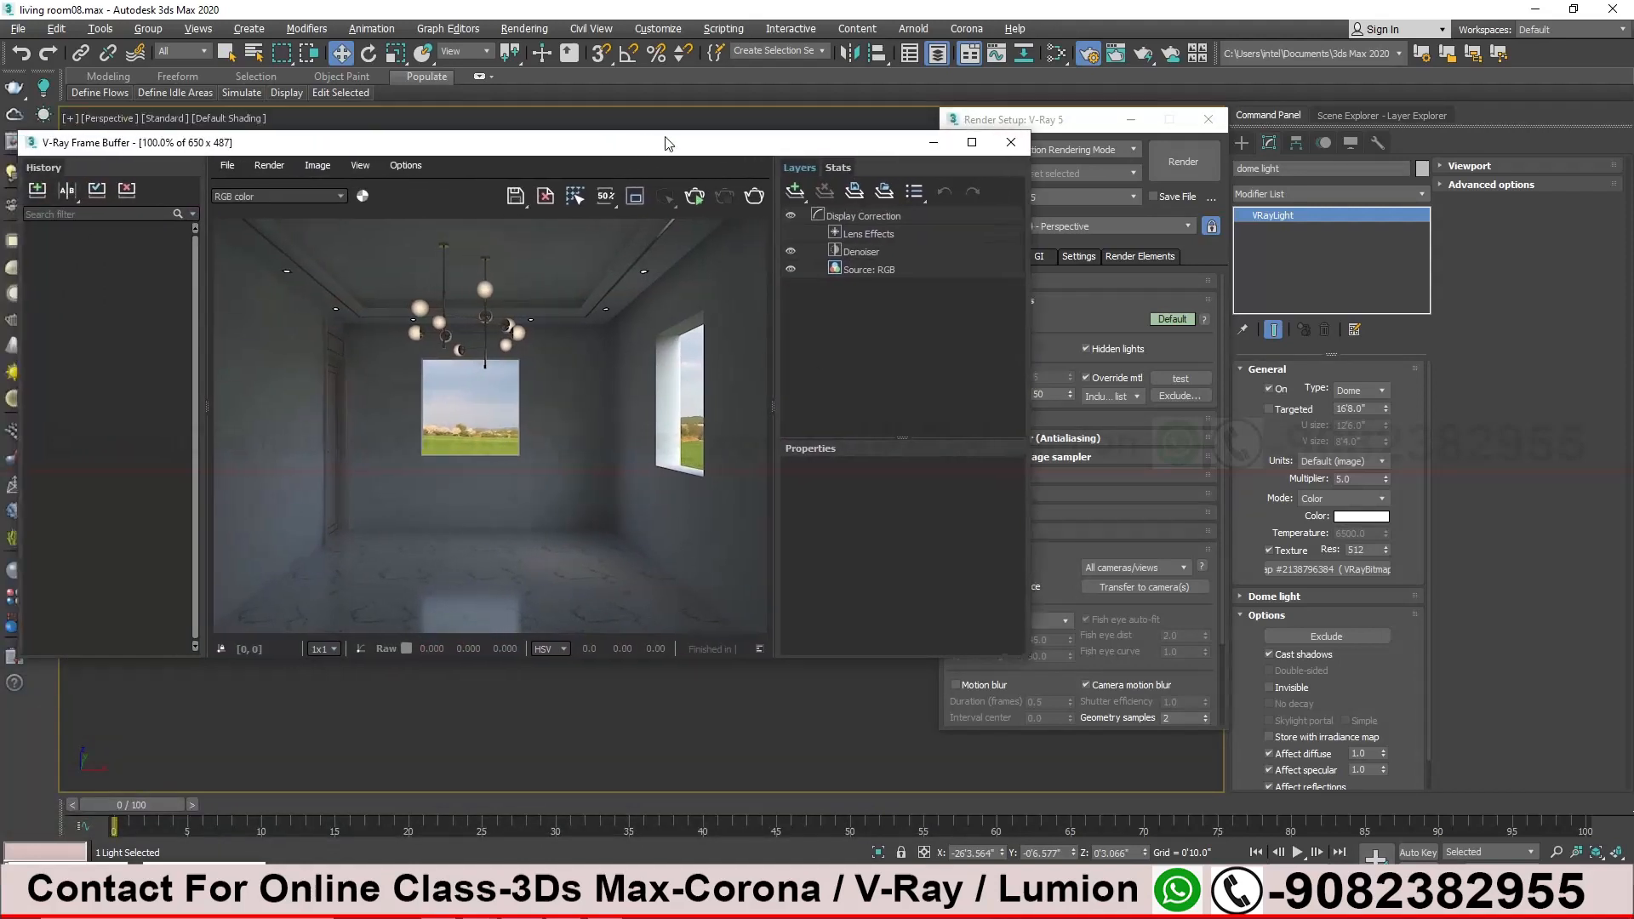
{"action": "left_click", "coordinate": [412, 165]}
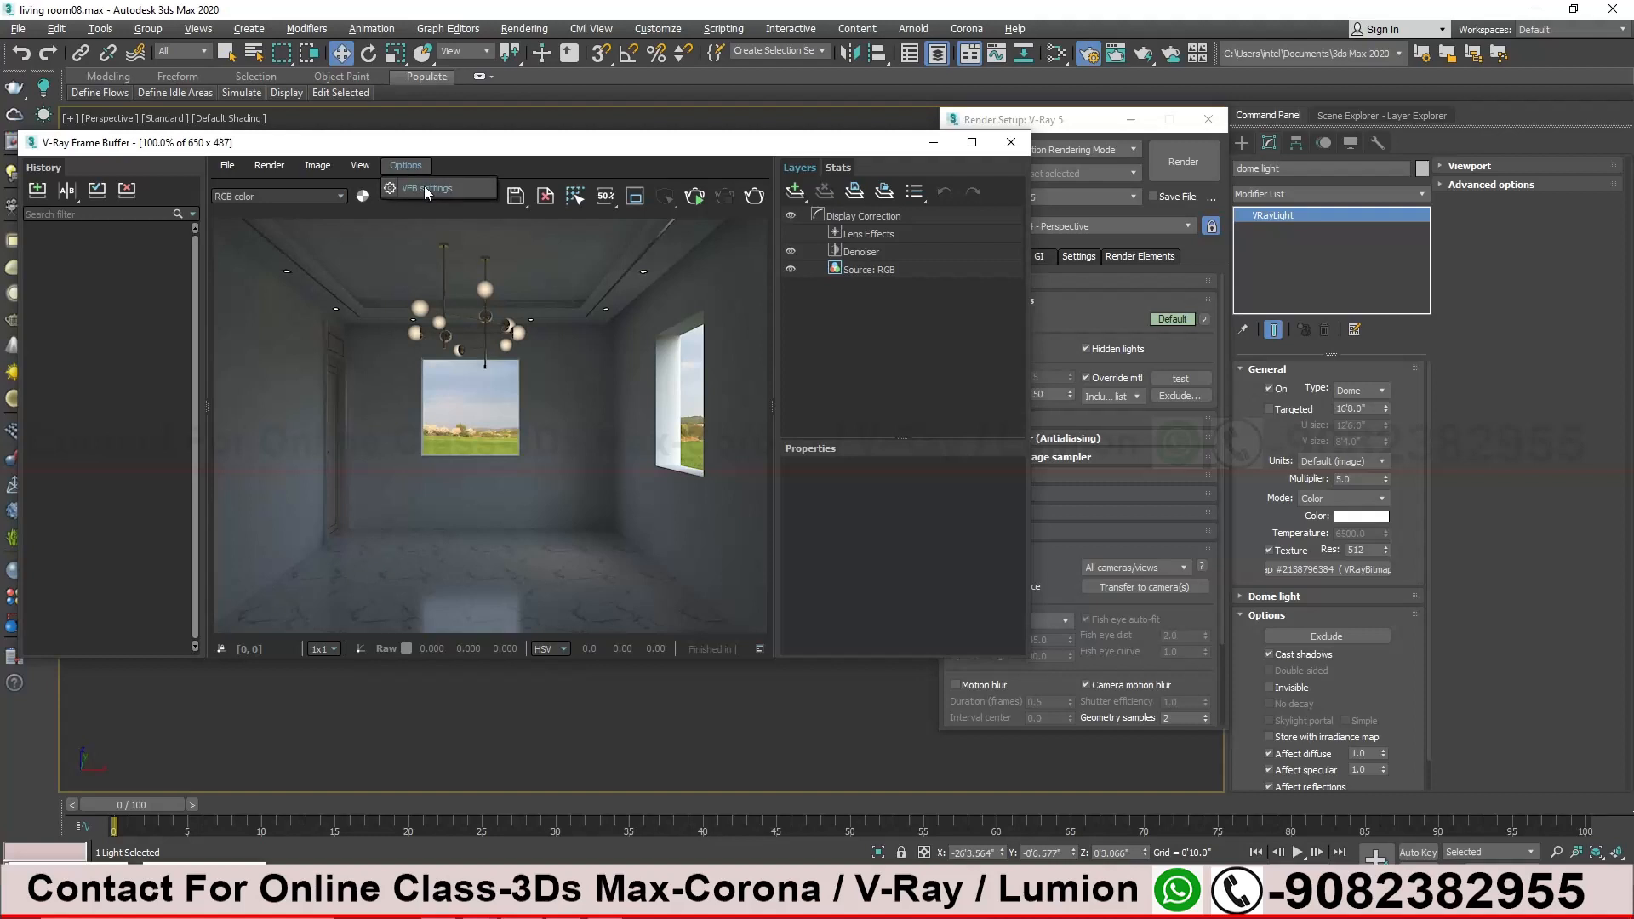
{"action": "left_click", "coordinate": [423, 185]}
{"action": "left_click", "coordinate": [441, 165]}
{"action": "left_click", "coordinate": [511, 166]}
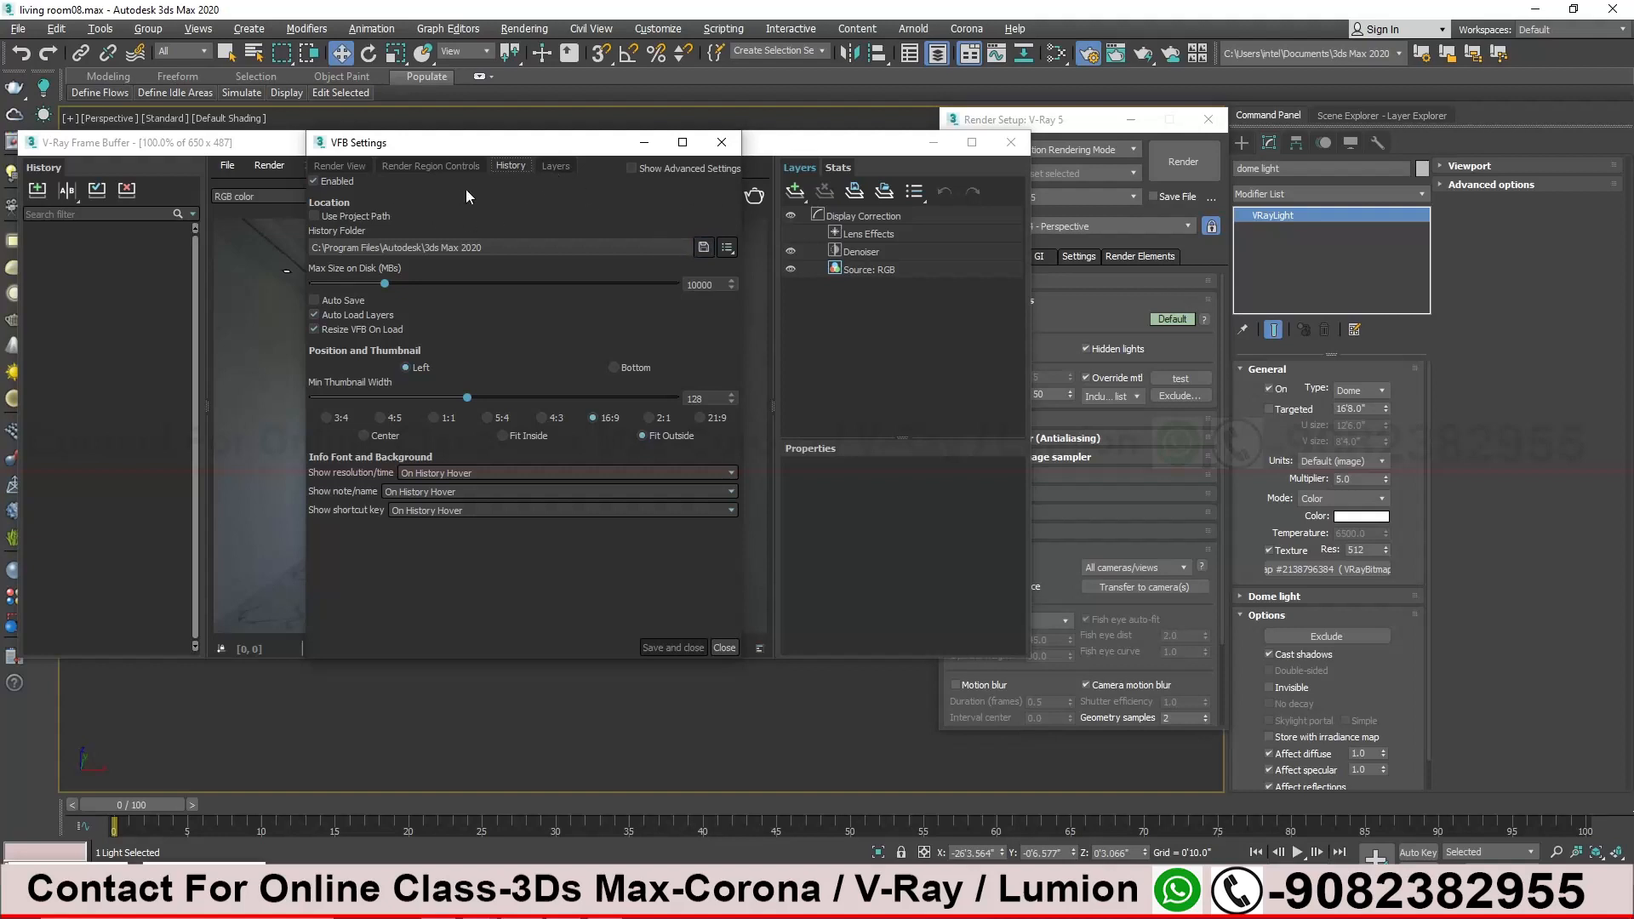
{"action": "left_click", "coordinate": [318, 217]}
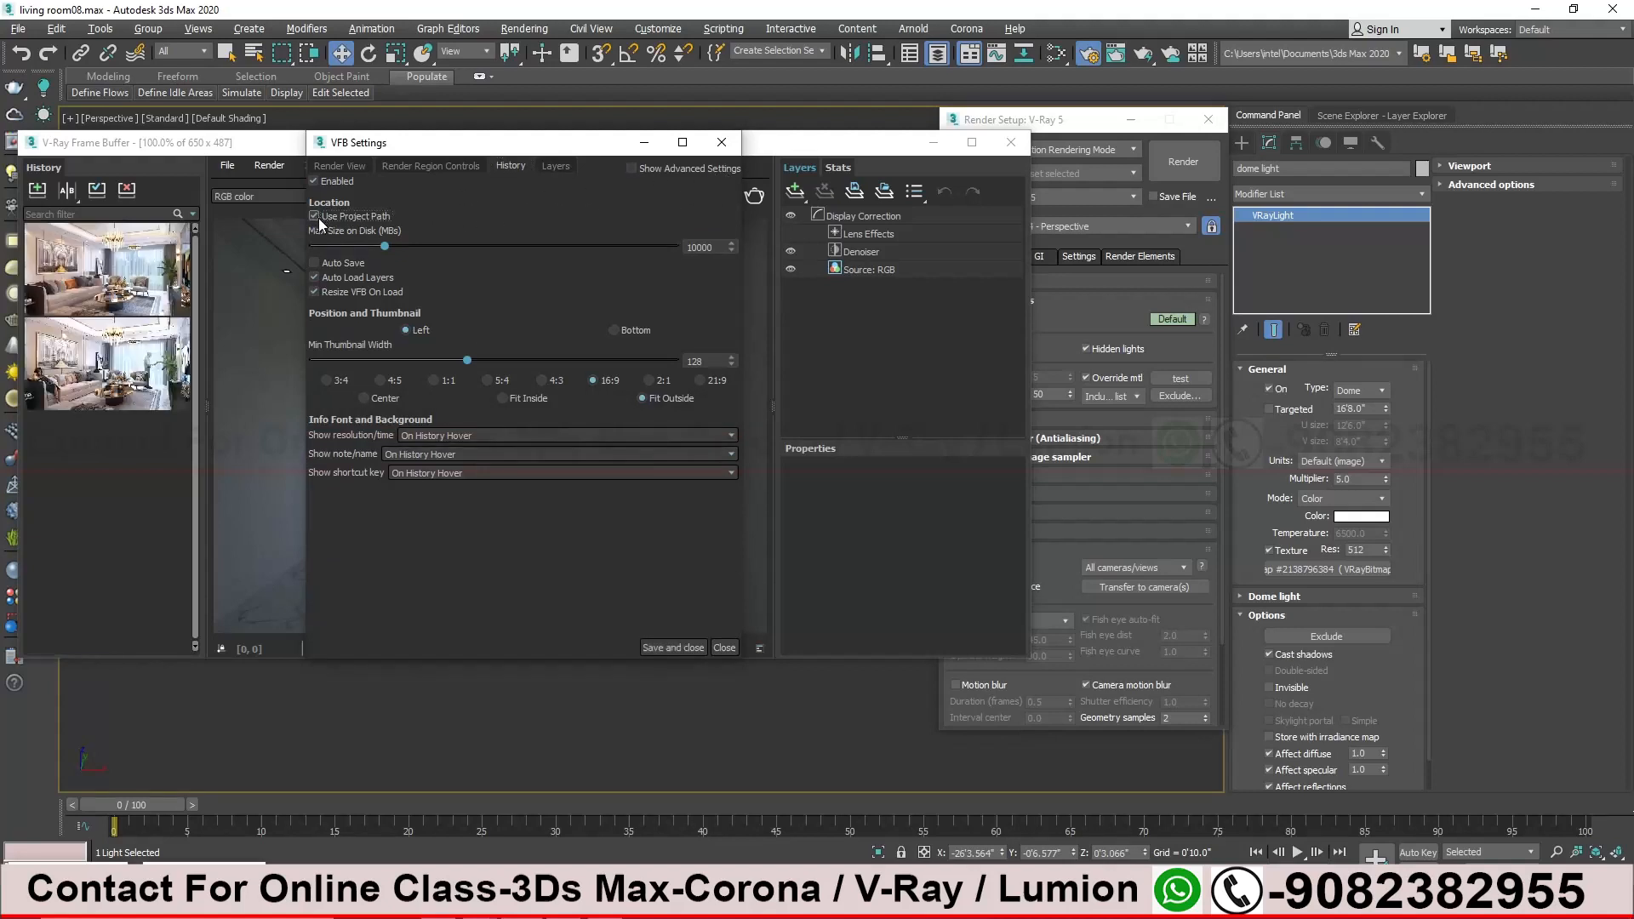
{"action": "left_click", "coordinate": [680, 647]}
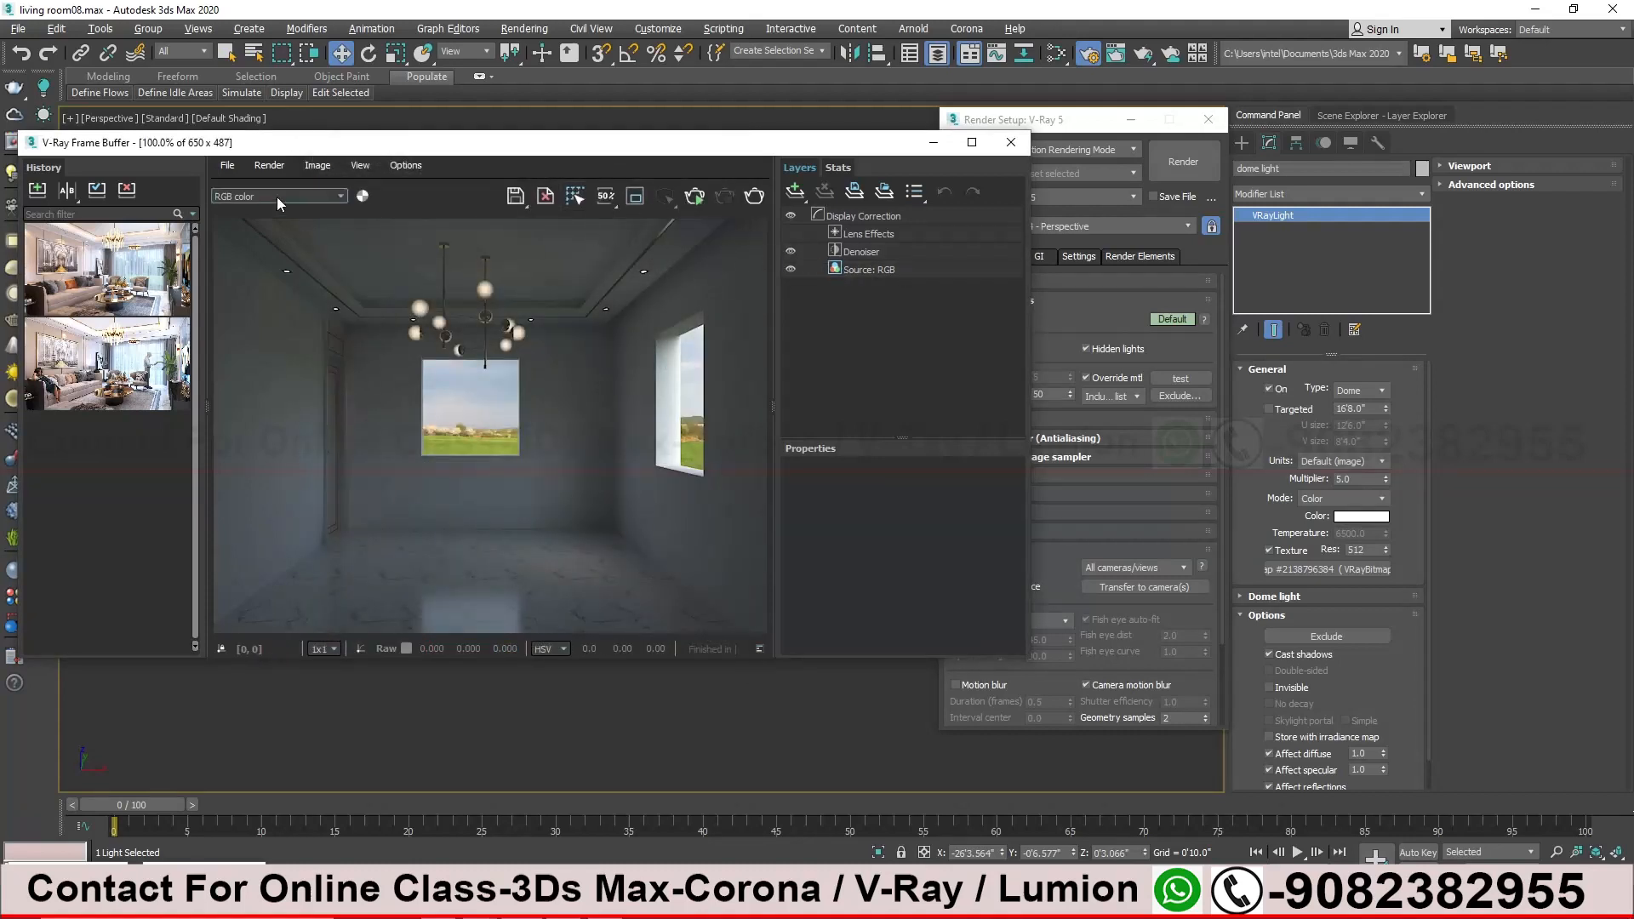
Save the current empty-room render to the history and remove the two older furnished living room renders
{"action": "left_click_drag", "start_coordinate": [225, 144], "coordinate": [402, 142]}
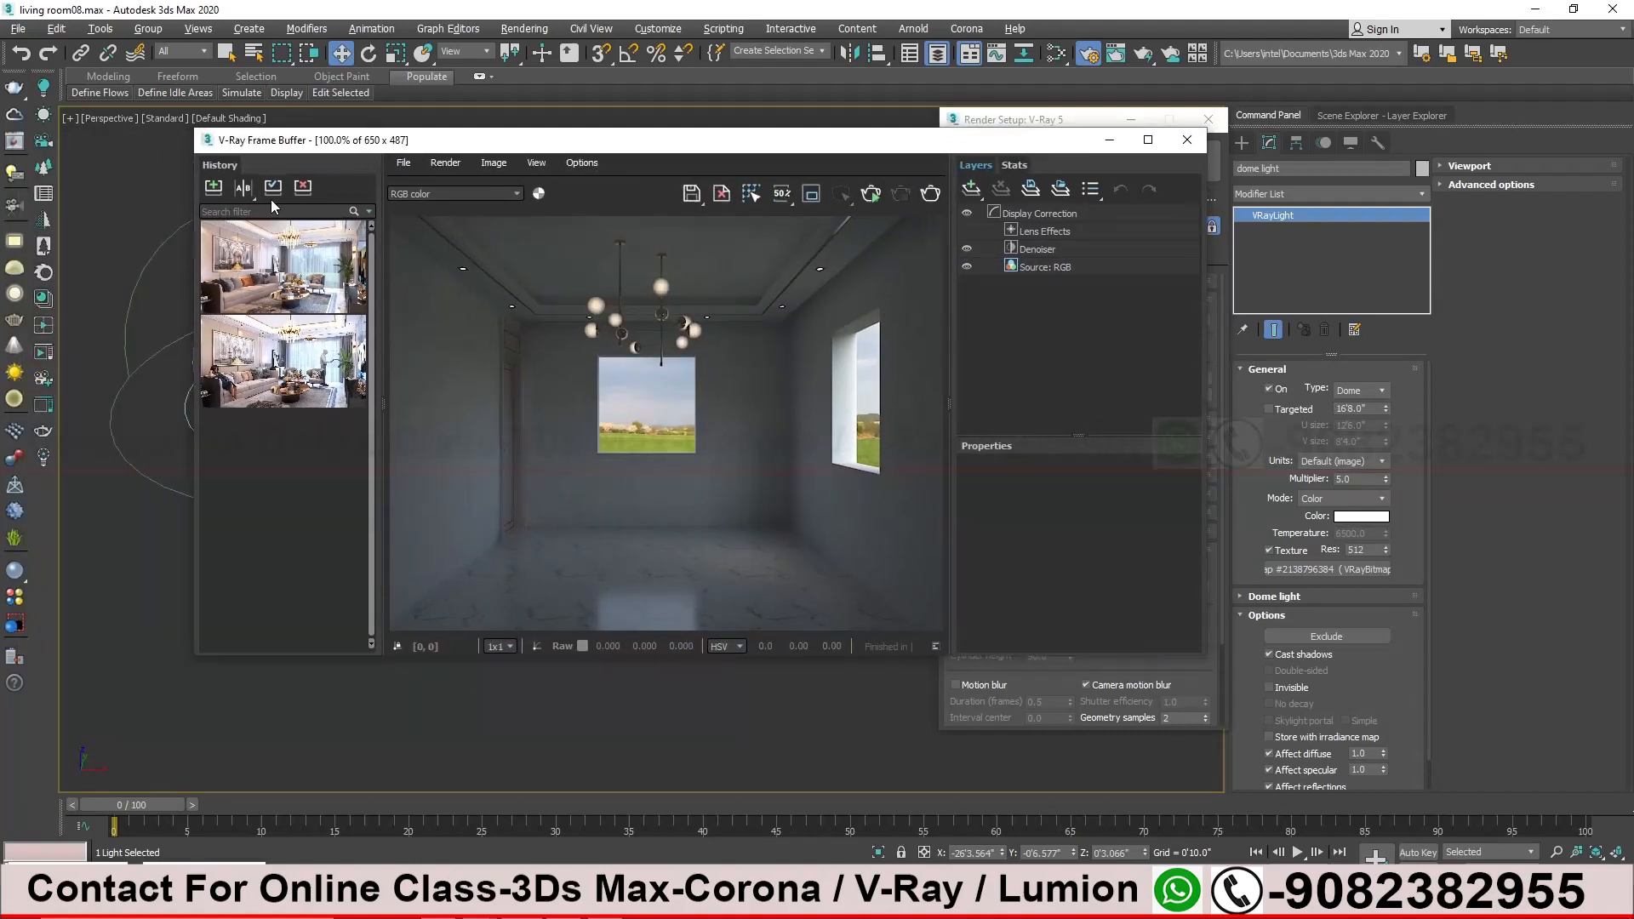
{"action": "left_click", "coordinate": [213, 189]}
{"action": "left_click_drag", "start_coordinate": [460, 146], "coordinate": [330, 181]}
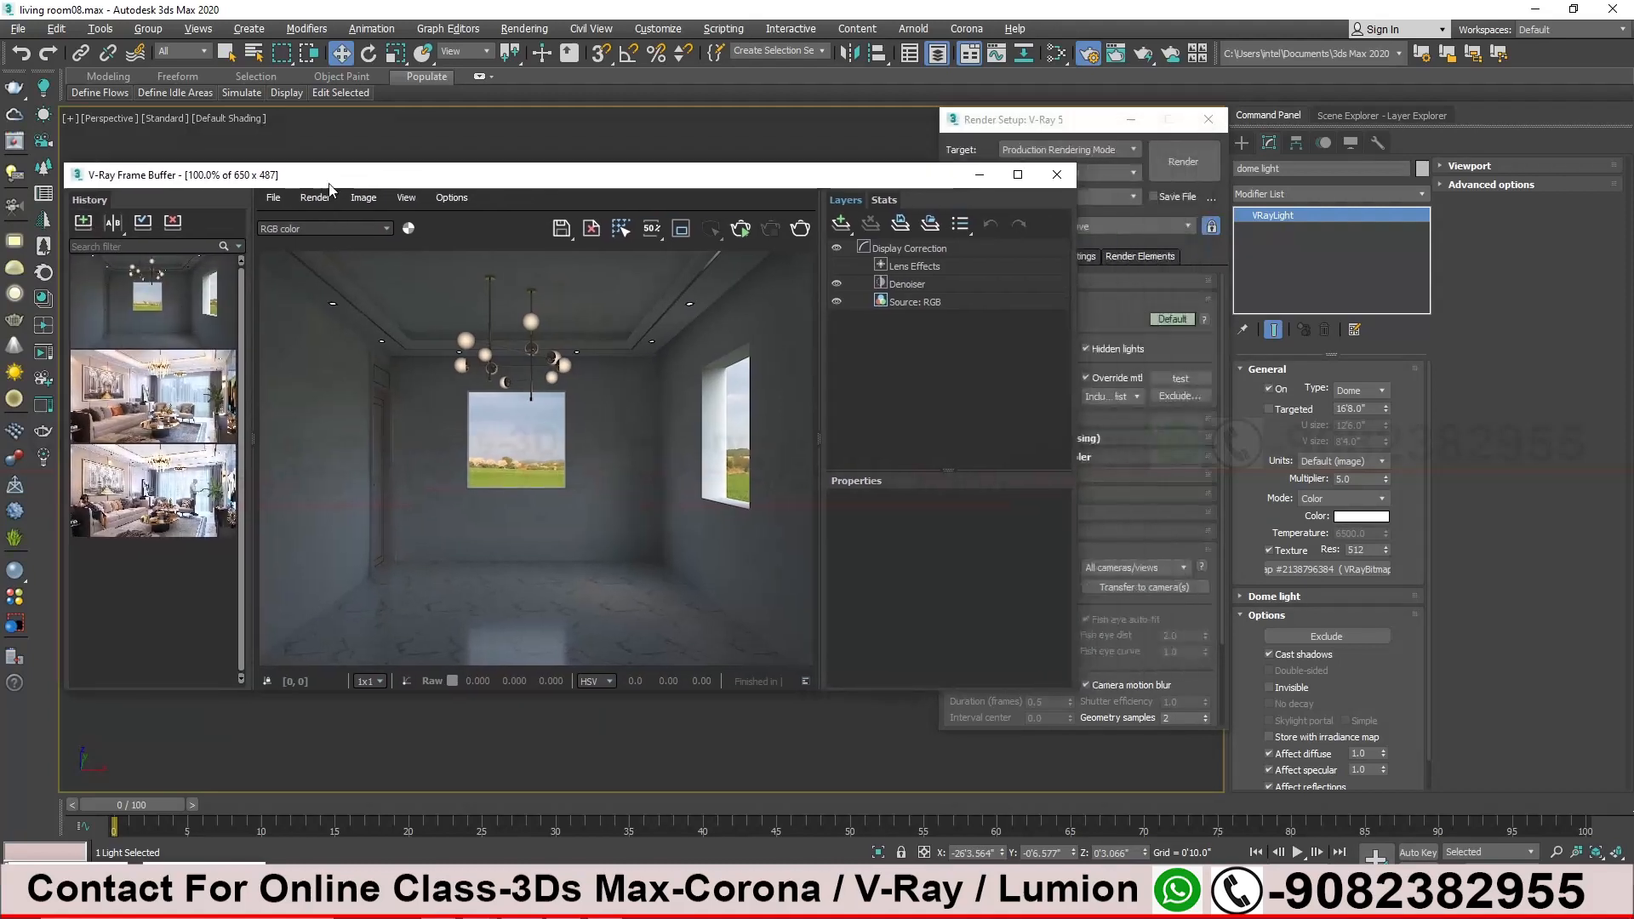
{"action": "right_click", "coordinate": [172, 391]}
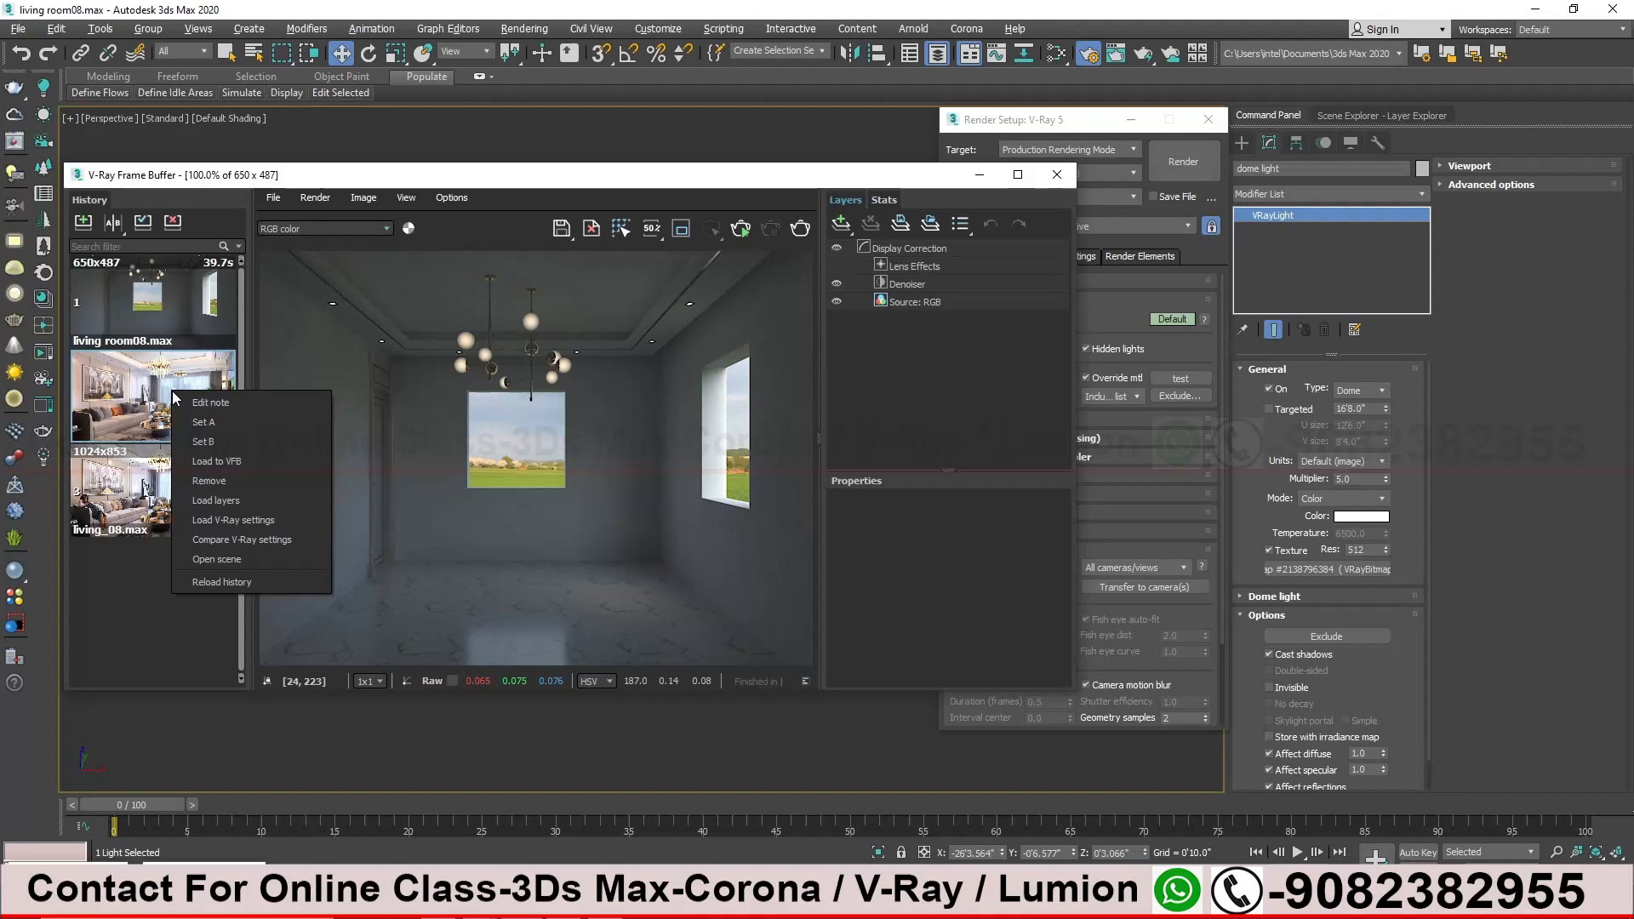
{"action": "left_click", "coordinate": [236, 481]}
{"action": "right_click", "coordinate": [160, 412]}
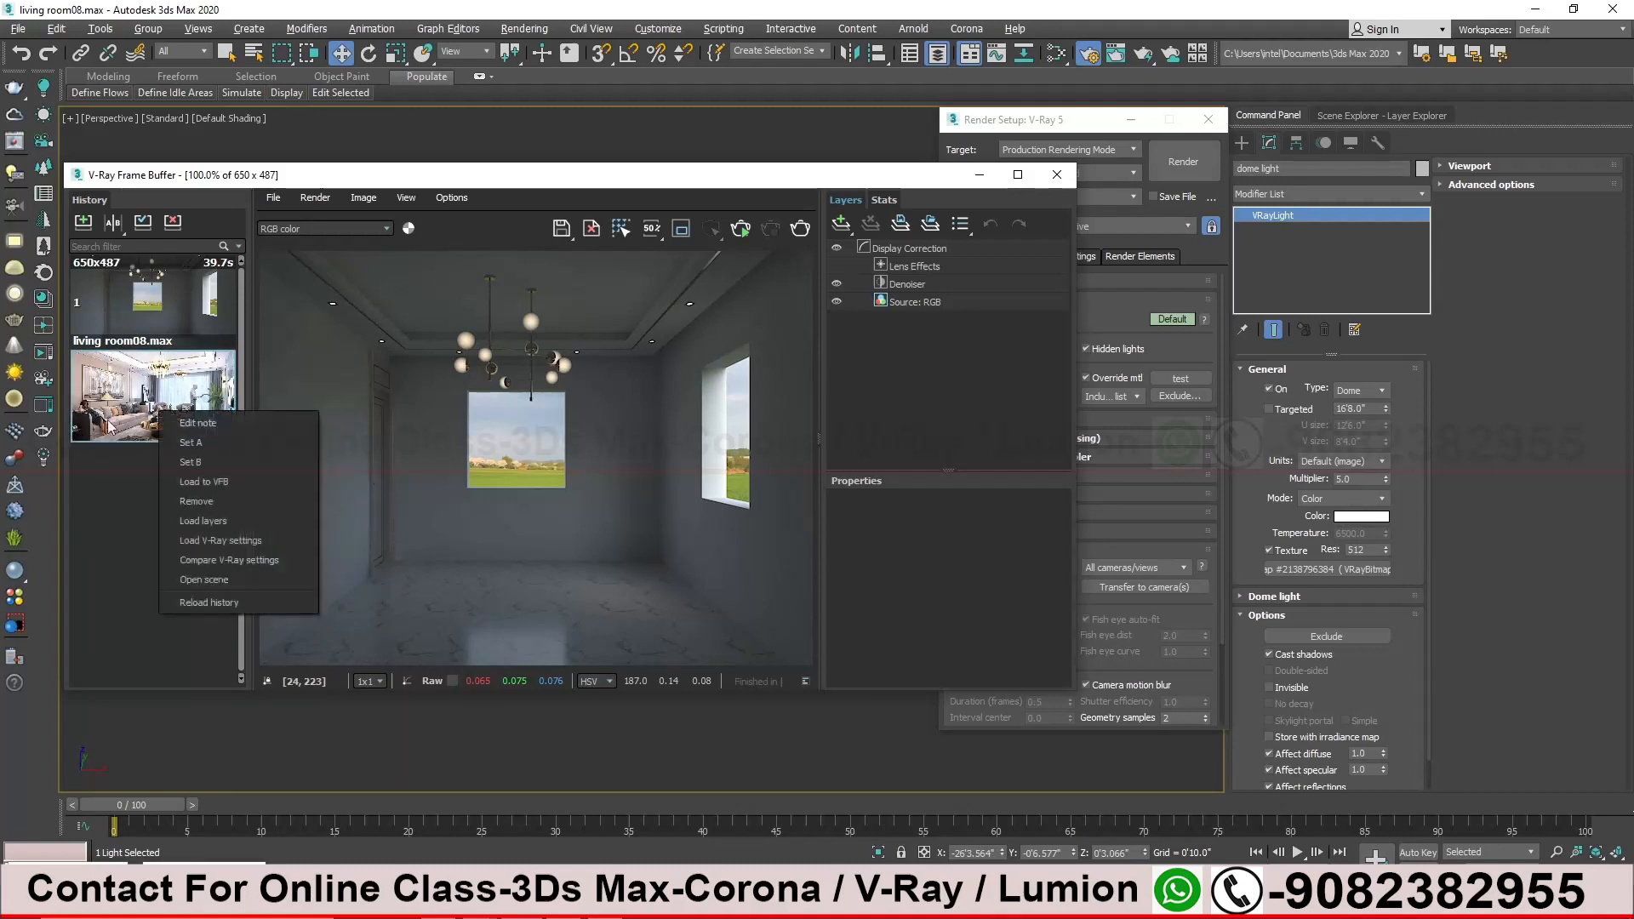
{"action": "left_click", "coordinate": [205, 502]}
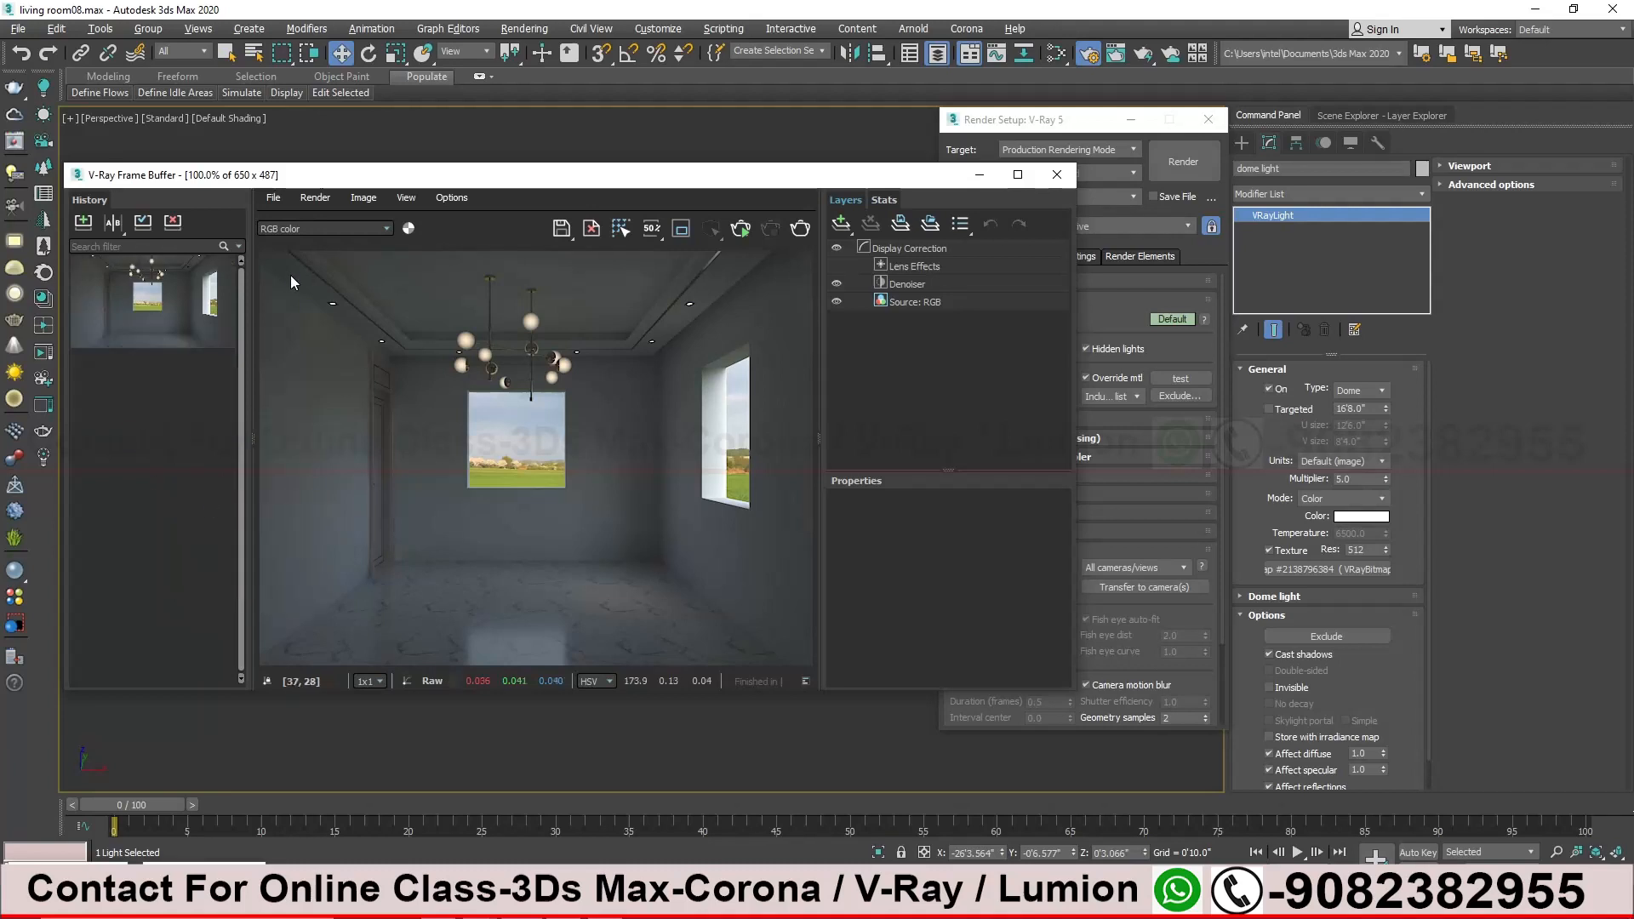
Run an interactive render with the test override material and save the result to the history
{"action": "left_click_drag", "start_coordinate": [295, 181], "coordinate": [399, 173]}
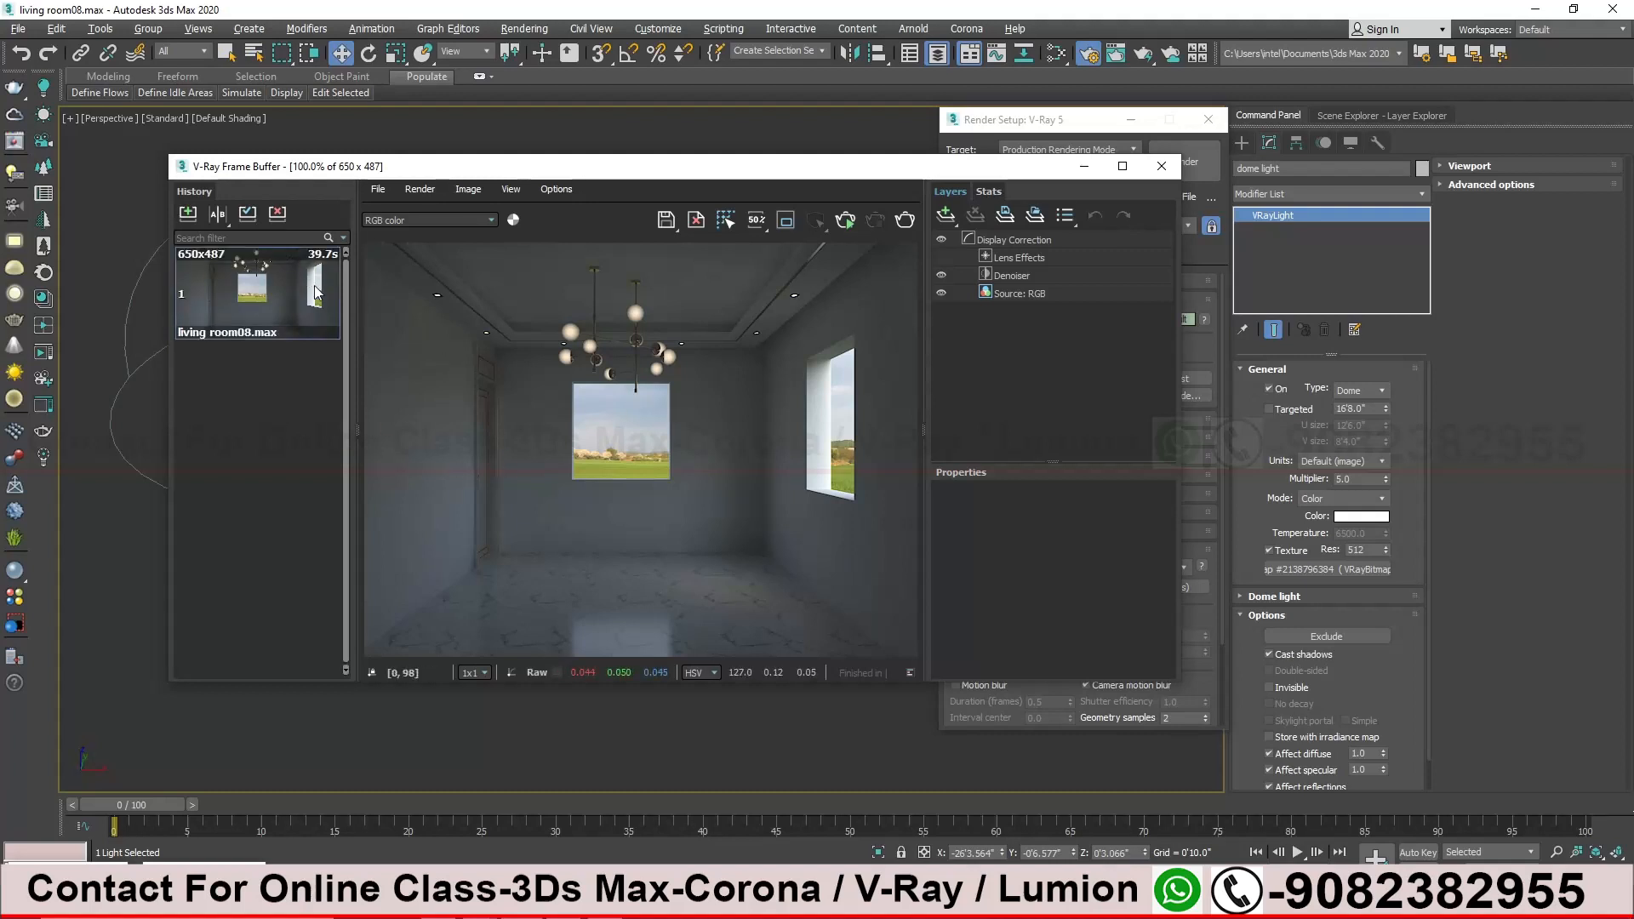
{"action": "left_click_drag", "start_coordinate": [611, 162], "coordinate": [488, 157]}
{"action": "left_click_drag", "start_coordinate": [1034, 120], "coordinate": [1137, 130]}
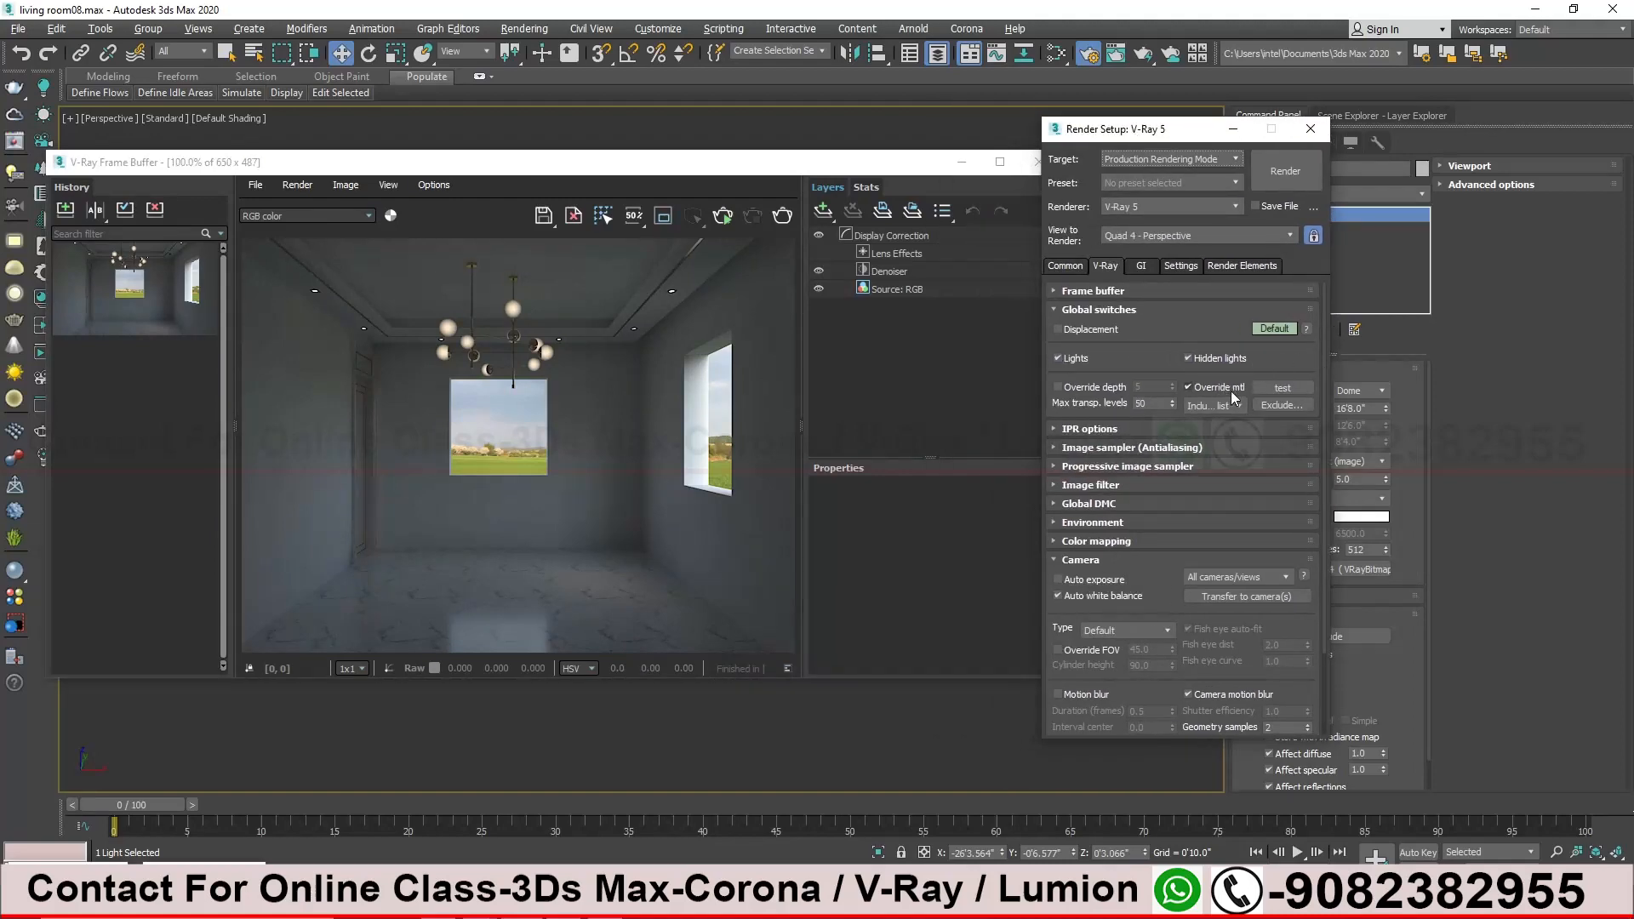
{"action": "left_click", "coordinate": [722, 216]}
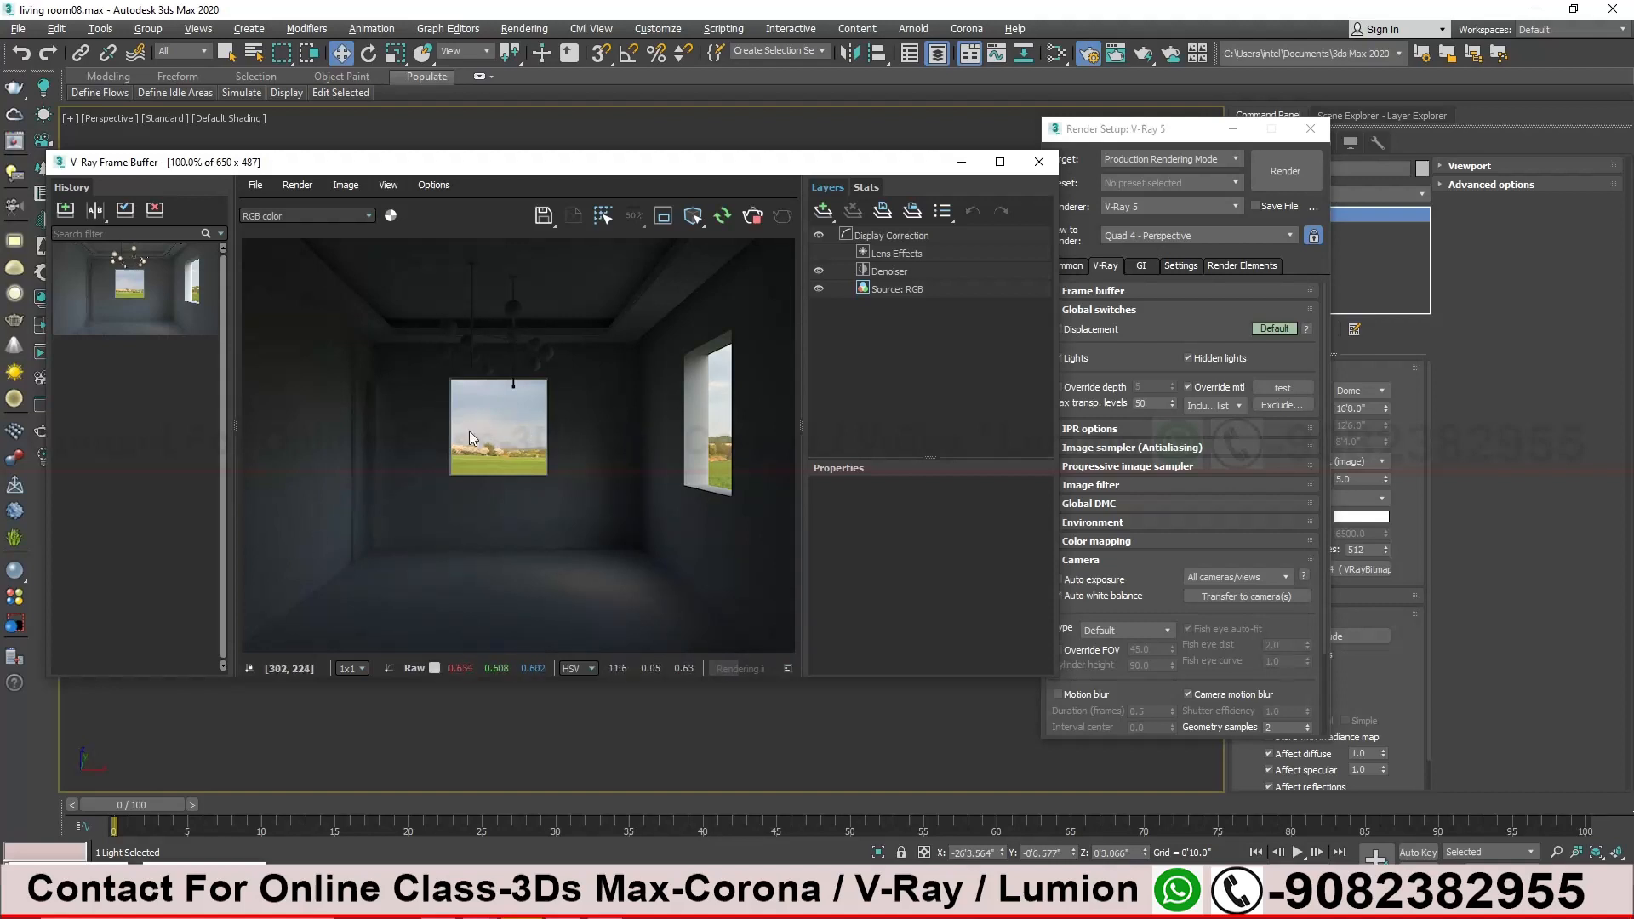
{"action": "left_click_drag", "start_coordinate": [567, 186], "coordinate": [657, 481]}
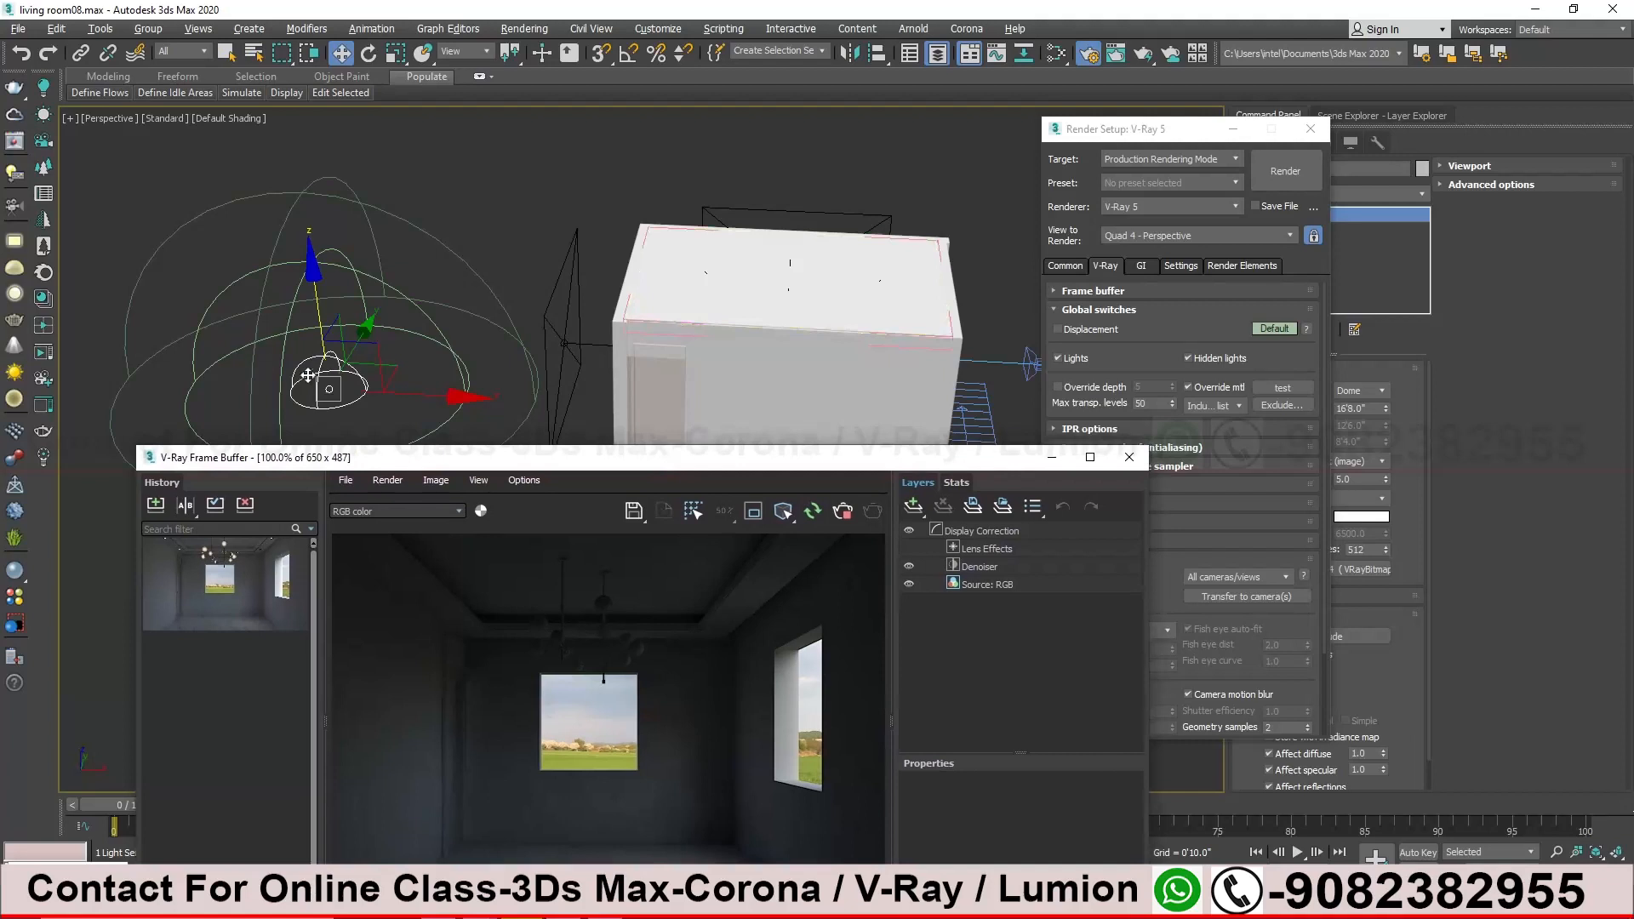
{"action": "left_click_drag", "start_coordinate": [452, 457], "coordinate": [395, 228]}
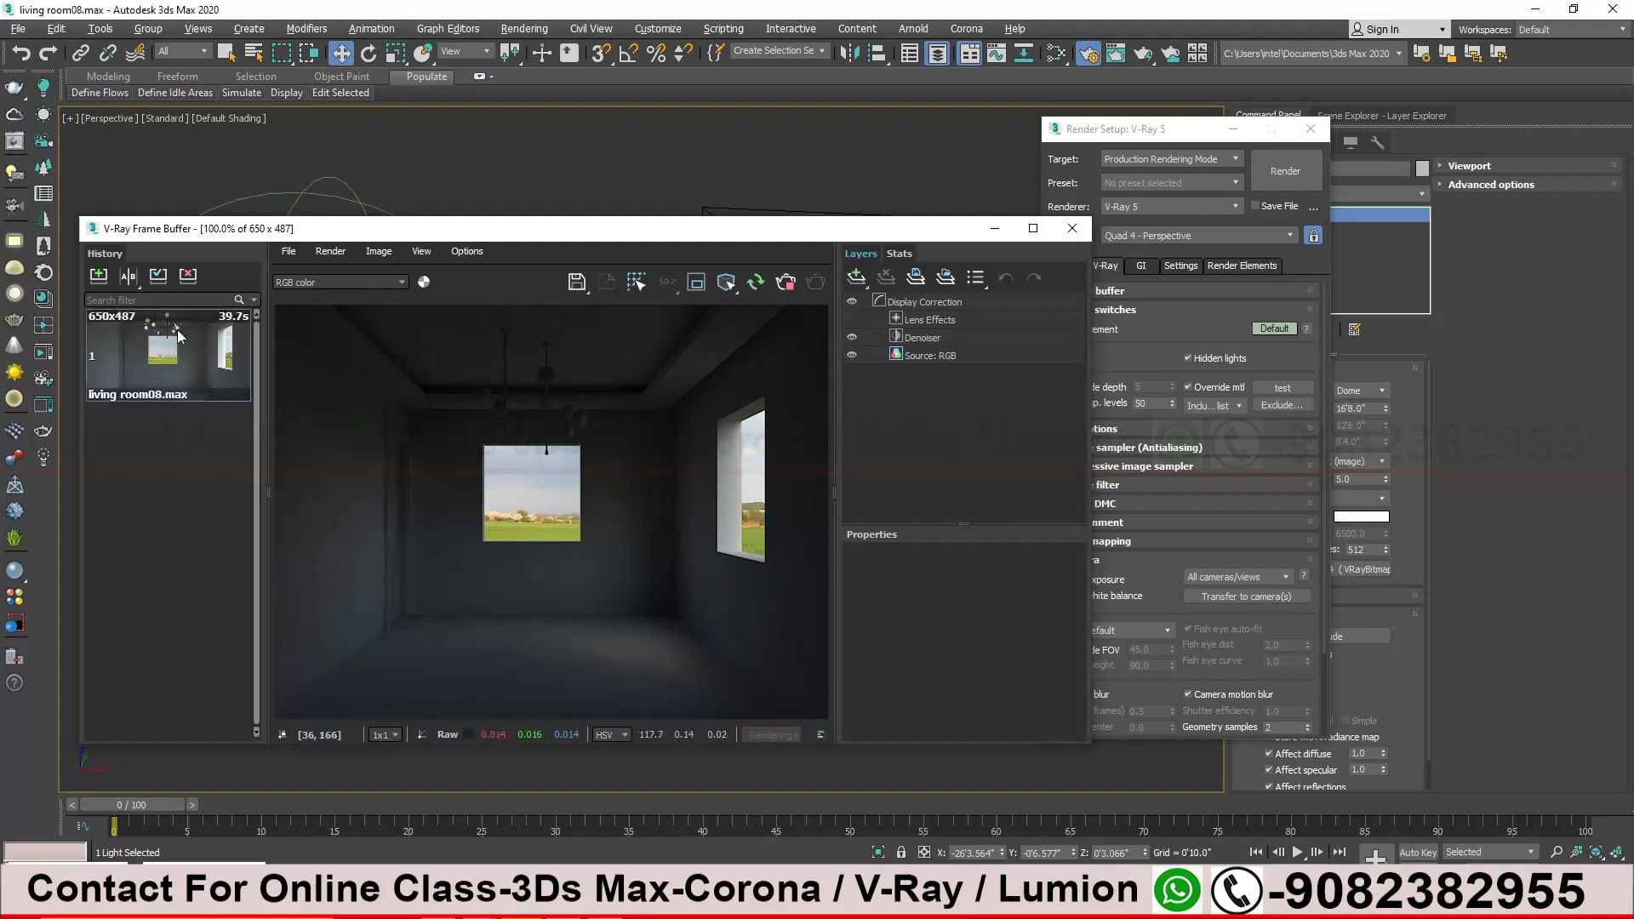
{"action": "left_click", "coordinate": [99, 276]}
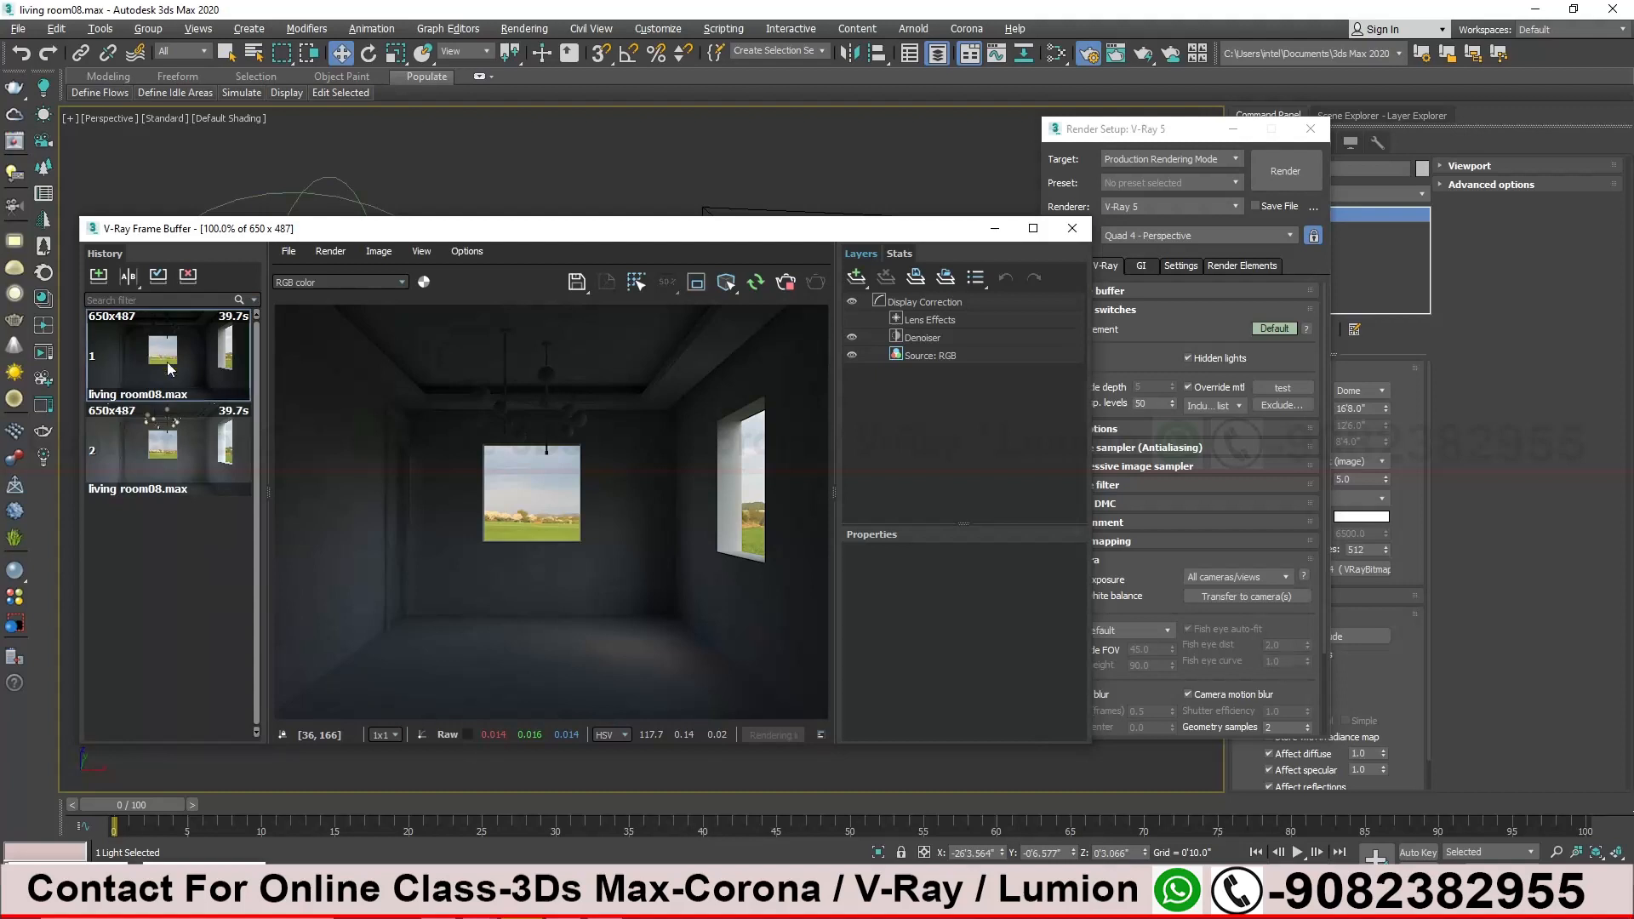
Compare the override render as A with the original-material render as B using the wipe line, and end the comparison
{"action": "left_click", "coordinate": [128, 275]}
{"action": "left_click_drag", "start_coordinate": [551, 502], "coordinate": [329, 571]}
{"action": "left_click", "coordinate": [210, 449]}
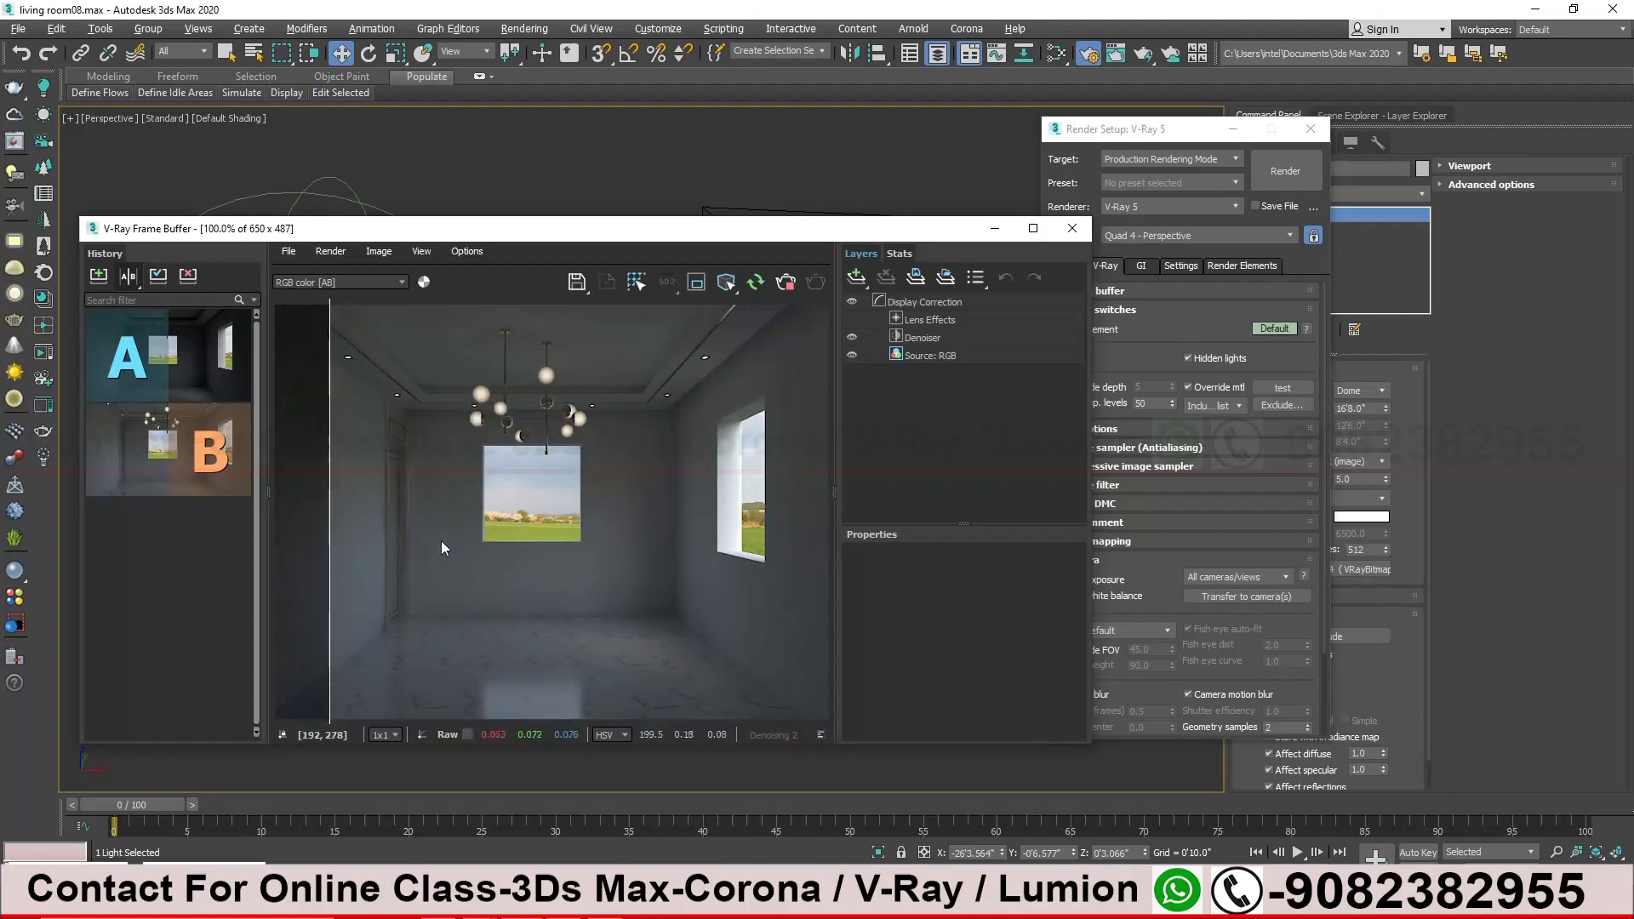
{"action": "left_click_drag", "start_coordinate": [330, 586], "coordinate": [371, 600]}
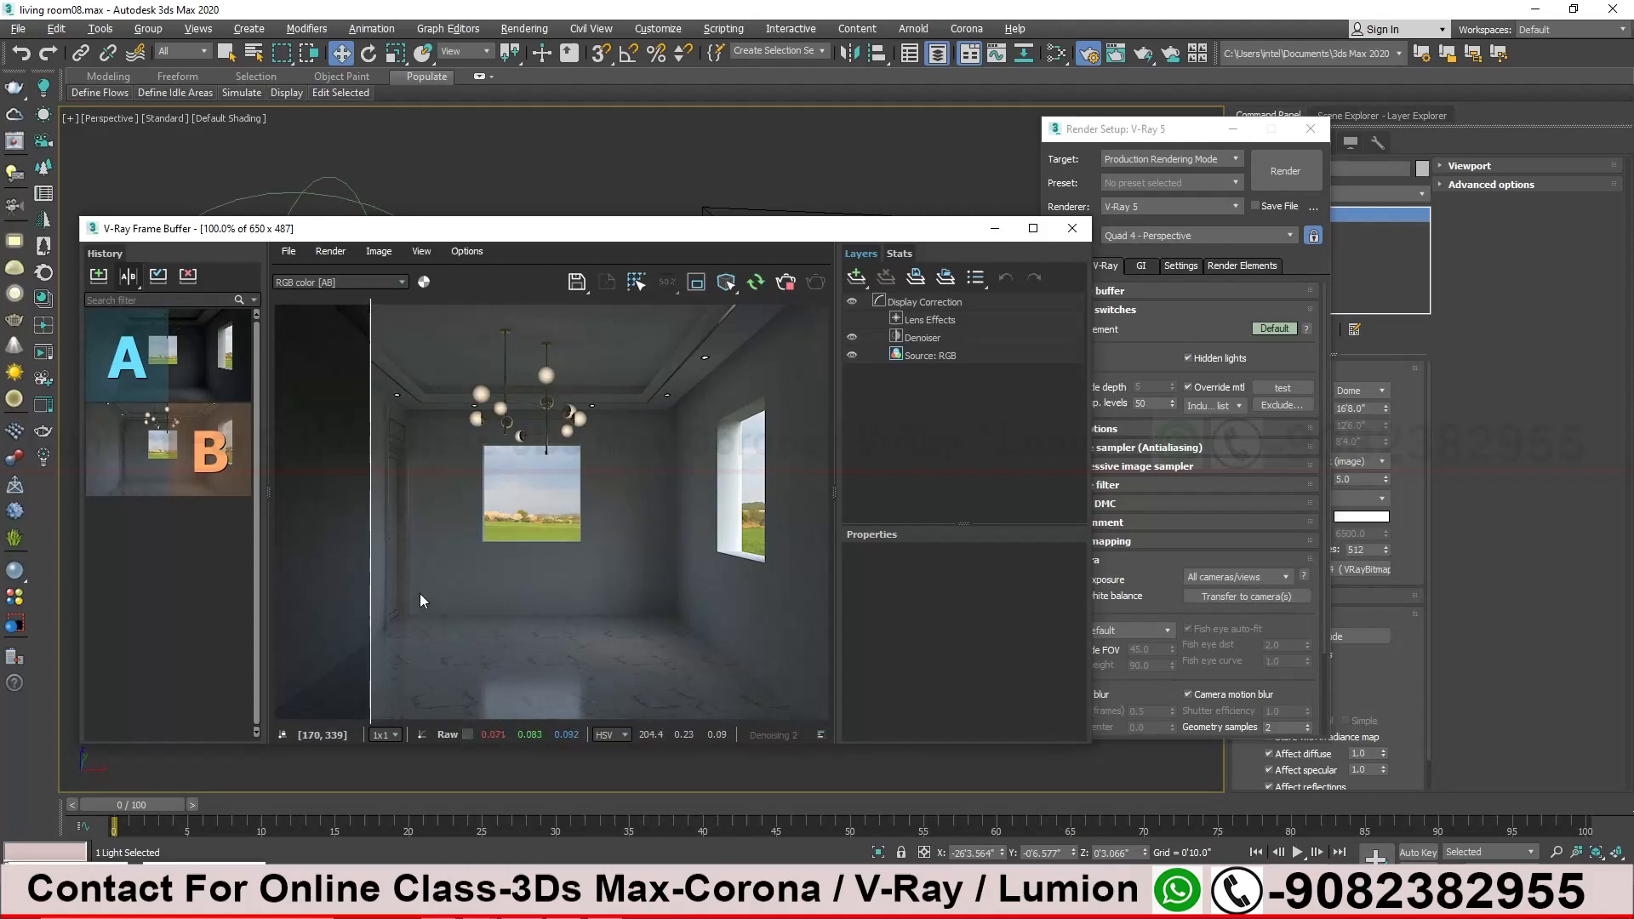
{"action": "left_click_drag", "start_coordinate": [375, 564], "coordinate": [755, 580]}
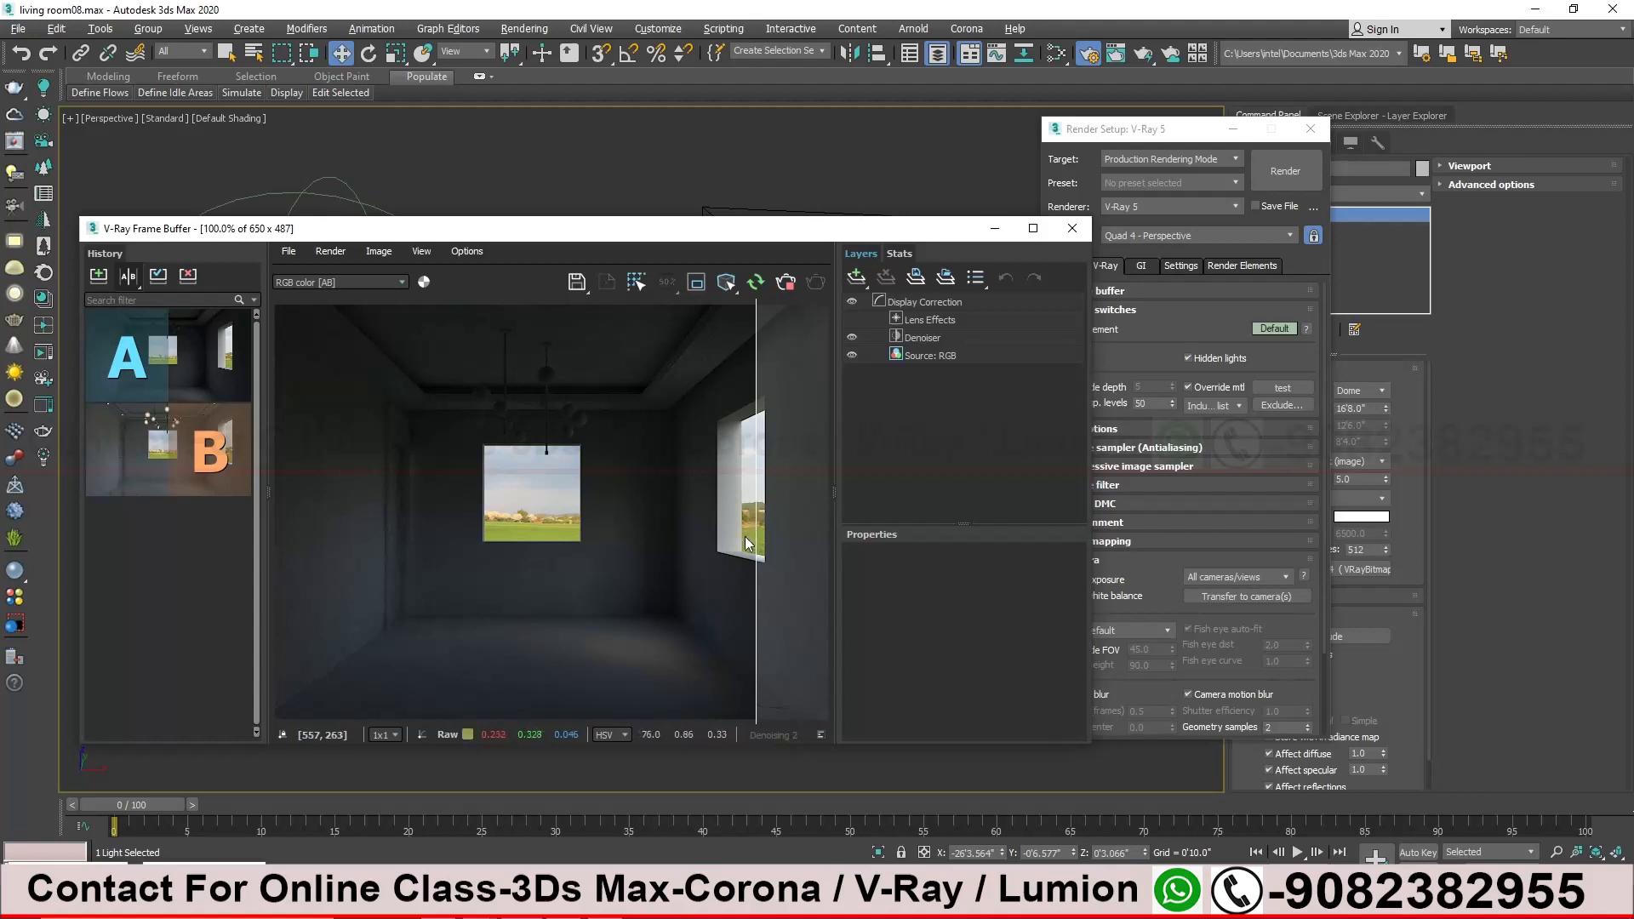
{"action": "left_click_drag", "start_coordinate": [758, 692], "coordinate": [420, 672]}
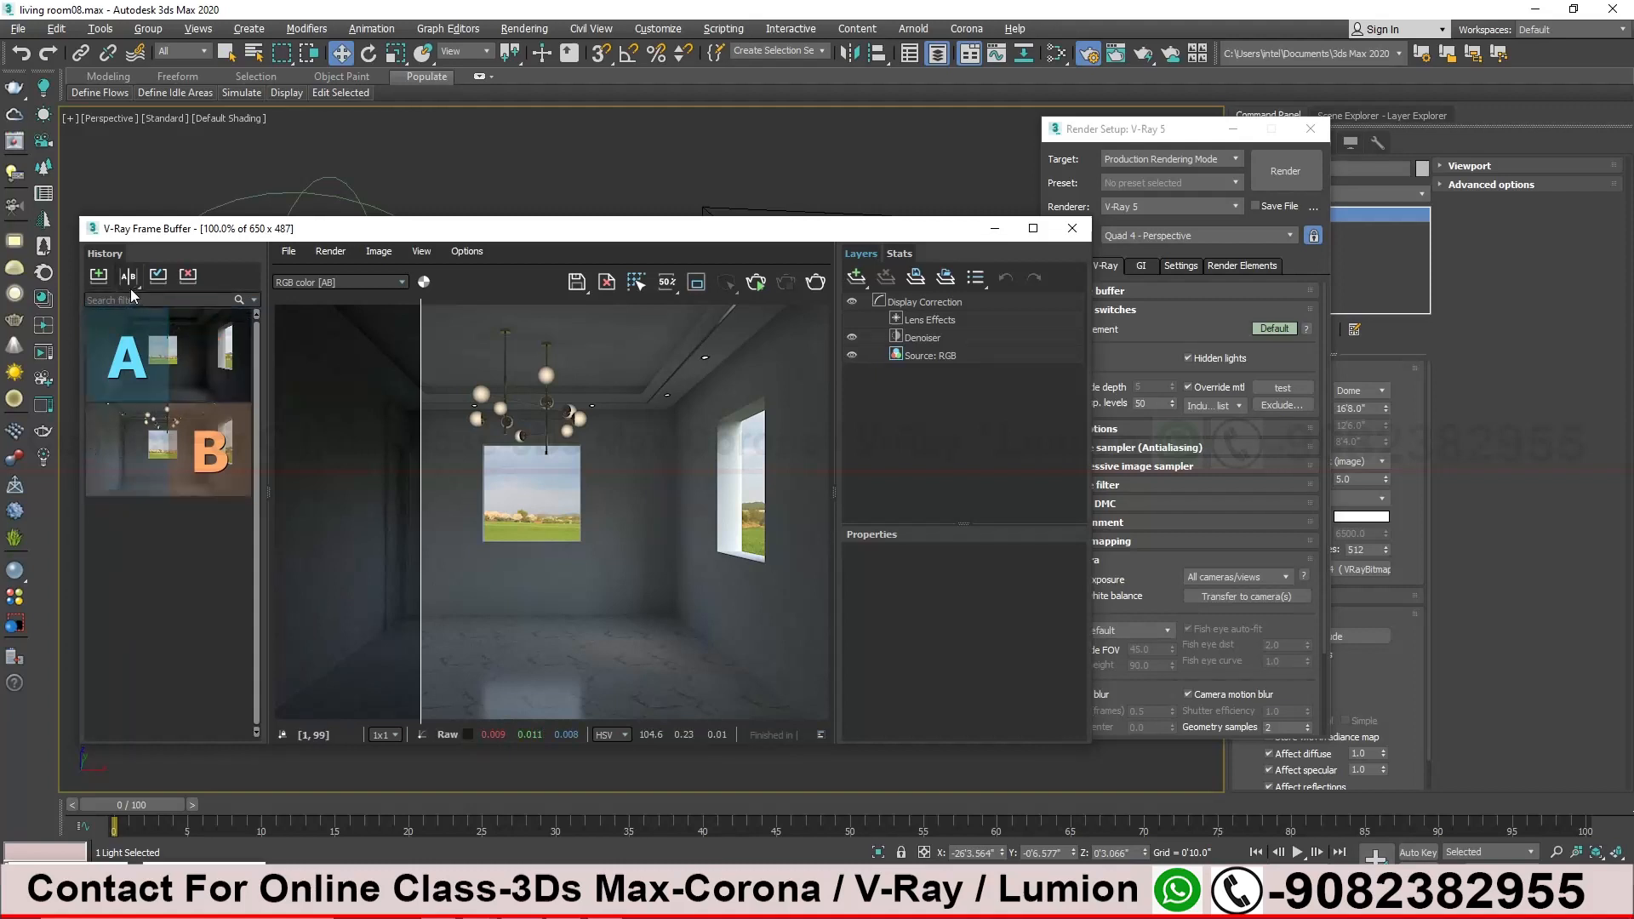
{"action": "left_click", "coordinate": [196, 360]}
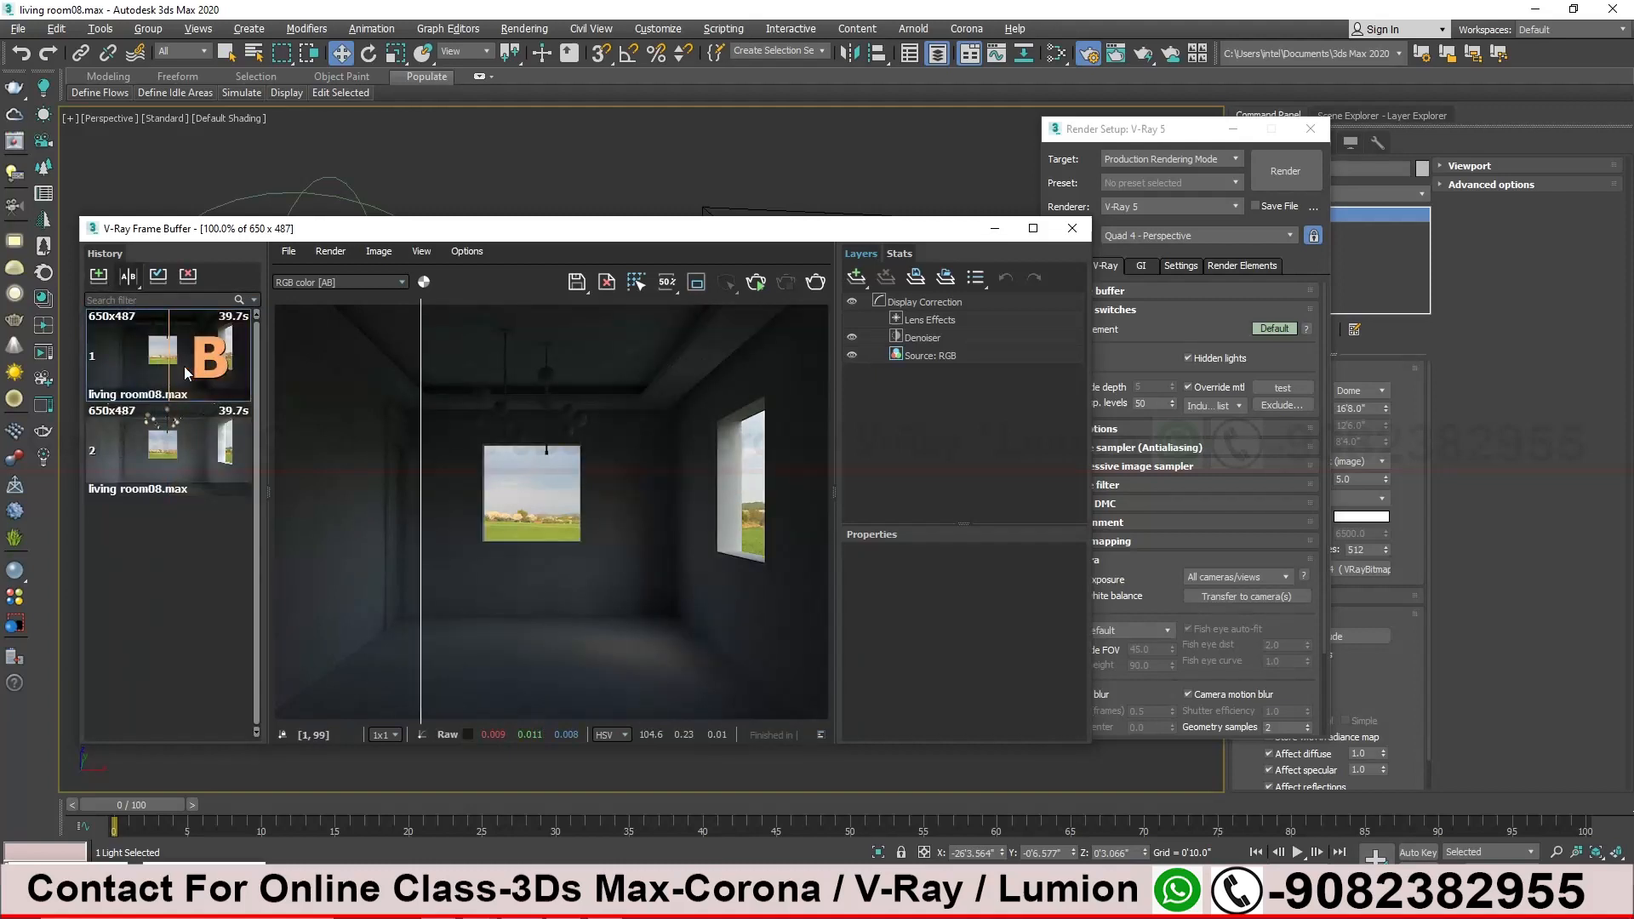
{"action": "left_click", "coordinate": [128, 277]}
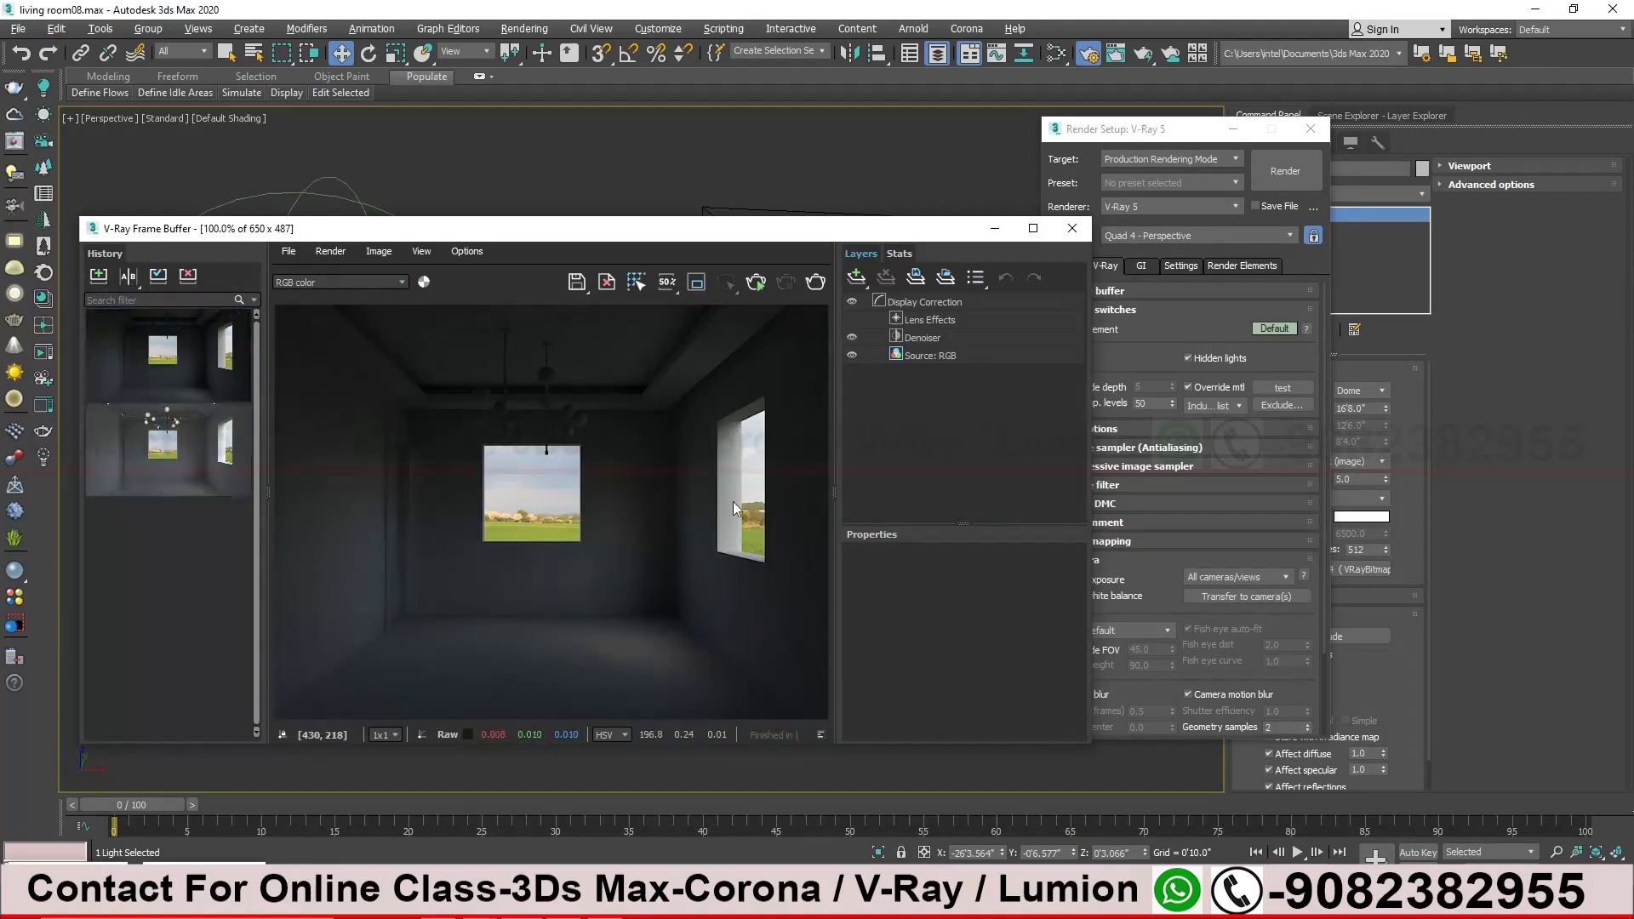
Select the plane light "win light plane1" outside the room's end wall, uncover its parameters and turn it on
{"action": "mouse_move", "coordinate": [940, 234]}
{"action": "left_mouse_down"}
{"action": "mouse_move", "coordinate": [969, 310]}
{"action": "mouse_move", "coordinate": [967, 225]}
{"action": "mouse_move", "coordinate": [939, 207]}
{"action": "left_mouse_up"}
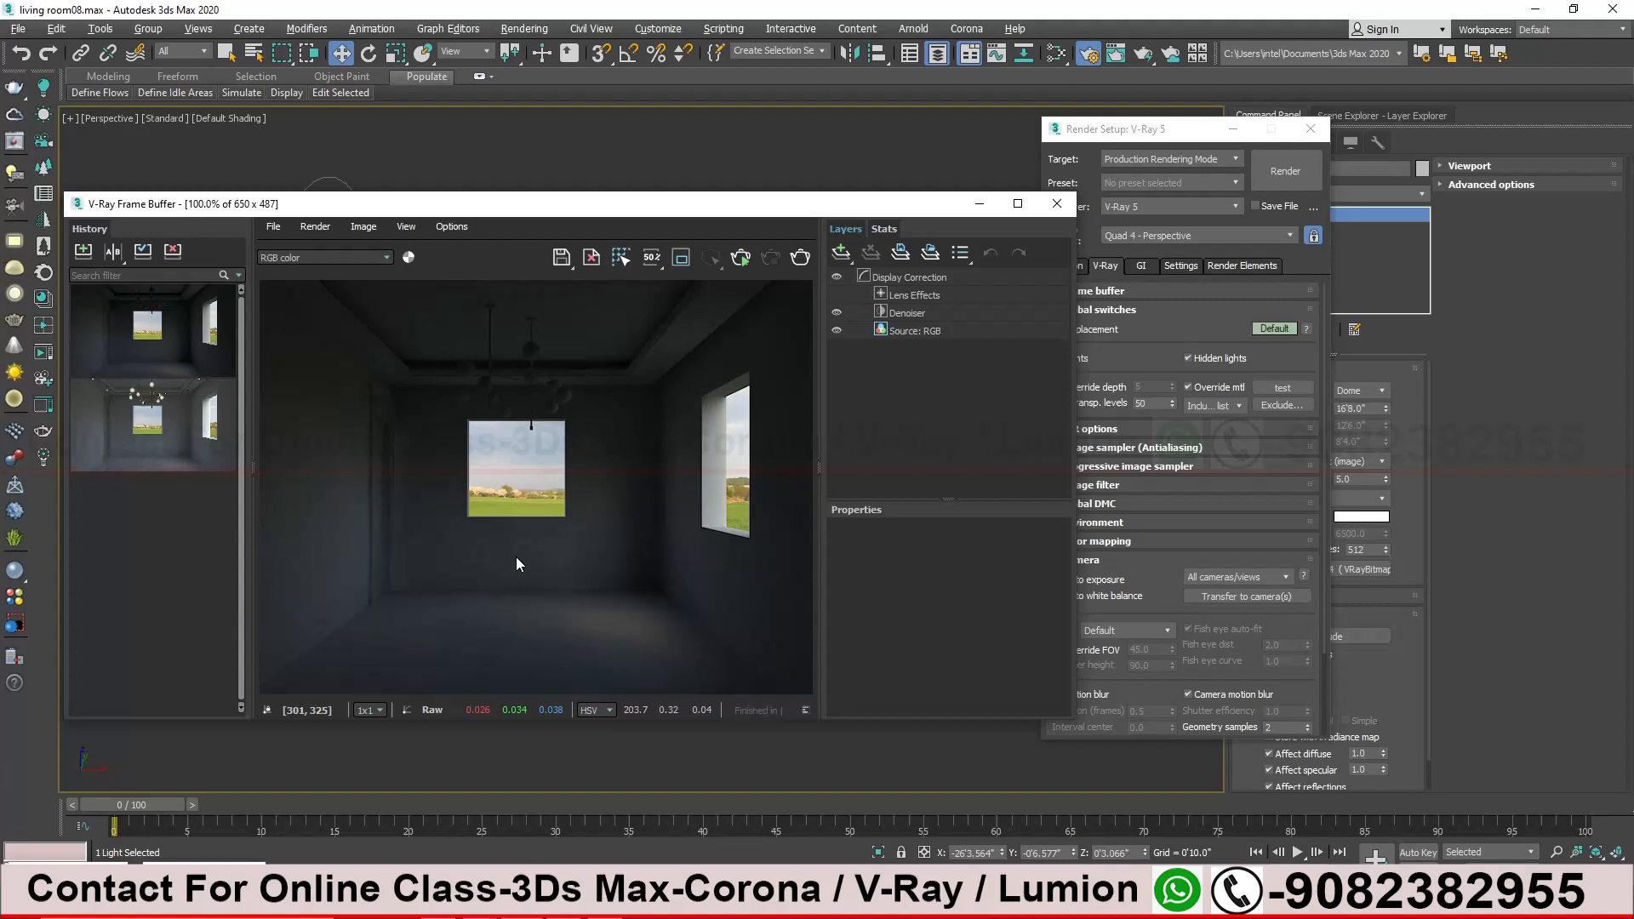
{"action": "left_click_drag", "start_coordinate": [921, 207], "coordinate": [830, 583]}
{"action": "left_click_drag", "start_coordinate": [1160, 131], "coordinate": [1360, 166]}
{"action": "middle_click_drag", "start_coordinate": [308, 359], "coordinate": [302, 389], "text": "alt"}
{"action": "middle_click_drag", "start_coordinate": [398, 368], "coordinate": [563, 327], "text": "alt"}
{"action": "scroll", "coordinate": [607, 302], "scroll_direction": "up", "scroll_amount": 3}
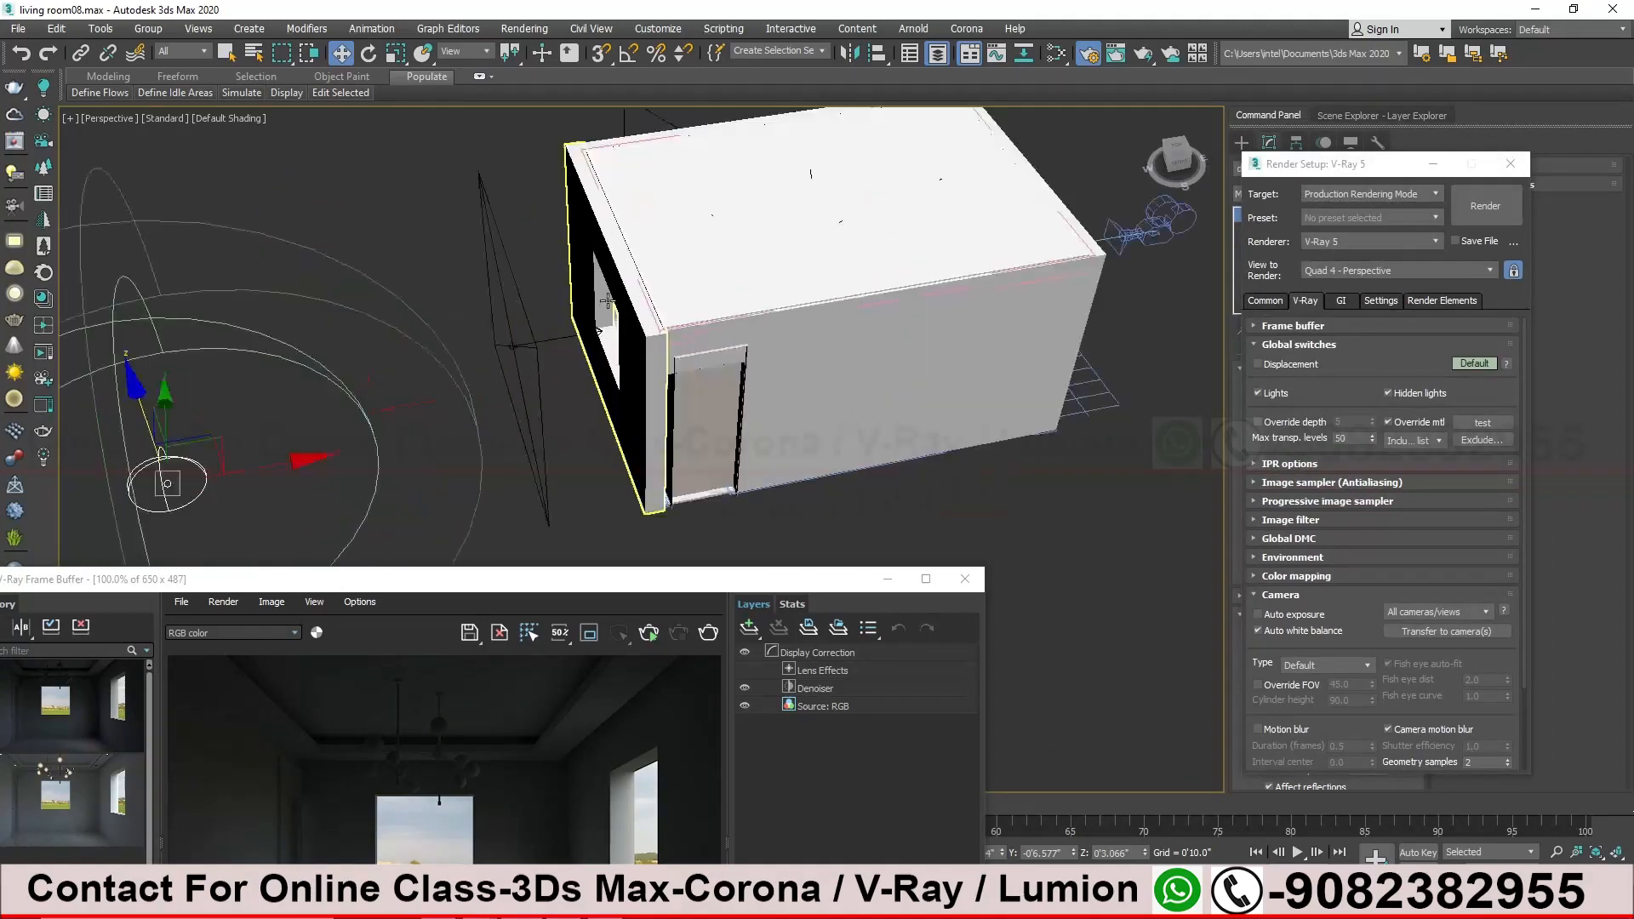
{"action": "left_click", "coordinate": [536, 353]}
{"action": "middle_click_drag", "start_coordinate": [550, 371], "coordinate": [577, 287], "text": "alt"}
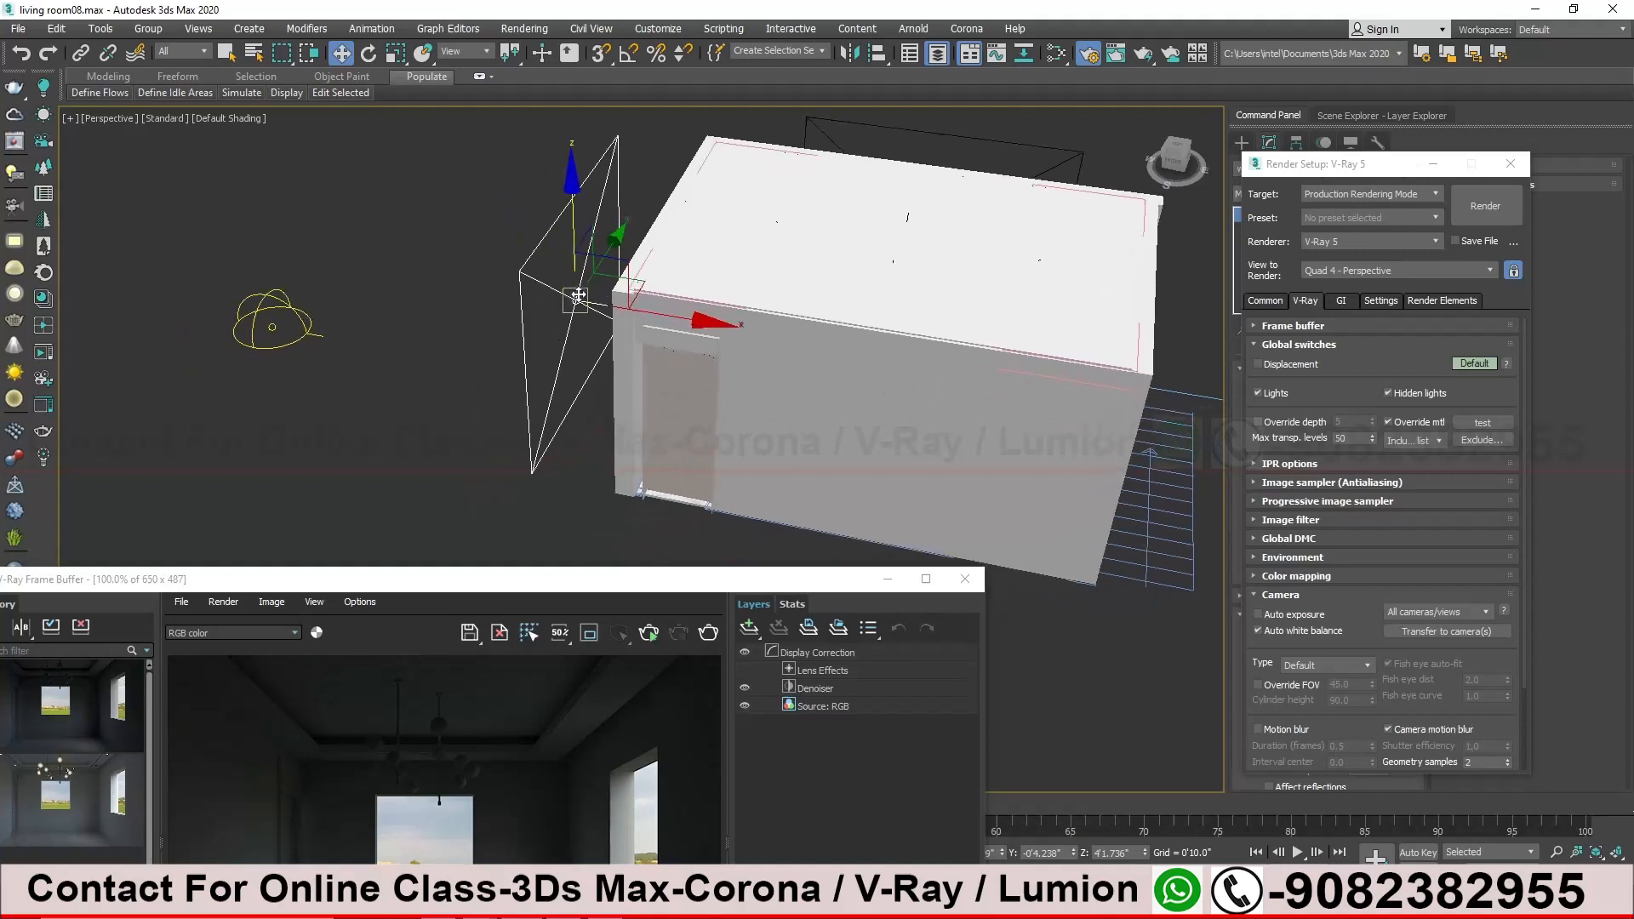
{"action": "left_click_drag", "start_coordinate": [566, 579], "coordinate": [694, 523]}
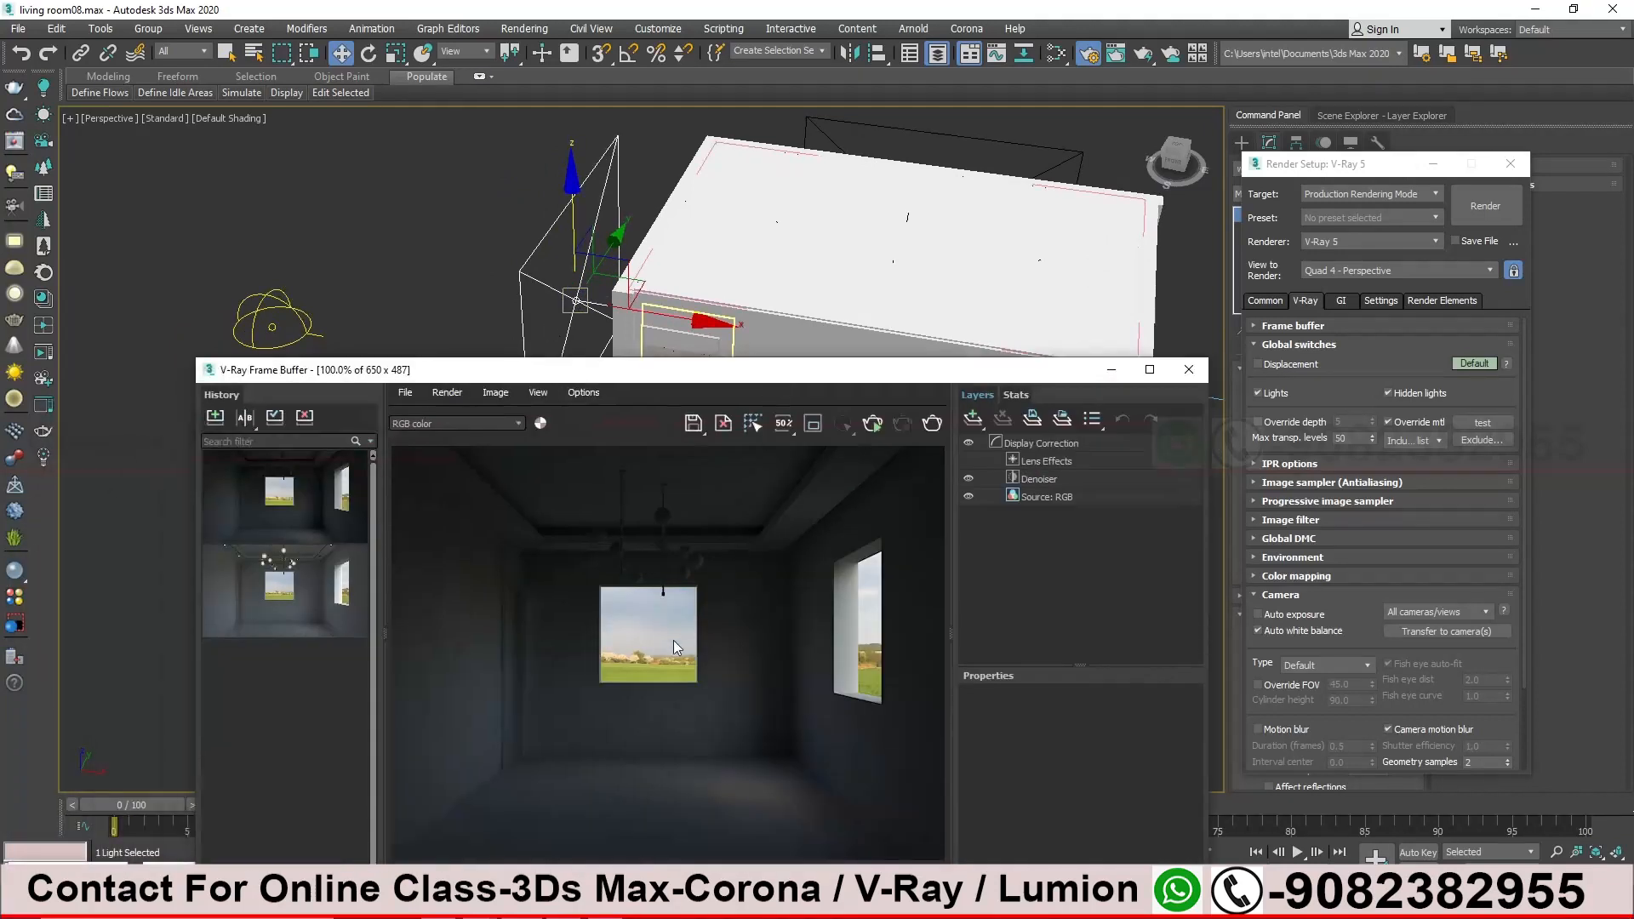
{"action": "left_click_drag", "start_coordinate": [929, 377], "coordinate": [658, 551]}
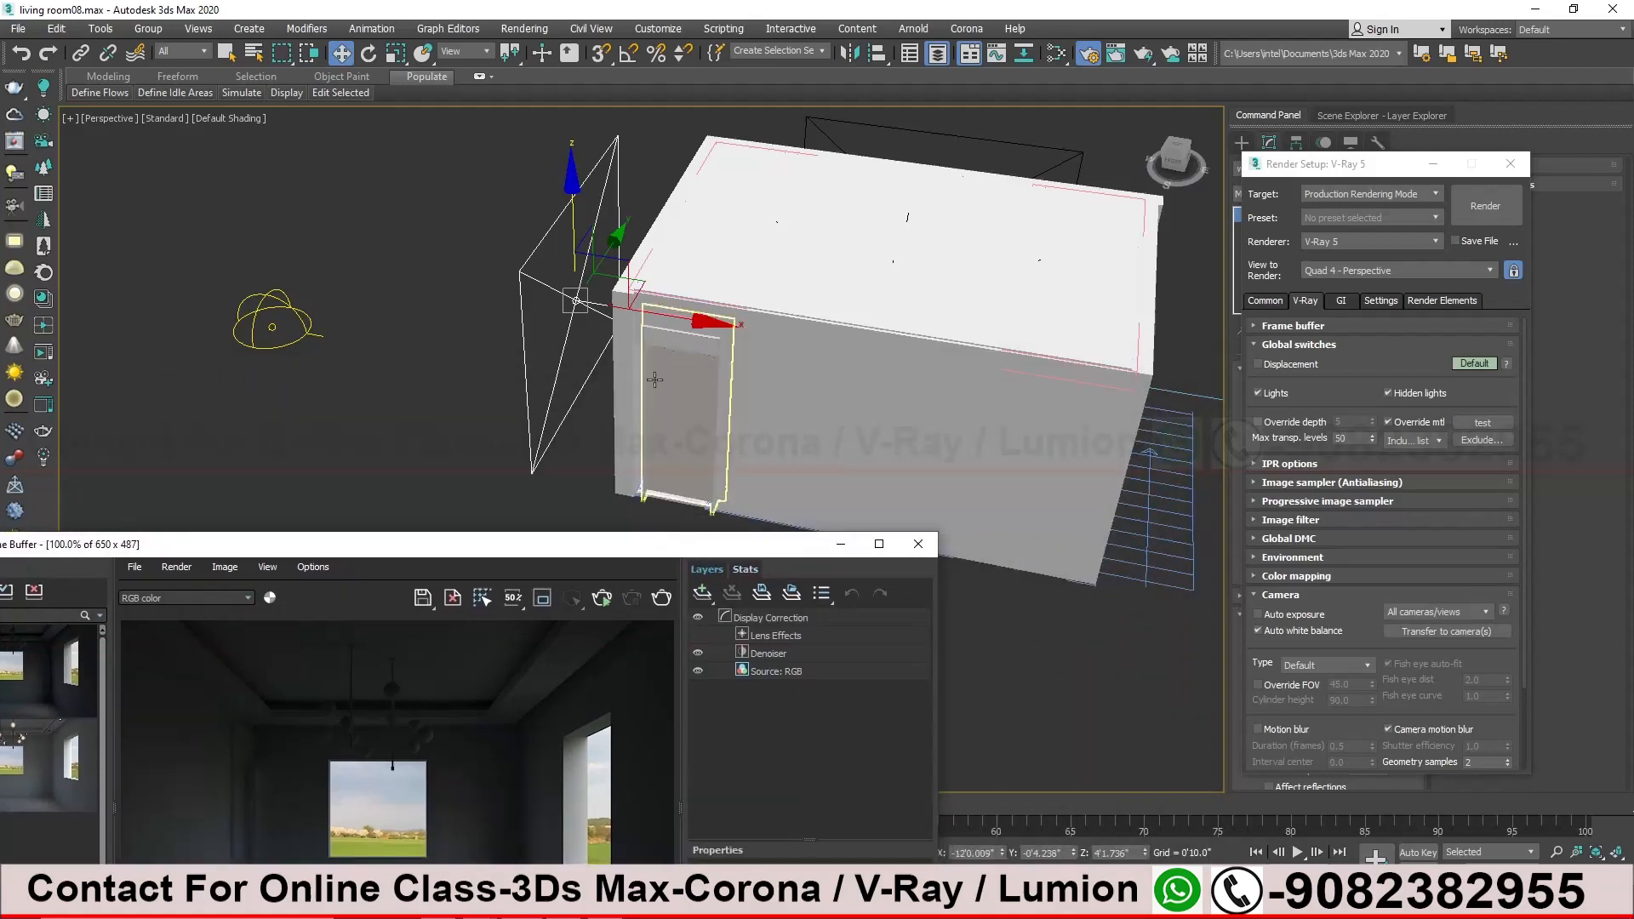
{"action": "middle_click_drag", "start_coordinate": [766, 409], "coordinate": [838, 407], "text": "alt"}
{"action": "left_click_drag", "start_coordinate": [1336, 165], "coordinate": [1375, 471]}
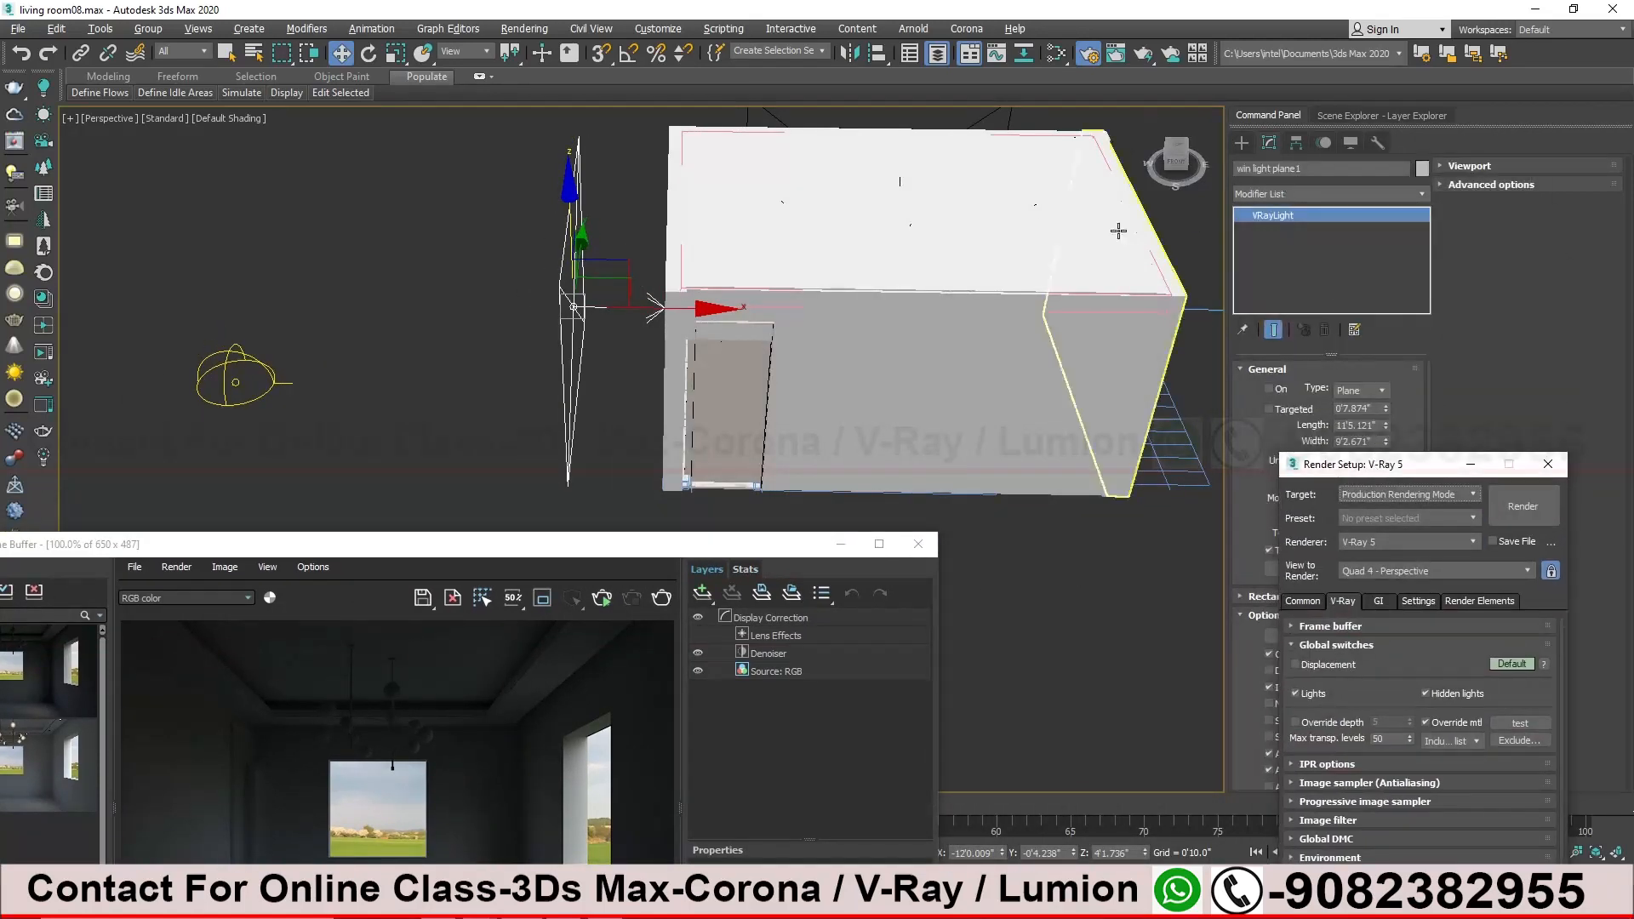
{"action": "left_click_drag", "start_coordinate": [1404, 470], "coordinate": [896, 541]}
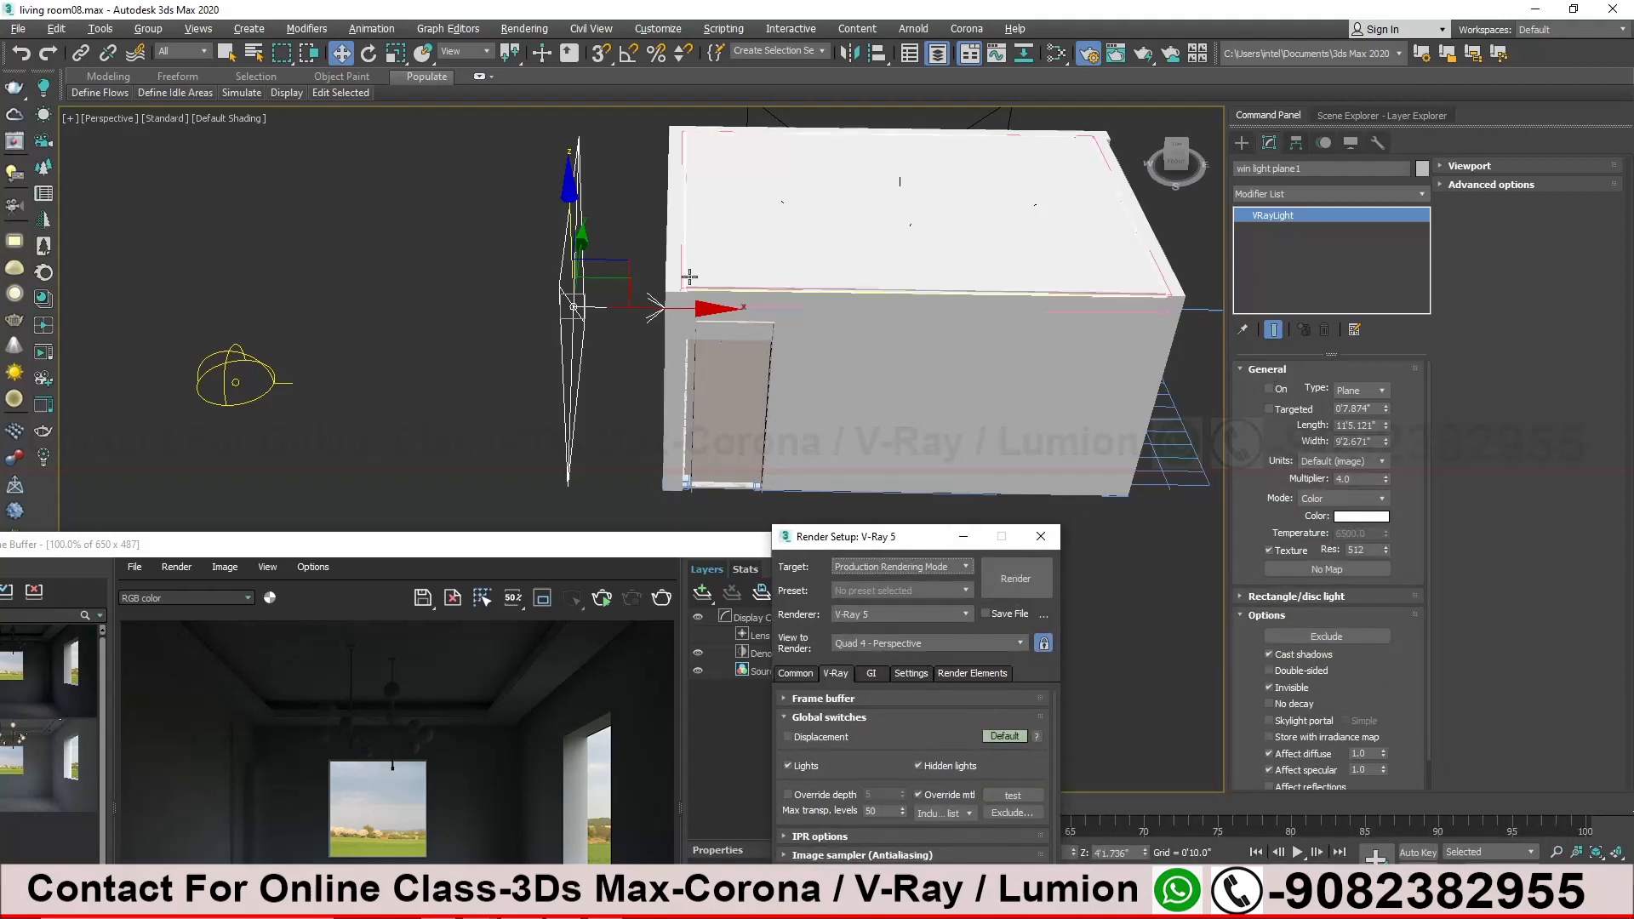
{"action": "left_click", "coordinate": [1269, 388]}
Run an interactive render to check the room with the first window light, and stop it
{"action": "left_click_drag", "start_coordinate": [651, 551], "coordinate": [769, 290]}
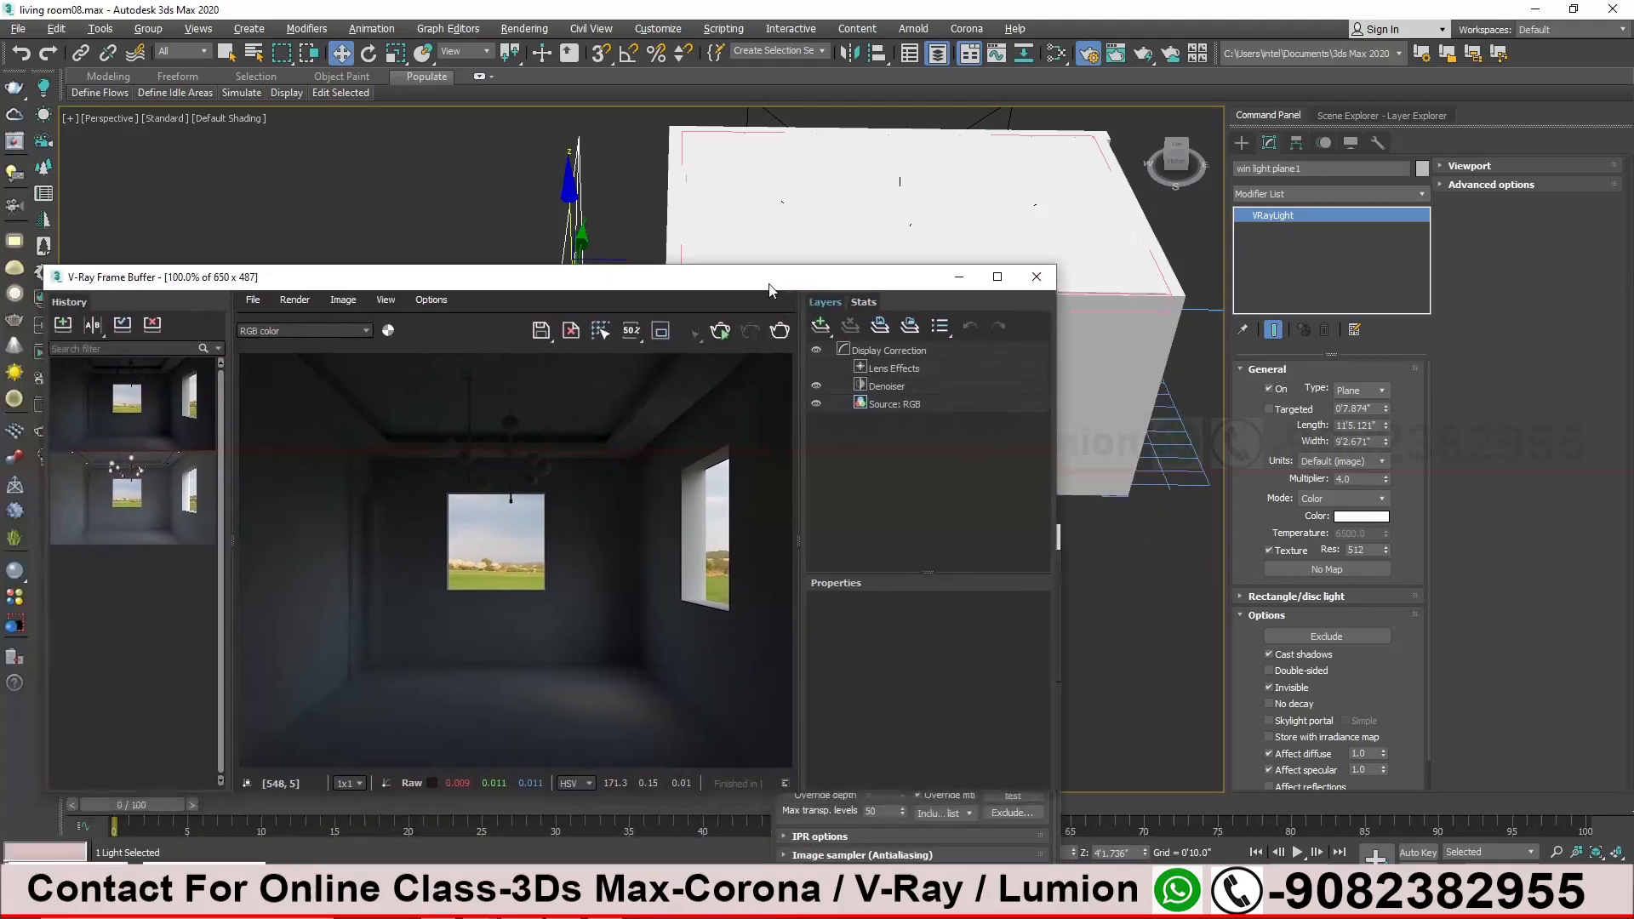
{"action": "left_click", "coordinate": [720, 333]}
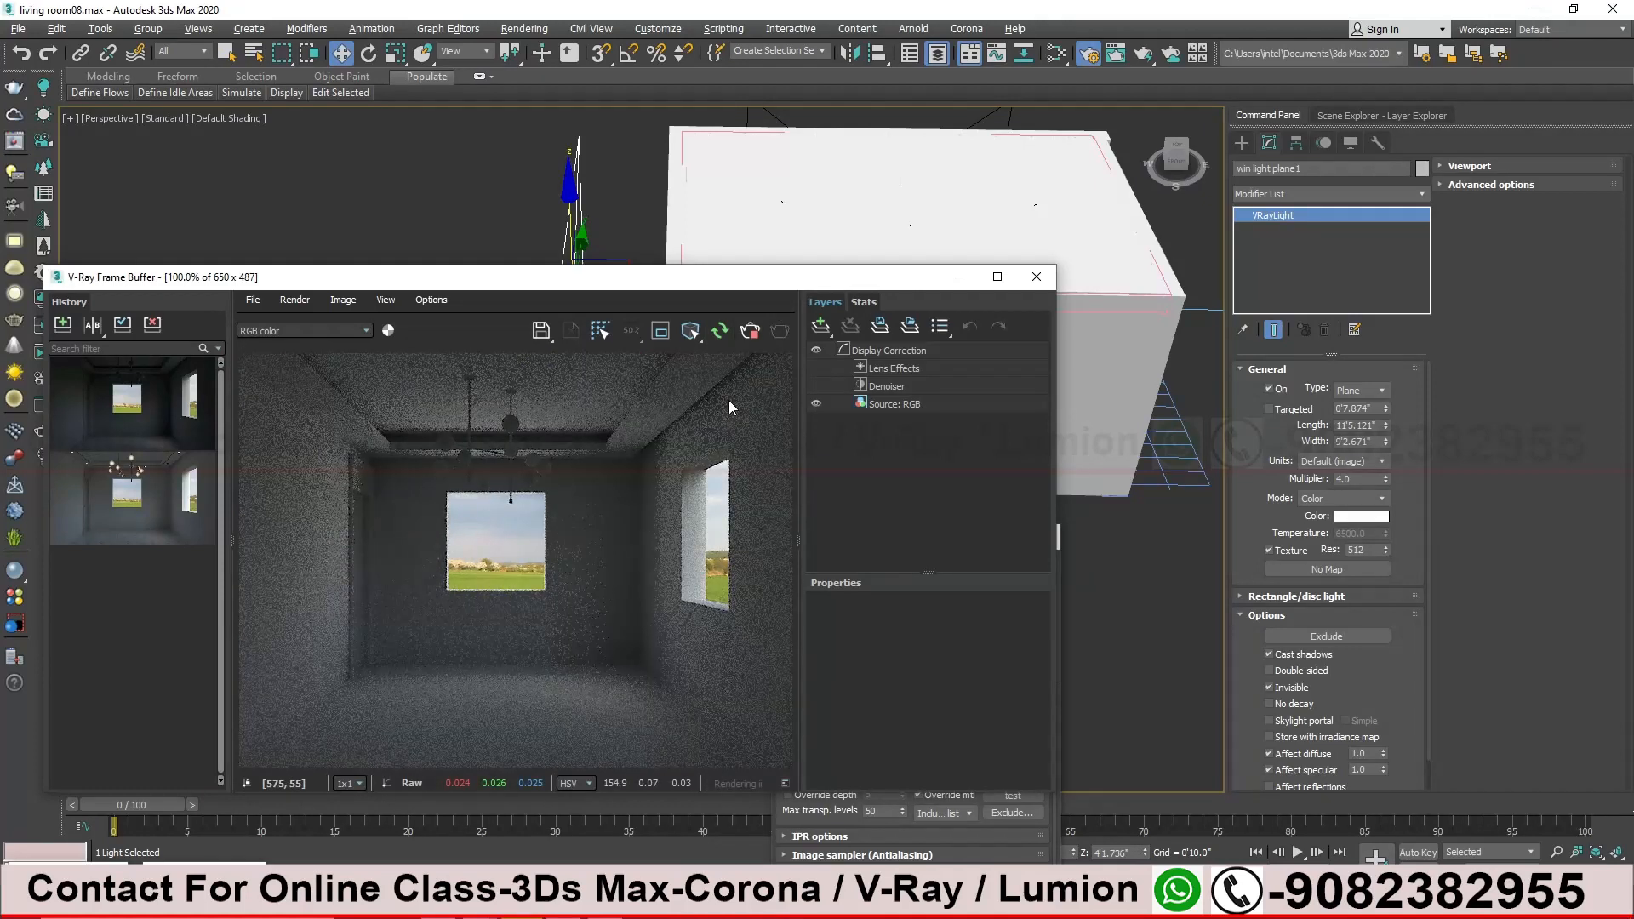
{"action": "left_click_drag", "start_coordinate": [697, 281], "coordinate": [833, 204]}
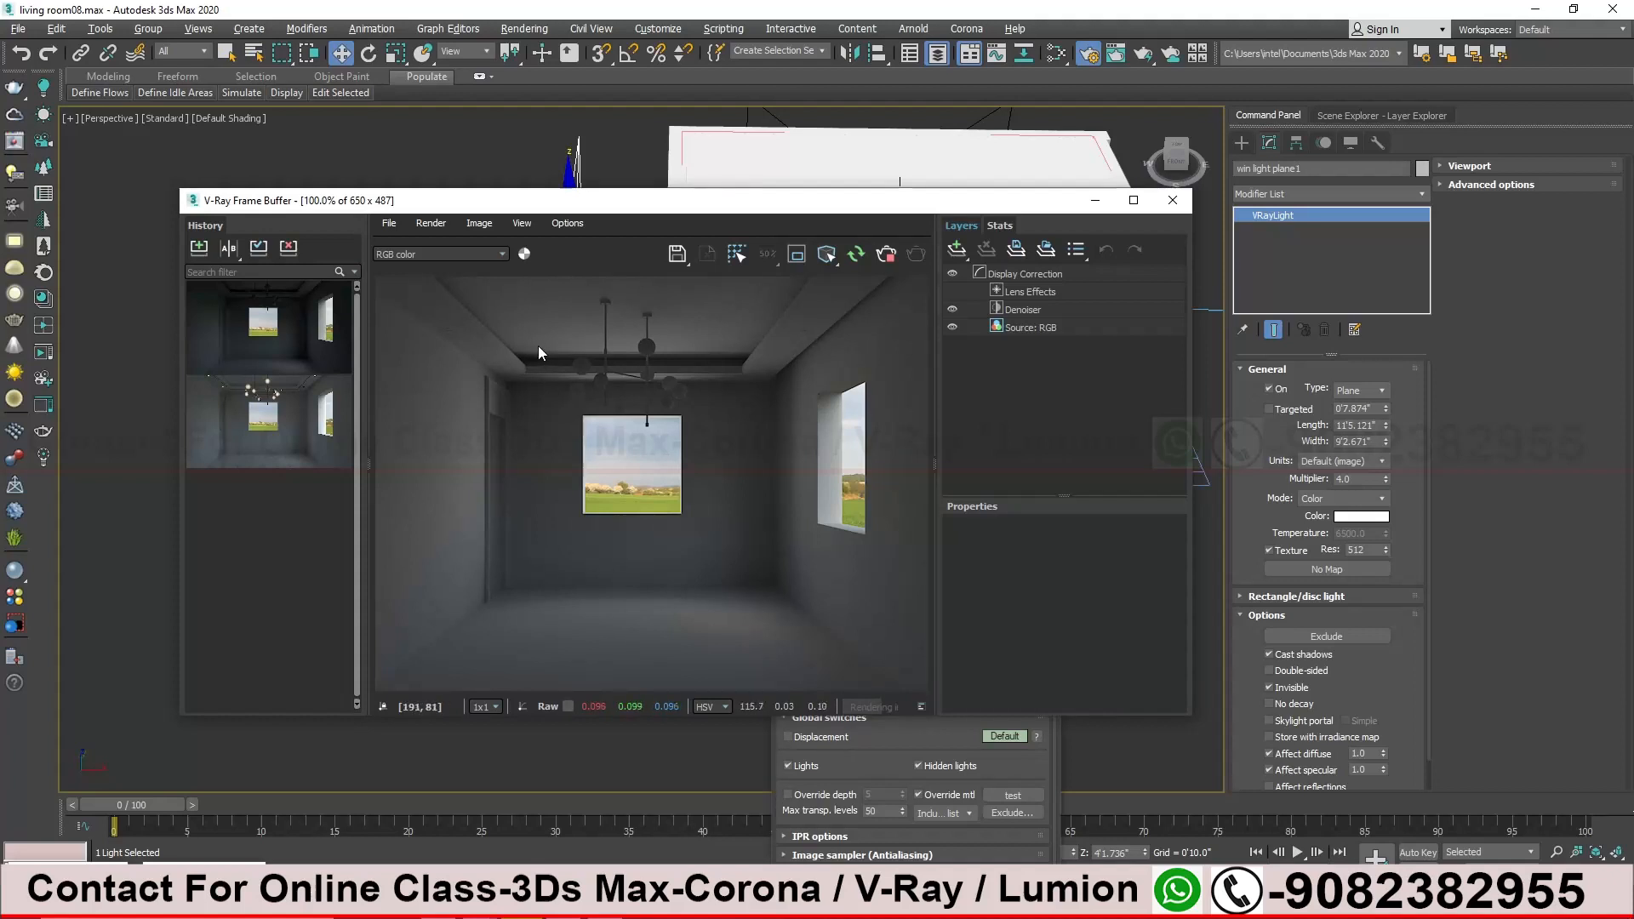
{"action": "left_click", "coordinate": [887, 257]}
Select the plane light "win light plane002" outside the side-wall window and turn it on
{"action": "left_click_drag", "start_coordinate": [1010, 203], "coordinate": [592, 449]}
{"action": "middle_click_drag", "start_coordinate": [802, 307], "coordinate": [672, 303], "text": "alt"}
{"action": "middle_click_drag", "start_coordinate": [719, 353], "coordinate": [722, 303], "text": "alt"}
{"action": "middle_click_drag", "start_coordinate": [795, 374], "coordinate": [664, 255]}
{"action": "middle_click_drag", "start_coordinate": [766, 374], "coordinate": [686, 321], "text": "alt"}
{"action": "left_click", "coordinate": [607, 303]}
{"action": "middle_click_drag", "start_coordinate": [567, 309], "coordinate": [612, 280]}
{"action": "left_click", "coordinate": [1269, 390]}
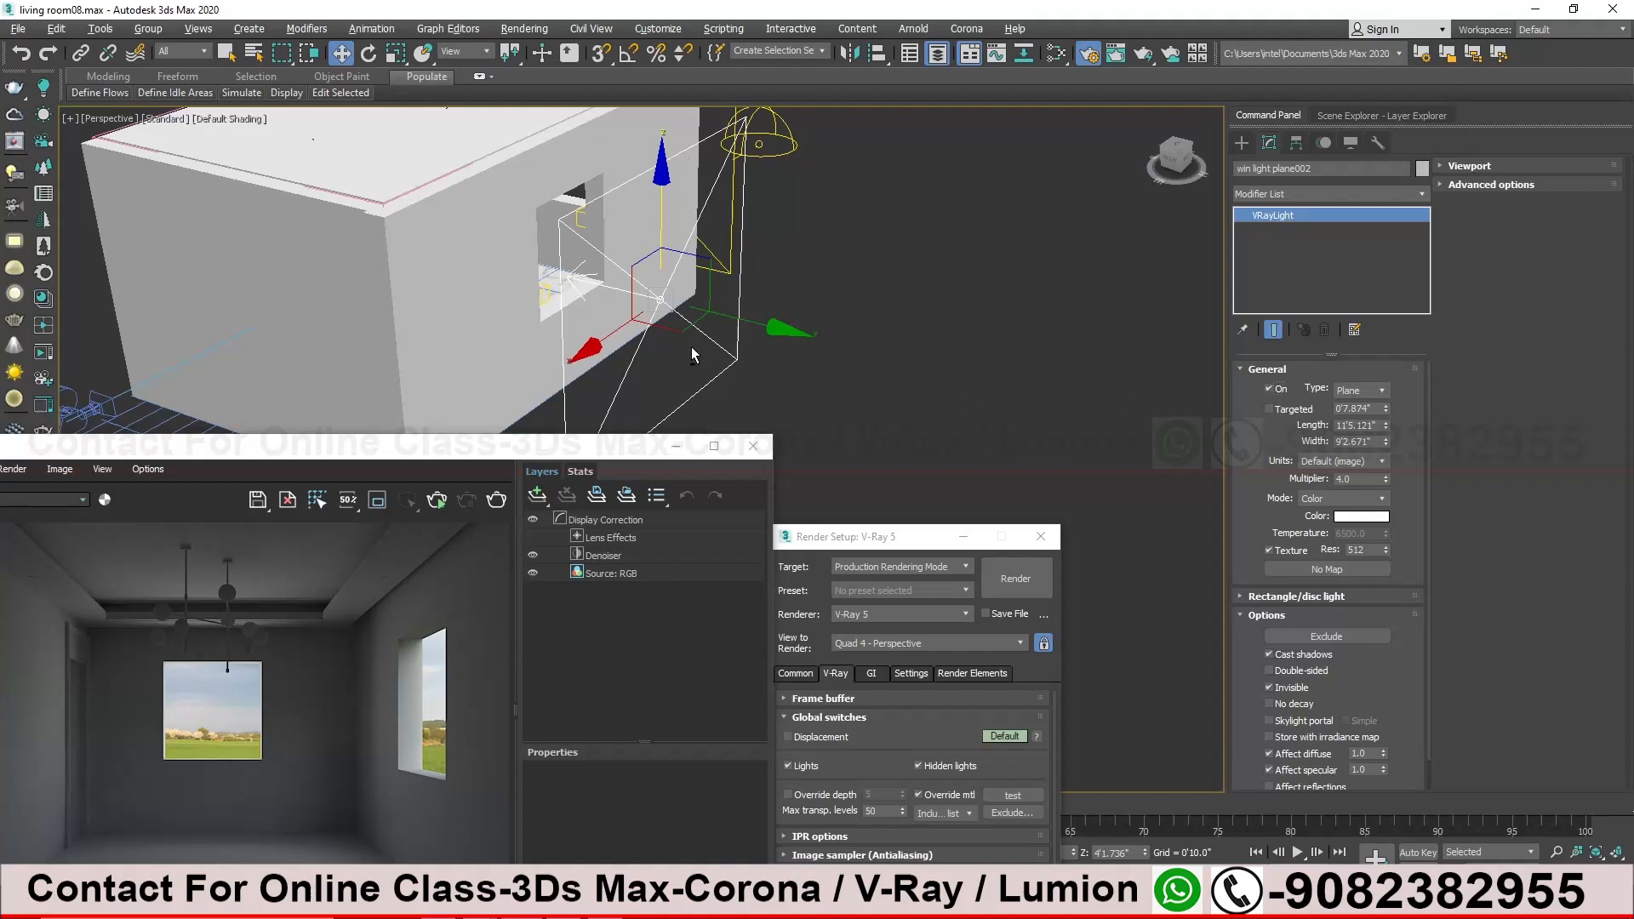
{"action": "middle_click_drag", "start_coordinate": [695, 356], "coordinate": [691, 367], "text": "alt"}
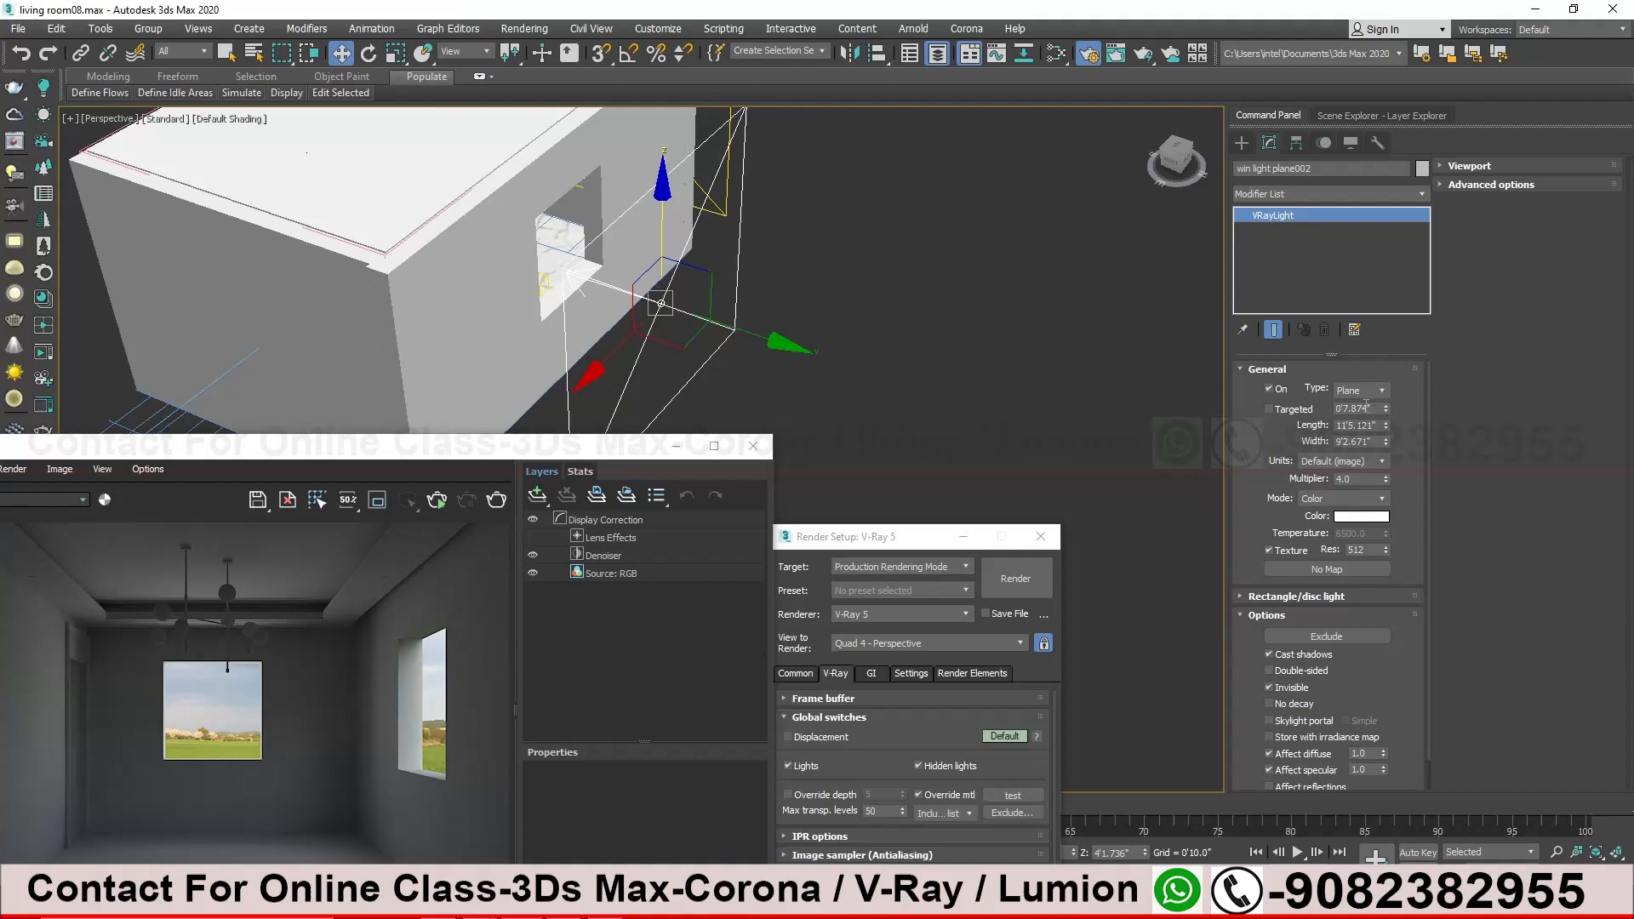
{"action": "middle_click_drag", "start_coordinate": [744, 285], "coordinate": [748, 308]}
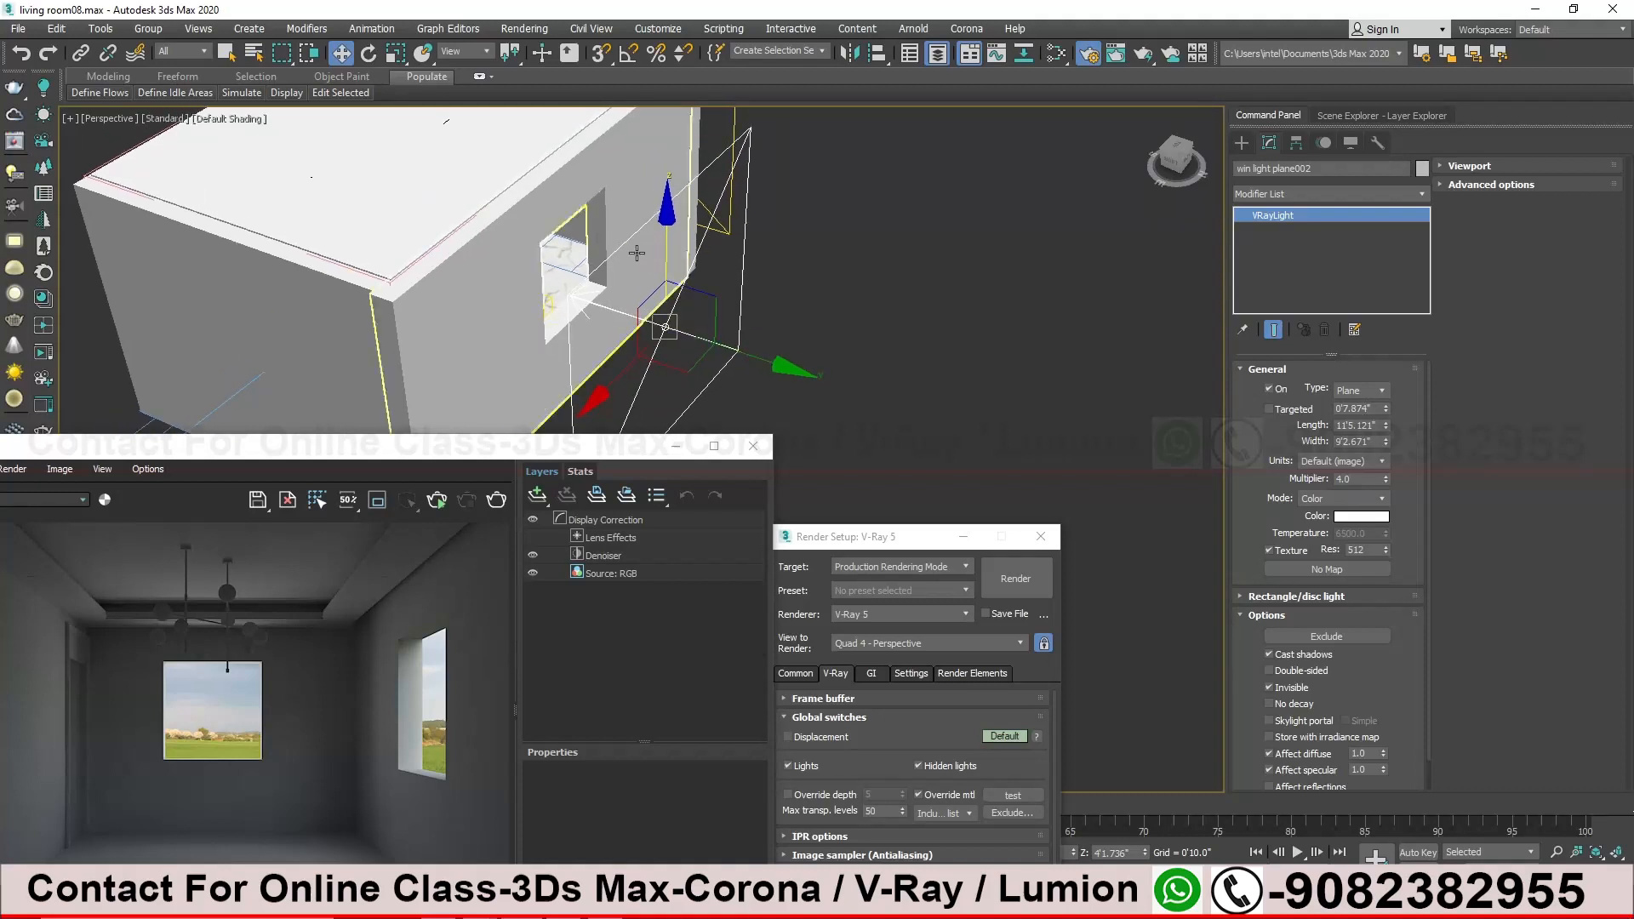
Inspect the plane light outside the side-wall window and the arrangement of all lights around the room
{"action": "mouse_move", "coordinate": [710, 298]}
{"action": "middle_mouse_down", "text": "alt"}
{"action": "mouse_move", "coordinate": [658, 259]}
{"action": "mouse_move", "coordinate": [693, 279]}
{"action": "middle_mouse_up", "text": "alt"}
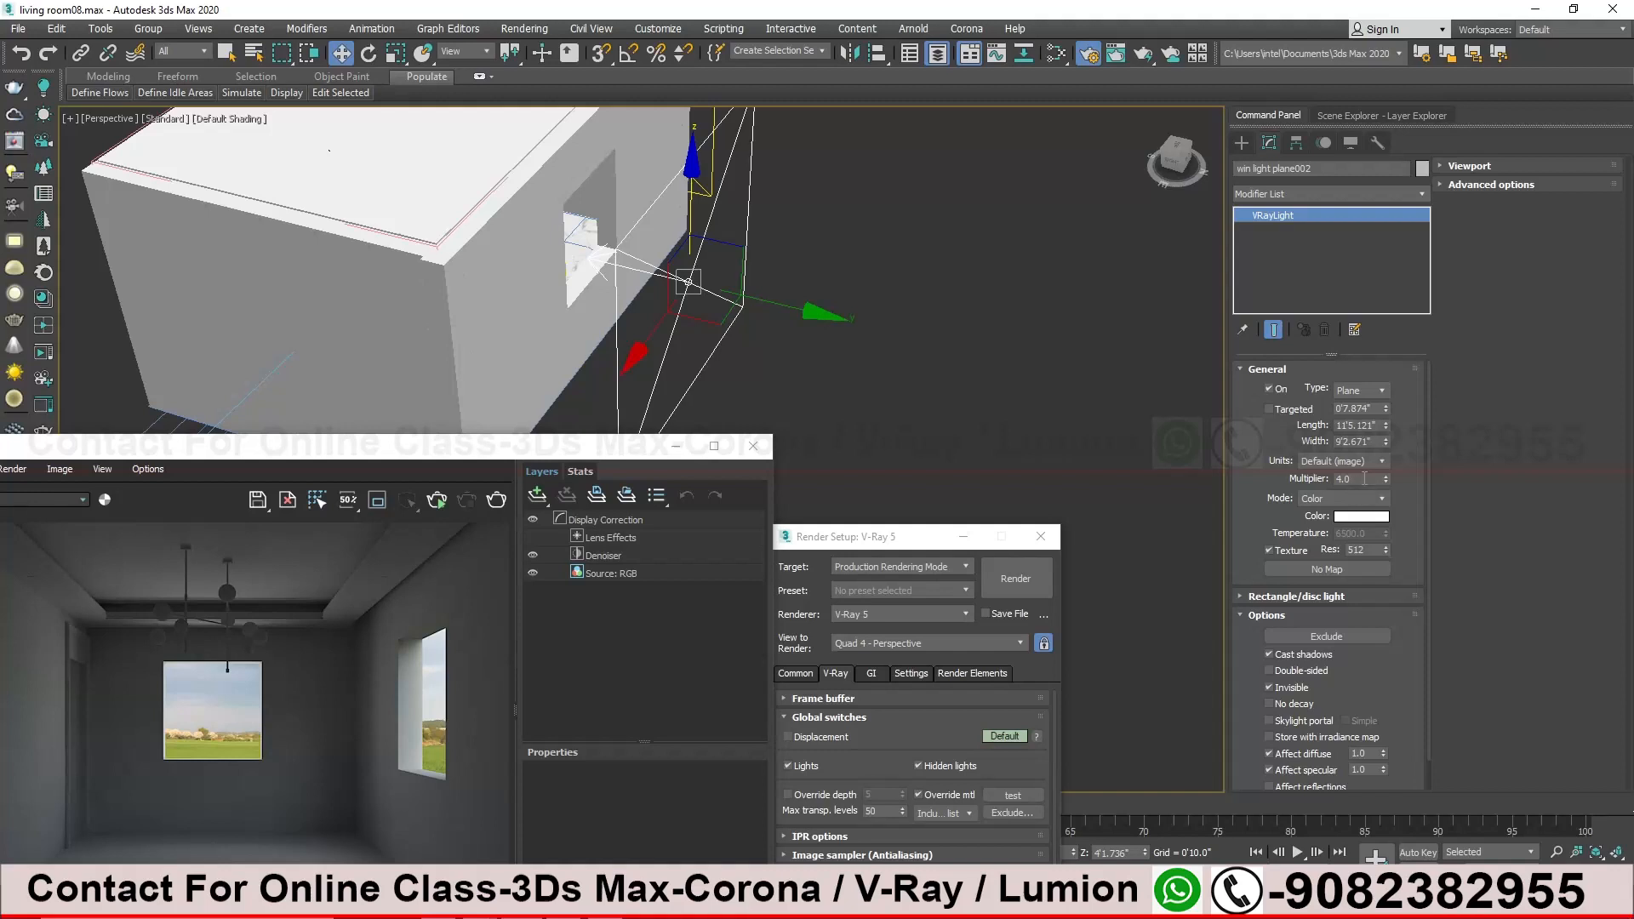
{"action": "left_click_drag", "start_coordinate": [401, 446], "coordinate": [758, 234]}
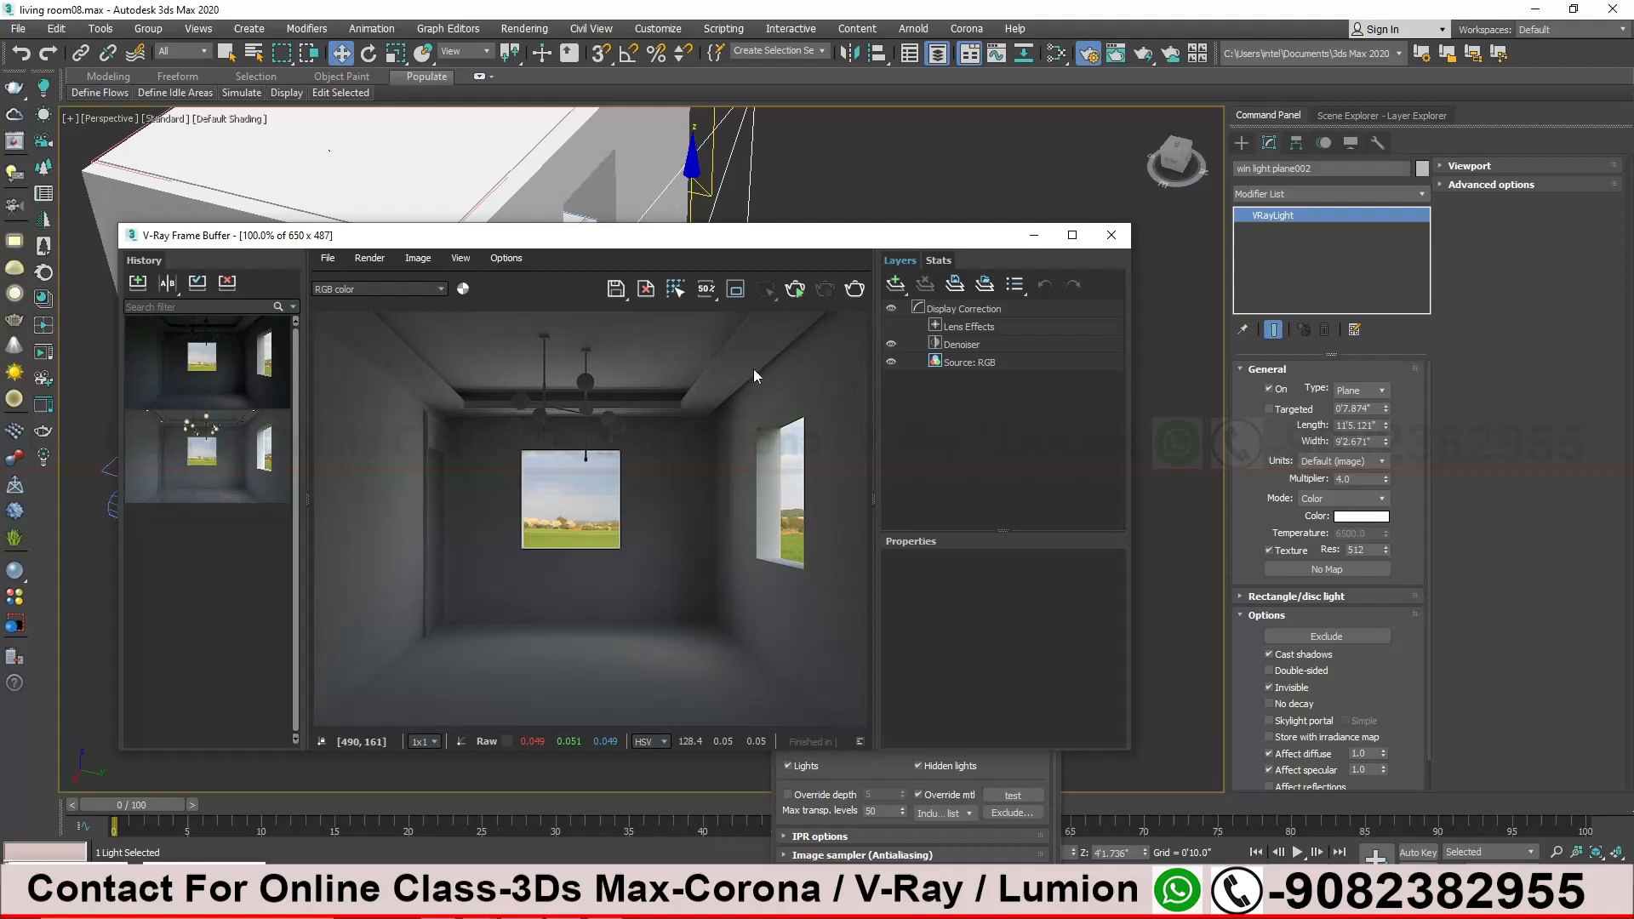
{"action": "left_click_drag", "start_coordinate": [814, 241], "coordinate": [777, 365]}
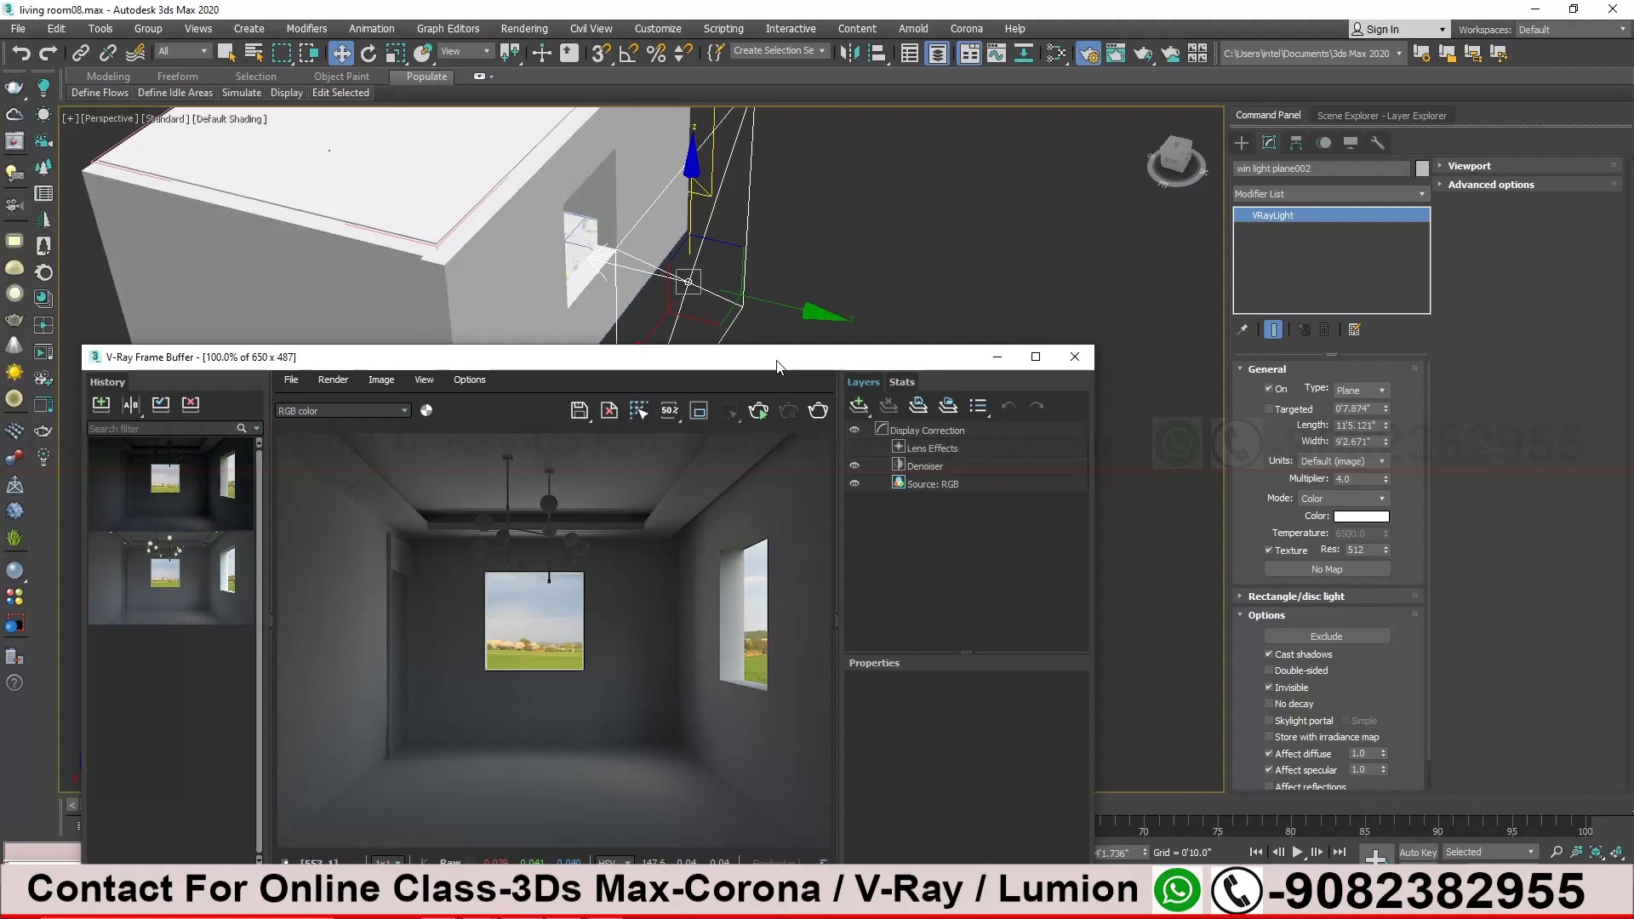
{"action": "left_click_drag", "start_coordinate": [776, 367], "coordinate": [673, 450]}
{"action": "scroll", "coordinate": [710, 312], "scroll_direction": "down", "scroll_amount": 5}
{"action": "middle_click_drag", "start_coordinate": [709, 311], "coordinate": [831, 318], "text": "alt"}
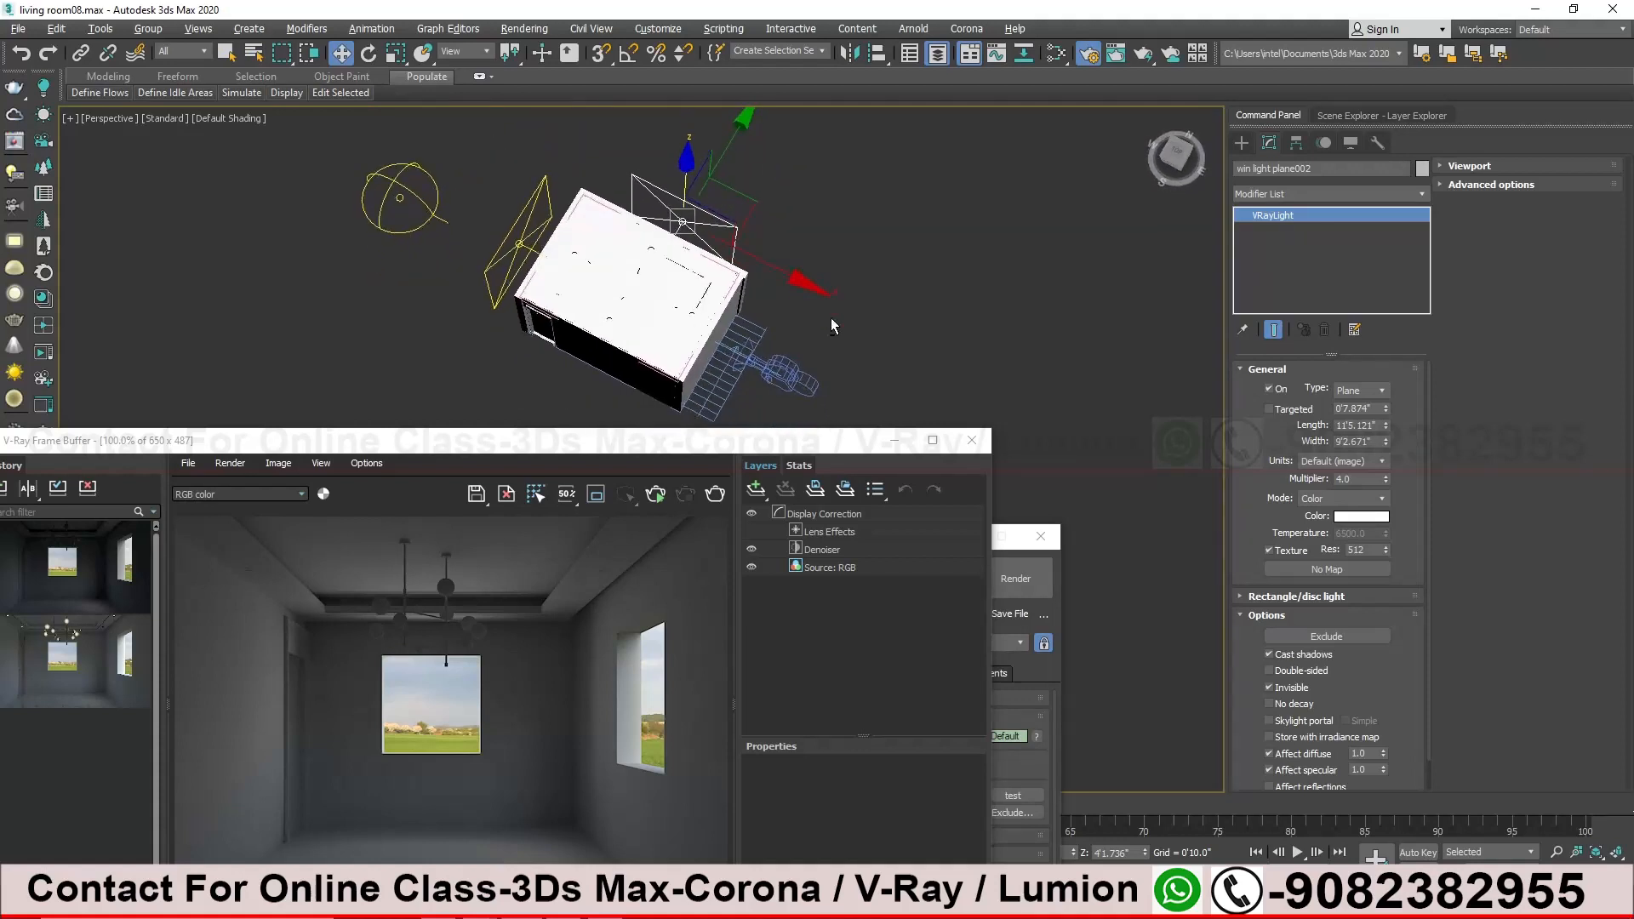
{"action": "left_click_drag", "start_coordinate": [769, 450], "coordinate": [1354, 353]}
{"action": "middle_click_drag", "start_coordinate": [787, 266], "coordinate": [457, 339]}
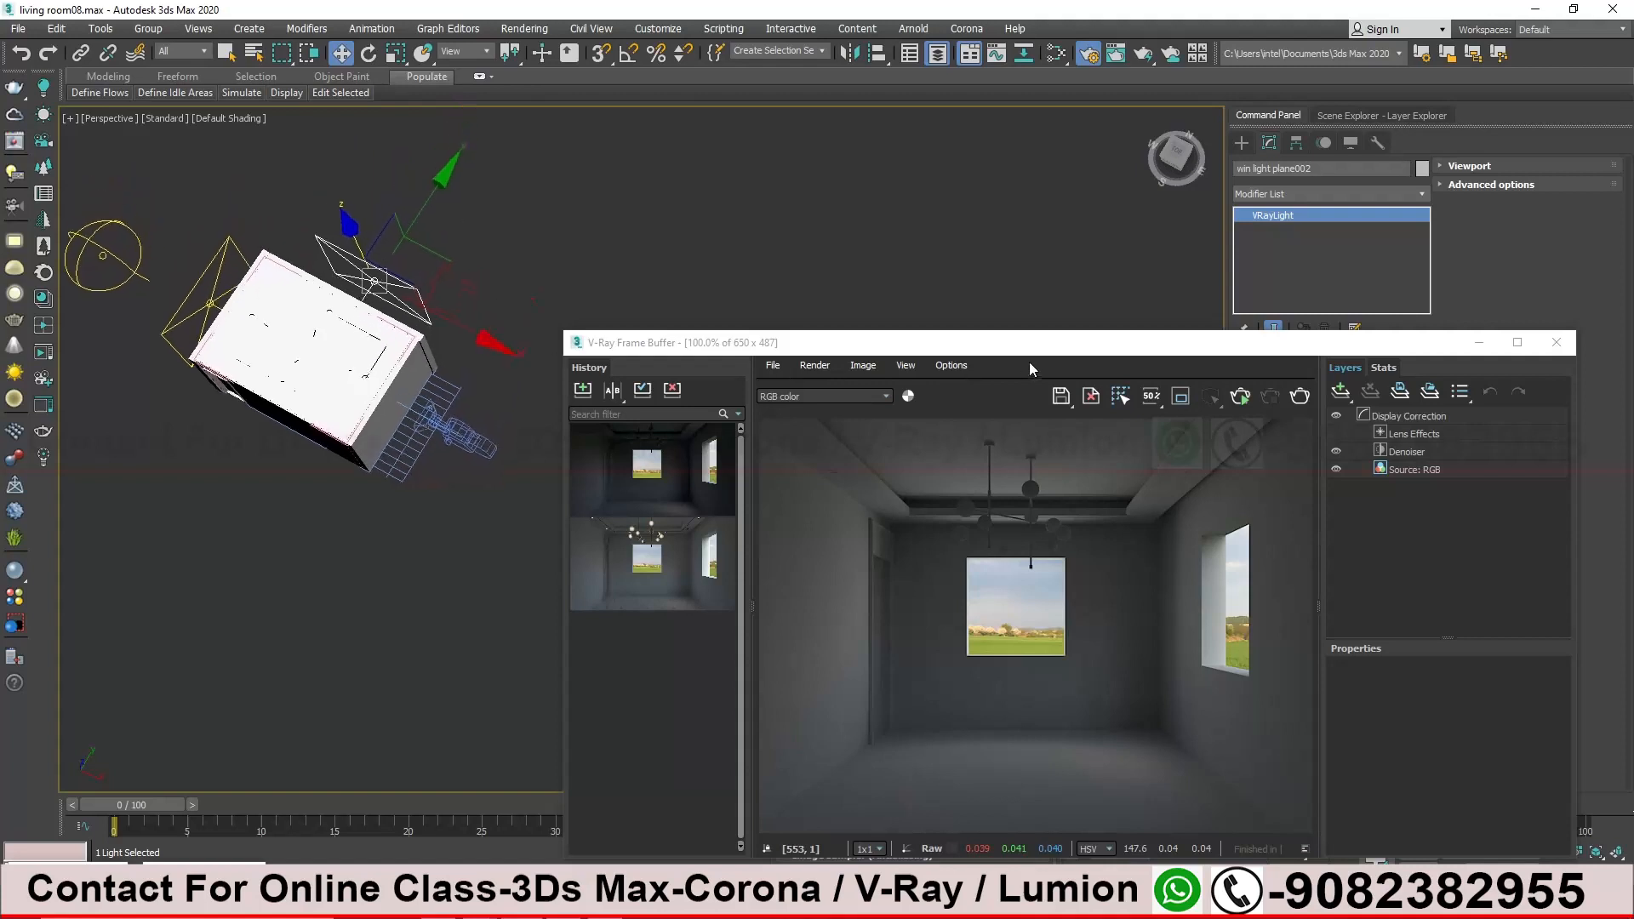
Review the latest test render alongside the Override mtl setting in the V-Ray global switches
{"action": "left_click_drag", "start_coordinate": [1020, 350], "coordinate": [1013, 206]}
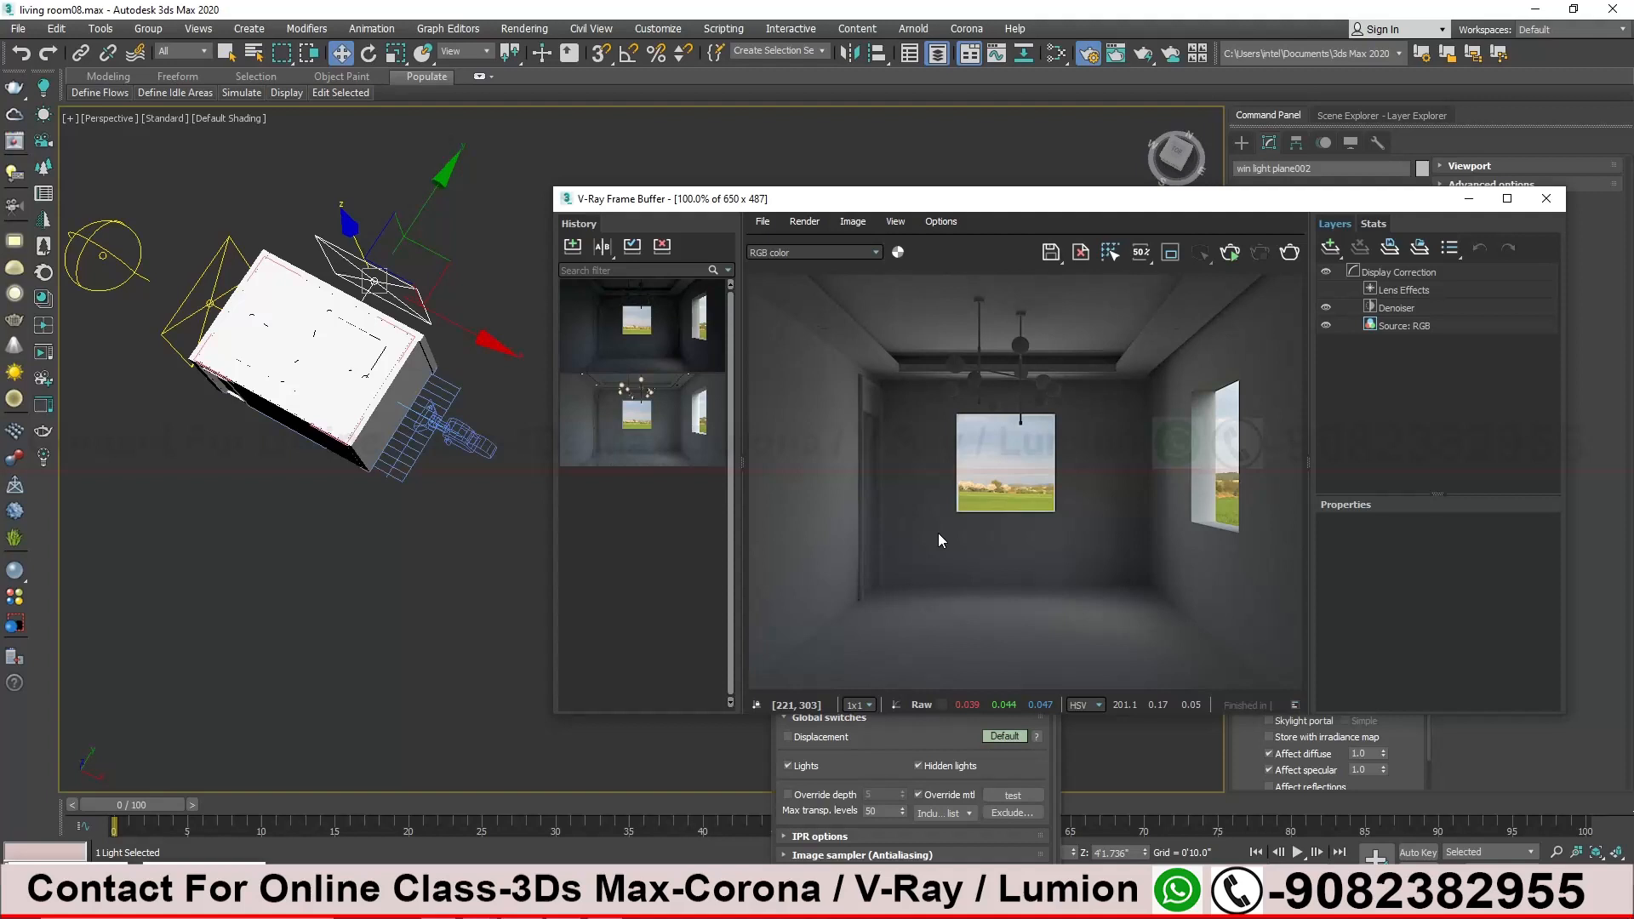
{"action": "left_click_drag", "start_coordinate": [1193, 201], "coordinate": [622, 615]}
{"action": "left_click_drag", "start_coordinate": [941, 545], "coordinate": [1208, 168]}
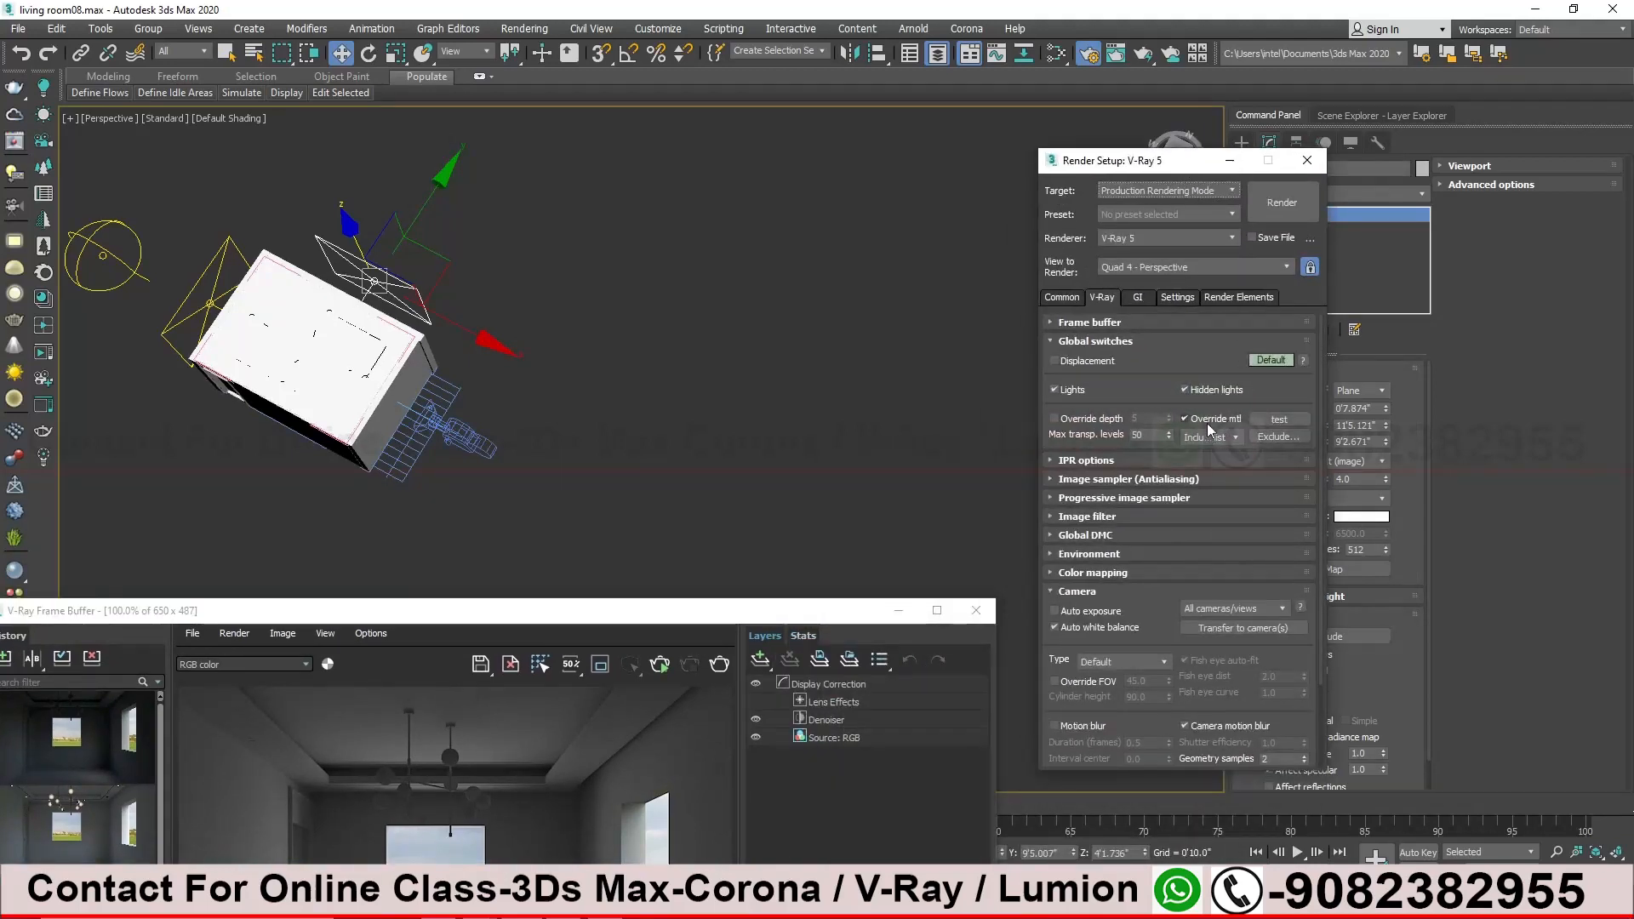
{"action": "left_click_drag", "start_coordinate": [510, 610], "coordinate": [639, 268]}
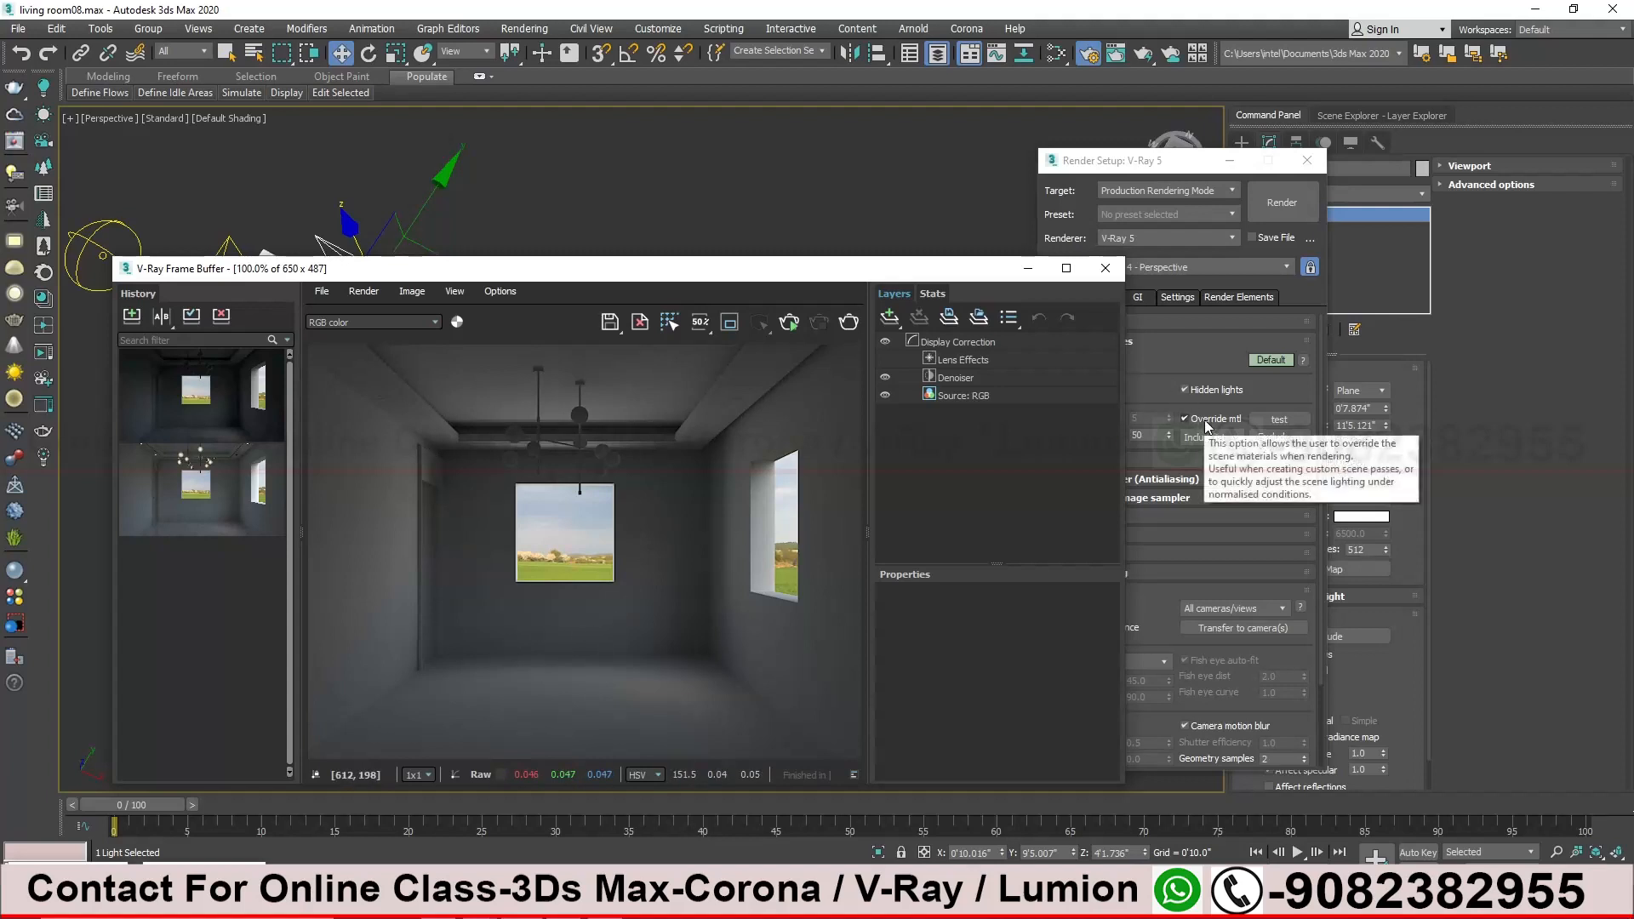
{"action": "left_click_drag", "start_coordinate": [819, 278], "coordinate": [762, 245]}
{"action": "left_click_drag", "start_coordinate": [784, 186], "coordinate": [823, 207]}
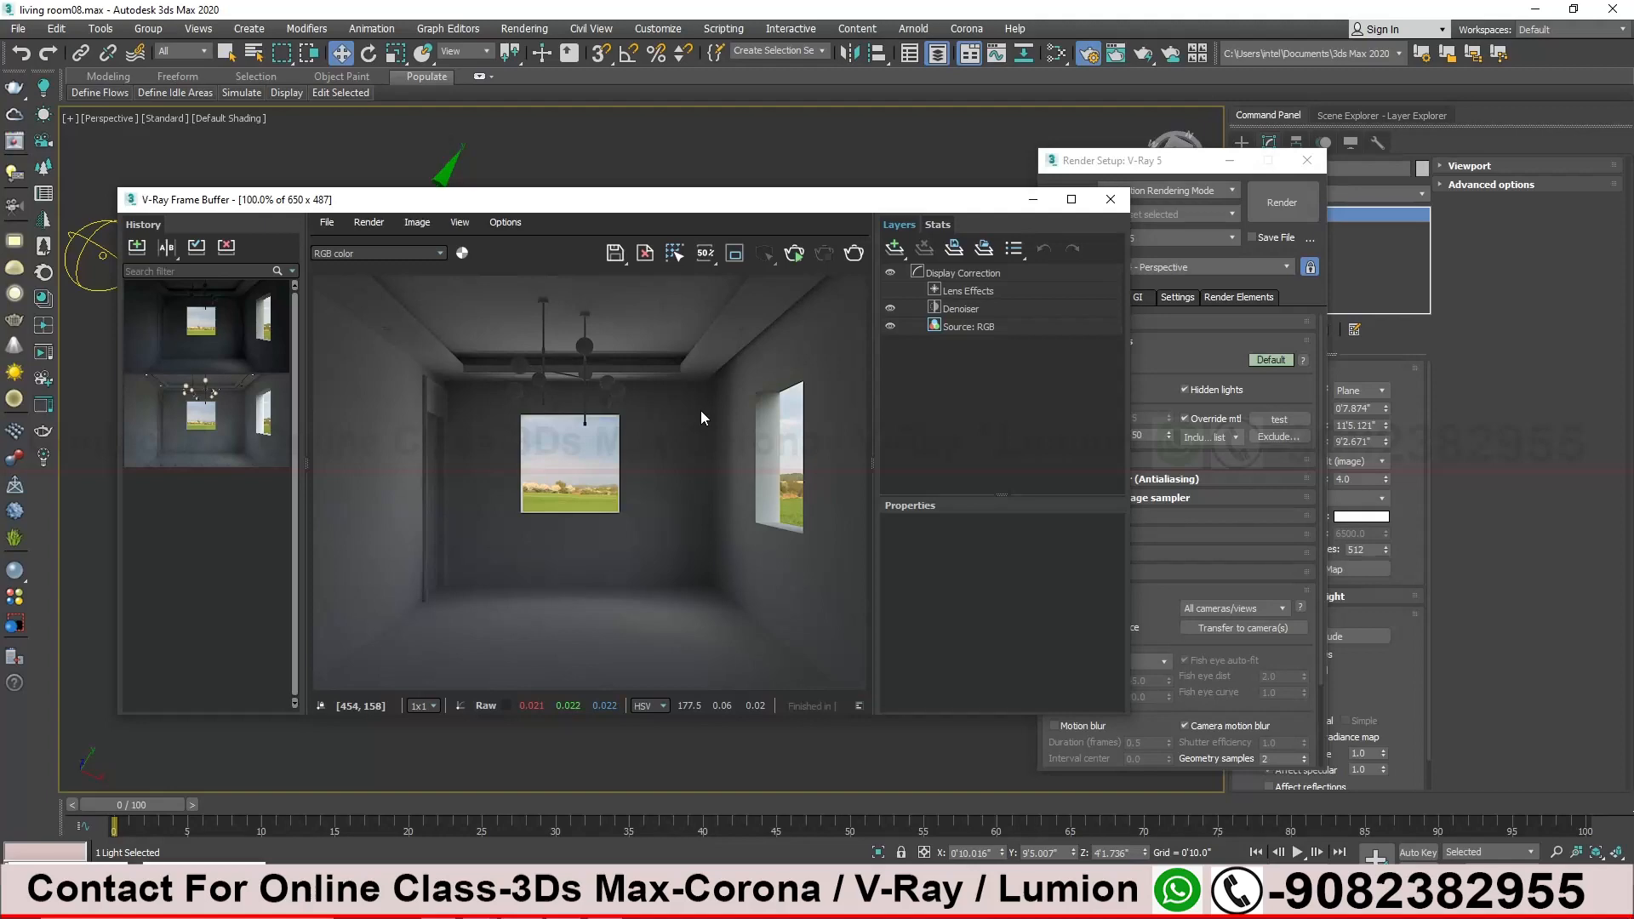
Switch to the Word notes and add a horizontal divider, the heading "Summary" and a line starting with "-" at the end
{"action": "left_click", "coordinate": [620, 901]}
{"action": "scroll", "coordinate": [856, 423], "scroll_direction": "up", "scroll_amount": 5}
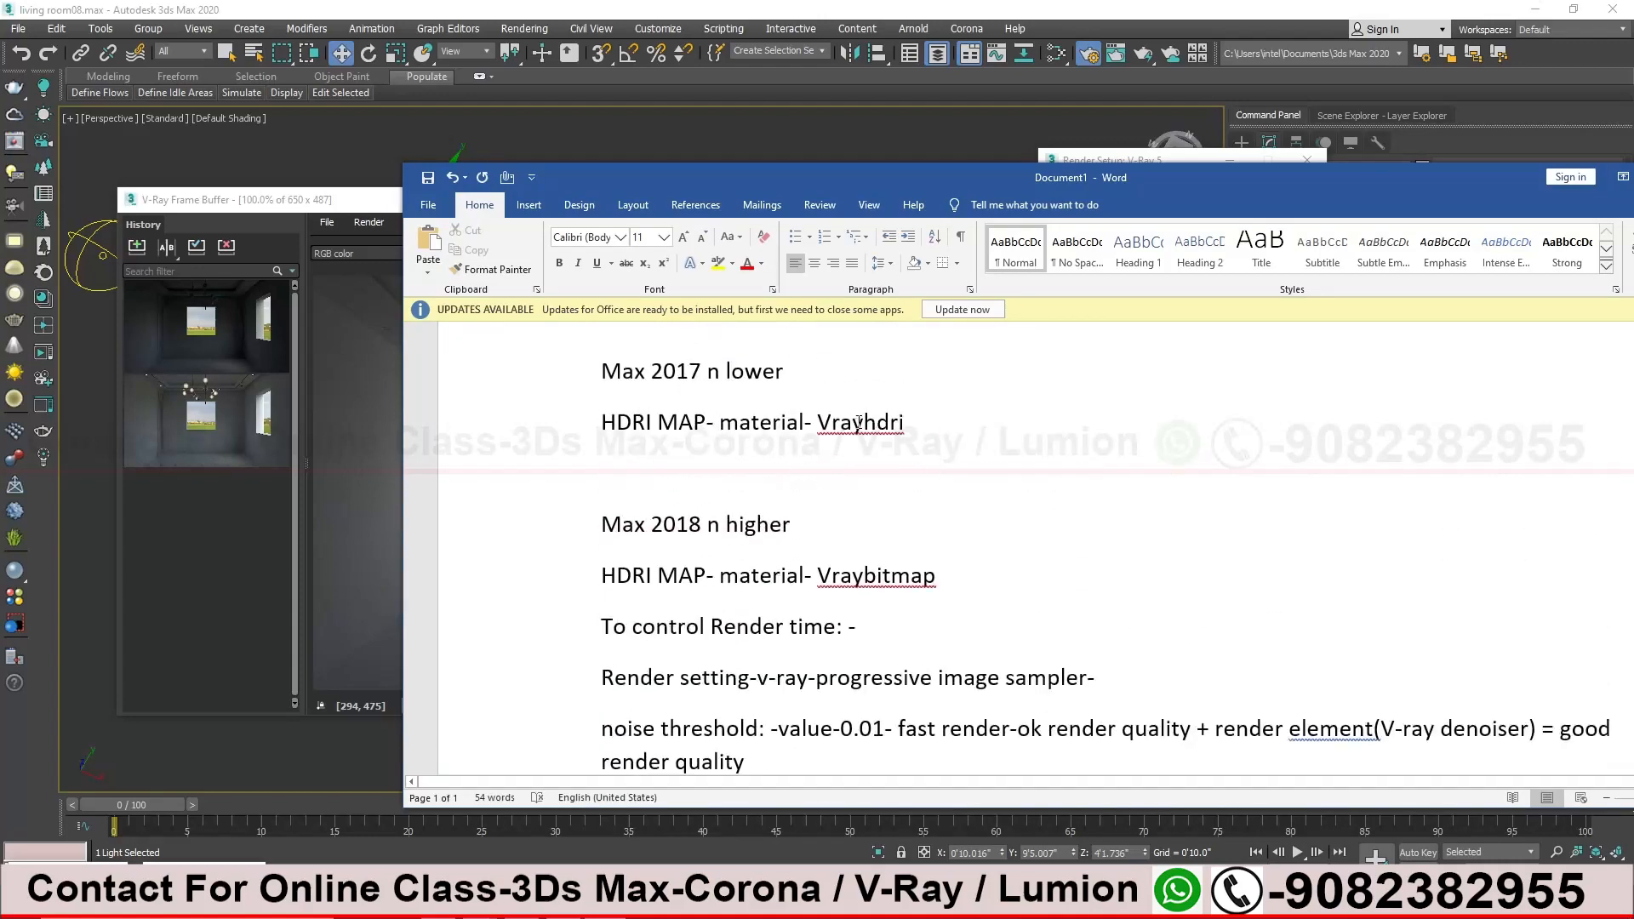
{"action": "left_click_drag", "start_coordinate": [933, 171], "coordinate": [969, 74]}
{"action": "scroll", "coordinate": [919, 379], "scroll_direction": "down", "scroll_amount": 5}
{"action": "type", "text": "---------------"}
{"action": "key", "text": "Return"}
{"action": "type", "text": "summary"}
{"action": "key", "text": "Return"}
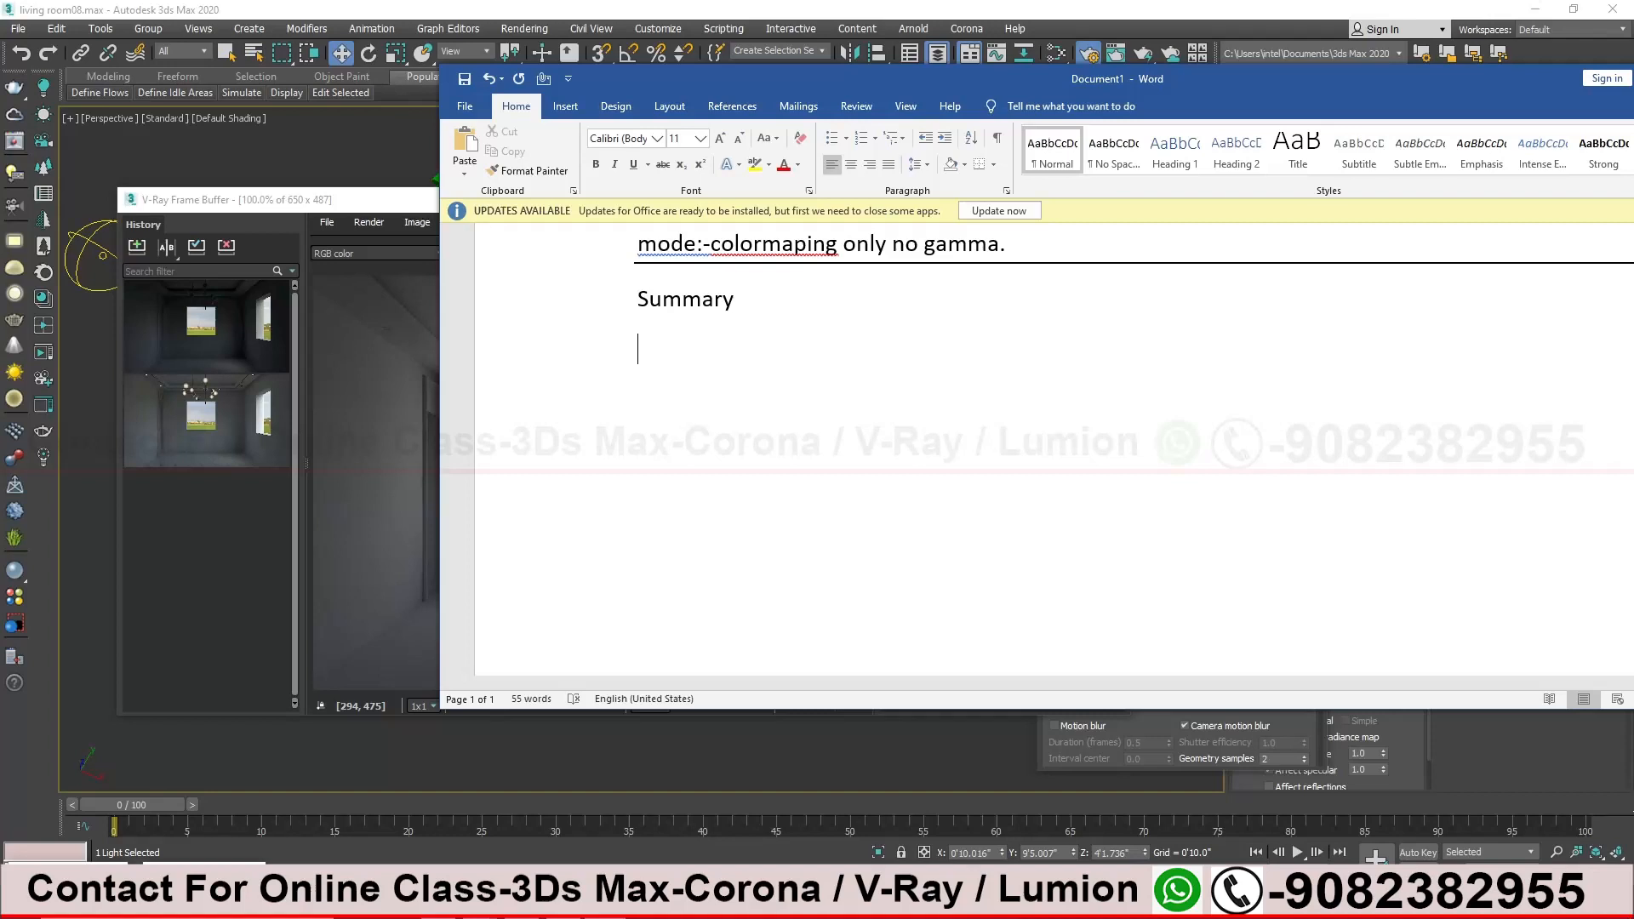
{"action": "type", "text": "-"}
Switch back to 3ds Max, minimize the V-Ray Frame Buffer and select Camera001 at the open end of the room
{"action": "left_click_drag", "start_coordinate": [851, 79], "coordinate": [1050, 456]}
{"action": "left_click", "coordinate": [913, 207]}
{"action": "left_click_drag", "start_coordinate": [913, 207], "coordinate": [725, 207]}
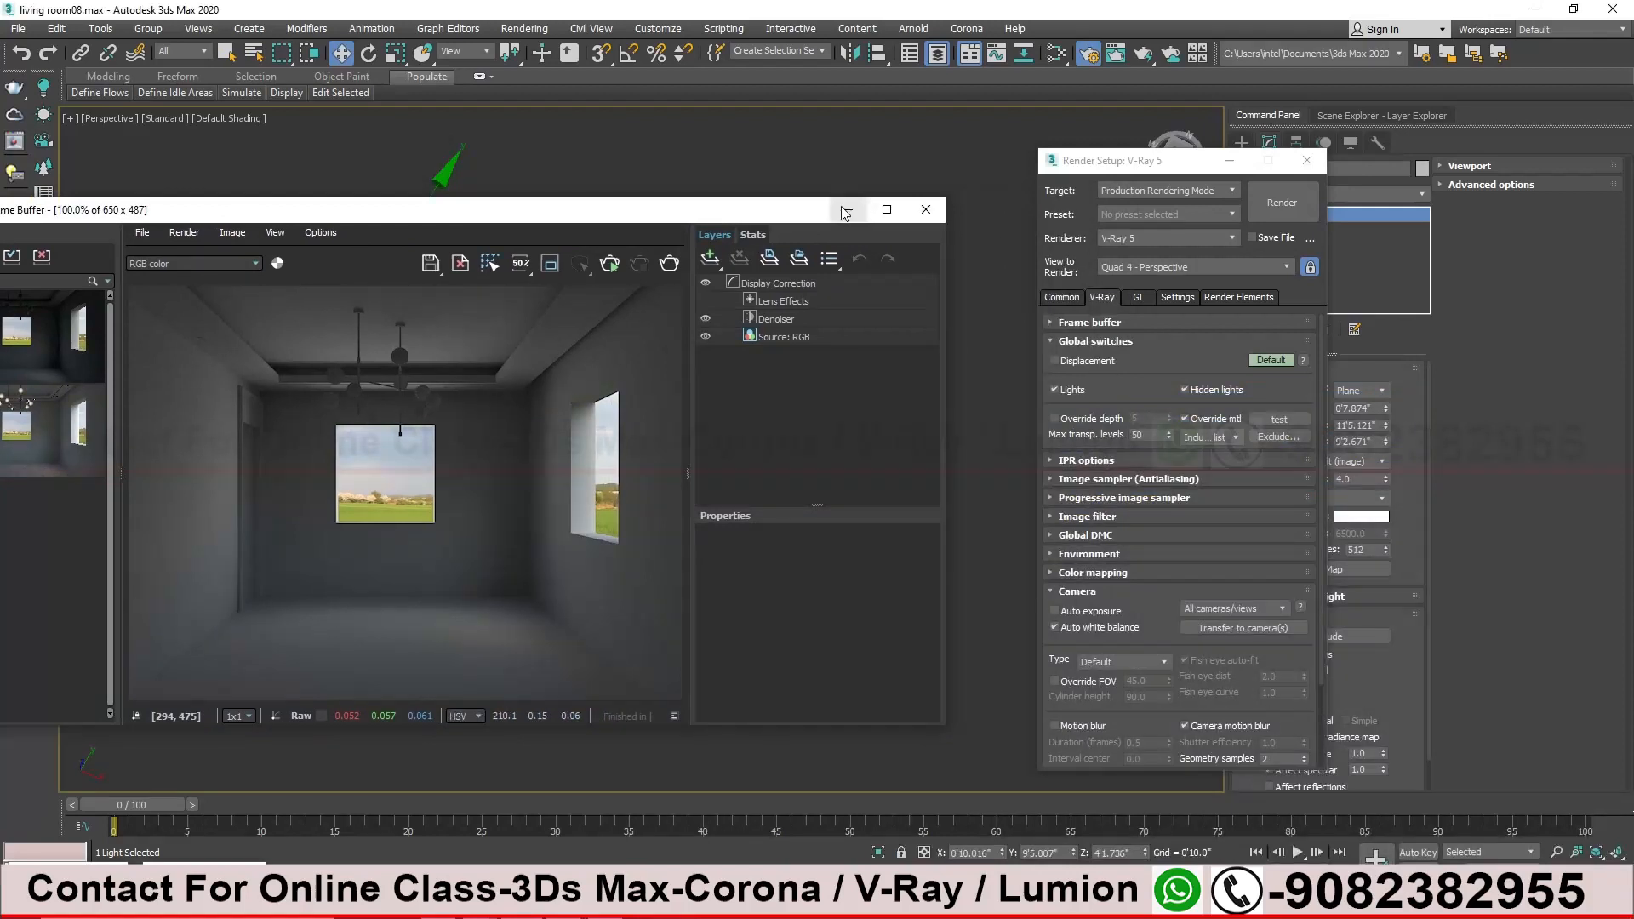
{"action": "left_click", "coordinate": [846, 199]}
{"action": "middle_click_drag", "start_coordinate": [585, 299], "coordinate": [880, 287], "text": "alt"}
{"action": "left_click_drag", "start_coordinate": [1191, 167], "coordinate": [1190, 265]}
{"action": "middle_click_drag", "start_coordinate": [655, 340], "coordinate": [634, 332], "text": "alt"}
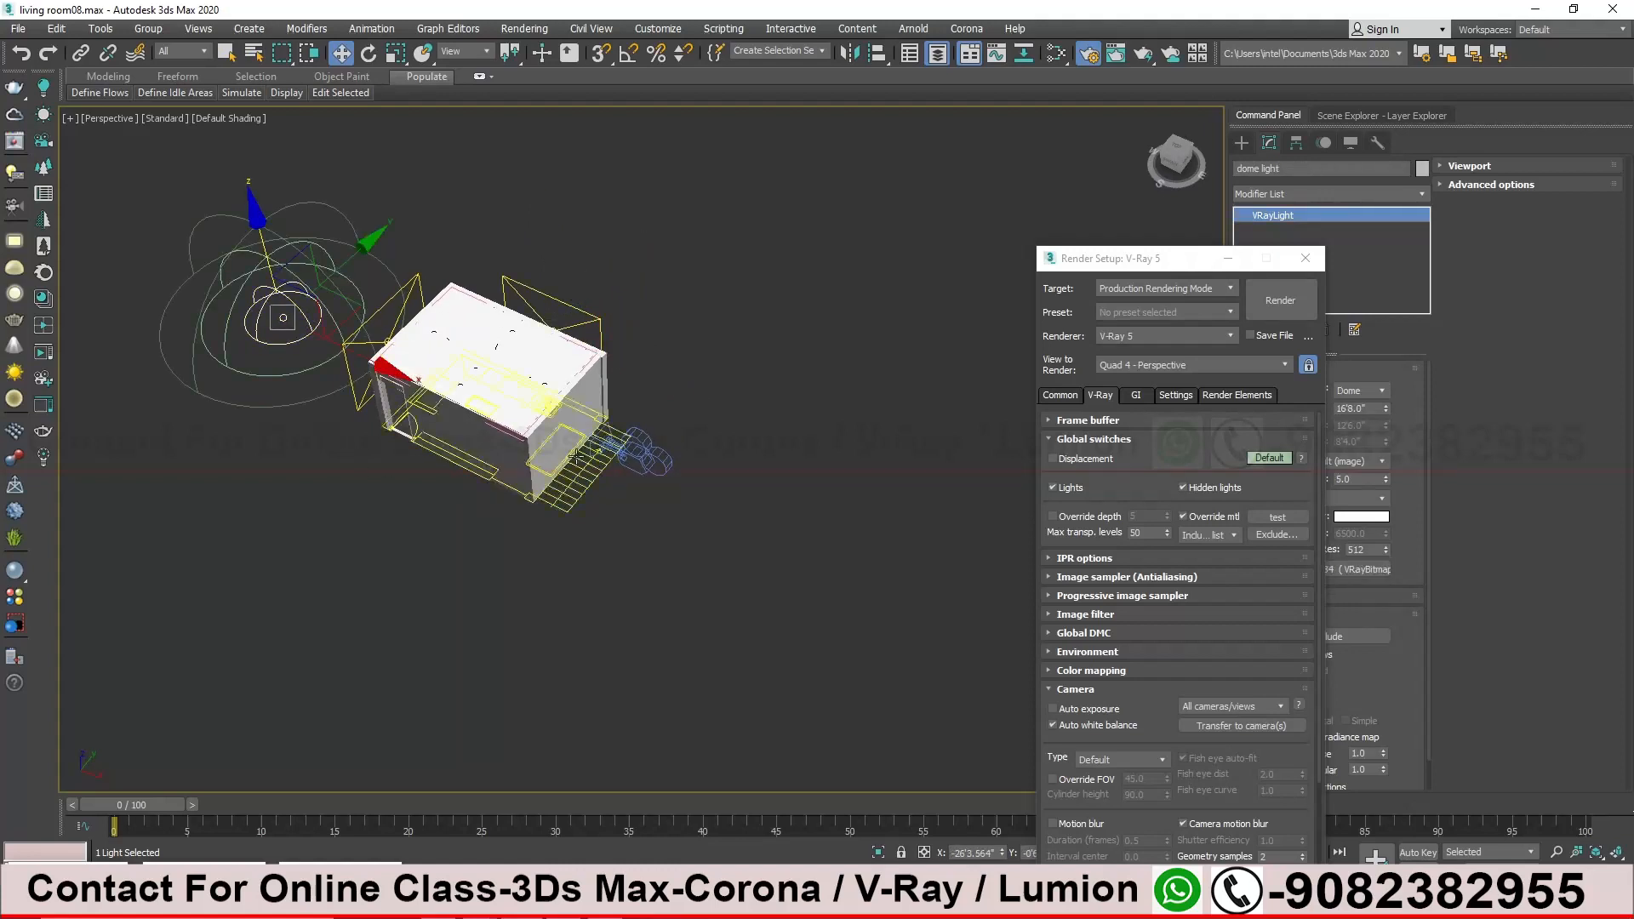
{"action": "left_click", "coordinate": [467, 482]}
{"action": "middle_click_drag", "start_coordinate": [483, 453], "coordinate": [337, 467], "text": "alt"}
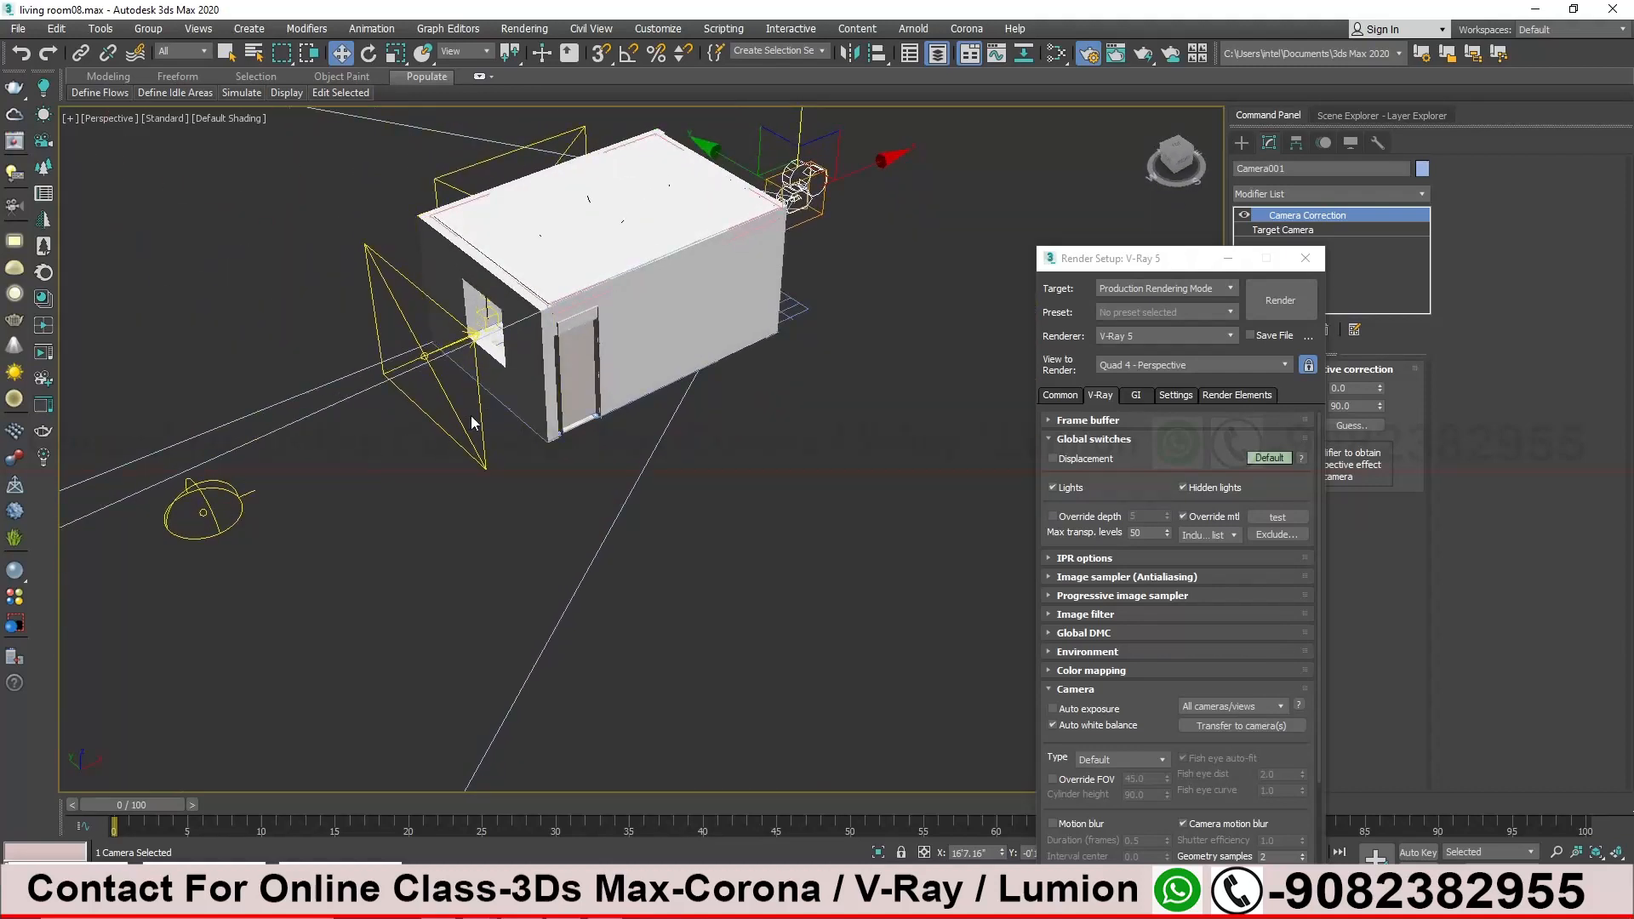
Switch to the Word notes and number the first item under "Summary" as "1)"
{"action": "left_click", "coordinate": [634, 902]}
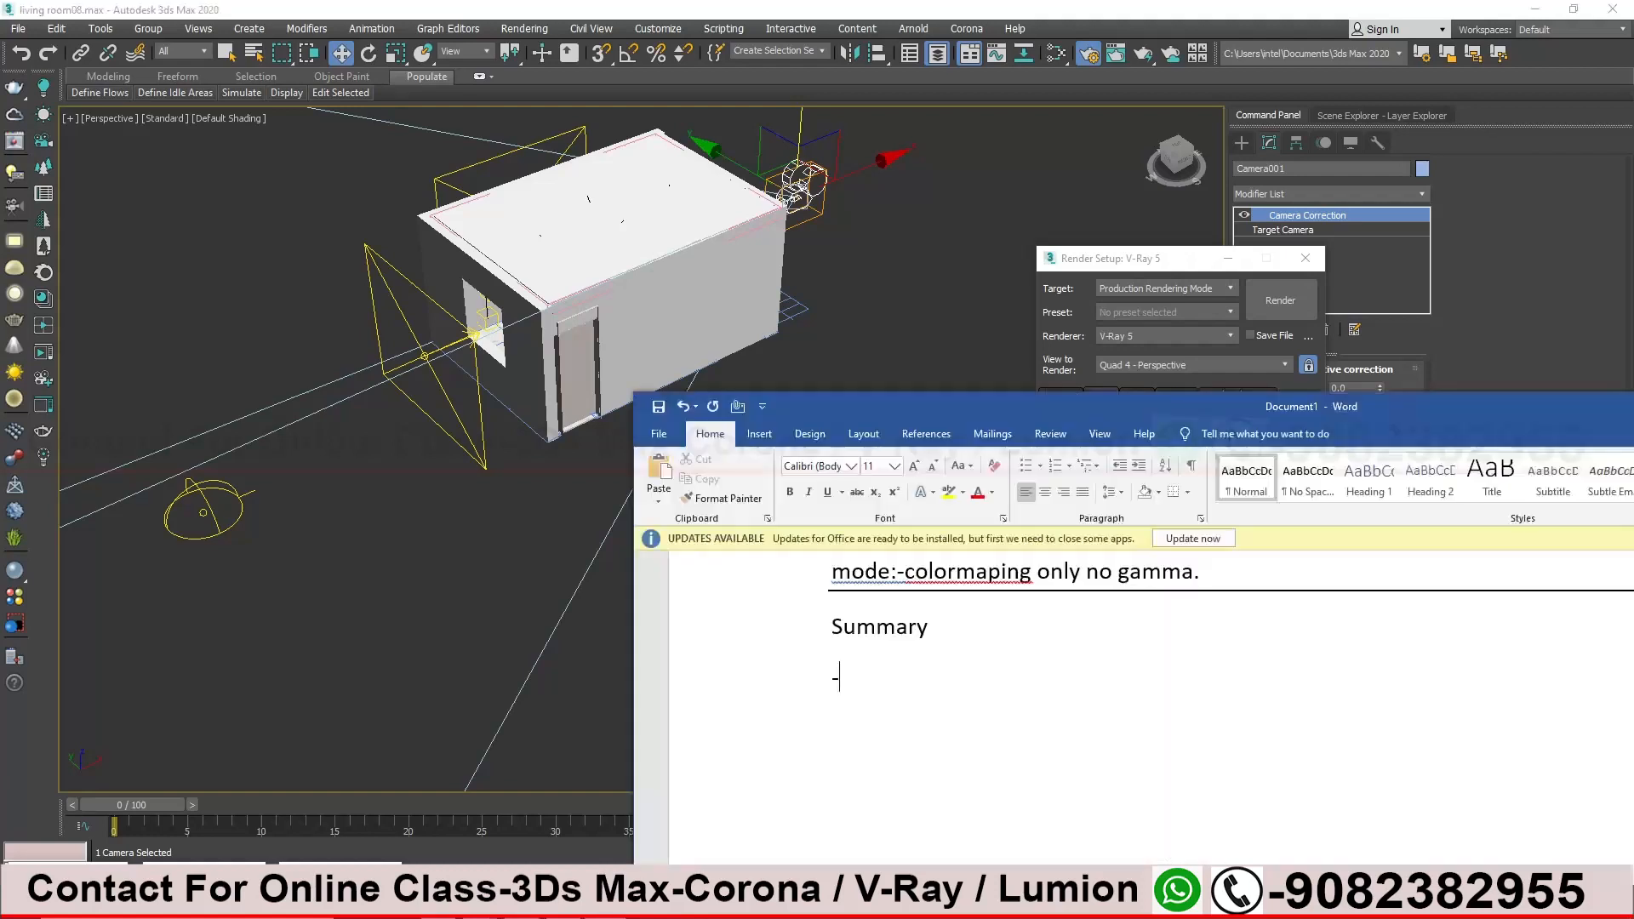
{"action": "left_click_drag", "start_coordinate": [964, 406], "coordinate": [914, 214]}
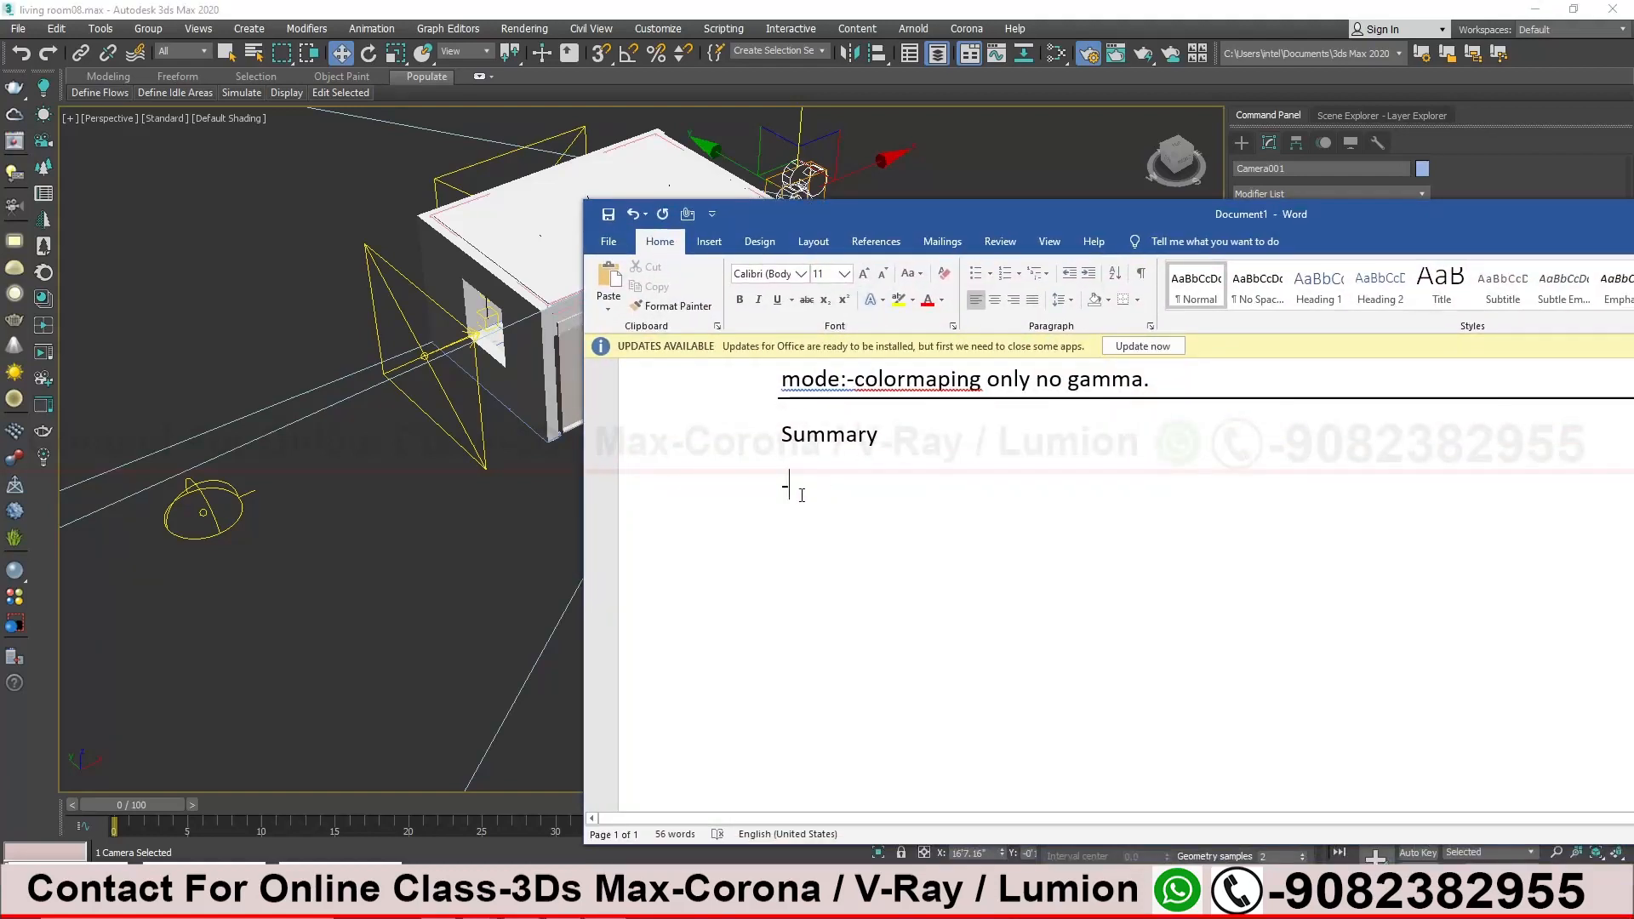
{"action": "type", "text": "1)"}
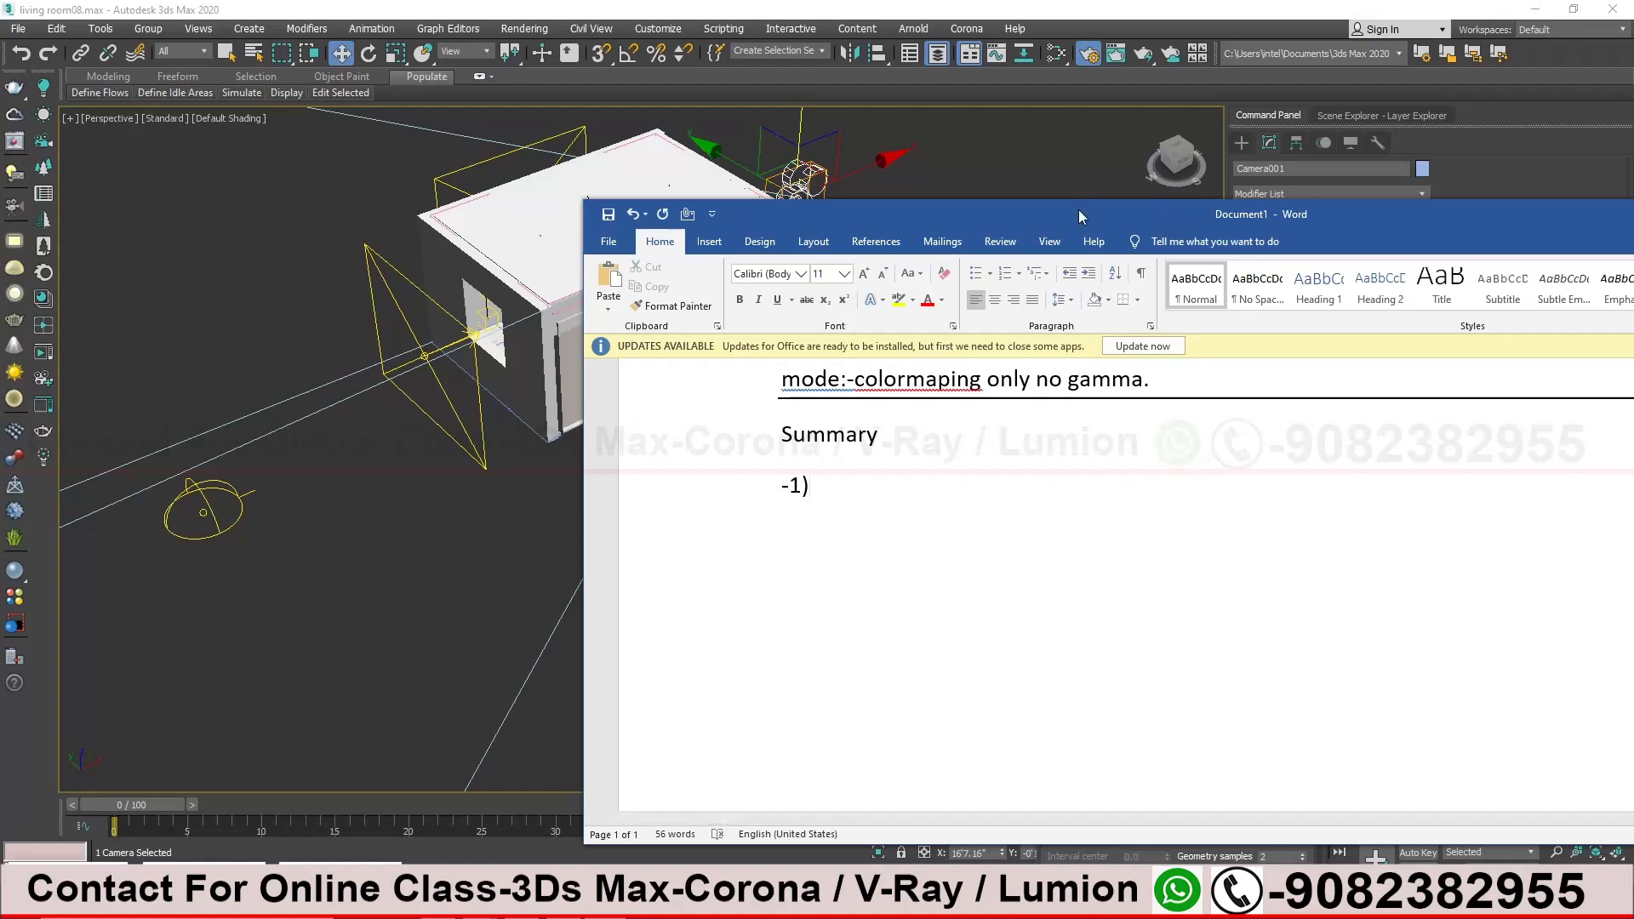
Switch to 3ds Max, display the perspective view in wireframe and look at the room through Camera001
{"action": "left_click_drag", "start_coordinate": [1078, 210], "coordinate": [1032, 490]}
{"action": "mouse_move", "coordinate": [737, 332]}
{"action": "middle_mouse_down", "text": "alt"}
{"action": "mouse_move", "coordinate": [824, 327]}
{"action": "mouse_move", "coordinate": [608, 358]}
{"action": "middle_mouse_up", "text": "alt"}
{"action": "scroll", "coordinate": [822, 327], "scroll_direction": "up", "scroll_amount": 1}
{"action": "key", "text": "F3"}
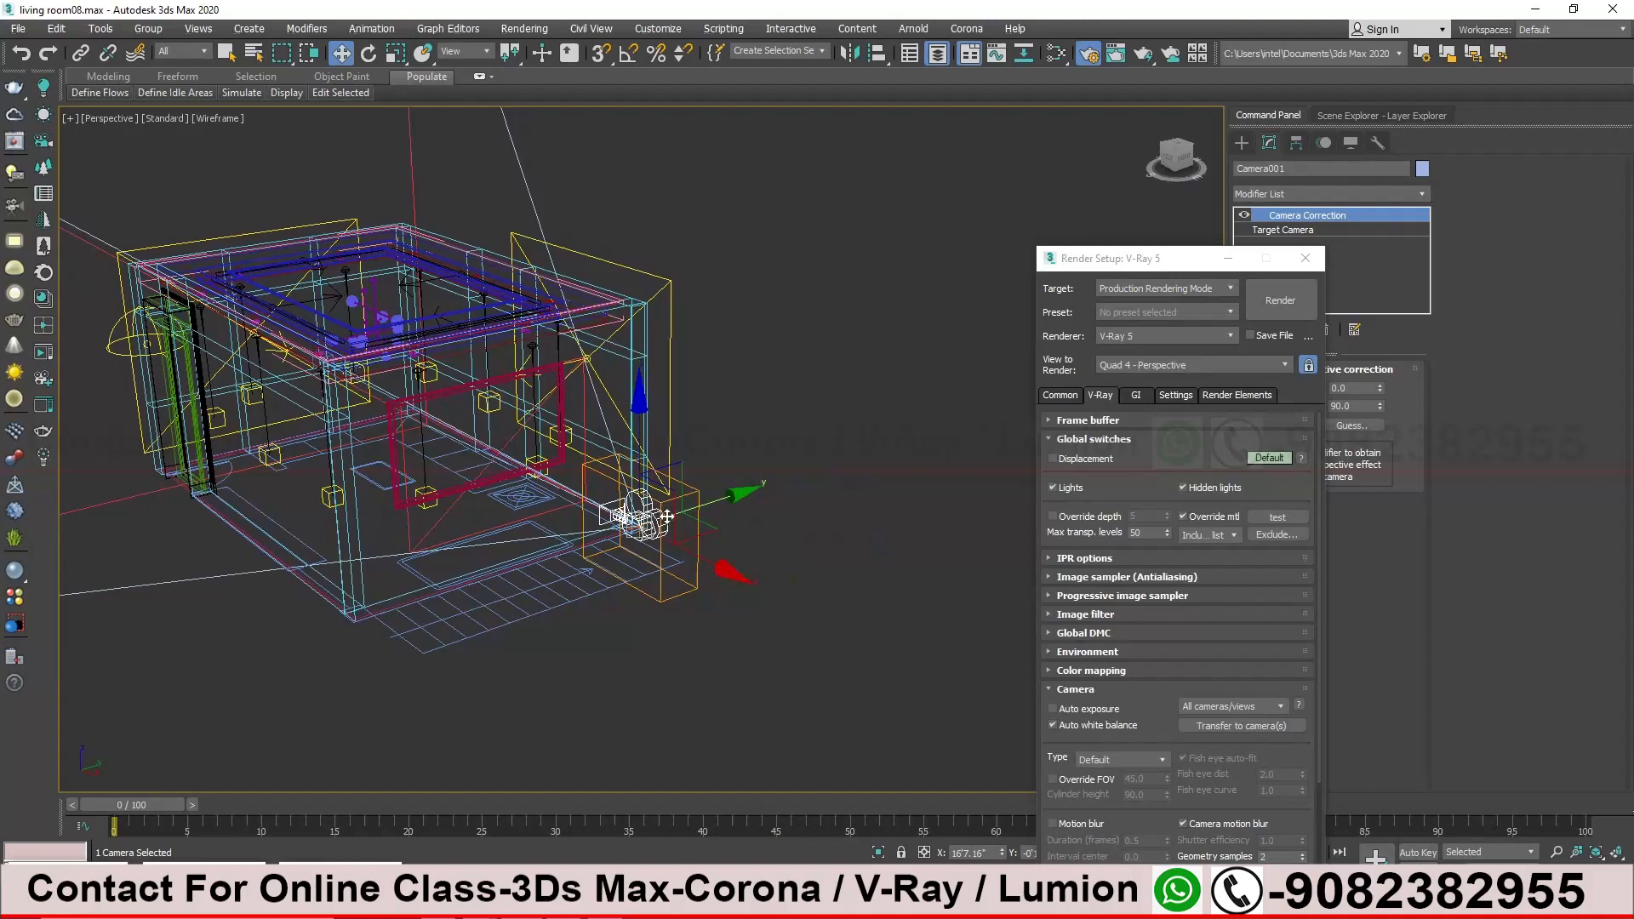
{"action": "key", "text": "c"}
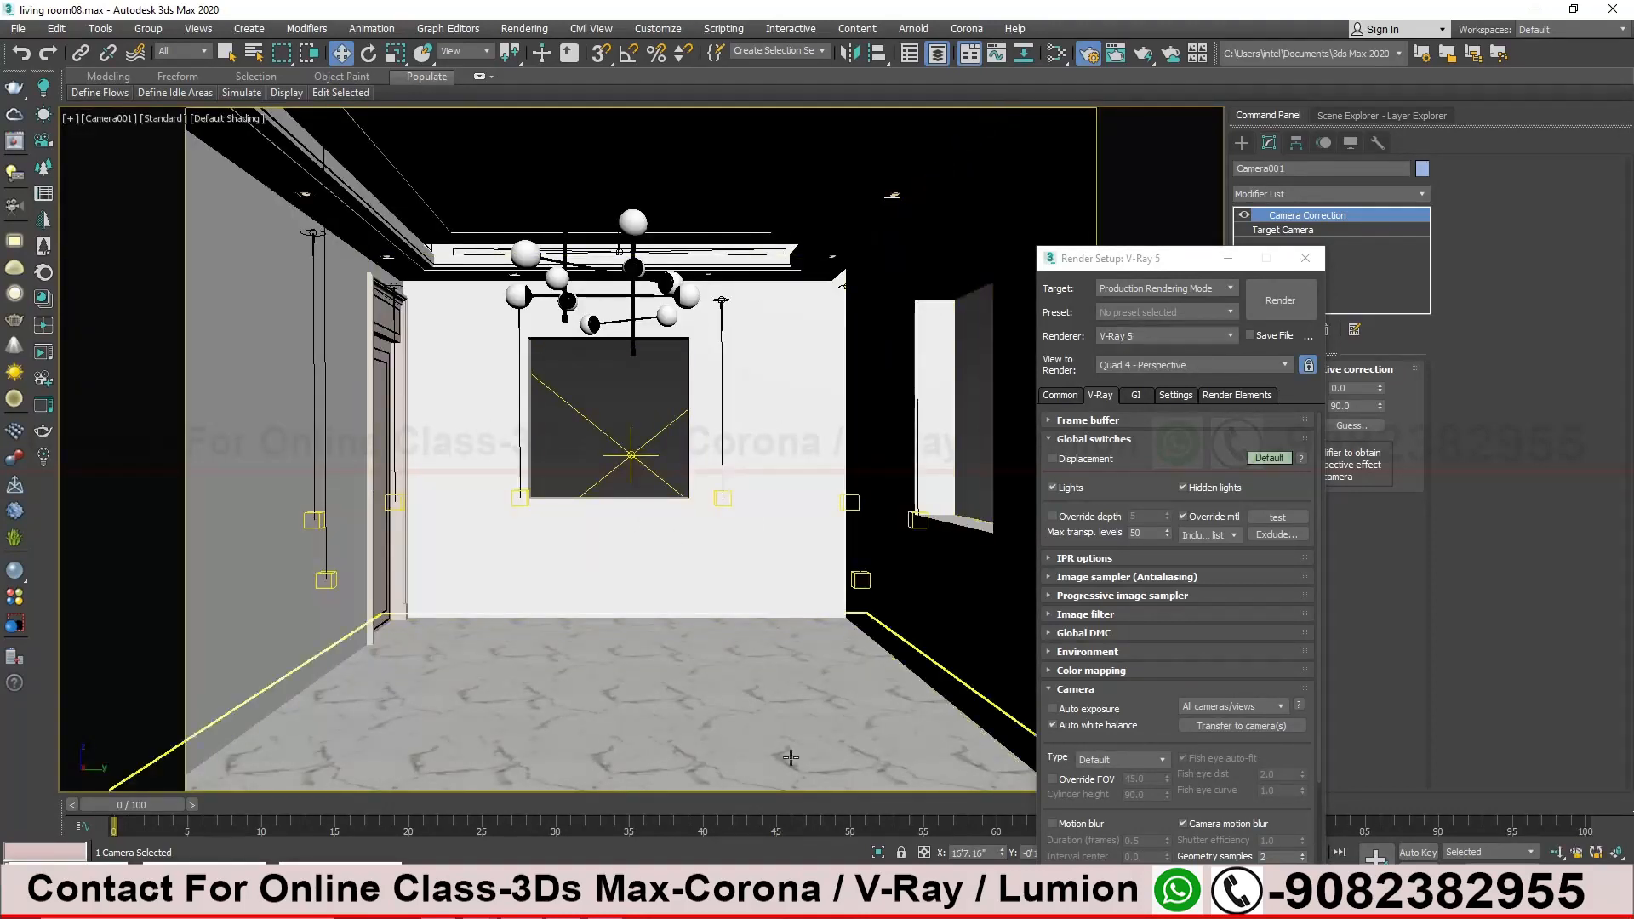
Switch to the Word notes and insert the line "Lighting start" between "Summary" and the numbered item
{"action": "left_click", "coordinate": [622, 902]}
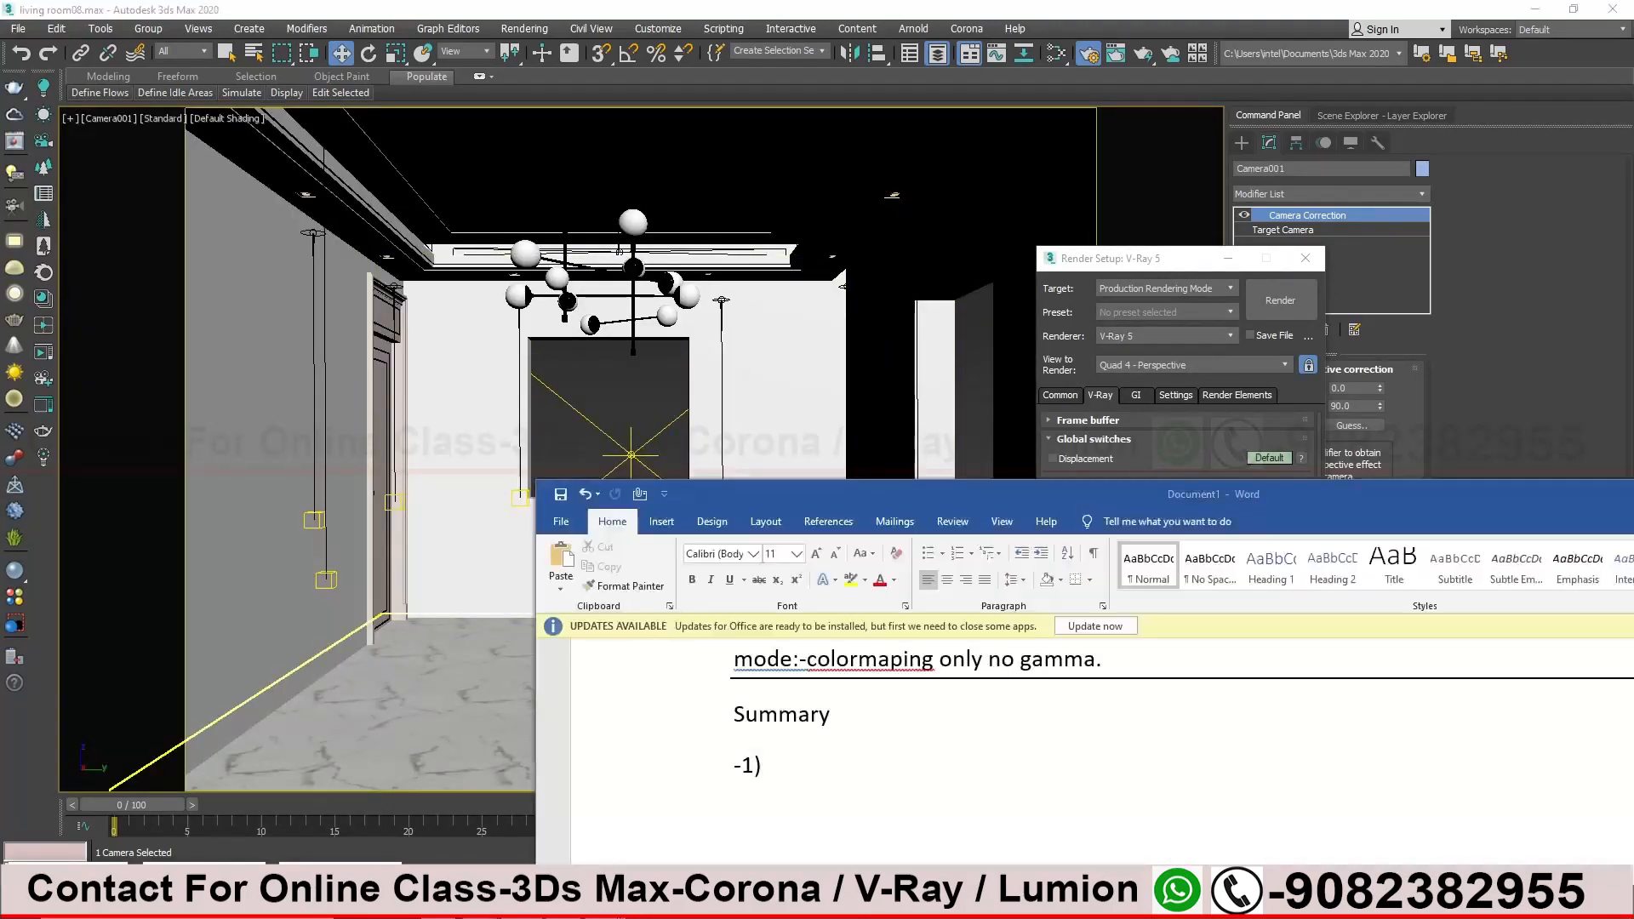
{"action": "left_click_drag", "start_coordinate": [1001, 487], "coordinate": [1066, 200]}
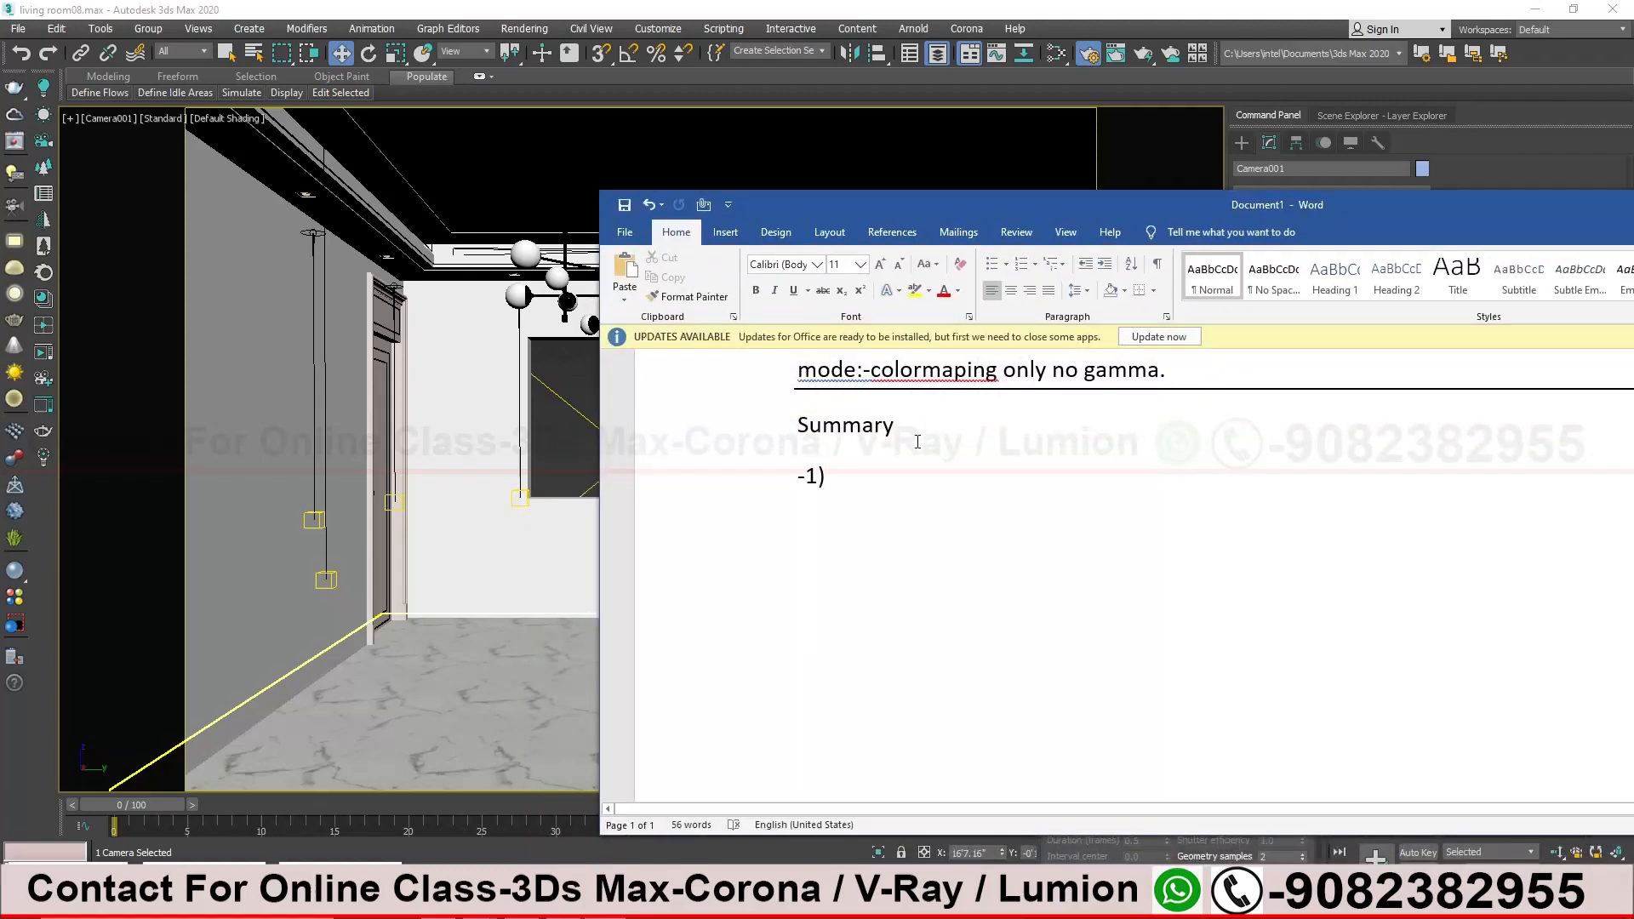
{"action": "key", "text": "Return"}
{"action": "type", "text": "lighting"}
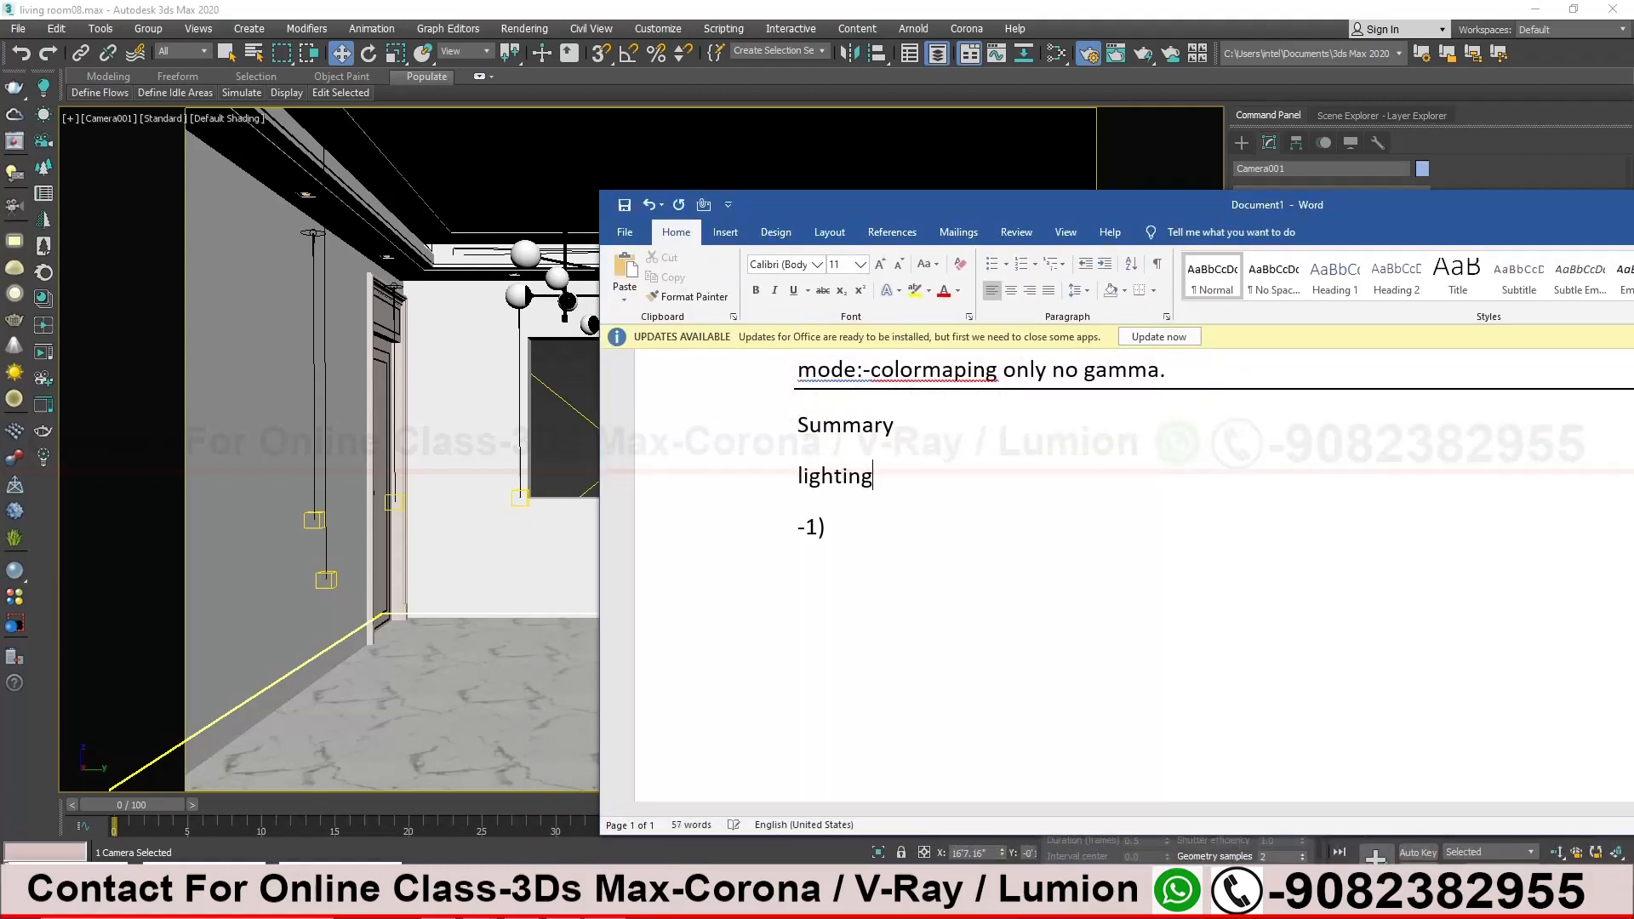
{"action": "type", "text": " start"}
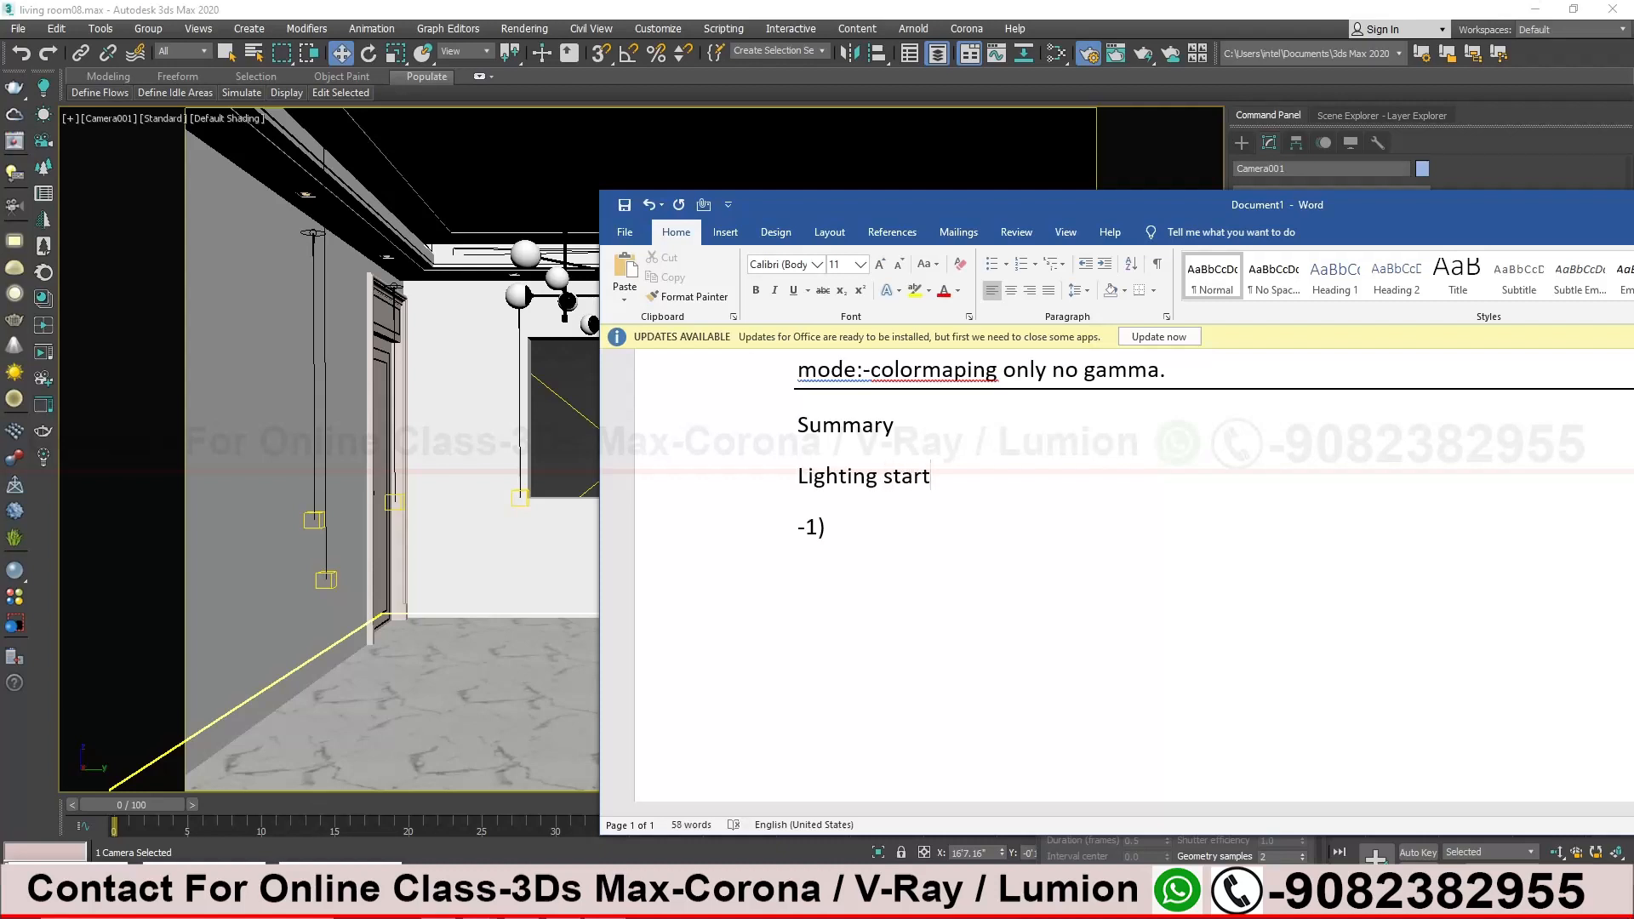
Add the line "Scene setup-" below "Lighting start", correcting its spelling mistakes
{"action": "key", "text": "Return"}
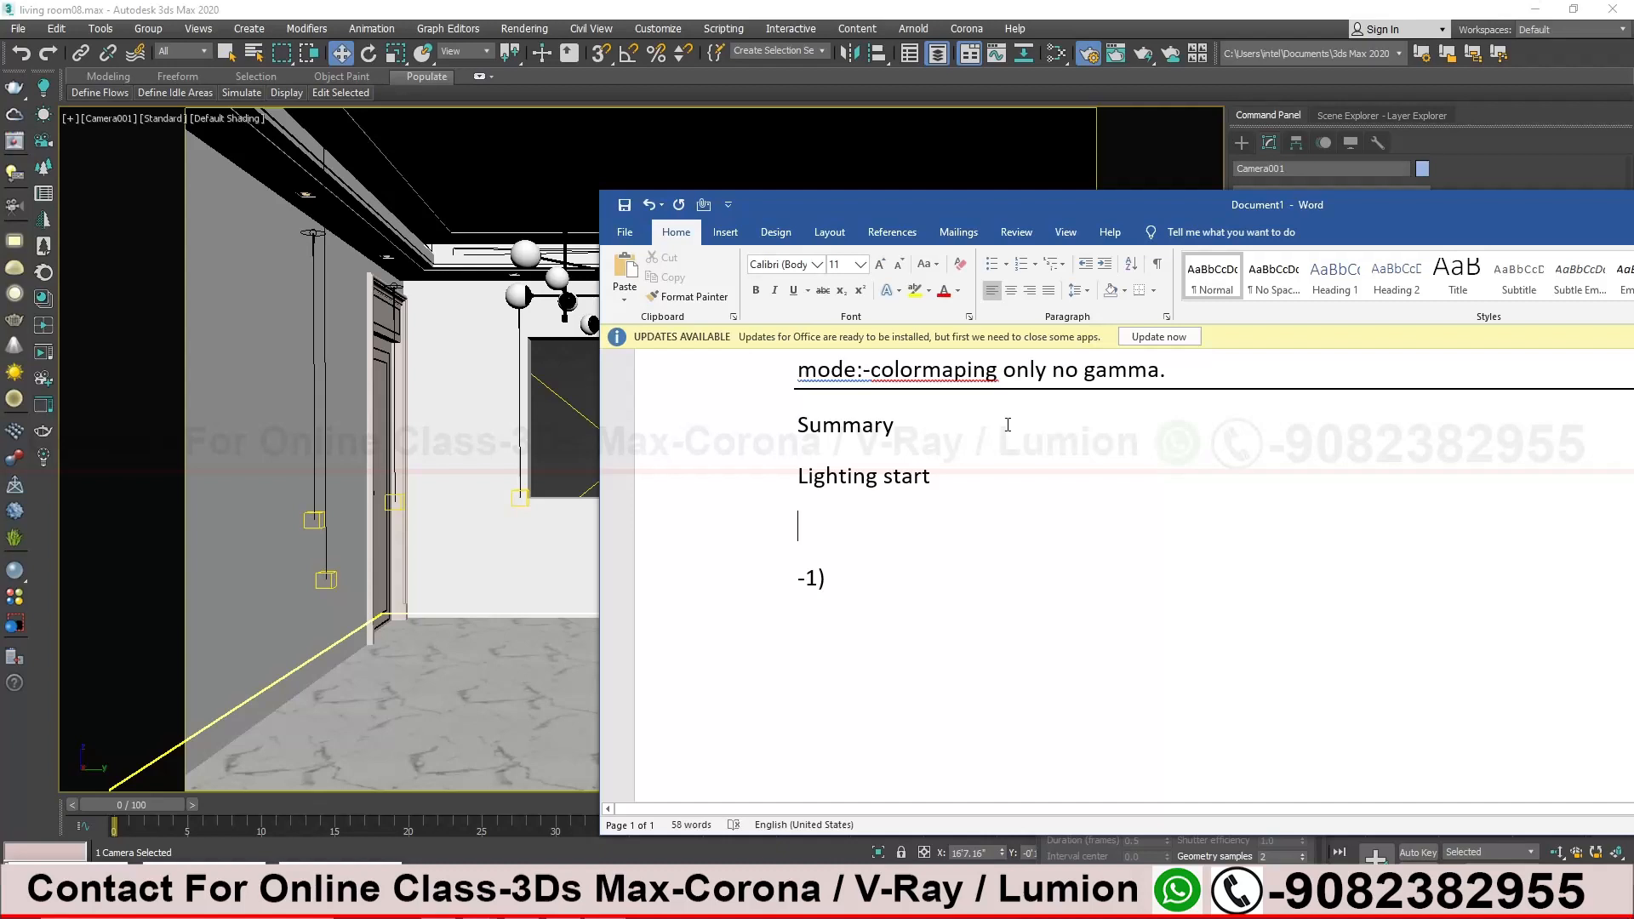
{"action": "type", "text": "scene dset"}
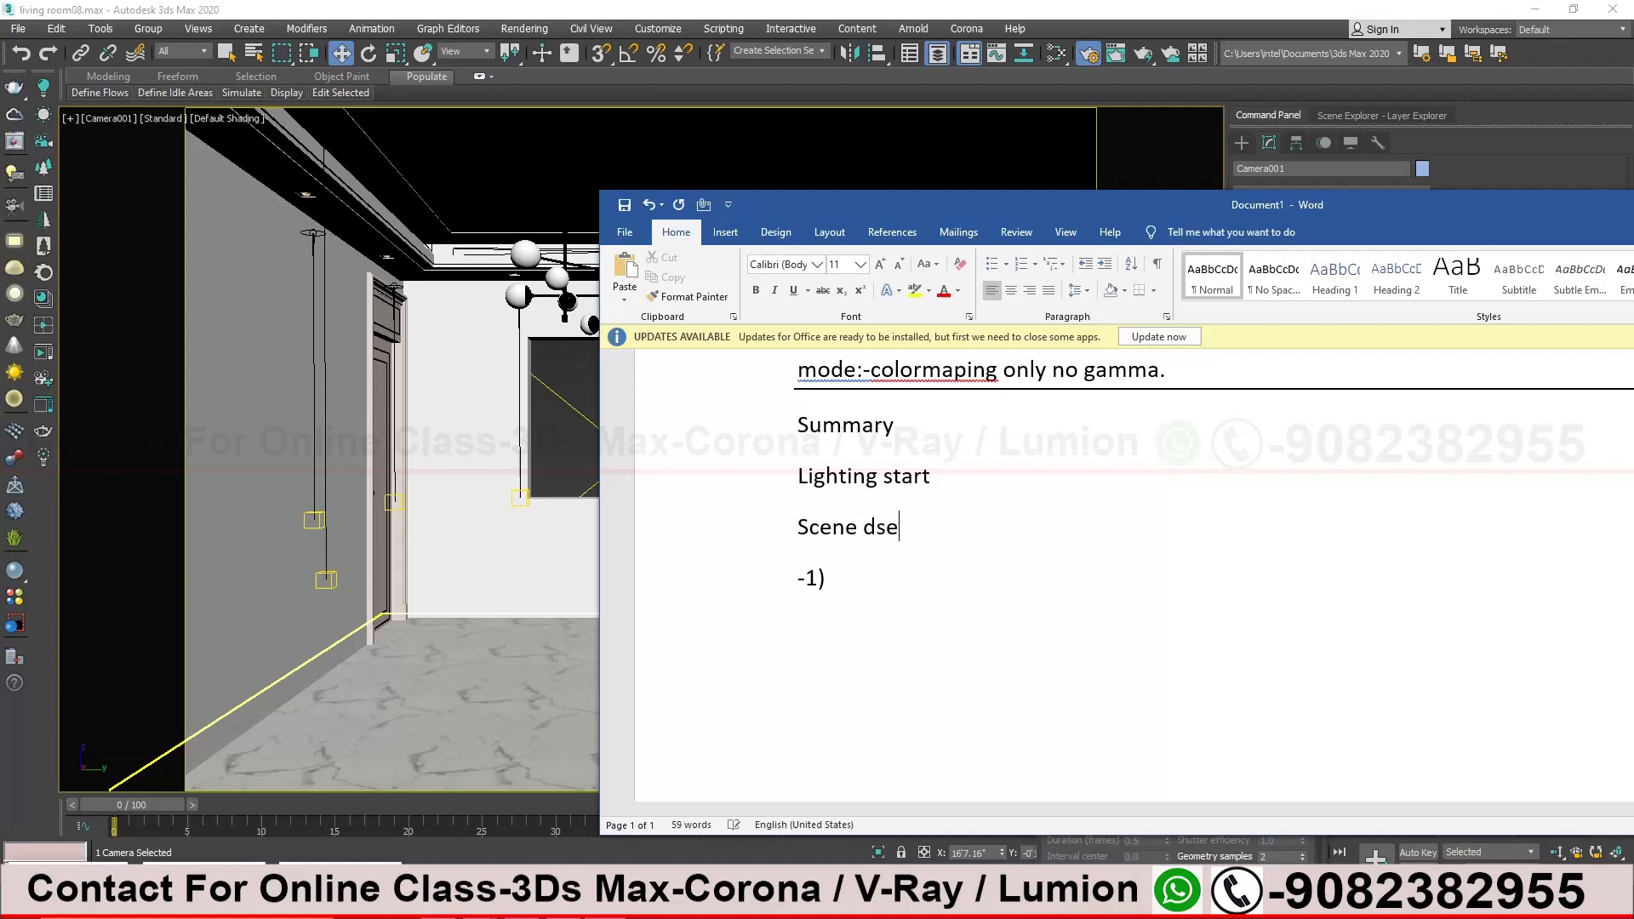
{"action": "type", "text": "uip"}
{"action": "left_click", "coordinate": [879, 527]}
{"action": "key", "text": "BackSpace"}
{"action": "left_click", "coordinate": [912, 527]}
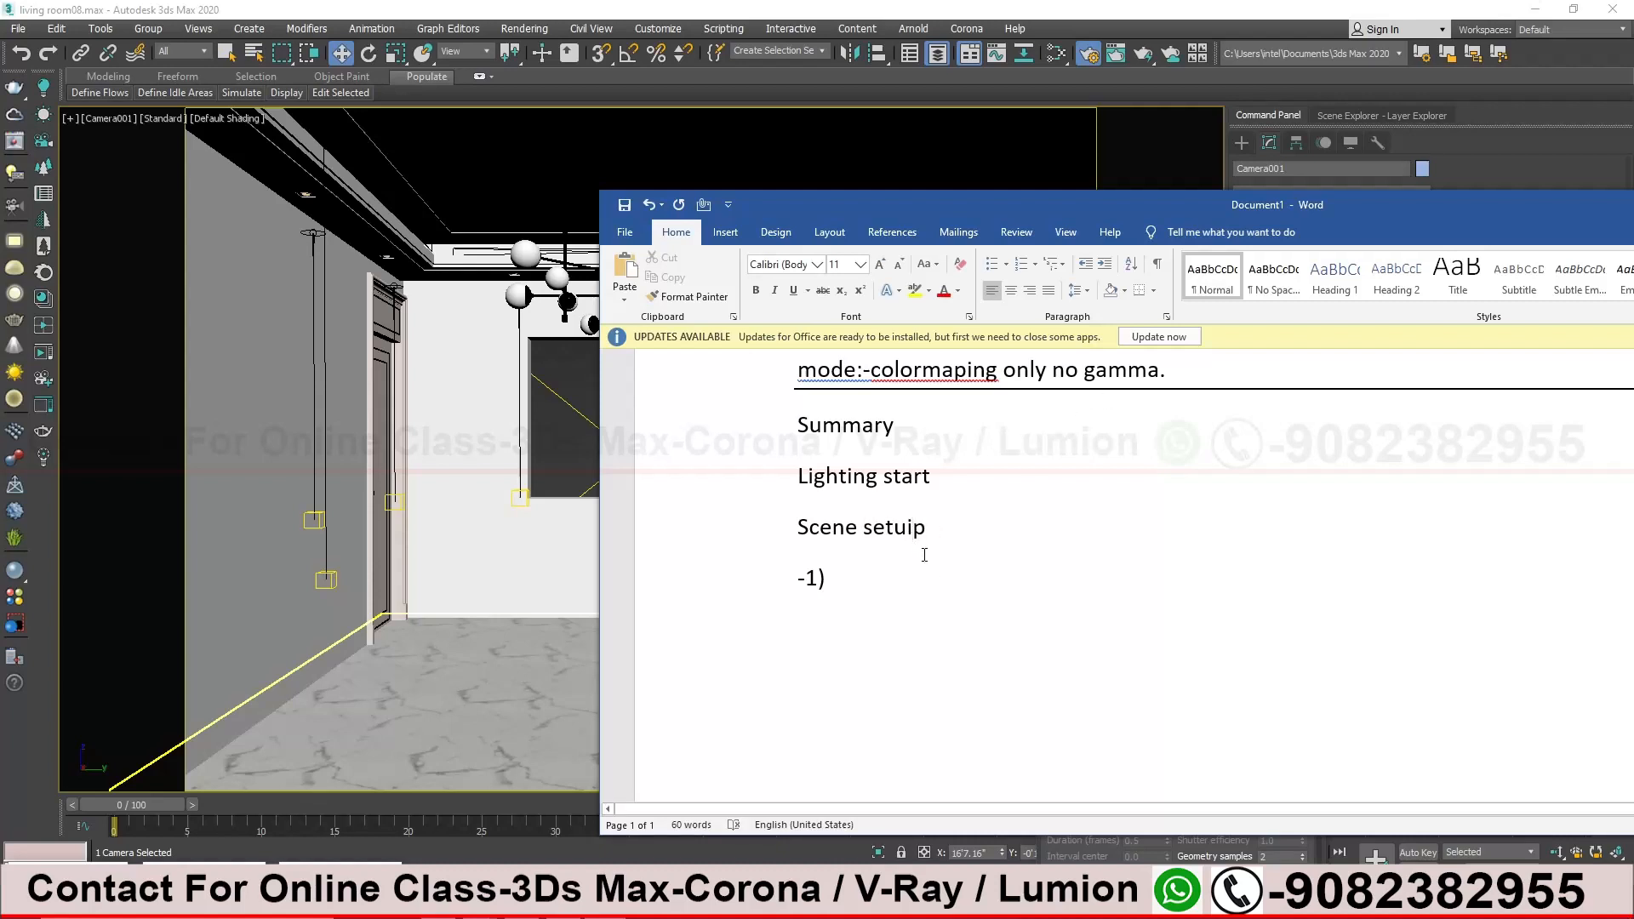
{"action": "key", "text": "Delete"}
{"action": "type", "text": "-"}
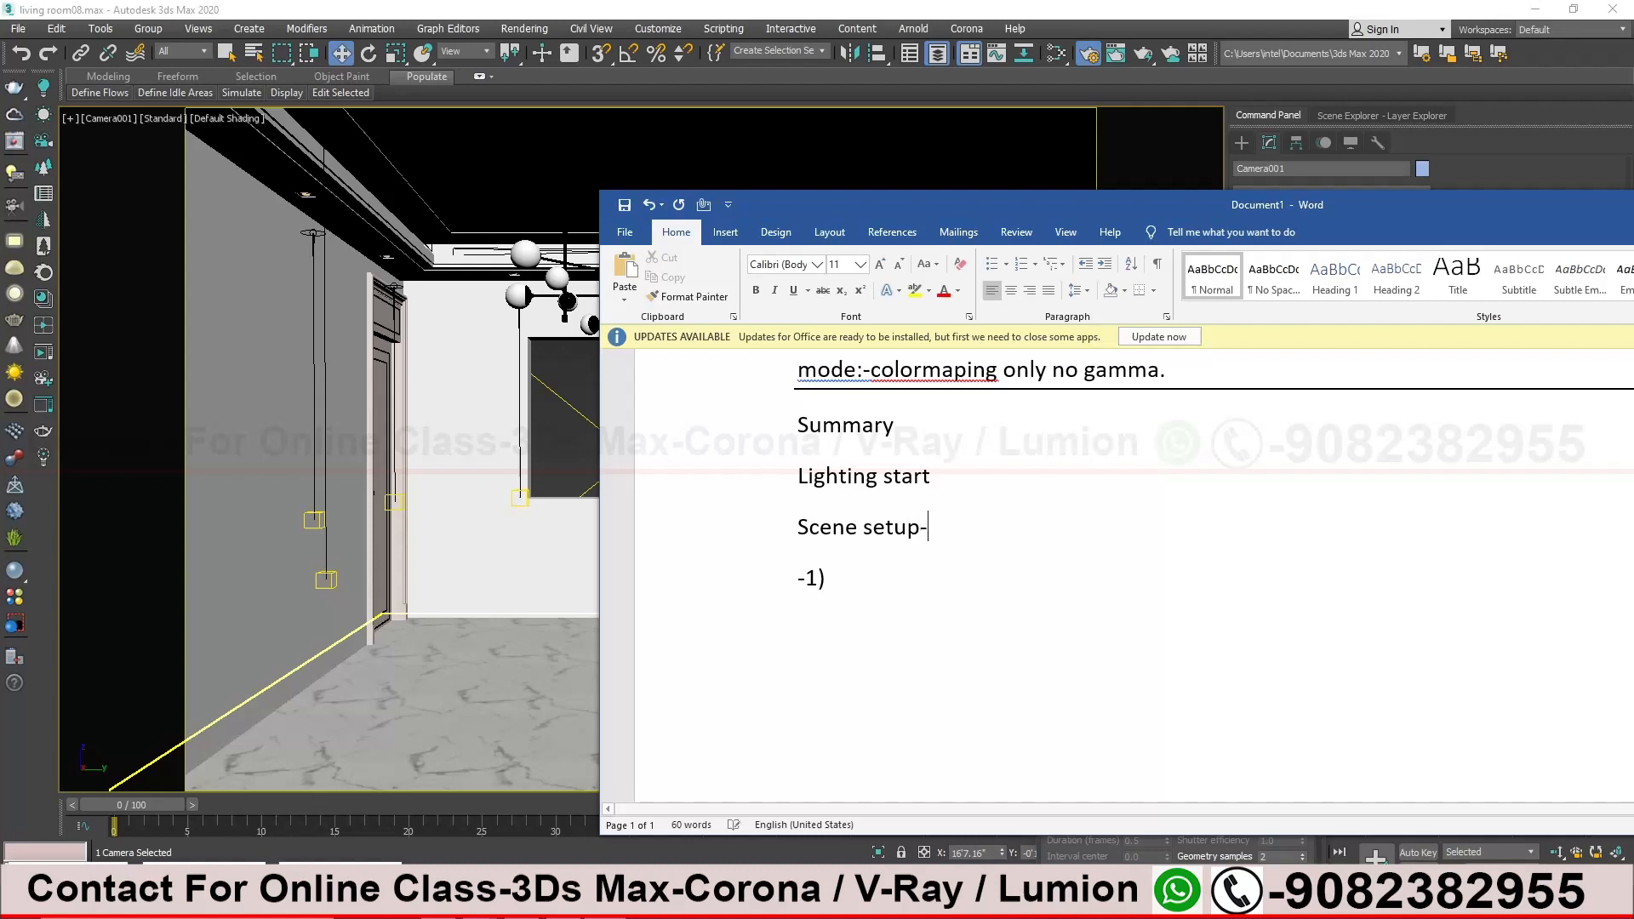
Complete item 1) with the text "layers-furnituire hide"
{"action": "left_click_drag", "start_coordinate": [846, 577], "coordinate": [790, 582]}
{"action": "left_click", "coordinate": [850, 575]}
{"action": "type", "text": "layer"}
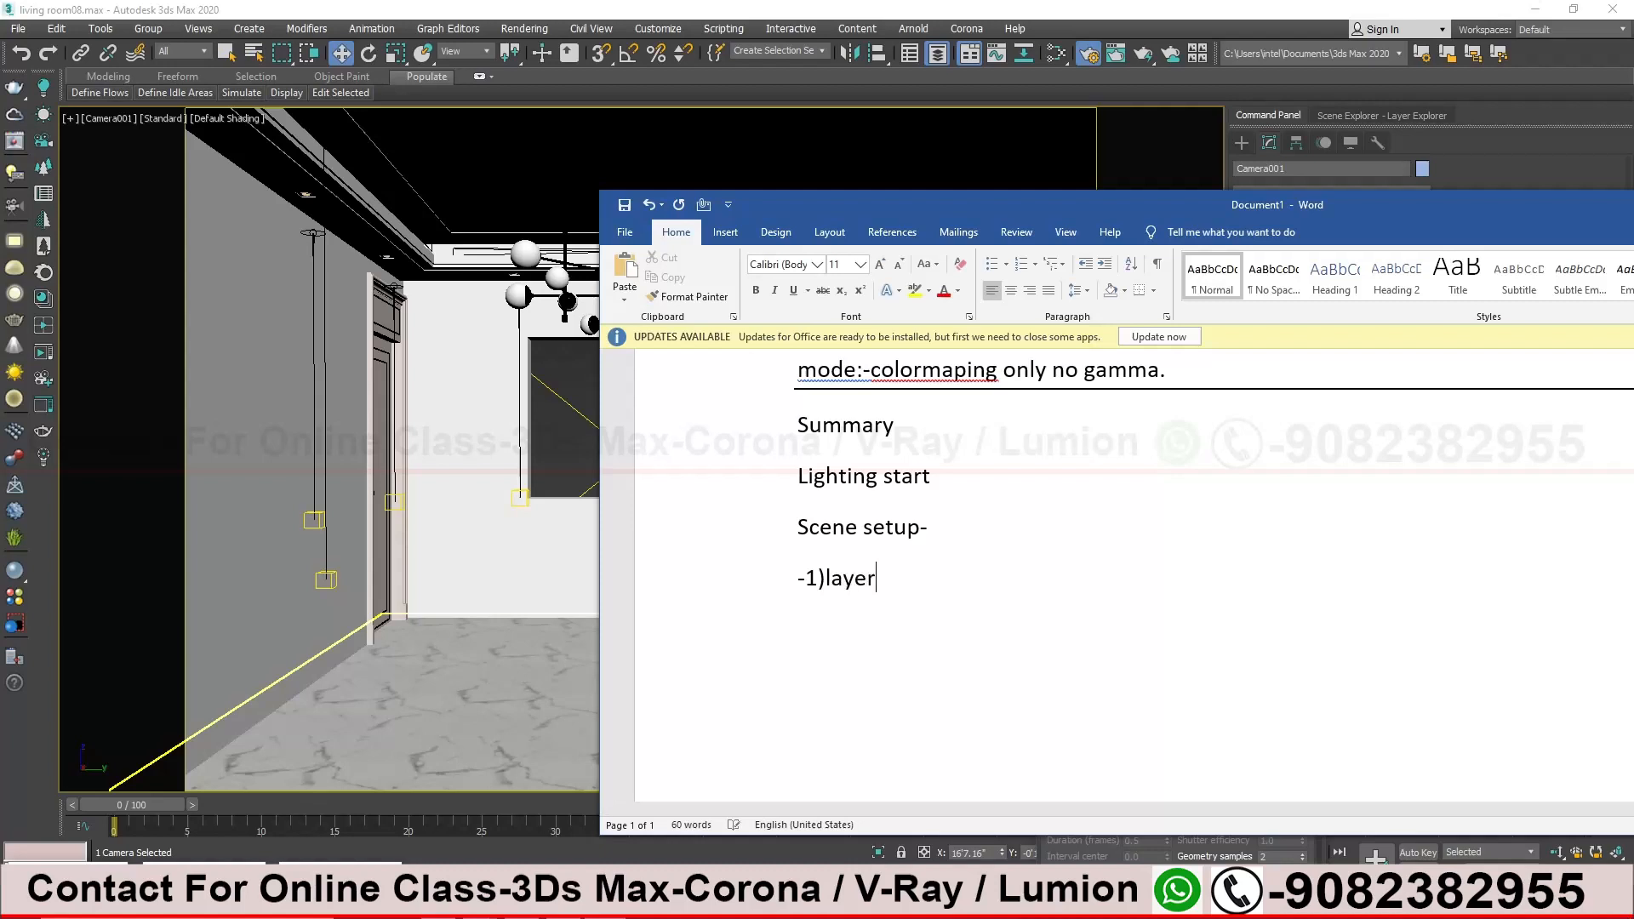
{"action": "type", "text": "s-furnituire dide"}
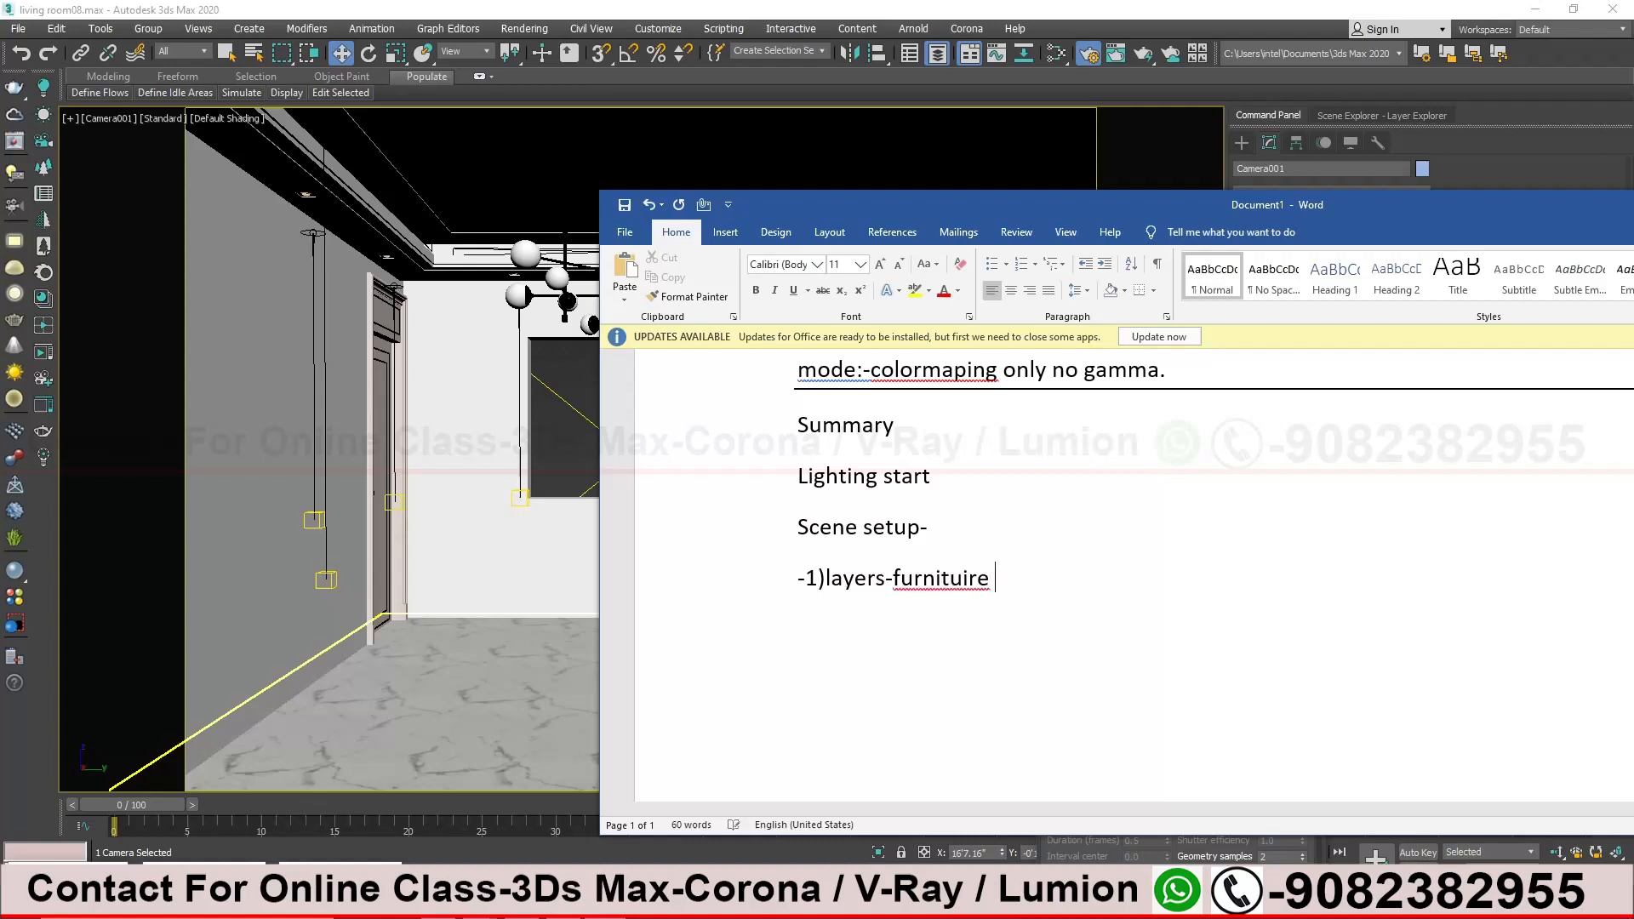
{"action": "key", "text": "BackSpace"}
{"action": "key", "text": "BackSpace"}
{"action": "key", "text": "BackSpace"}
{"action": "key", "text": "BackSpace"}
{"action": "type", "text": "hide"}
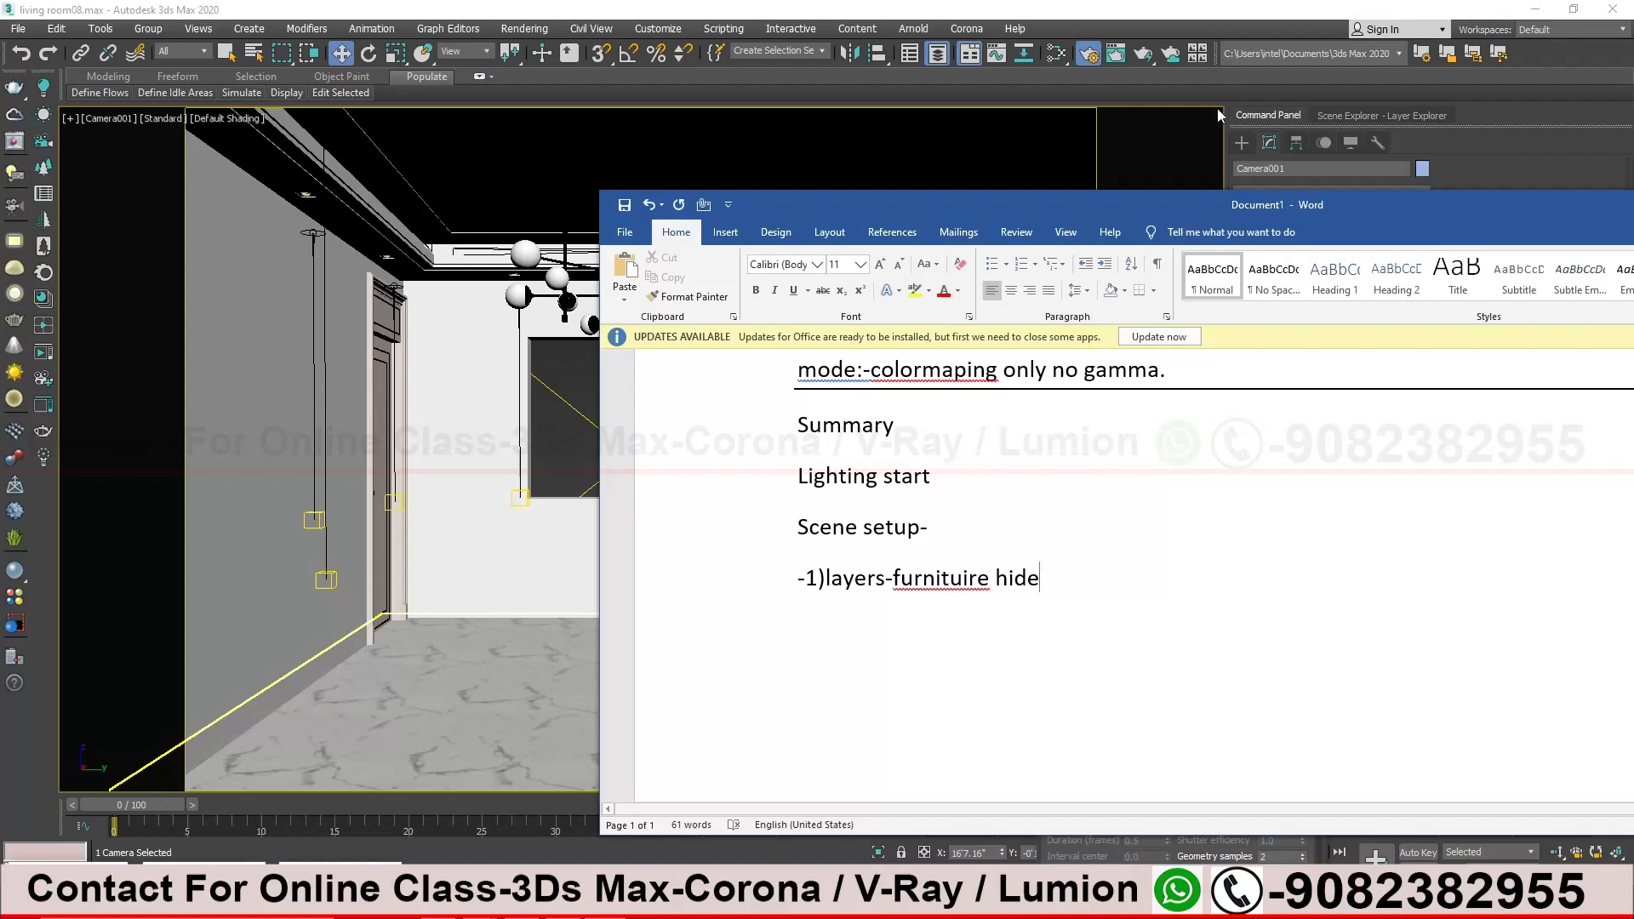
Switch to 3ds Max, show the Layer Explorer, close Render Setup and collapse the "###lights n camera" layer
{"action": "left_click_drag", "start_coordinate": [1197, 209], "coordinate": [986, 248]}
{"action": "left_click", "coordinate": [1393, 115]}
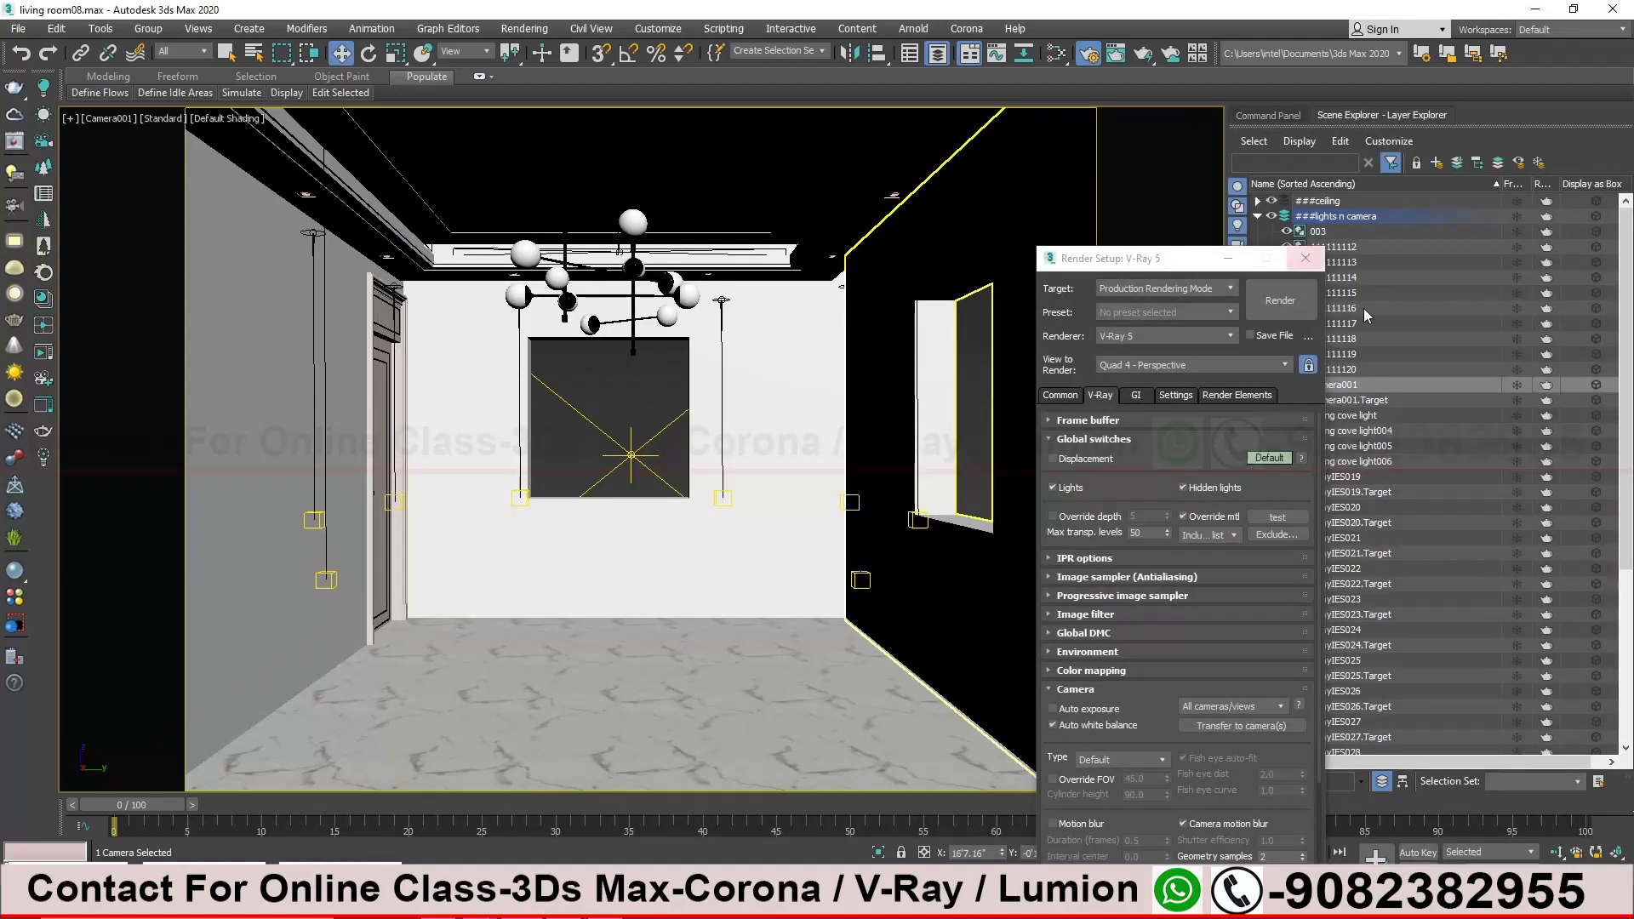
{"action": "left_click_drag", "start_coordinate": [1259, 259], "coordinate": [1060, 259]}
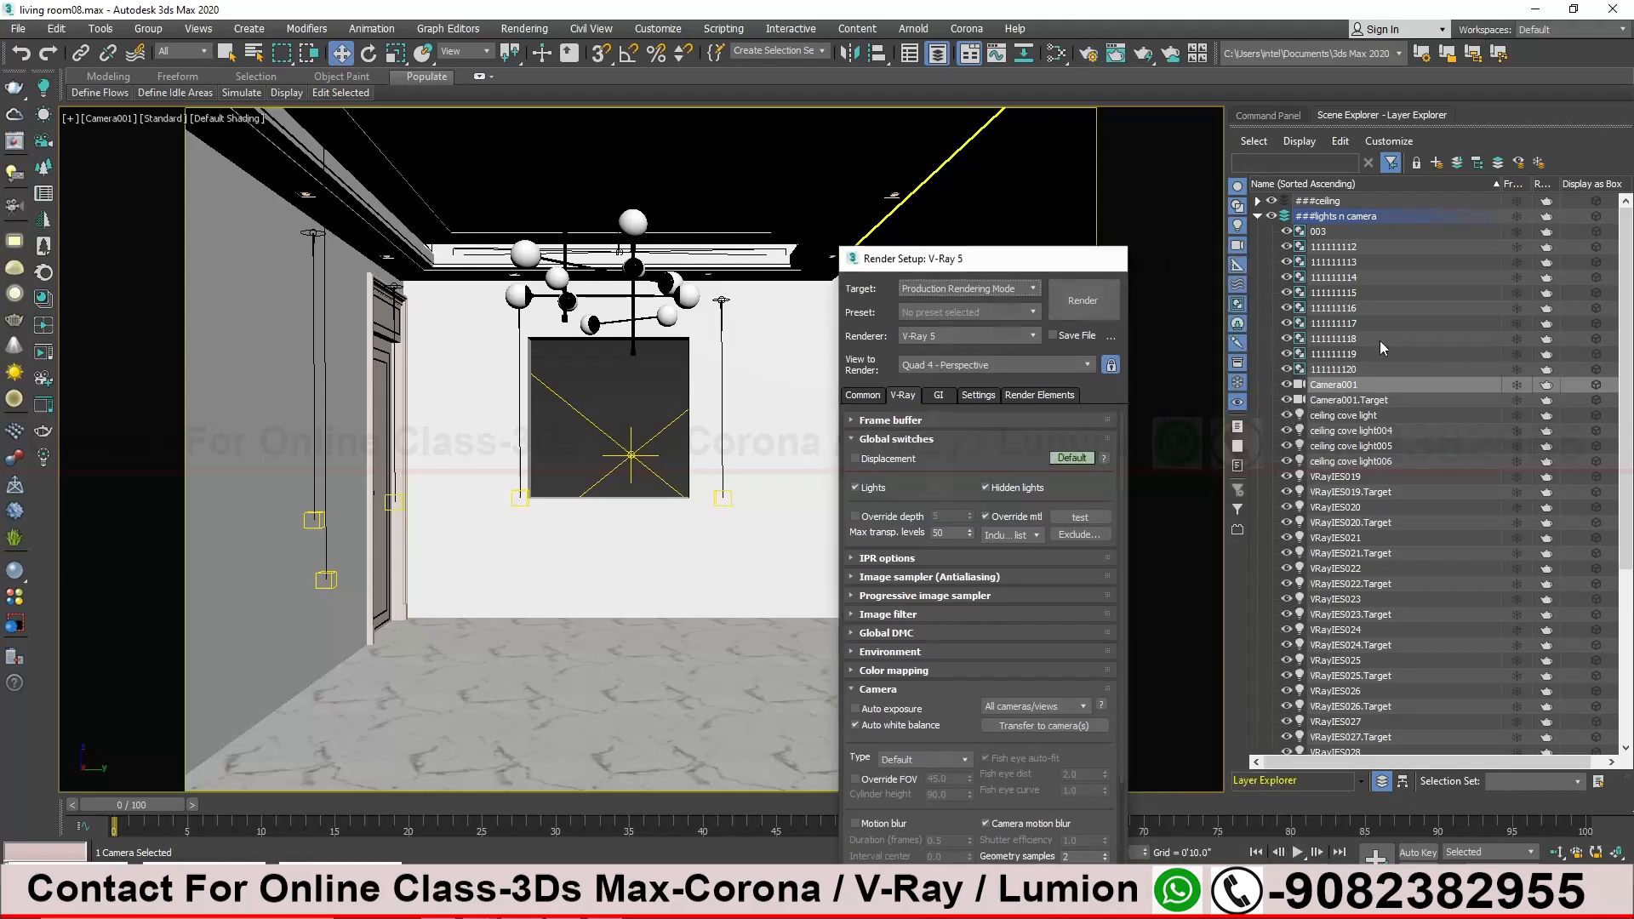
{"action": "left_click", "coordinate": [1098, 264]}
{"action": "left_click", "coordinate": [1257, 216]}
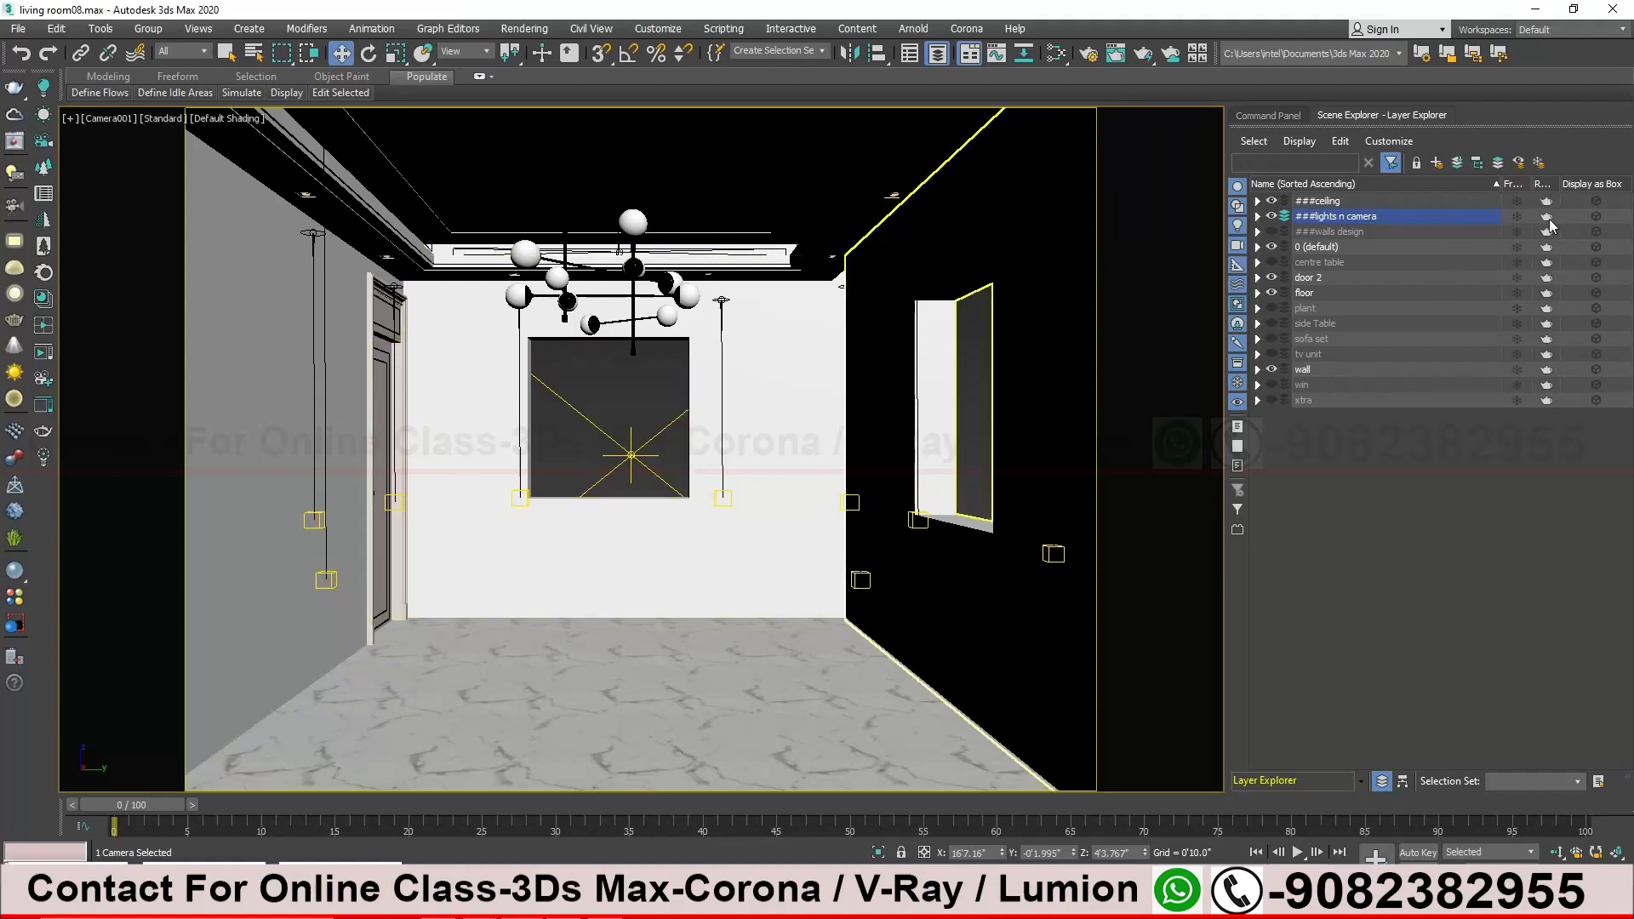
Switch to the Word notes and add the line "2) environment light and vray dome light" below item 1)
{"action": "mouse_move", "coordinate": [605, 902]}
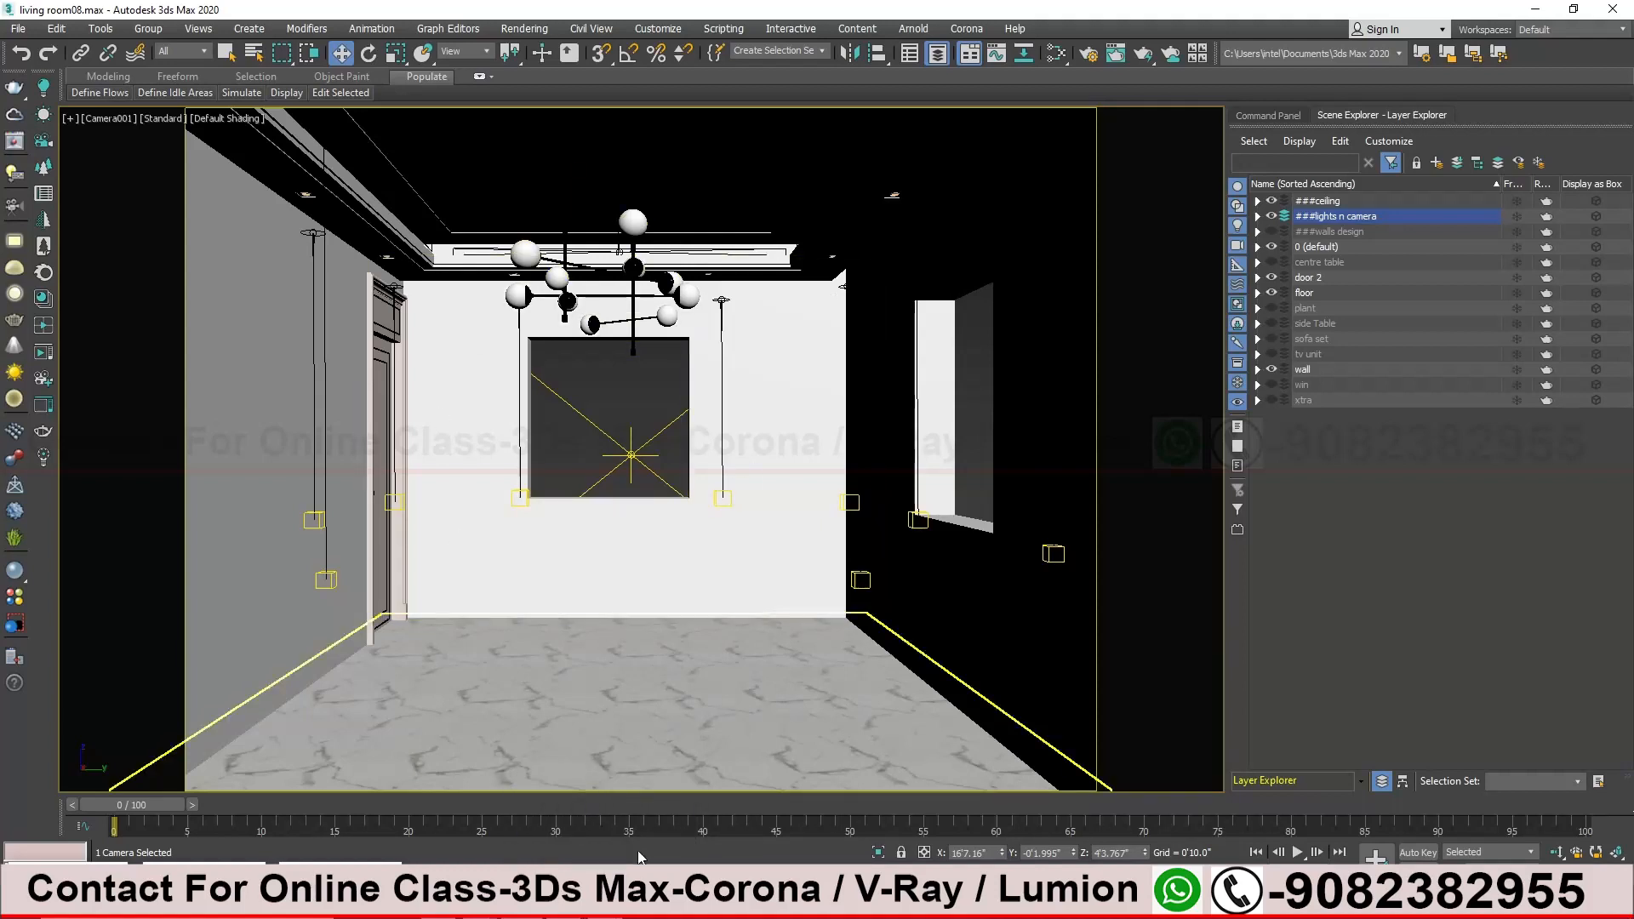
{"action": "left_click", "coordinate": [605, 902]}
{"action": "key", "text": "Return"}
{"action": "type", "text": "2"}
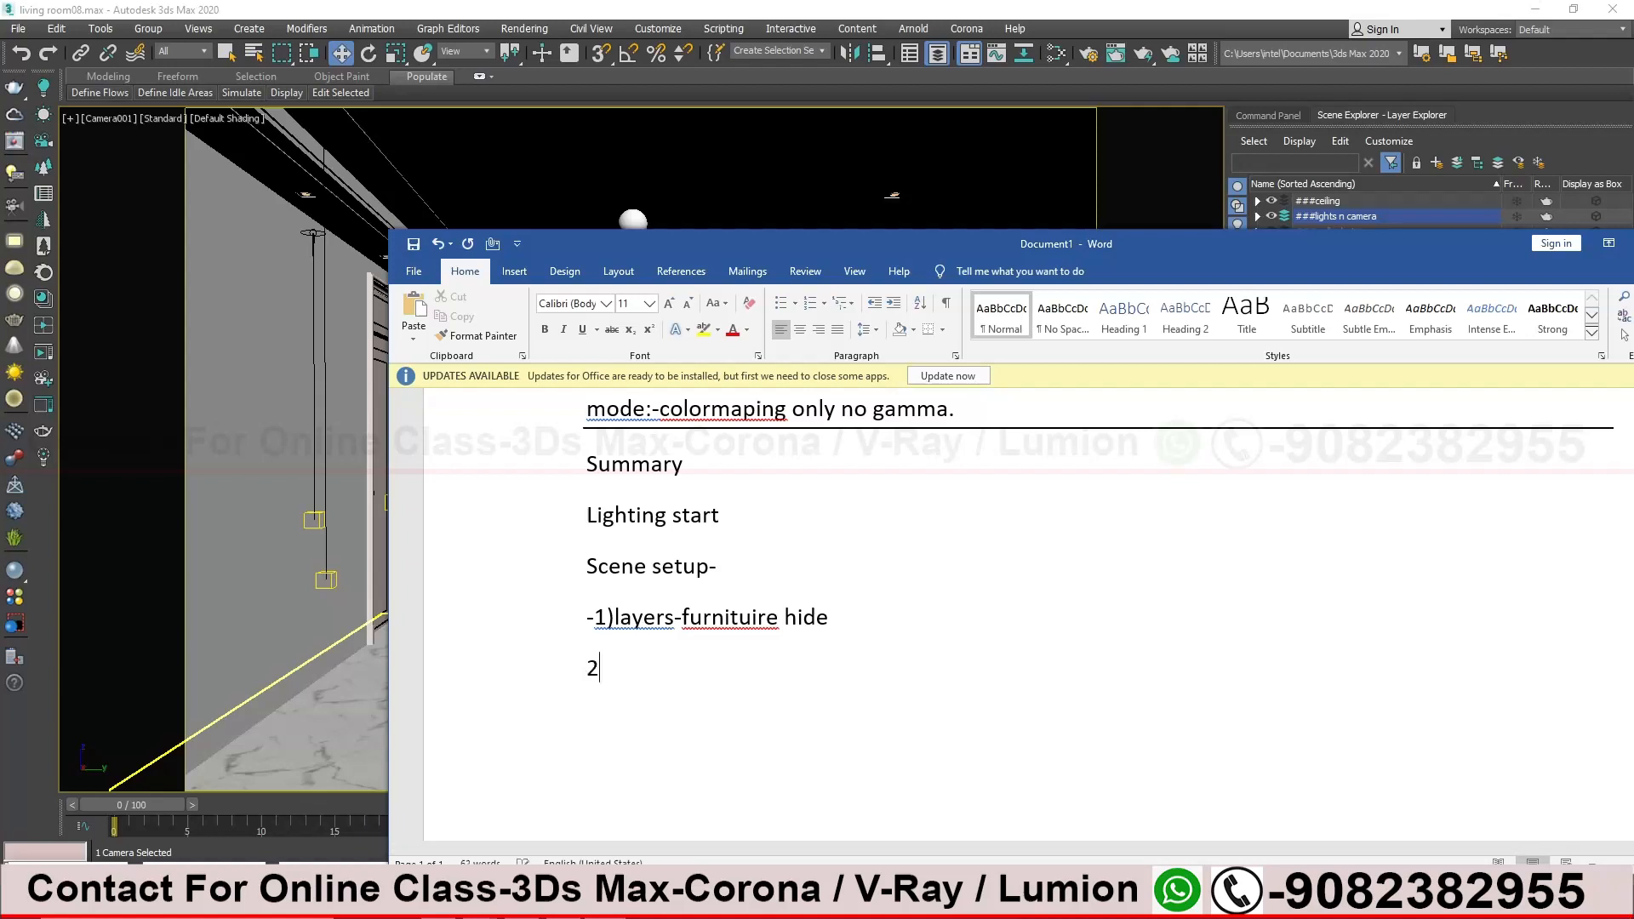
{"action": "type", "text": ") environment"}
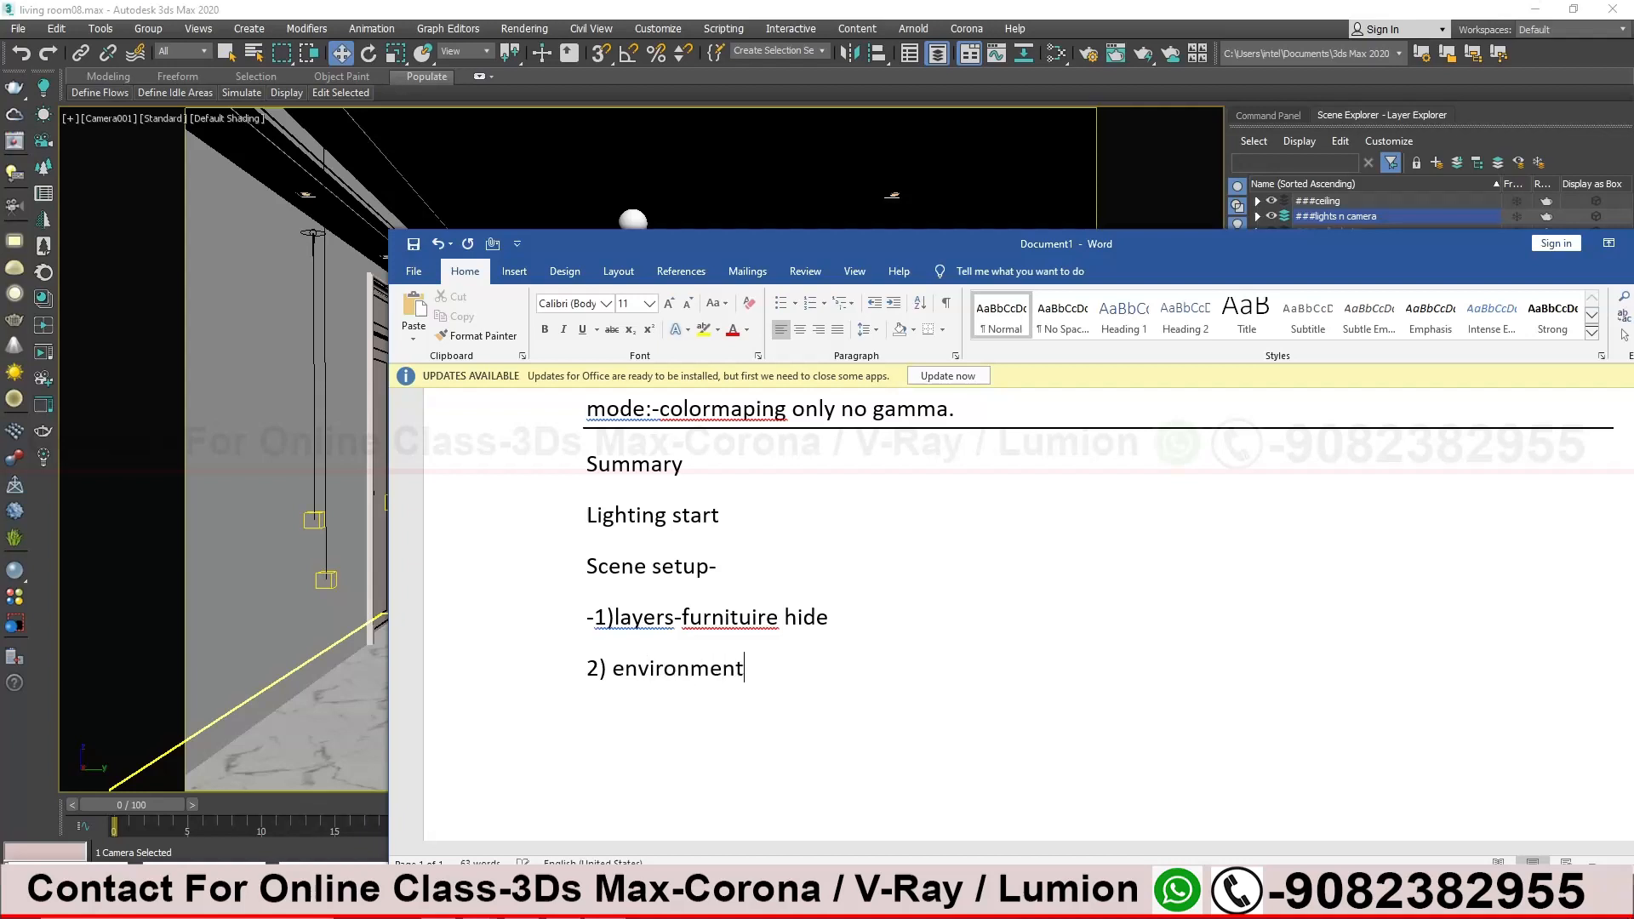
{"action": "type", "text": " light and vray dome light"}
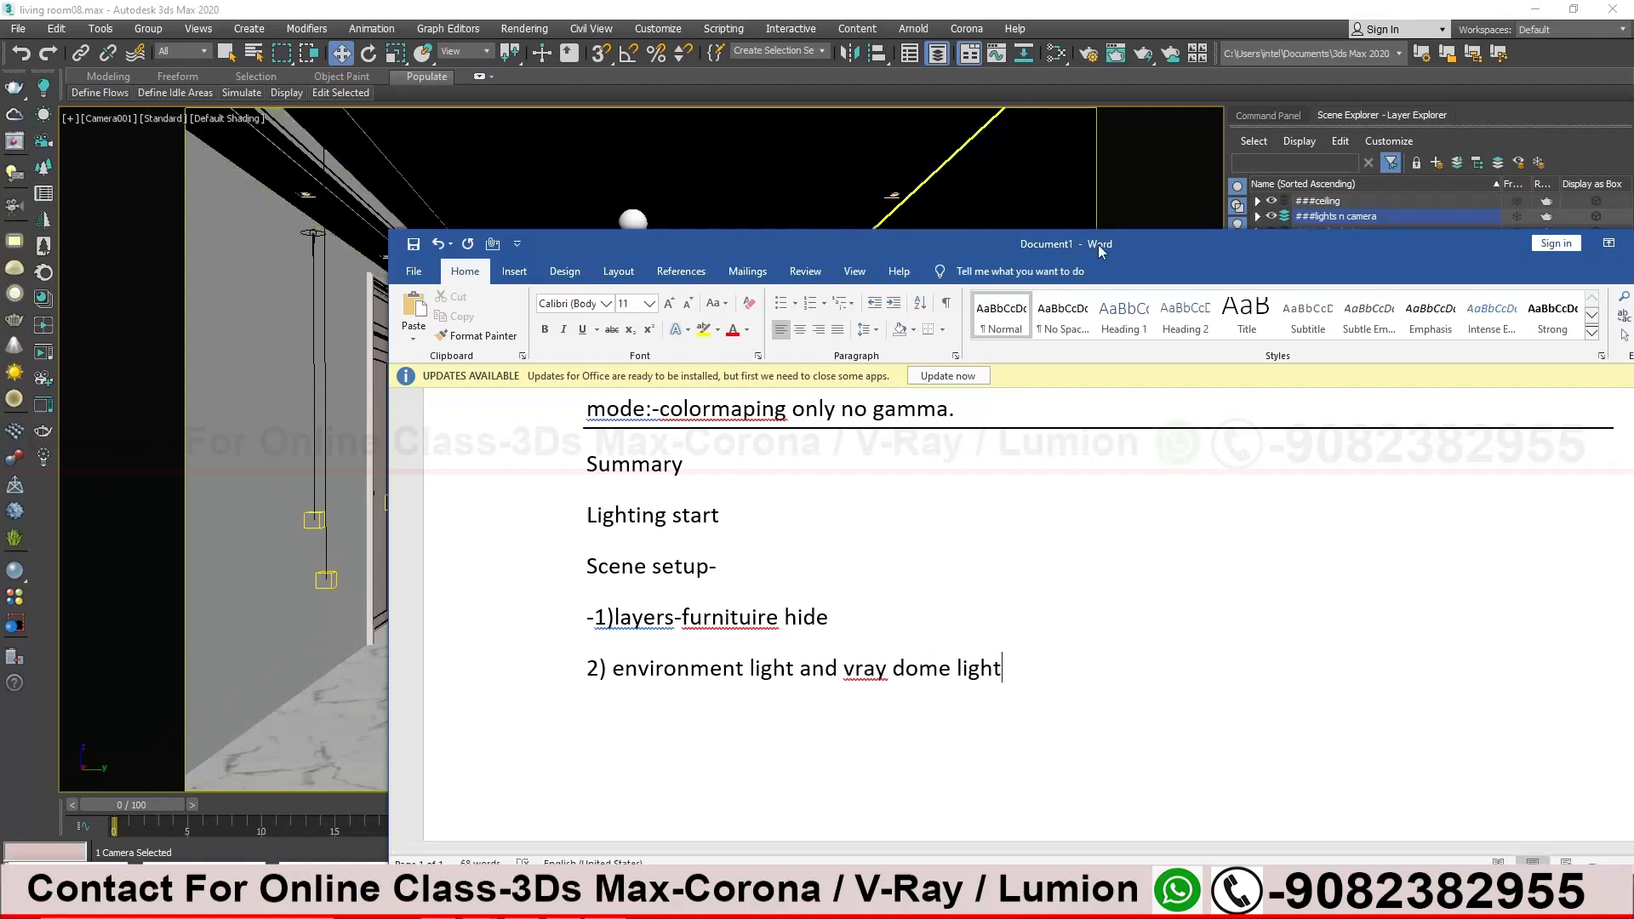
Switch to 3ds Max and open the Environment and Effects dialog, placing it clear of the room's back window
{"action": "left_click_drag", "start_coordinate": [1148, 248], "coordinate": [1168, 353]}
{"action": "left_click", "coordinate": [813, 5]}
{"action": "left_click", "coordinate": [523, 30]}
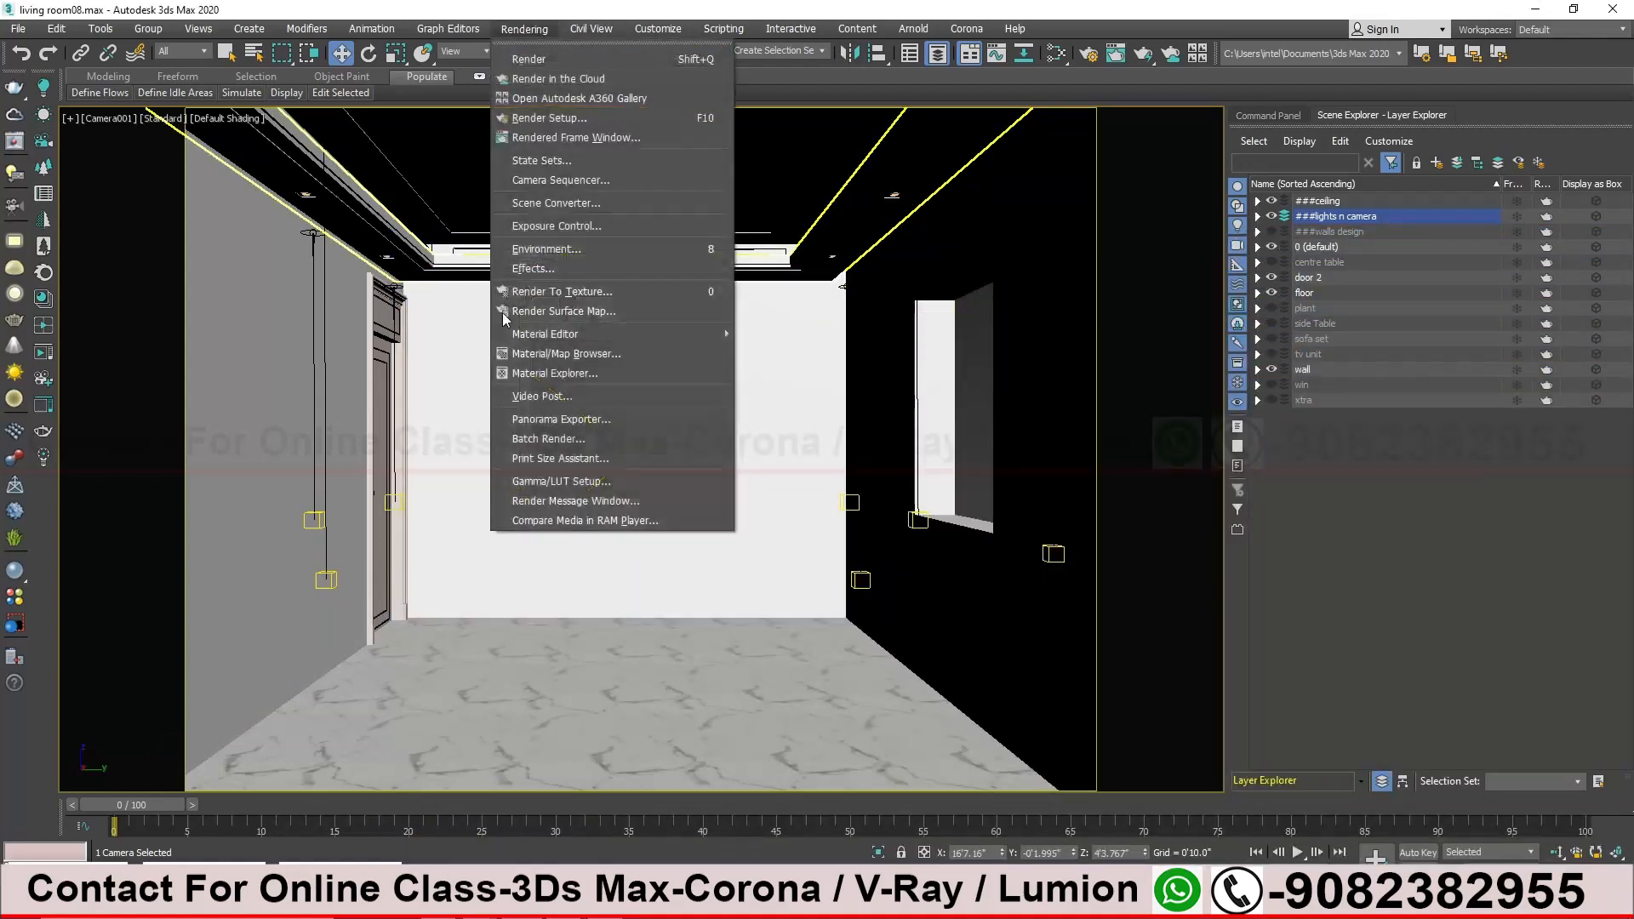
{"action": "left_click", "coordinate": [585, 248]}
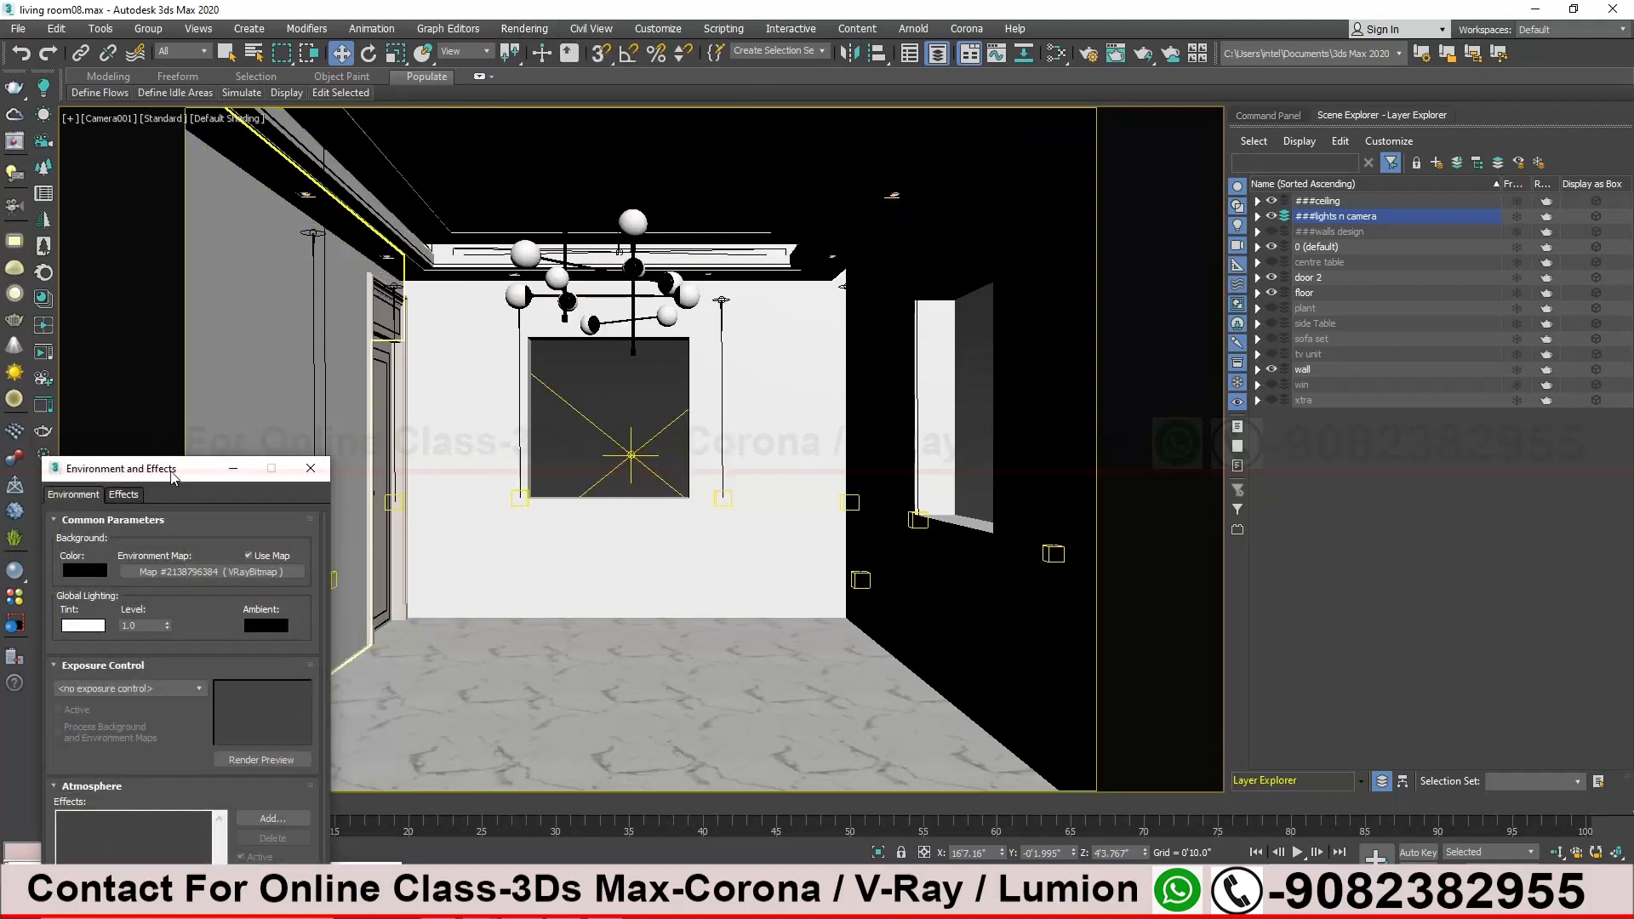
{"action": "left_click_drag", "start_coordinate": [153, 460], "coordinate": [1119, 282]}
Show the perspective view, select the dome light outside the room and display its VRayLight parameters beside the environment settings
{"action": "middle_click", "coordinate": [638, 415]}
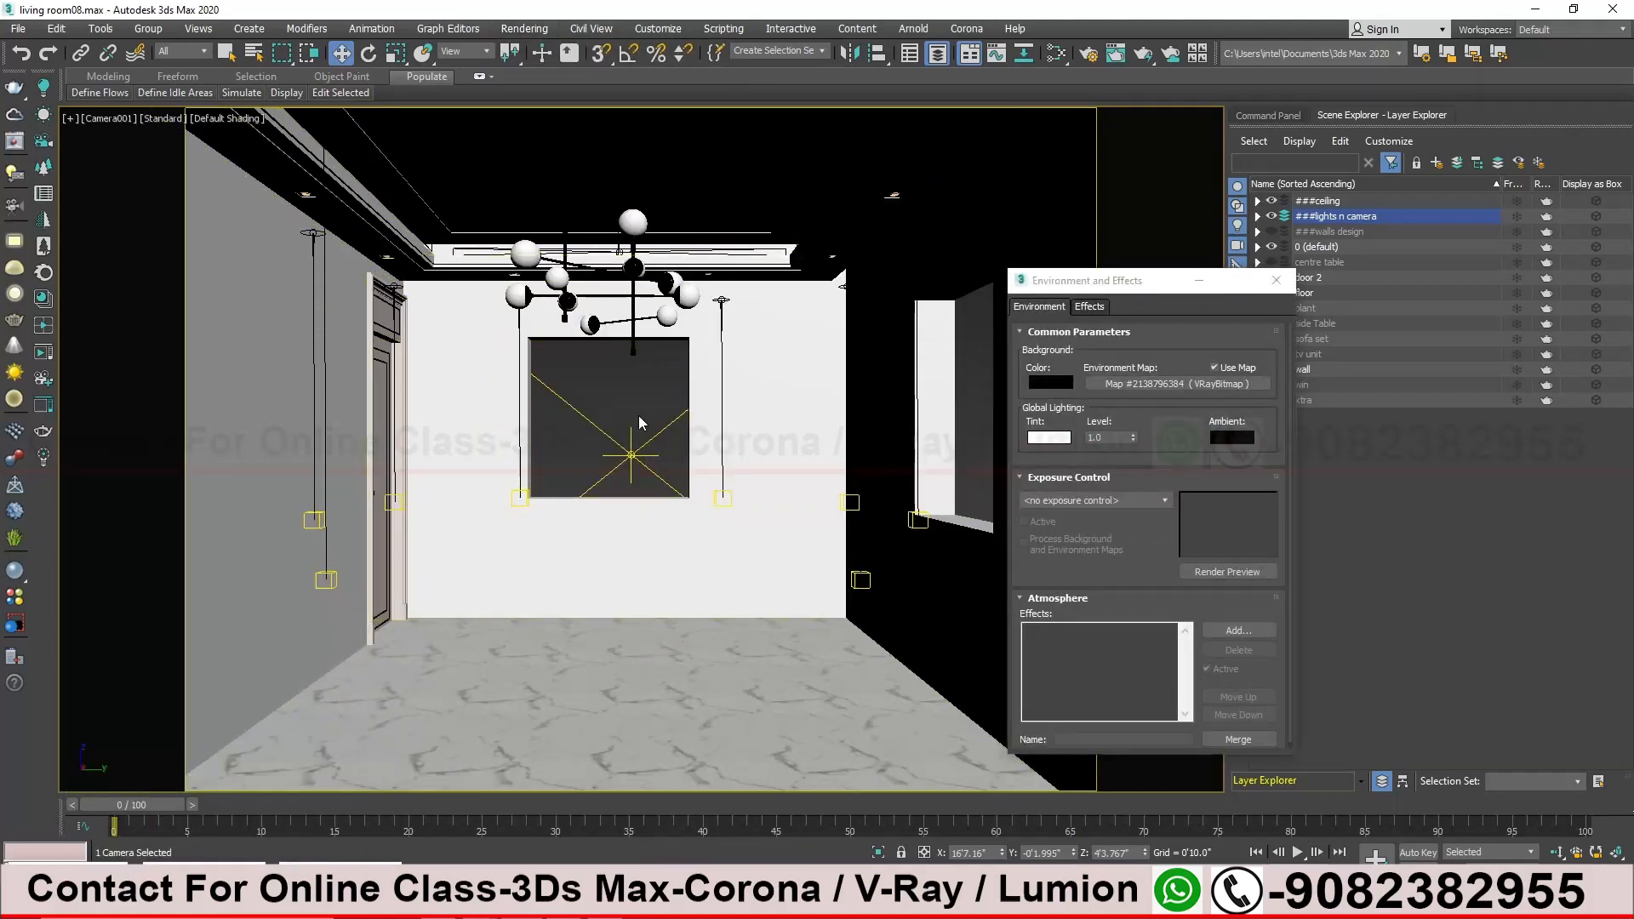
{"action": "key", "text": "alt+w"}
{"action": "middle_click", "coordinate": [578, 315]}
{"action": "key", "text": "alt+w"}
{"action": "middle_click_drag", "start_coordinate": [503, 361], "coordinate": [715, 485], "text": "alt"}
{"action": "left_click", "coordinate": [397, 383]}
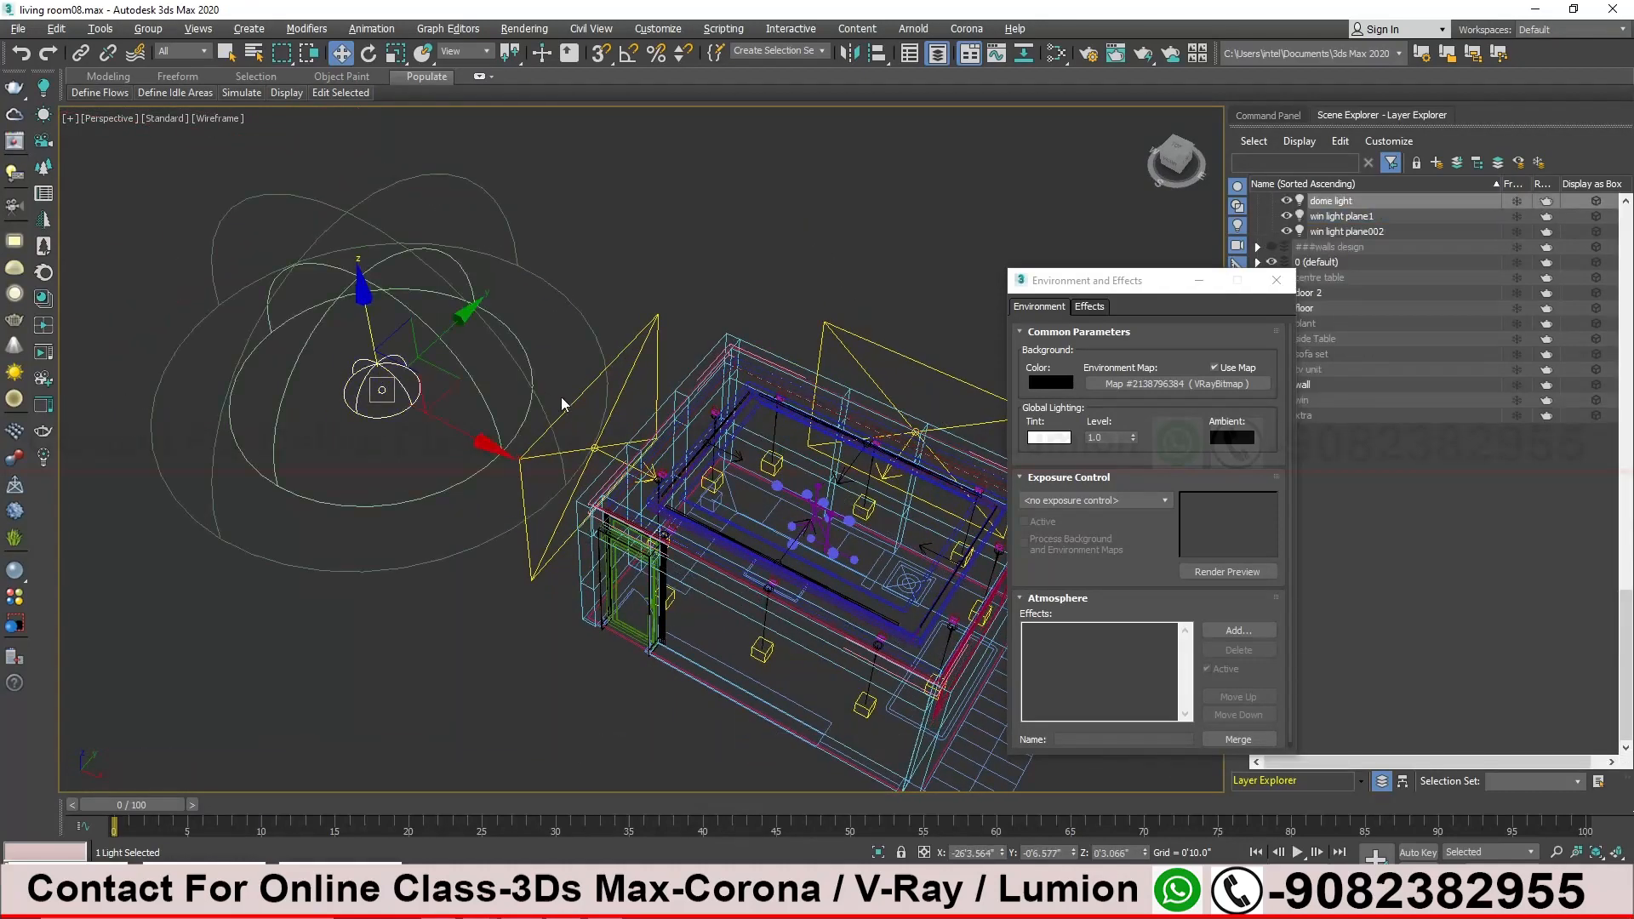
{"action": "left_click_drag", "start_coordinate": [1080, 281], "coordinate": [839, 251]}
{"action": "left_click", "coordinate": [1268, 115]}
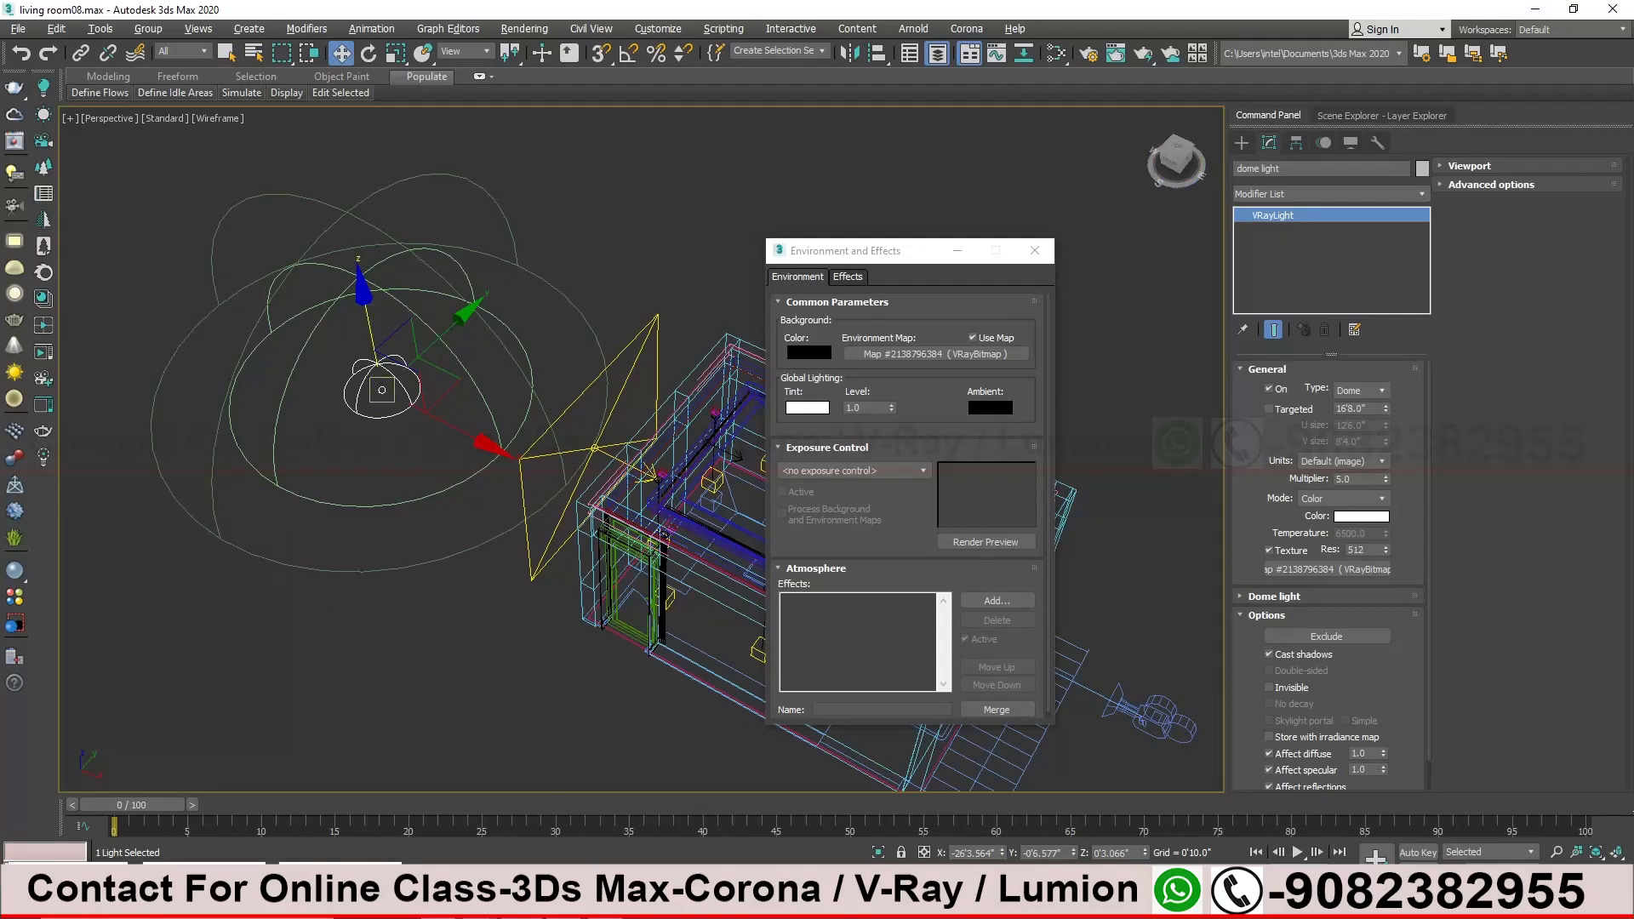
Return to the Word notes and add the line "Used HDRI map for lighting-vray dome light and environment." below item 2)
{"action": "key", "text": "alt+Tab"}
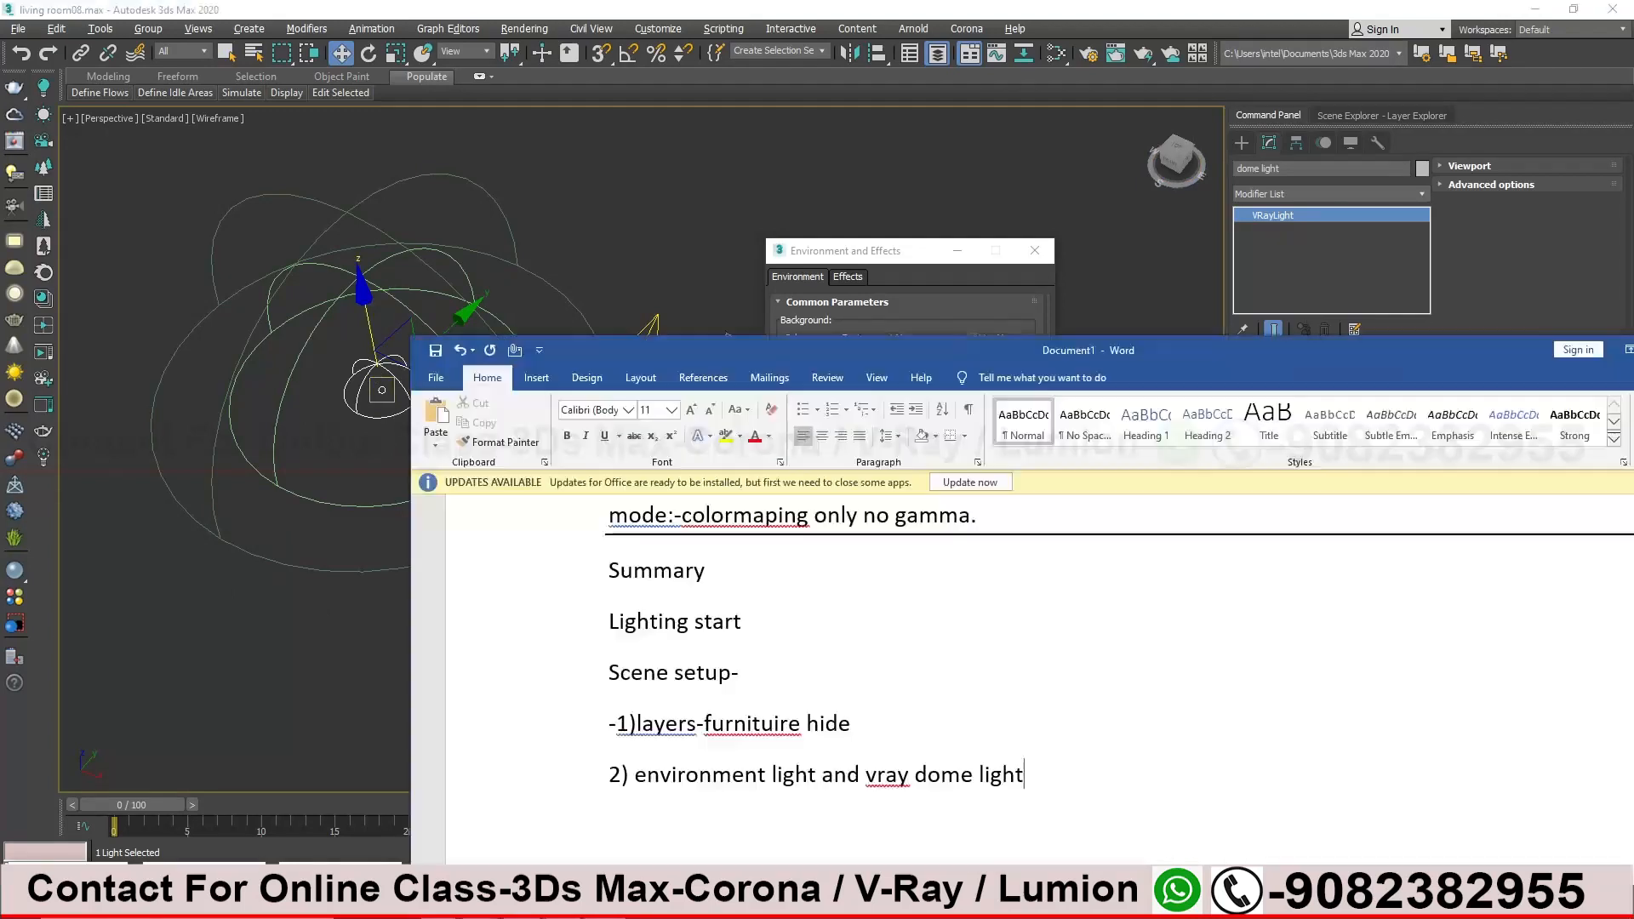
{"action": "left_click_drag", "start_coordinate": [893, 347], "coordinate": [965, 239]}
{"action": "key", "text": "Return"}
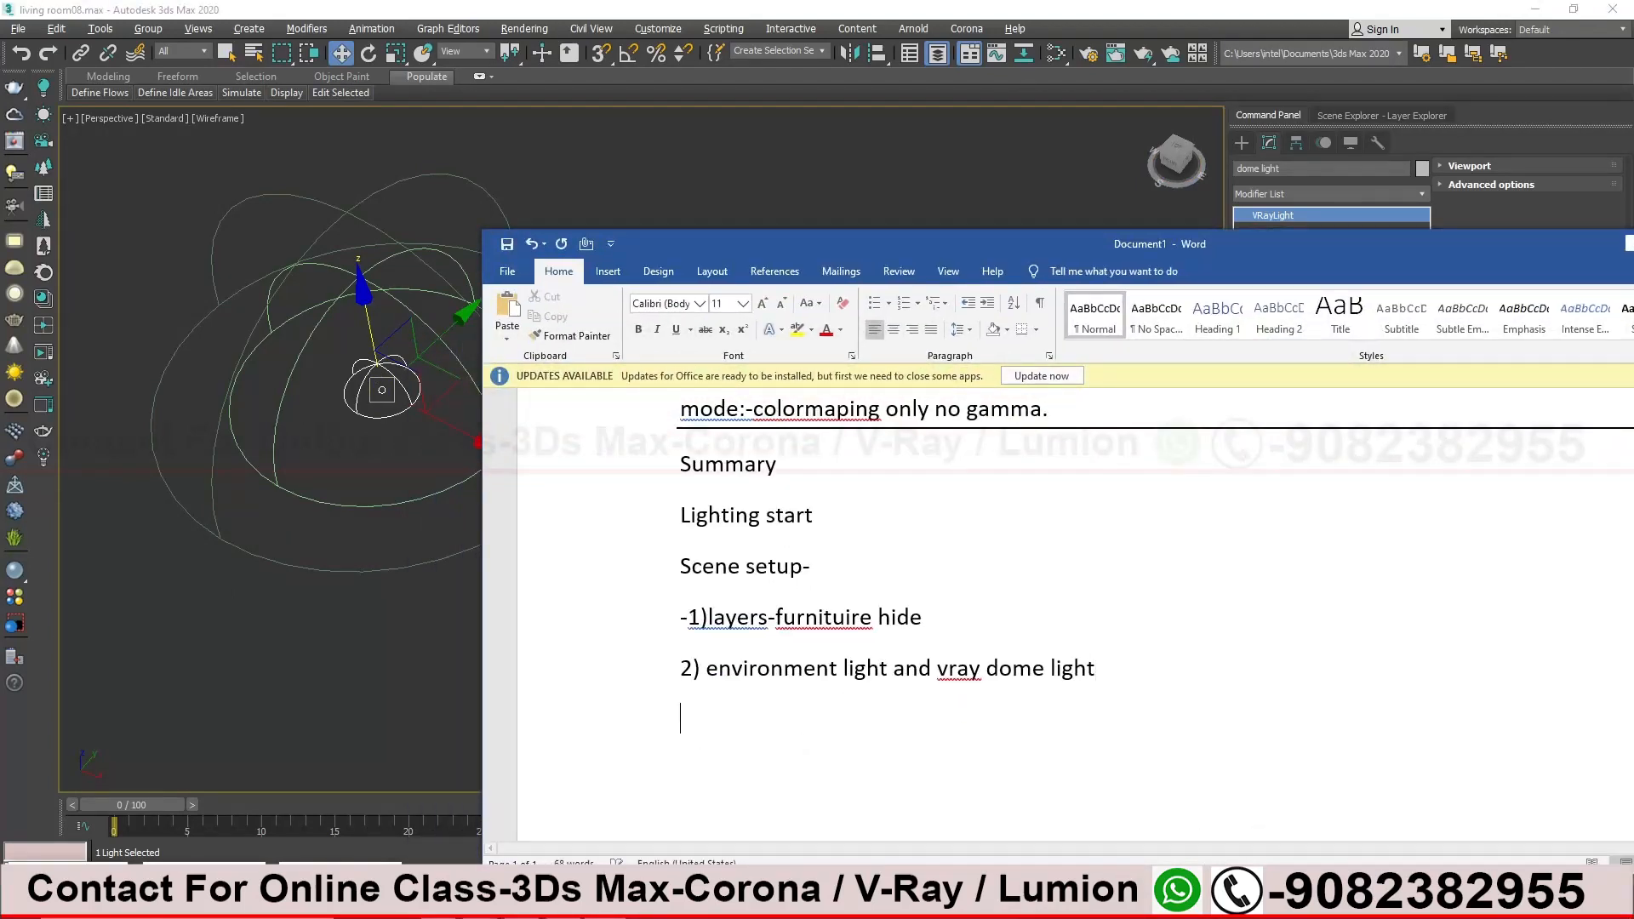
{"action": "type", "text": "used HDRI map for lighting"}
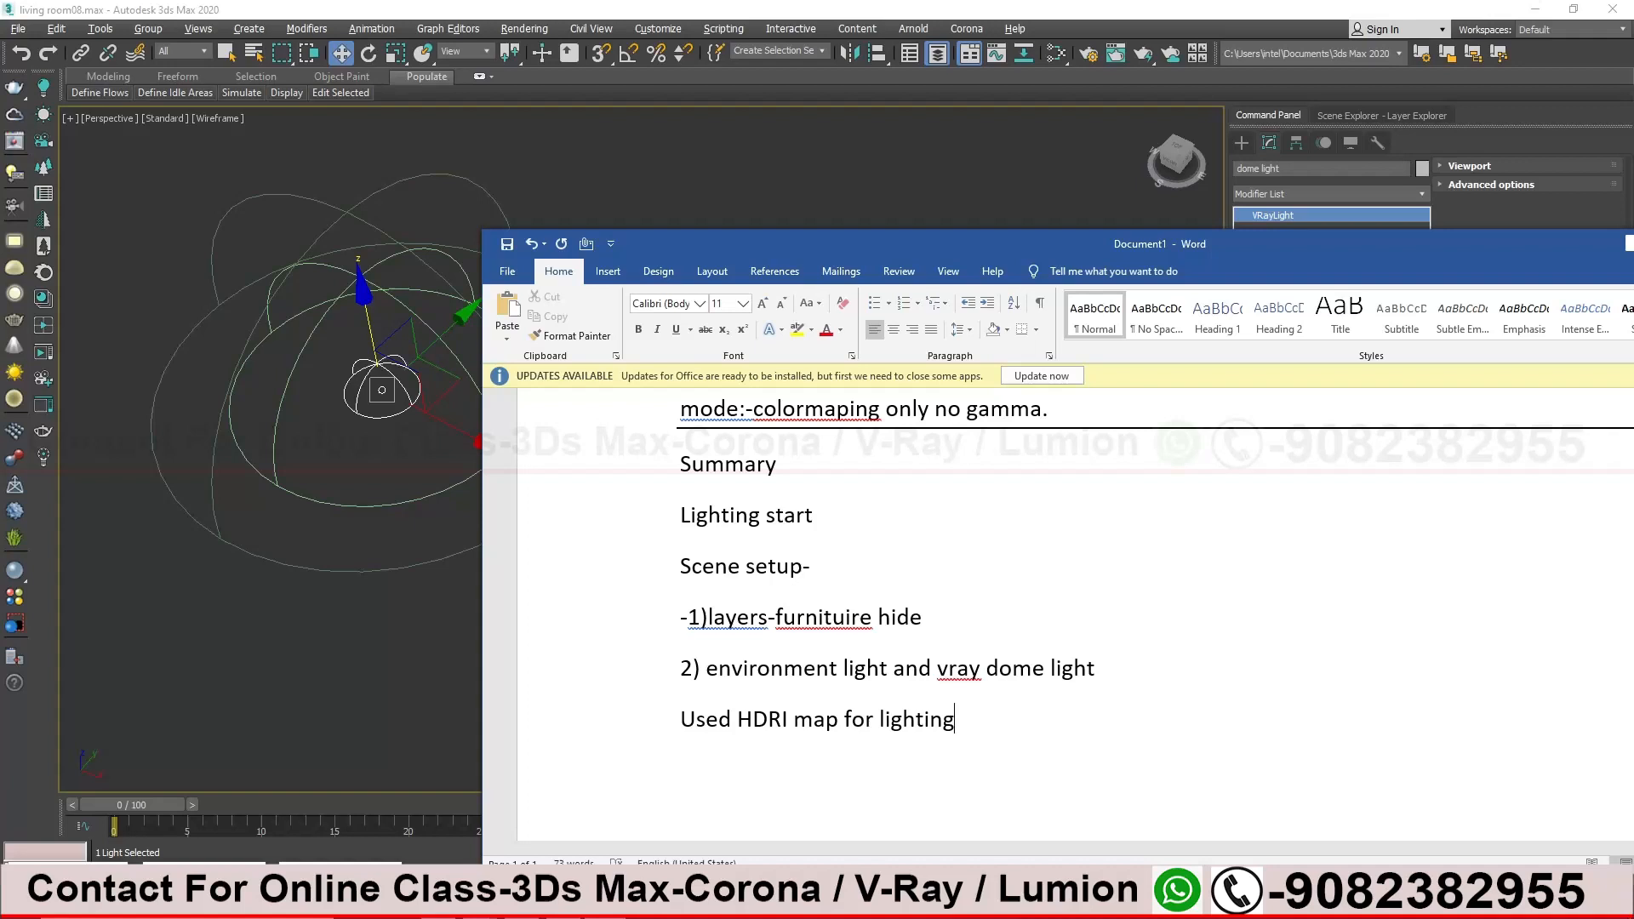
{"action": "type", "text": "-"}
{"action": "type", "text": "vray d"}
{"action": "type", "text": "ome"}
{"action": "type", "text": " light"}
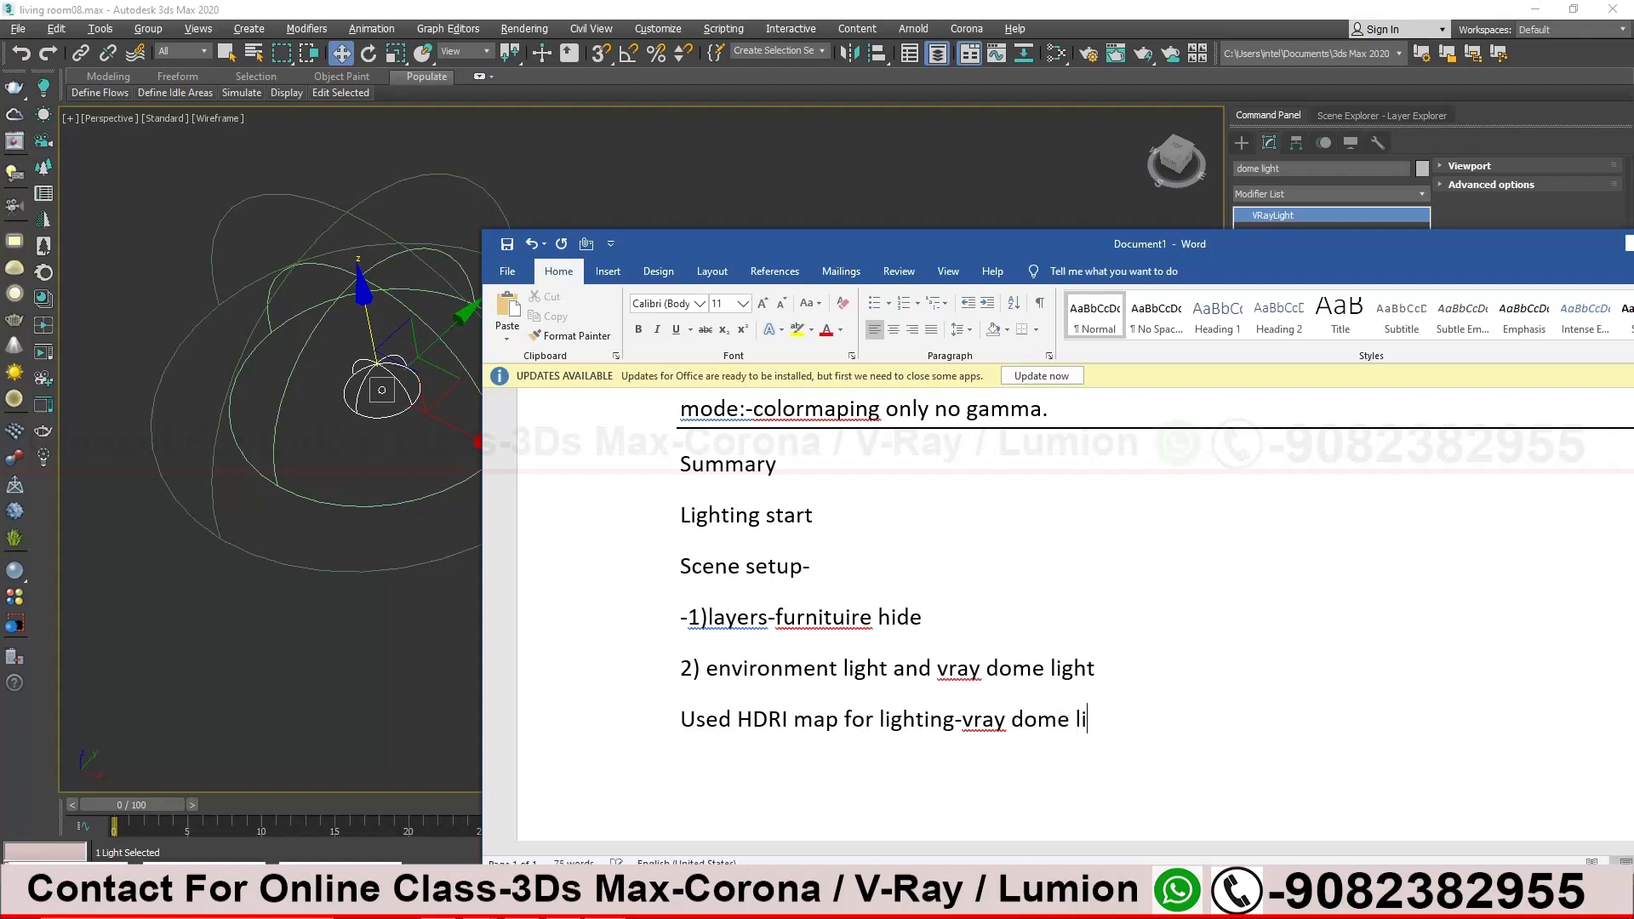
{"action": "type", "text": " and environment."}
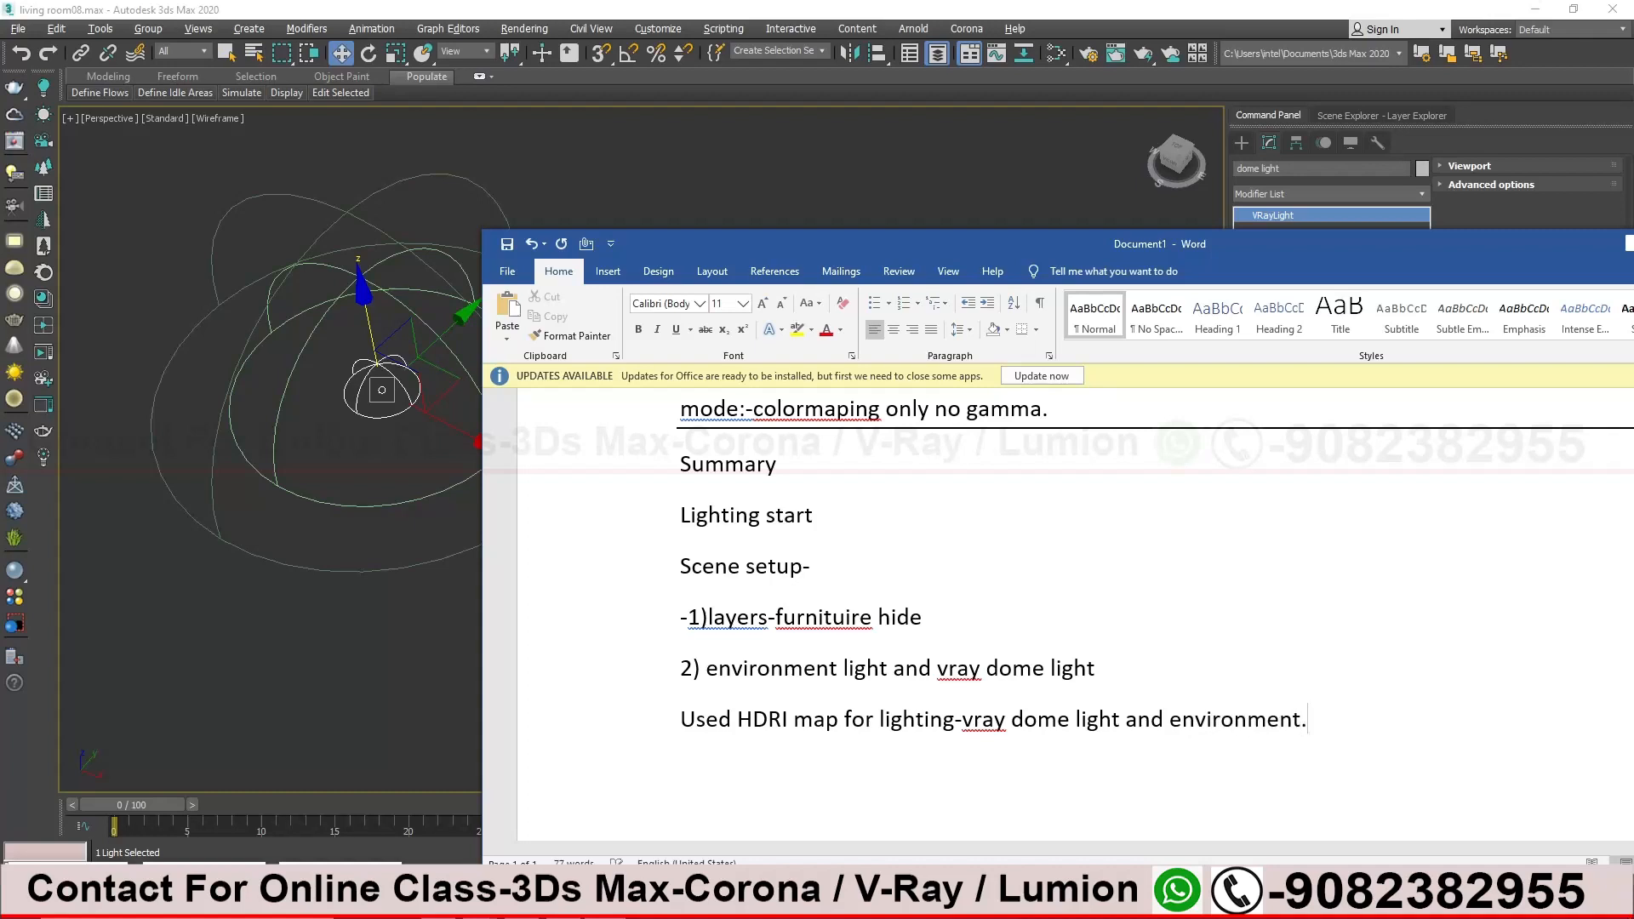
{"action": "key", "text": "Return"}
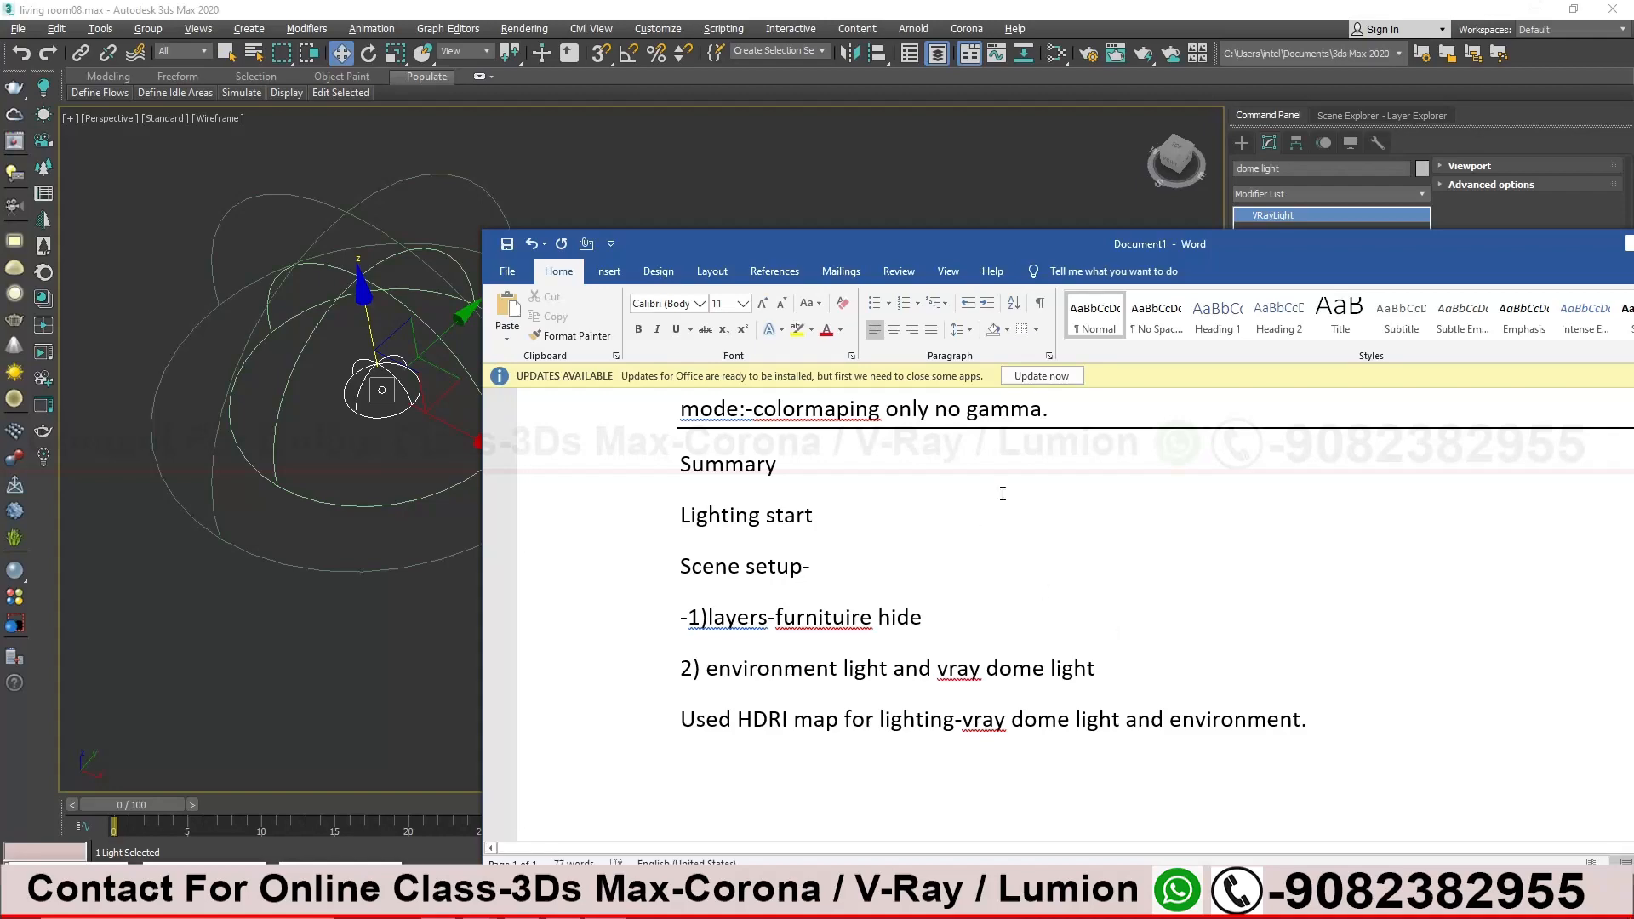
Switch to 3ds Max and reposition the Environment and Effects dialog to compare its map with the dome light's texture
{"action": "left_click_drag", "start_coordinate": [907, 248], "coordinate": [751, 314]}
{"action": "left_click", "coordinate": [884, 249]}
{"action": "left_click_drag", "start_coordinate": [885, 248], "coordinate": [895, 183]}
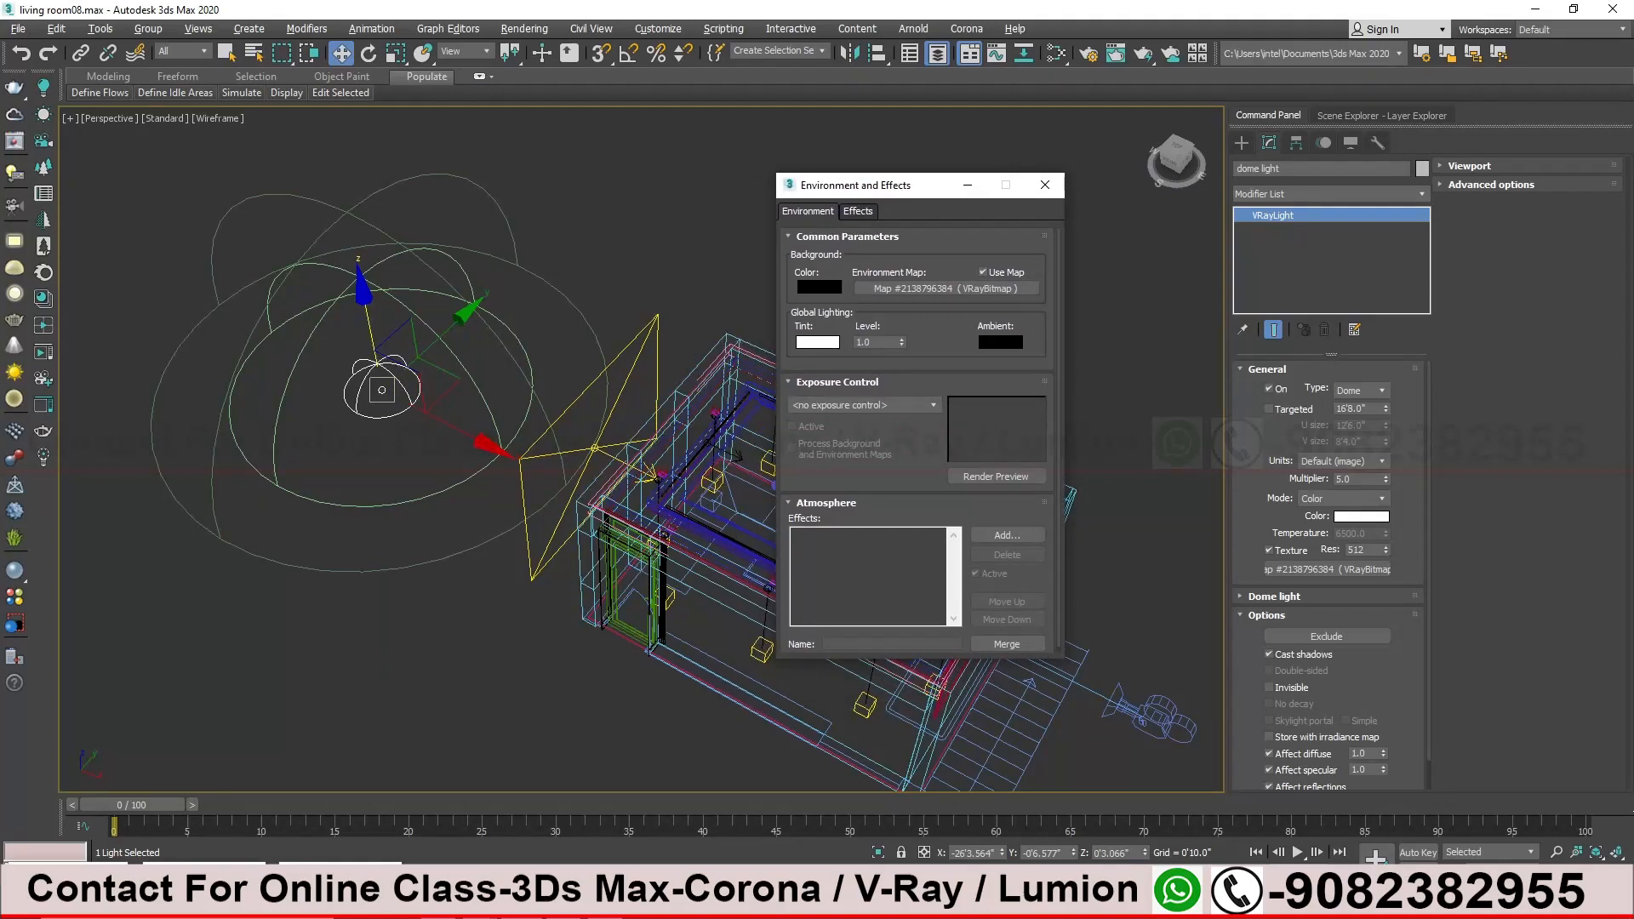
Switch to the Word notes and add the line "Basic render setting- for fast render." below the HDRI line
{"action": "left_click", "coordinate": [599, 902]}
{"action": "left_click_drag", "start_coordinate": [847, 328], "coordinate": [932, 36]}
{"action": "left_click", "coordinate": [1238, 588]}
{"action": "type", "text": "basic render setting- "}
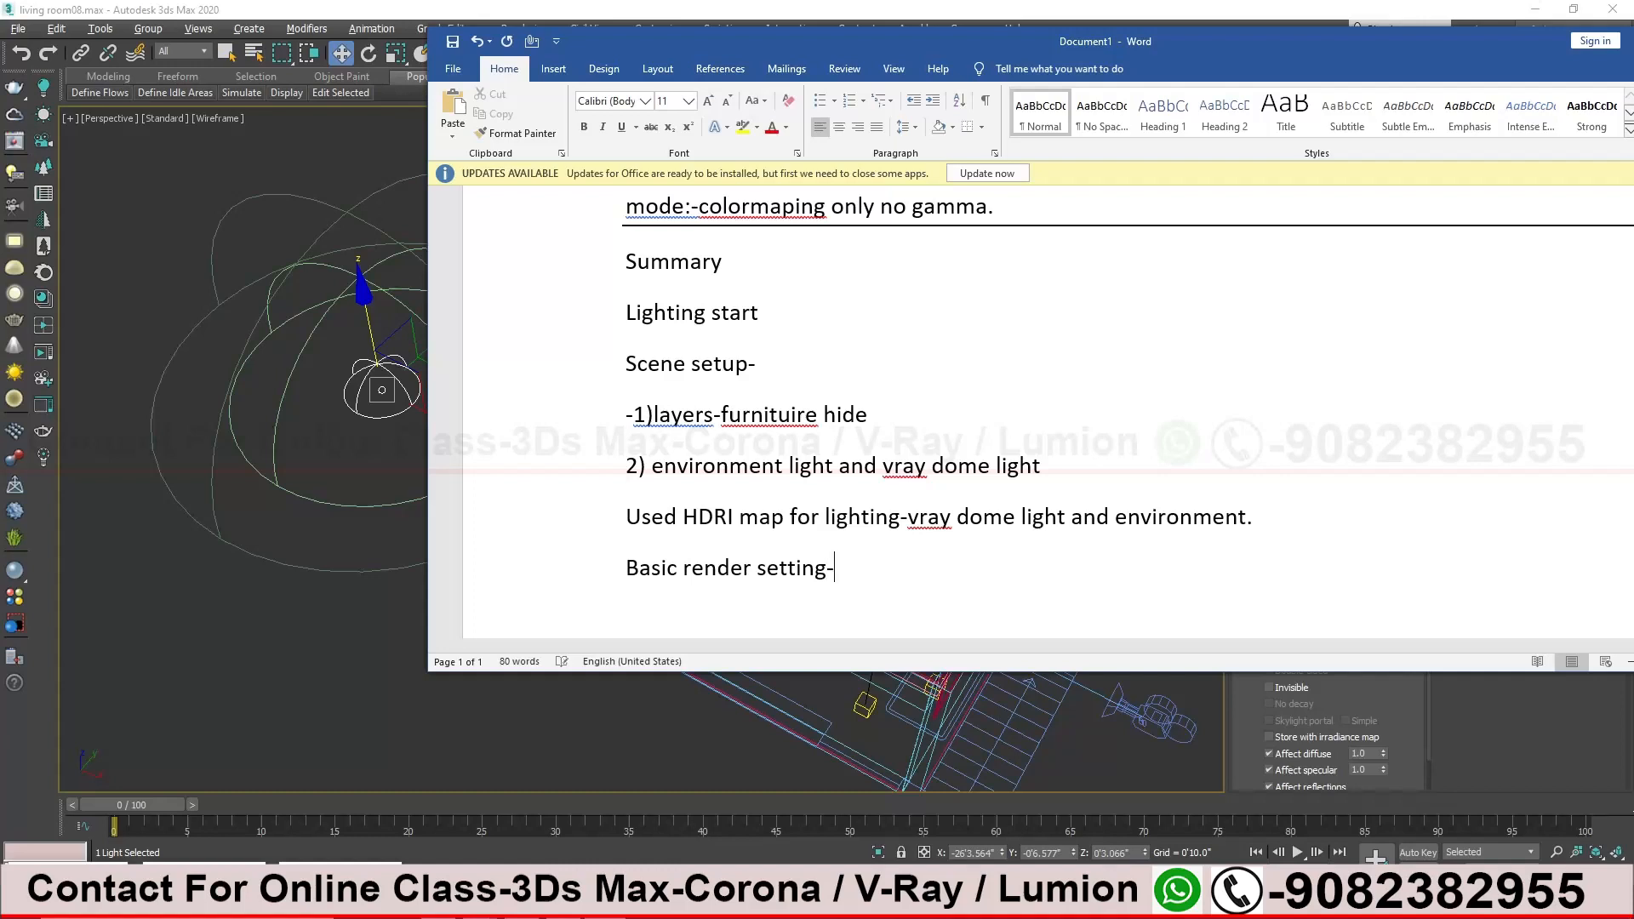
{"action": "type", "text": "for fast render"}
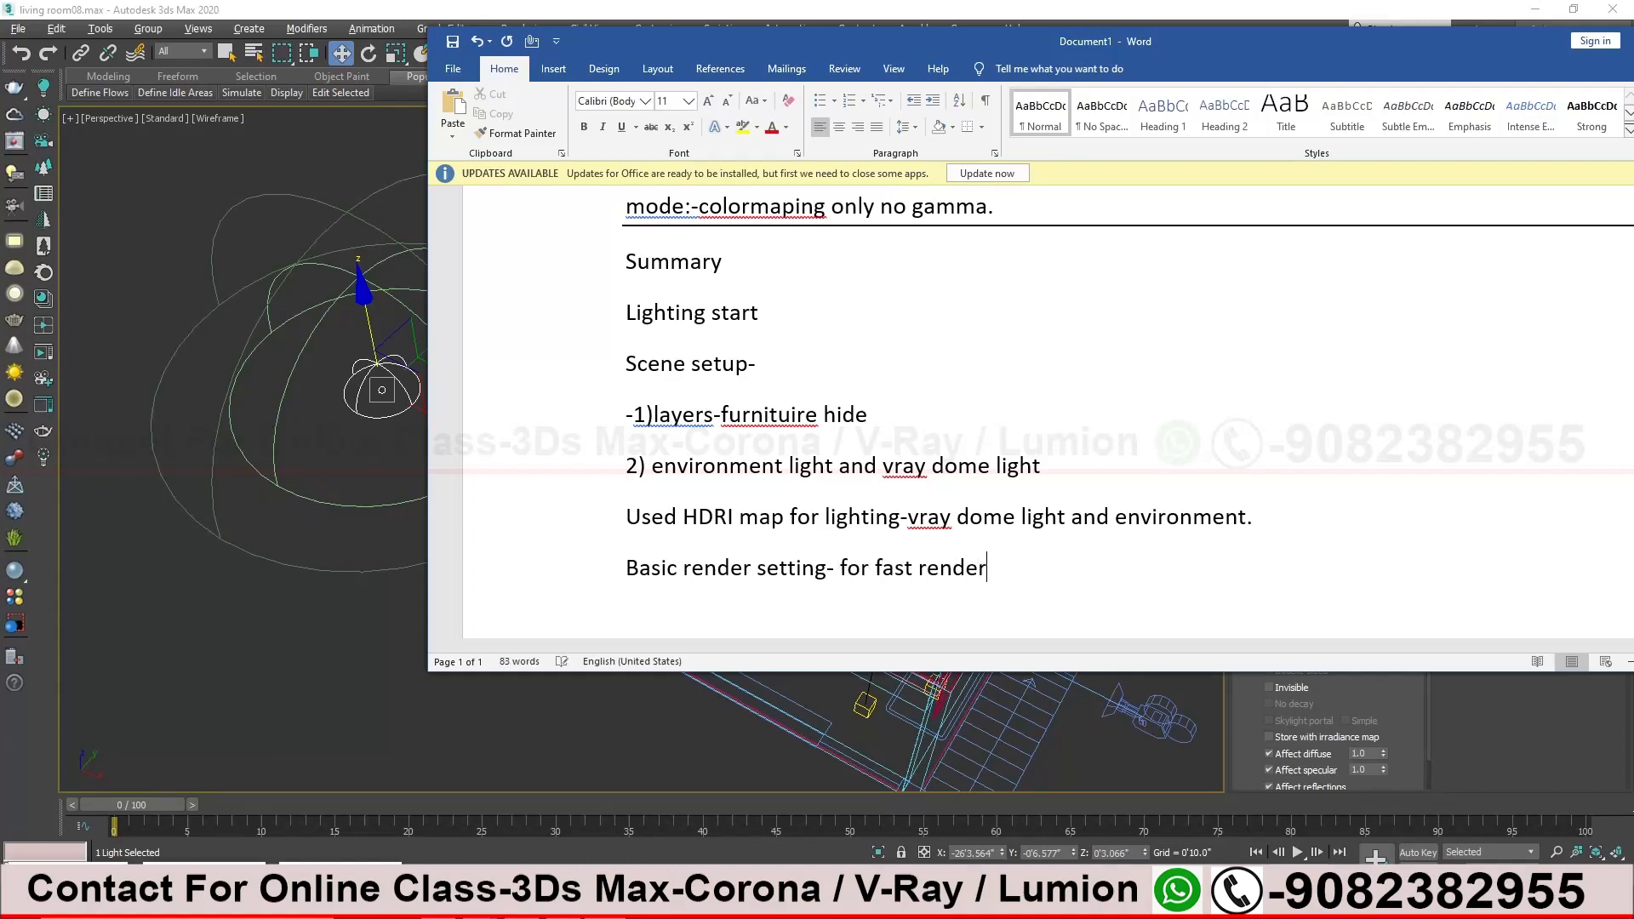
{"action": "type", "text": "."}
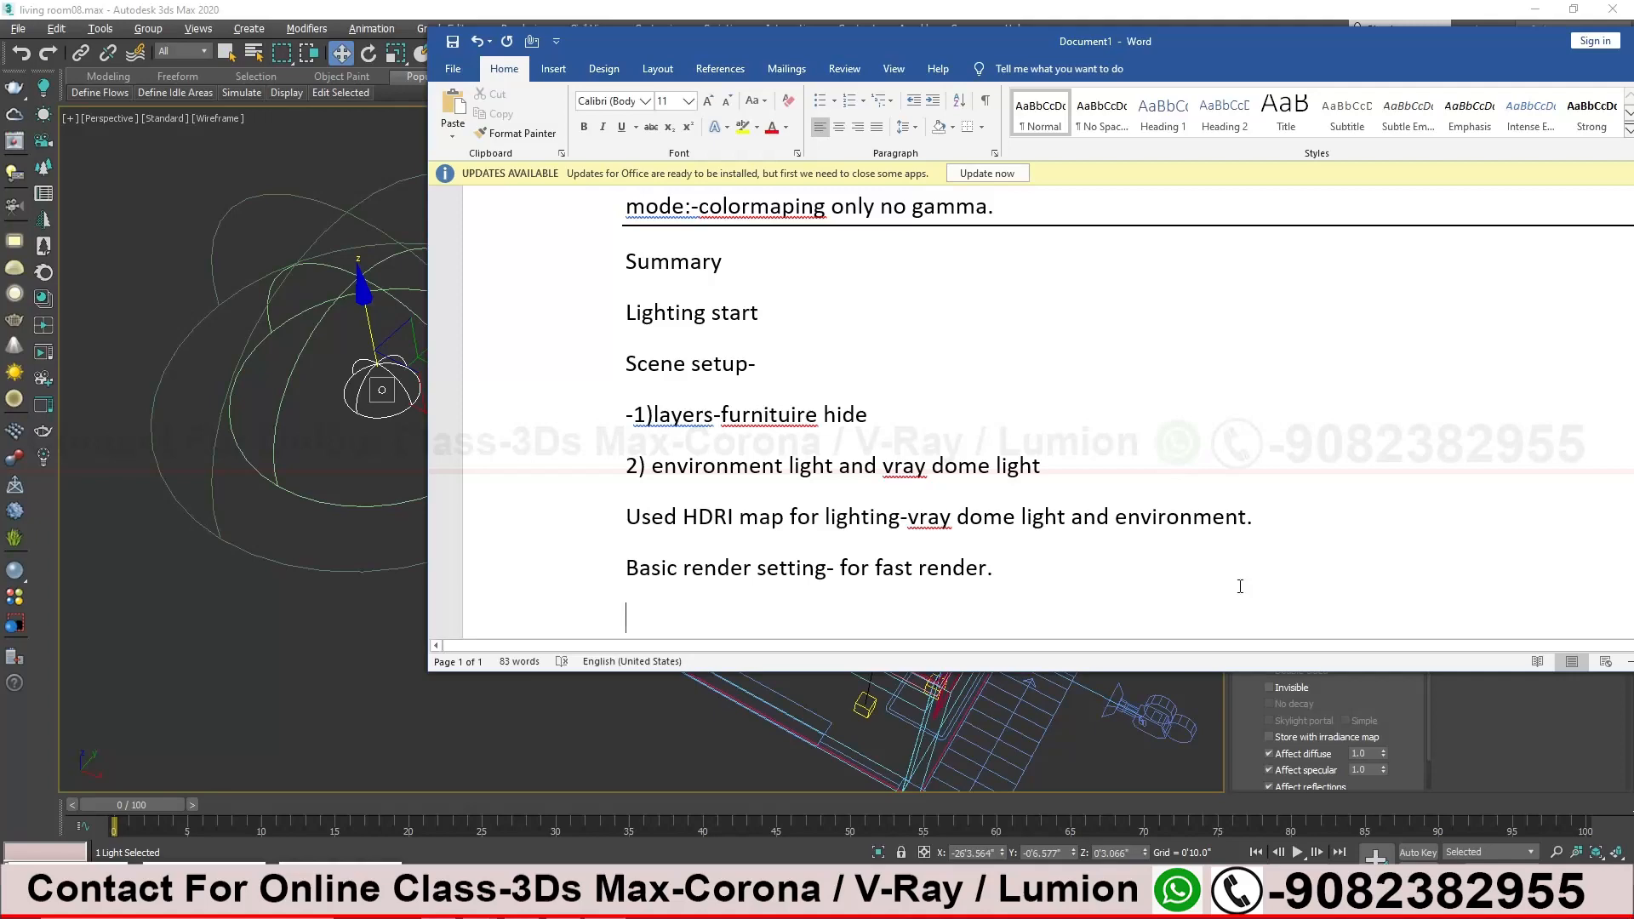
Switch to 3ds Max, close Environment and Effects, and open Render Setup at the V-Ray global switches with the material override
{"action": "left_click_drag", "start_coordinate": [1311, 53], "coordinate": [1148, 511]}
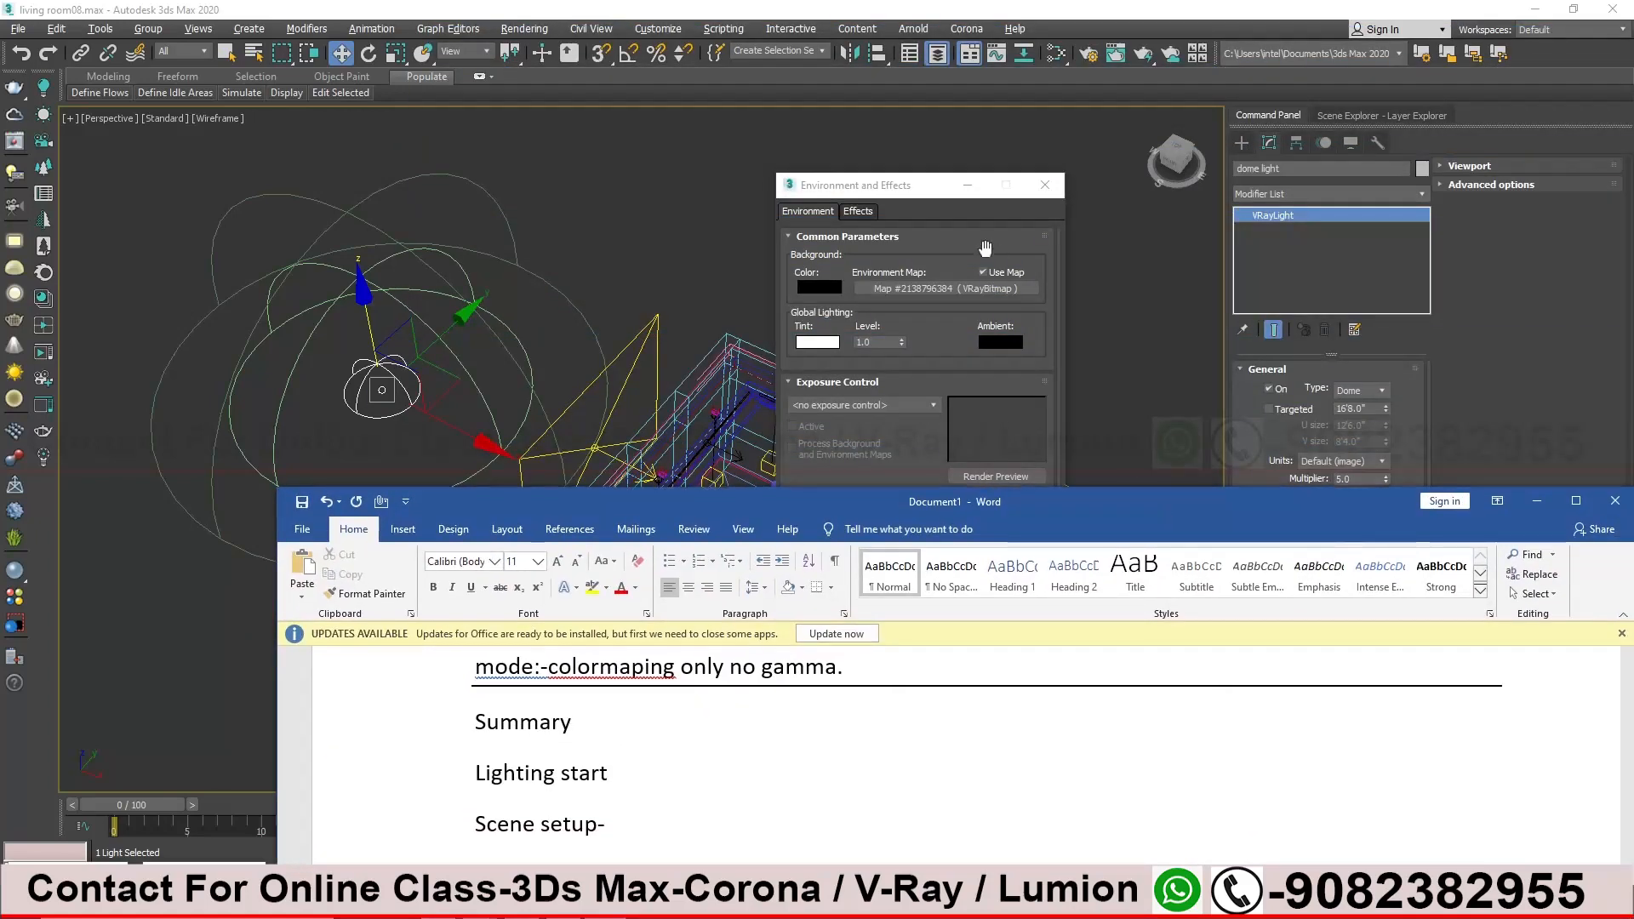
{"action": "left_click", "coordinate": [1042, 180]}
{"action": "left_click", "coordinate": [1088, 53]}
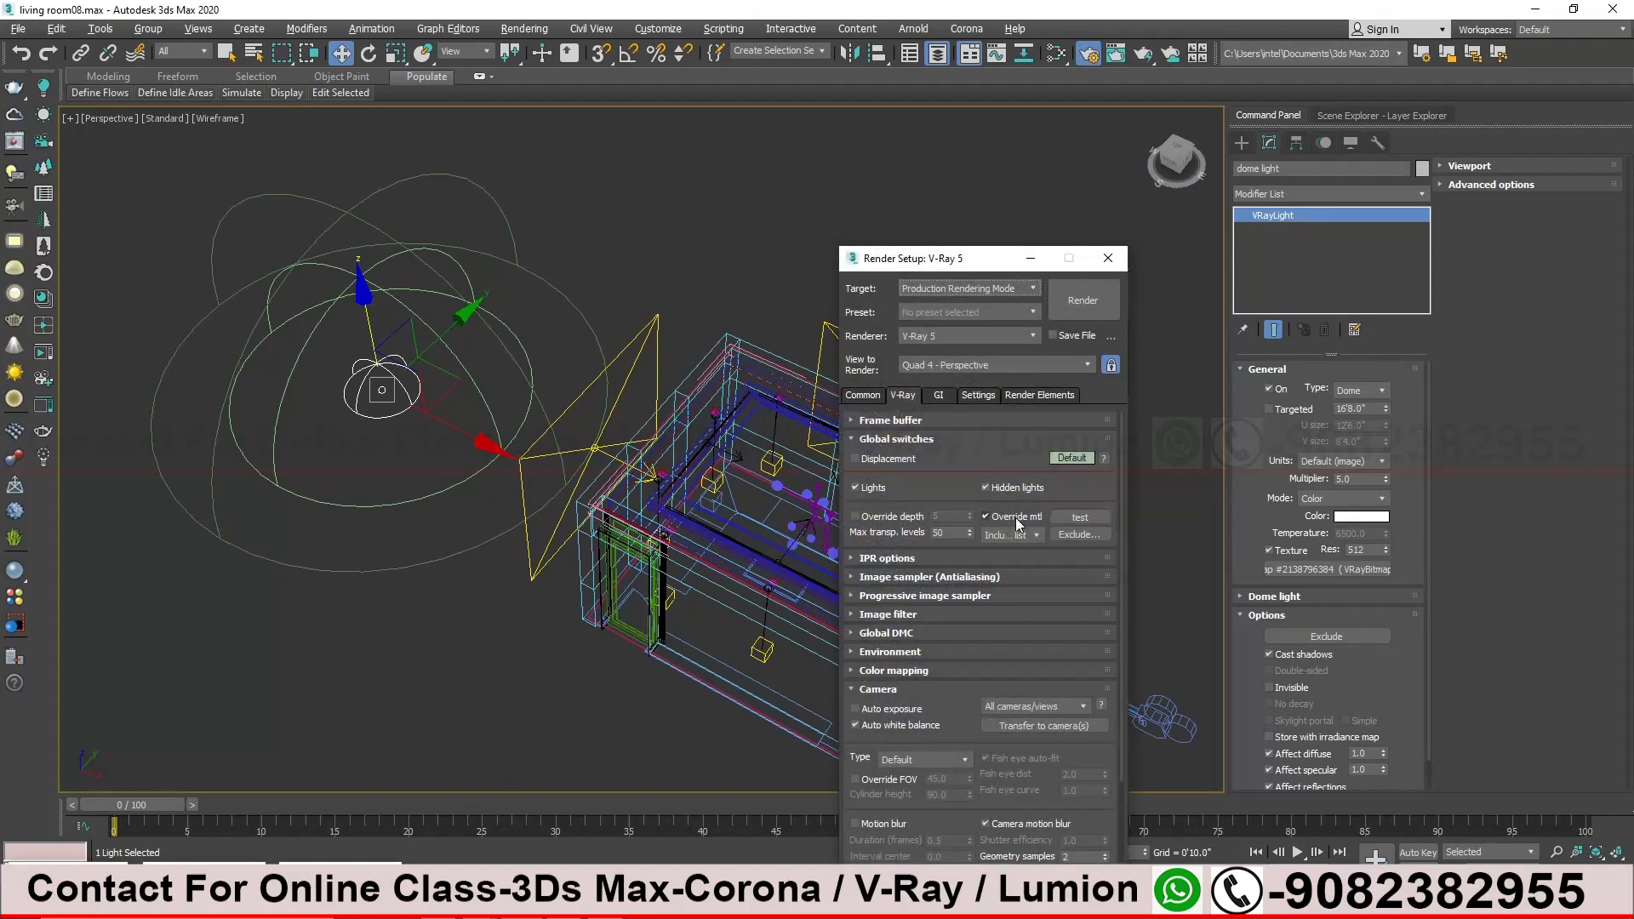
Return to the Word notes and start item 3) on a new line below the basic render setting line
{"action": "key", "text": "alt+Tab"}
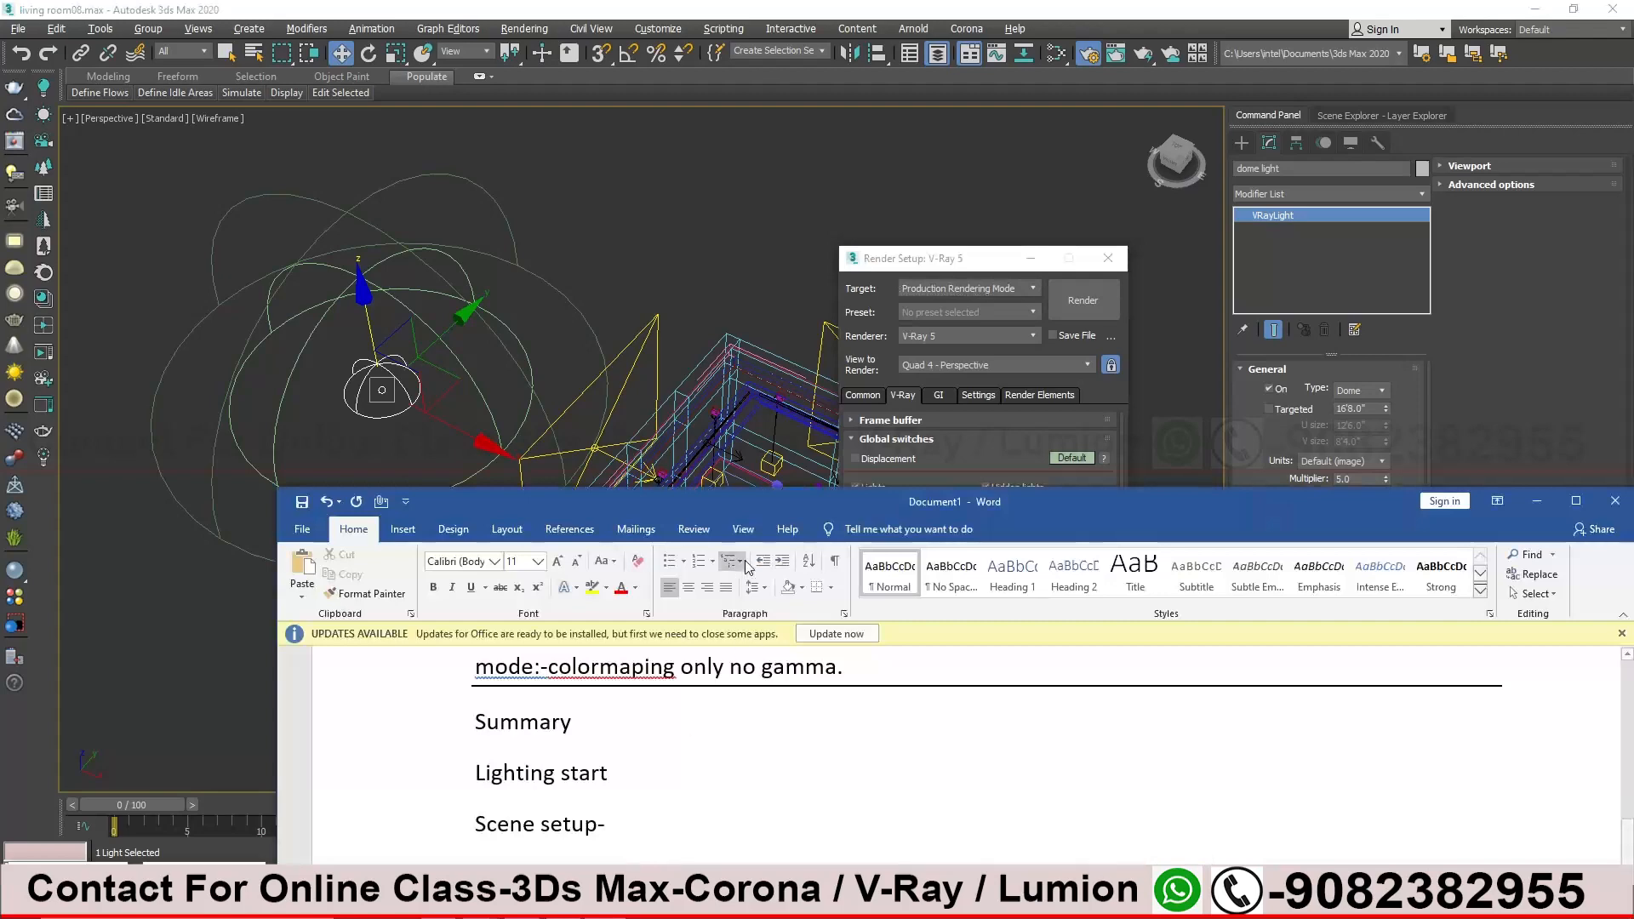
{"action": "left_click_drag", "start_coordinate": [743, 498], "coordinate": [821, 132]}
{"action": "left_click", "coordinate": [941, 668]}
{"action": "scroll", "coordinate": [945, 674], "scroll_direction": "down", "scroll_amount": 3}
{"action": "type", "text": "3)"}
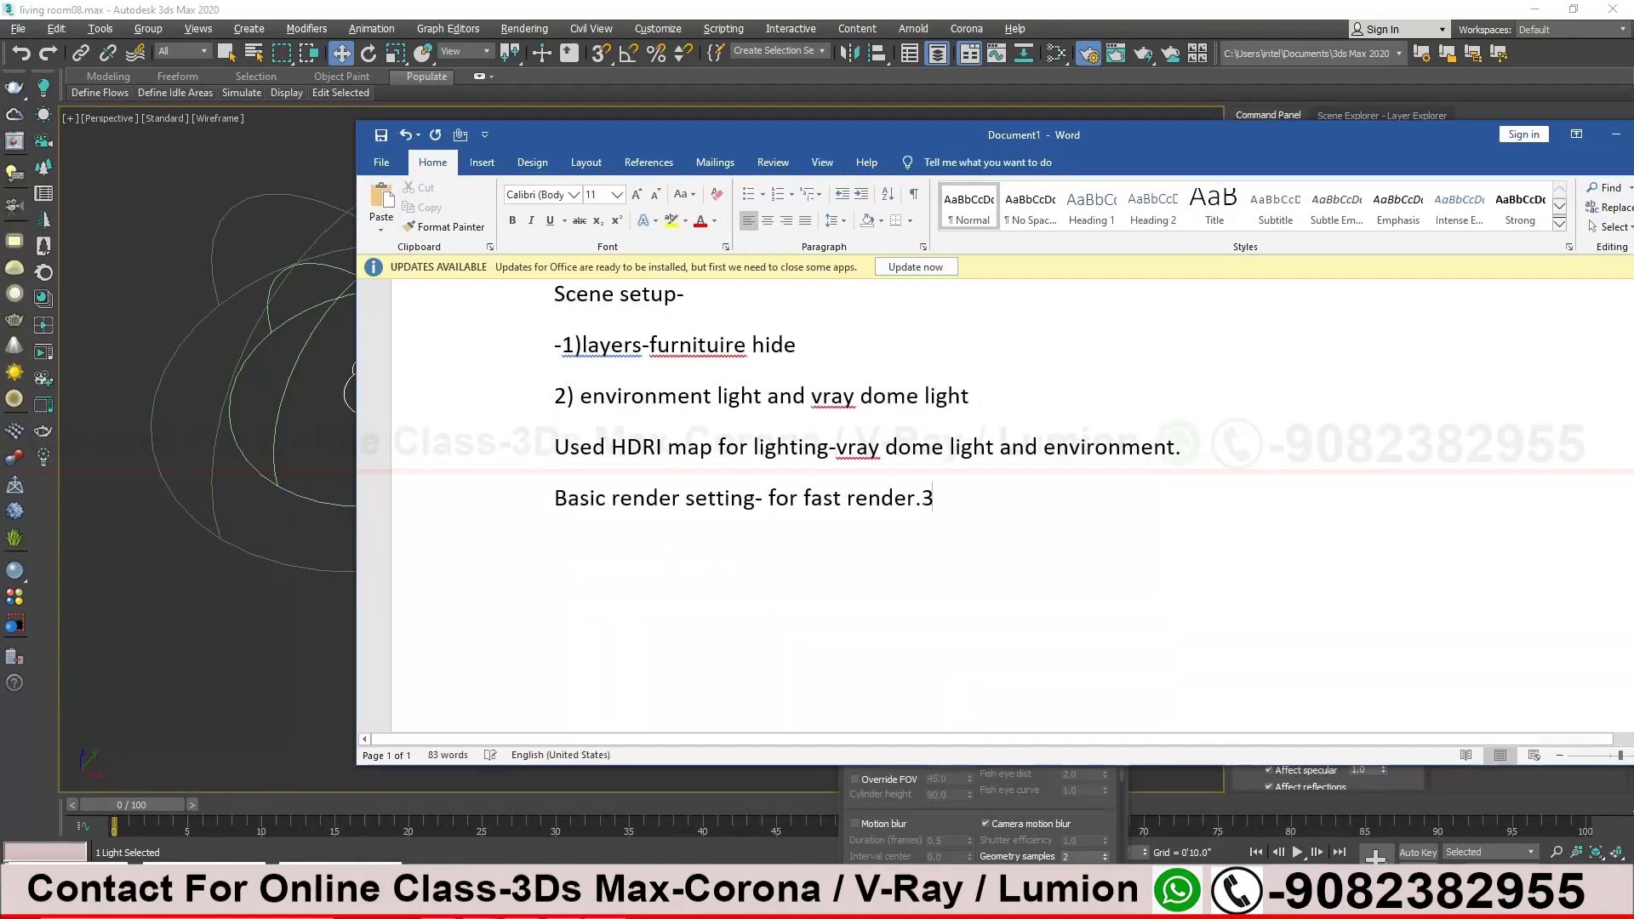
{"action": "key", "text": "Left"}
{"action": "key", "text": "Left"}
{"action": "key", "text": "Return"}
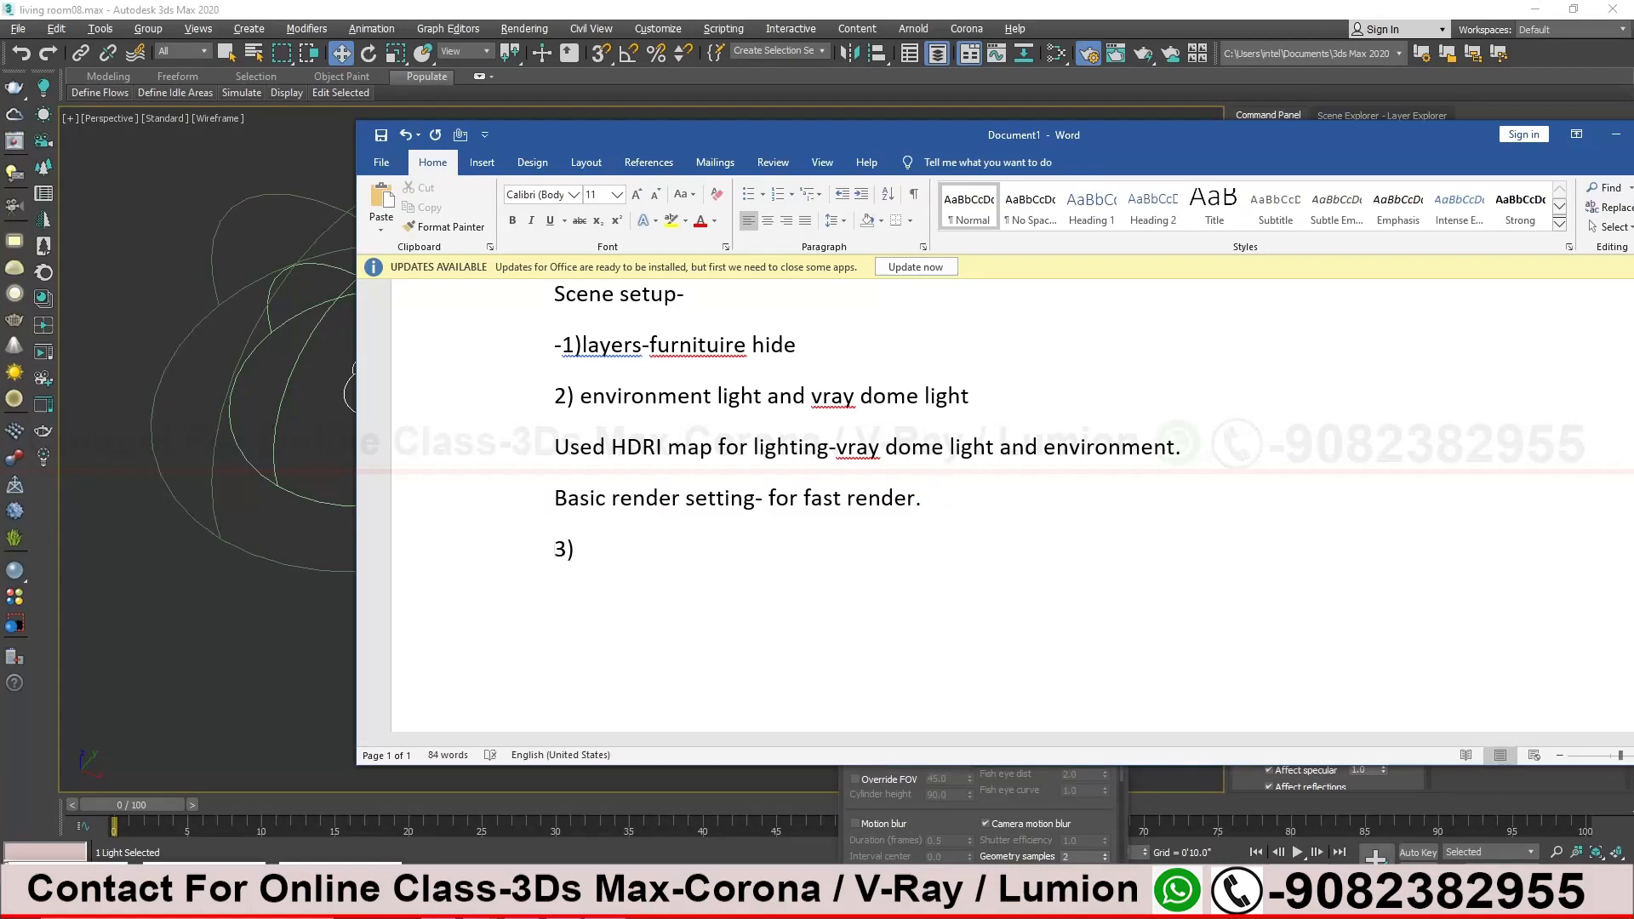
{"action": "key", "text": "Right"}
{"action": "key", "text": "Right"}
Complete item 3) with "Over ride material- one color tone -one material to all elements in scene. -focus only lighting-fast render."
{"action": "type", "text": "Over ride material"}
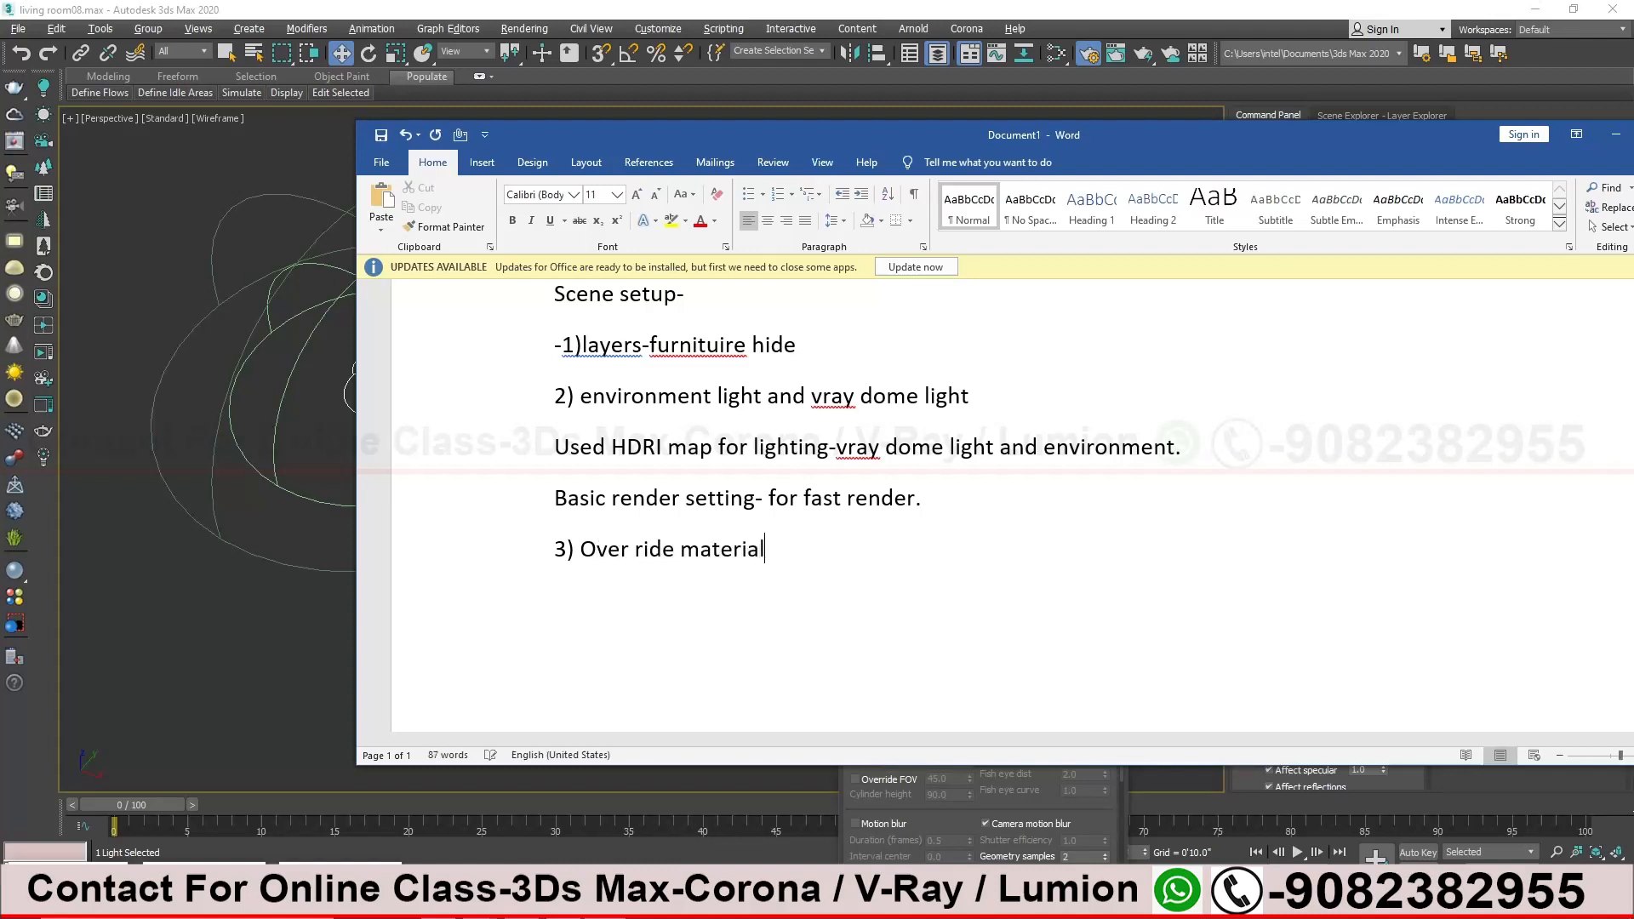
{"action": "type", "text": "- one color tone -one material to all elements"}
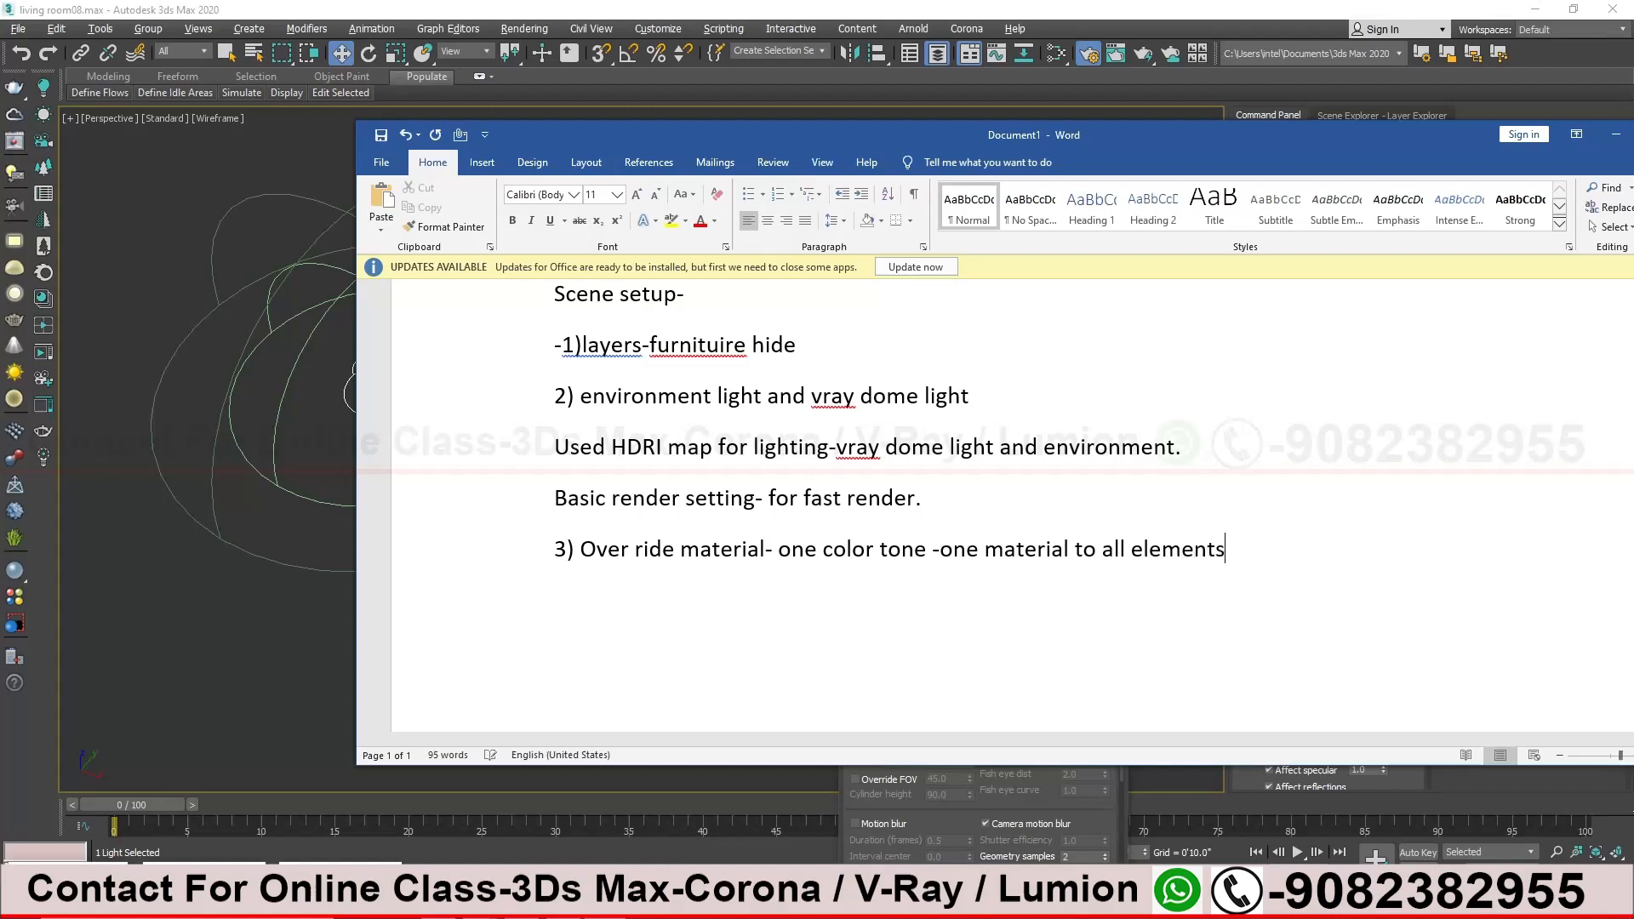
{"action": "type", "text": " in scene.-fo"}
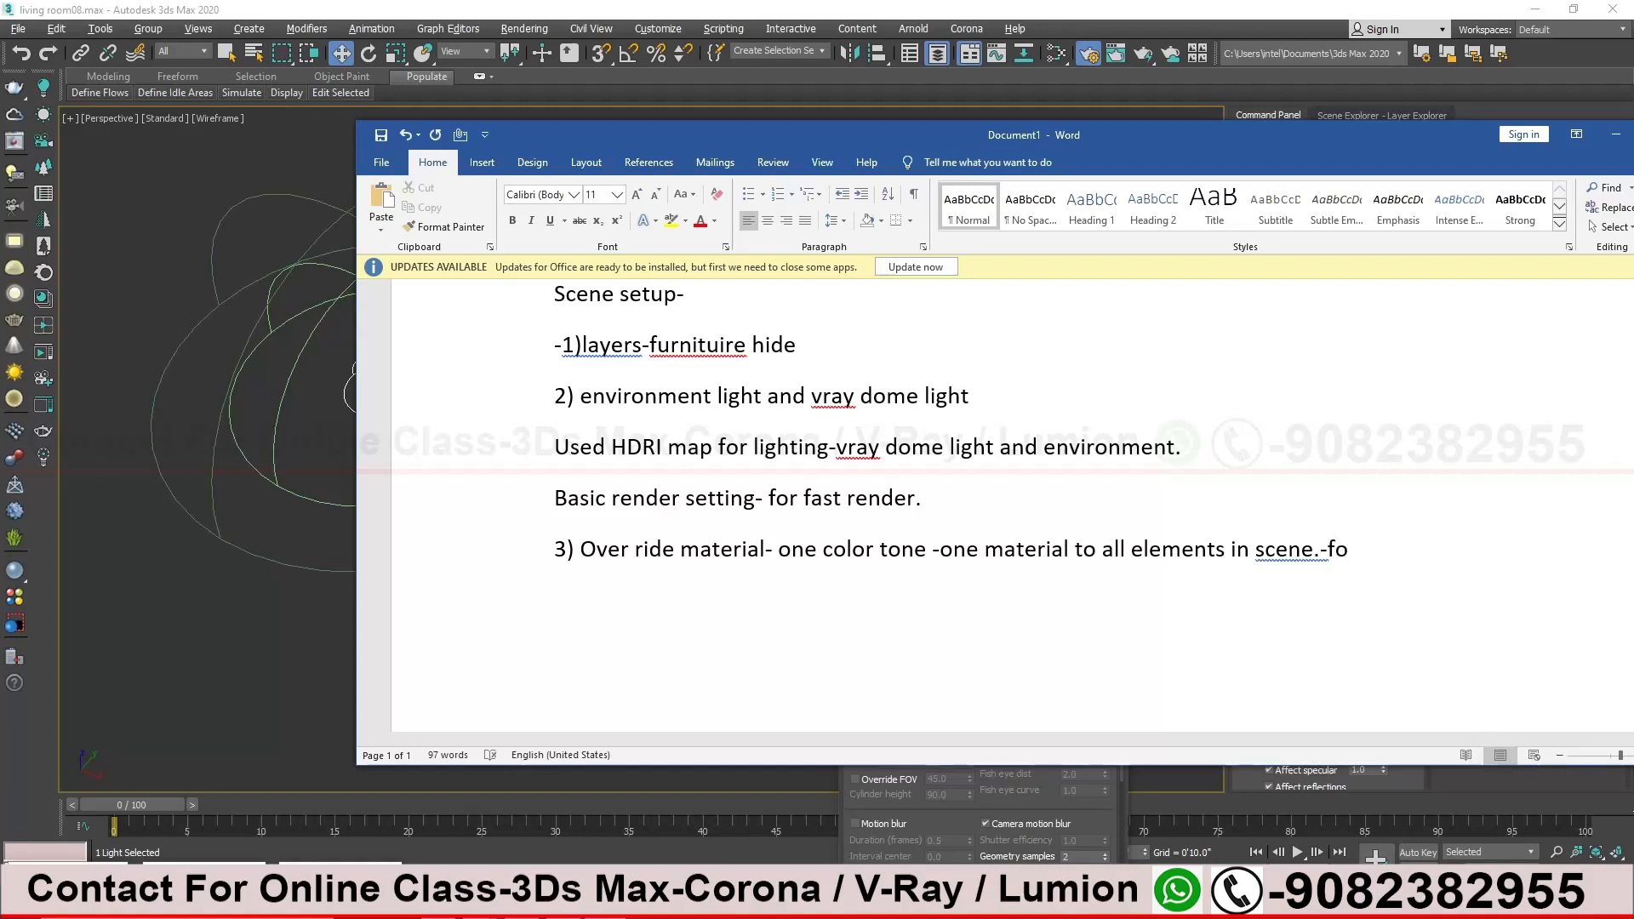
{"action": "type", "text": "cus only lighting-fast render."}
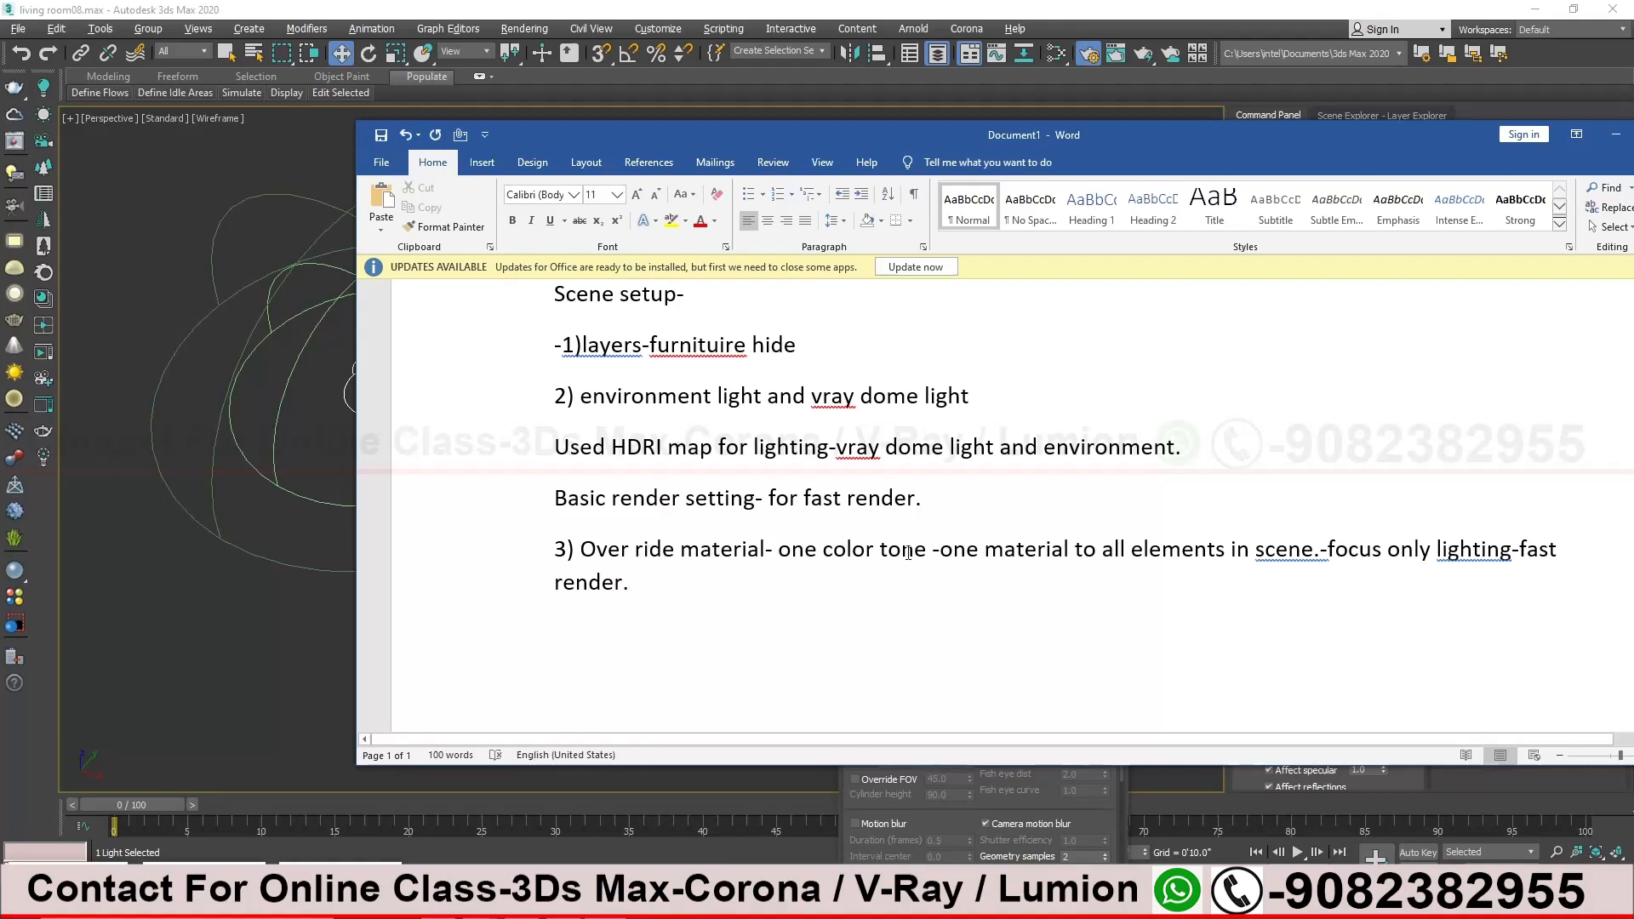
{"action": "left_click", "coordinate": [1316, 555]}
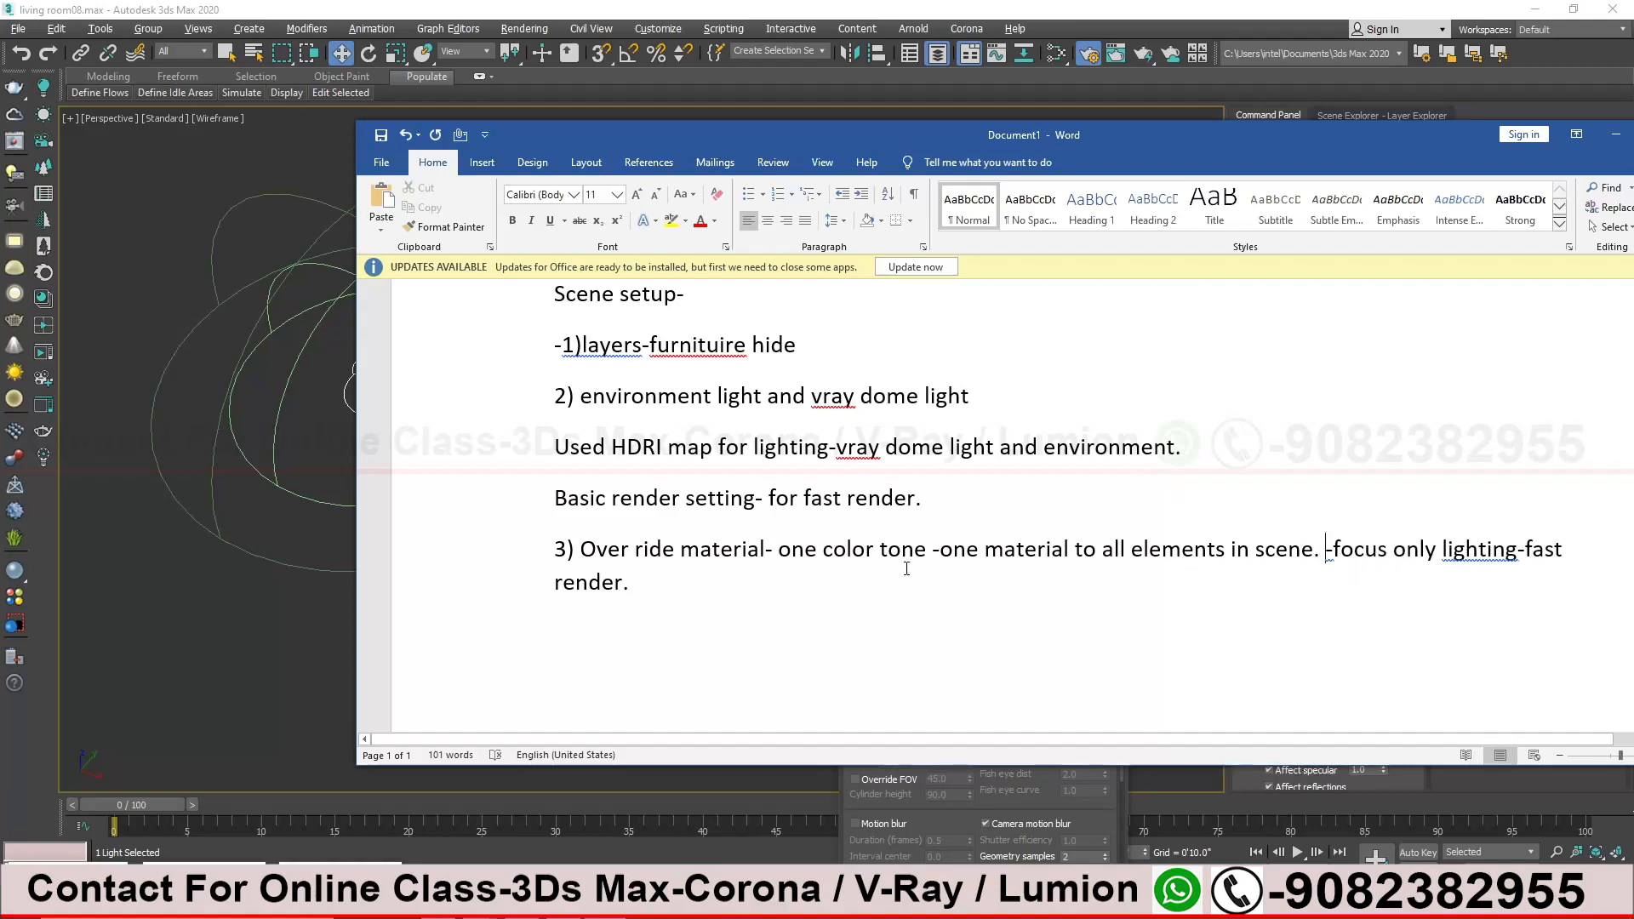
{"action": "scroll", "coordinate": [922, 564], "scroll_direction": "up", "scroll_amount": 1}
{"action": "left_click_drag", "start_coordinate": [1215, 121], "coordinate": [1203, 45]}
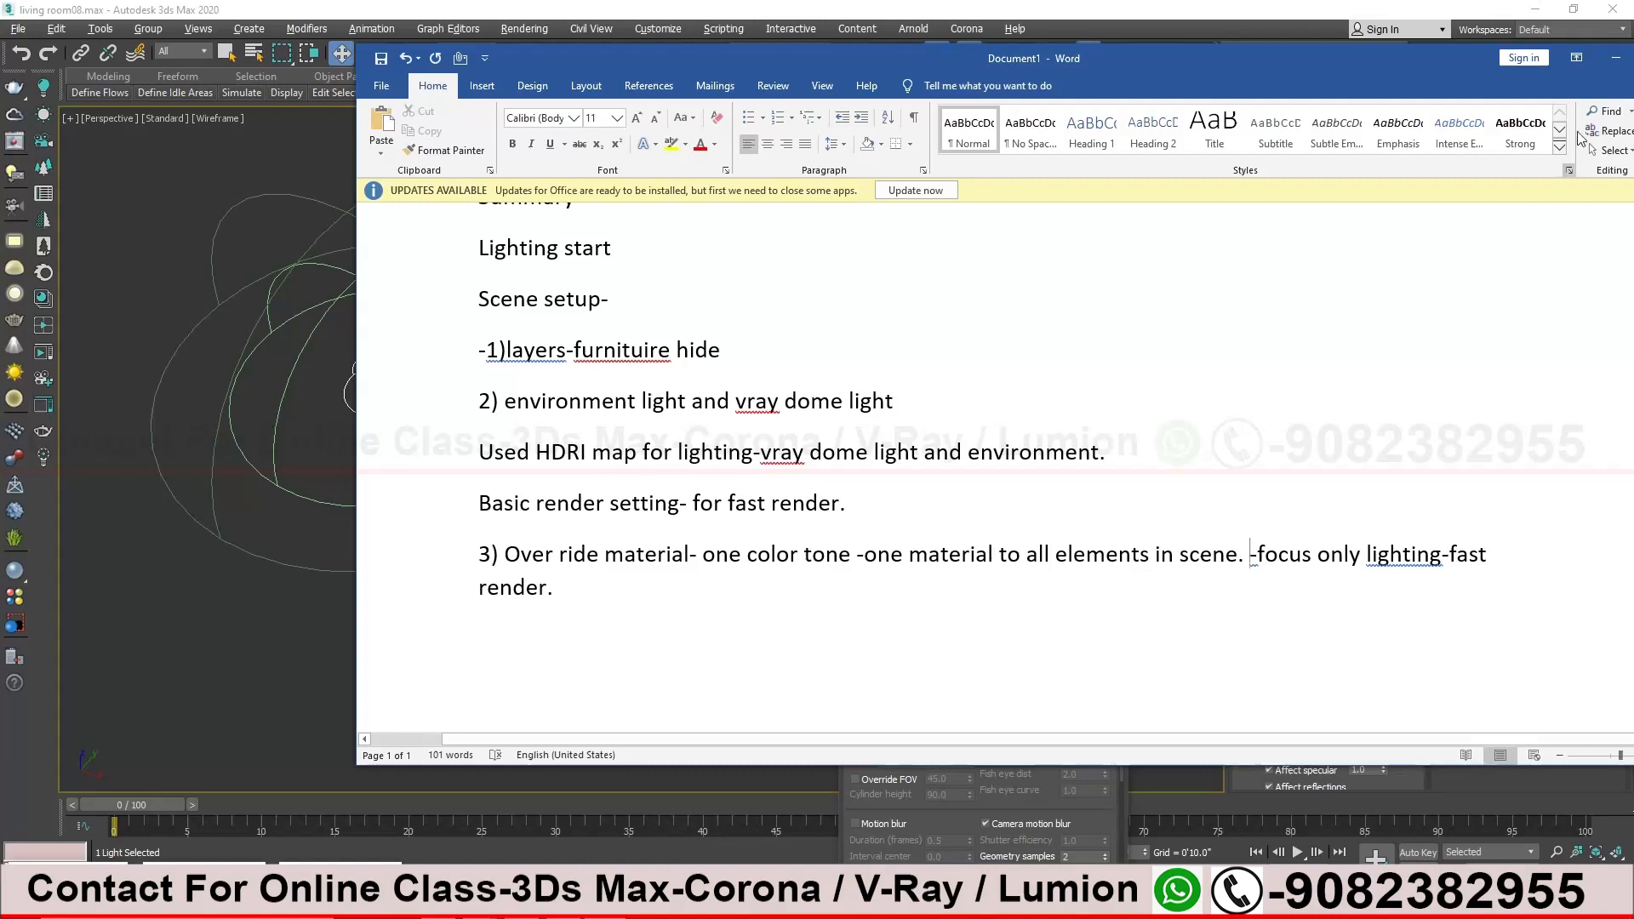
Minimize Word and Render Setup, shade the perspective view in 3ds Max, and examine the dome and window lights around the room
{"action": "left_click", "coordinate": [1615, 57]}
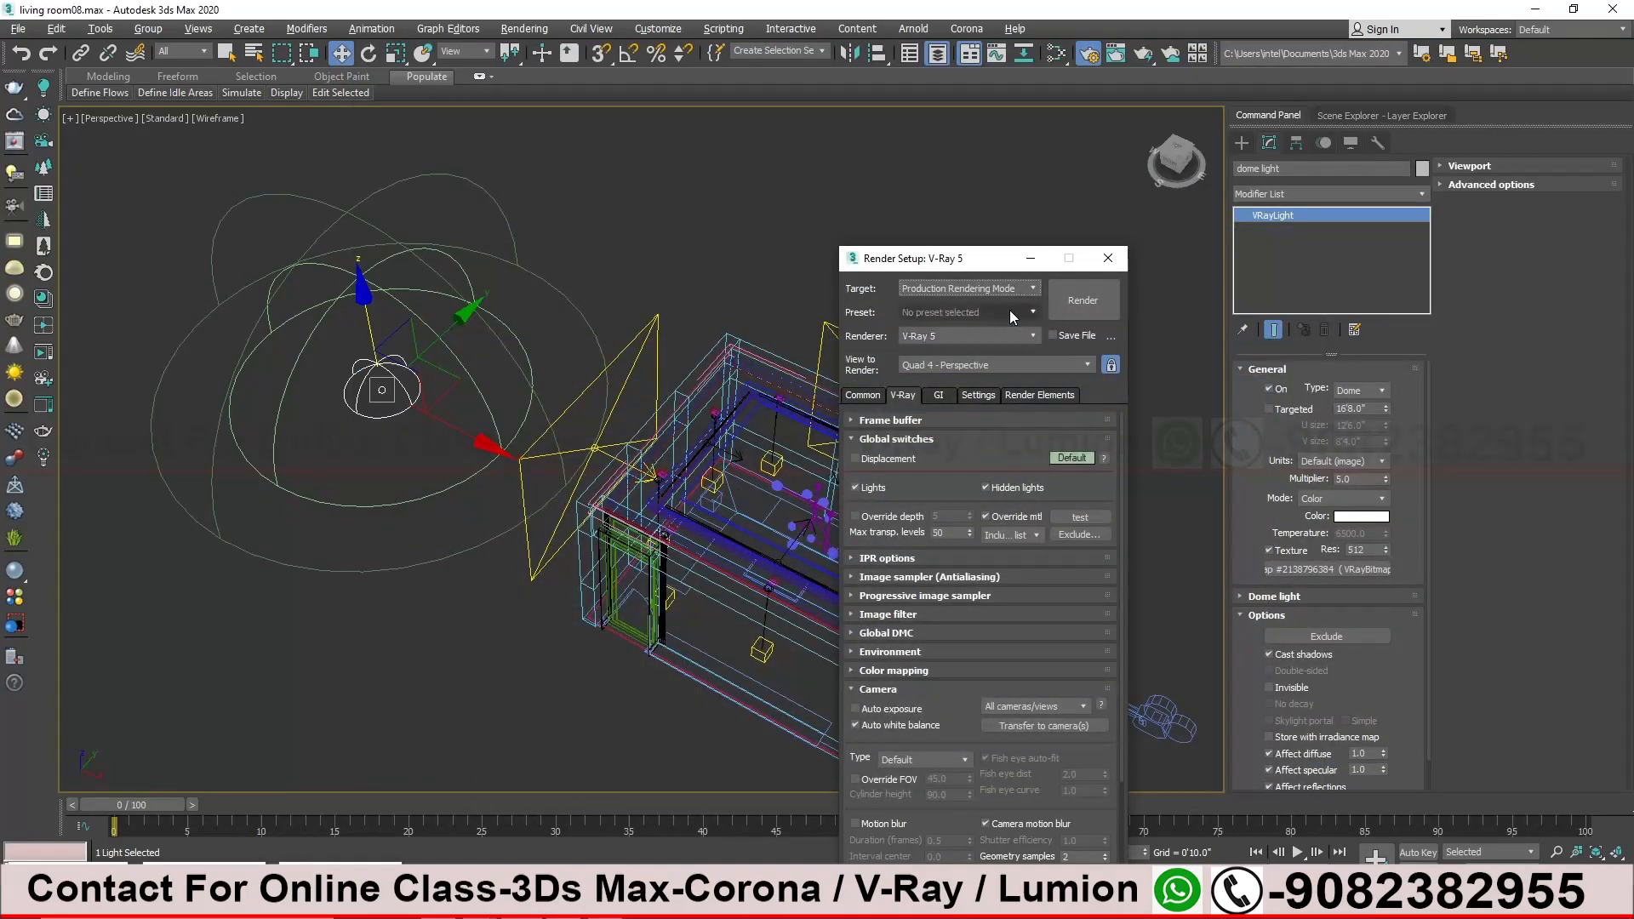
{"action": "left_click", "coordinate": [1031, 258]}
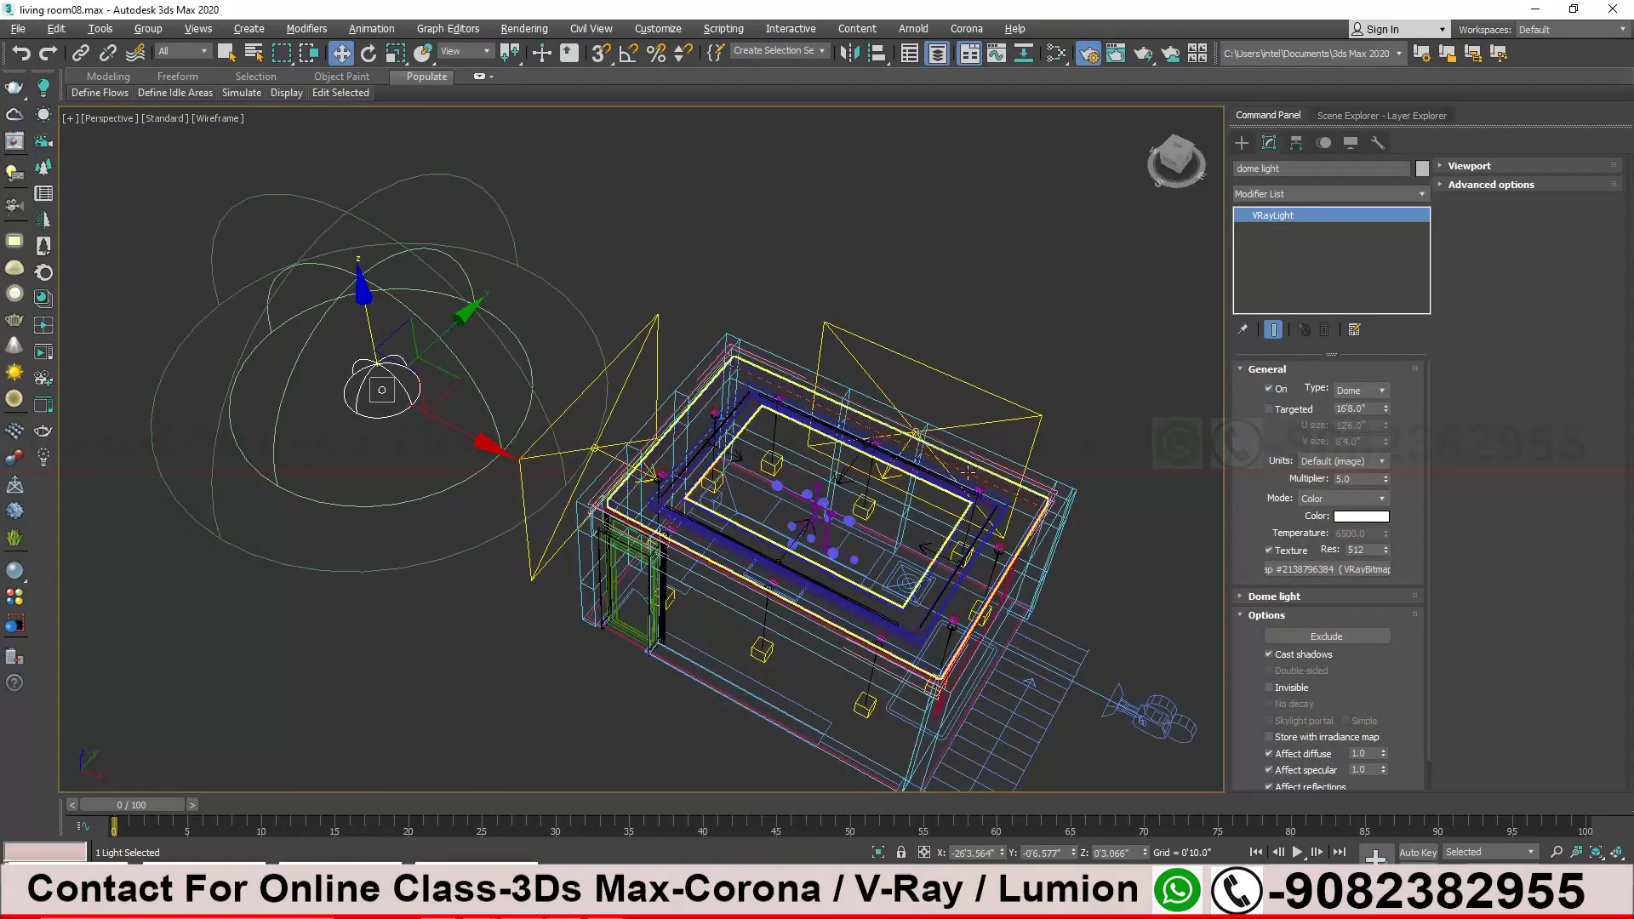
{"action": "middle_click_drag", "start_coordinate": [968, 472], "coordinate": [947, 493], "text": "alt"}
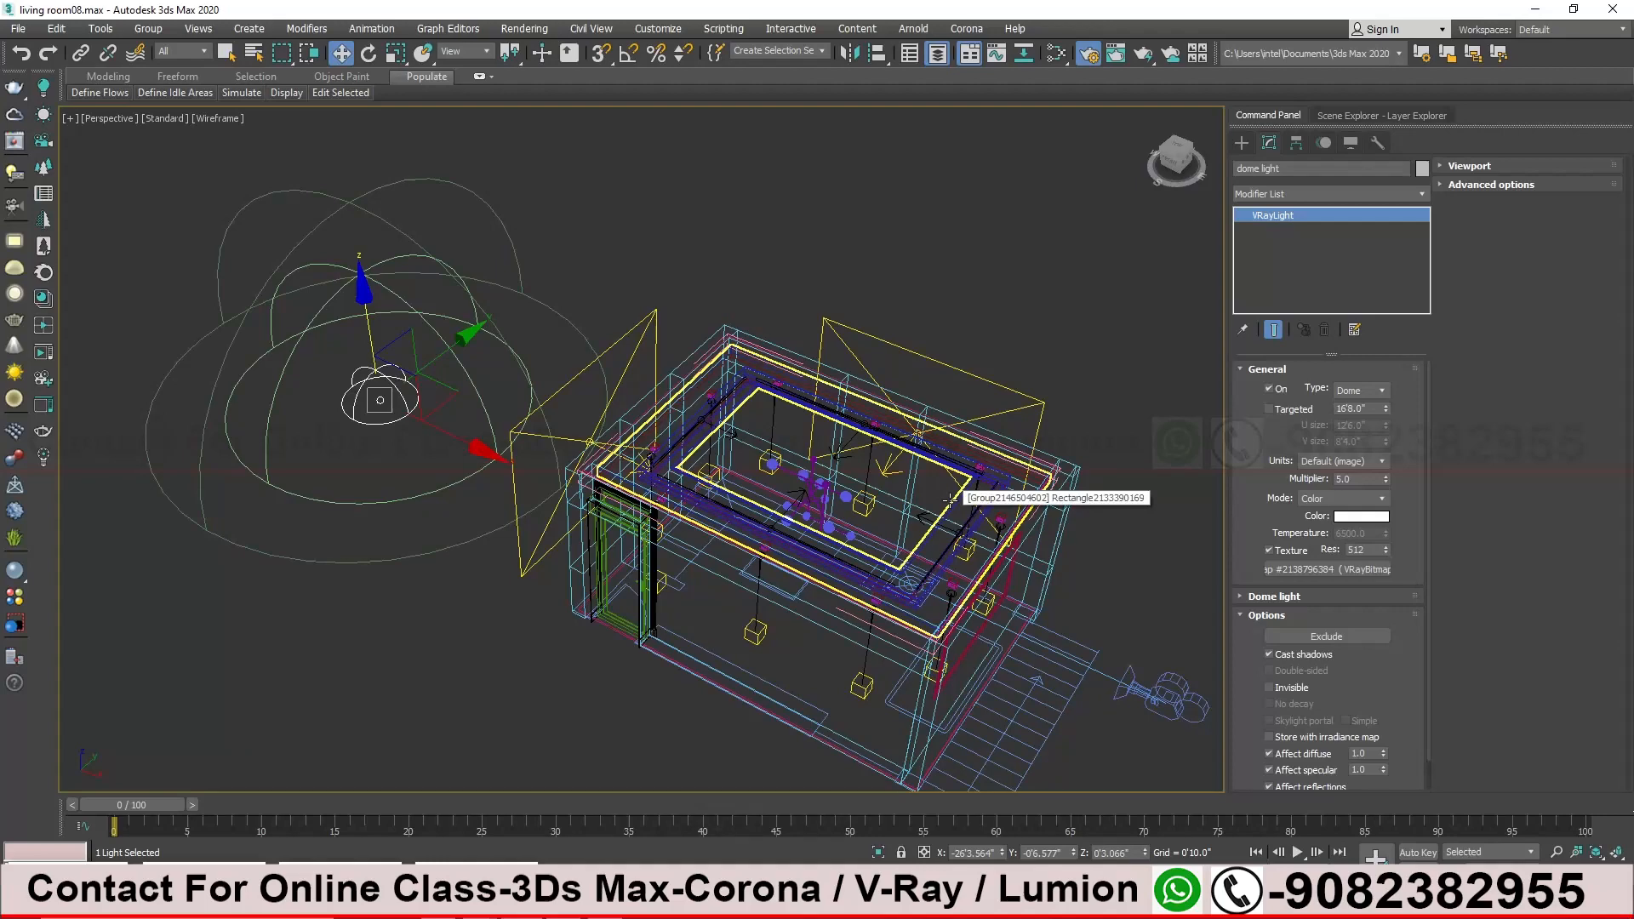
{"action": "key", "text": "F3"}
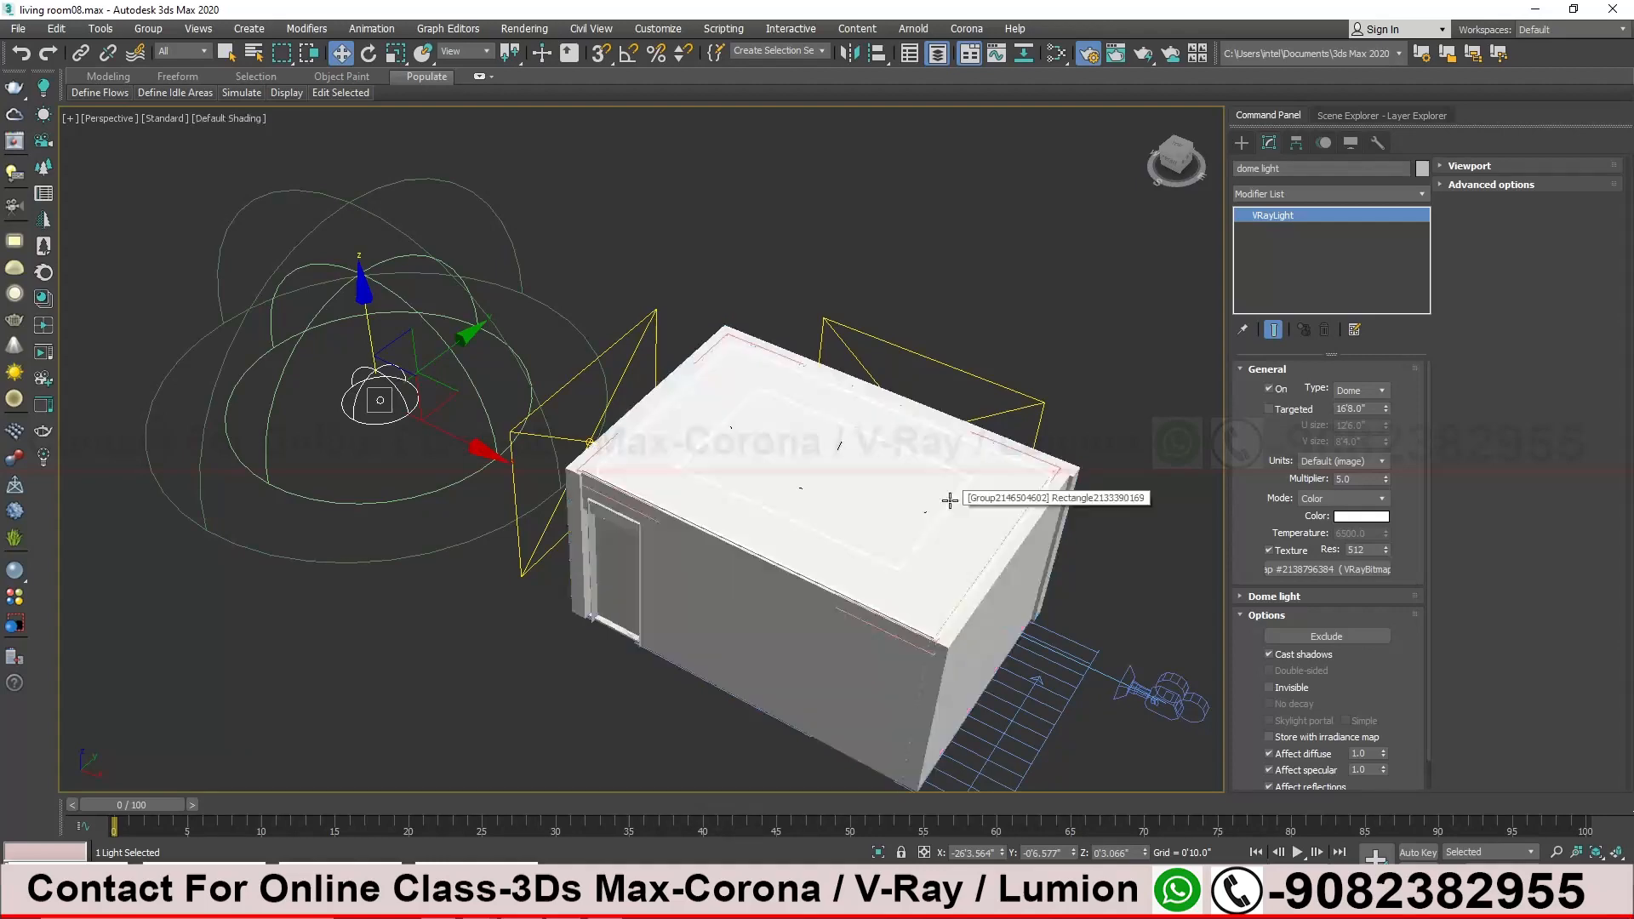
{"action": "mouse_move", "coordinate": [867, 500]}
{"action": "middle_mouse_down", "text": "alt"}
{"action": "mouse_move", "coordinate": [711, 511]}
{"action": "mouse_move", "coordinate": [743, 508]}
{"action": "mouse_move", "coordinate": [744, 542]}
{"action": "mouse_move", "coordinate": [732, 471]}
{"action": "mouse_move", "coordinate": [749, 525]}
{"action": "middle_mouse_up", "text": "alt"}
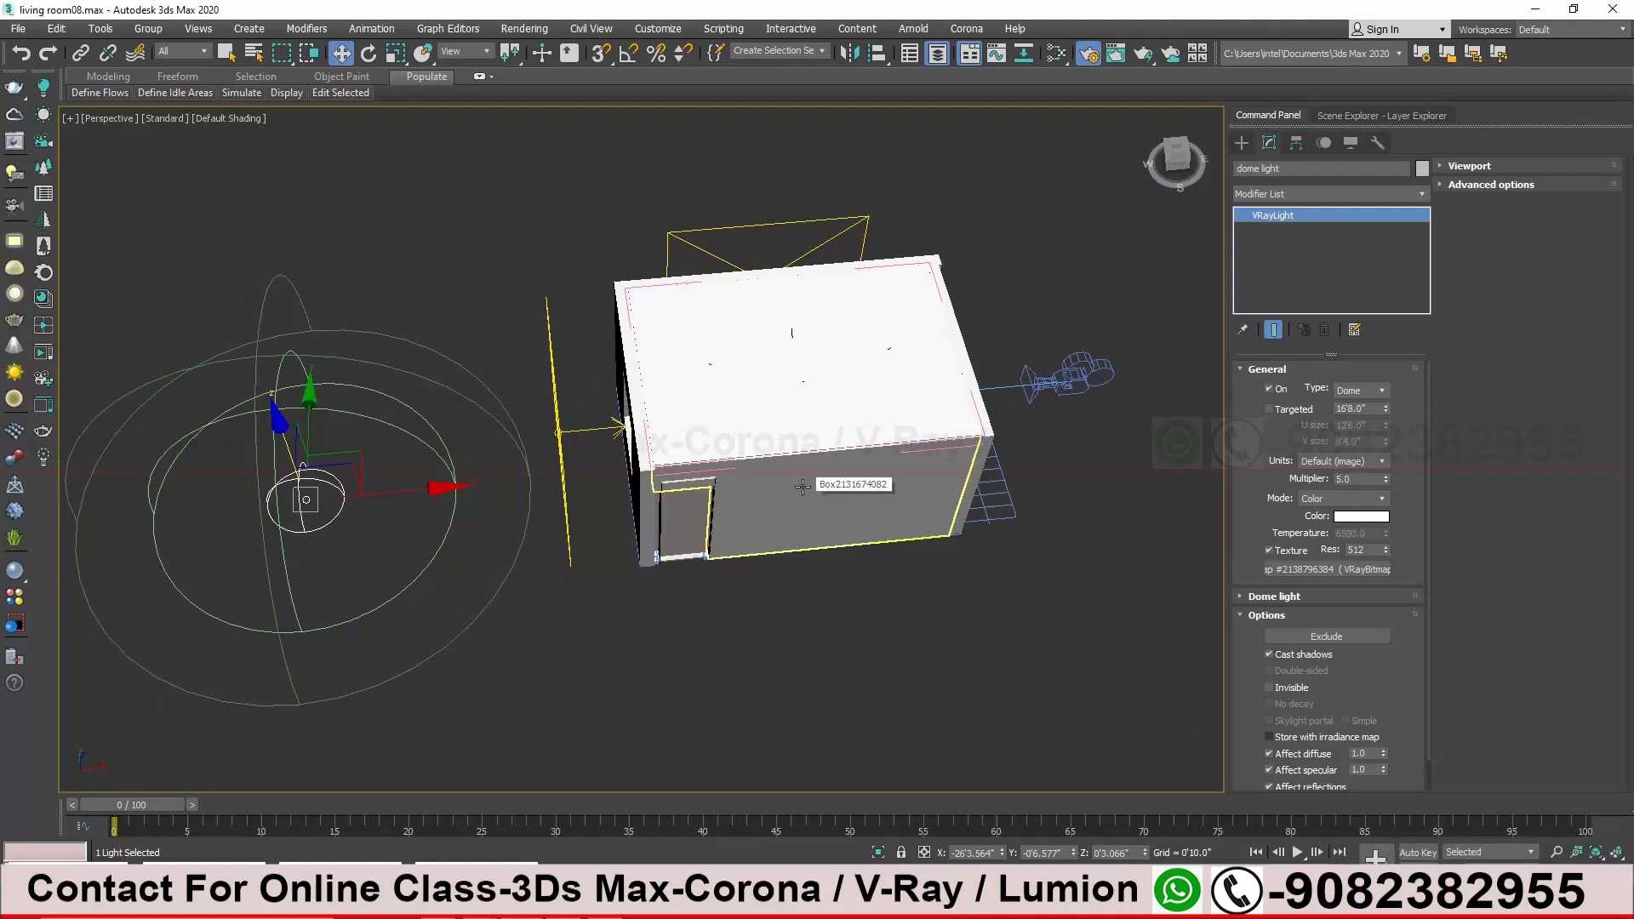
{"action": "middle_click_drag", "start_coordinate": [801, 486], "coordinate": [630, 391], "text": "alt"}
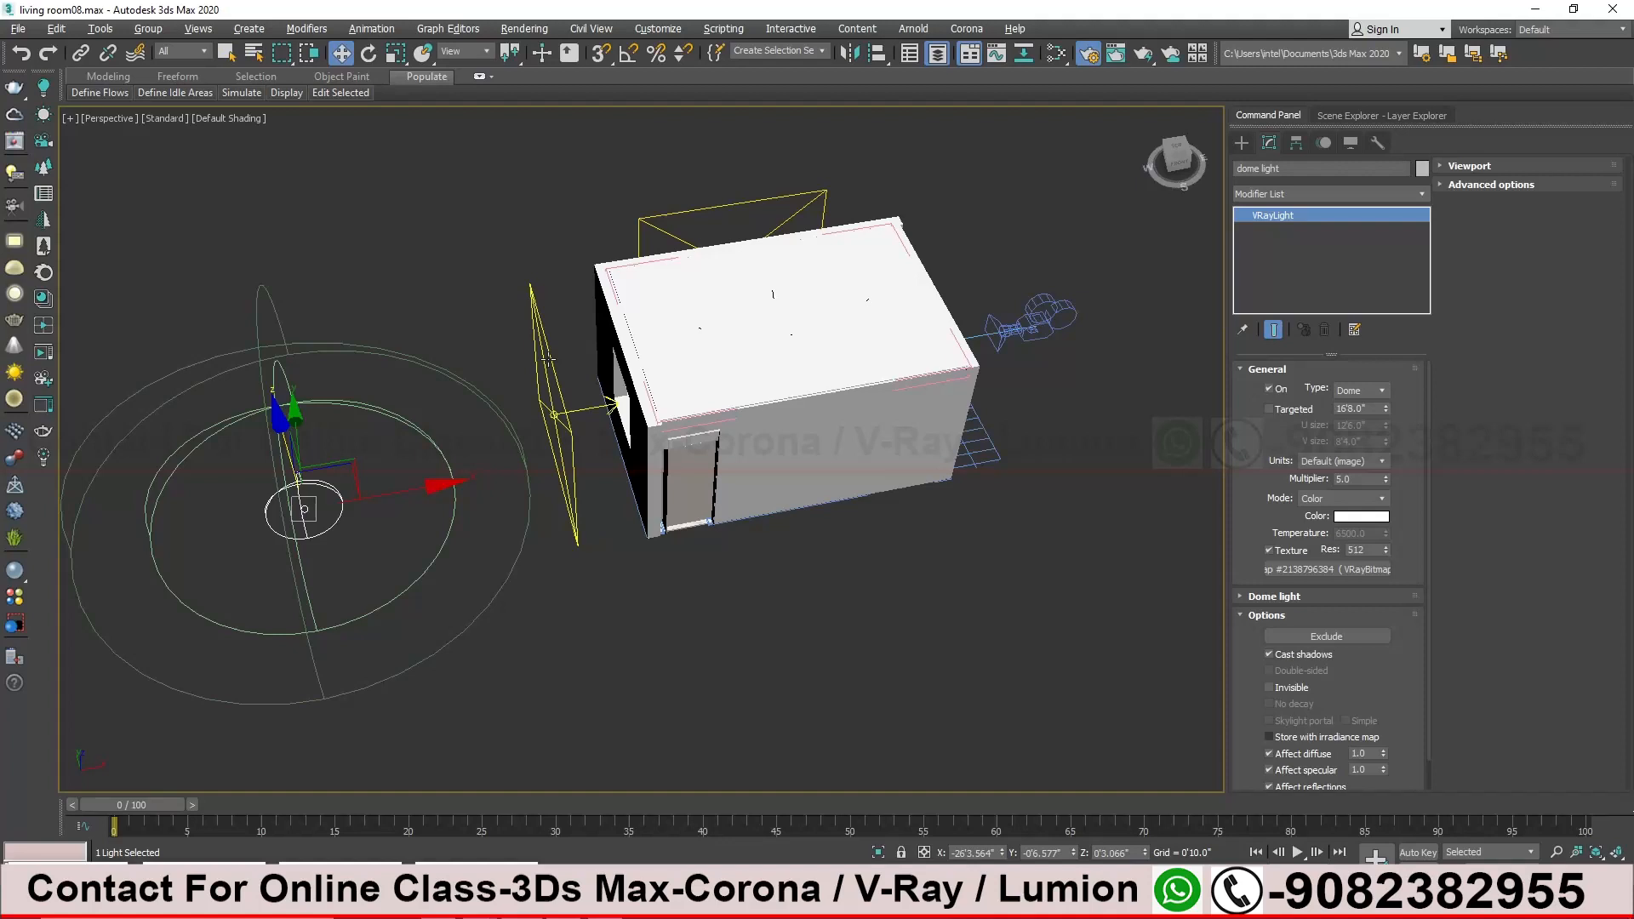
{"action": "middle_click_drag", "start_coordinate": [623, 429], "coordinate": [603, 381], "text": "alt"}
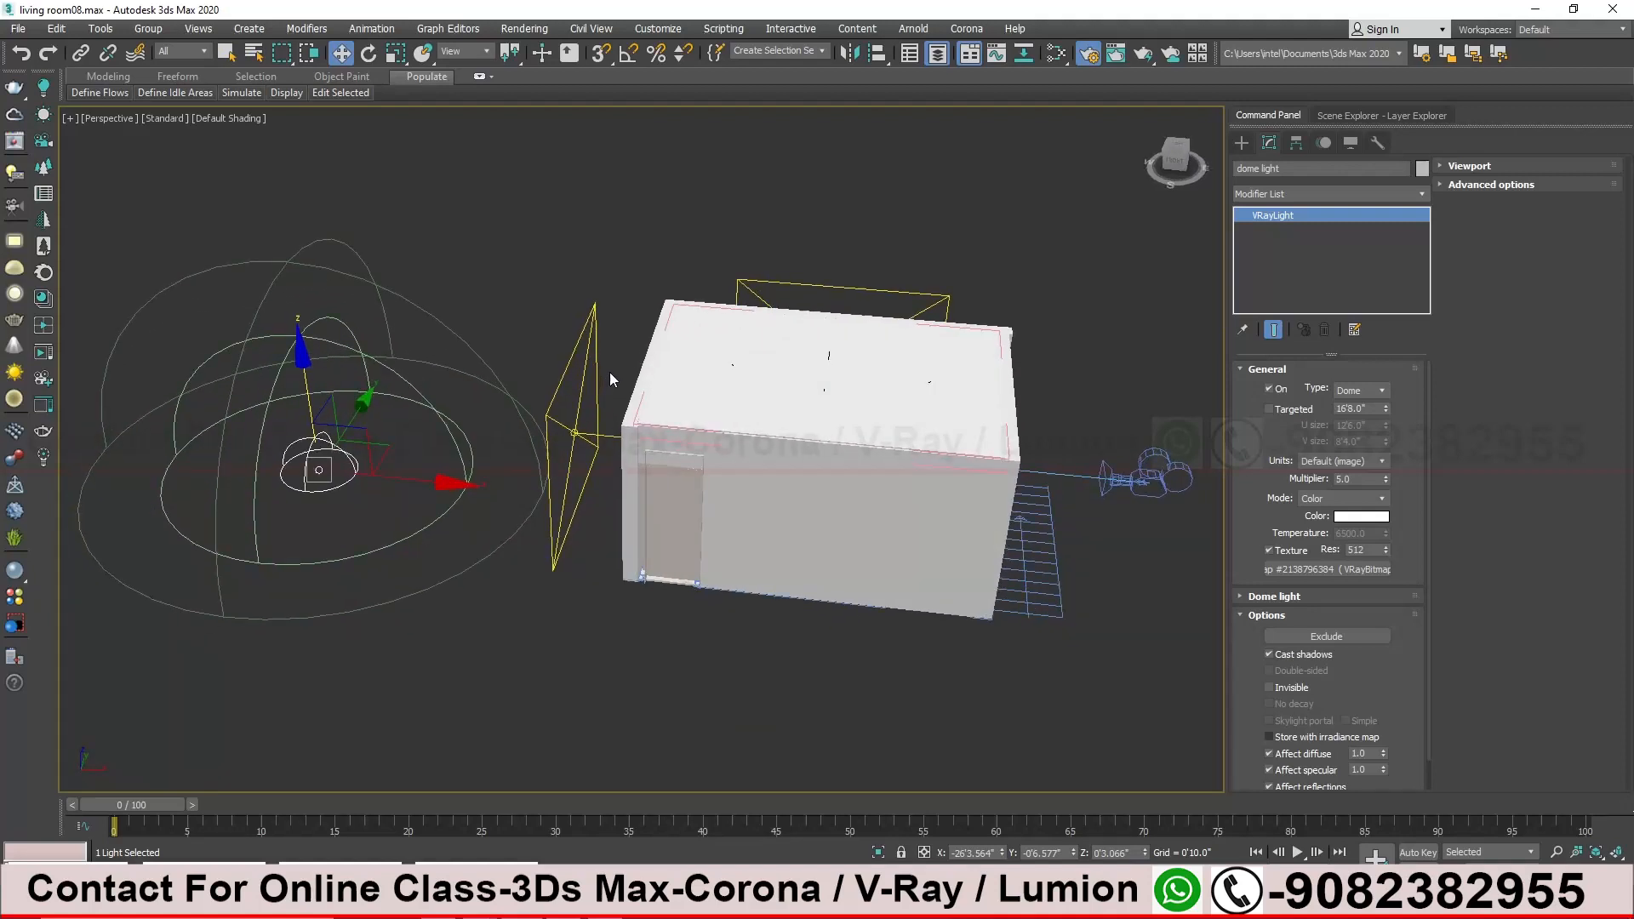